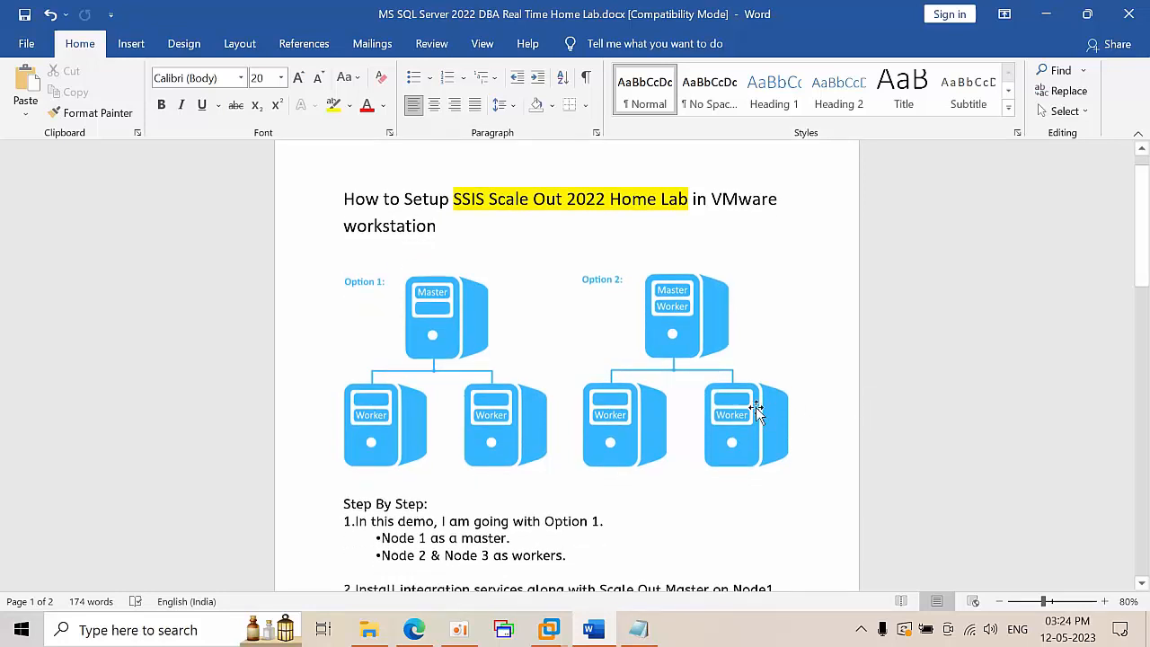
Read through the setup notes, highlighting step 7 about creating the SSISDB catalog
{"action": "scroll", "coordinate": [755, 407], "scroll_direction": "down", "scroll_amount": 2}
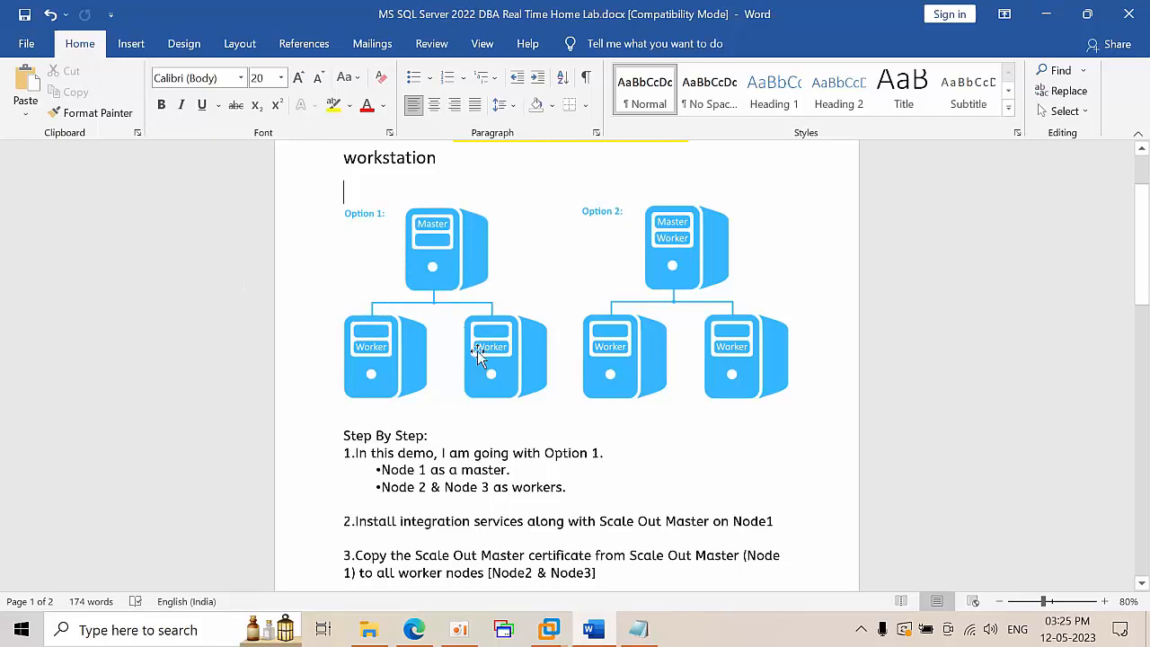
{"action": "scroll", "coordinate": [457, 470], "scroll_direction": "down", "scroll_amount": 1}
{"action": "scroll", "coordinate": [439, 398], "scroll_direction": "down", "scroll_amount": 2}
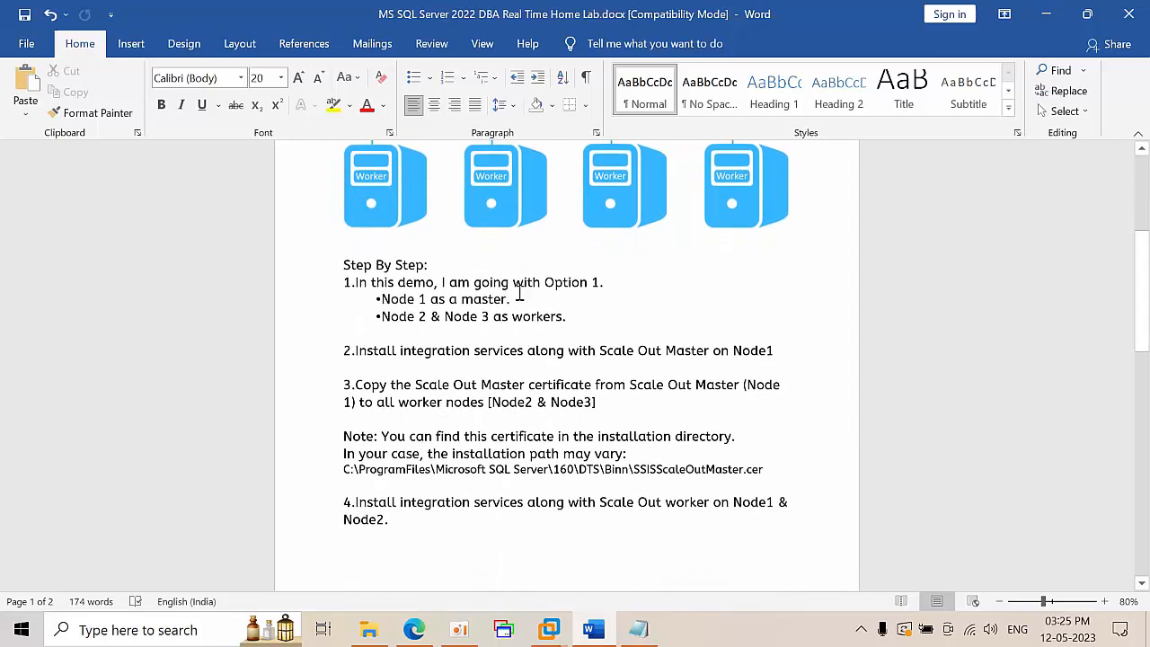
{"action": "scroll", "coordinate": [413, 421], "scroll_direction": "up", "scroll_amount": 1}
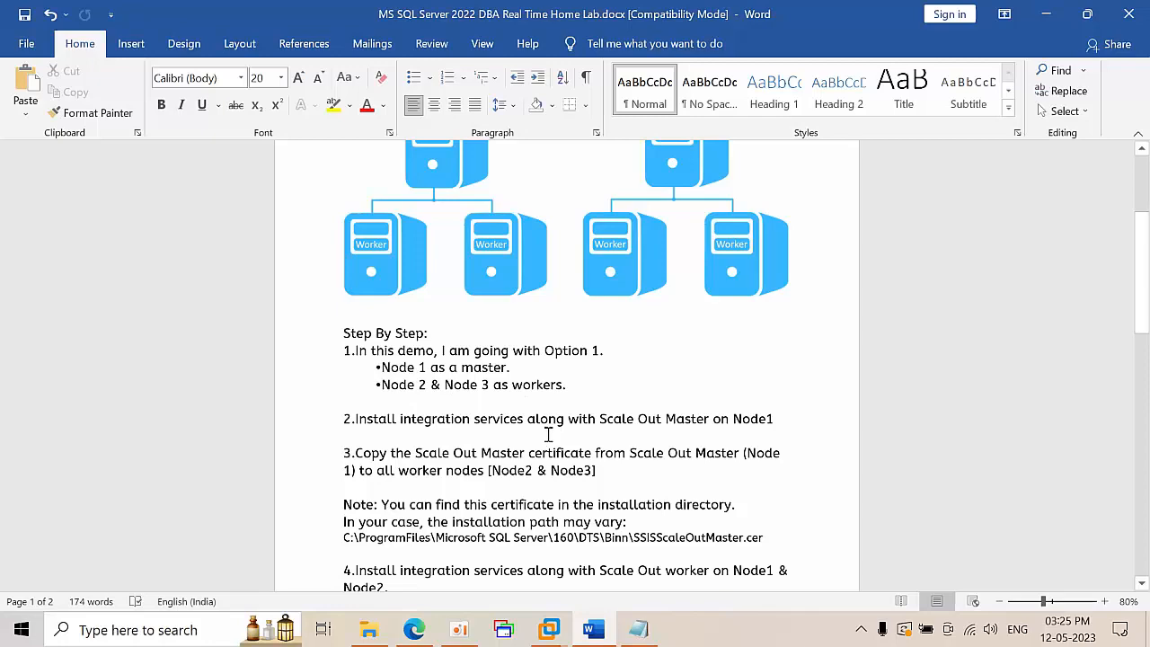
{"action": "scroll", "coordinate": [547, 435], "scroll_direction": "down", "scroll_amount": 1}
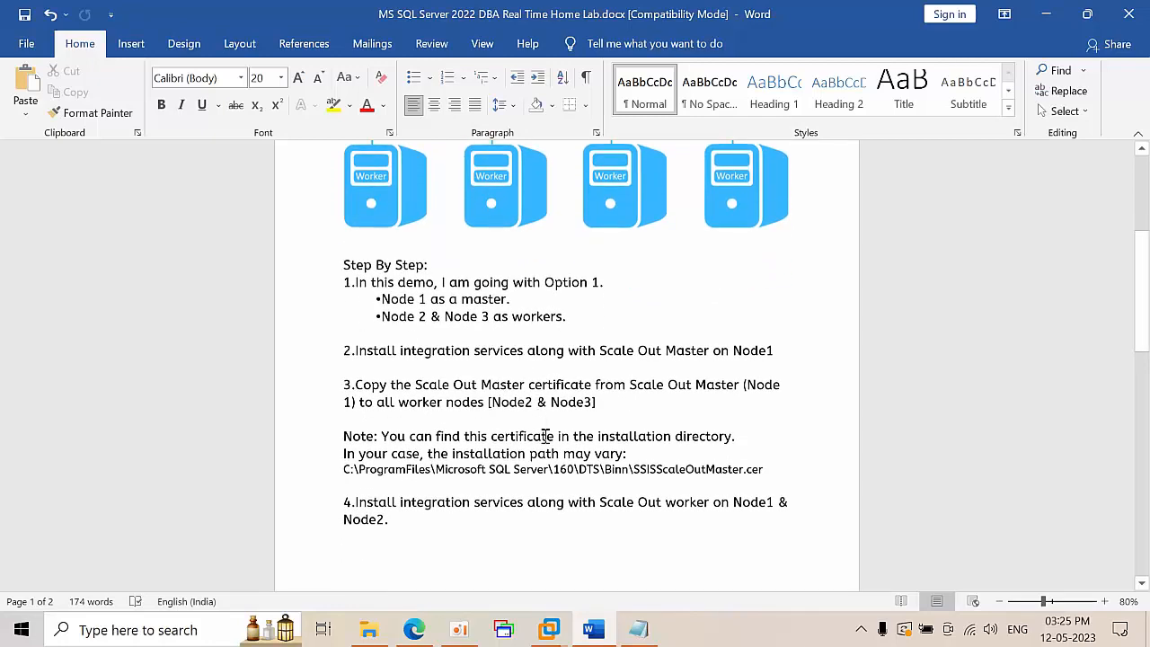
{"action": "scroll", "coordinate": [503, 305], "scroll_direction": "up", "scroll_amount": 1}
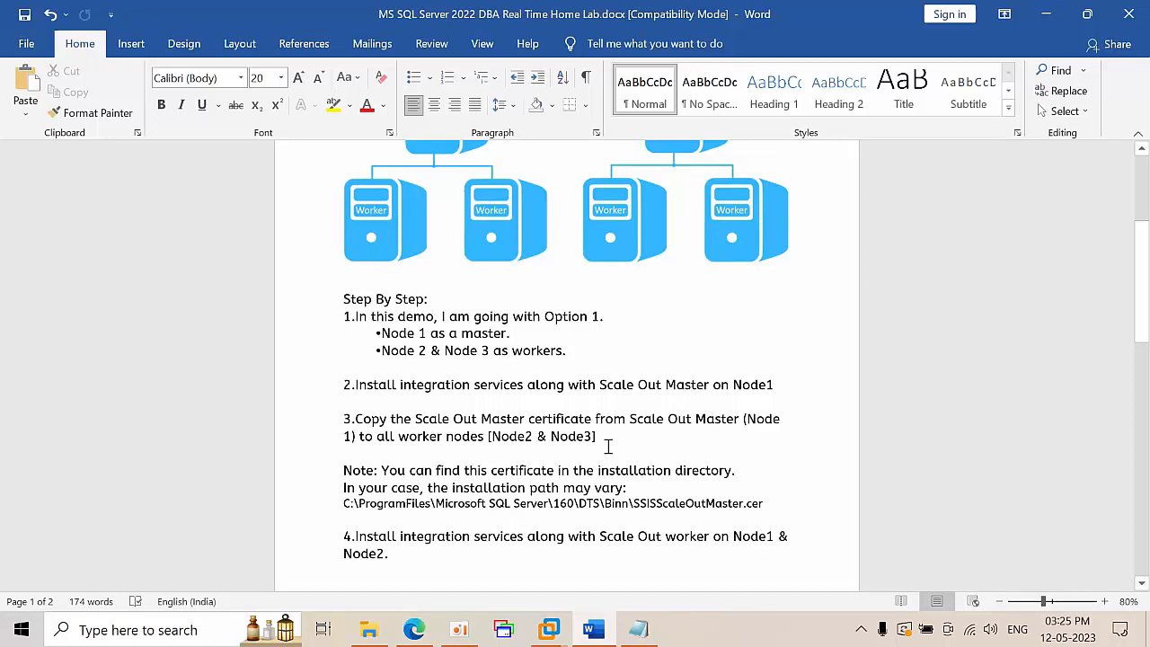
{"action": "scroll", "coordinate": [607, 447], "scroll_direction": "down", "scroll_amount": 2}
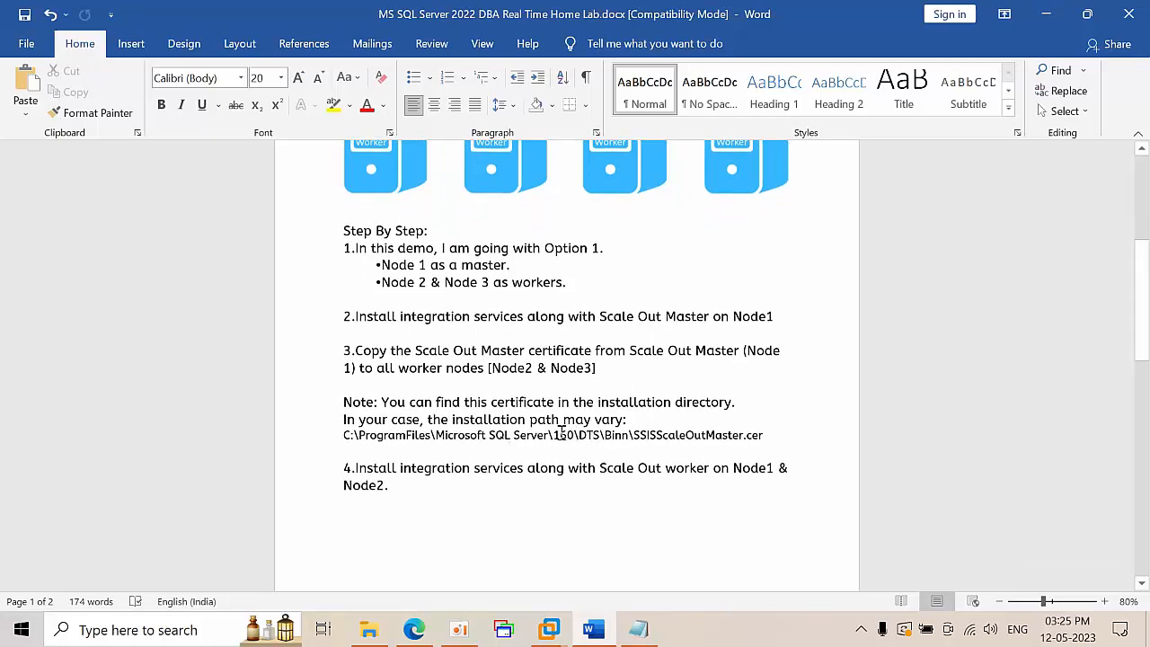
{"action": "scroll", "coordinate": [607, 449], "scroll_direction": "down", "scroll_amount": 2}
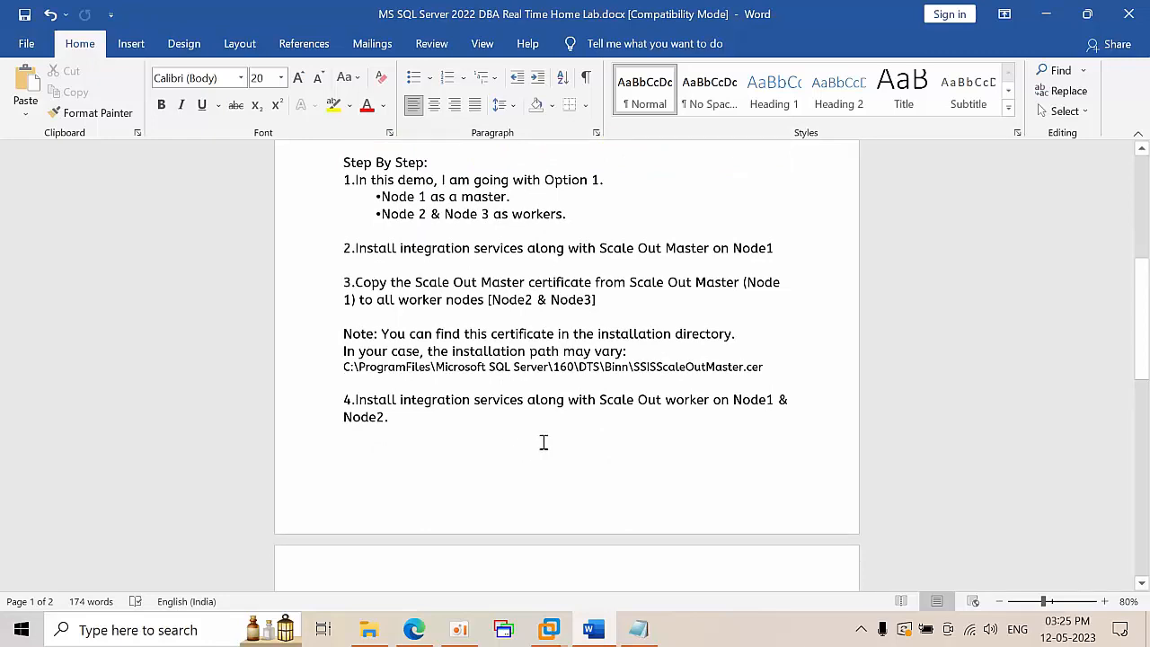
{"action": "scroll", "coordinate": [548, 436], "scroll_direction": "down", "scroll_amount": 1}
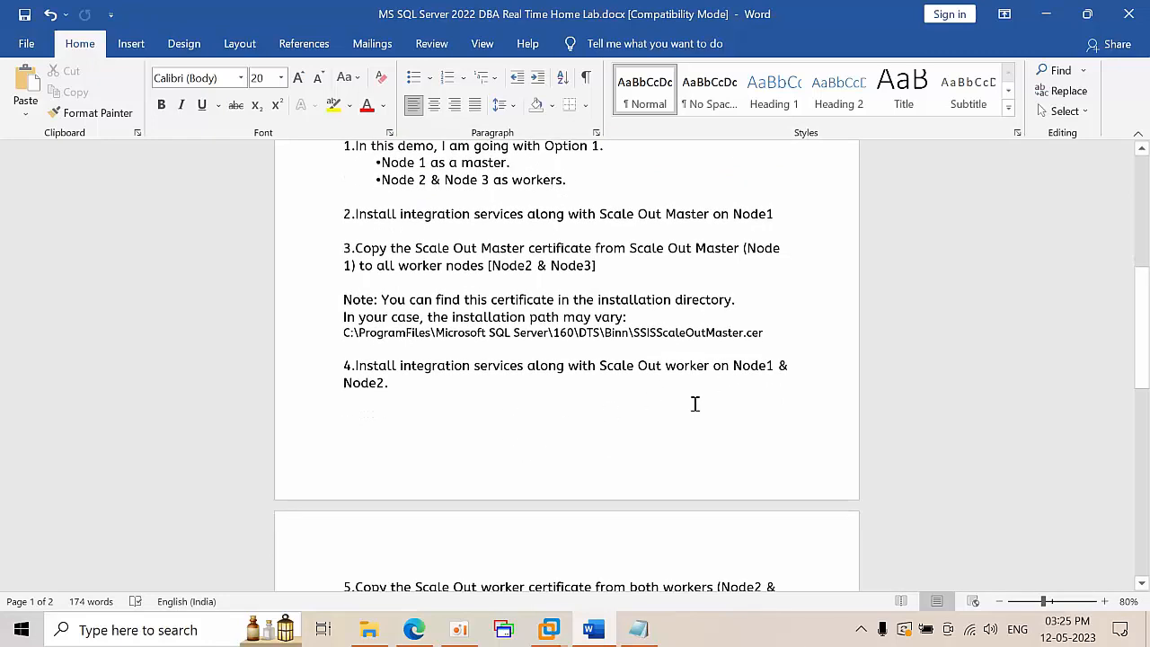
{"action": "scroll", "coordinate": [694, 403], "scroll_direction": "down", "scroll_amount": 4}
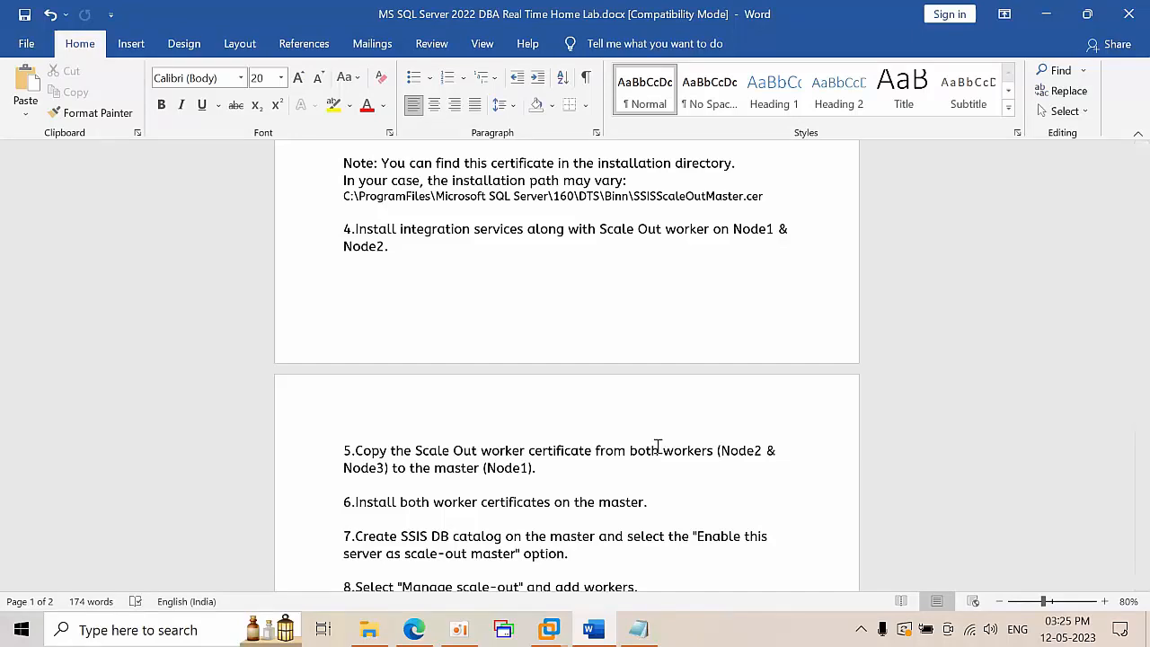
{"action": "scroll", "coordinate": [658, 446], "scroll_direction": "down", "scroll_amount": 2}
{"action": "scroll", "coordinate": [657, 446], "scroll_direction": "down", "scroll_amount": 2}
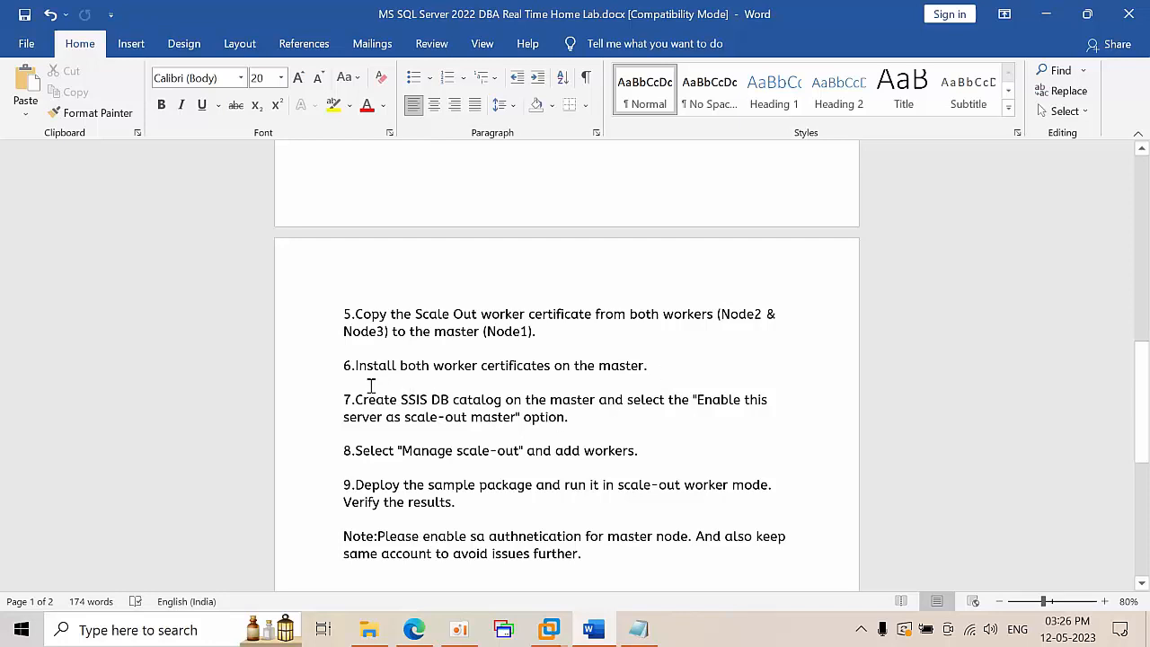
{"action": "left_click_drag", "start_coordinate": [371, 398], "coordinate": [578, 416]}
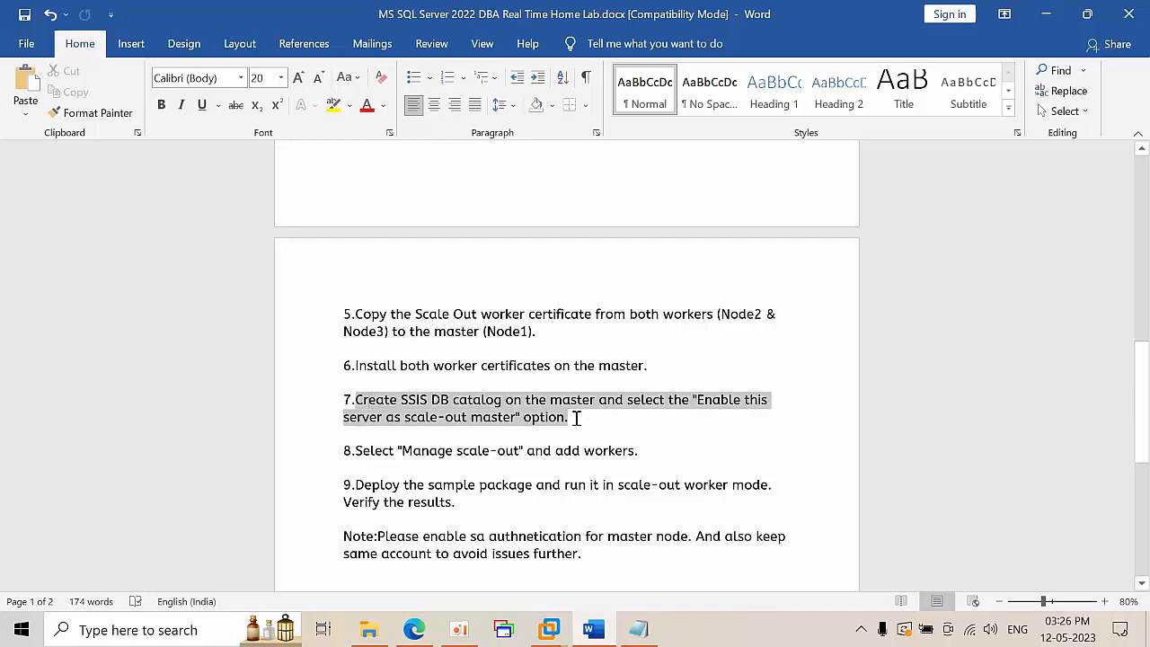
{"action": "left_click", "coordinate": [607, 431]}
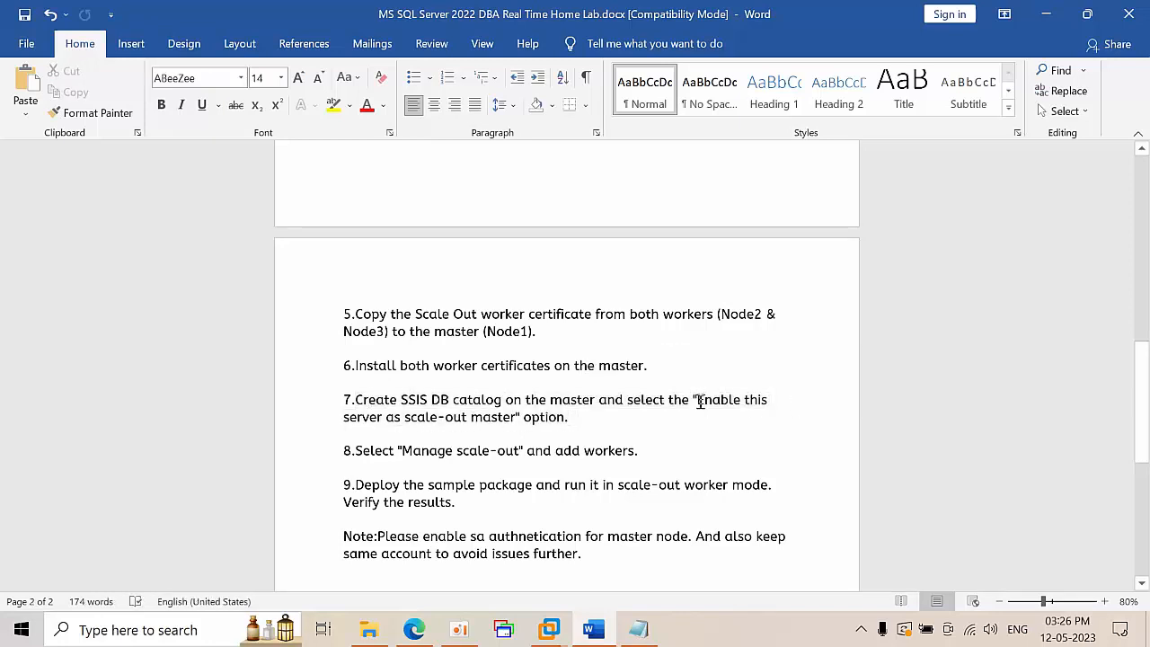
Continue through the notes, highlighting the note about enabling sa authentication
{"action": "scroll", "coordinate": [565, 462], "scroll_direction": "down", "scroll_amount": 2}
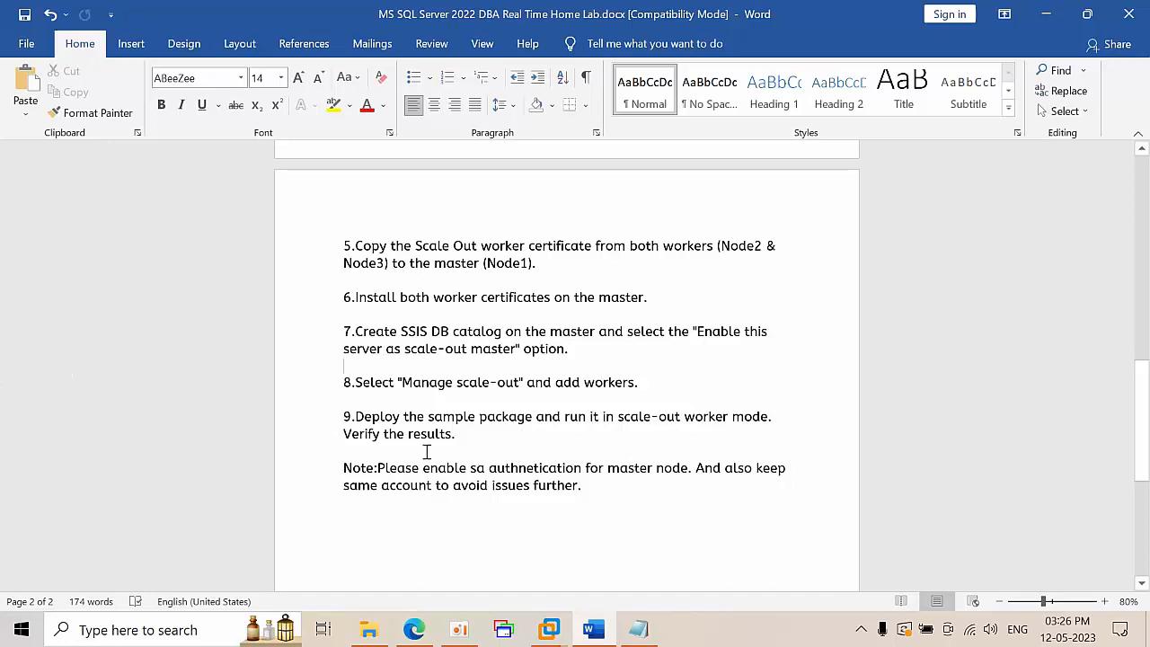
{"action": "scroll", "coordinate": [638, 523], "scroll_direction": "down", "scroll_amount": 1}
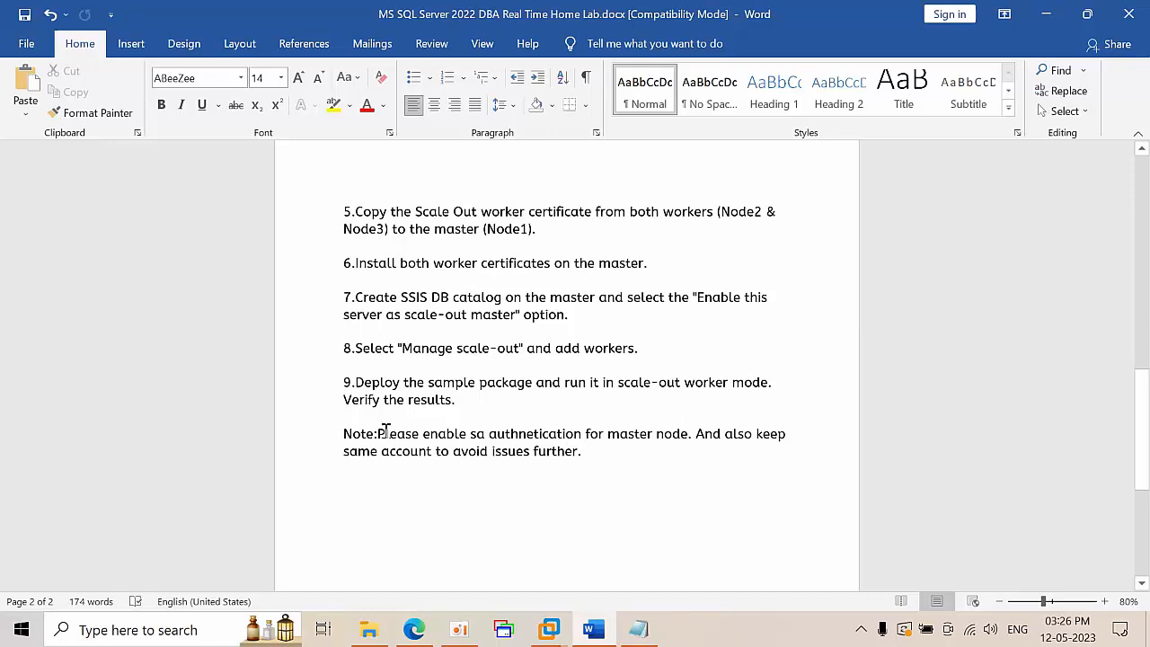
{"action": "left_click_drag", "start_coordinate": [378, 433], "coordinate": [581, 438]}
{"action": "left_click", "coordinate": [631, 474]}
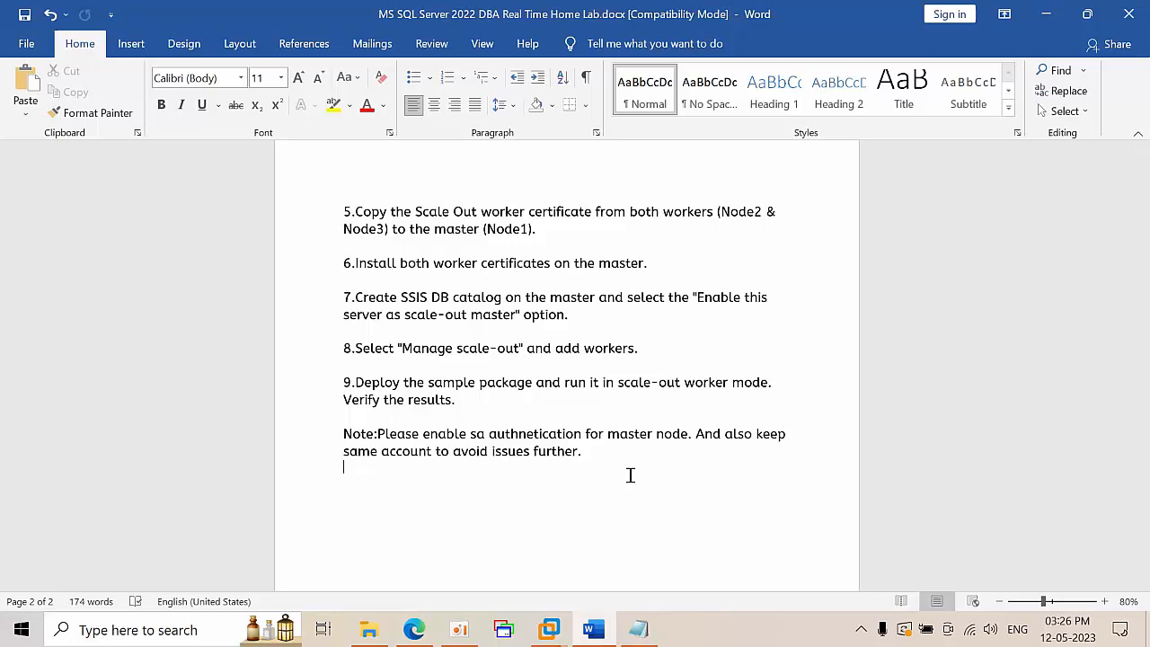
{"action": "scroll", "coordinate": [544, 512], "scroll_direction": "up", "scroll_amount": 5}
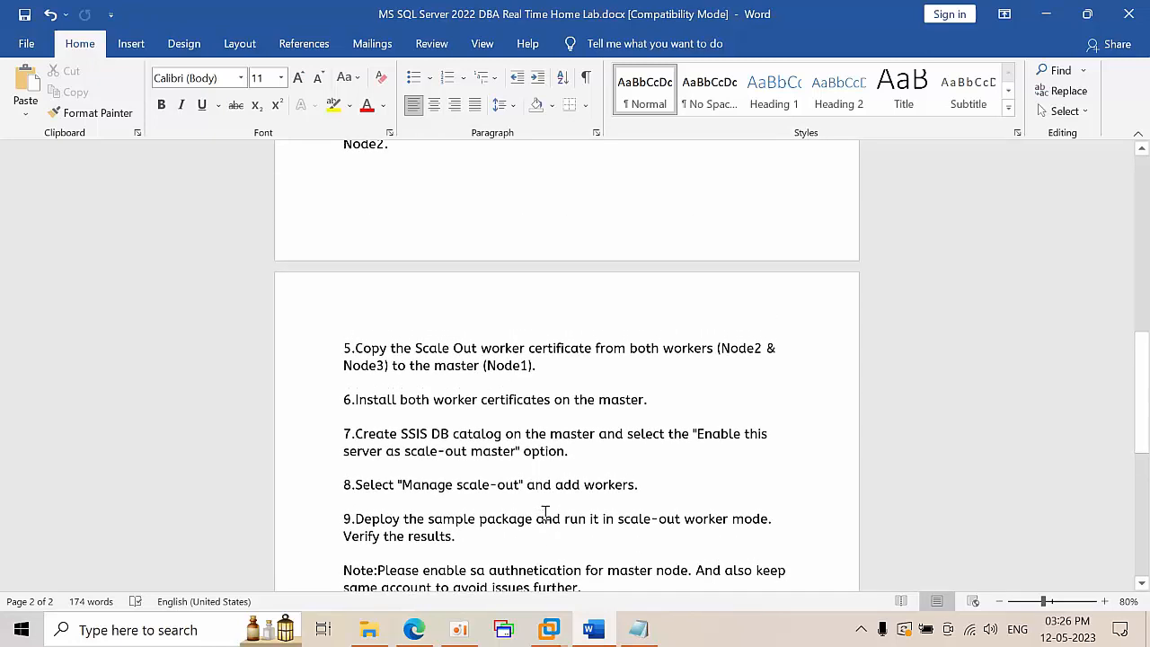
{"action": "scroll", "coordinate": [545, 513], "scroll_direction": "up", "scroll_amount": 1}
Switch to the Node1 virtual machine and refresh its desktop
{"action": "left_click", "coordinate": [549, 629]}
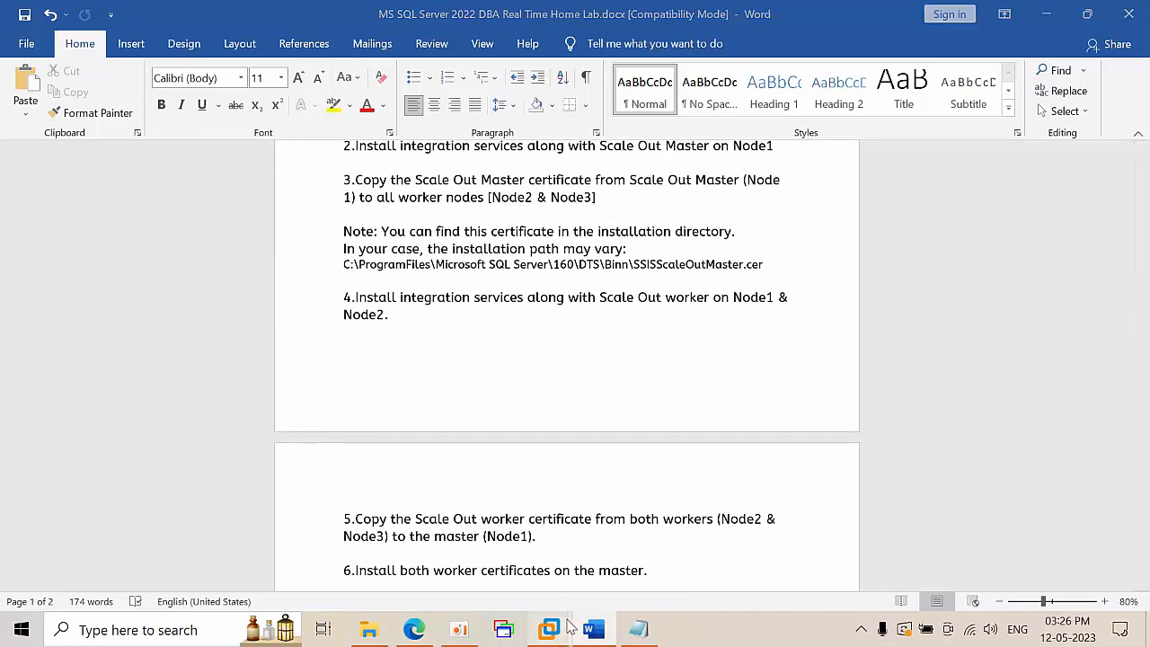
{"action": "left_click", "coordinate": [359, 507]}
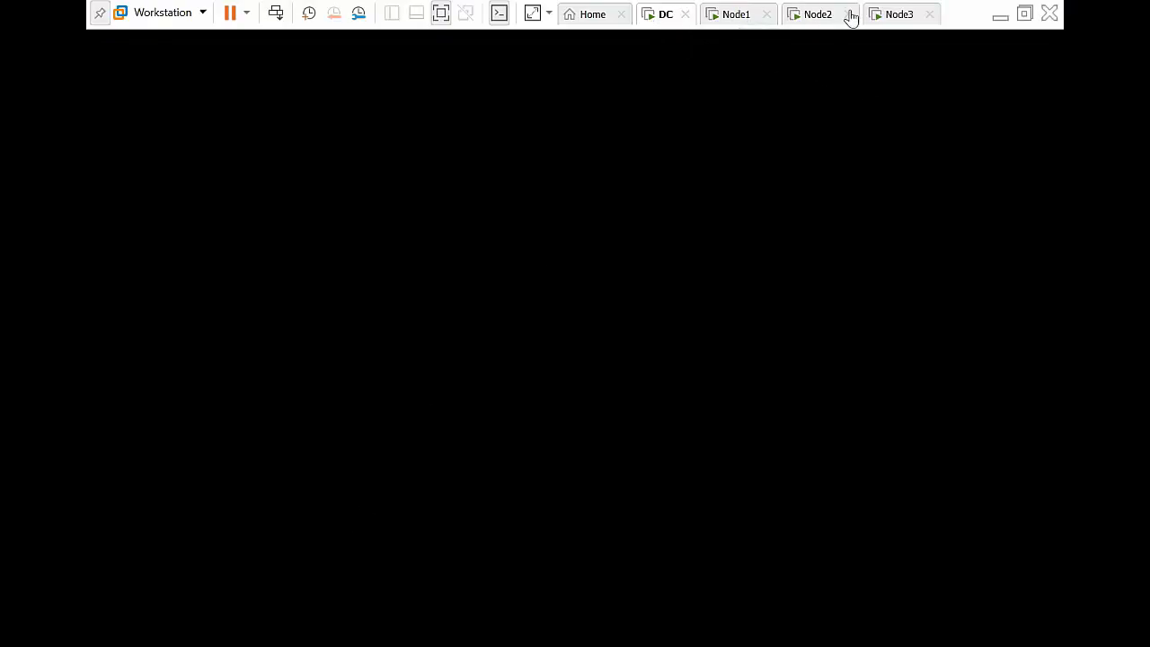
{"action": "left_click", "coordinate": [738, 16]}
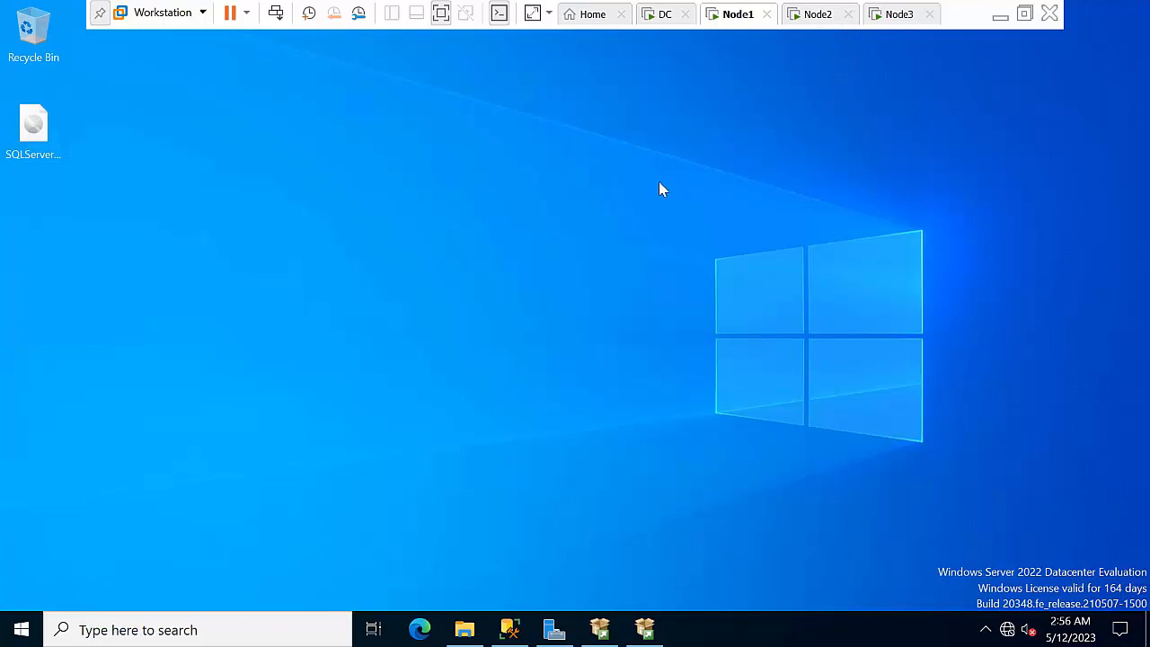
{"action": "right_click", "coordinate": [693, 243]}
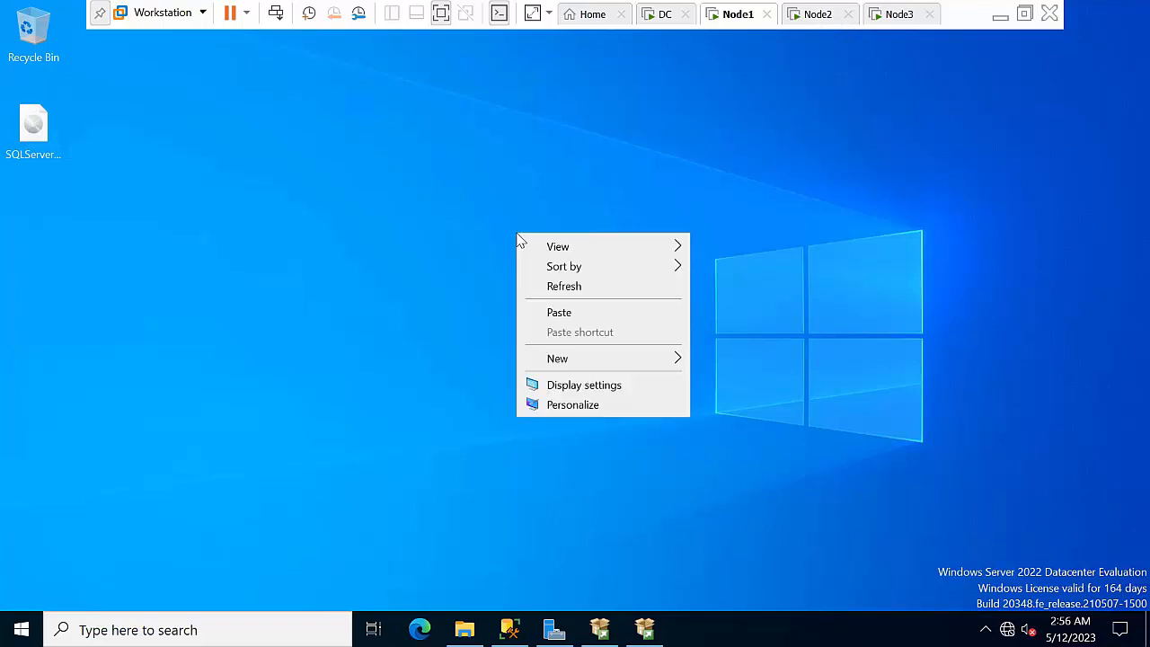
{"action": "left_click", "coordinate": [564, 285]}
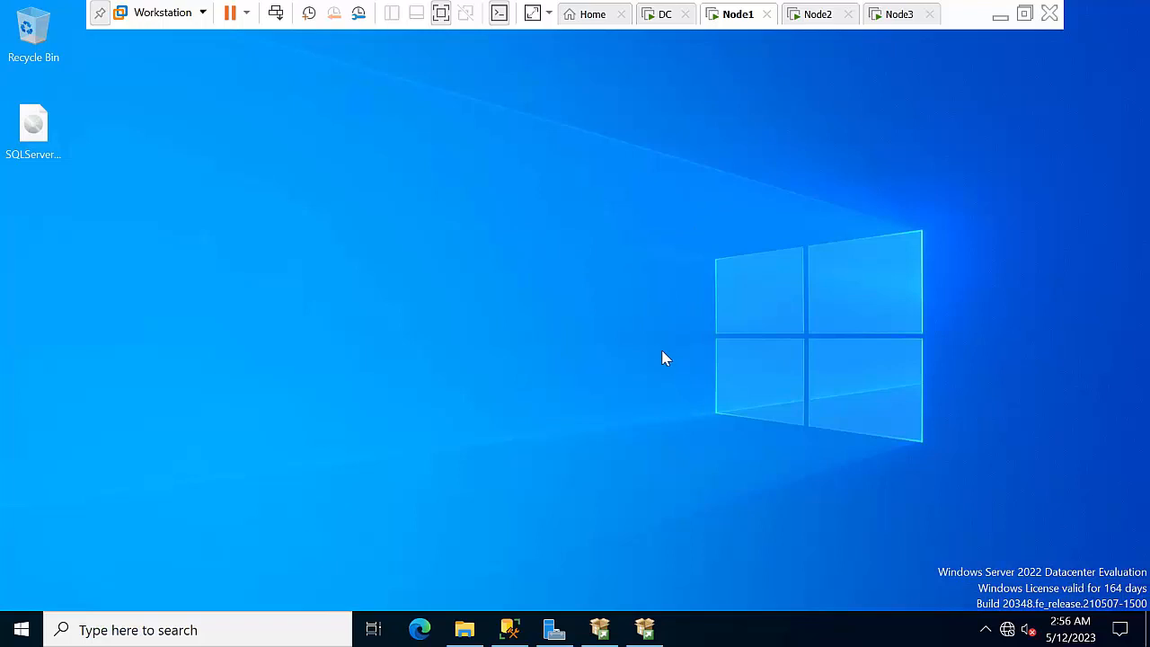
Restore the SQL Server 2022 setup wizard and choose to add features to the existing instance
{"action": "left_click", "coordinate": [645, 629]}
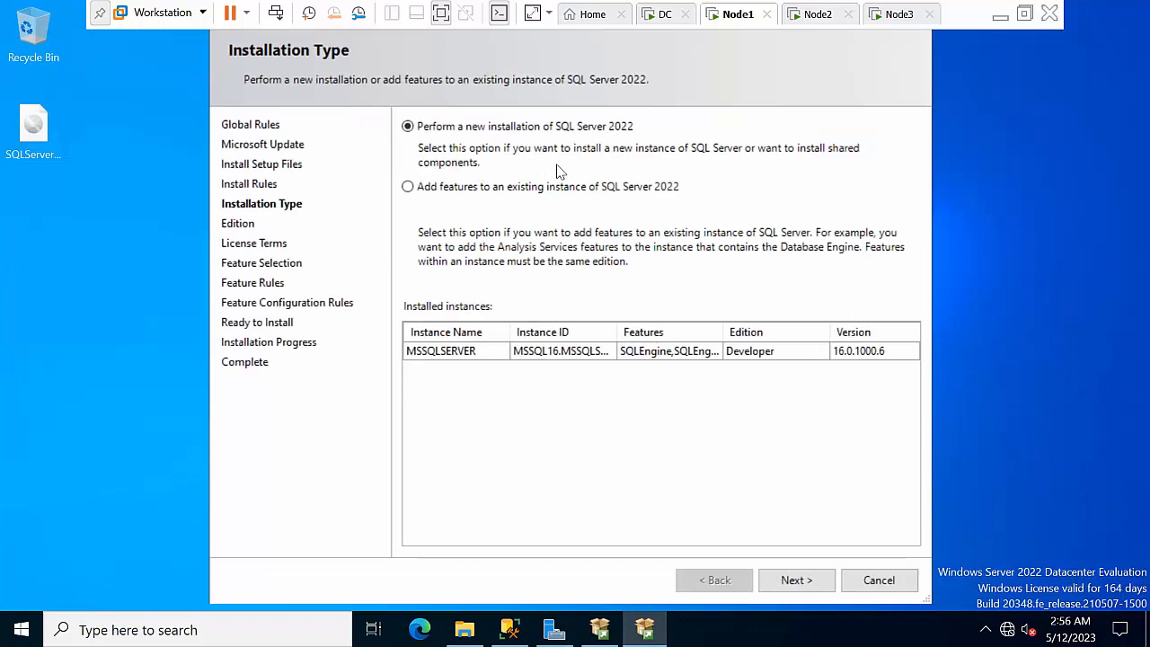
{"action": "left_click", "coordinate": [480, 186]}
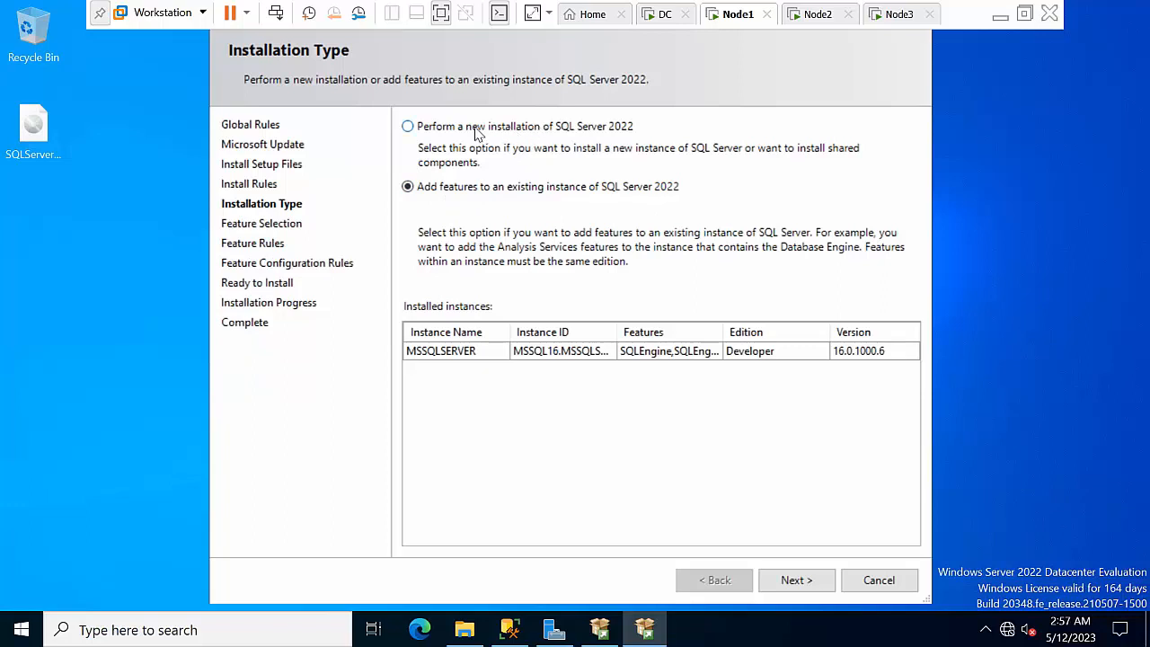
{"action": "left_click", "coordinate": [807, 578]}
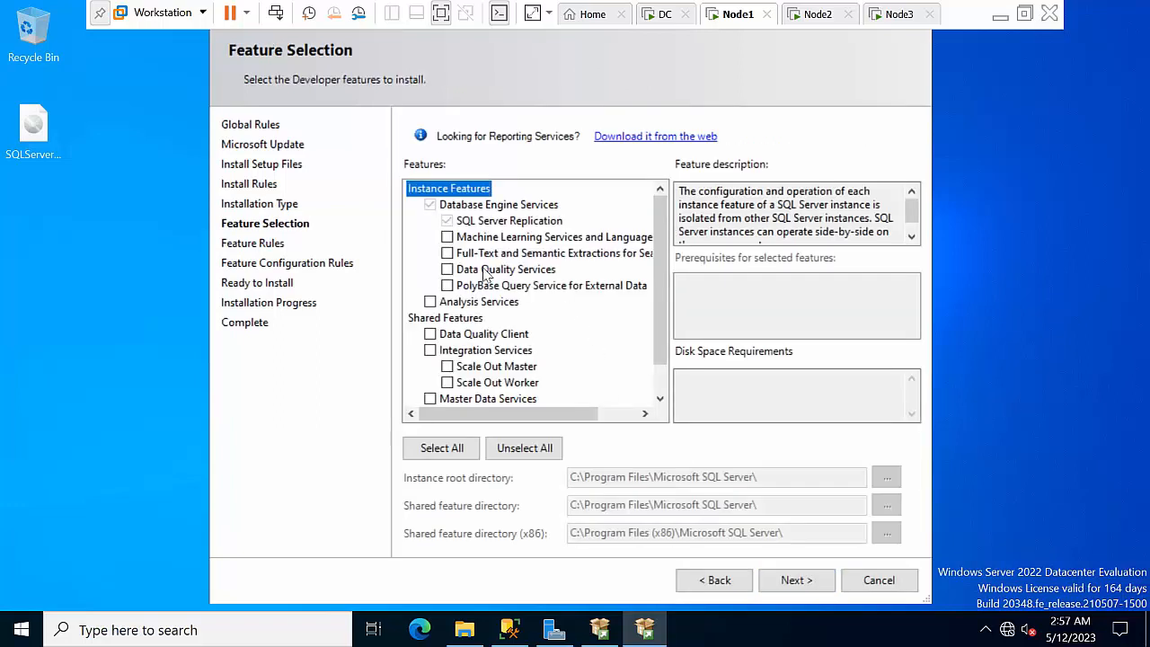
Tick Integration Services and Scale Out Master in feature selection and continue
{"action": "scroll", "coordinate": [654, 276], "scroll_direction": "down", "scroll_amount": 1}
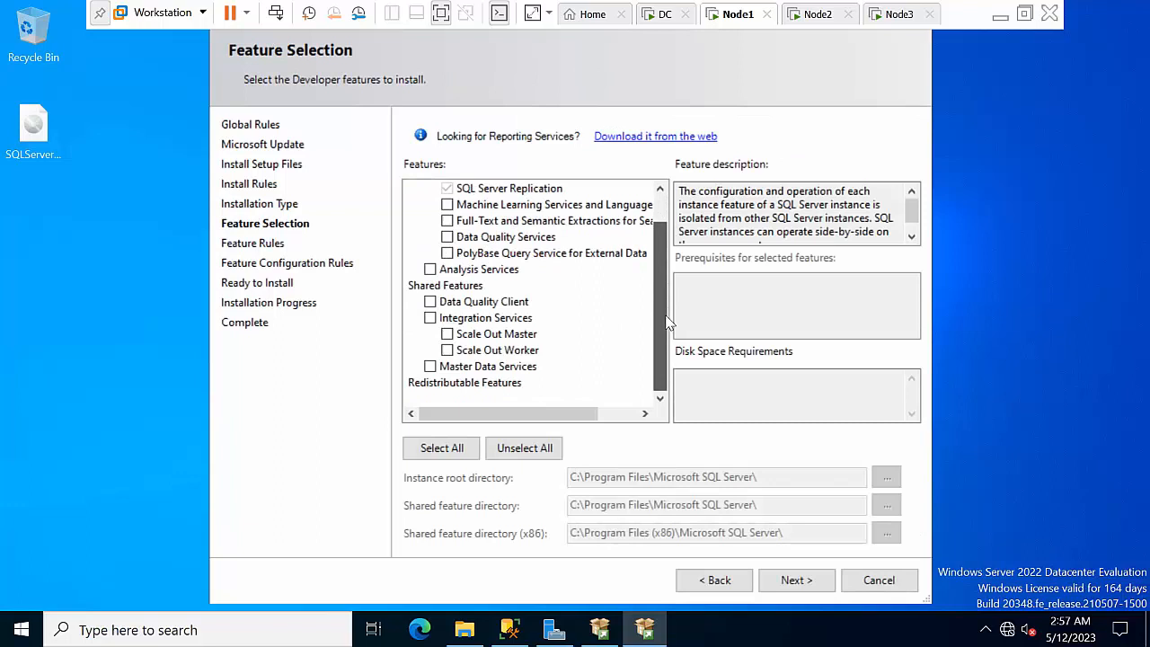
{"action": "left_click", "coordinate": [431, 318]}
{"action": "left_click", "coordinate": [457, 338]}
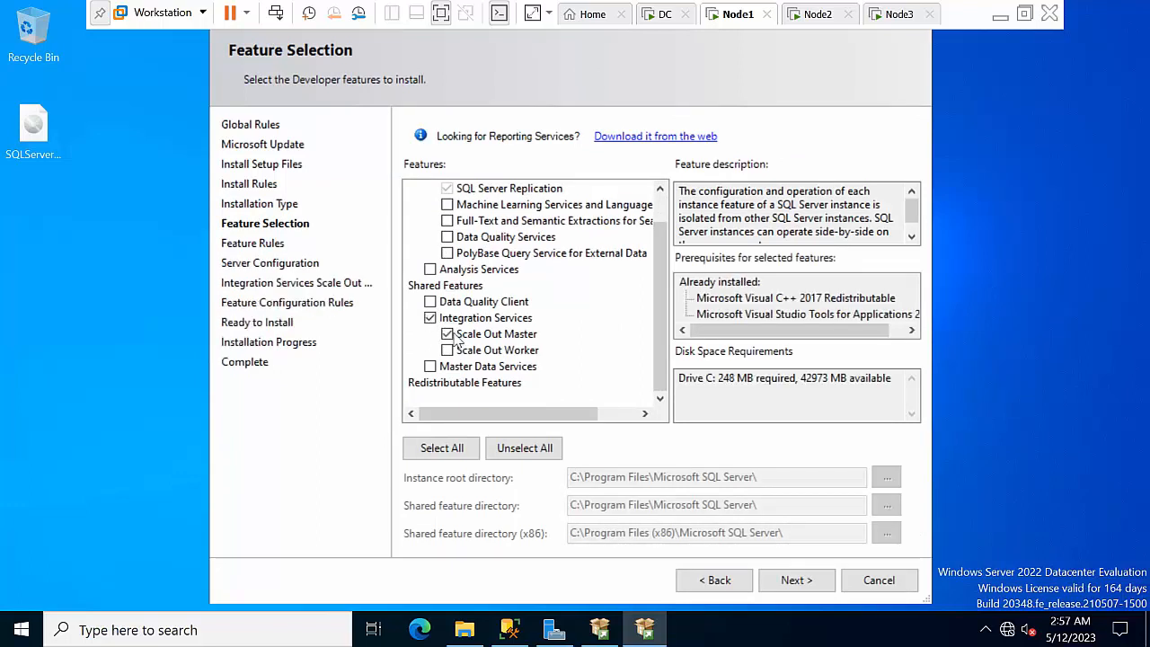
{"action": "left_click", "coordinate": [798, 580]}
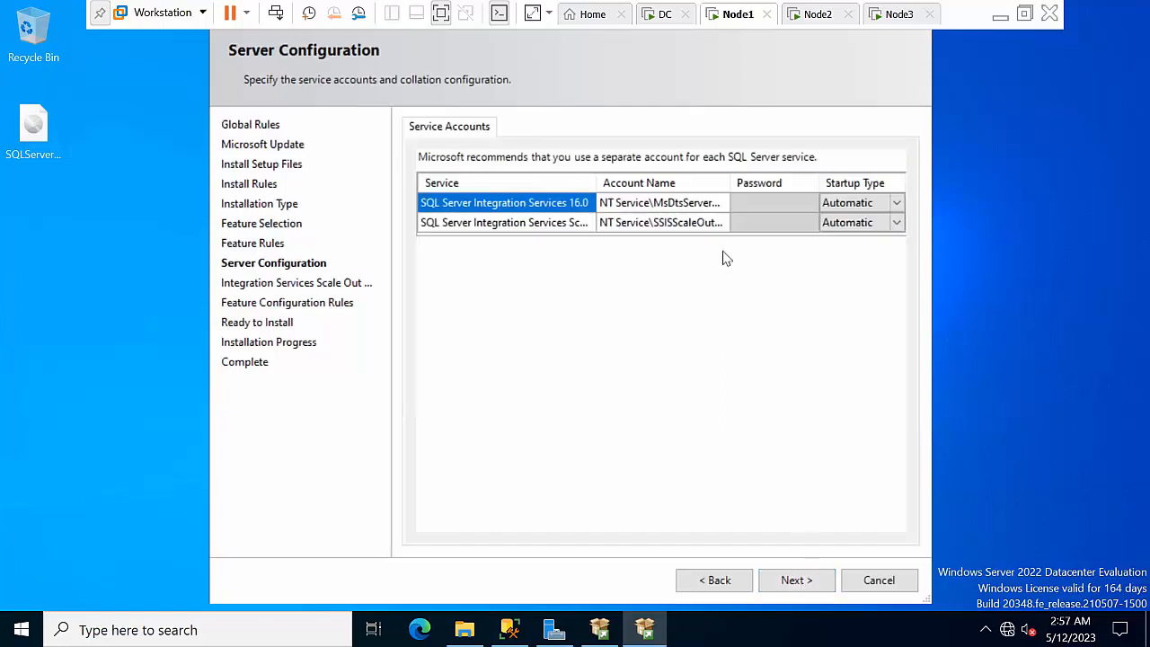
Set the first Integration Services service to ABC\Administrator and enter its password
{"action": "left_click", "coordinate": [719, 203]}
{"action": "left_click", "coordinate": [719, 204]}
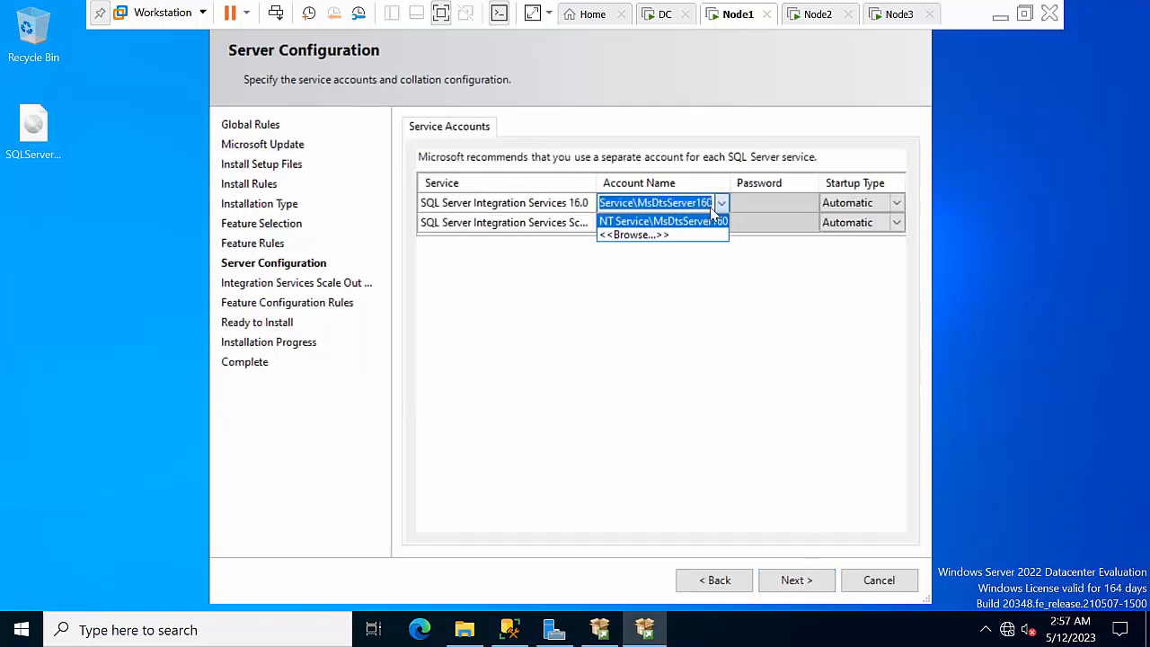
{"action": "left_click", "coordinate": [669, 235]}
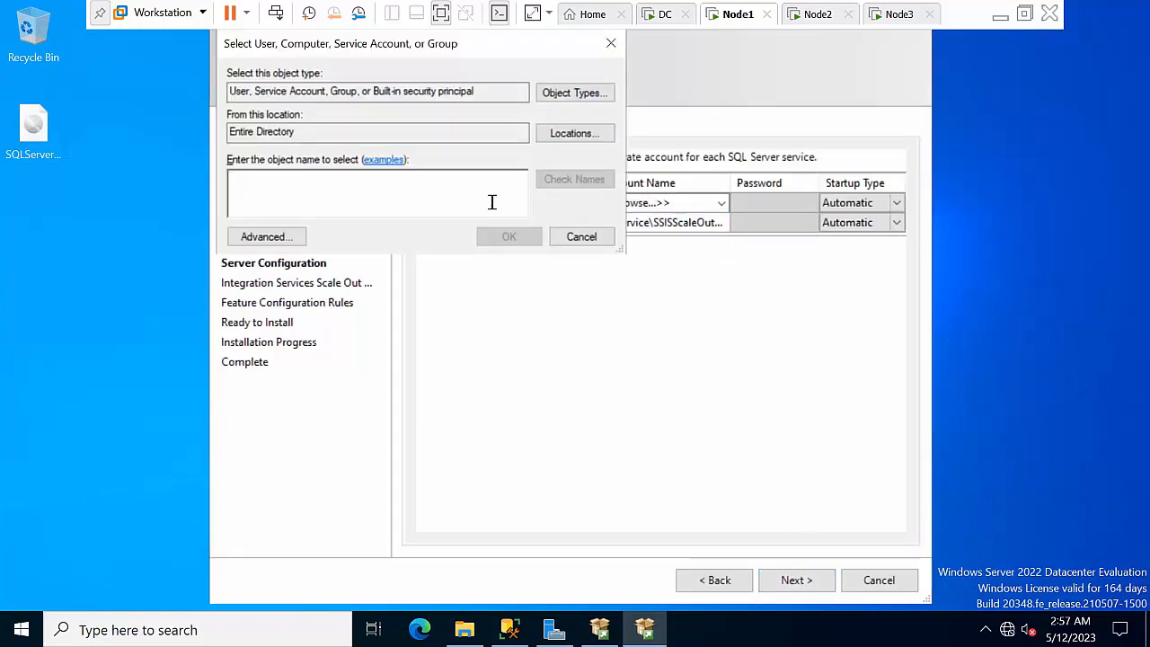
{"action": "type", "text": "administrator"}
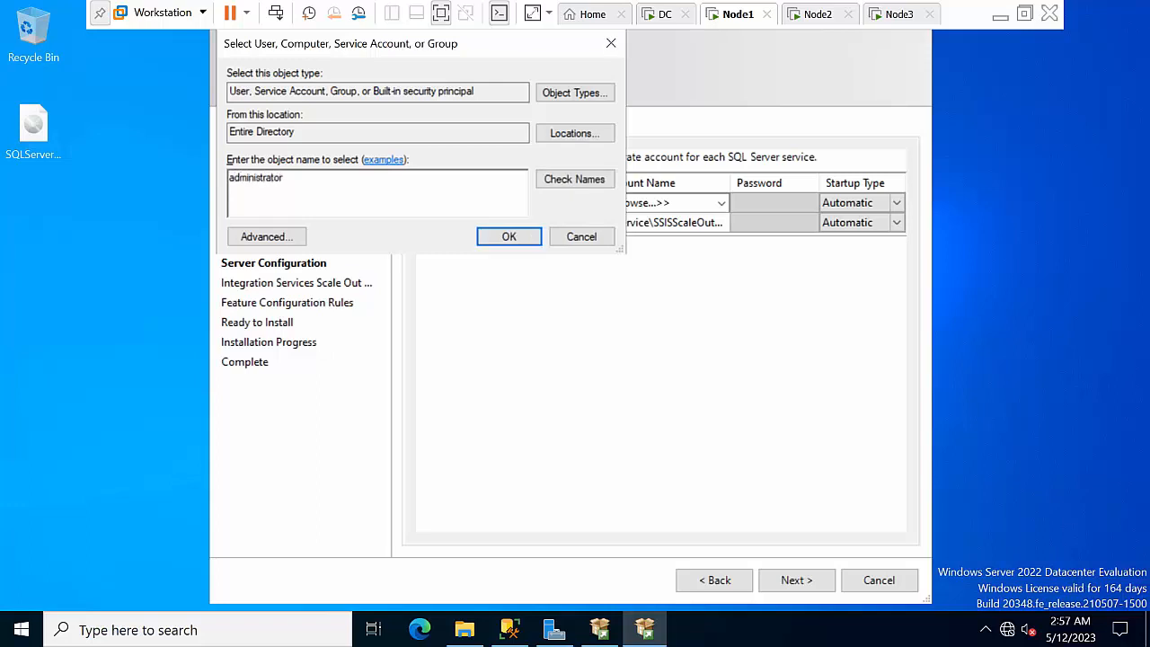
{"action": "left_click", "coordinate": [597, 177]}
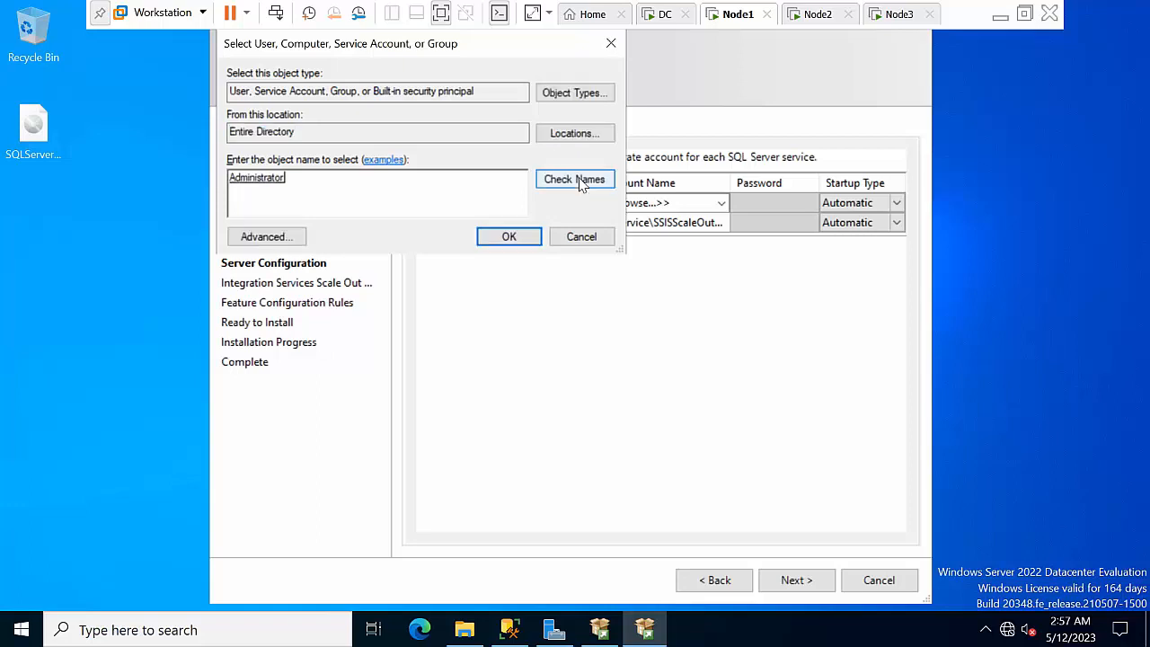
{"action": "left_click", "coordinate": [508, 235]}
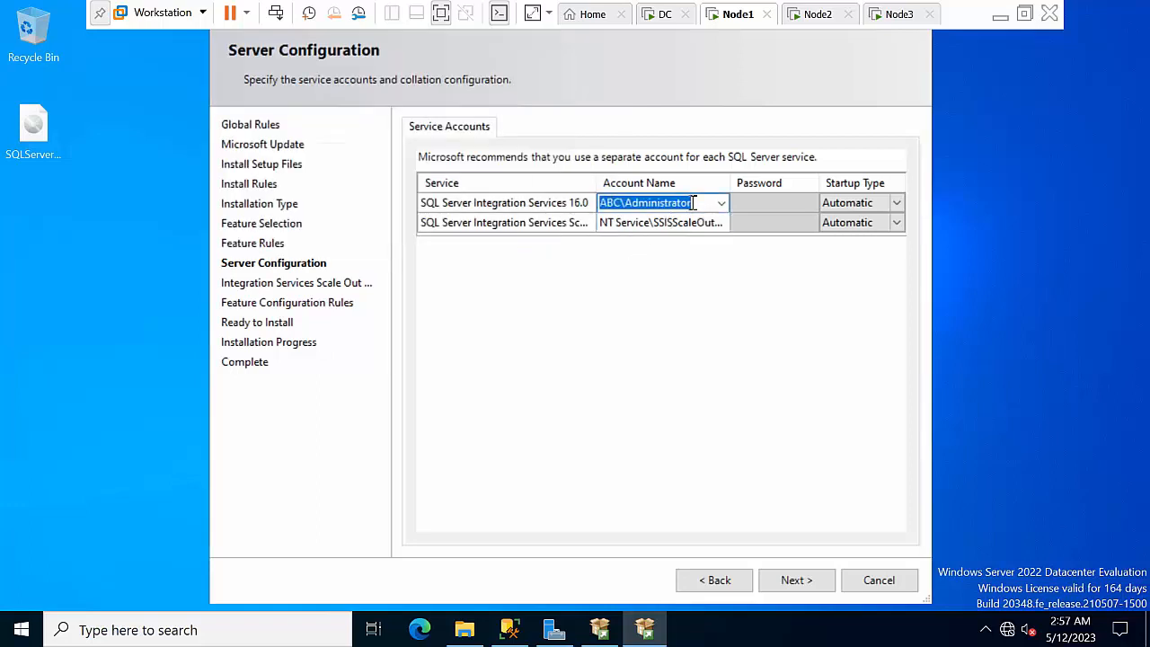
{"action": "left_click", "coordinate": [764, 210]}
{"action": "type", "text": "P•"}
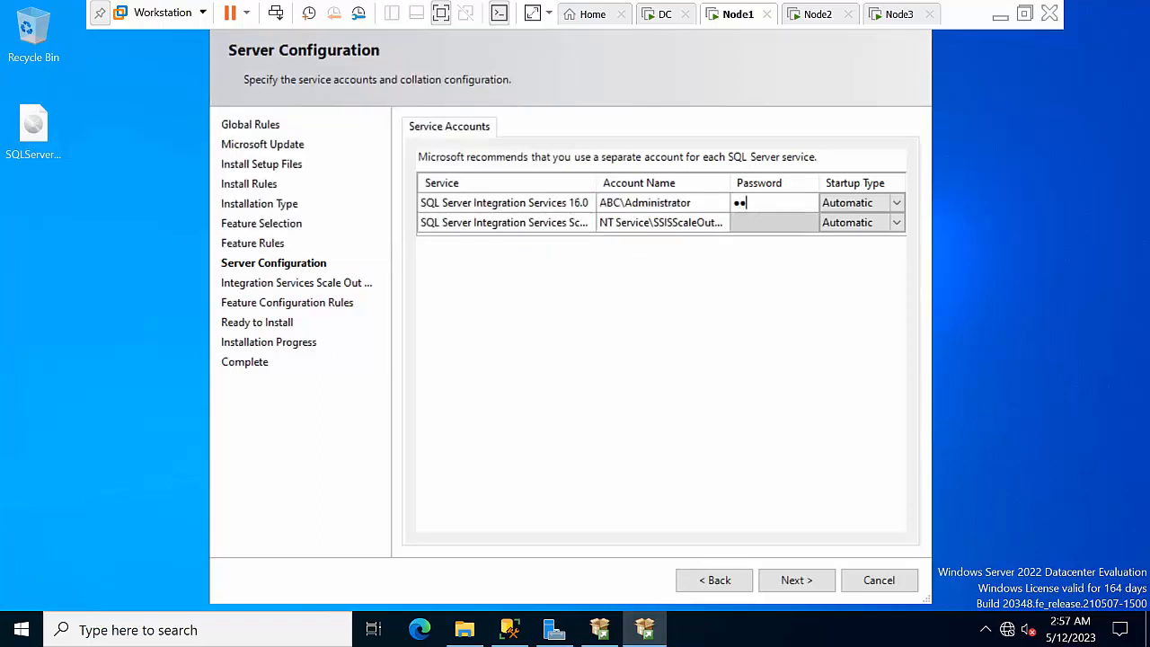
{"action": "type", "text": "•"}
Give the Scale Out Master service the same Administrator account and password, then continue
{"action": "left_click", "coordinate": [700, 226]}
{"action": "key", "text": "ctrl+v"}
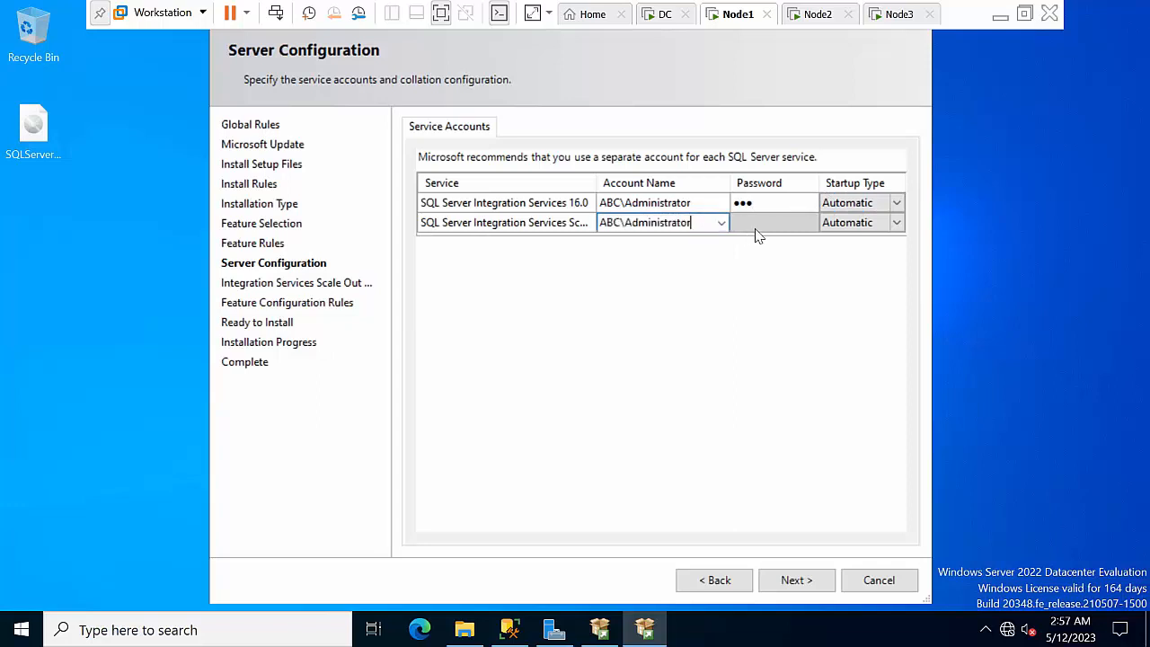
{"action": "left_click", "coordinate": [771, 225]}
{"action": "type", "text": "••"}
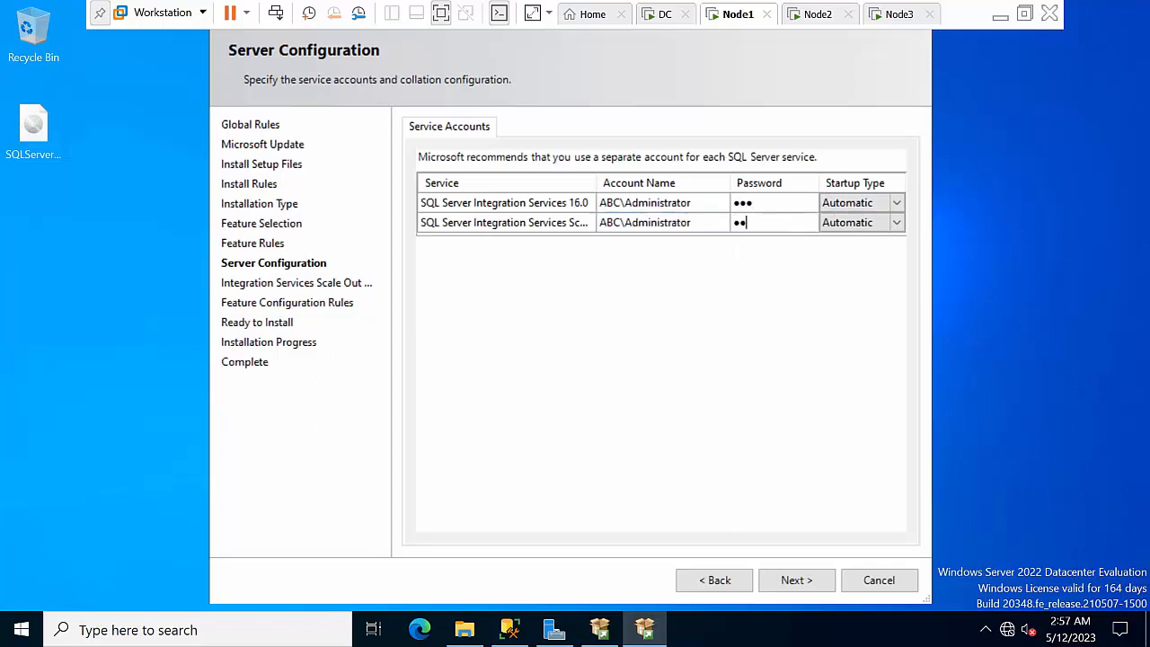
{"action": "type", "text": "•"}
{"action": "left_click", "coordinate": [811, 578]}
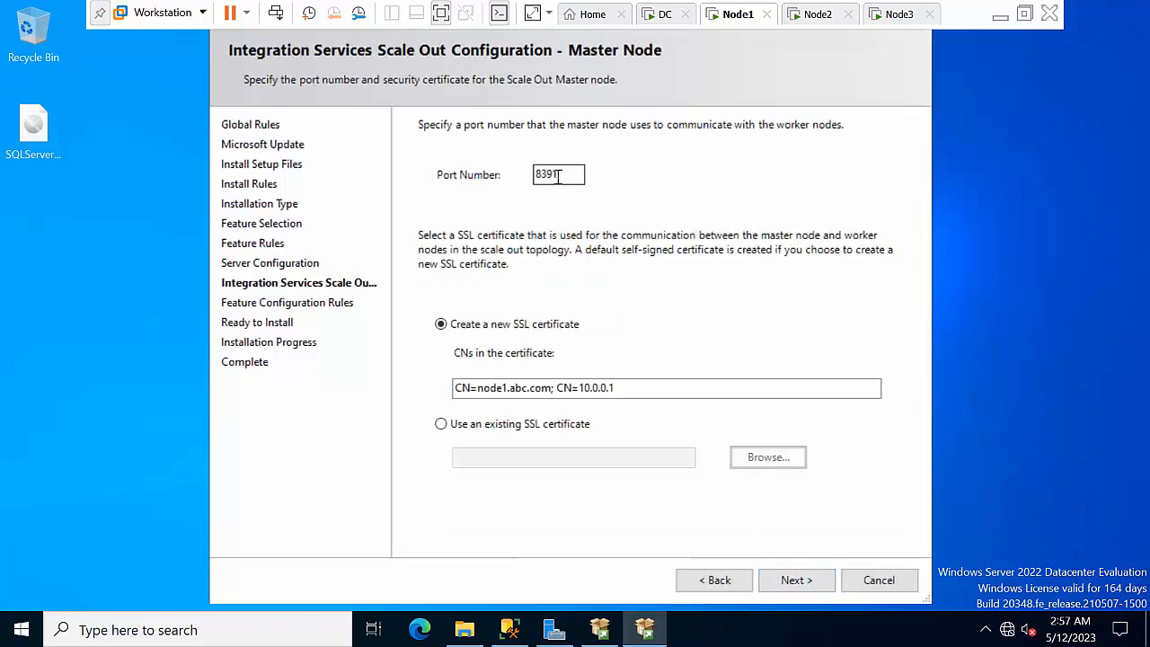
Copy master port 8391 from setup into the Word notes below the Note paragraph, then return to Node1
{"action": "double_click", "coordinate": [565, 171]}
{"action": "key", "text": "ctrl+c"}
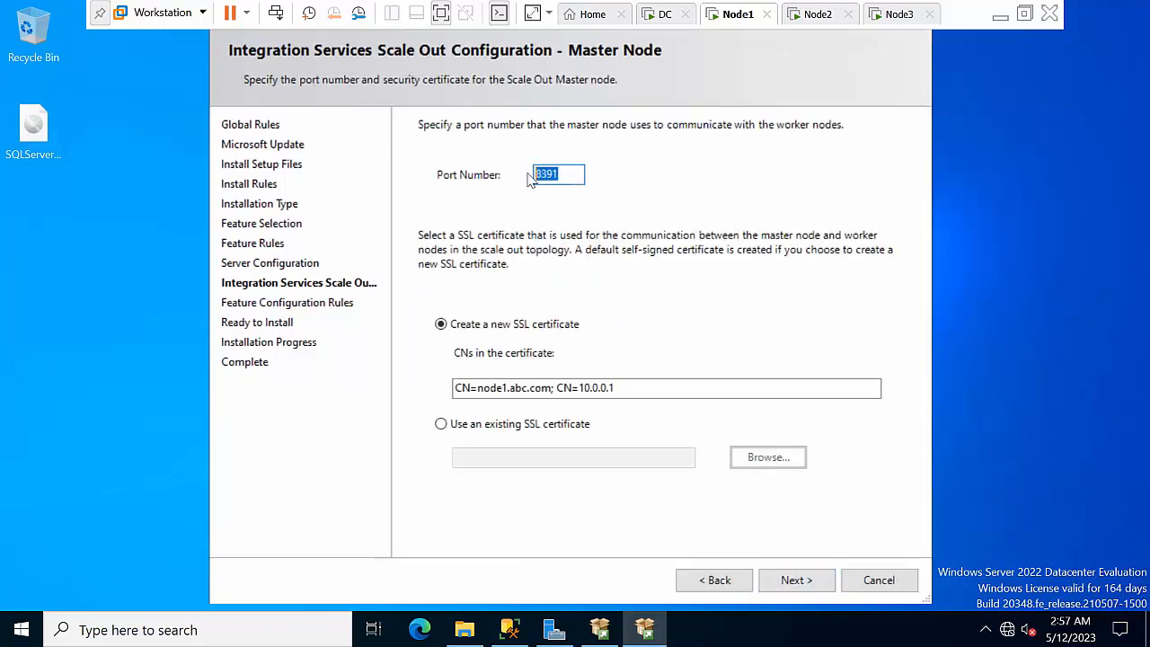
{"action": "left_click", "coordinate": [999, 14]}
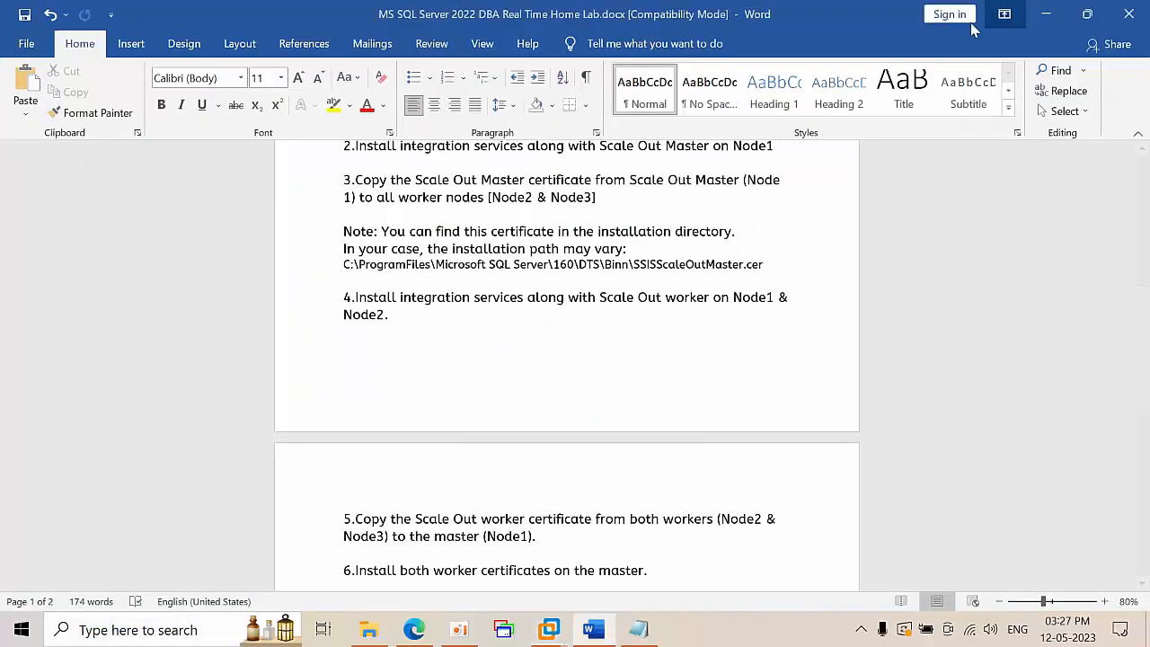
{"action": "scroll", "coordinate": [566, 485], "scroll_direction": "down", "scroll_amount": 3}
{"action": "scroll", "coordinate": [593, 473], "scroll_direction": "down", "scroll_amount": 5}
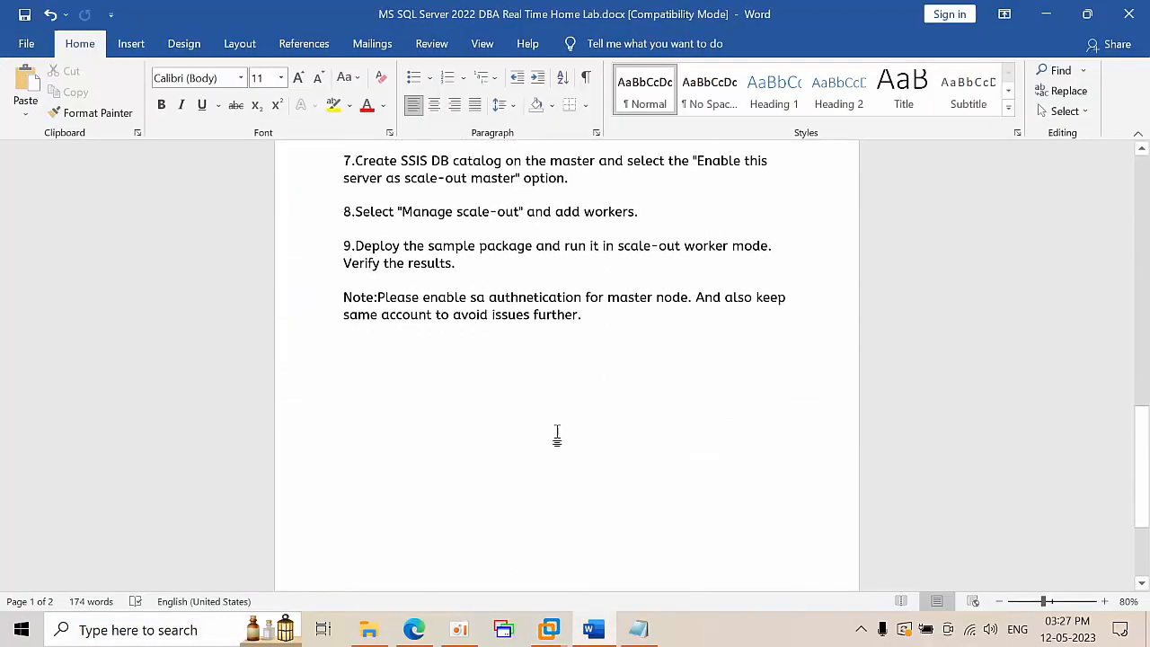
{"action": "key", "text": "ctrl+v"}
{"action": "left_click", "coordinate": [549, 629]}
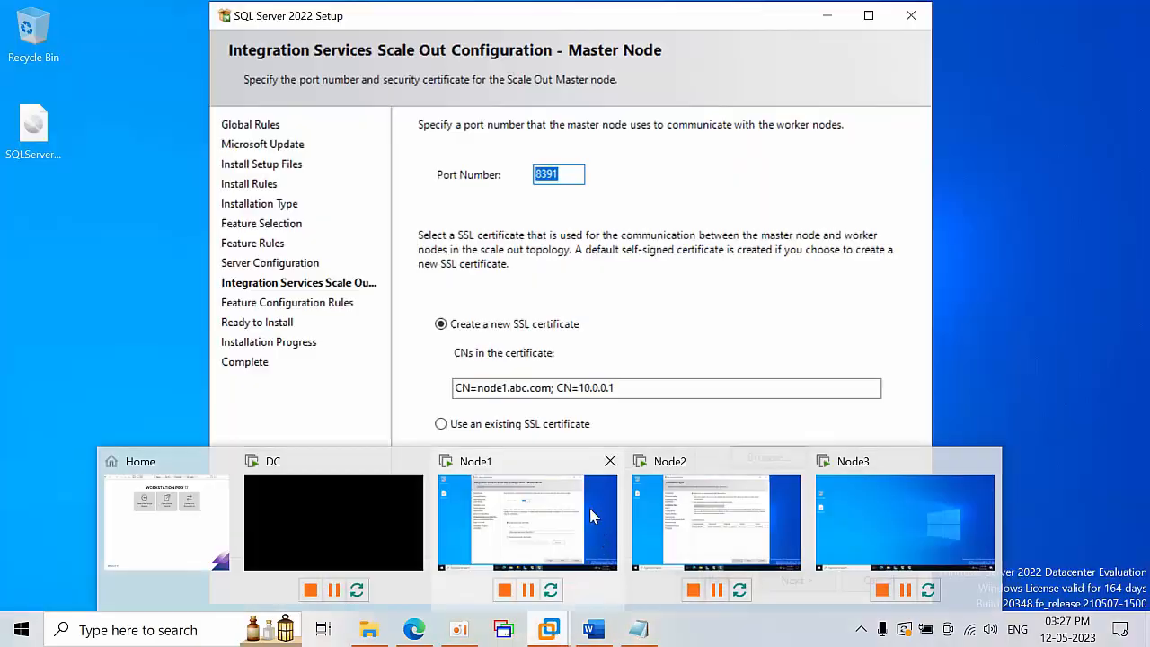
{"action": "left_click", "coordinate": [590, 514]}
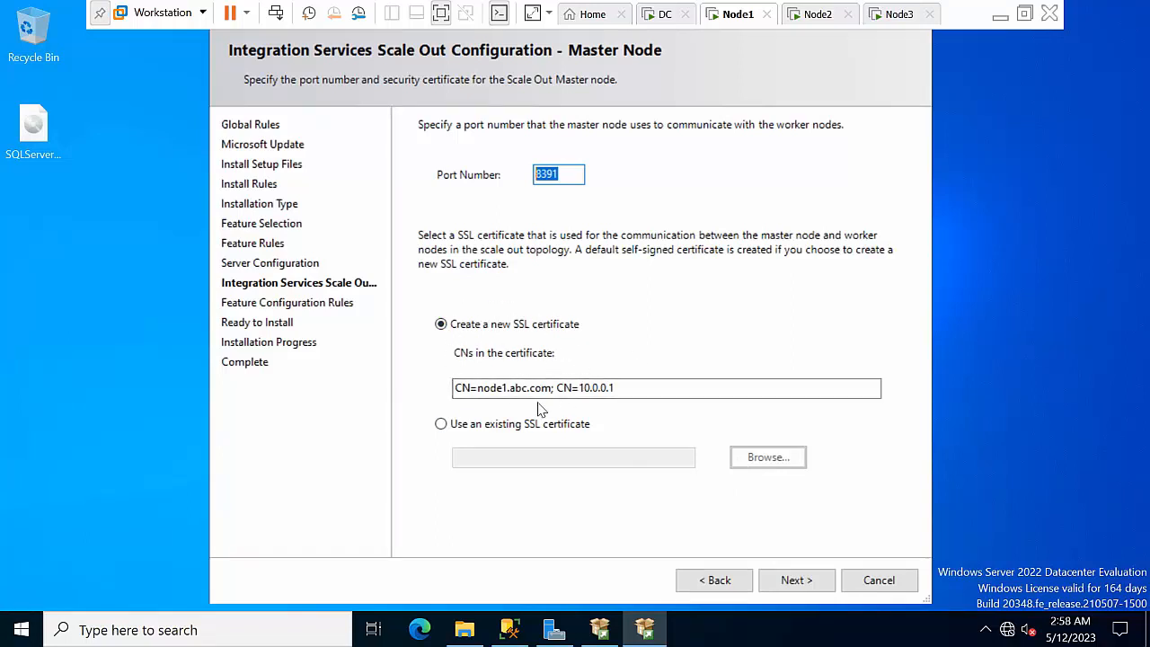
Keep 'Create a new SSL certificate' for the Scale Out Master and start the installation
{"action": "left_click", "coordinate": [527, 427]}
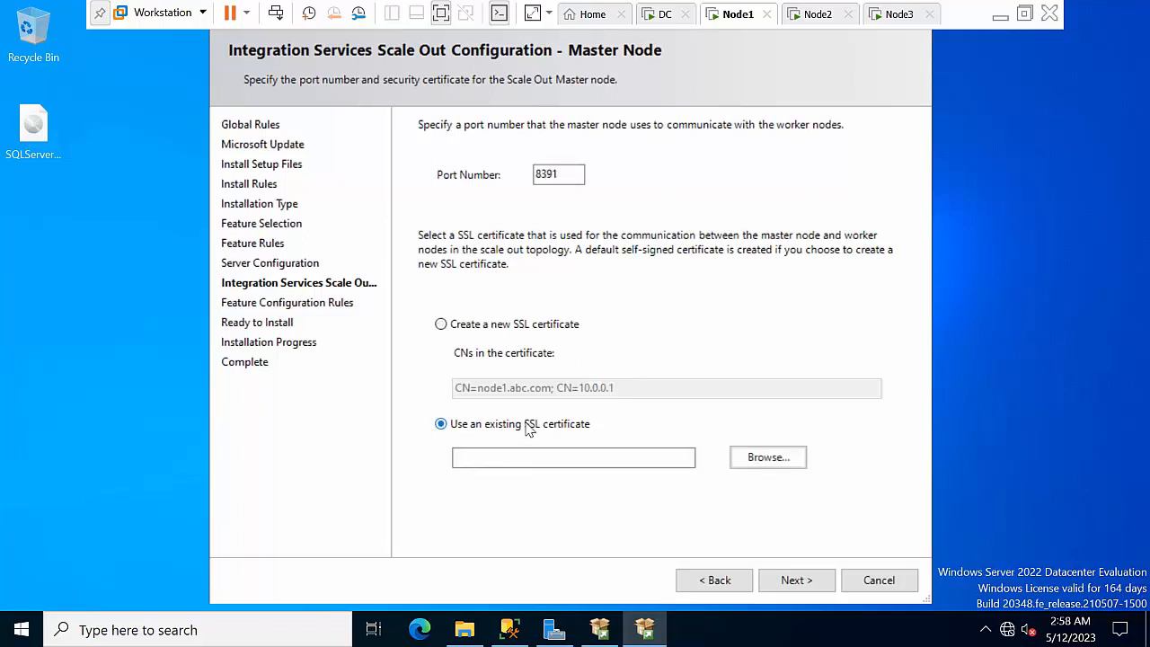
{"action": "left_click", "coordinate": [496, 327]}
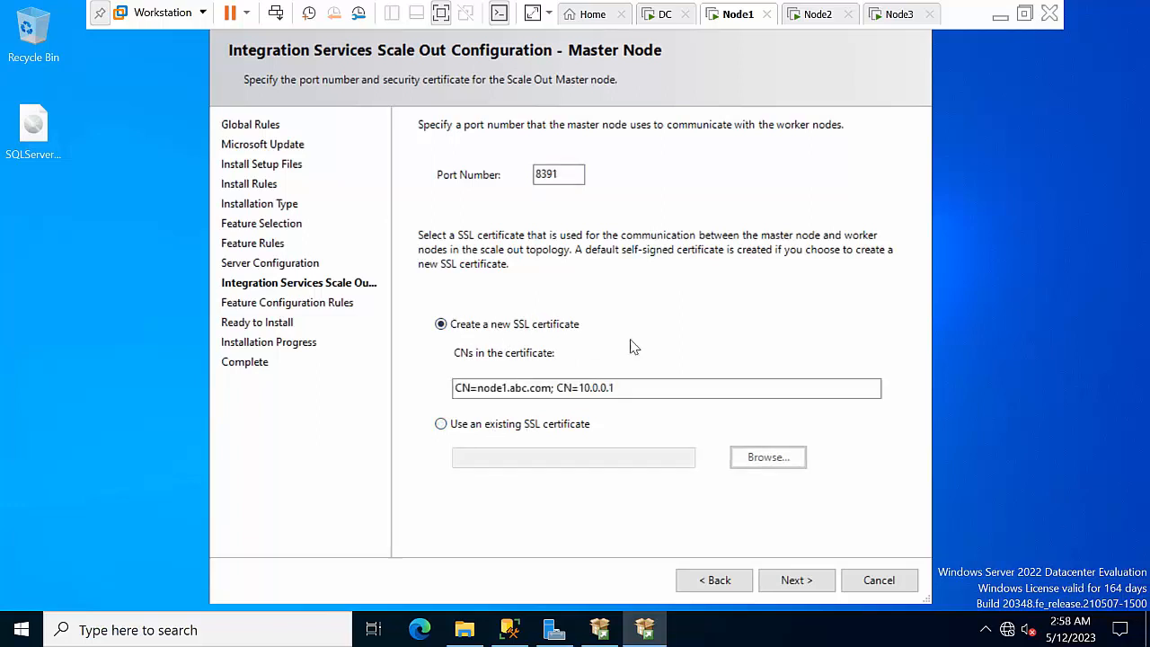
{"action": "left_click", "coordinate": [796, 580]}
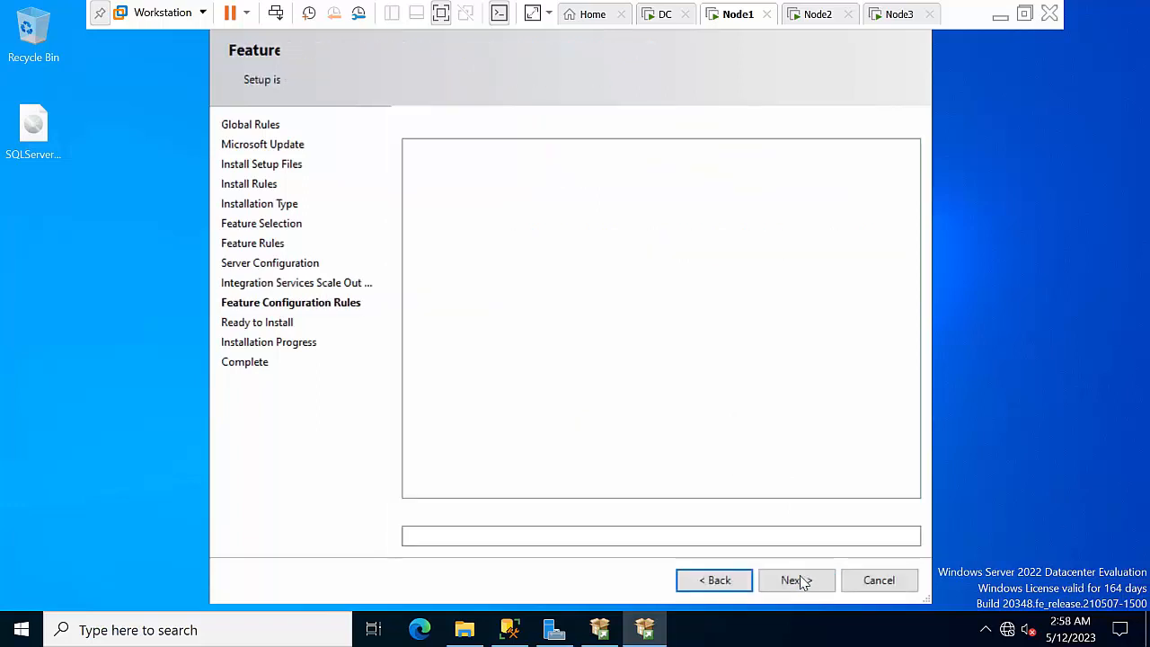
{"action": "left_click", "coordinate": [796, 580]}
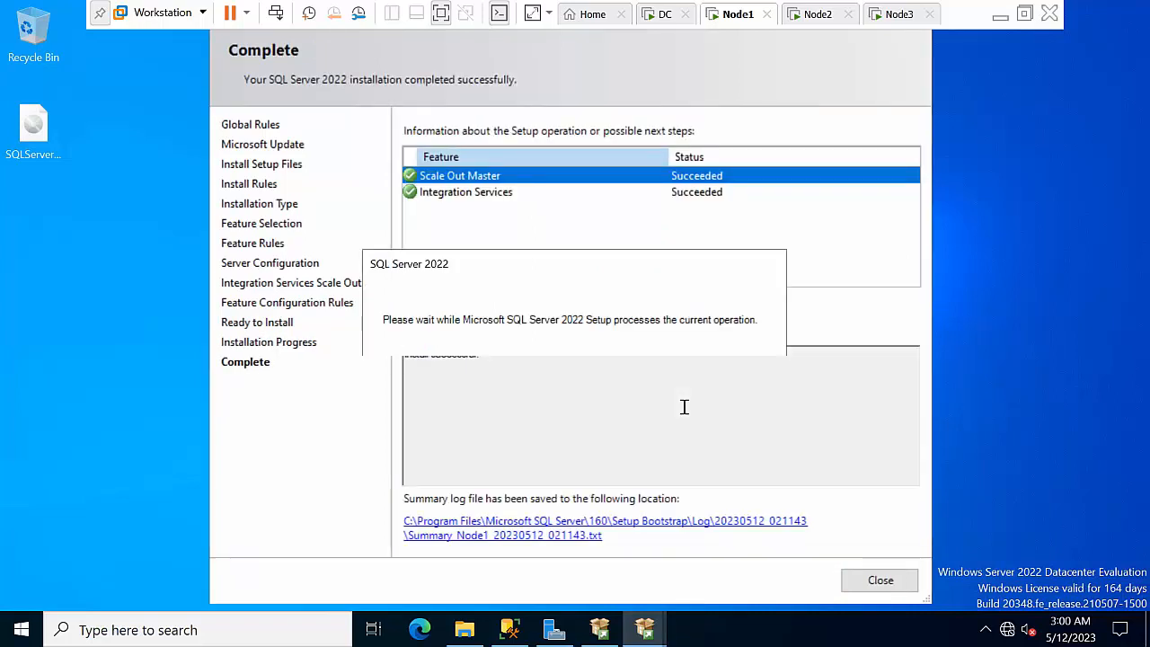
Review the setup summary log, then close it and the finished setup wizard
{"action": "left_click", "coordinate": [700, 530]}
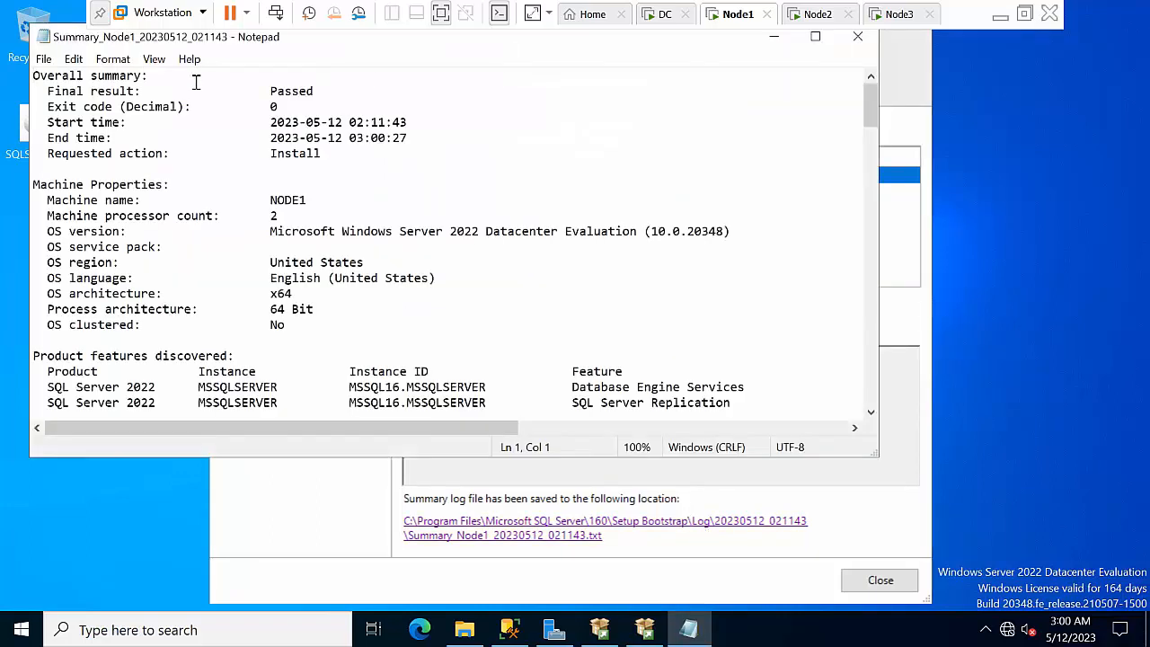
{"action": "left_click", "coordinate": [43, 59]}
{"action": "left_click", "coordinate": [45, 236]}
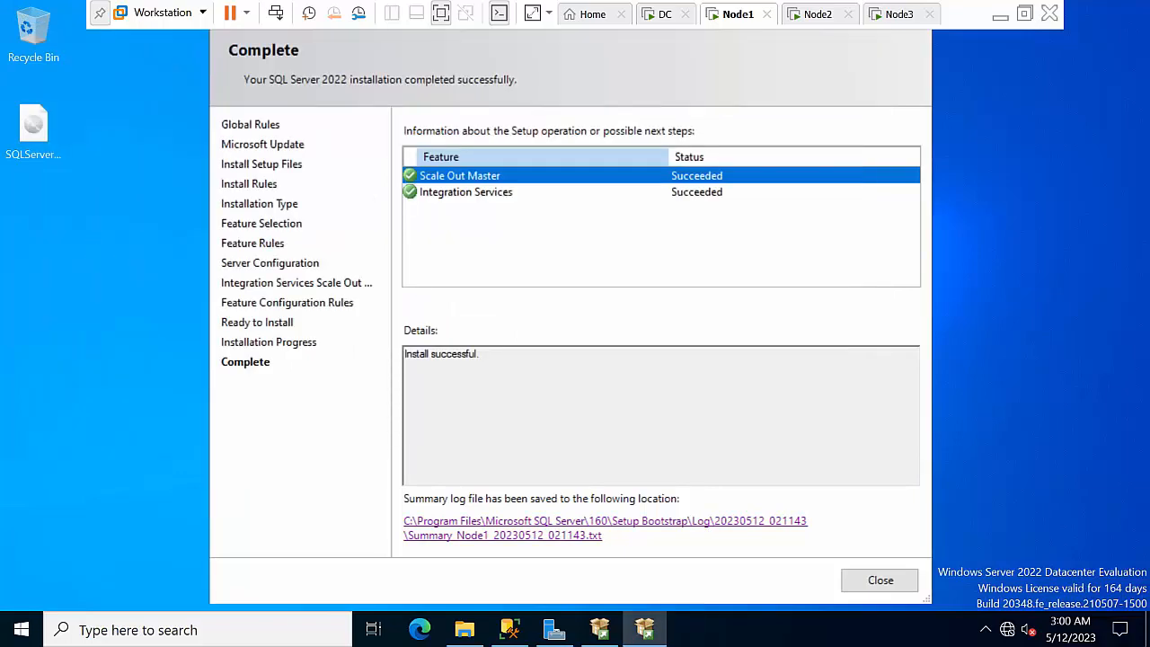
{"action": "left_click", "coordinate": [880, 582]}
Close the SQL Server Installation Center and open File Explorer on the SQLServer2022 DVD (E:)
{"action": "right_click", "coordinate": [439, 267]}
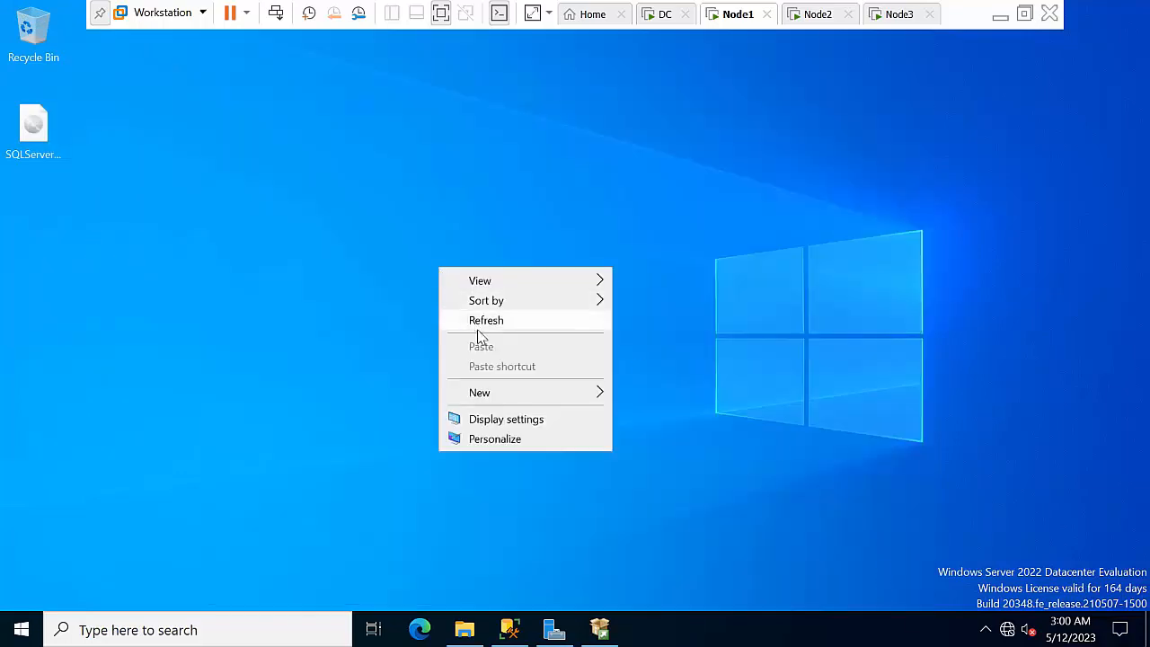
{"action": "left_click", "coordinate": [488, 326]}
{"action": "left_click", "coordinate": [600, 628]}
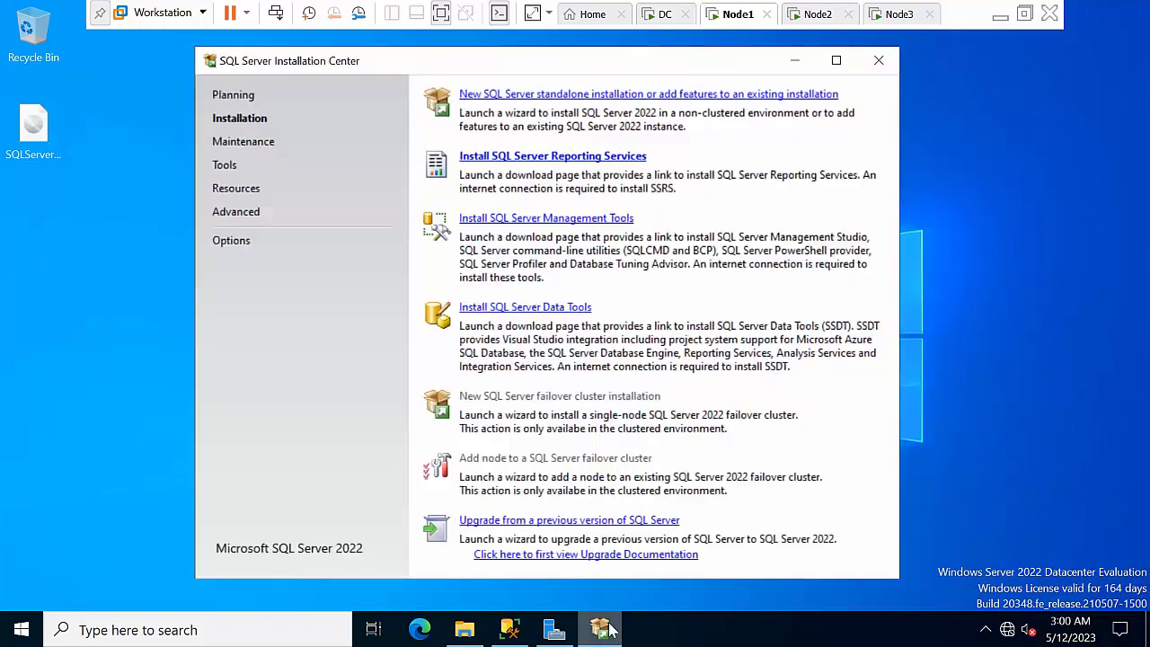
{"action": "left_click", "coordinate": [873, 57]}
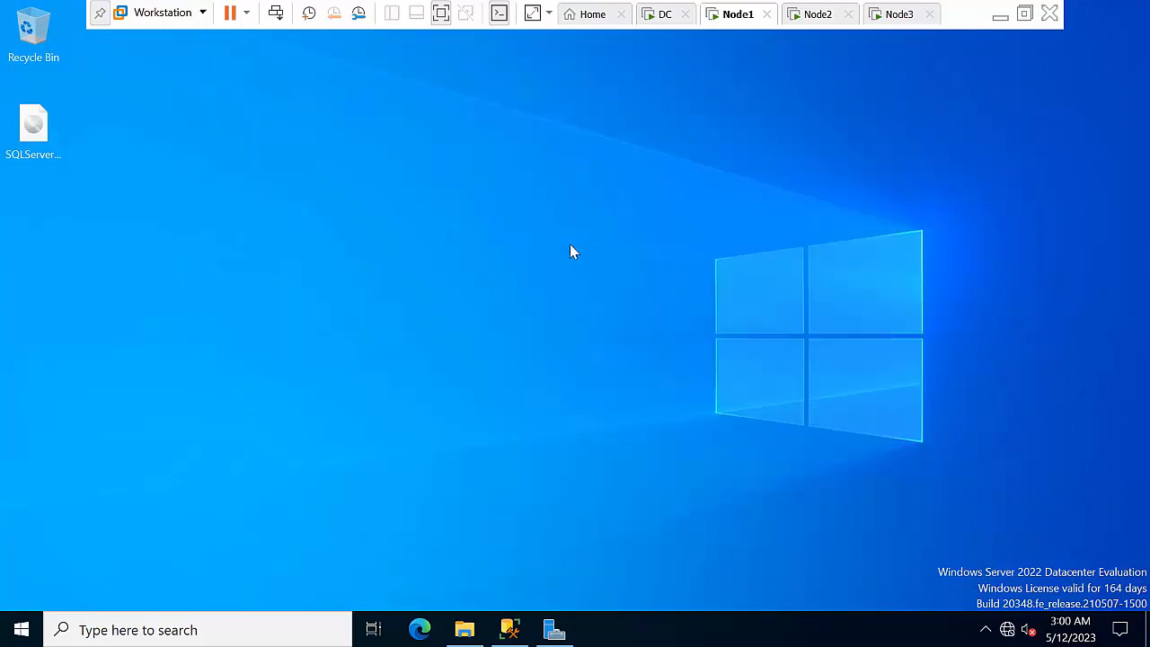
{"action": "right_click", "coordinate": [572, 252]}
{"action": "left_click", "coordinate": [610, 296]}
{"action": "left_click", "coordinate": [464, 631]}
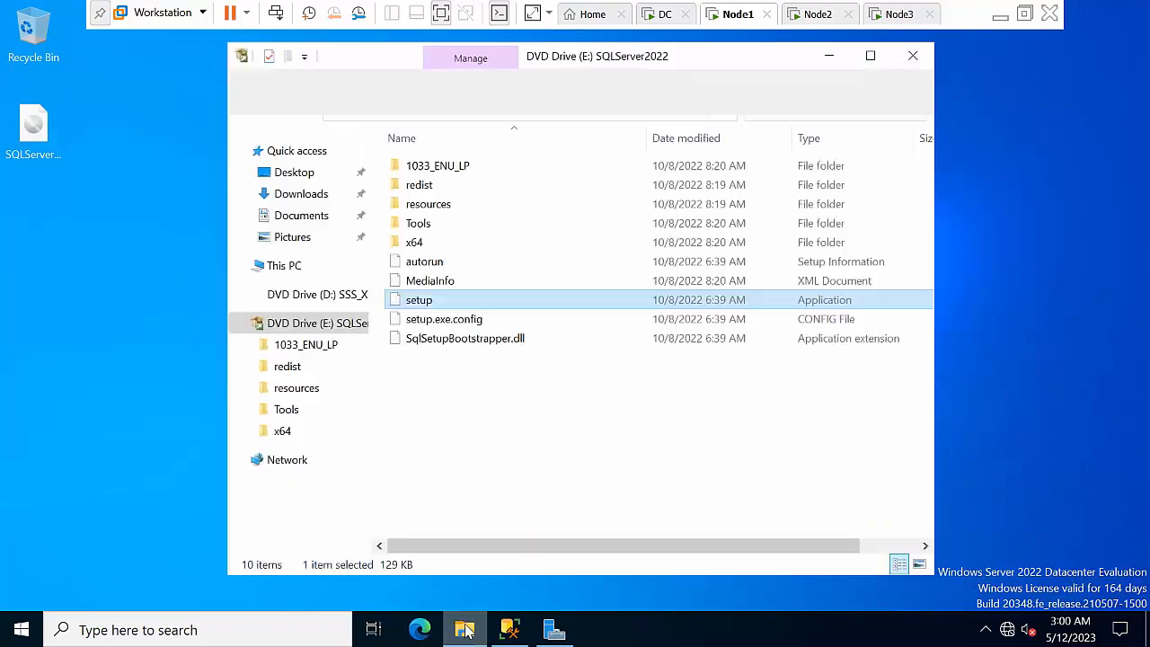
Browse to C:\Program Files\Microsoft SQL Server\160\DTS\Binn and sort files by name descending
{"action": "left_click", "coordinate": [285, 266]}
{"action": "double_click", "coordinate": [485, 396]}
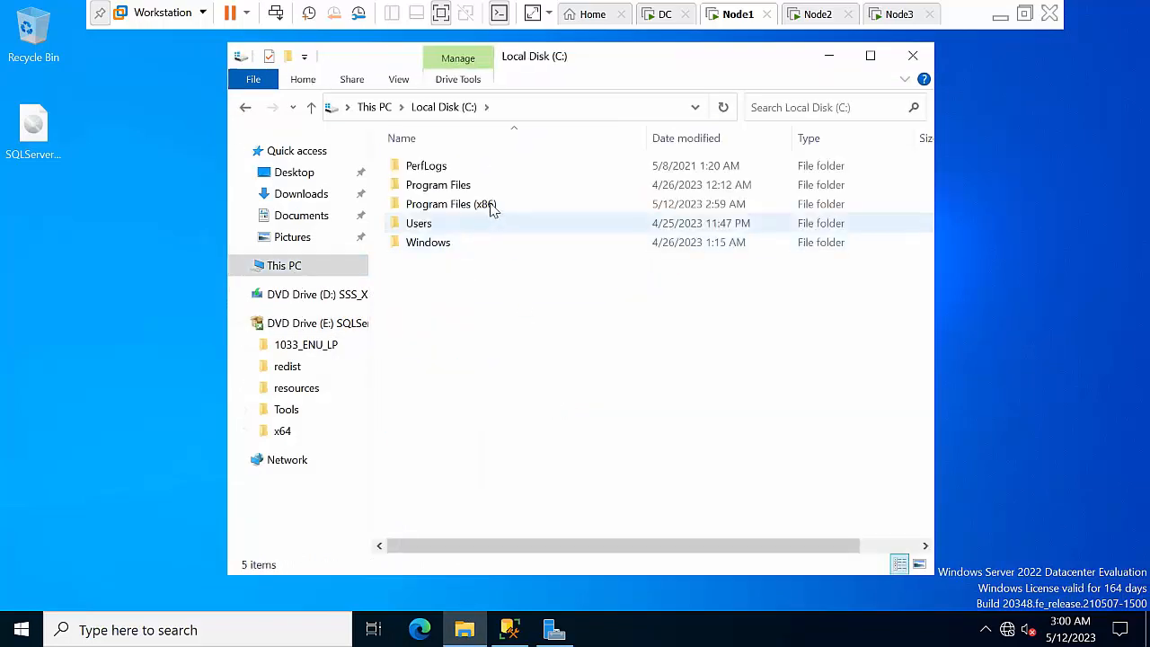
{"action": "double_click", "coordinate": [488, 186]}
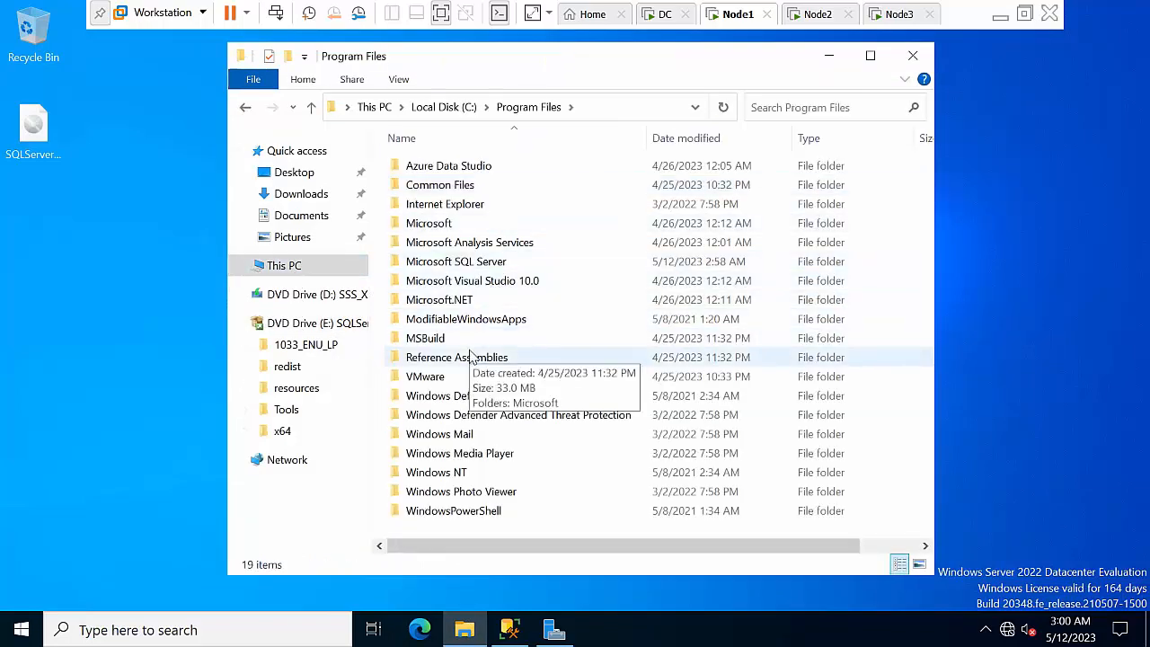
{"action": "double_click", "coordinate": [503, 261]}
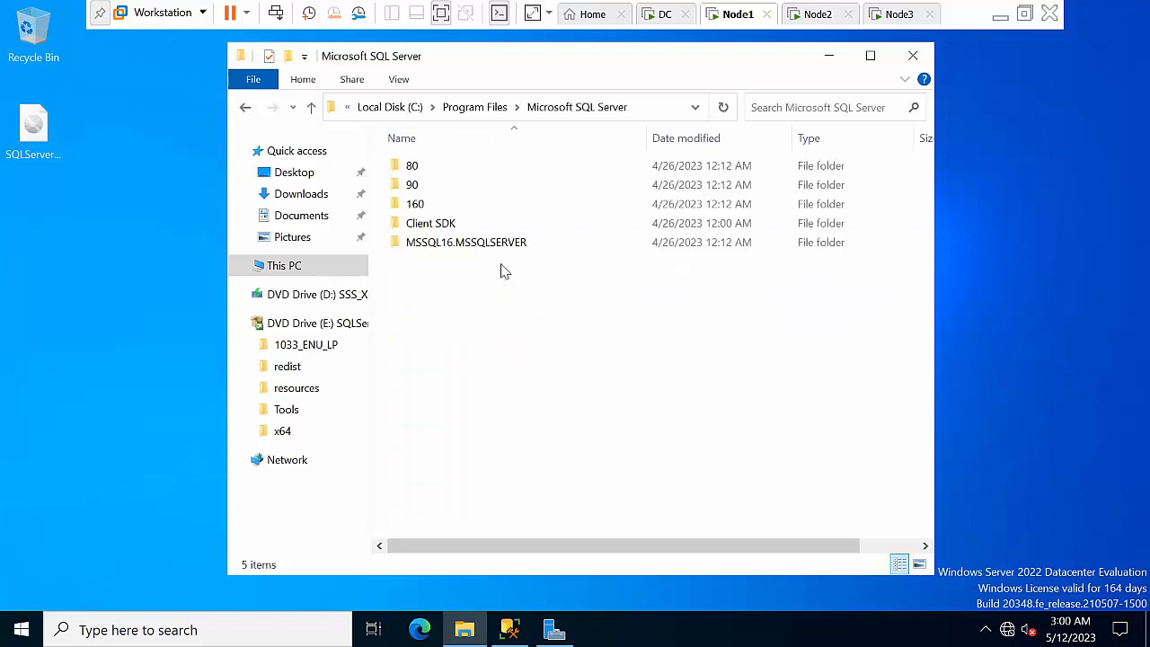
{"action": "double_click", "coordinate": [462, 206]}
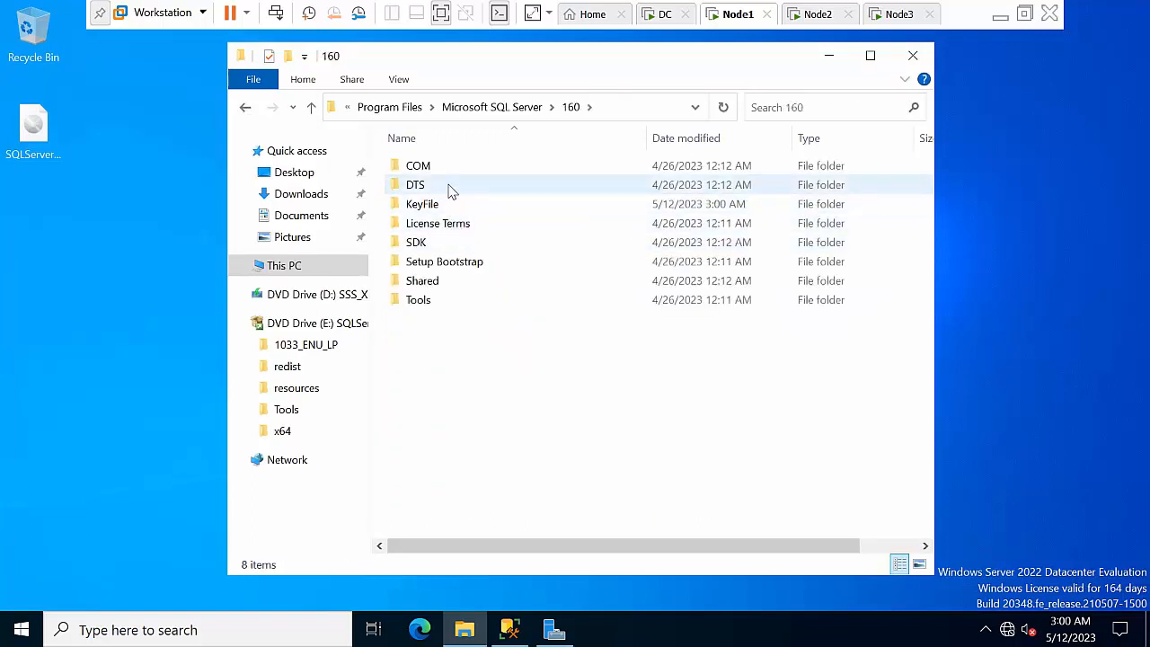
{"action": "double_click", "coordinate": [450, 187]}
{"action": "left_click", "coordinate": [454, 171]}
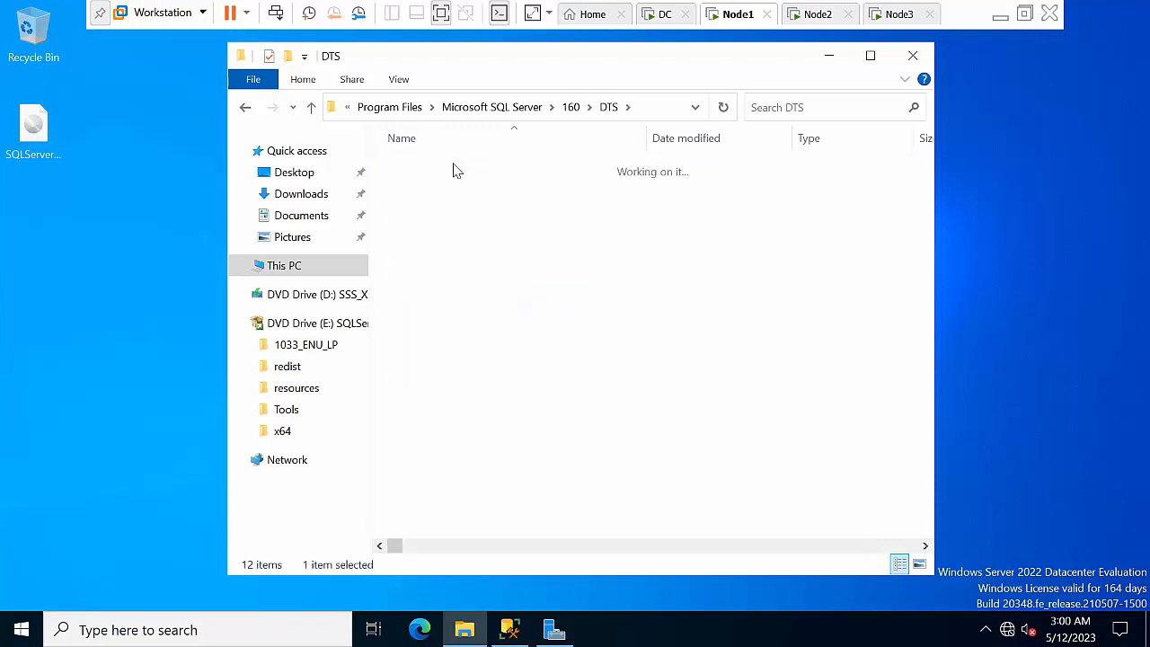
{"action": "left_click", "coordinate": [870, 55]}
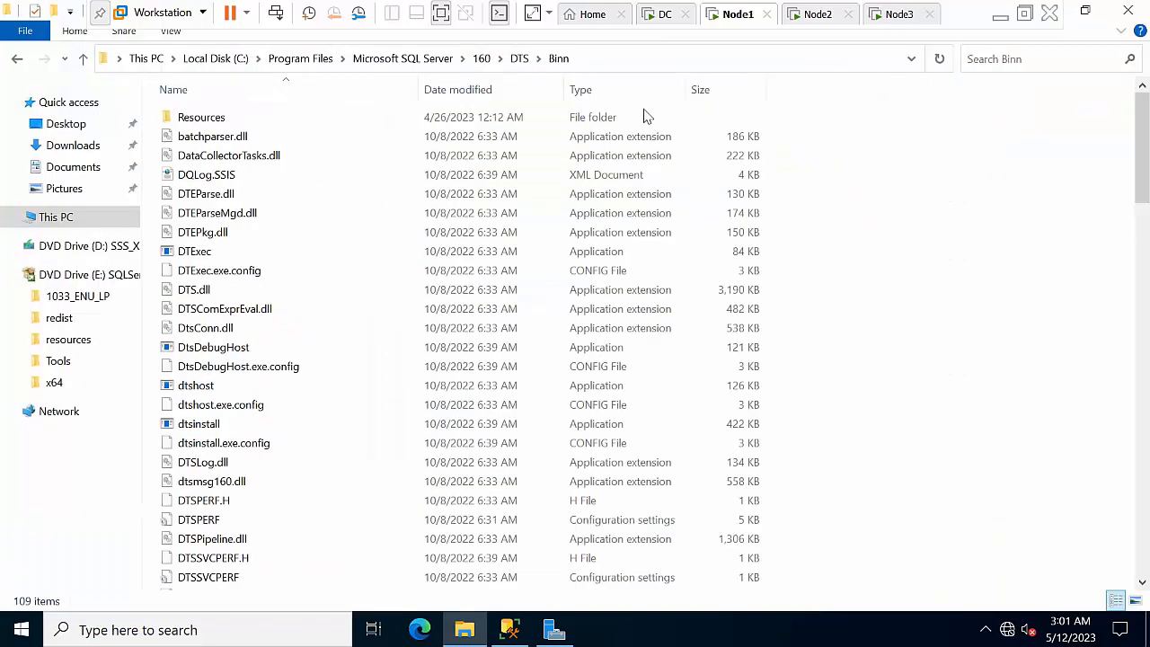
{"action": "left_click", "coordinate": [301, 94]}
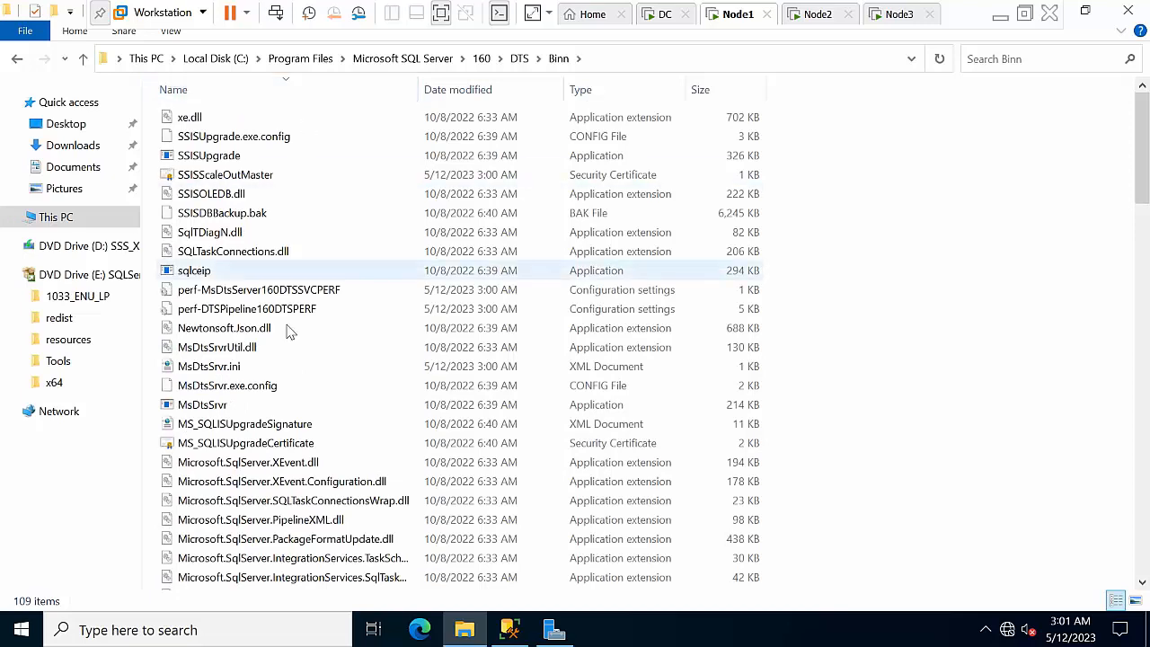
Copy the SSISScaleOutMaster certificate onto the Node1 desktop and copy the pasted icon
{"action": "left_click", "coordinate": [227, 182]}
{"action": "right_click", "coordinate": [246, 177]}
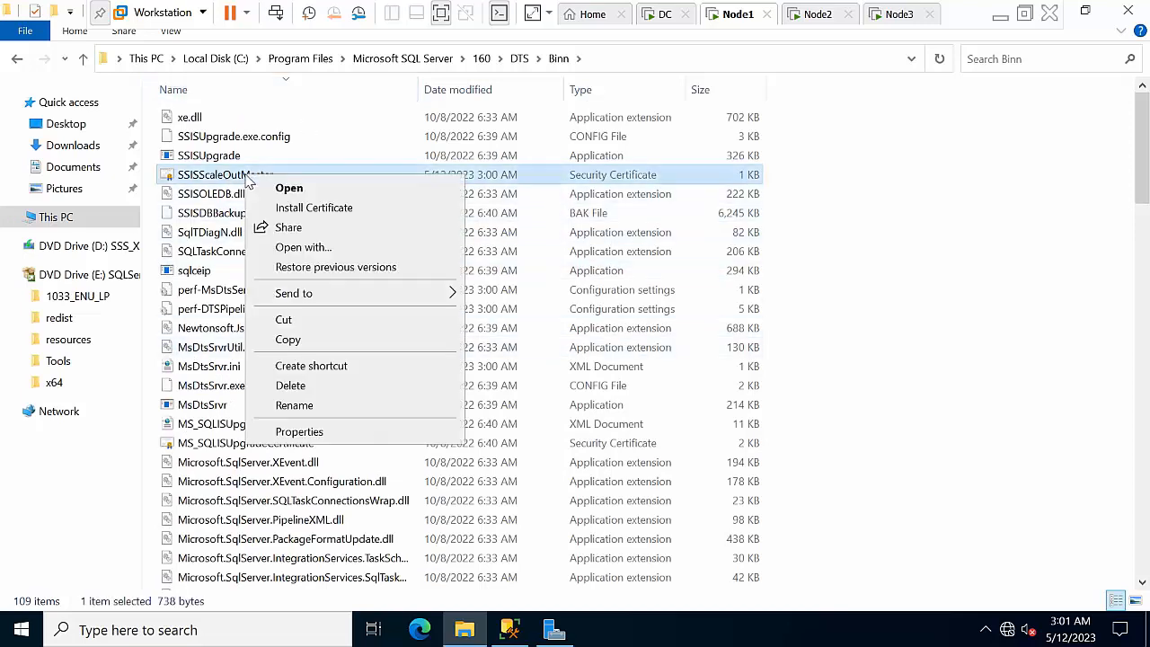
{"action": "left_click", "coordinate": [290, 340]}
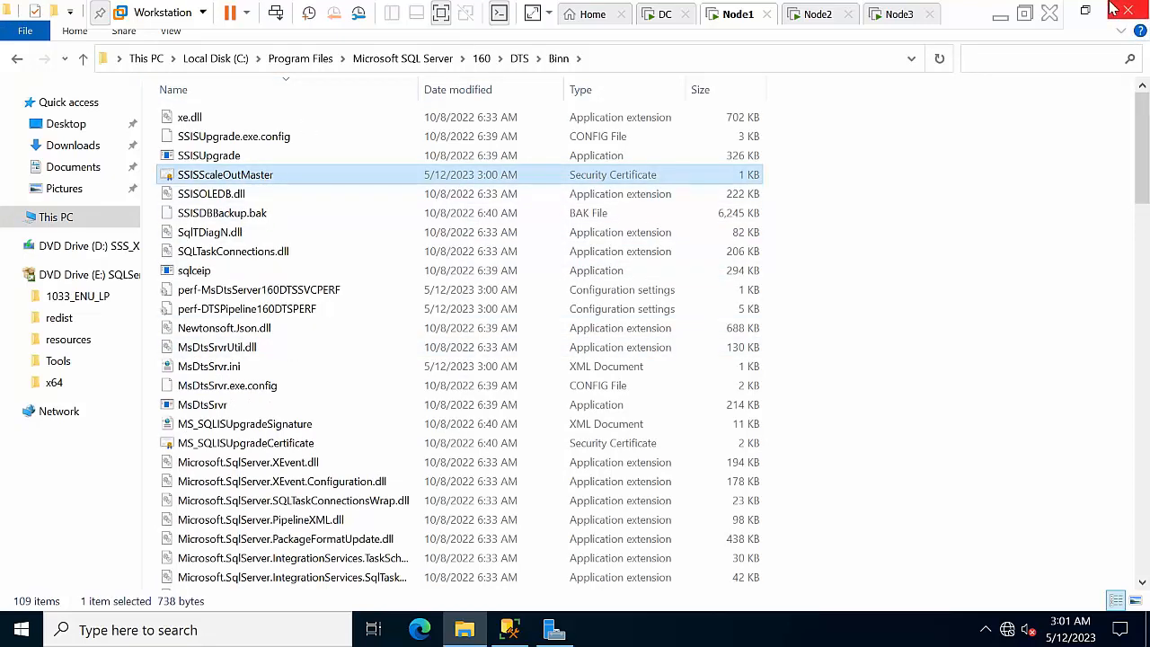
{"action": "left_click", "coordinate": [1085, 10]}
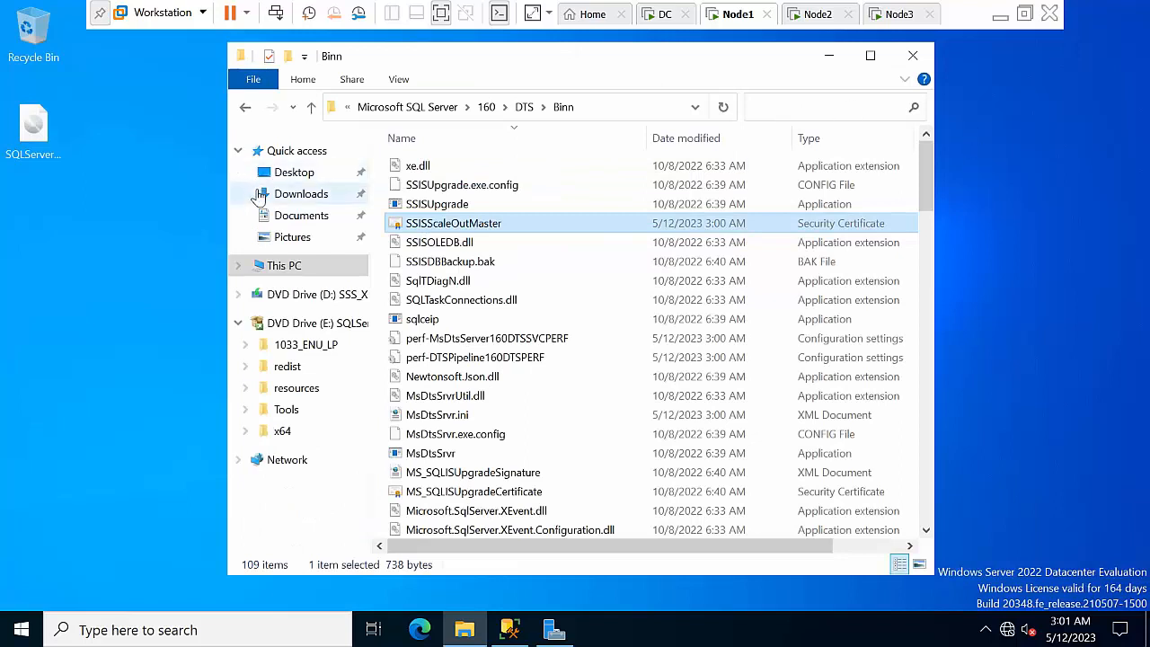
{"action": "right_click", "coordinate": [44, 241]}
{"action": "left_click", "coordinate": [87, 320]}
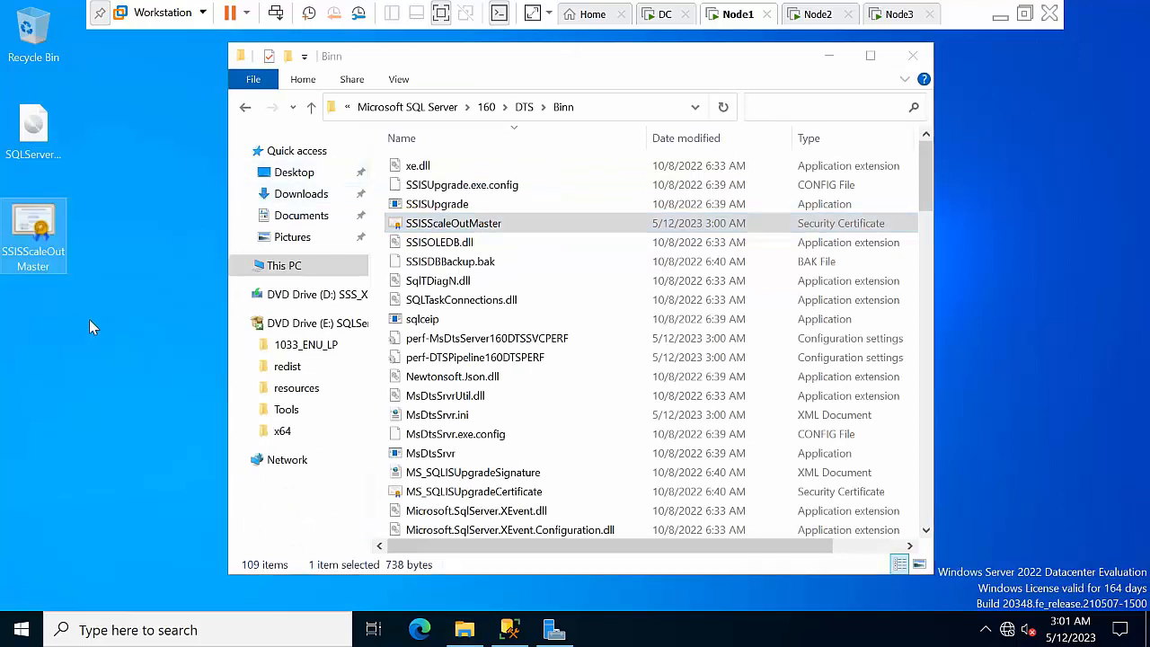
{"action": "right_click", "coordinate": [33, 228]}
{"action": "left_click", "coordinate": [72, 419]}
Paste the SSISScaleOutMaster certificate onto the Node2 desktop, then the Node3 desktop, and return to Node2
{"action": "left_click", "coordinate": [828, 56]}
{"action": "left_click", "coordinate": [813, 14]}
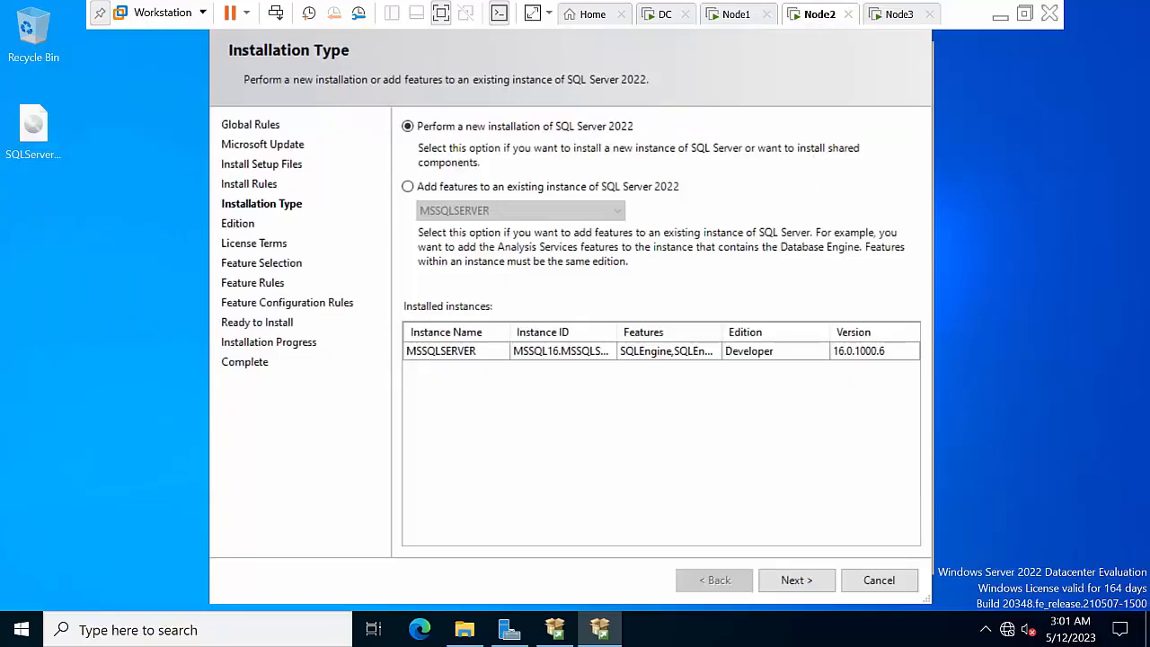
{"action": "right_click", "coordinate": [123, 216]}
{"action": "left_click", "coordinate": [139, 290]}
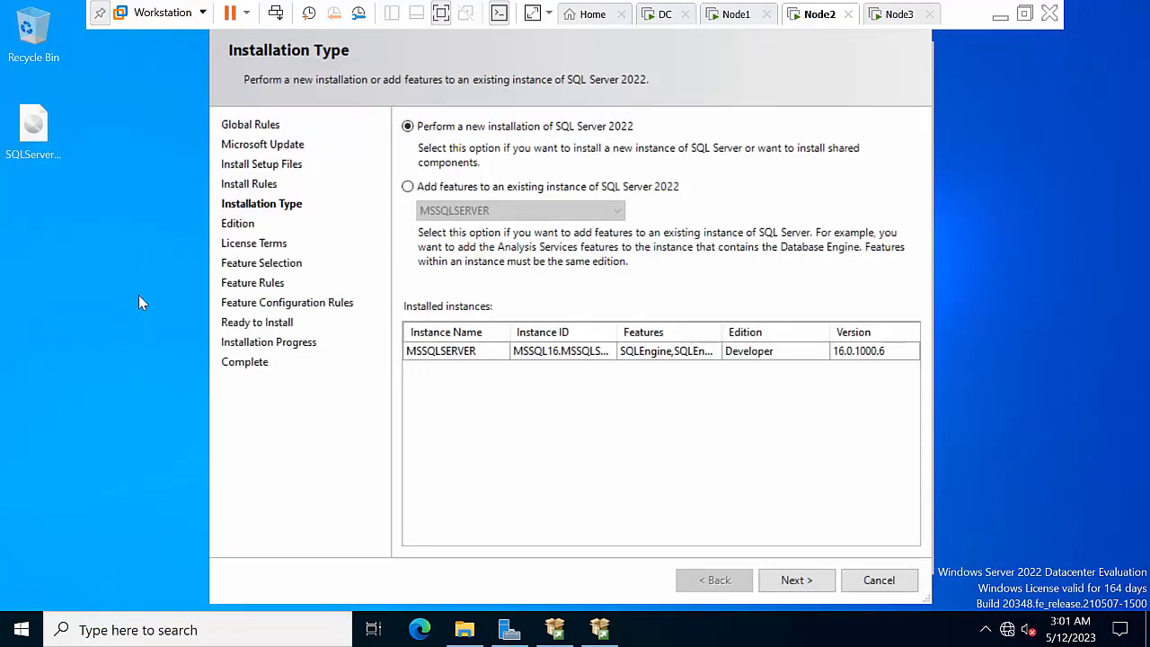
{"action": "left_click", "coordinate": [893, 15]}
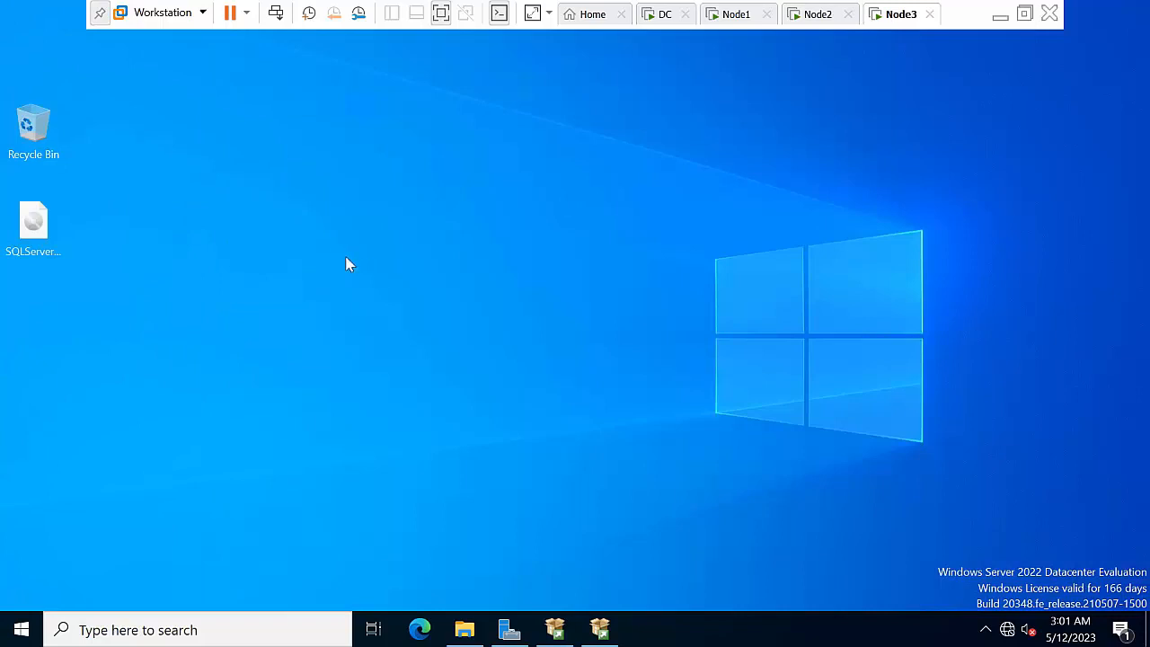
{"action": "right_click", "coordinate": [333, 208]}
{"action": "left_click", "coordinate": [363, 283]}
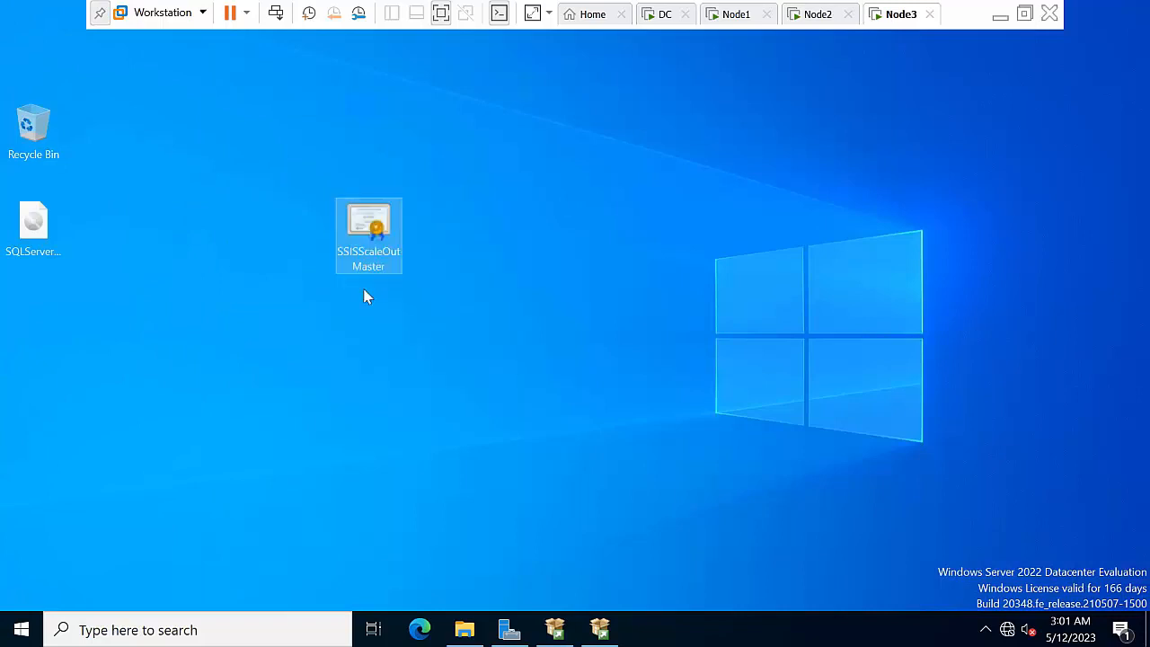
{"action": "left_click", "coordinate": [815, 15]}
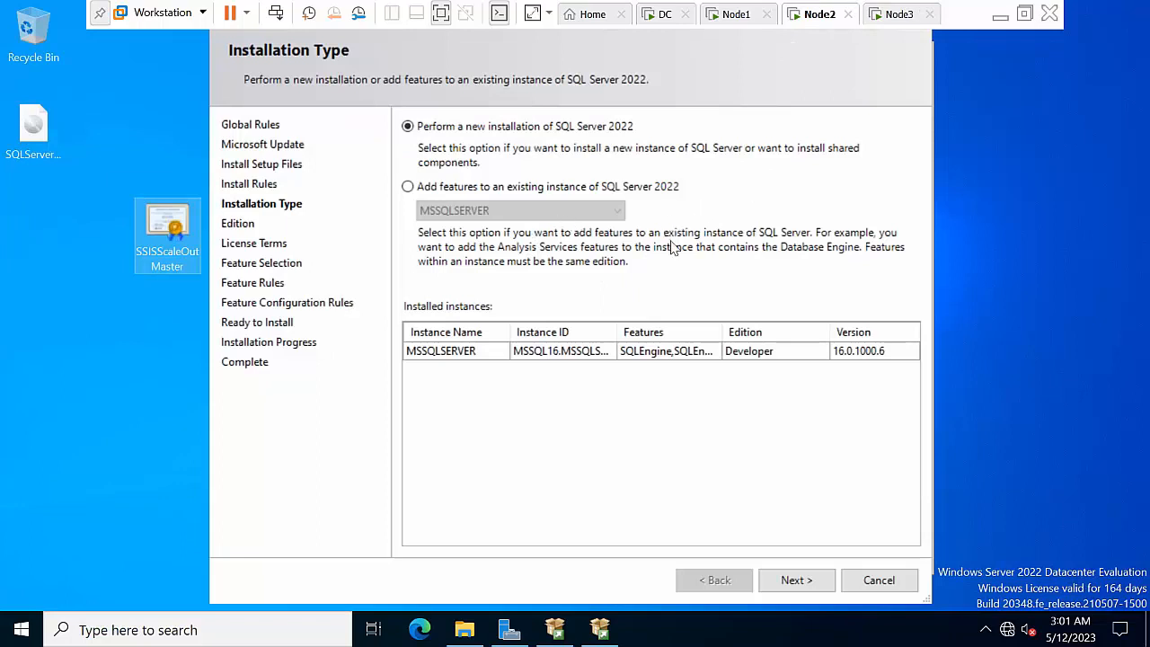
Choose 'Add features to an existing instance', then tick Integration Services and Scale Out Worker
{"action": "left_click", "coordinate": [482, 190]}
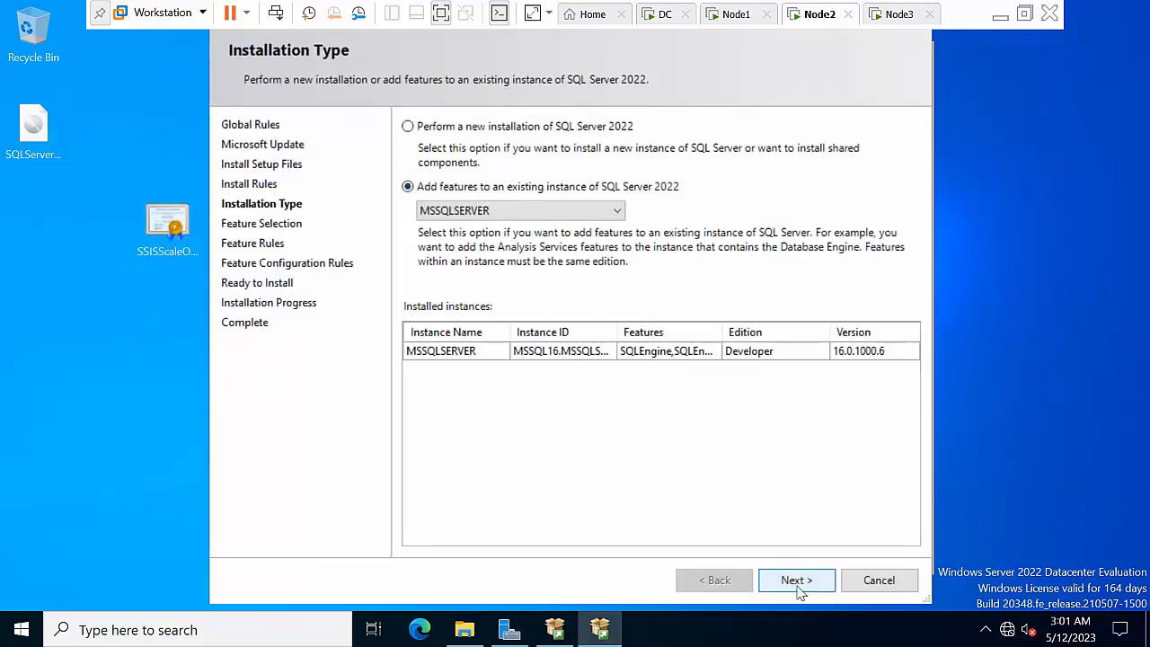
{"action": "left_click", "coordinate": [797, 579]}
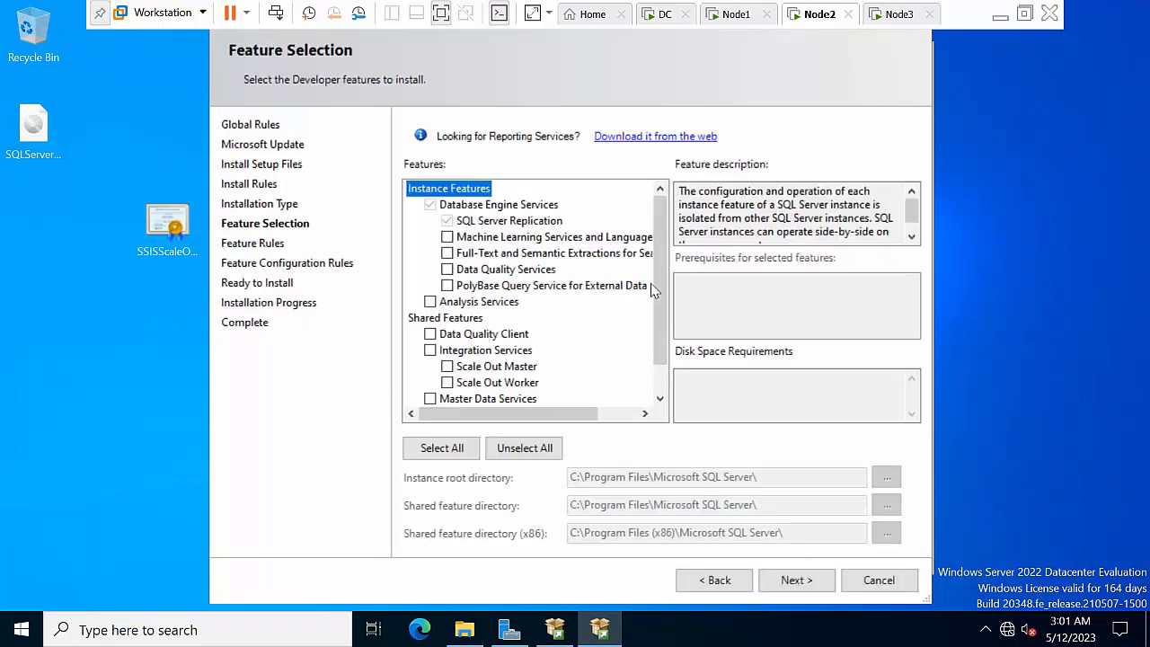
{"action": "scroll", "coordinate": [656, 251], "scroll_direction": "down", "scroll_amount": 1}
{"action": "left_click", "coordinate": [430, 318]}
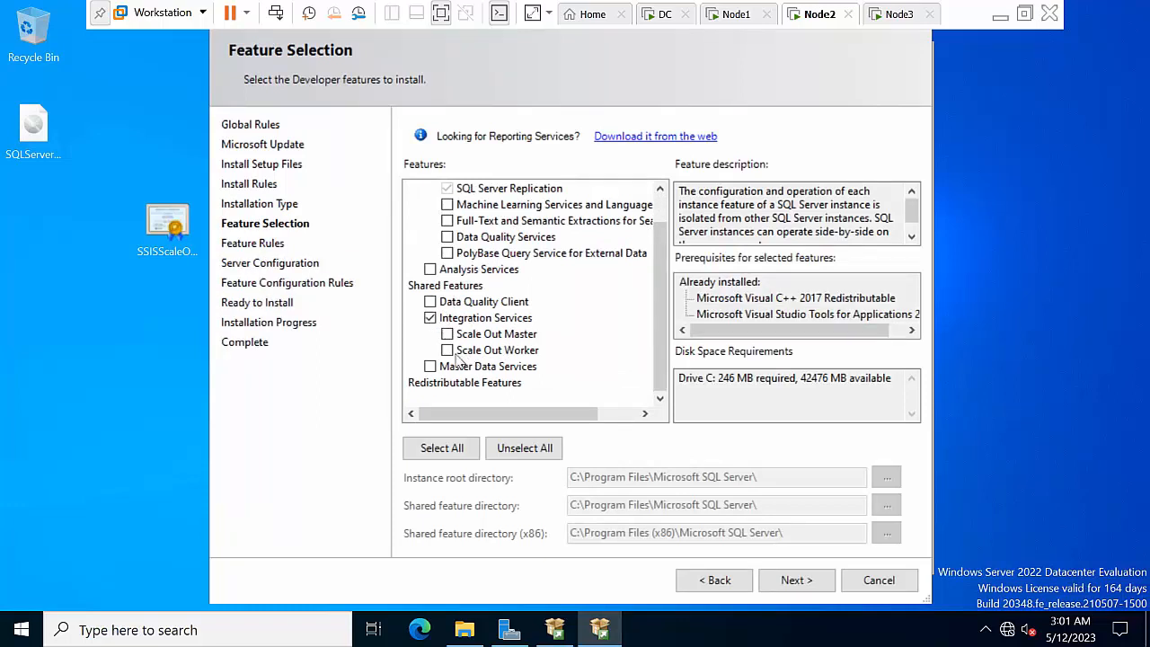
{"action": "left_click", "coordinate": [447, 350]}
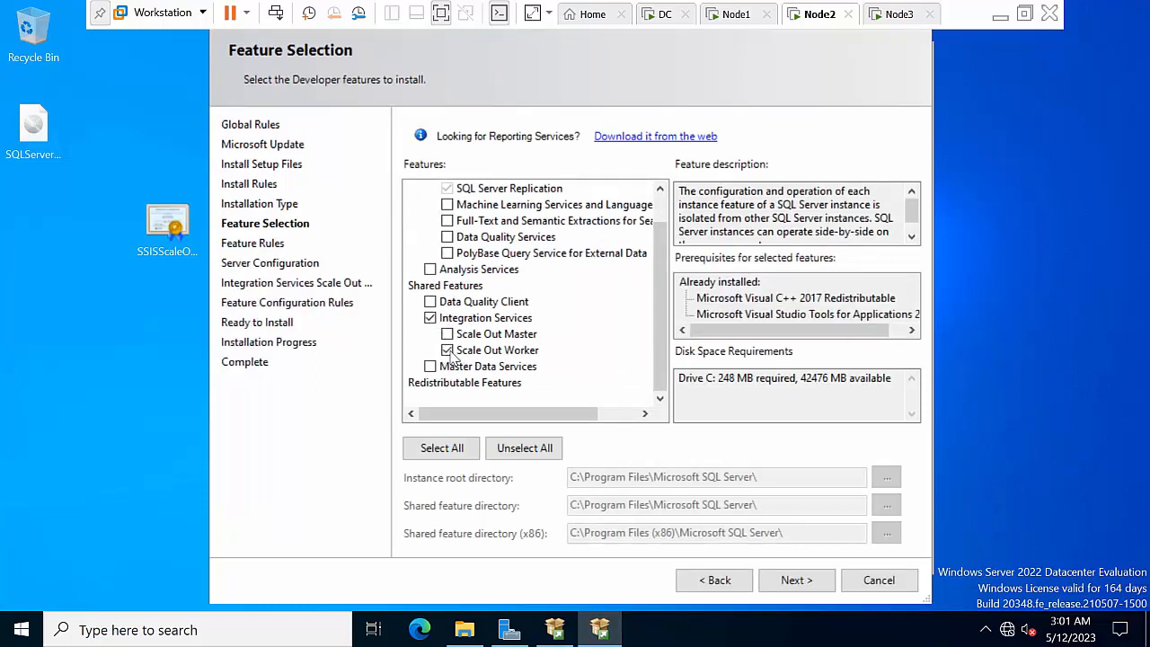
{"action": "left_click", "coordinate": [796, 581]}
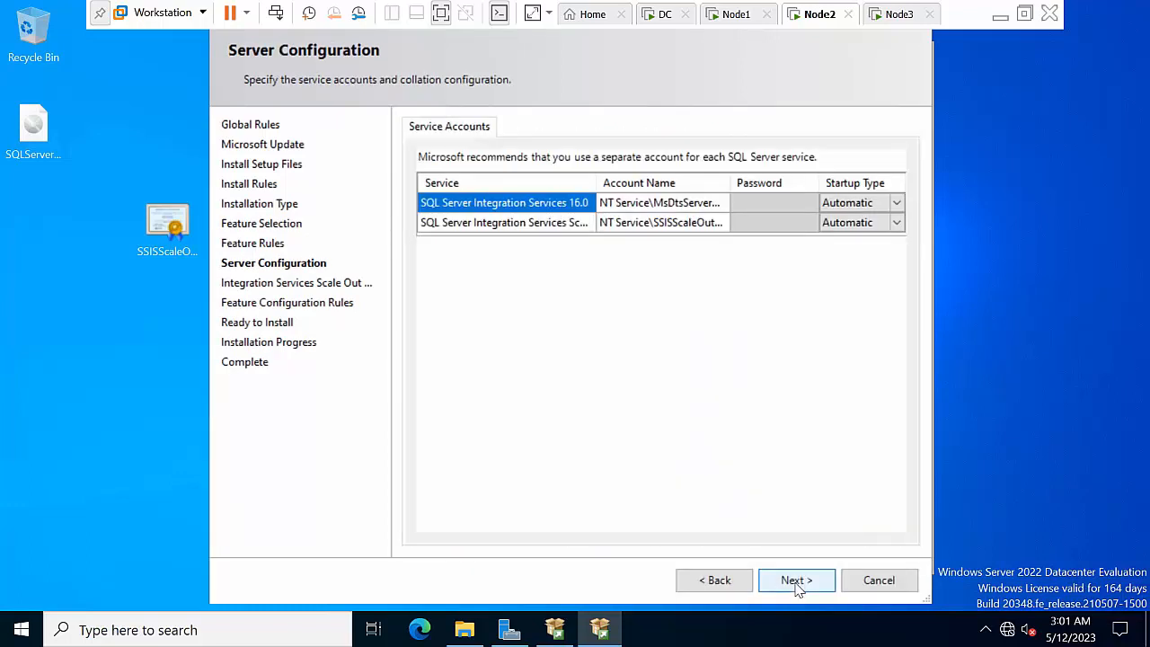
Set the first Integration Services service to the domain Administrator account with its password
{"action": "left_click", "coordinate": [719, 203]}
{"action": "left_click", "coordinate": [722, 203]}
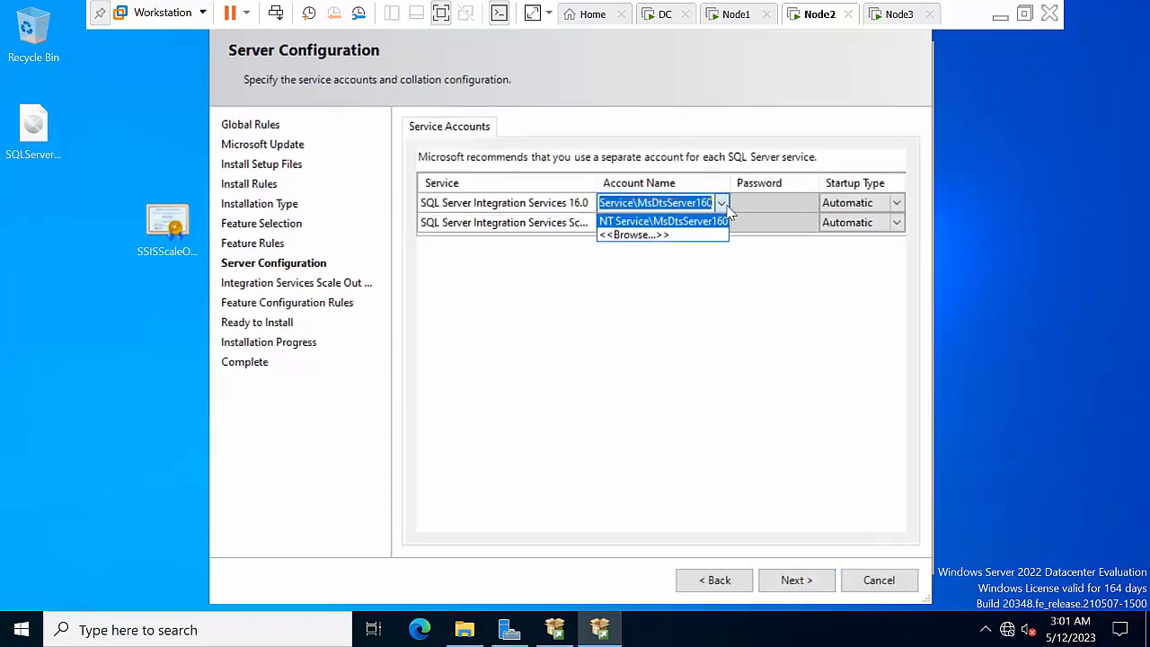
{"action": "left_click", "coordinate": [633, 235]}
{"action": "type", "text": "administrator"}
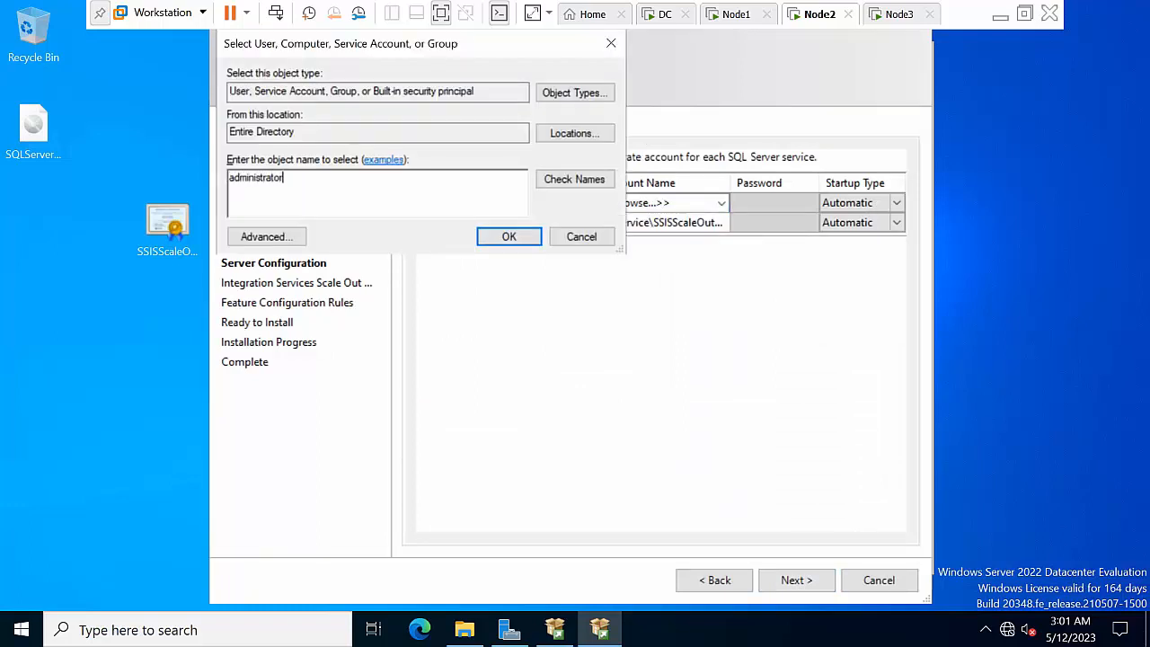
{"action": "left_click", "coordinate": [564, 184]}
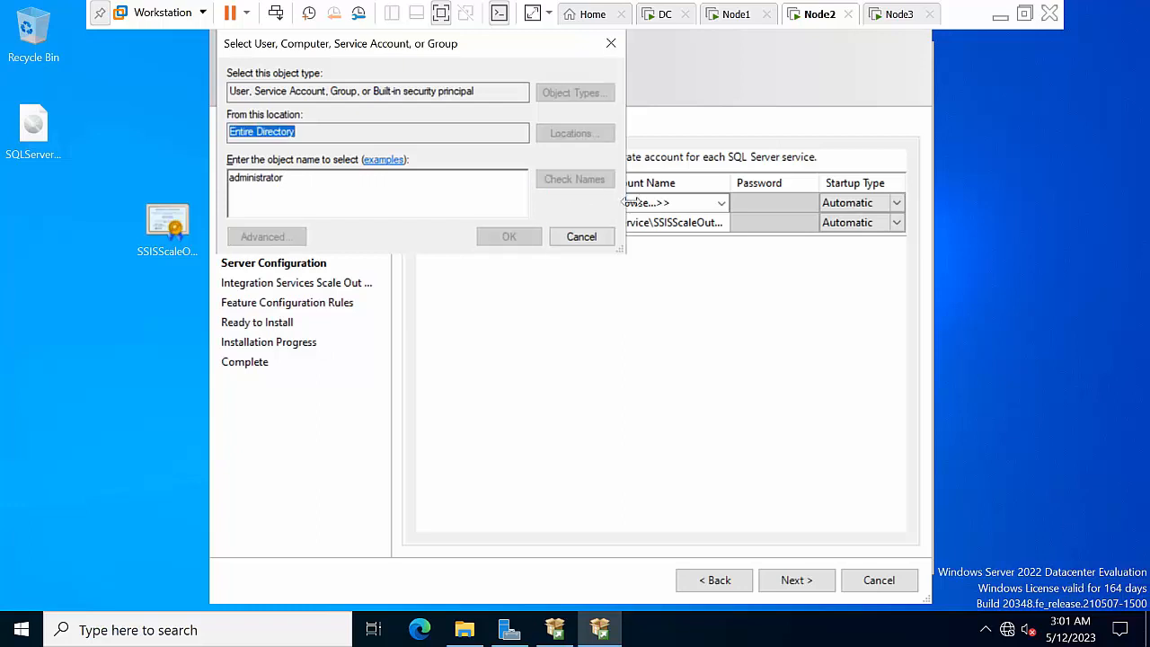
{"action": "left_click", "coordinate": [530, 235]}
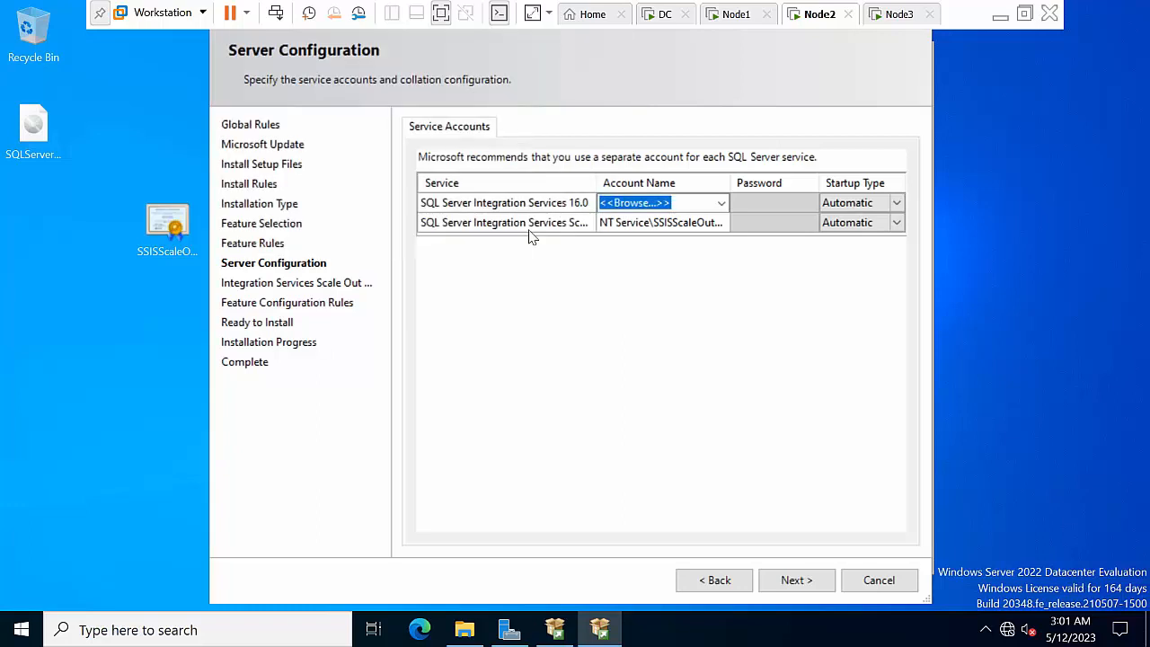
{"action": "left_click", "coordinate": [760, 201]}
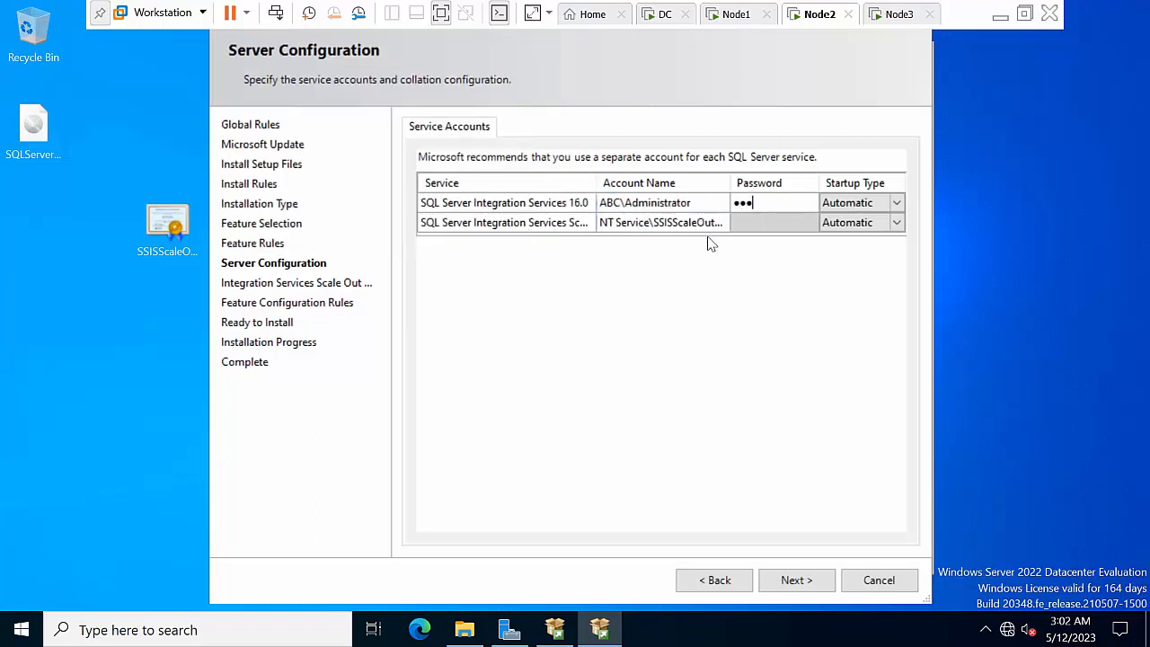
Reuse the Administrator account and password for the second service and continue
{"action": "left_click", "coordinate": [662, 221]}
{"action": "key", "text": "ctrl+v"}
{"action": "left_click", "coordinate": [773, 225]}
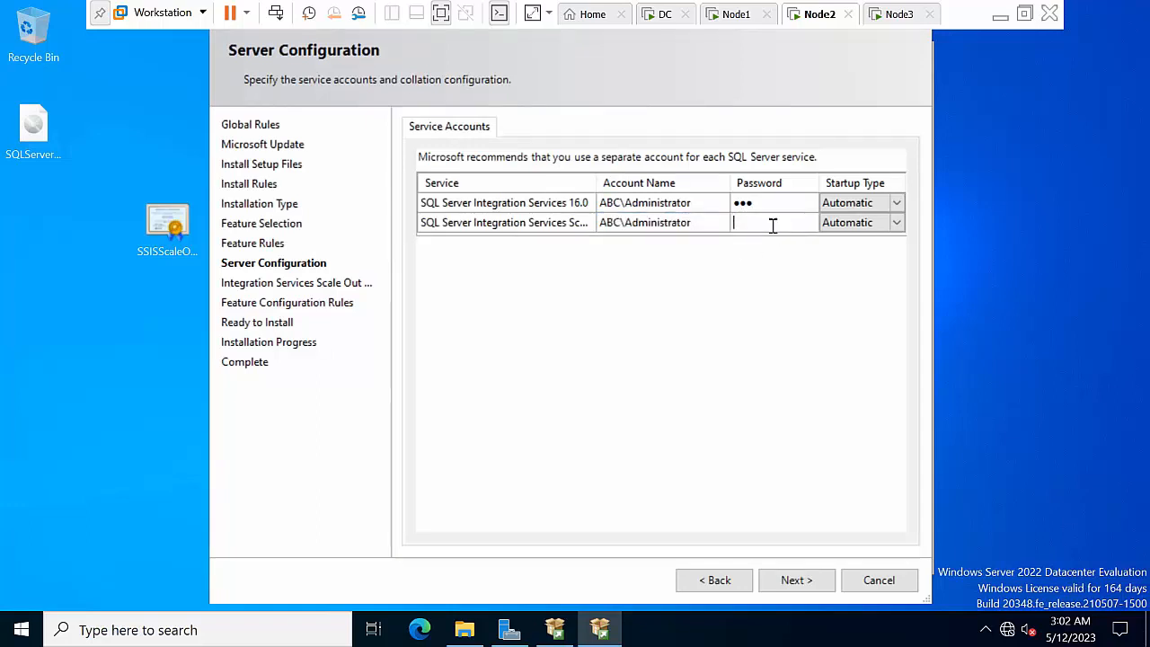
{"action": "left_click", "coordinate": [796, 580]}
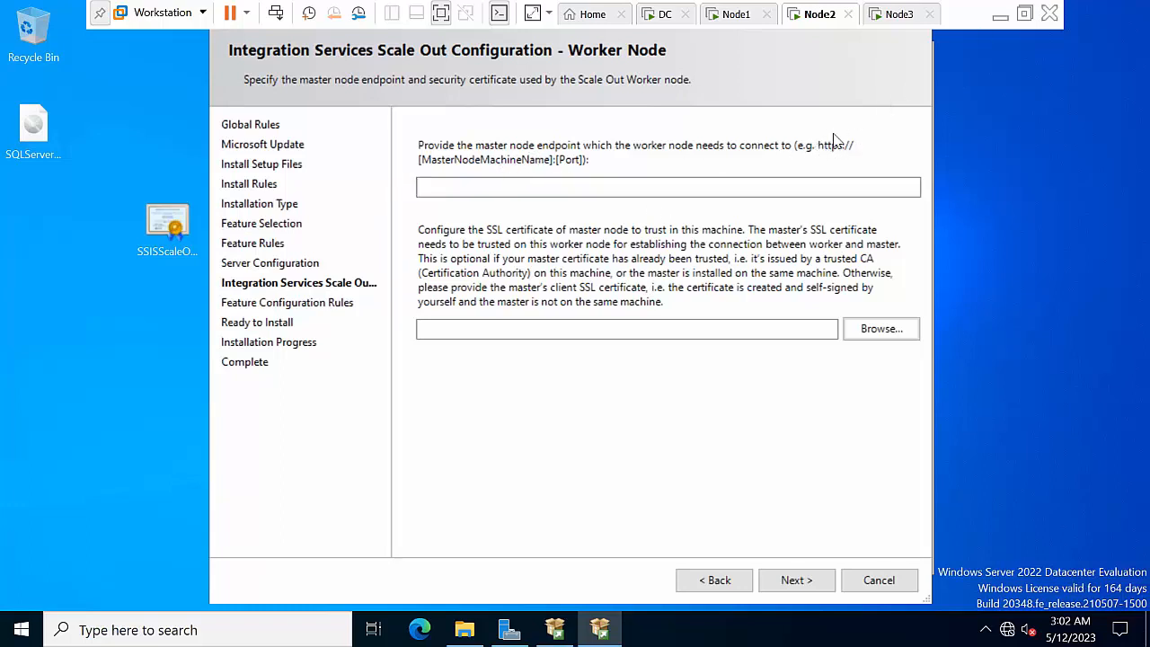
{"action": "left_click", "coordinate": [156, 630]}
{"action": "type", "text": "notepad"}
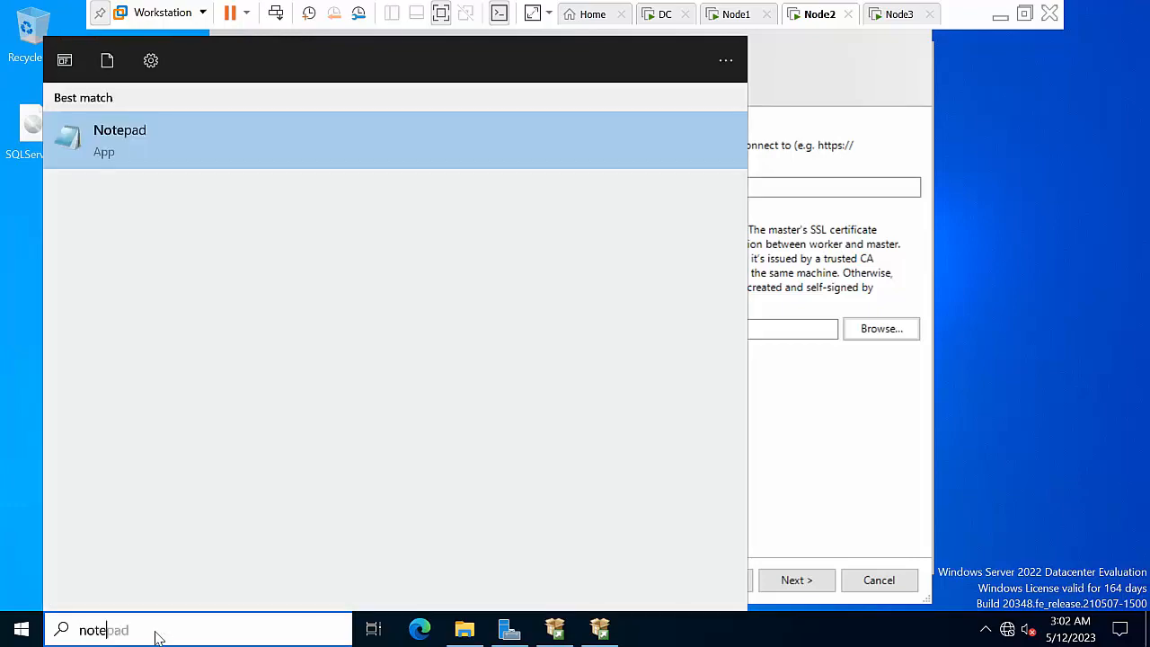
{"action": "key", "text": "Return"}
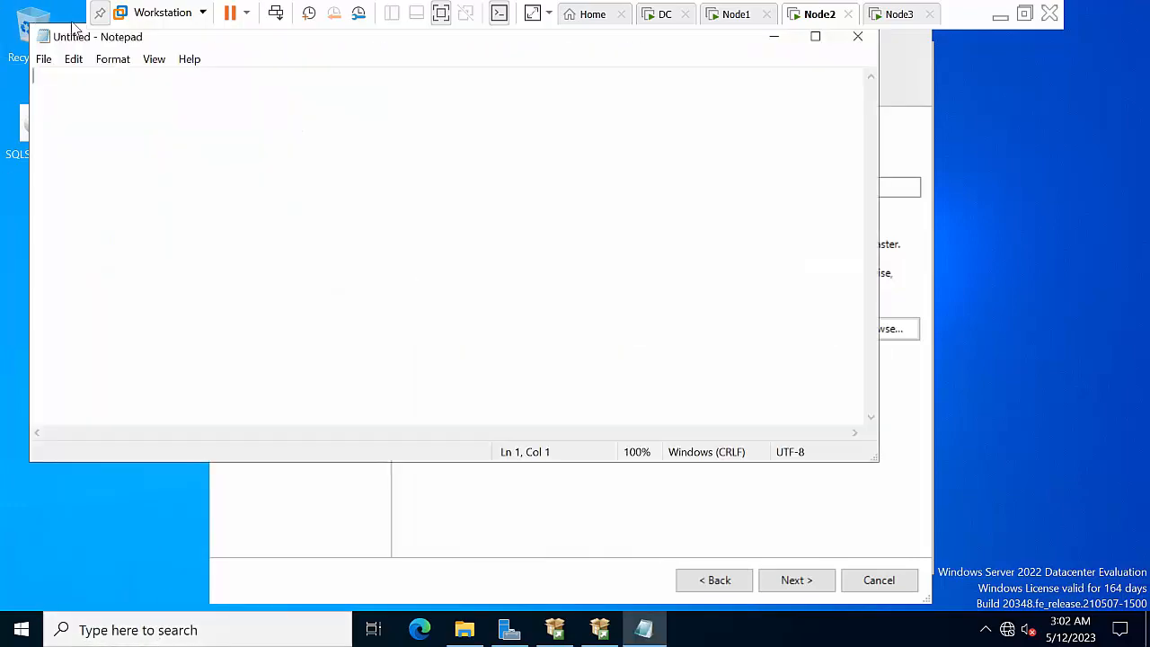
{"action": "left_click_drag", "start_coordinate": [75, 43], "coordinate": [327, 276]}
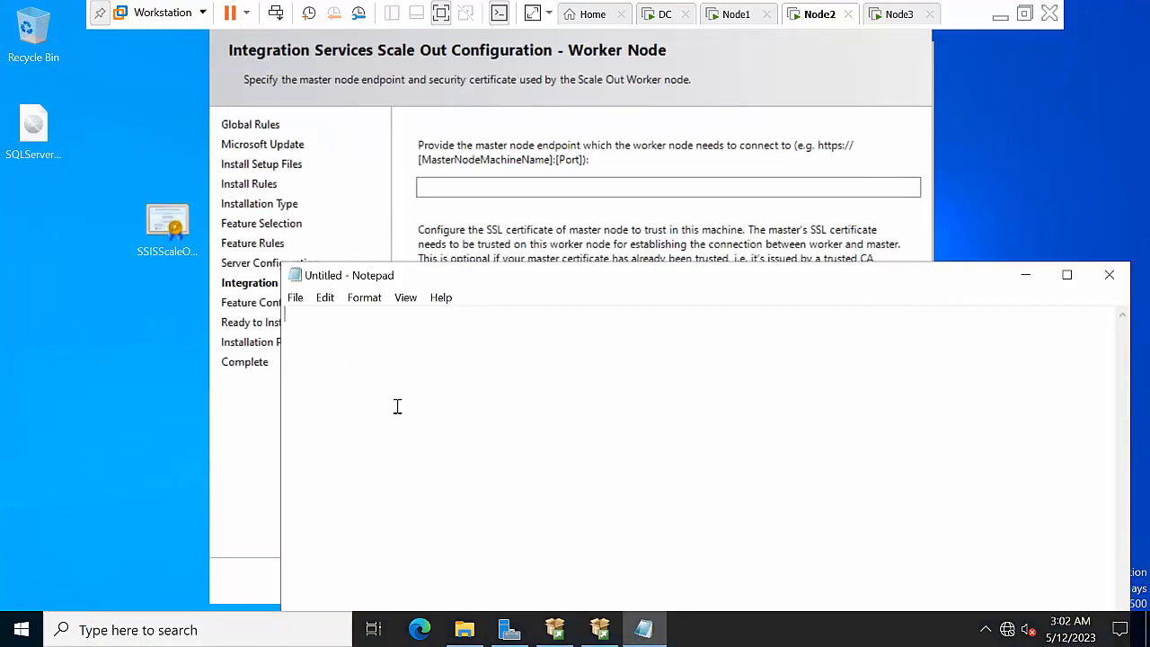
{"action": "type", "text": "https://Node1:"}
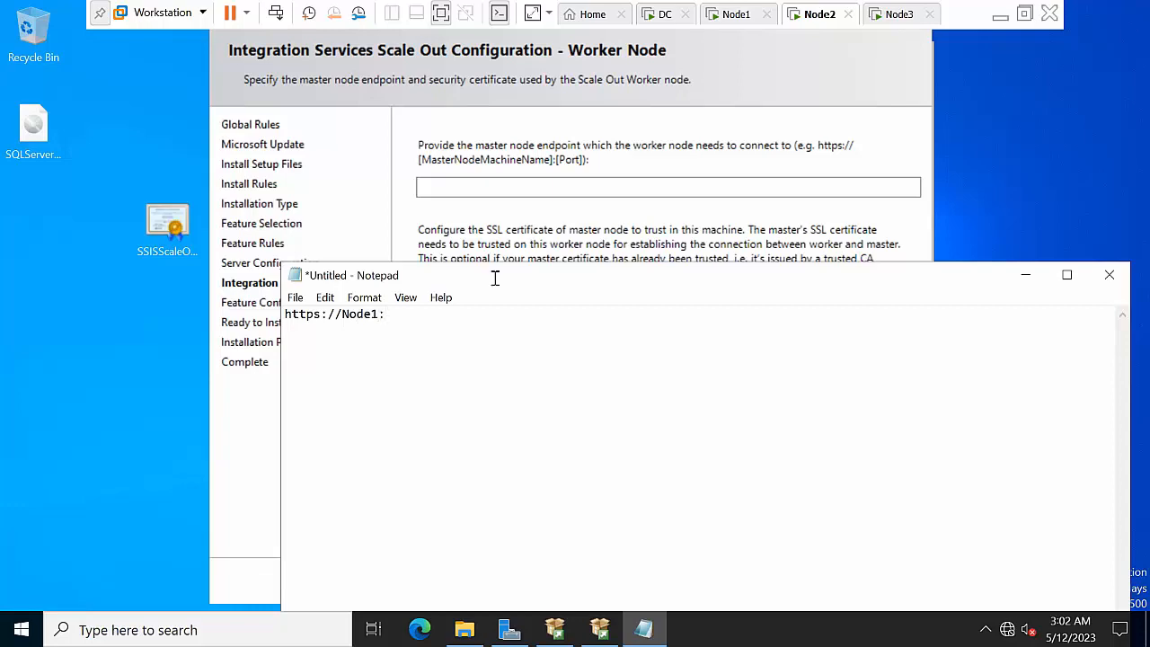
{"action": "left_click", "coordinate": [1000, 14]}
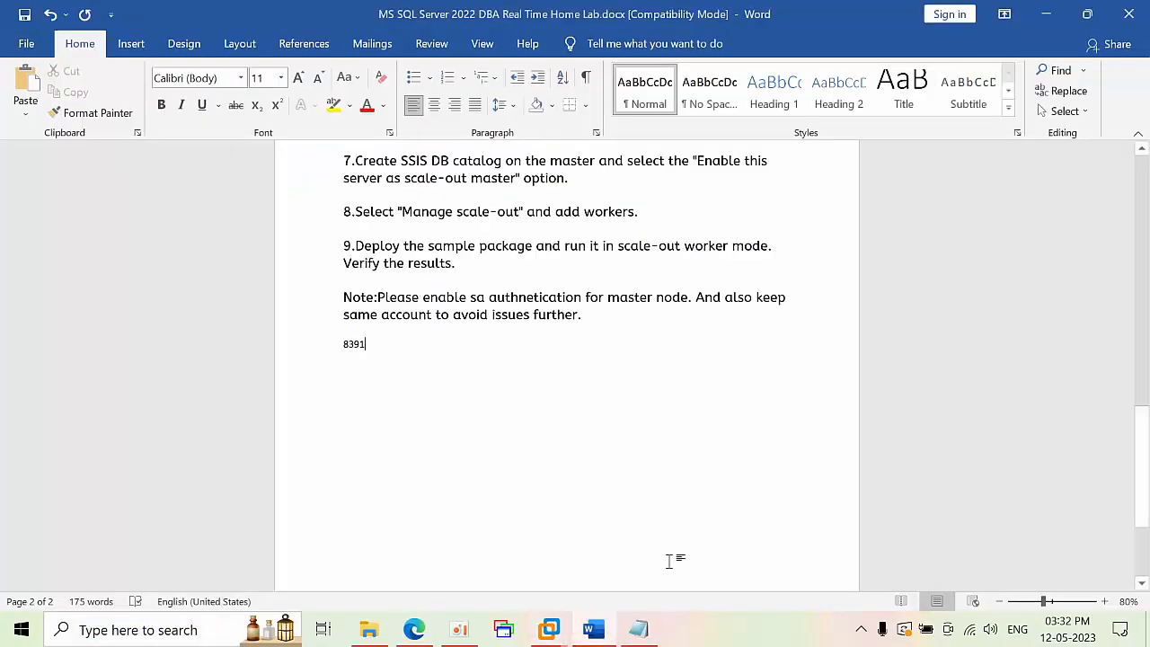
{"action": "left_click", "coordinate": [319, 341]}
{"action": "key", "text": "ctrl+c"}
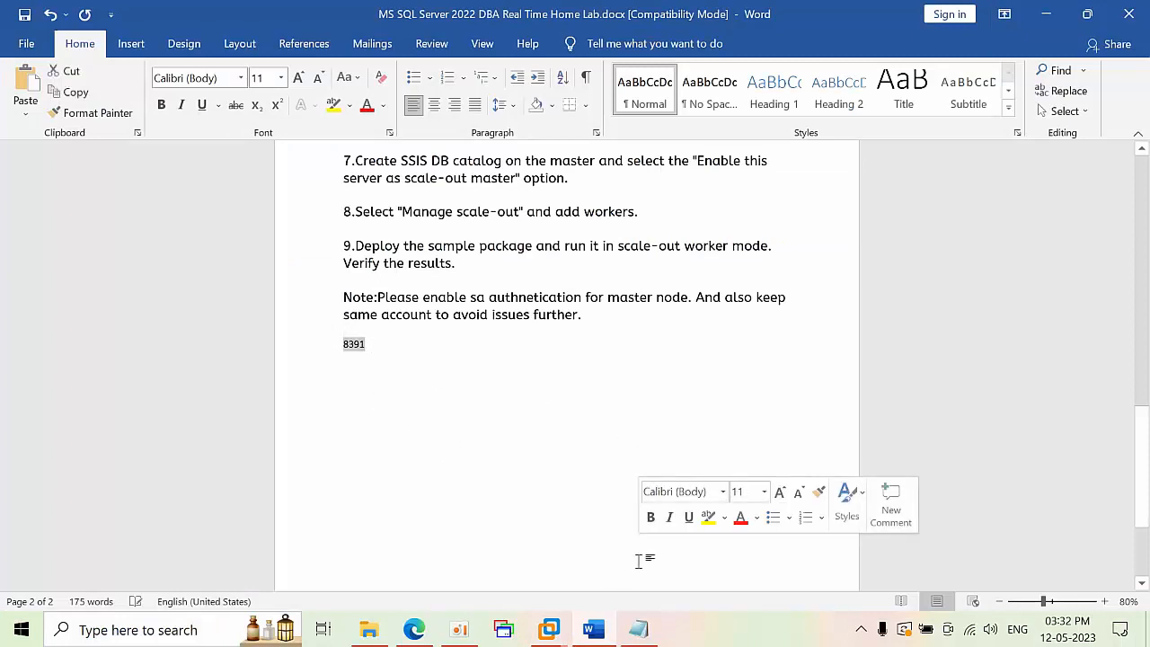
{"action": "left_click", "coordinate": [549, 629]}
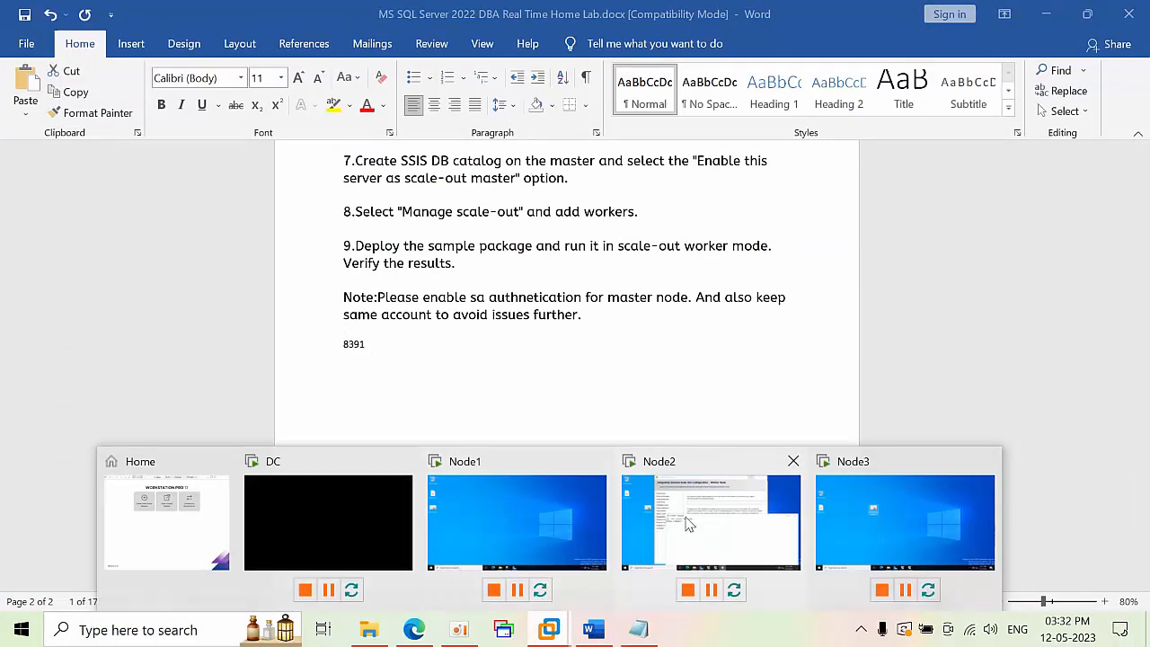
{"action": "left_click", "coordinate": [687, 524]}
{"action": "key", "text": "ctrl+v"}
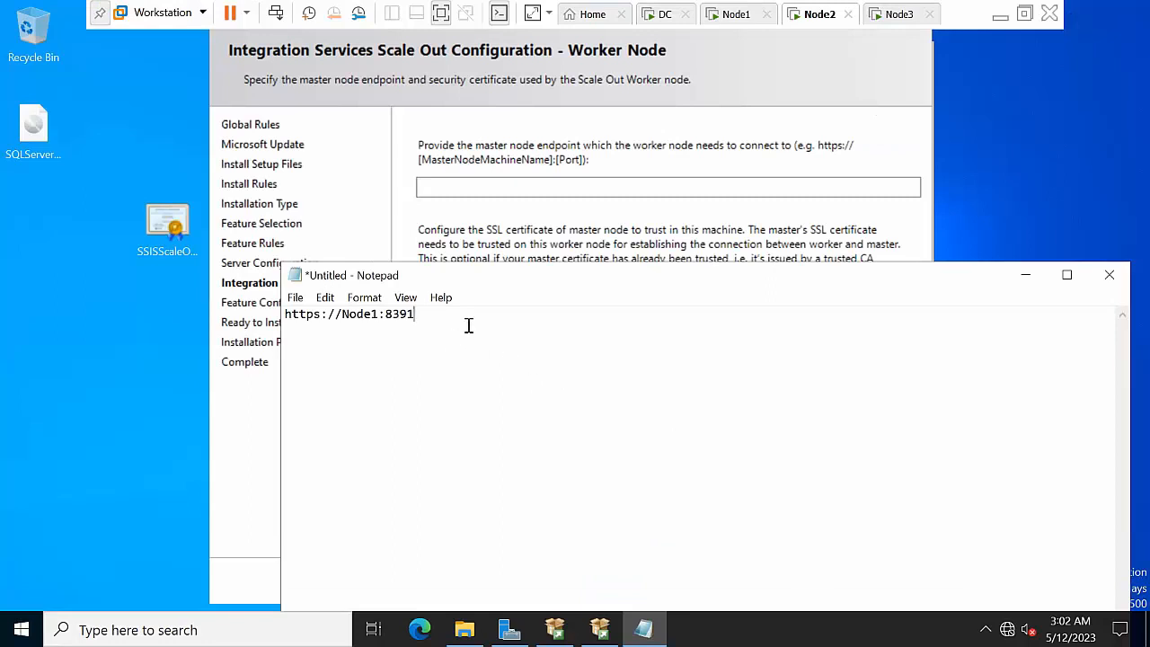
{"action": "left_click_drag", "start_coordinate": [439, 316], "coordinate": [285, 314]}
{"action": "right_click", "coordinate": [502, 330]}
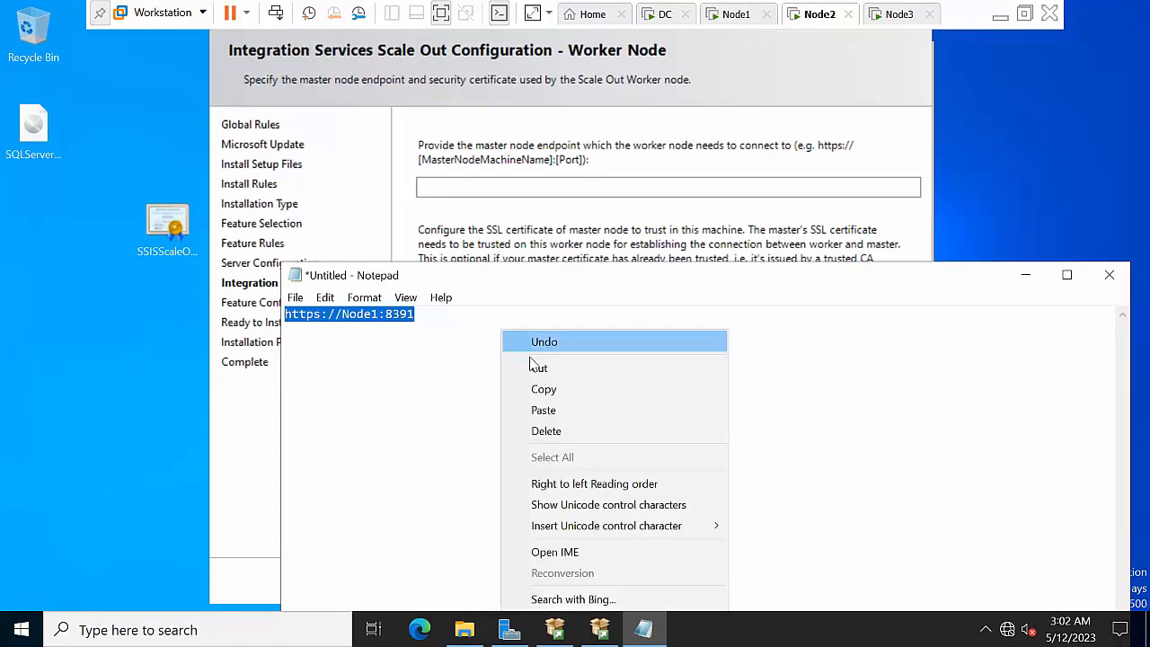
{"action": "left_click", "coordinate": [541, 389]}
{"action": "left_click", "coordinate": [1025, 275]}
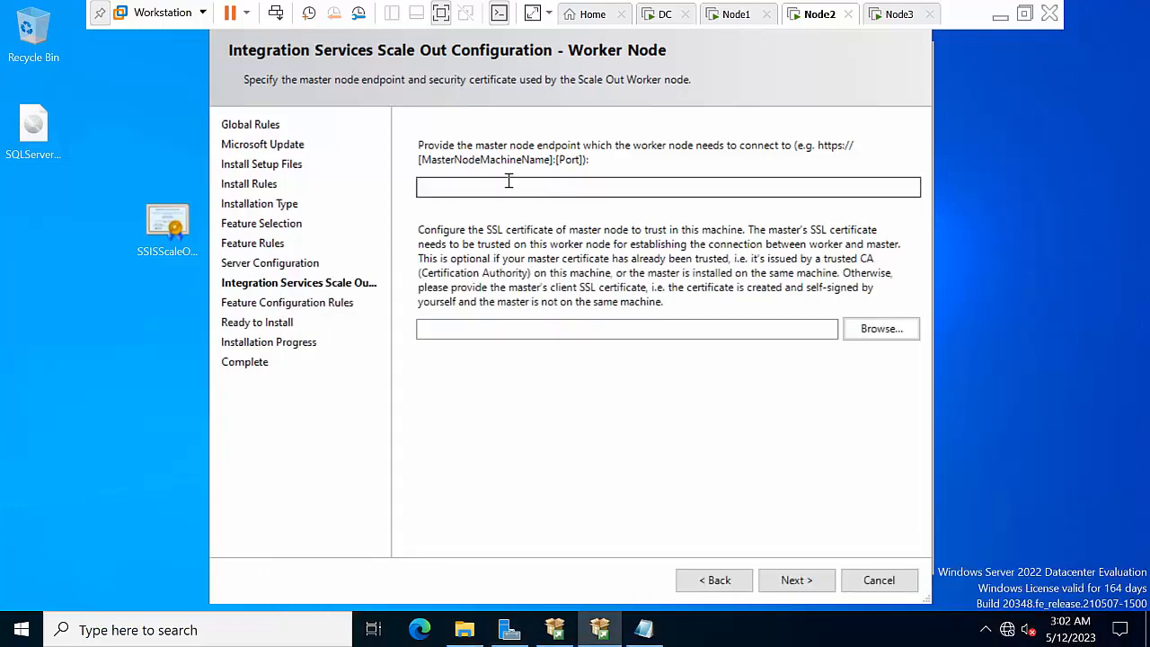
{"action": "left_click", "coordinate": [509, 186]}
{"action": "key", "text": "ctrl+v"}
Select Desktop\SSISScaleOutMaster.cer as the master certificate and start the worker installation
{"action": "left_click", "coordinate": [879, 326]}
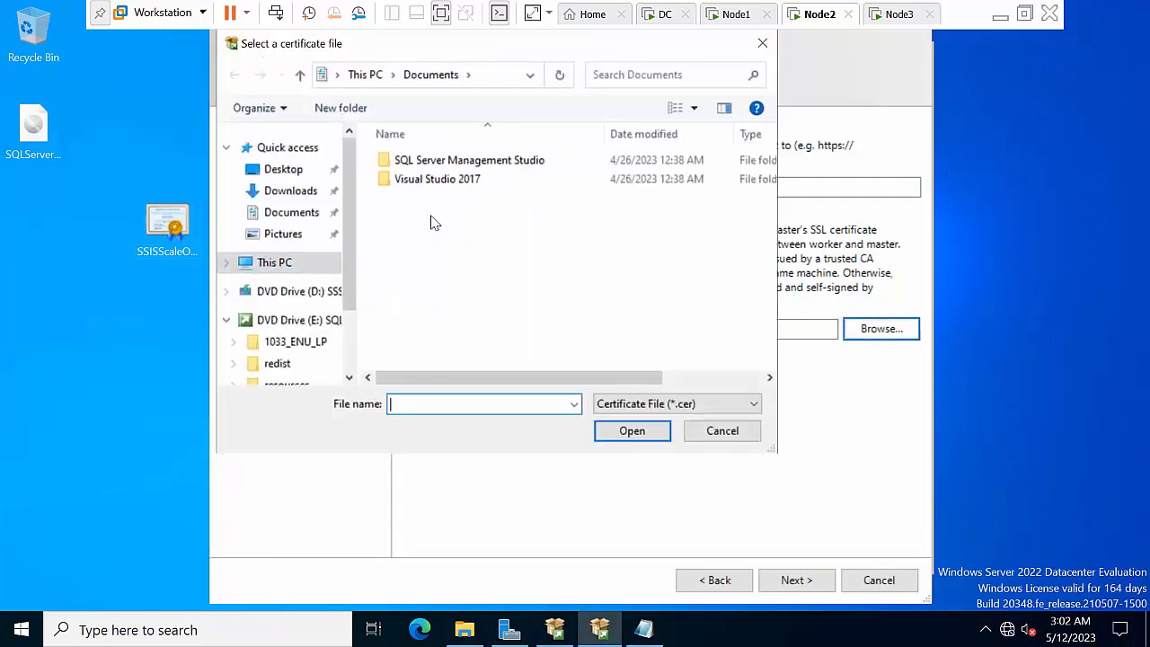
{"action": "left_click", "coordinate": [274, 169]}
{"action": "double_click", "coordinate": [431, 160]}
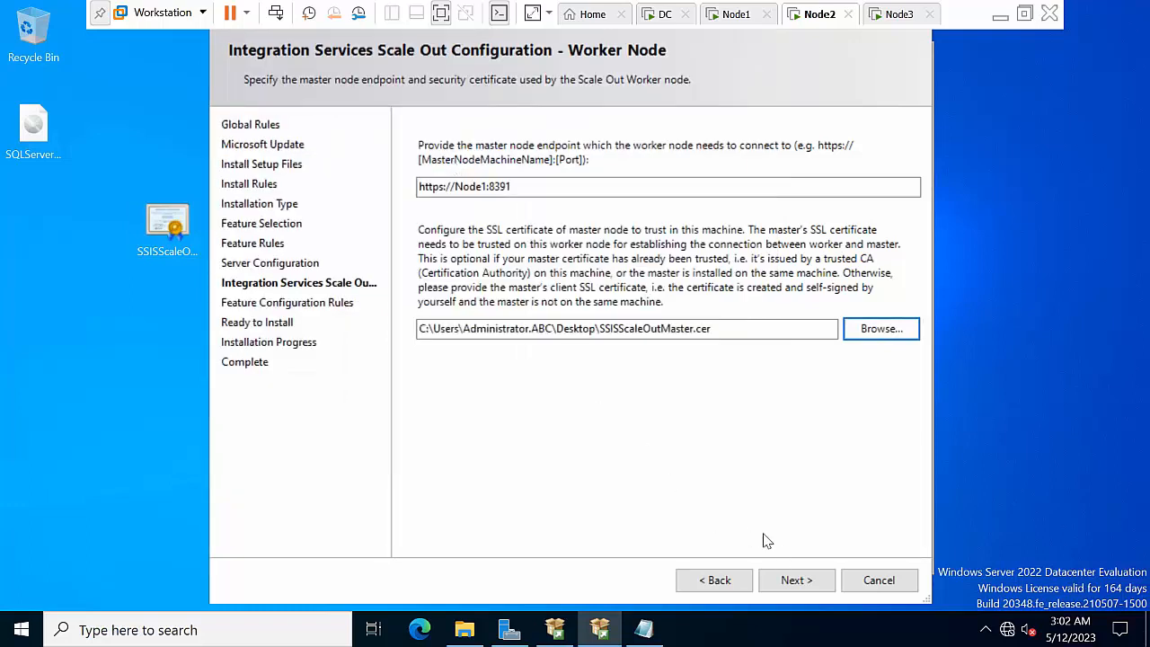
{"action": "left_click", "coordinate": [794, 580]}
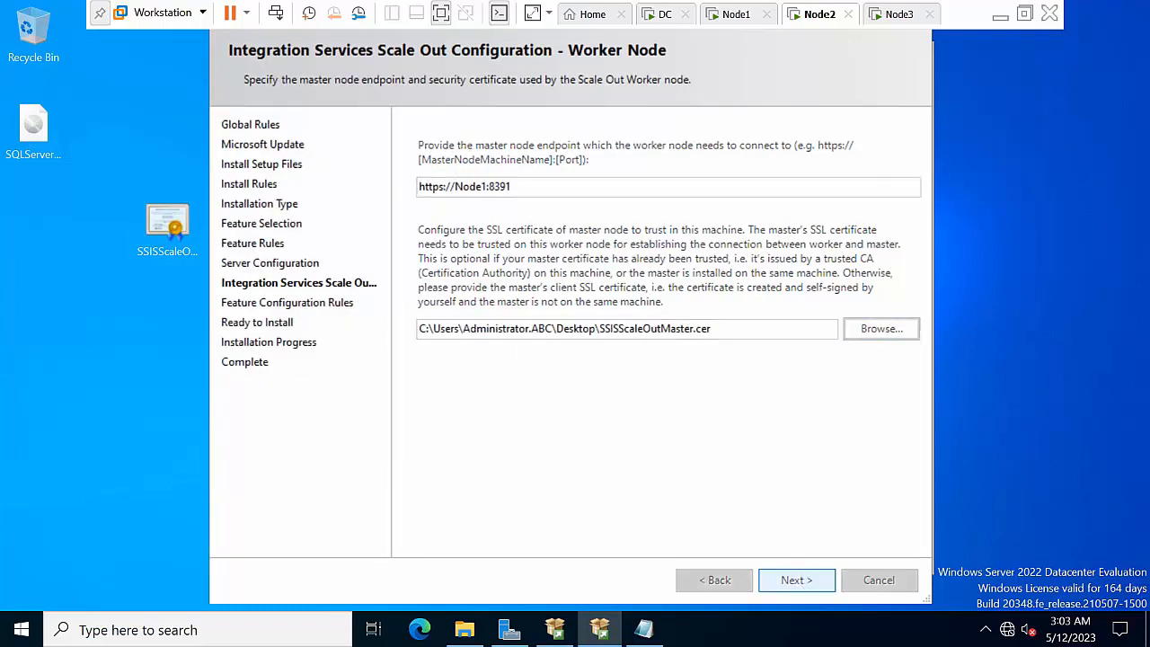
{"action": "left_click", "coordinate": [796, 582]}
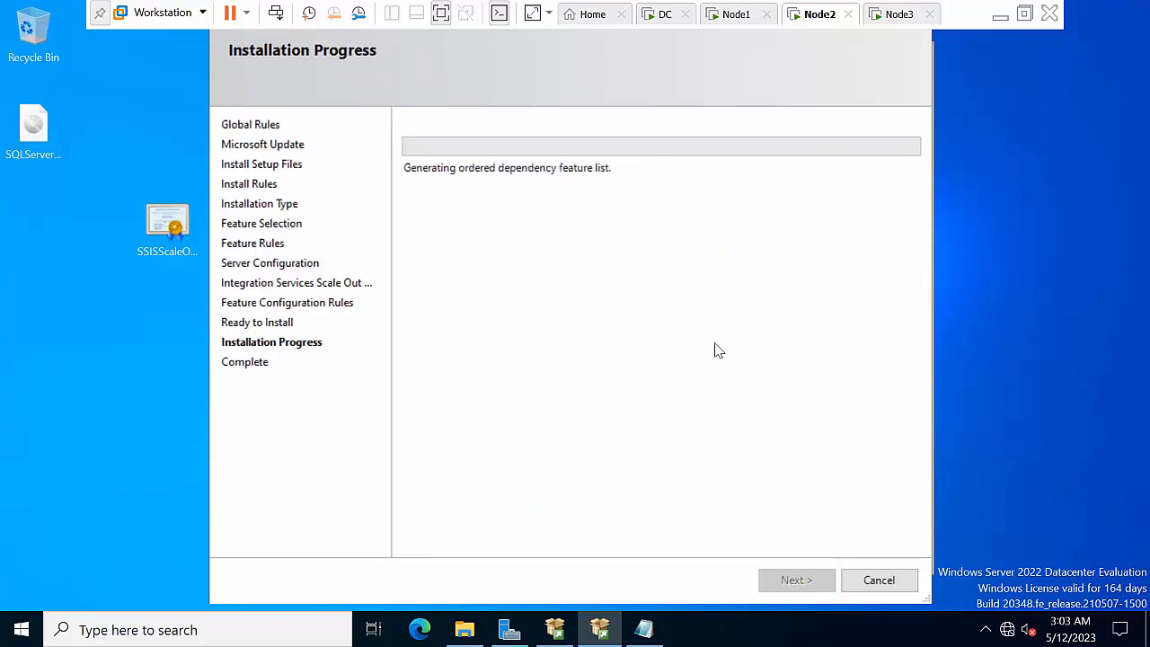
{"action": "left_click", "coordinate": [891, 14]}
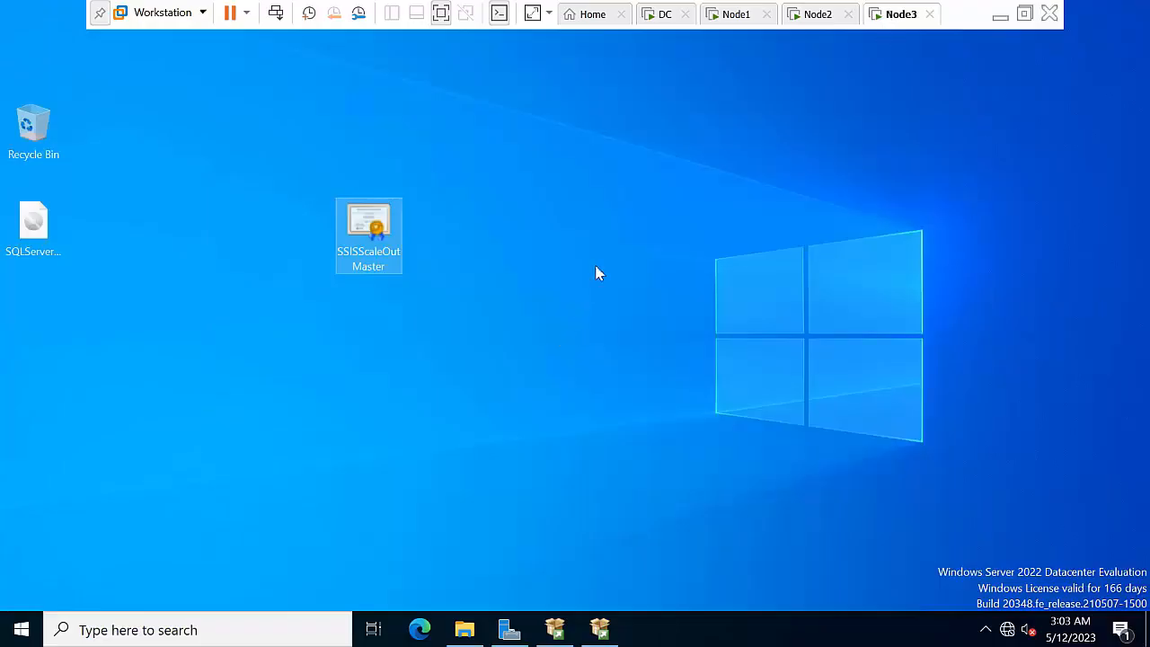
On Node3, restore the setup wizard and continue adding features to the existing MSSQLSERVER instance
{"action": "right_click", "coordinate": [570, 256]}
{"action": "left_click", "coordinate": [599, 302]}
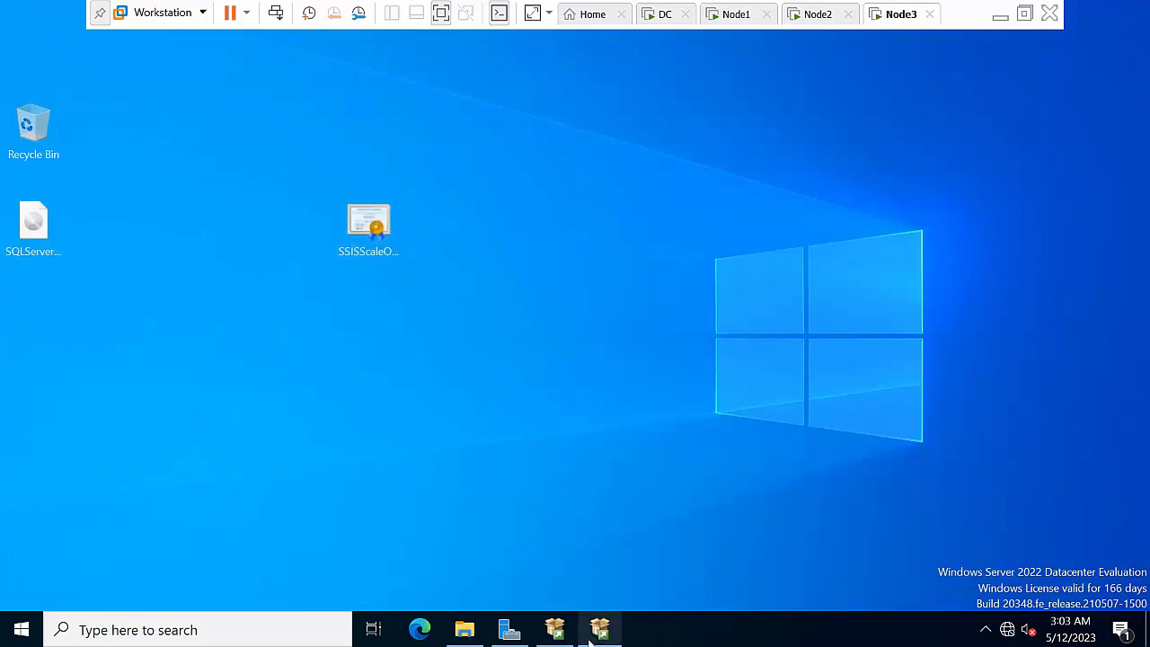
{"action": "left_click", "coordinate": [600, 629]}
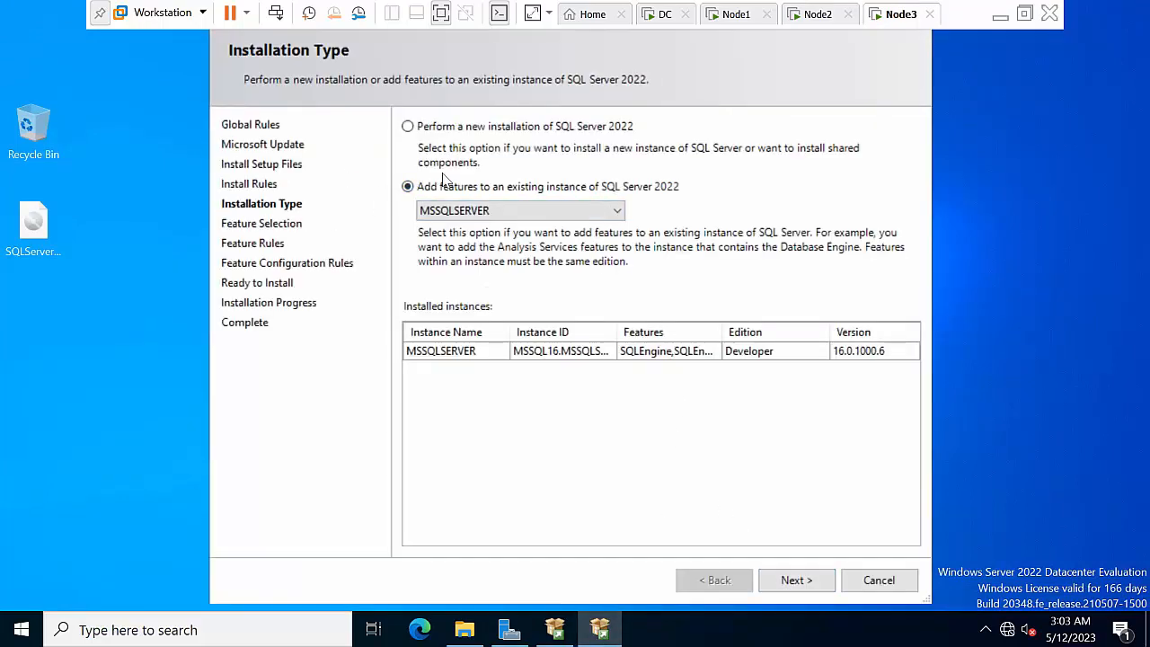
{"action": "left_click", "coordinate": [553, 632]}
{"action": "left_click", "coordinate": [691, 91]}
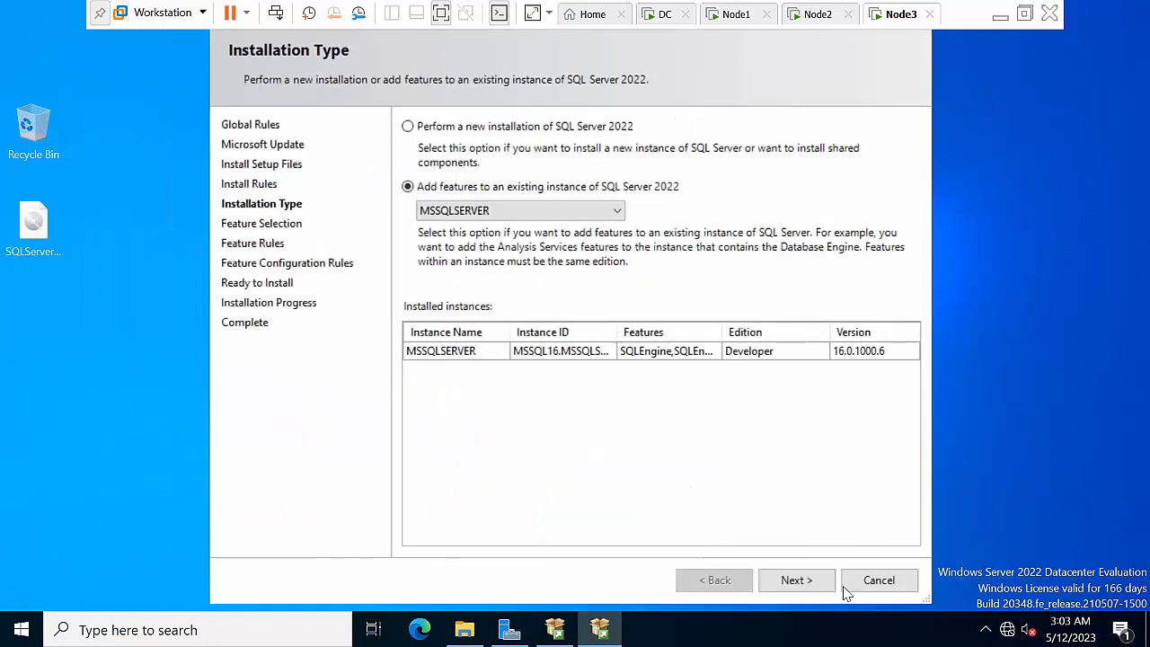
{"action": "left_click", "coordinate": [802, 581]}
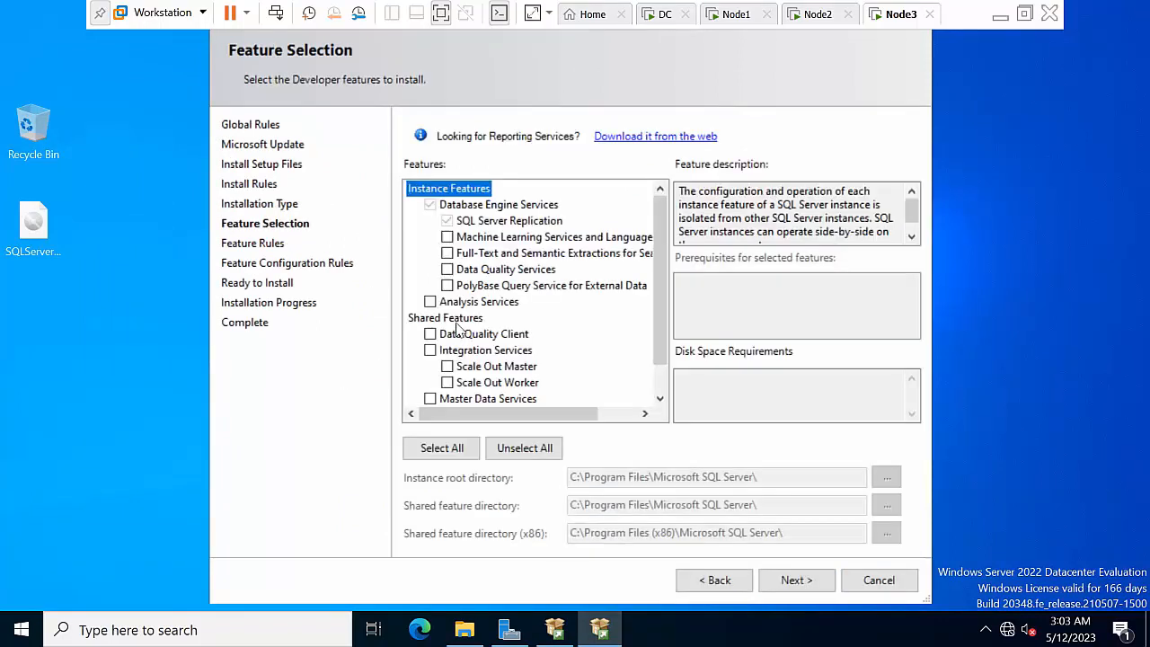
Select Integration Services and Scale Out Worker, then proceed past Server Configuration
{"action": "left_click_drag", "start_coordinate": [656, 230], "coordinate": [662, 308]}
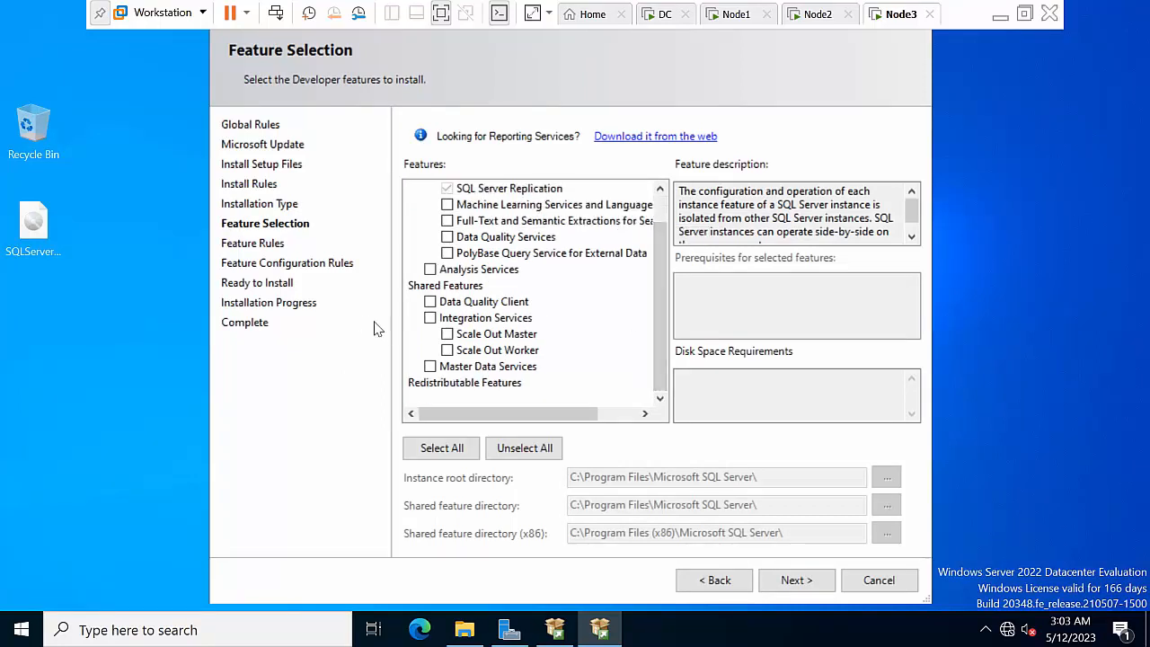
{"action": "left_click", "coordinate": [430, 318]}
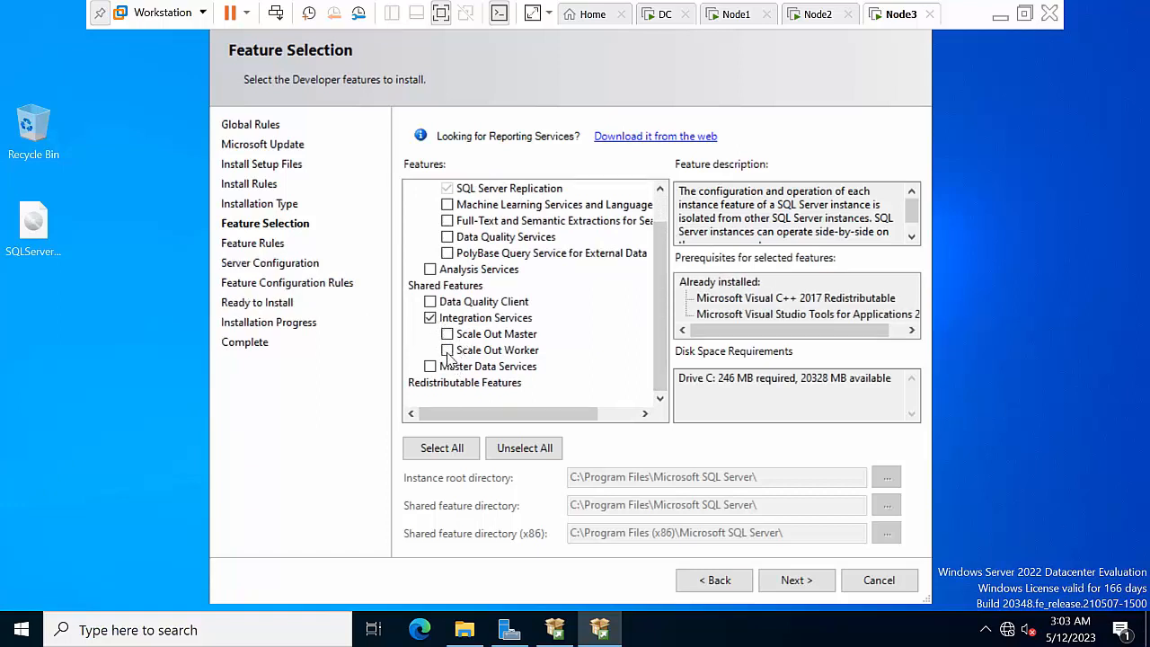
{"action": "left_click", "coordinate": [447, 351]}
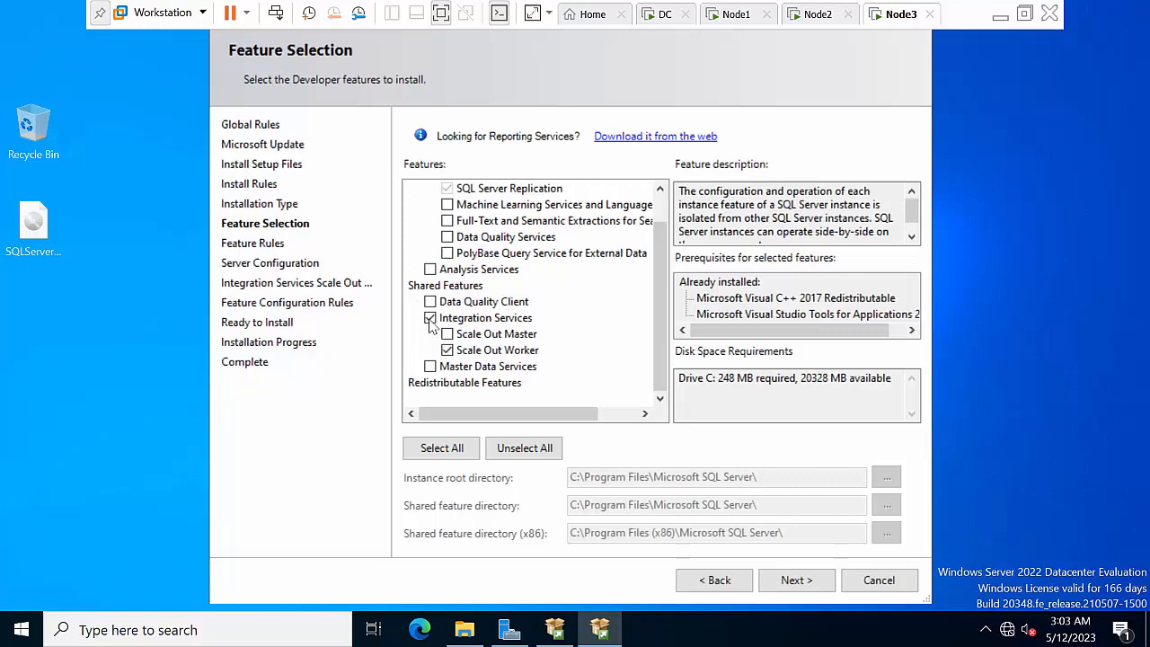
{"action": "left_click", "coordinate": [792, 581]}
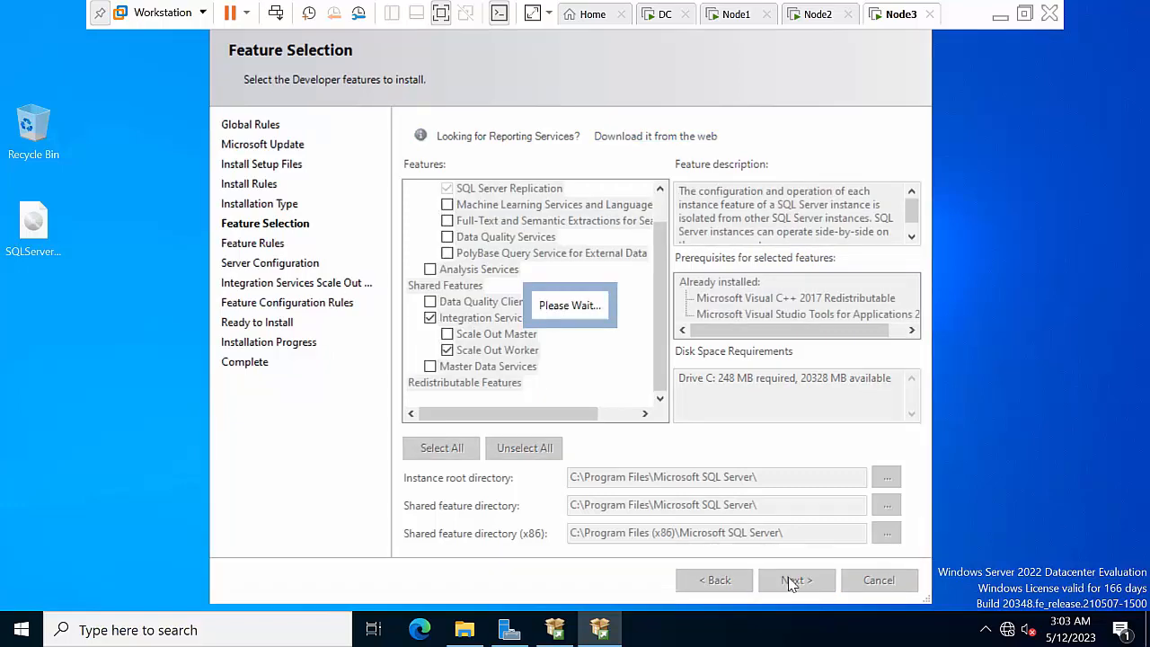
{"action": "left_click", "coordinate": [794, 580]}
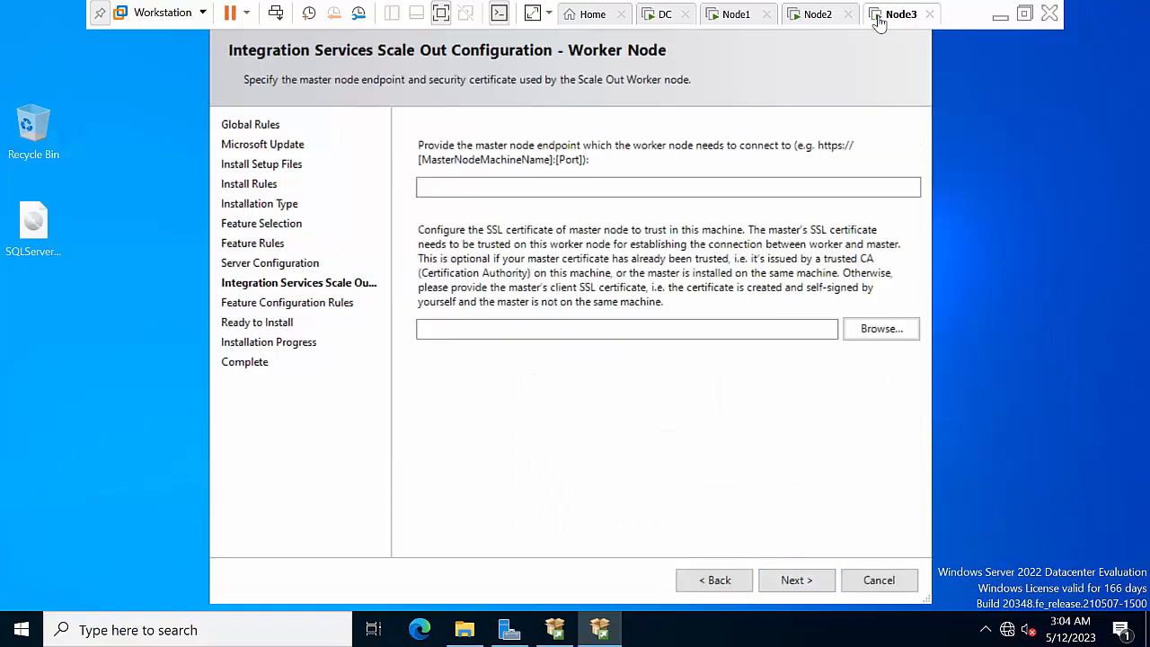
{"action": "left_click", "coordinate": [815, 17]}
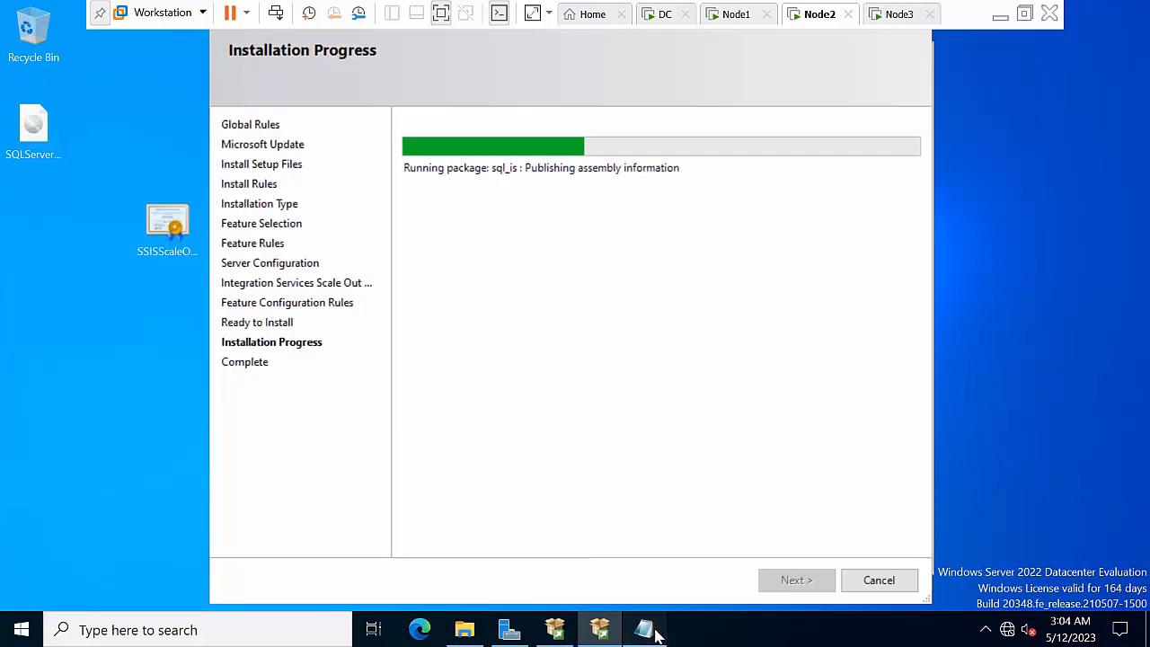
{"action": "left_click", "coordinate": [647, 629]}
{"action": "left_click", "coordinate": [1025, 274]}
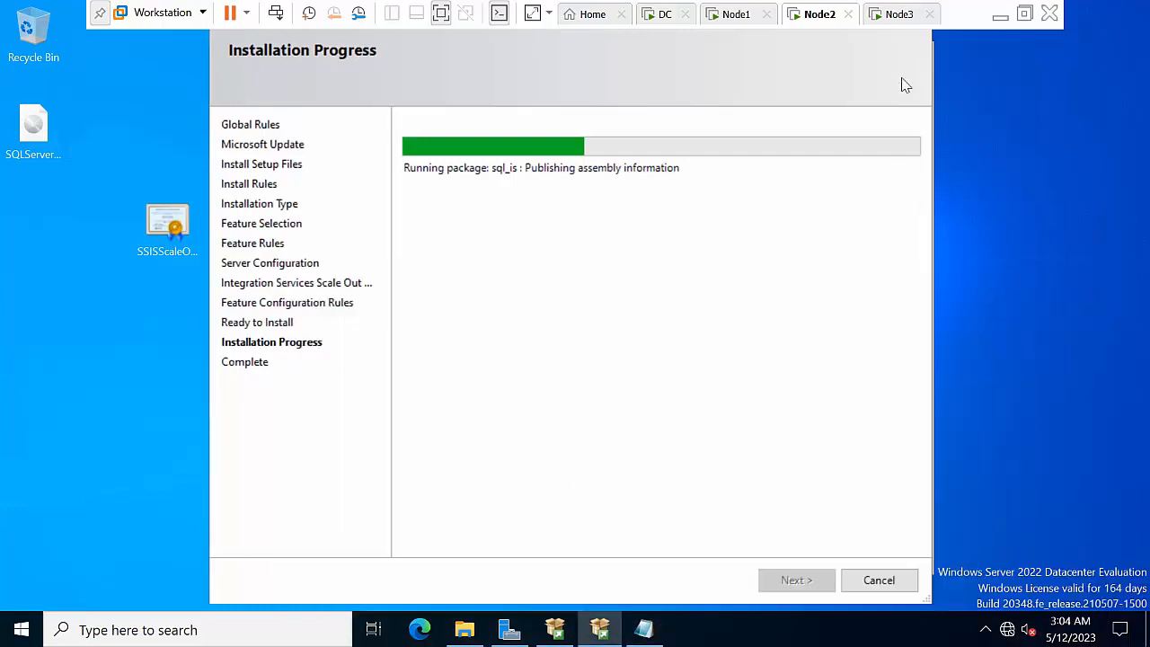
{"action": "left_click", "coordinate": [882, 14]}
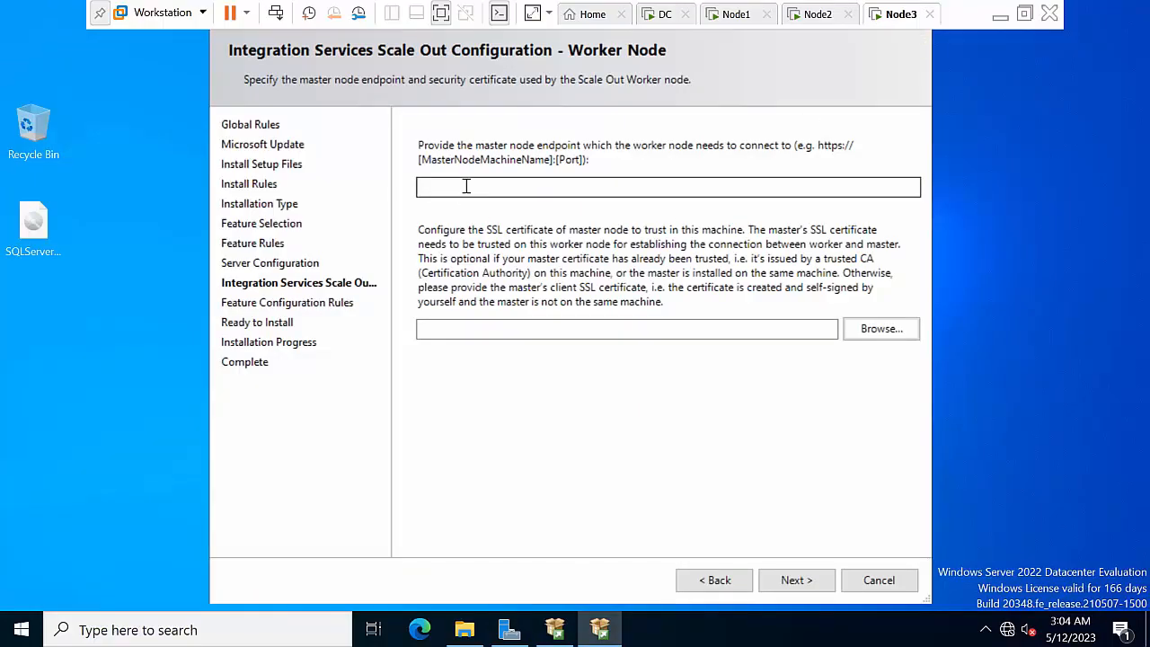
{"action": "left_click", "coordinate": [516, 188]}
{"action": "type", "text": "https://Node1:8391"}
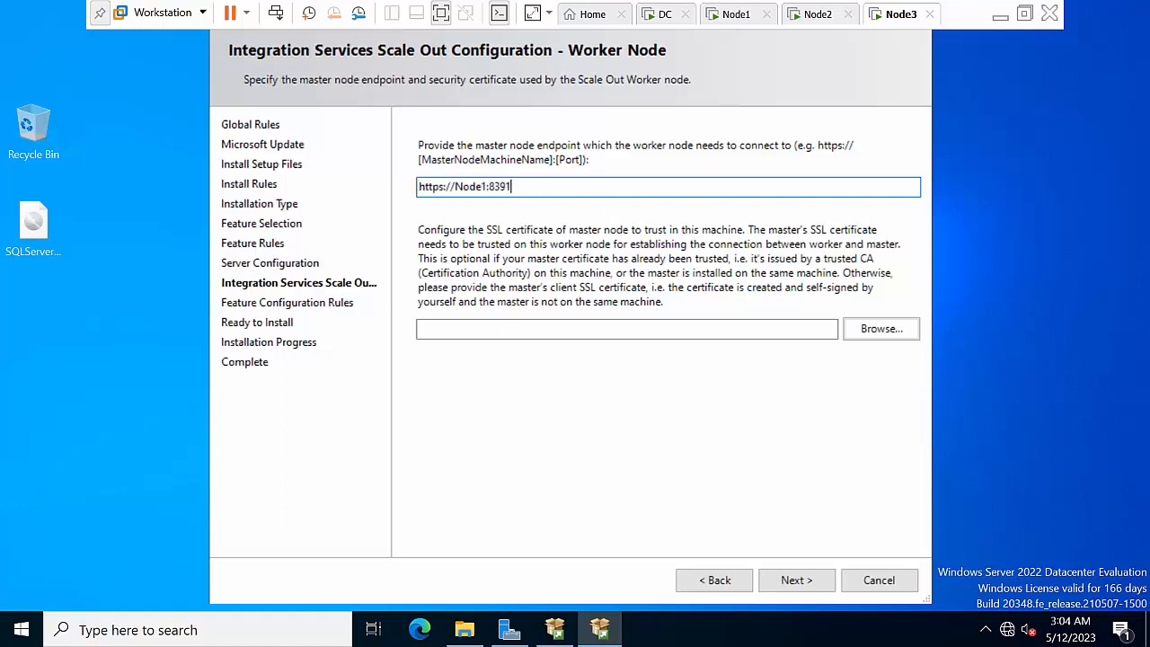
Select the Desktop's SSISScaleOutMaster certificate, install Scale Out Worker, and close setup when complete
{"action": "left_click", "coordinate": [889, 330]}
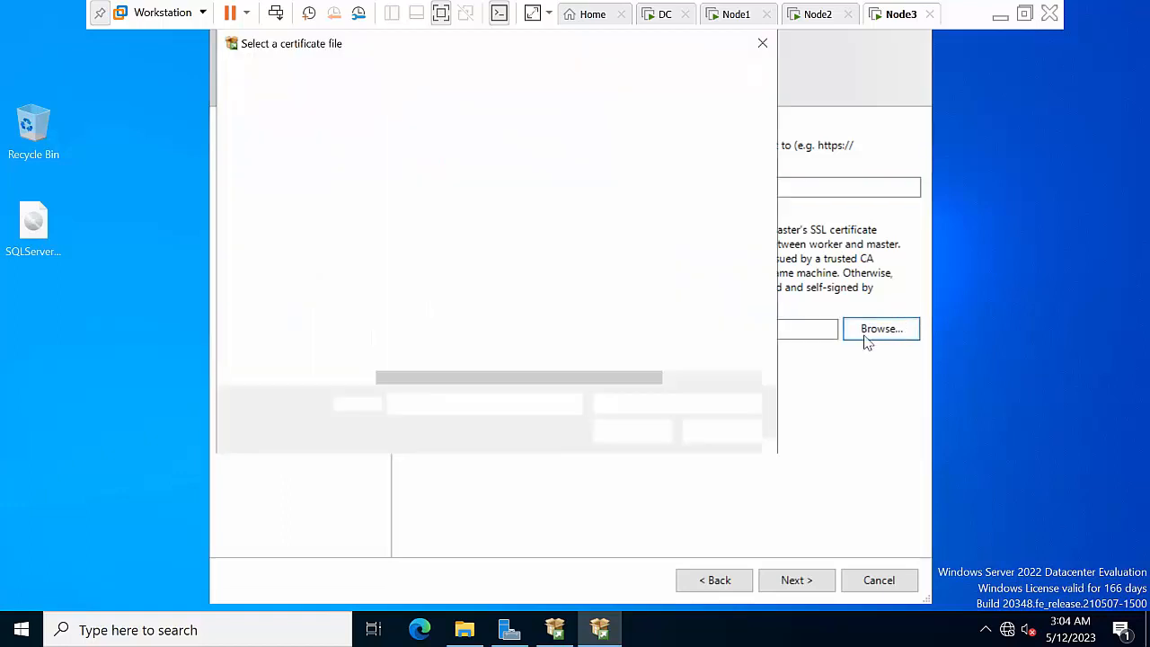
{"action": "left_click", "coordinate": [303, 173]}
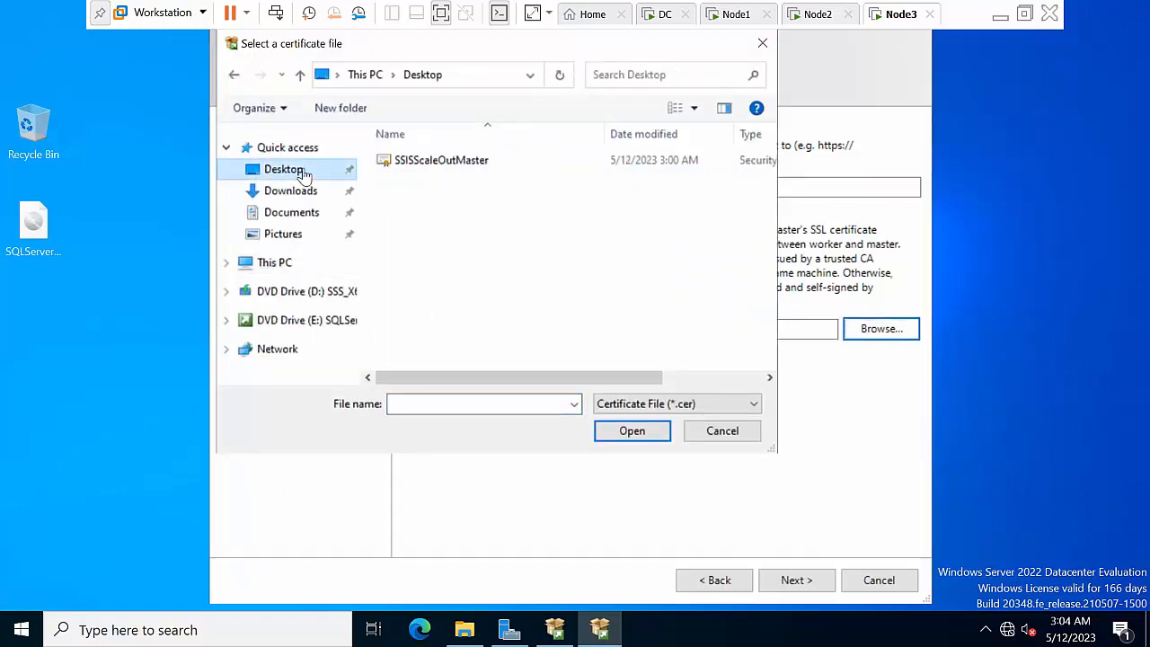
{"action": "double_click", "coordinate": [490, 167]}
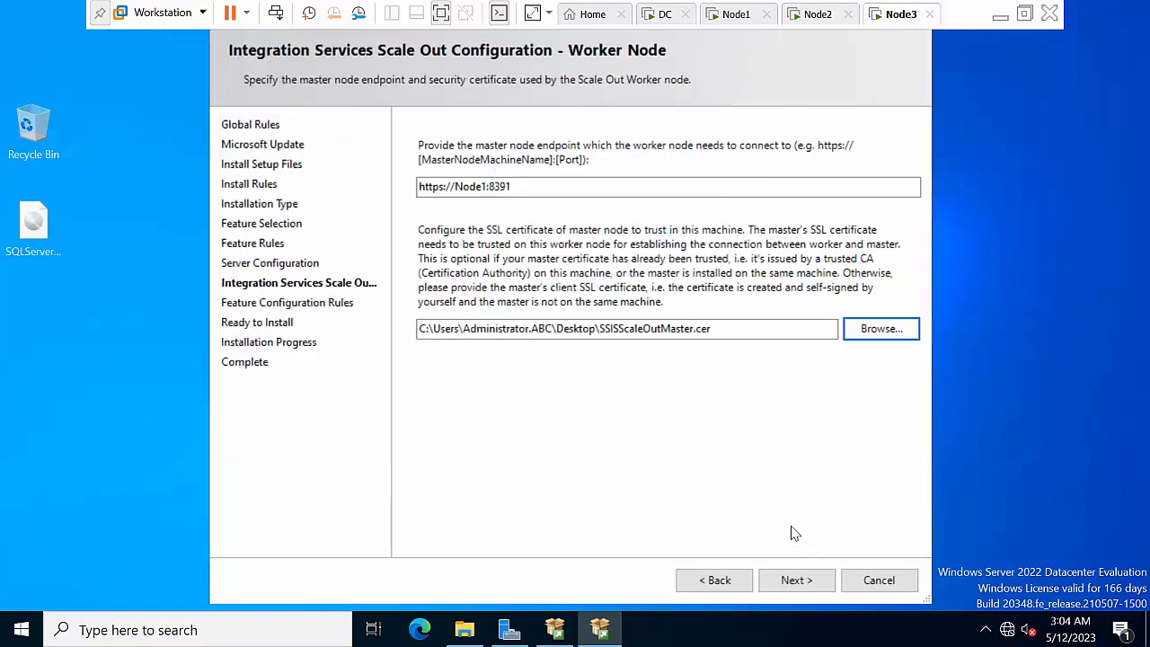
{"action": "left_click", "coordinate": [799, 582]}
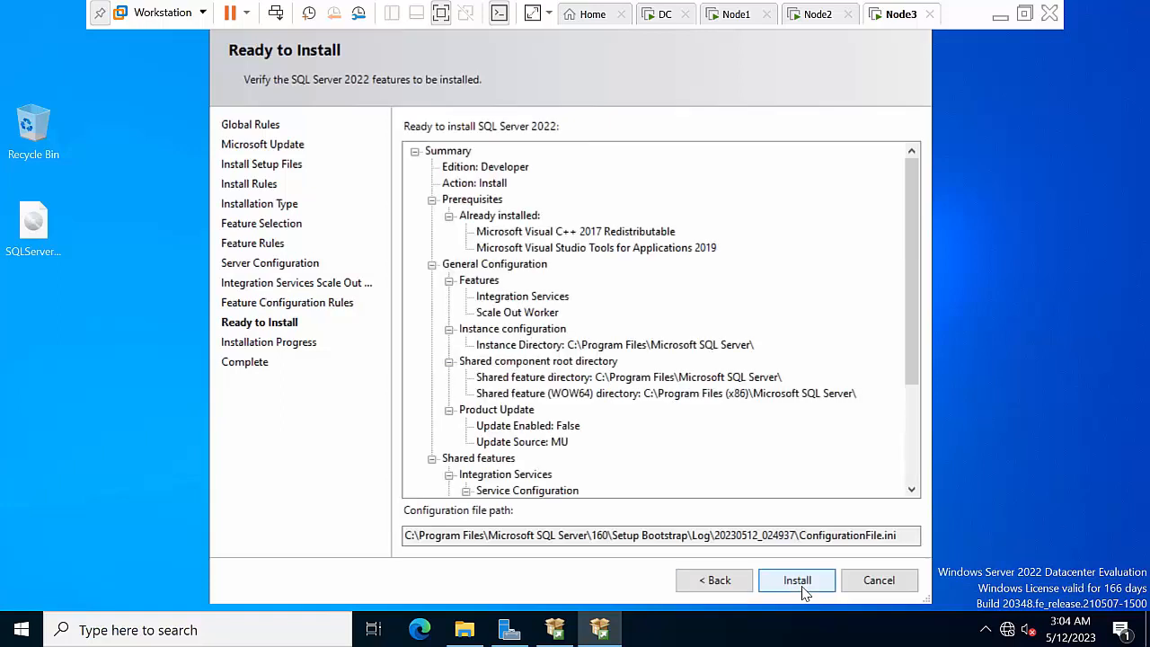
{"action": "left_click", "coordinate": [797, 580]}
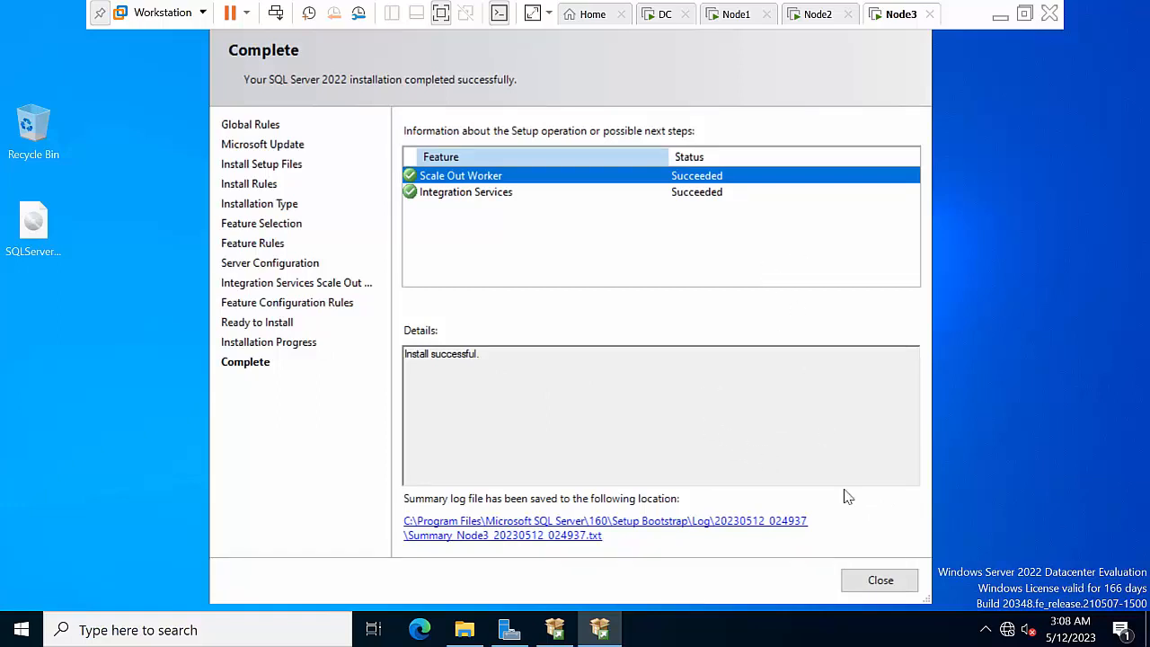
{"action": "left_click", "coordinate": [880, 580]}
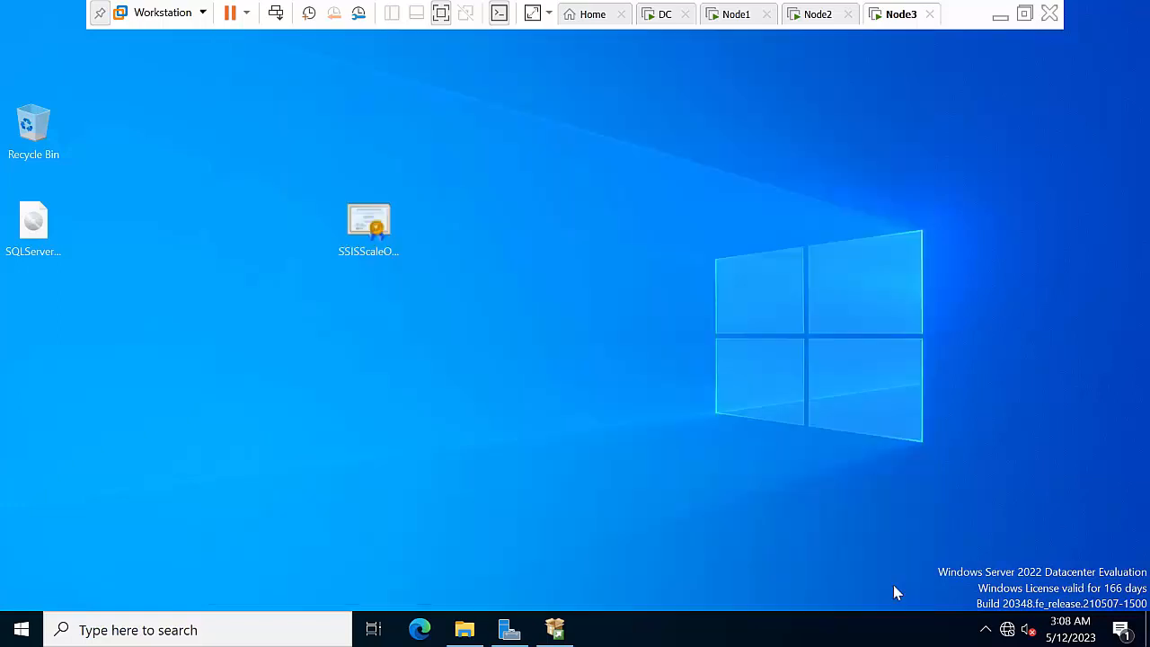
On Node2, close the finished setup wizard, Installation Center and Explorer, then refresh the desktop
{"action": "right_click", "coordinate": [727, 276]}
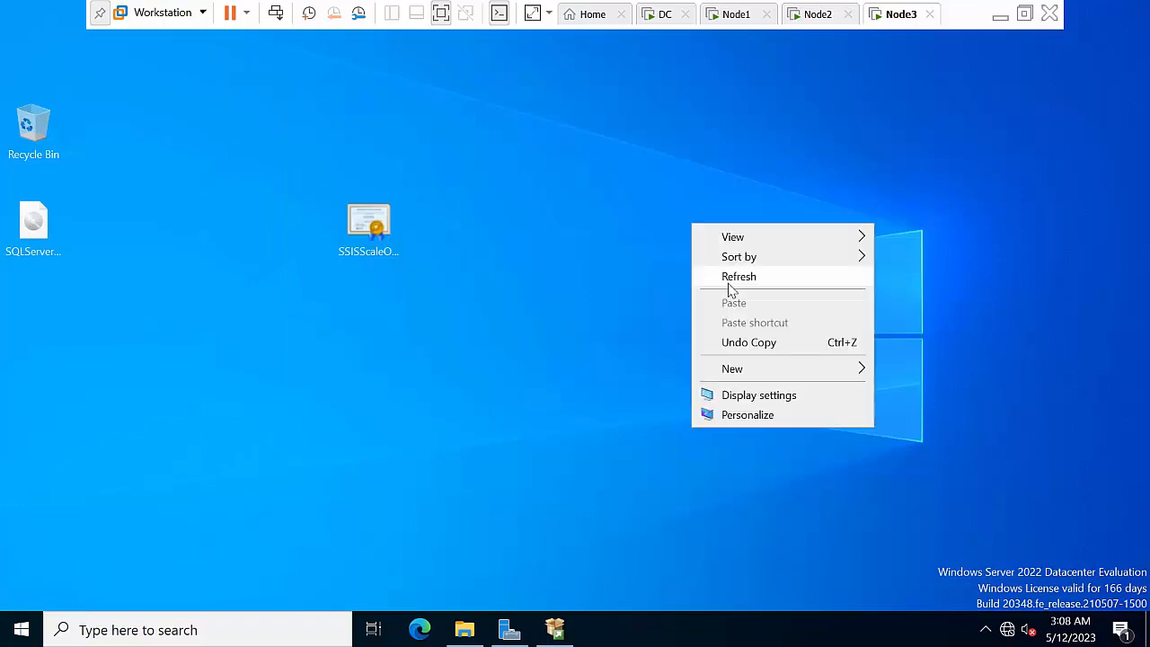
{"action": "left_click", "coordinate": [734, 275]}
{"action": "left_click", "coordinate": [818, 14]}
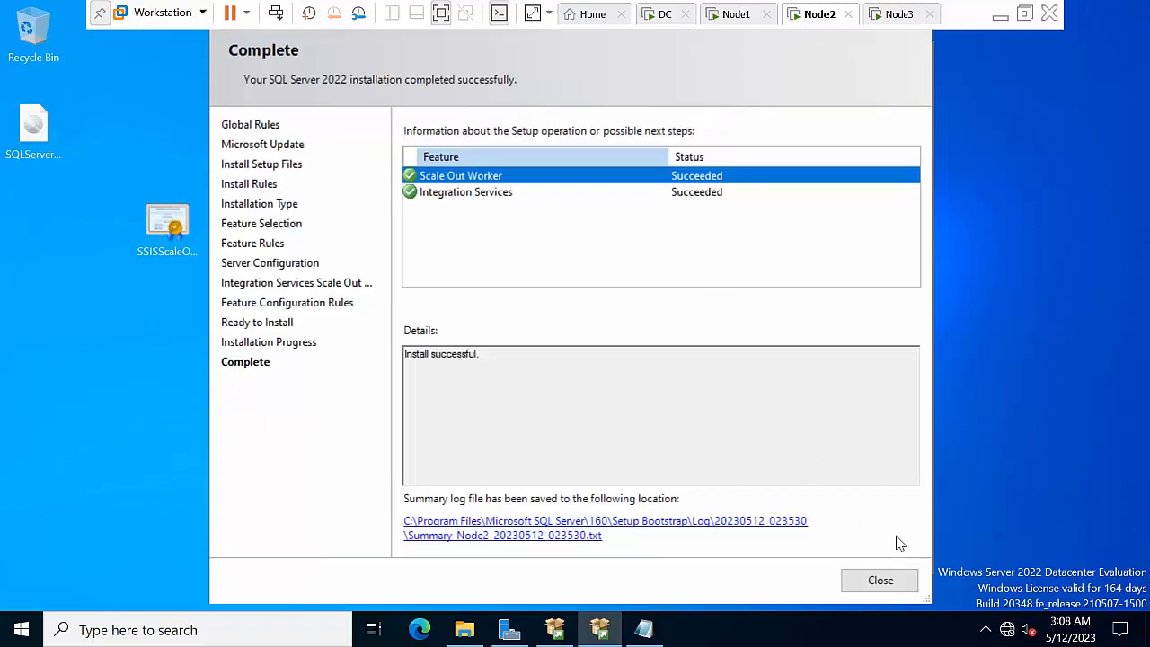
{"action": "left_click", "coordinate": [880, 580]}
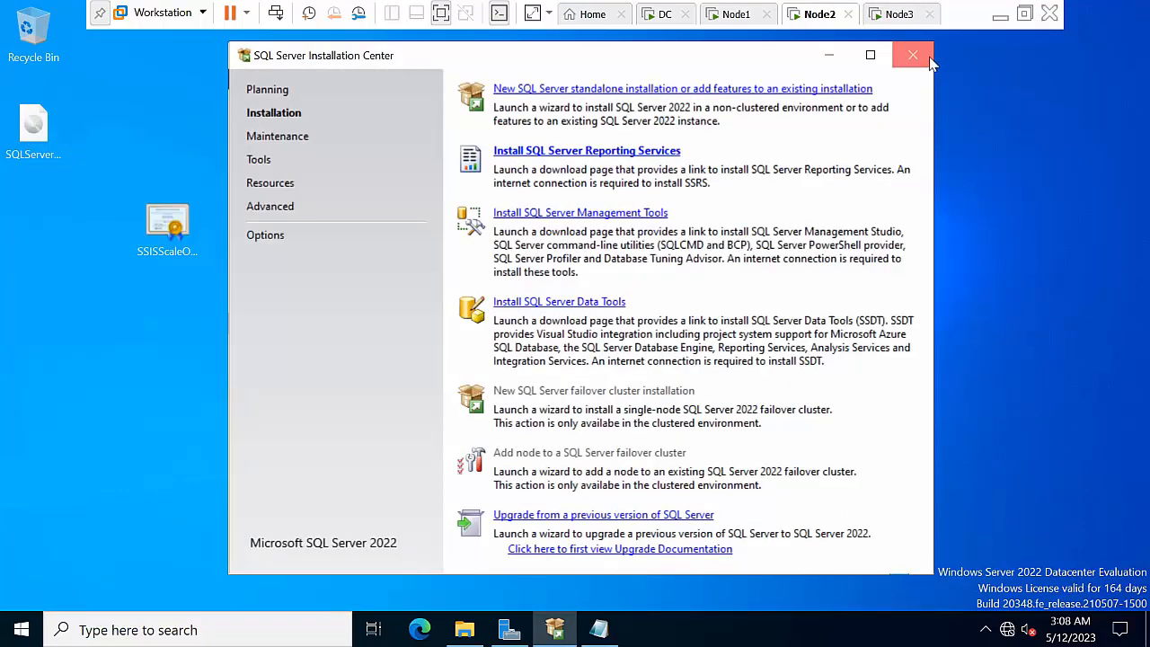
{"action": "left_click", "coordinate": [929, 59]}
{"action": "left_click", "coordinate": [925, 56]}
{"action": "right_click", "coordinate": [544, 221]}
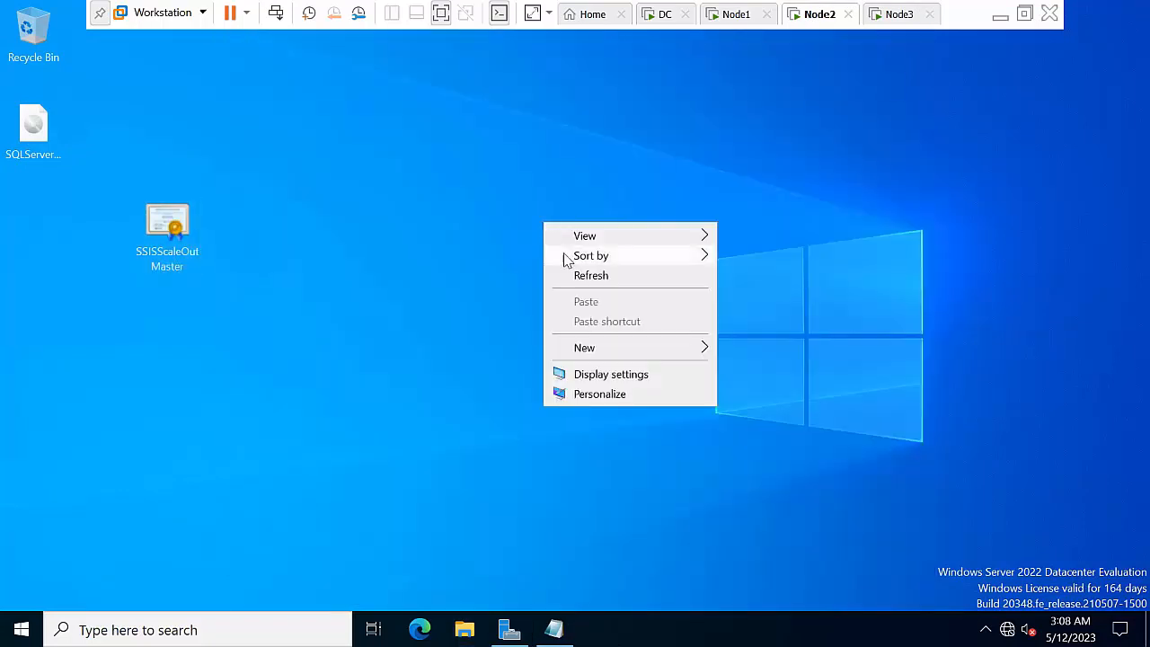
{"action": "left_click", "coordinate": [580, 278]}
{"action": "right_click", "coordinate": [442, 220]}
{"action": "left_click", "coordinate": [497, 269]}
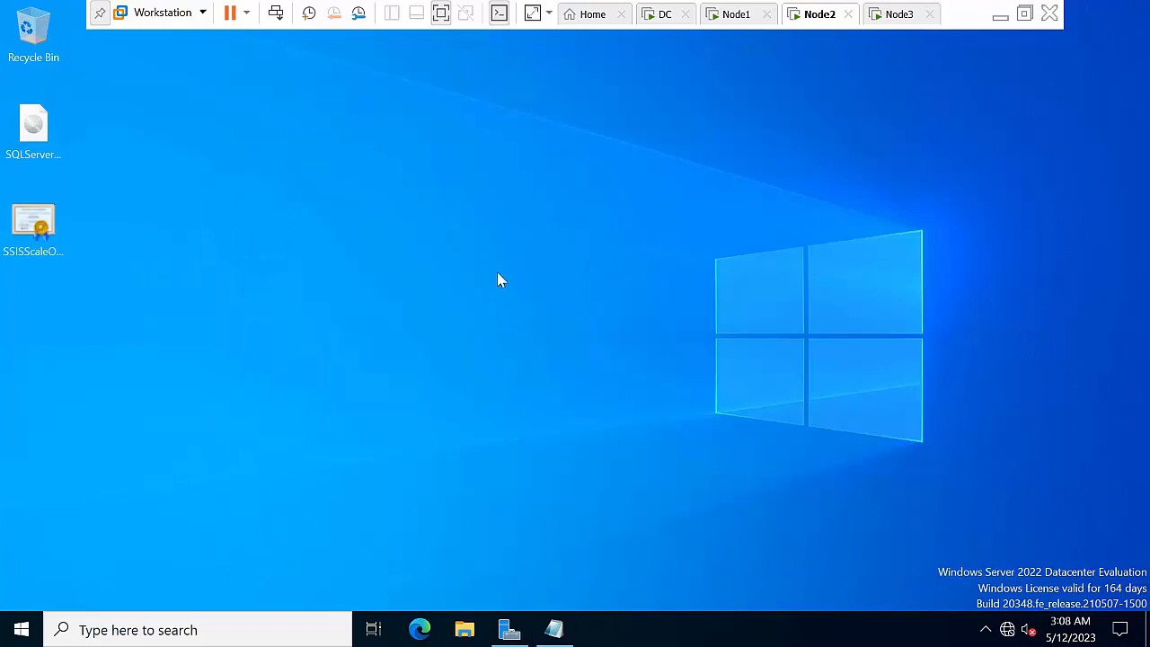
{"action": "right_click", "coordinate": [395, 210]}
{"action": "left_click", "coordinate": [459, 262]}
In File Explorer, browse to C:\Program Files\Microsoft SQL Server\160\DTS\Binn
{"action": "left_click", "coordinate": [472, 631]}
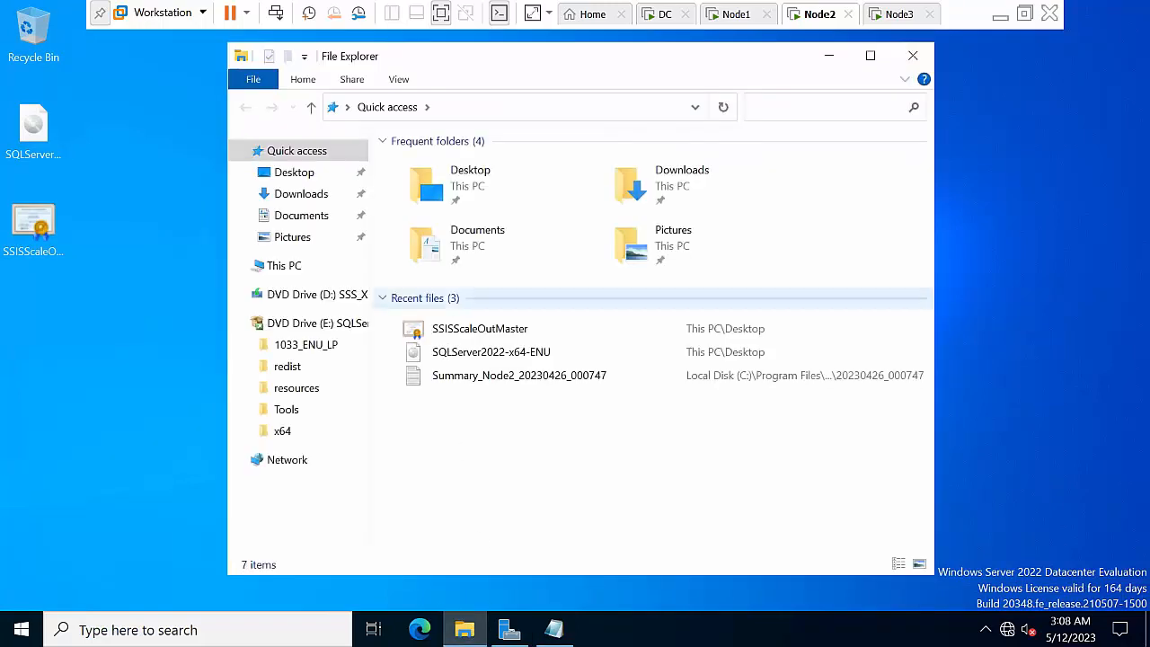
{"action": "left_click", "coordinate": [286, 266]}
{"action": "left_click", "coordinate": [870, 56]}
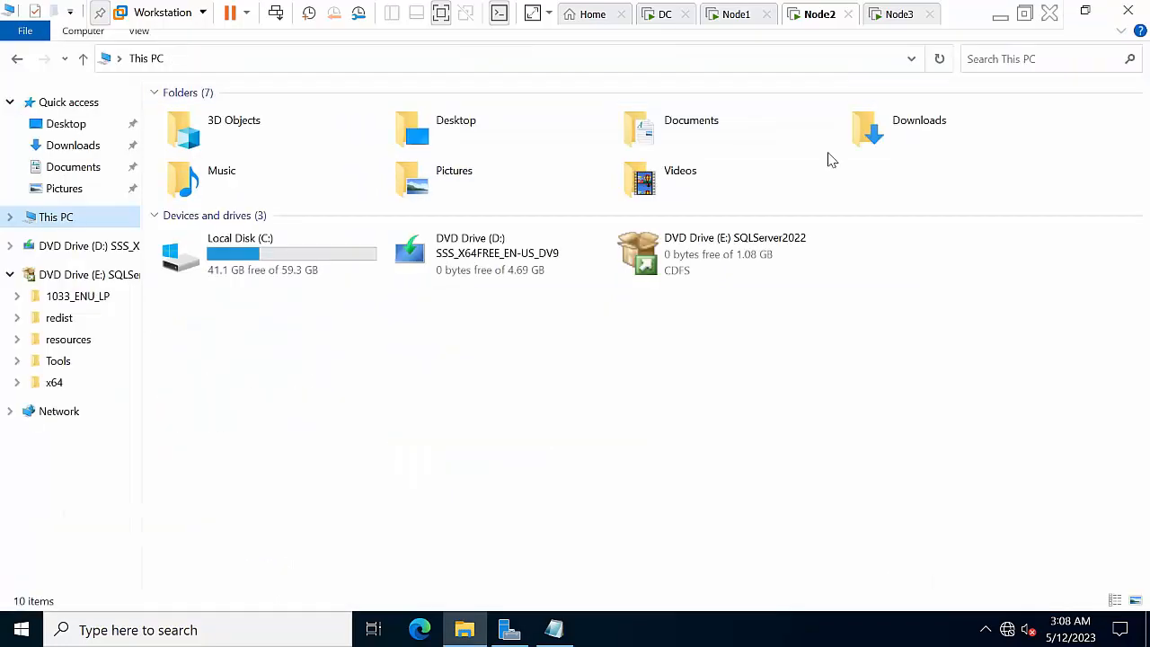
{"action": "double_click", "coordinate": [349, 269]}
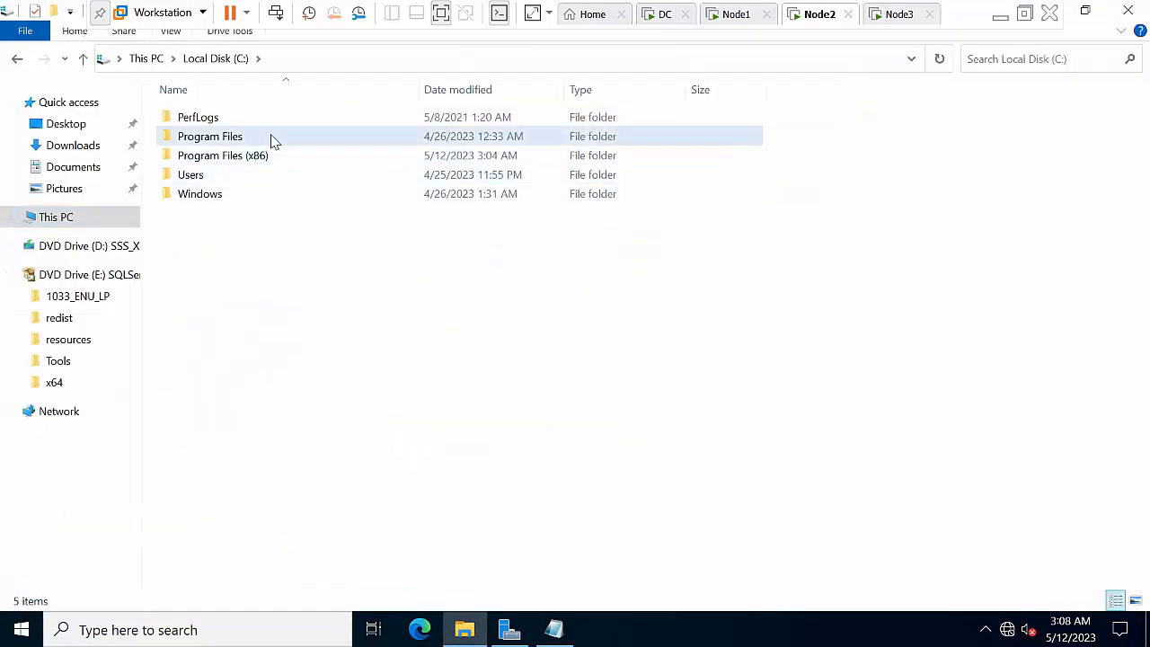
{"action": "double_click", "coordinate": [272, 138]}
{"action": "double_click", "coordinate": [266, 214]}
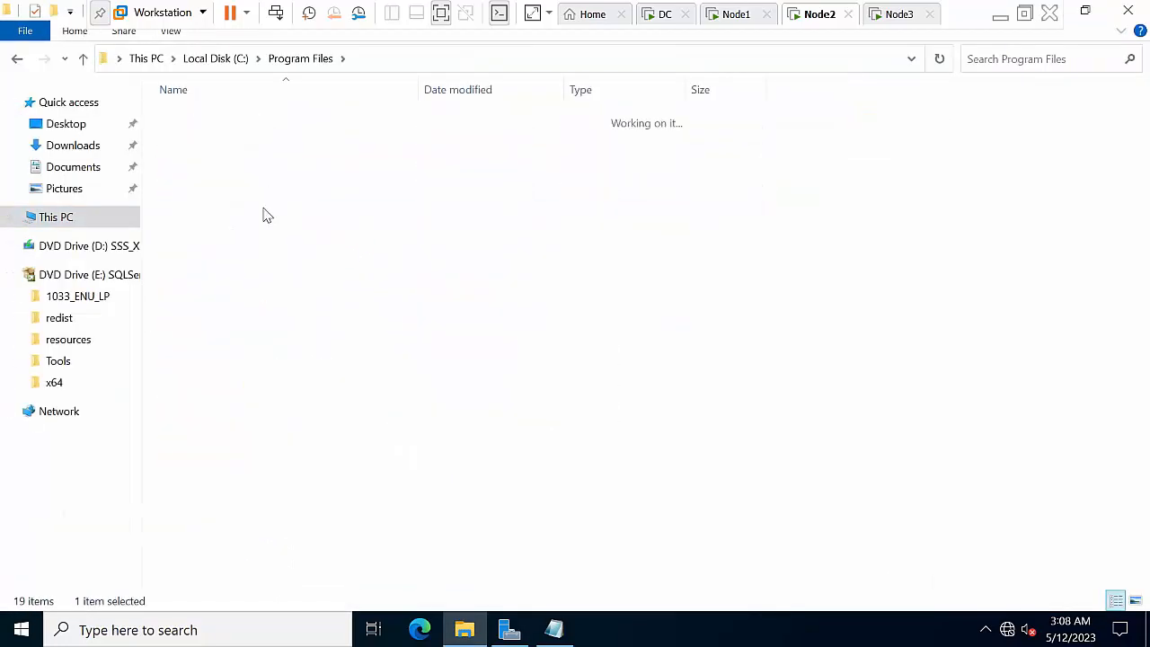
{"action": "double_click", "coordinate": [243, 162]}
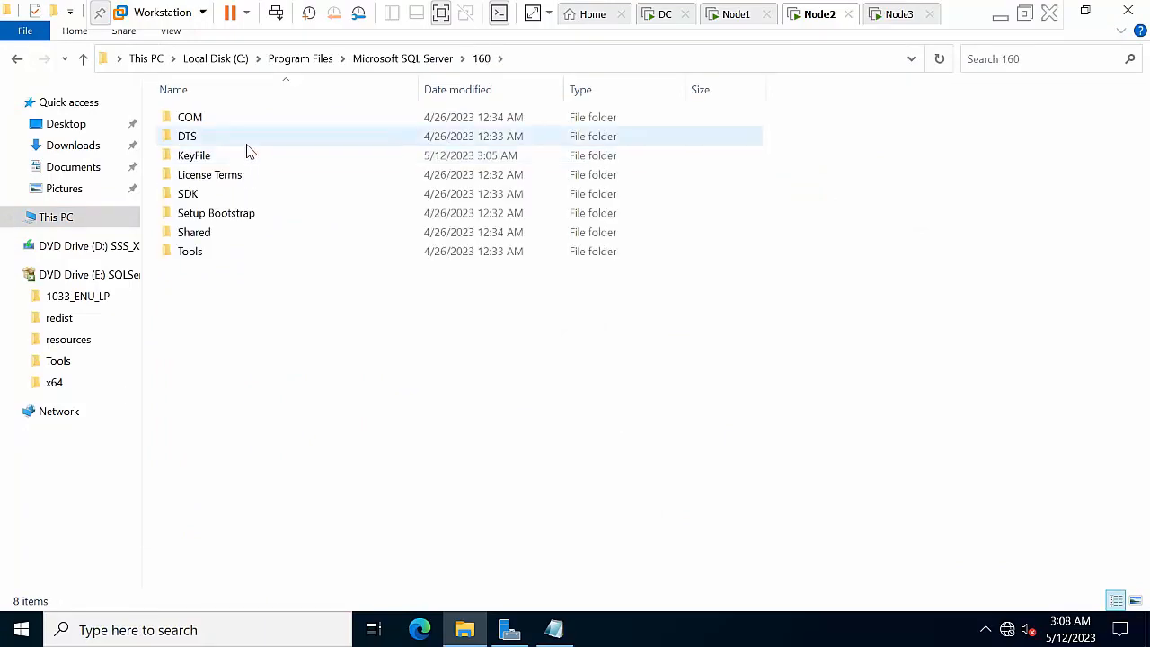
{"action": "double_click", "coordinate": [244, 139]}
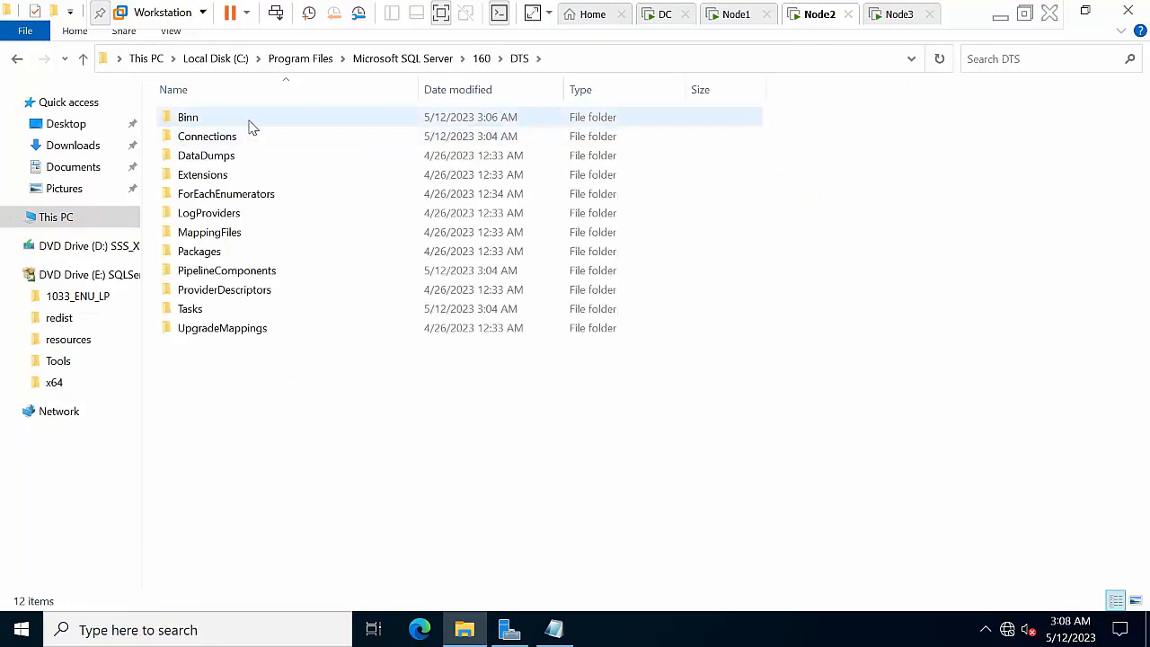
{"action": "double_click", "coordinate": [249, 118]}
Sort Binn by name and copy the SSISScaleOutWorker certificate
{"action": "left_click", "coordinate": [259, 97]}
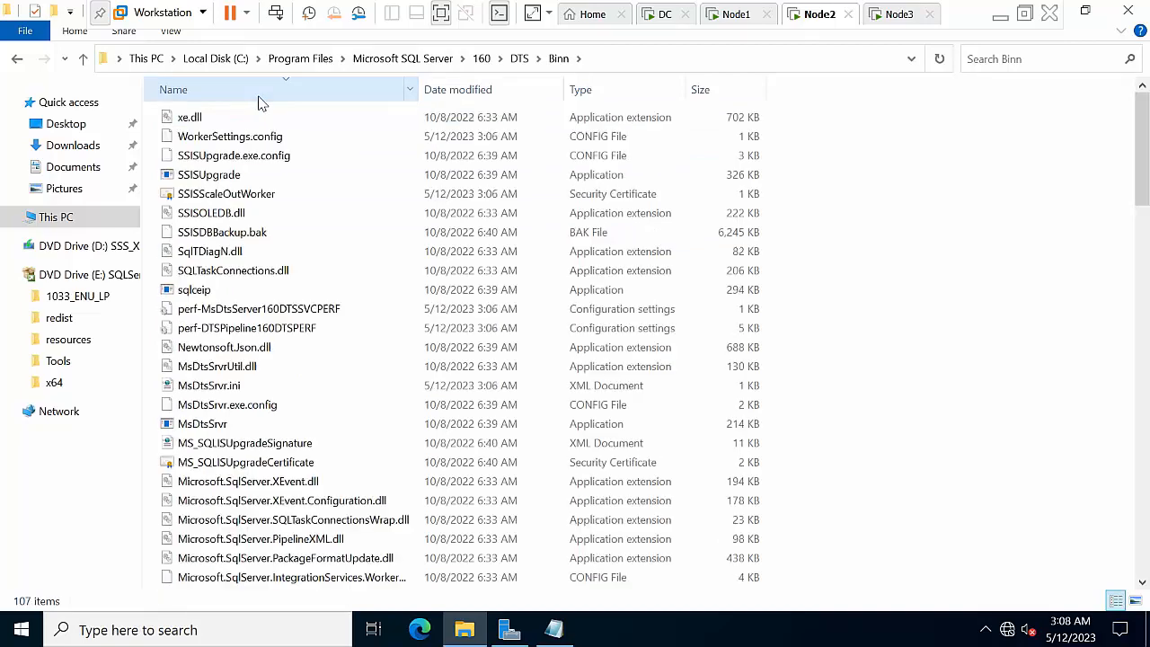
{"action": "right_click", "coordinate": [241, 194]}
{"action": "left_click", "coordinate": [288, 361]}
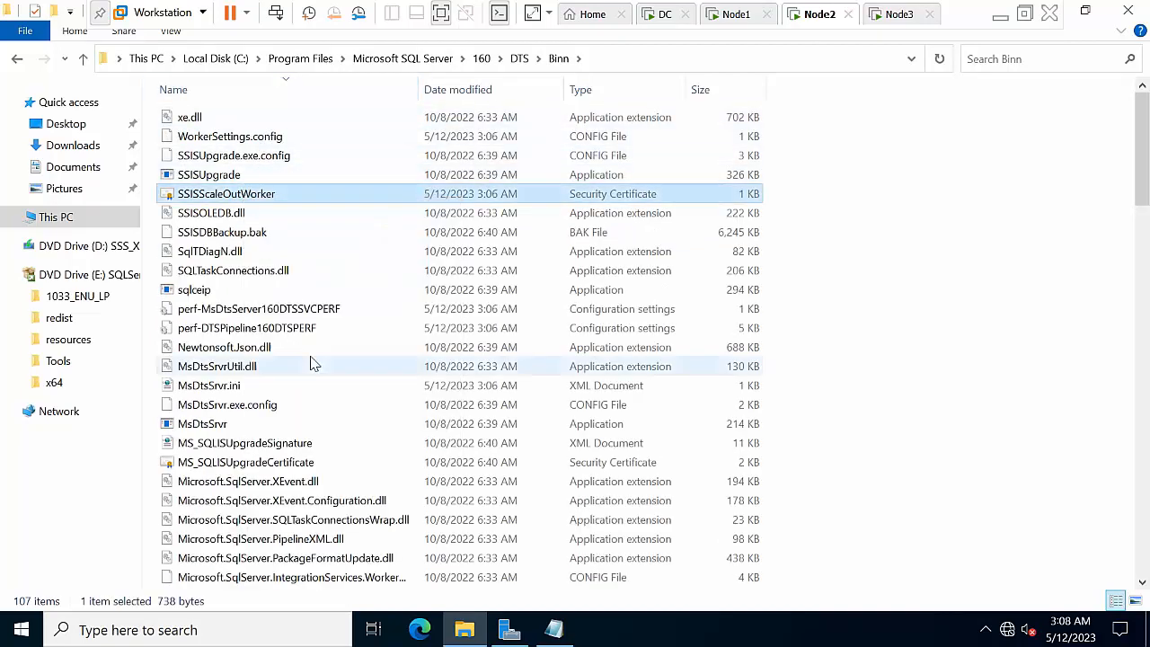
{"action": "left_click", "coordinate": [1085, 11]}
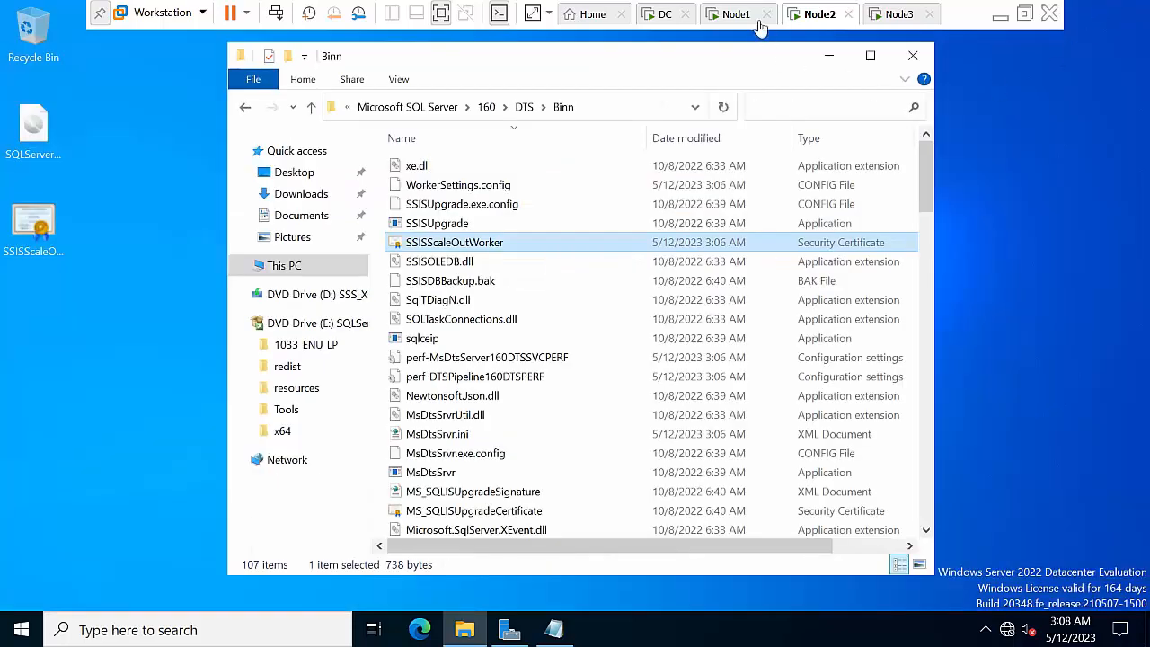
On Node1, create a new desktop folder named Node2
{"action": "left_click", "coordinate": [732, 14]}
{"action": "right_click", "coordinate": [382, 216]}
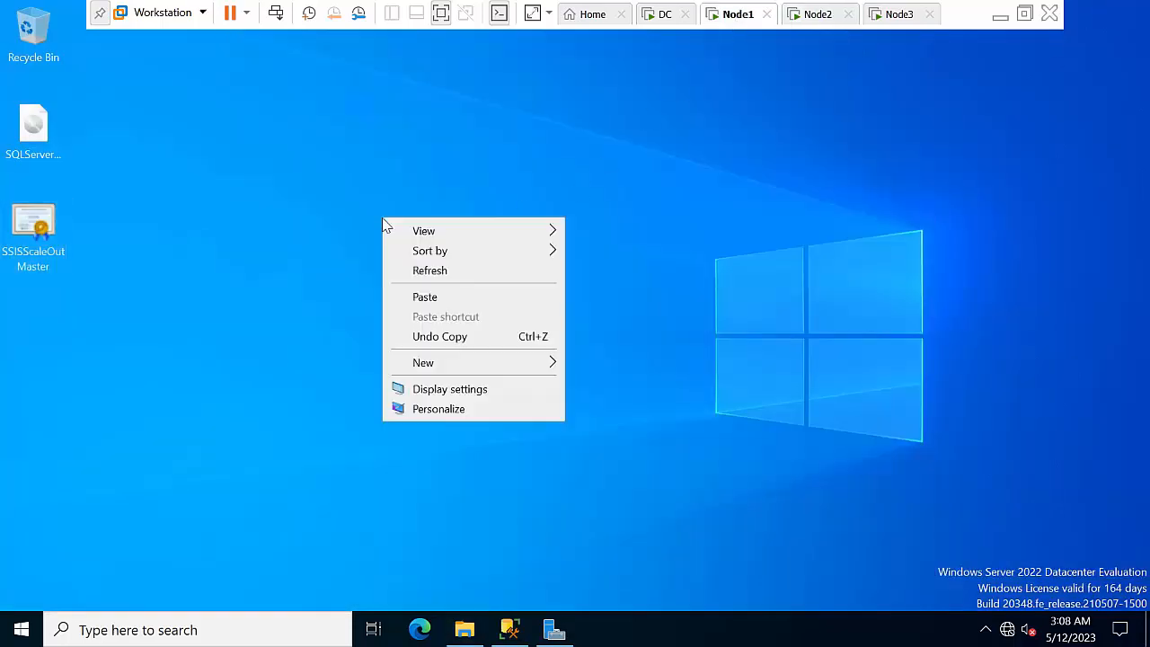
{"action": "mouse_move", "coordinate": [459, 366]}
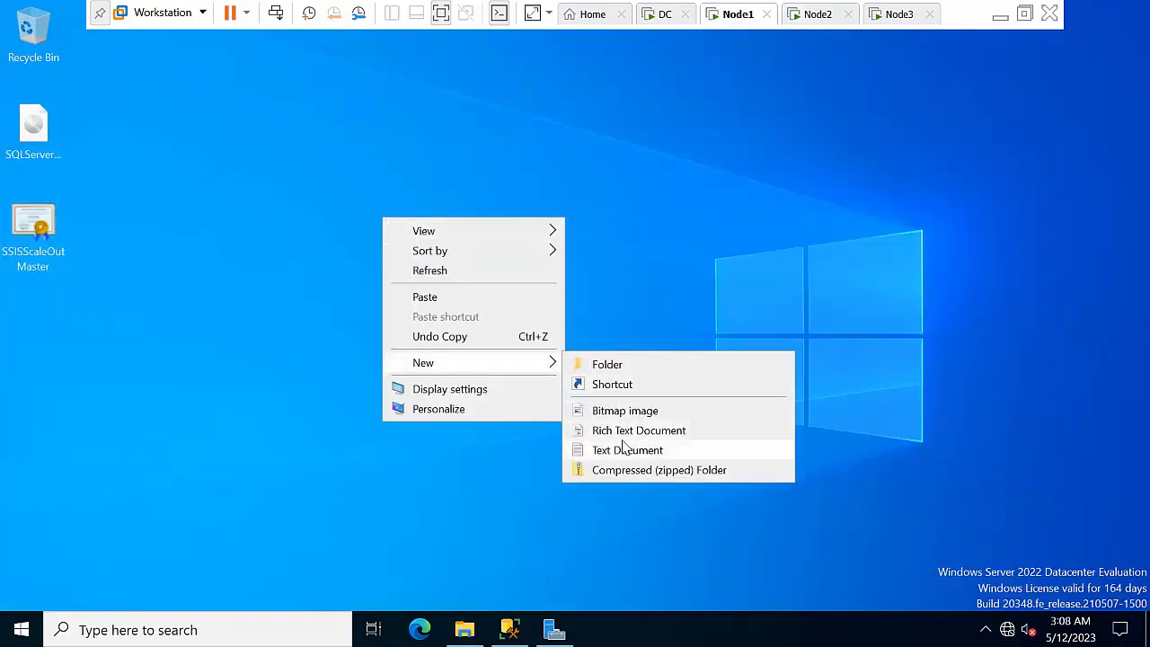
{"action": "left_click", "coordinate": [620, 364]}
{"action": "key", "text": "Return"}
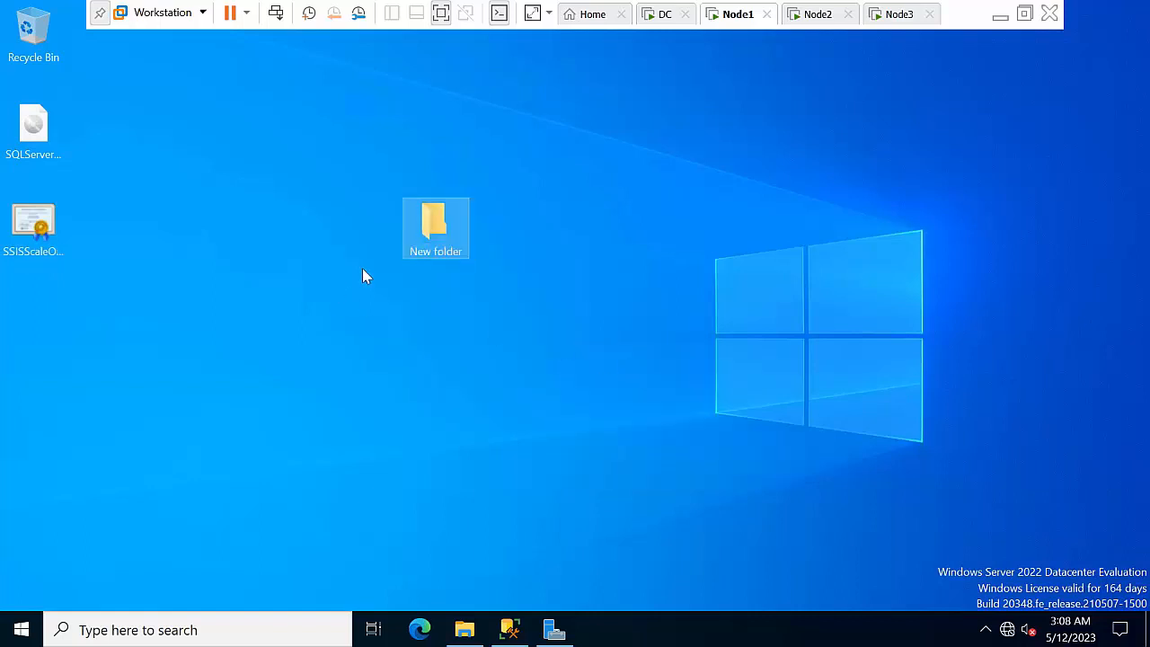
{"action": "right_click", "coordinate": [435, 237]}
{"action": "left_click", "coordinate": [488, 512]}
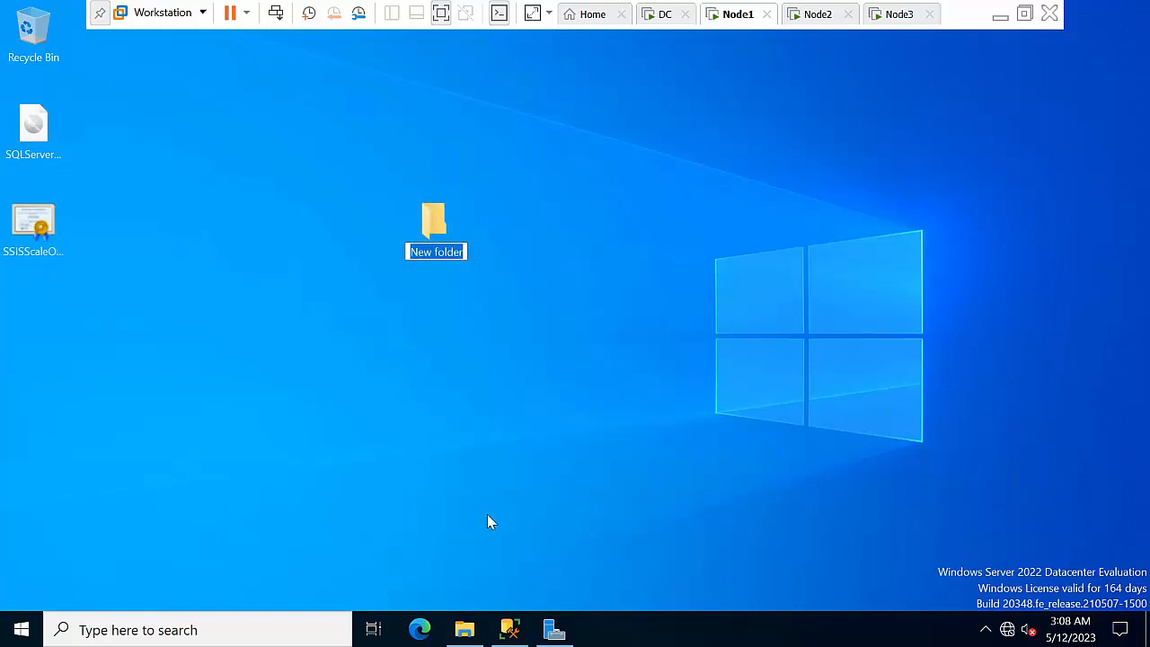
{"action": "type", "text": "Node1"}
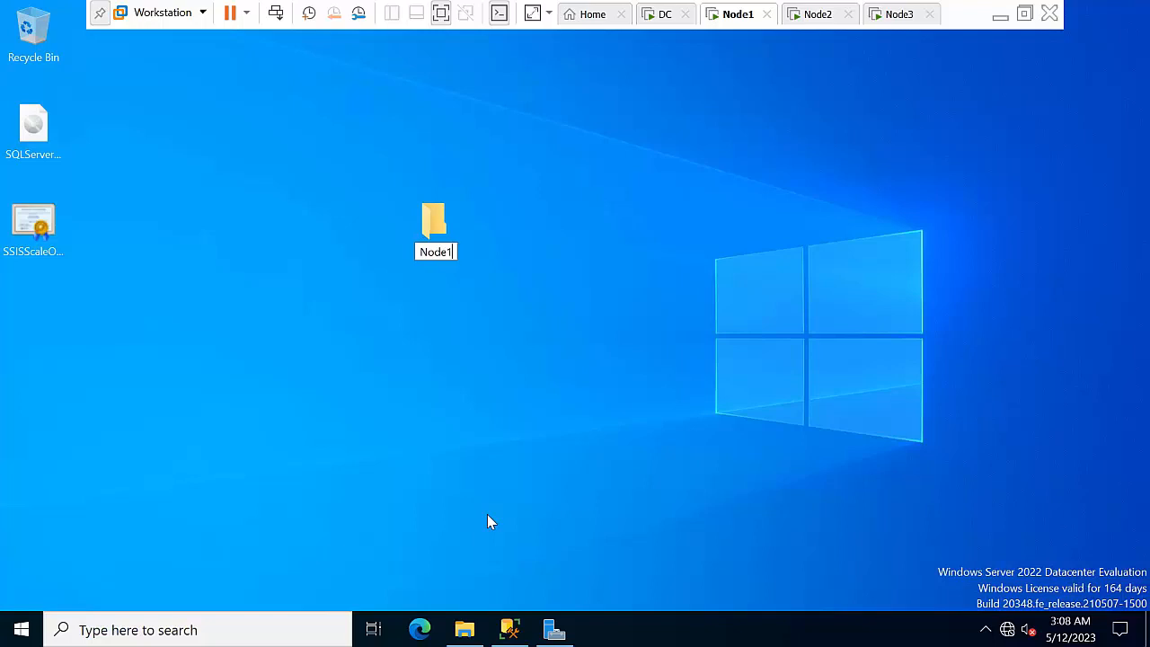
{"action": "key", "text": "BackSpace"}
{"action": "type", "text": "2"}
{"action": "key", "text": "Return"}
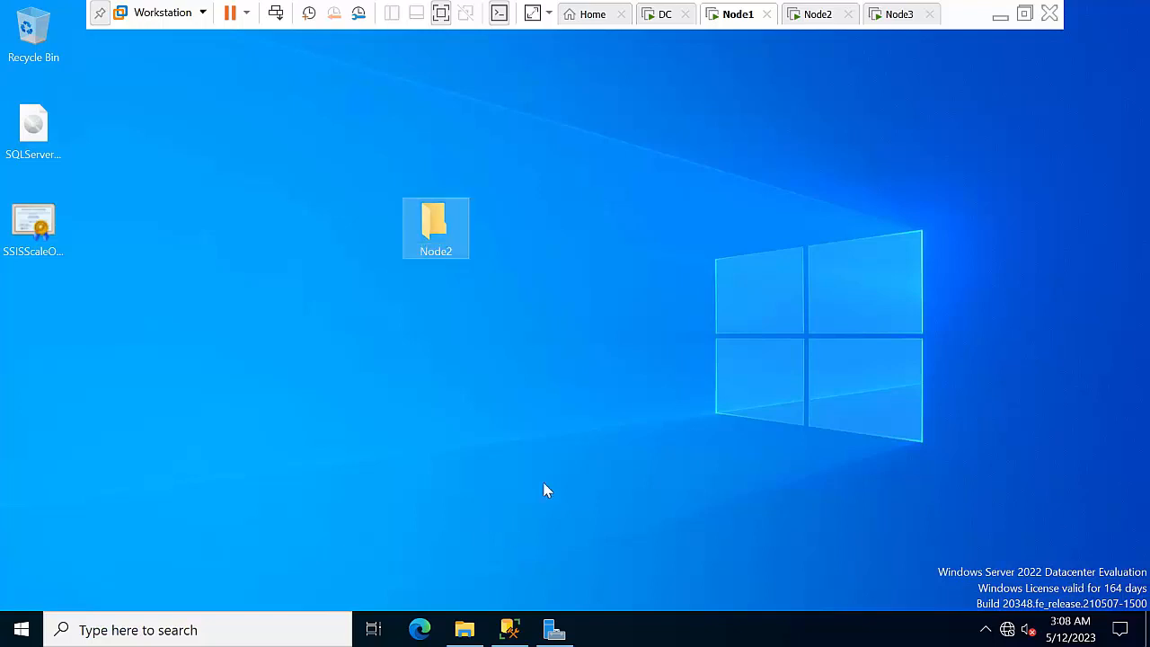
Paste the SSISScaleOutWorker certificate into the Node2 folder, then go to Node3 and refresh its desktop
{"action": "left_click", "coordinate": [459, 249]}
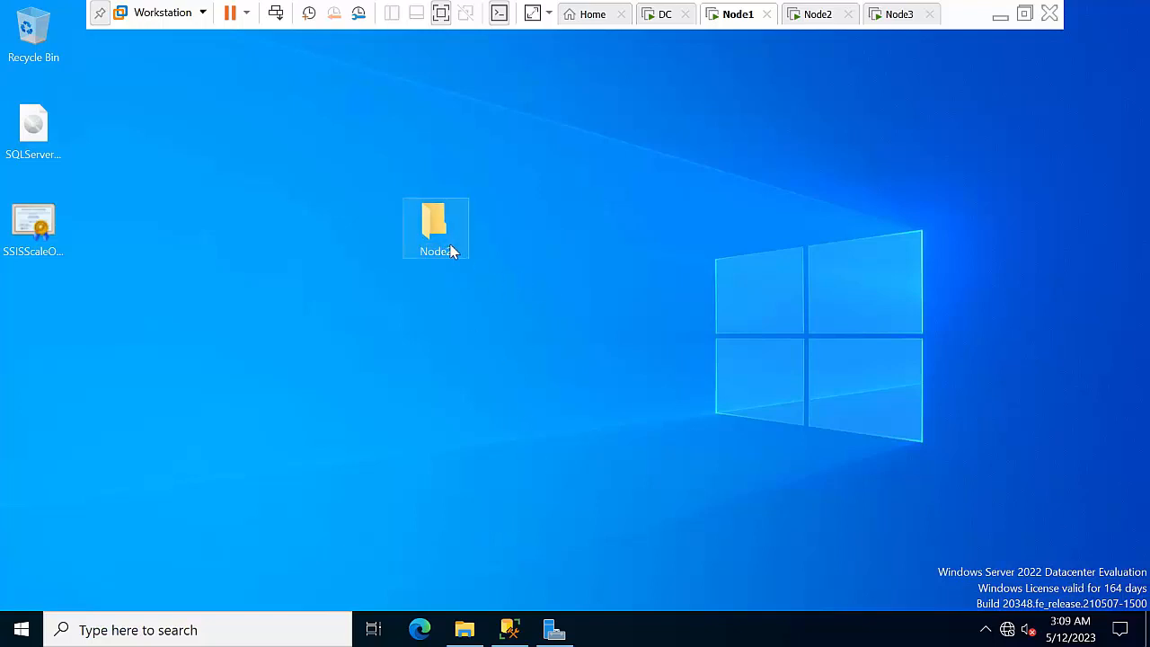
{"action": "double_click", "coordinate": [452, 251]}
{"action": "key", "text": "ctrl+v"}
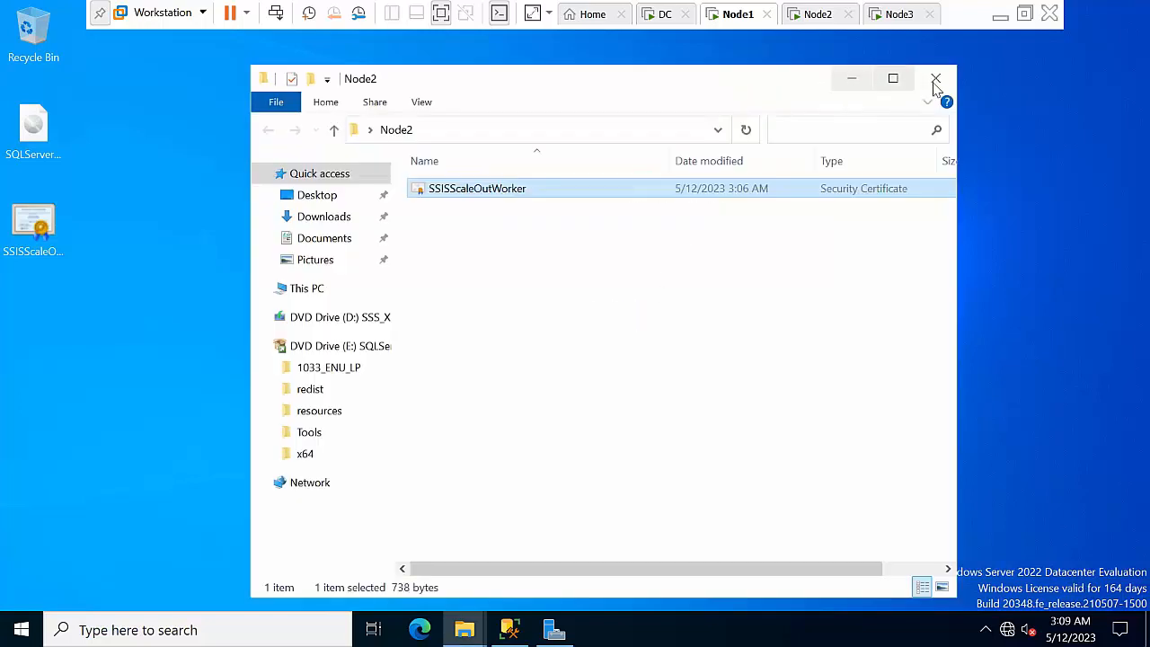
{"action": "left_click", "coordinate": [936, 78]}
{"action": "left_click", "coordinate": [891, 15]}
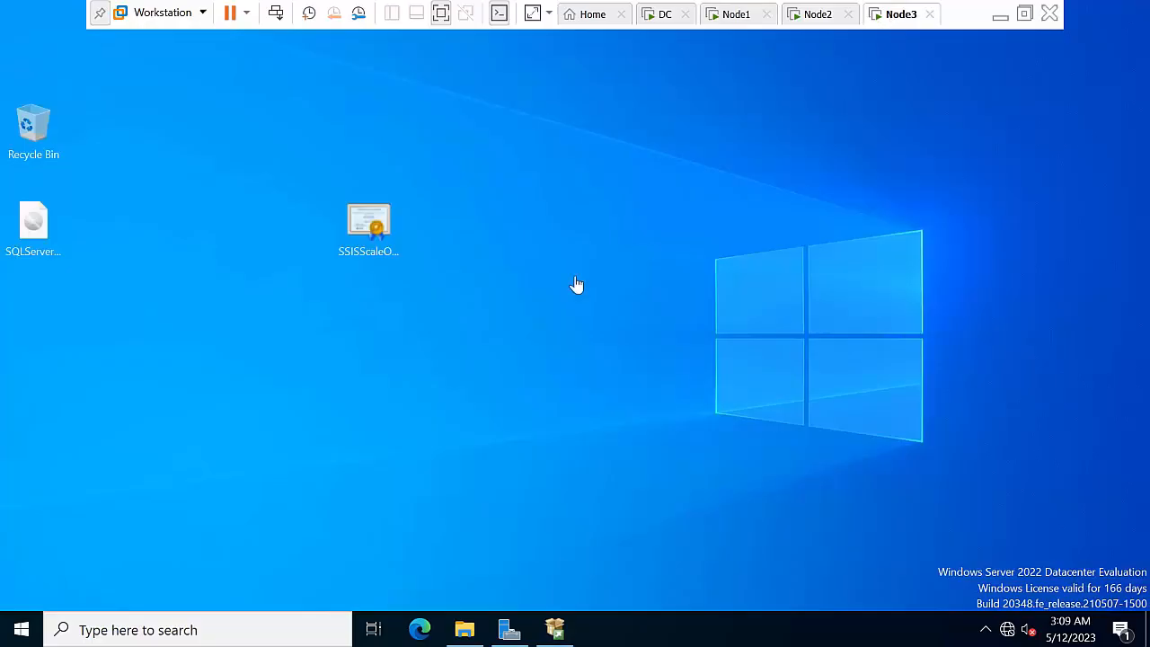
{"action": "right_click", "coordinate": [553, 266]}
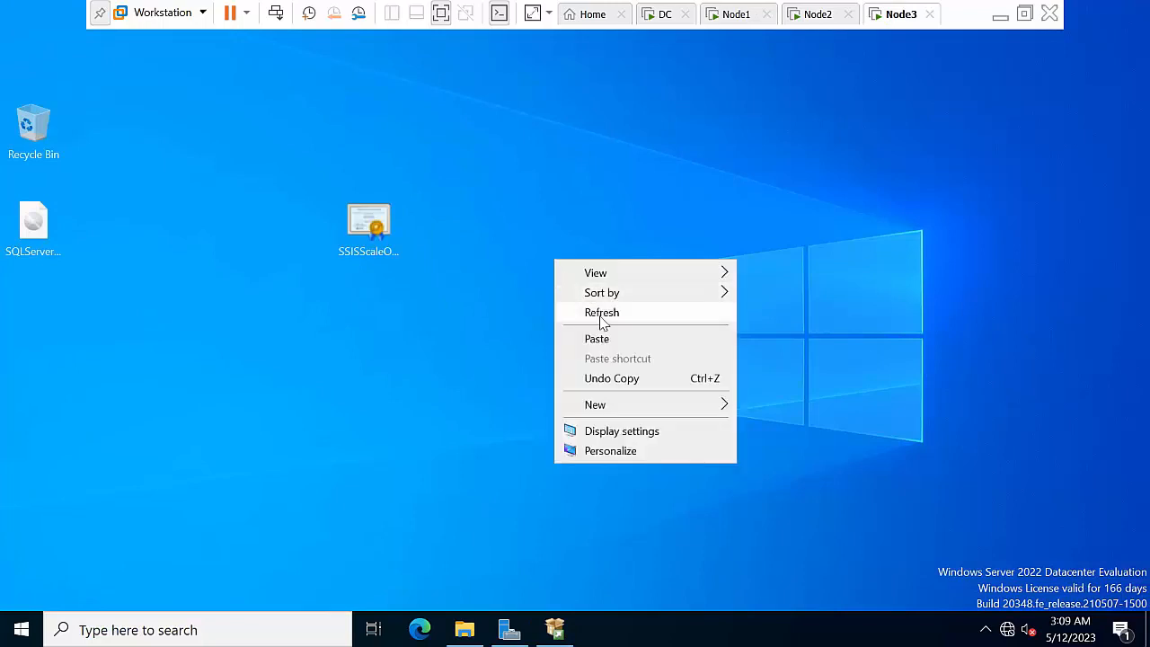
{"action": "left_click", "coordinate": [601, 311]}
On Node3, browse File Explorer to C:\Program Files\Microsoft SQL Server\160\DTS\Binn
{"action": "left_click", "coordinate": [464, 628]}
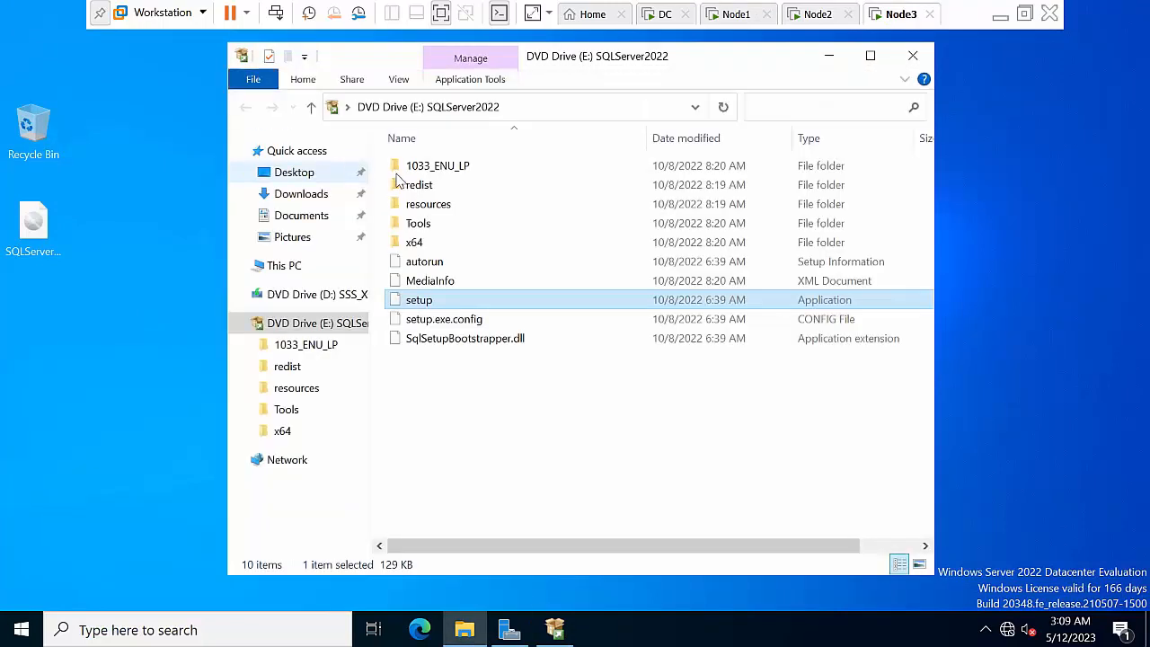
{"action": "left_click", "coordinate": [284, 265]}
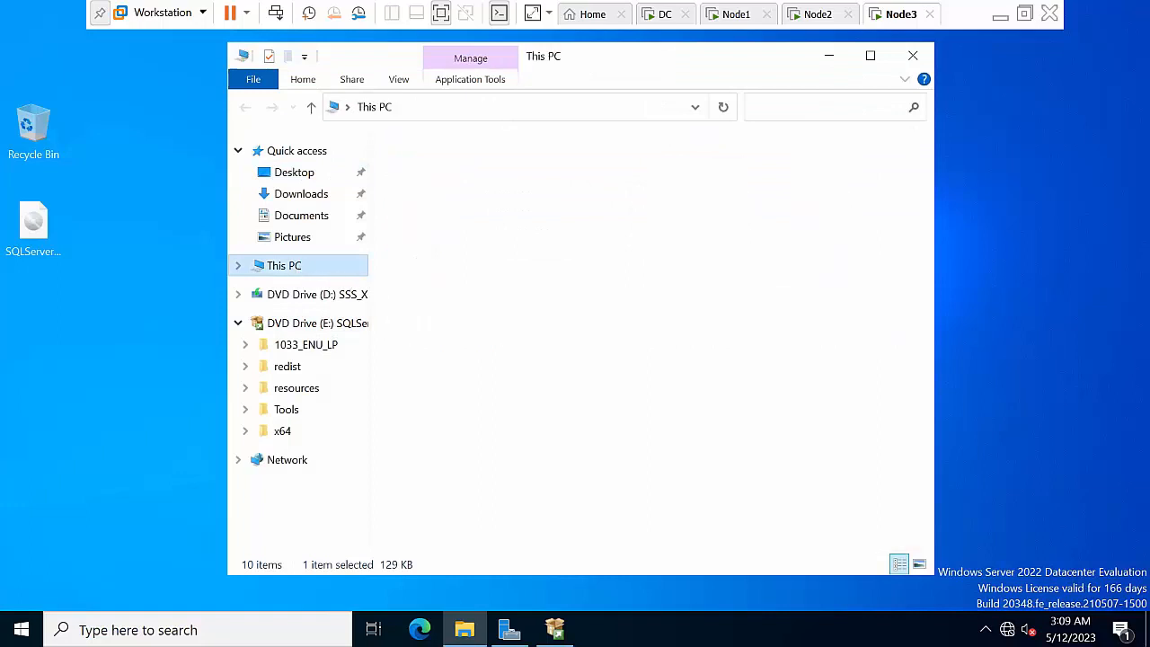
{"action": "left_click", "coordinate": [519, 414]}
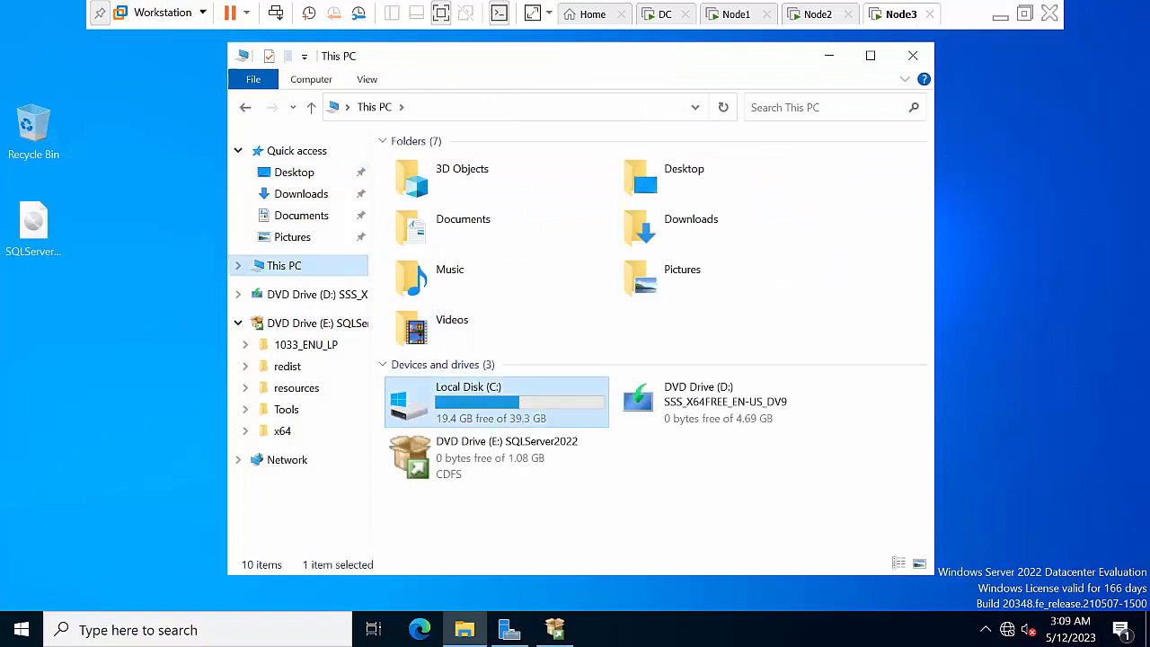
{"action": "double_click", "coordinate": [519, 409]}
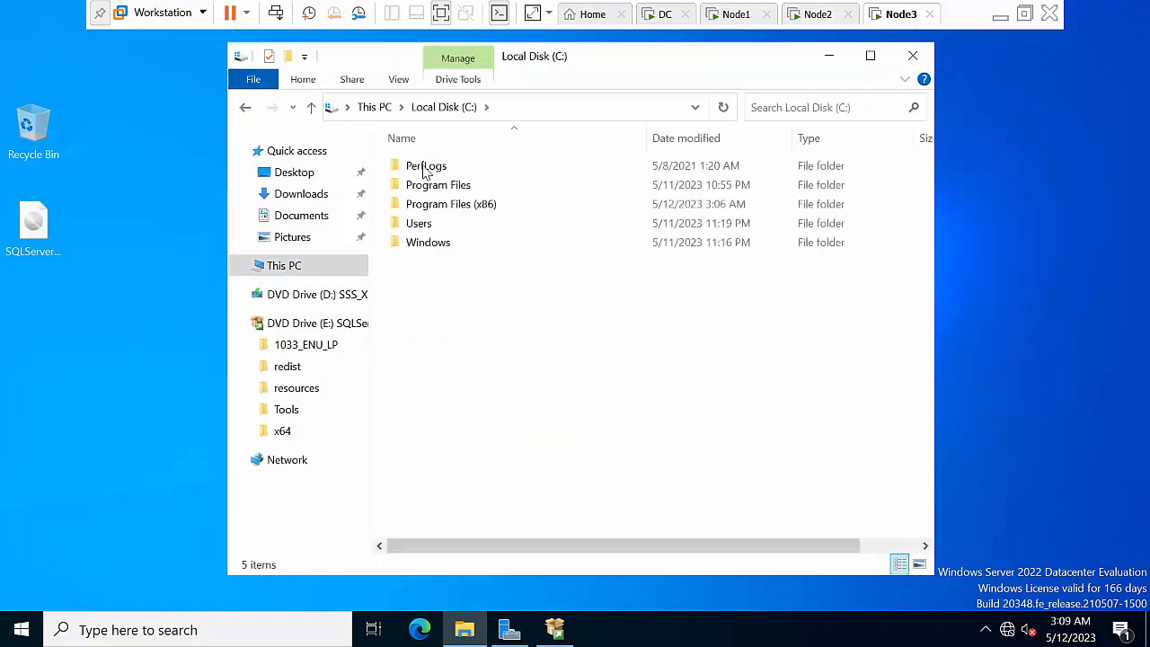
{"action": "double_click", "coordinate": [445, 188]}
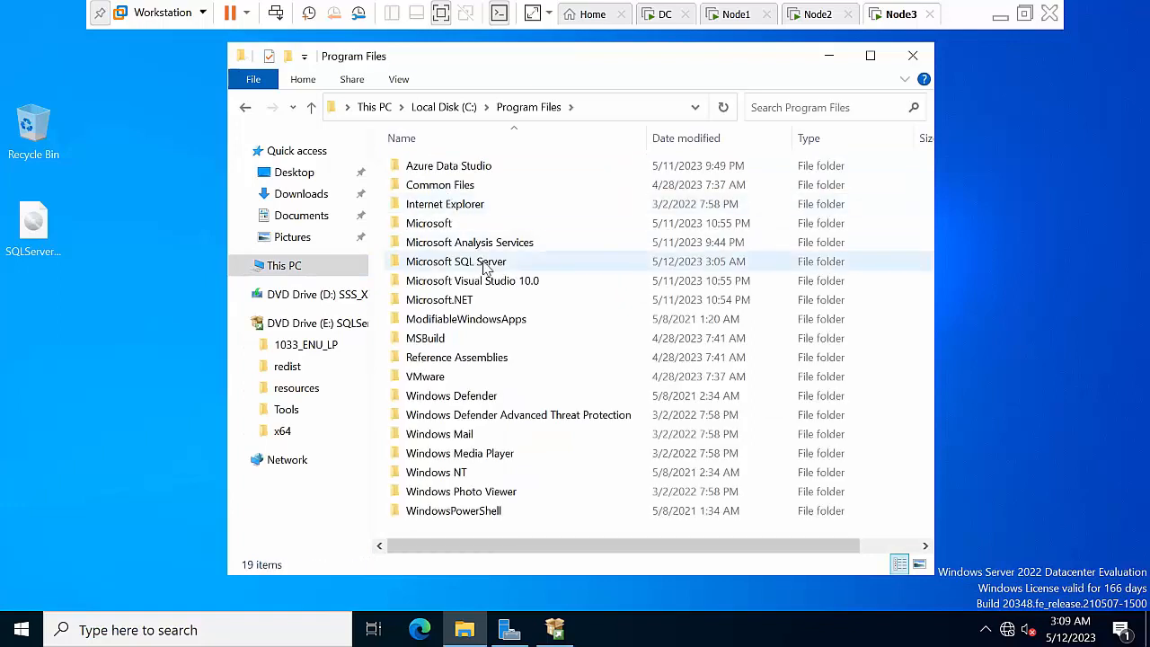
{"action": "left_click", "coordinate": [485, 265]}
{"action": "double_click", "coordinate": [485, 262]}
{"action": "double_click", "coordinate": [455, 202]}
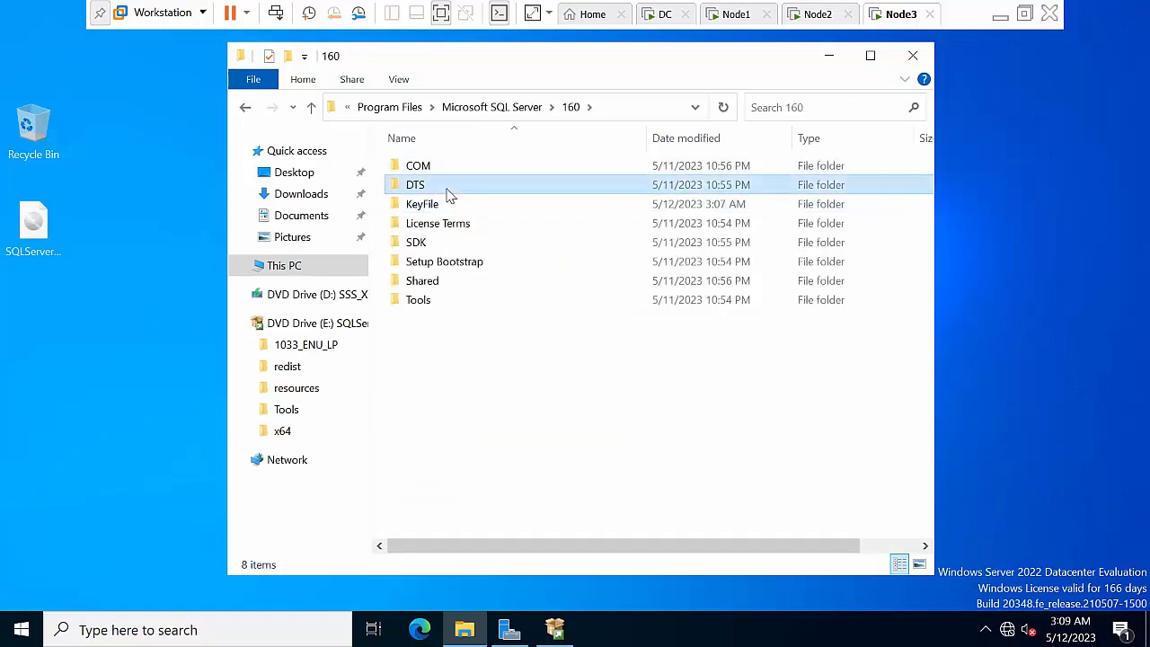
{"action": "double_click", "coordinate": [452, 181]}
{"action": "double_click", "coordinate": [452, 166]}
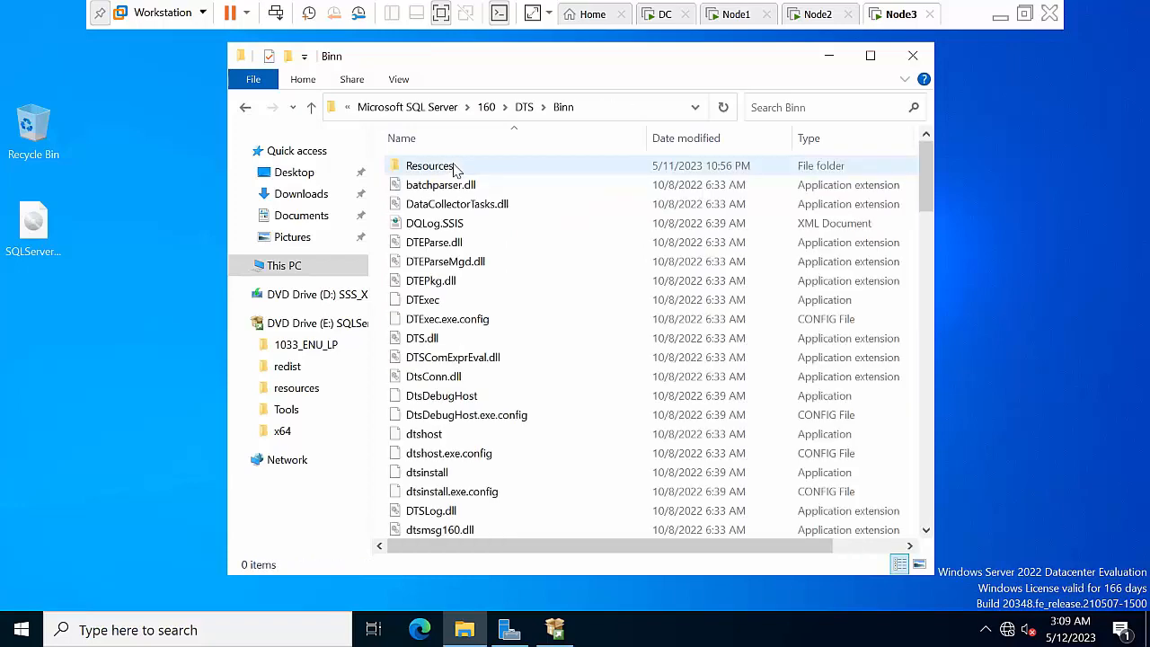
Sort Binn by name and copy the SSISScaleOutWorker certificate
{"action": "left_click", "coordinate": [472, 139]}
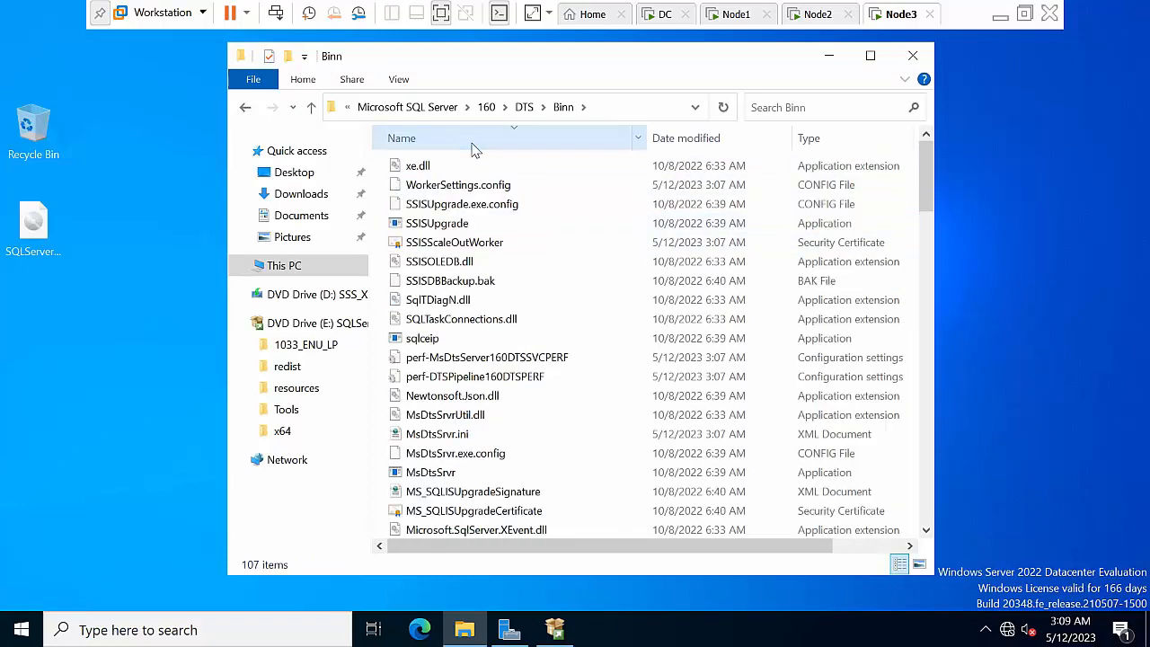
{"action": "left_click", "coordinate": [458, 242]}
{"action": "right_click", "coordinate": [460, 242]}
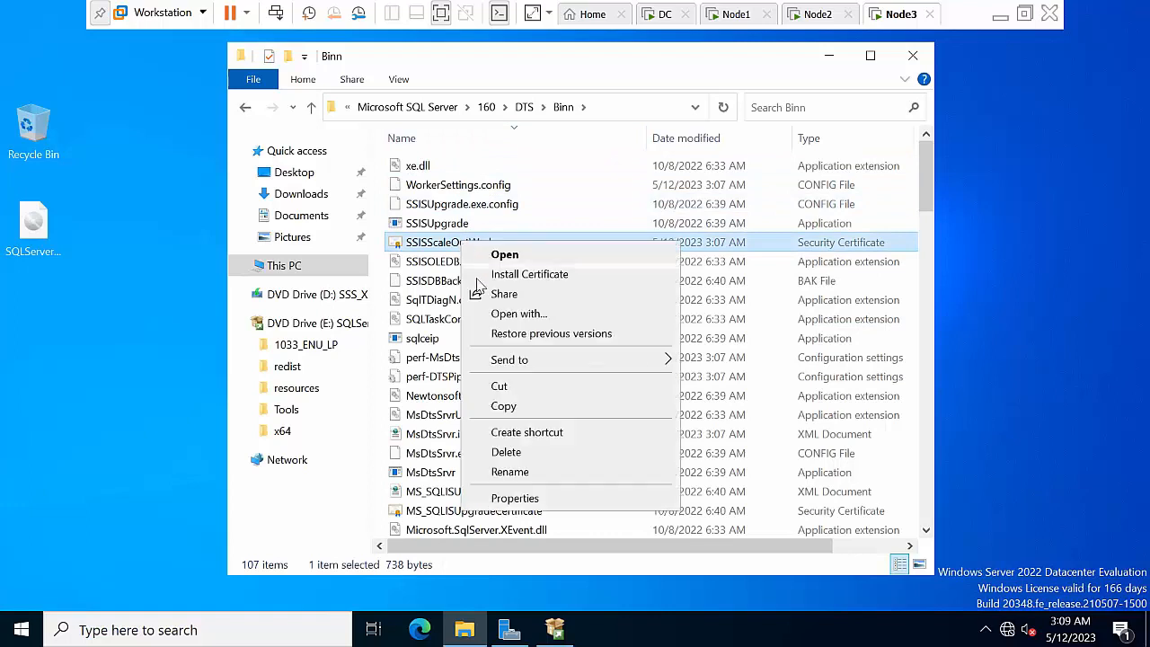
{"action": "left_click", "coordinate": [504, 406]}
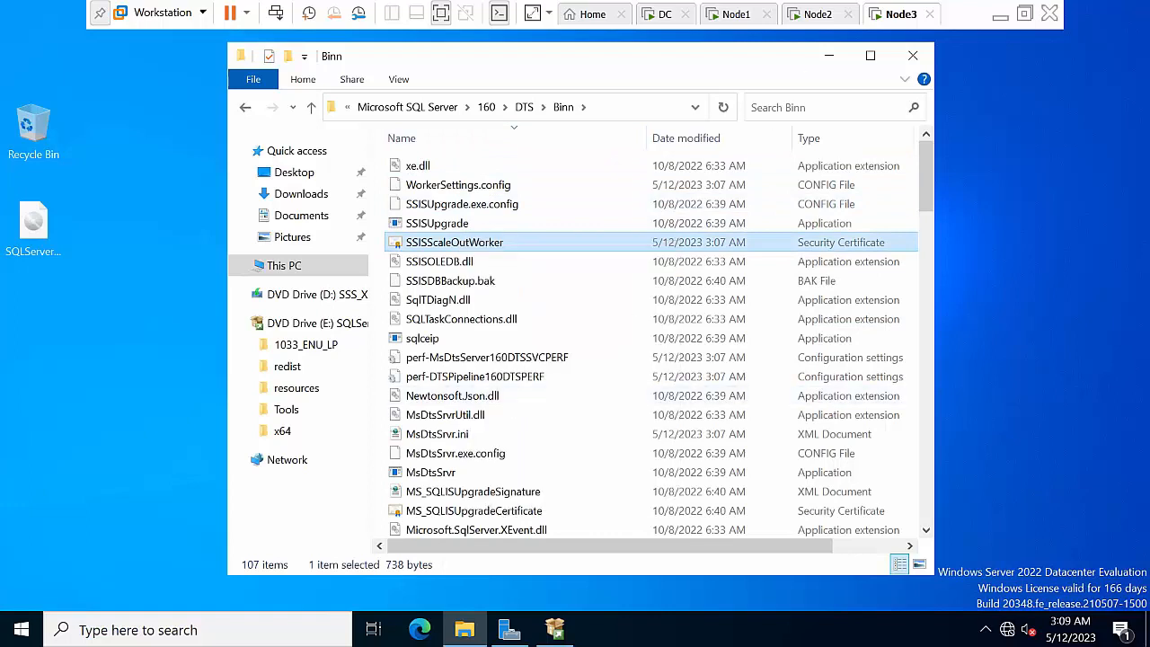
{"action": "right_click", "coordinate": [461, 245]}
{"action": "left_click", "coordinate": [504, 406]}
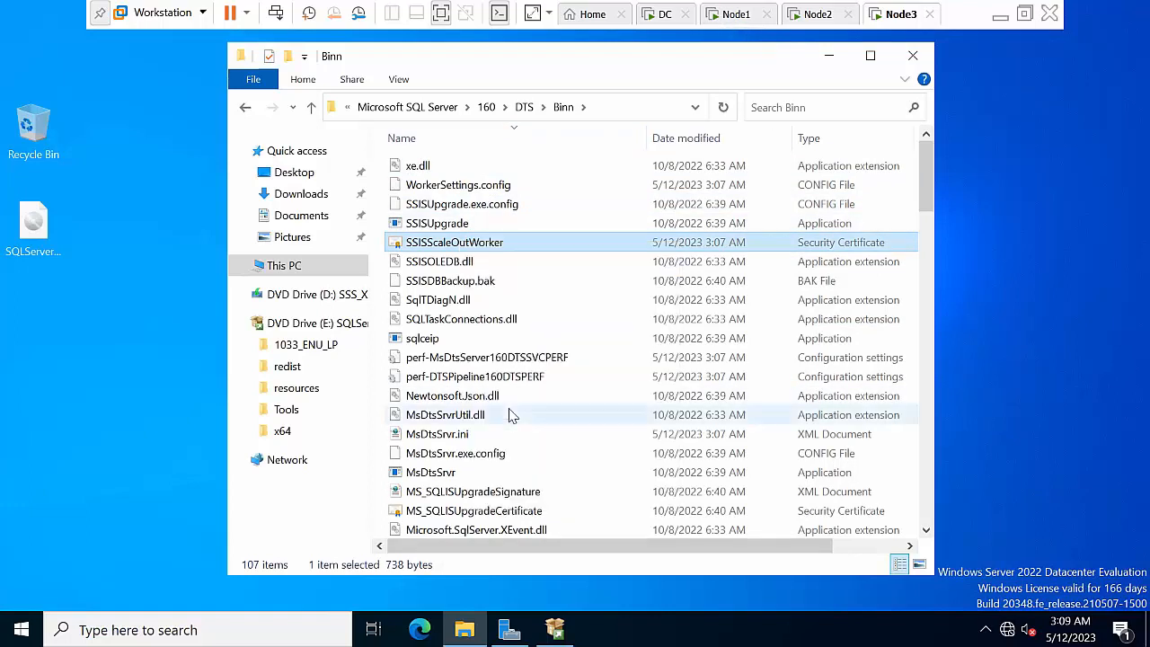
Paste the certificate onto Node3's desktop and copy it from there
{"action": "left_click", "coordinate": [828, 56]}
{"action": "right_click", "coordinate": [508, 220]}
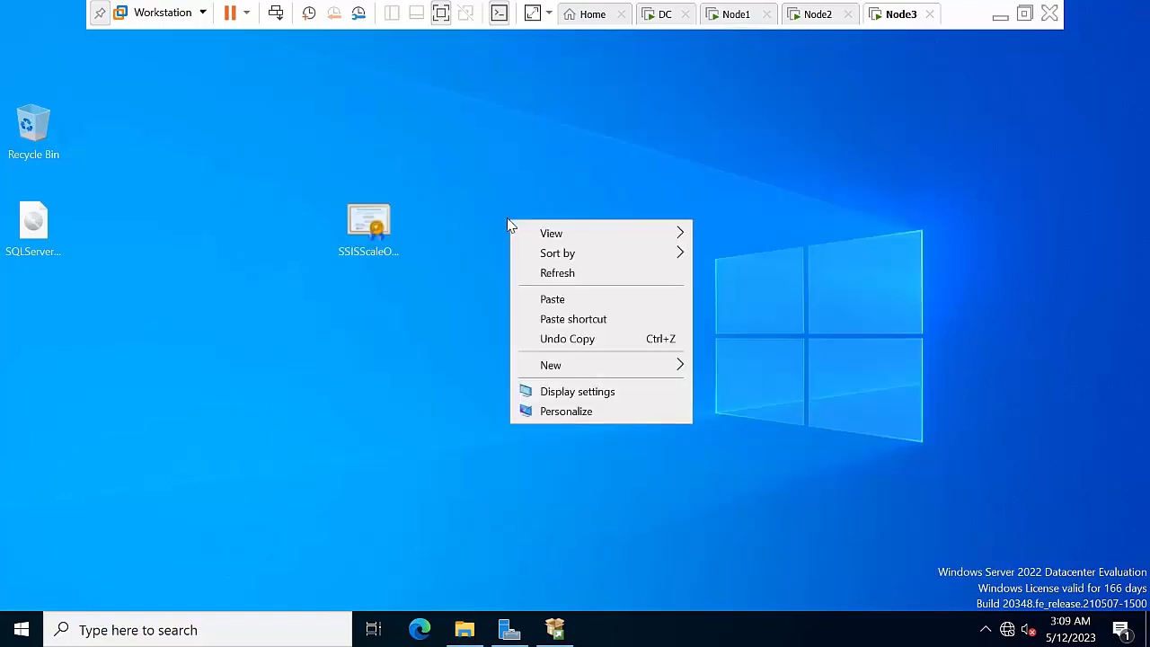
{"action": "left_click", "coordinate": [550, 300]}
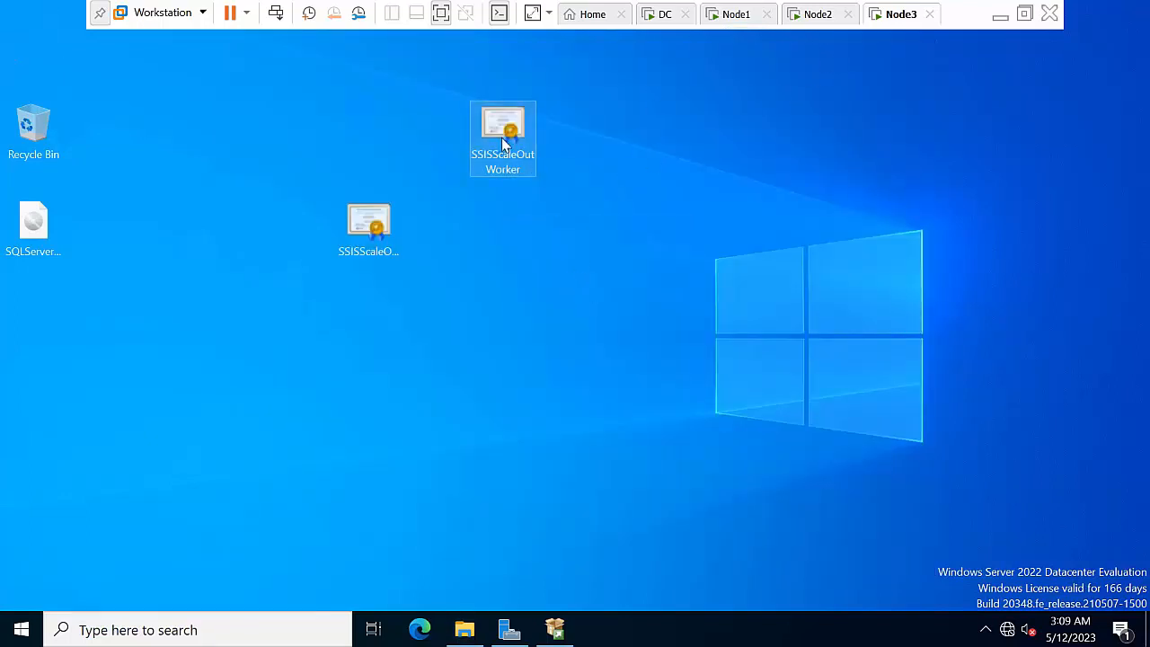
{"action": "right_click", "coordinate": [501, 137]}
{"action": "left_click", "coordinate": [557, 331]}
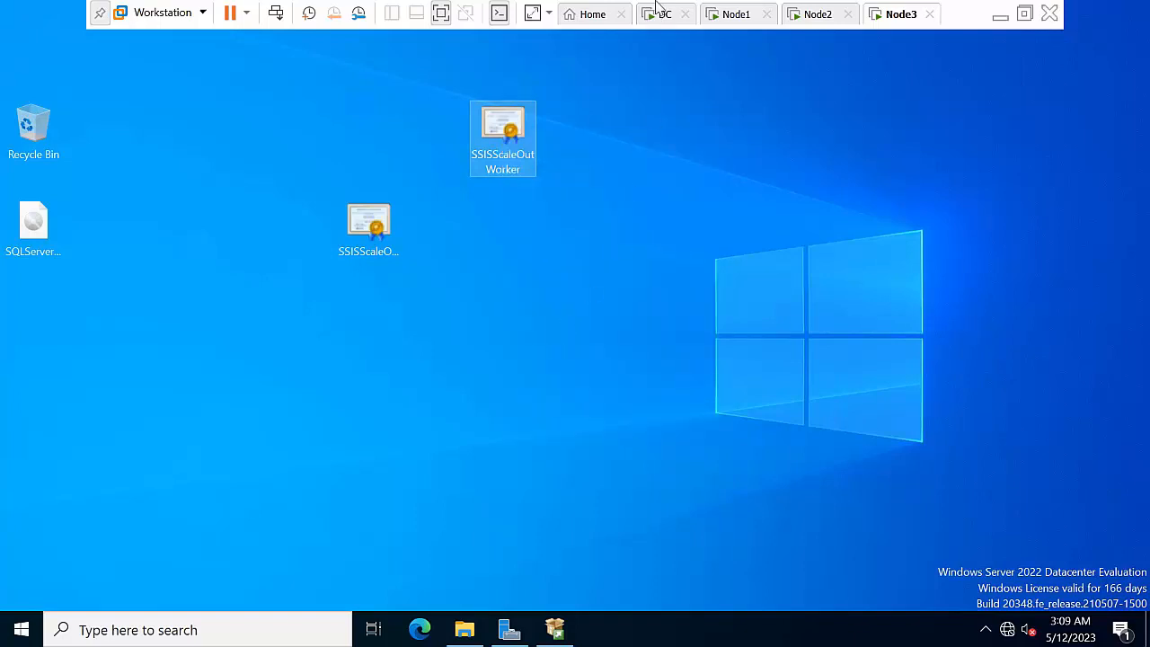
{"action": "left_click", "coordinate": [736, 16]}
On Node1, create a new desktop folder and name it Node3
{"action": "right_click", "coordinate": [566, 249]}
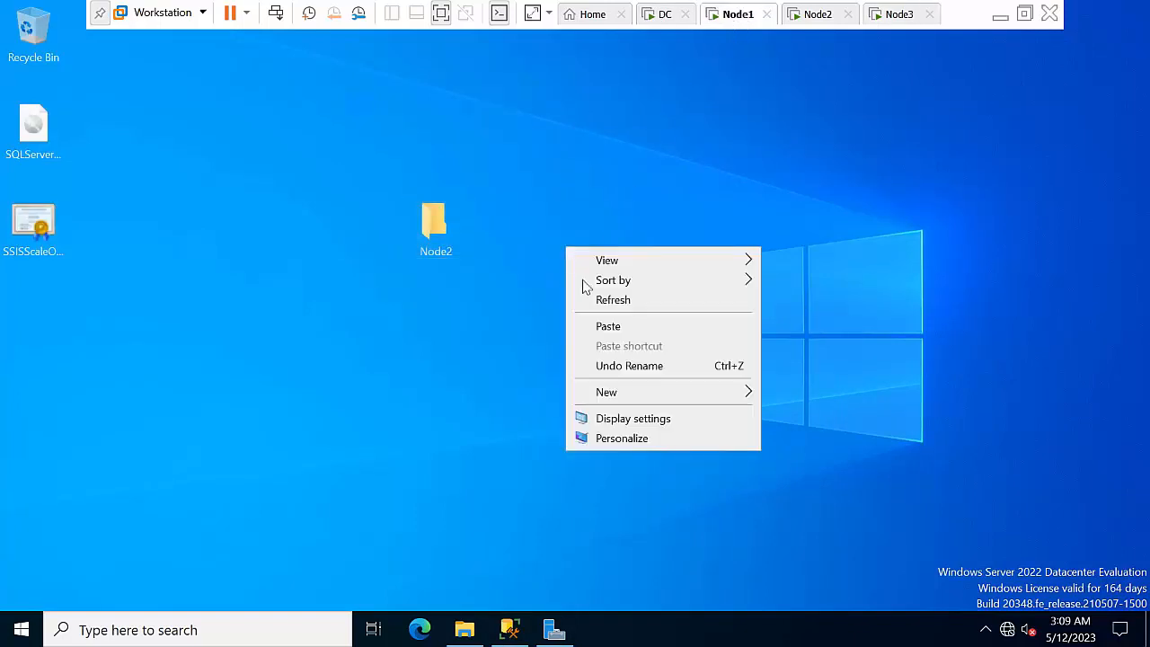
{"action": "mouse_move", "coordinate": [627, 393]}
{"action": "left_click", "coordinate": [811, 399]}
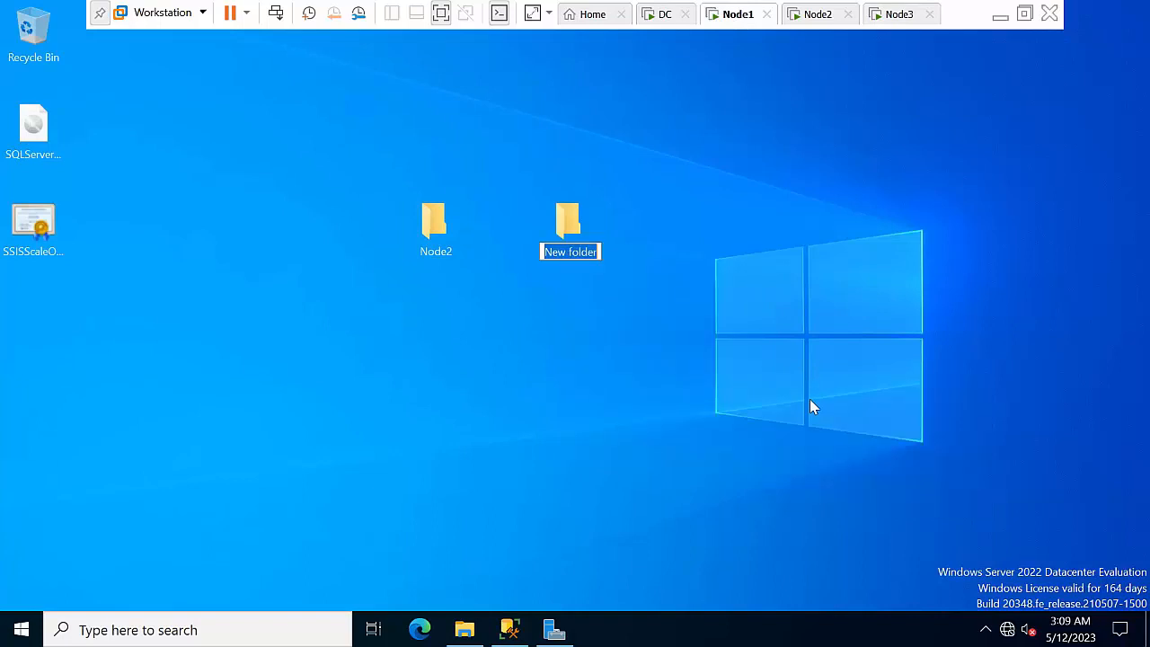
{"action": "type", "text": "Node2"}
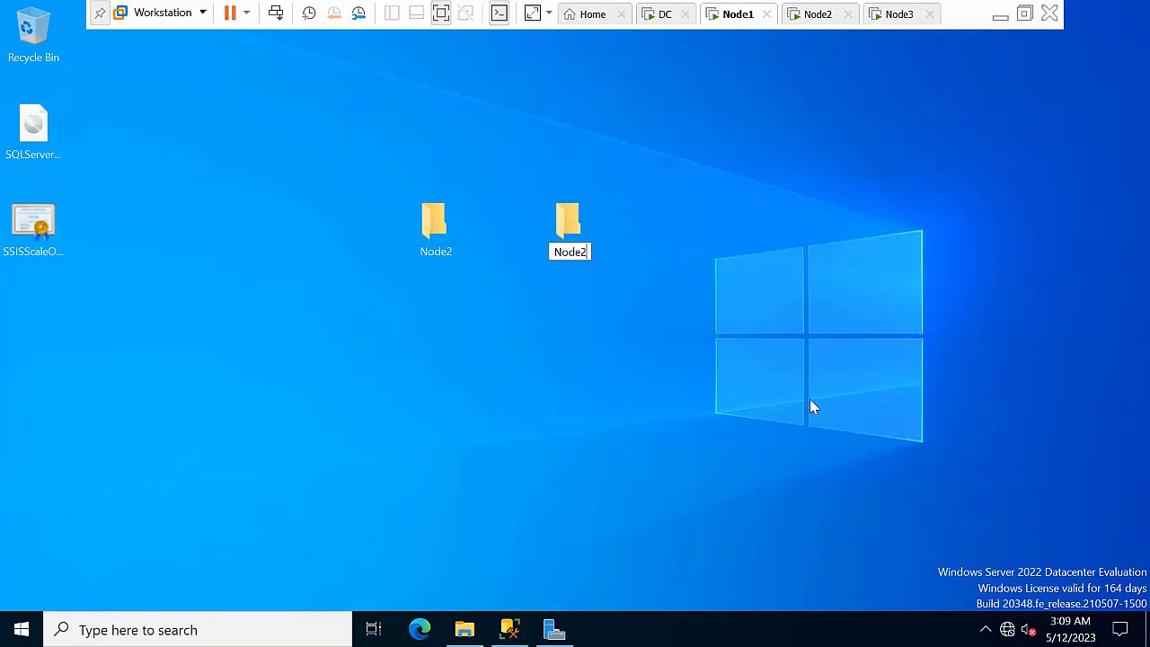
{"action": "key", "text": "Return"}
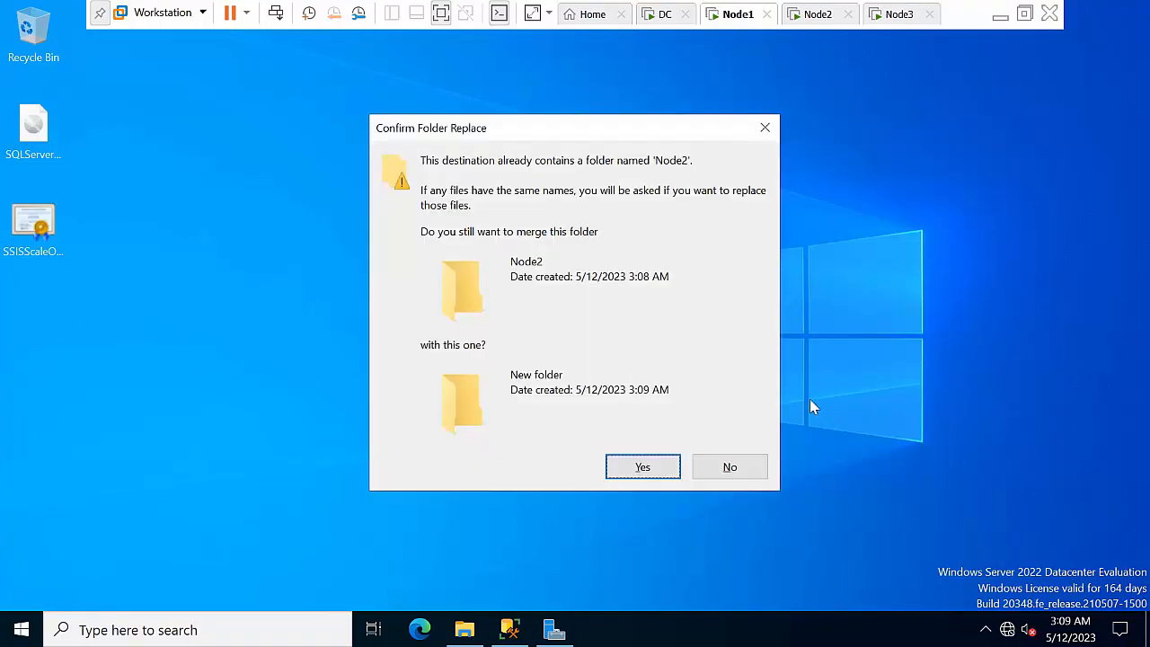
{"action": "left_click", "coordinate": [764, 127]}
{"action": "left_click", "coordinate": [564, 219]}
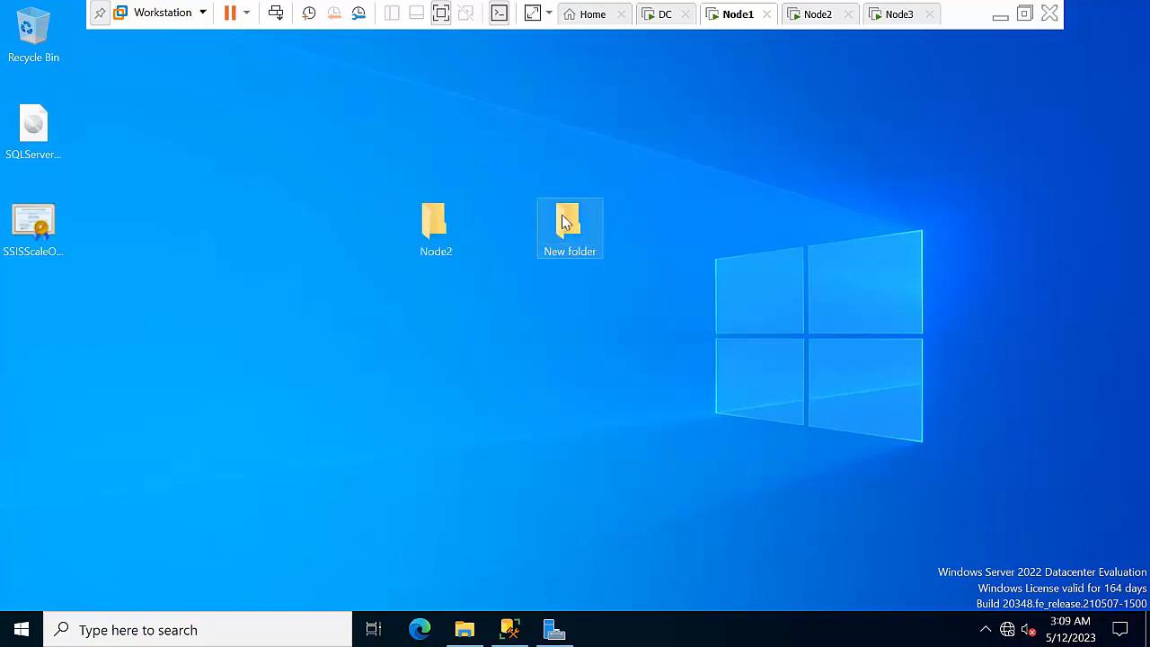
{"action": "right_click", "coordinate": [563, 216]}
{"action": "left_click", "coordinate": [618, 493]}
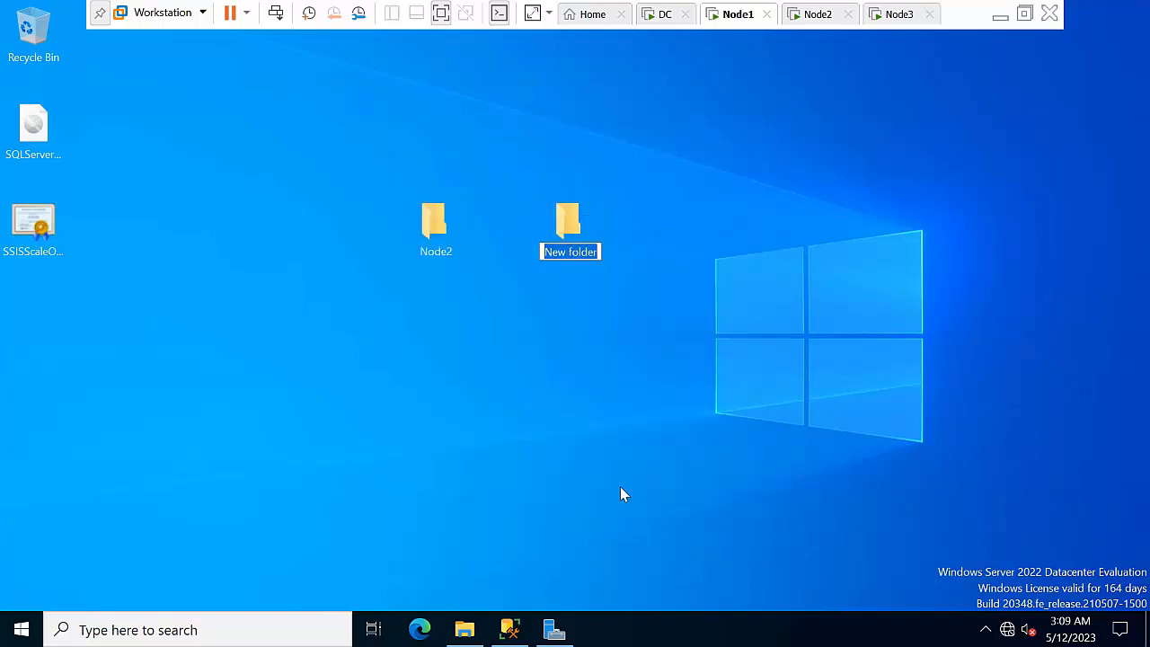
{"action": "type", "text": "Node3"}
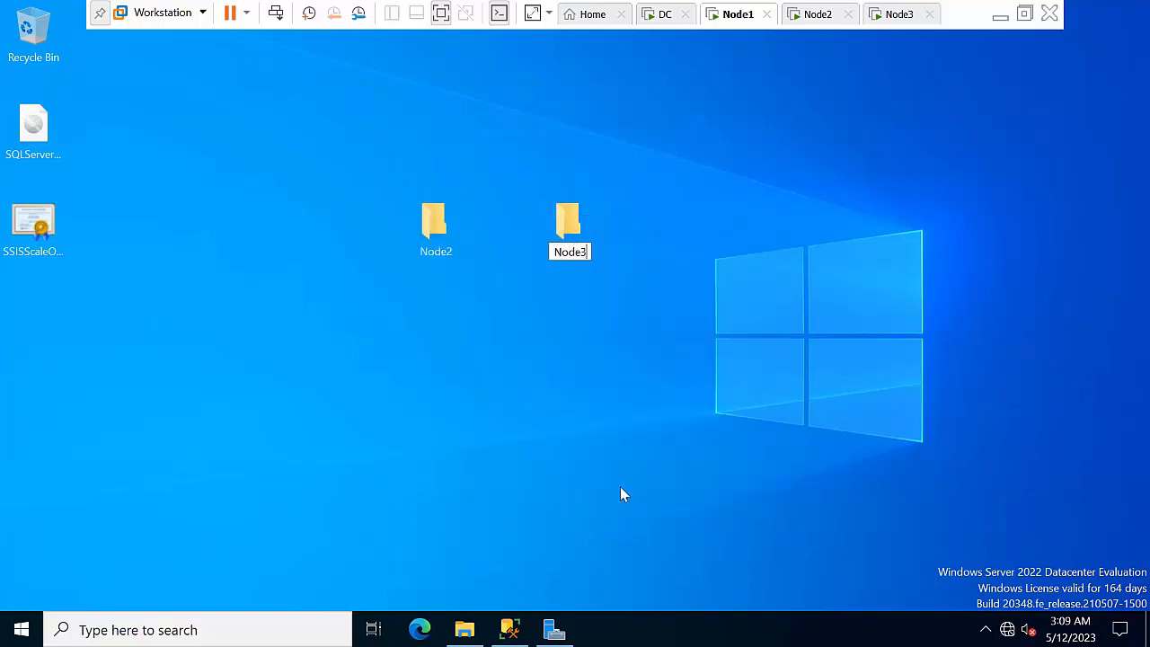
{"action": "key", "text": "Return"}
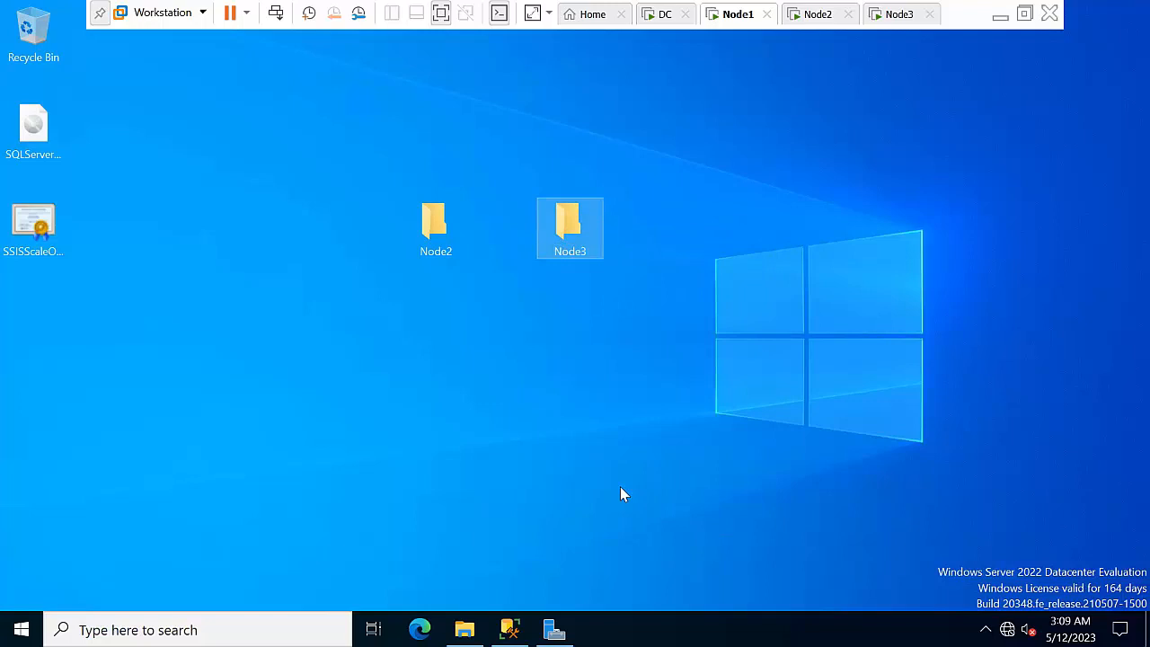
Paste the SSISScaleOutWorker certificate into the Node3 folder and close it
{"action": "double_click", "coordinate": [570, 228]}
{"action": "key", "text": "ctrl+v"}
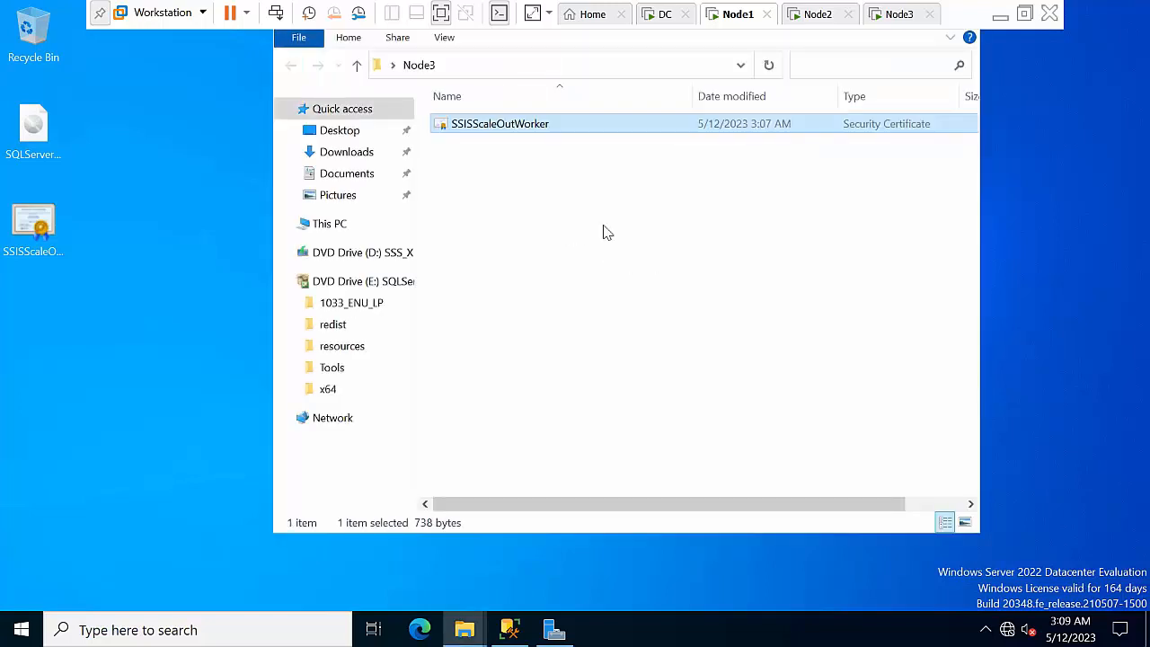
{"action": "left_click", "coordinate": [300, 37]}
{"action": "left_click", "coordinate": [326, 228]}
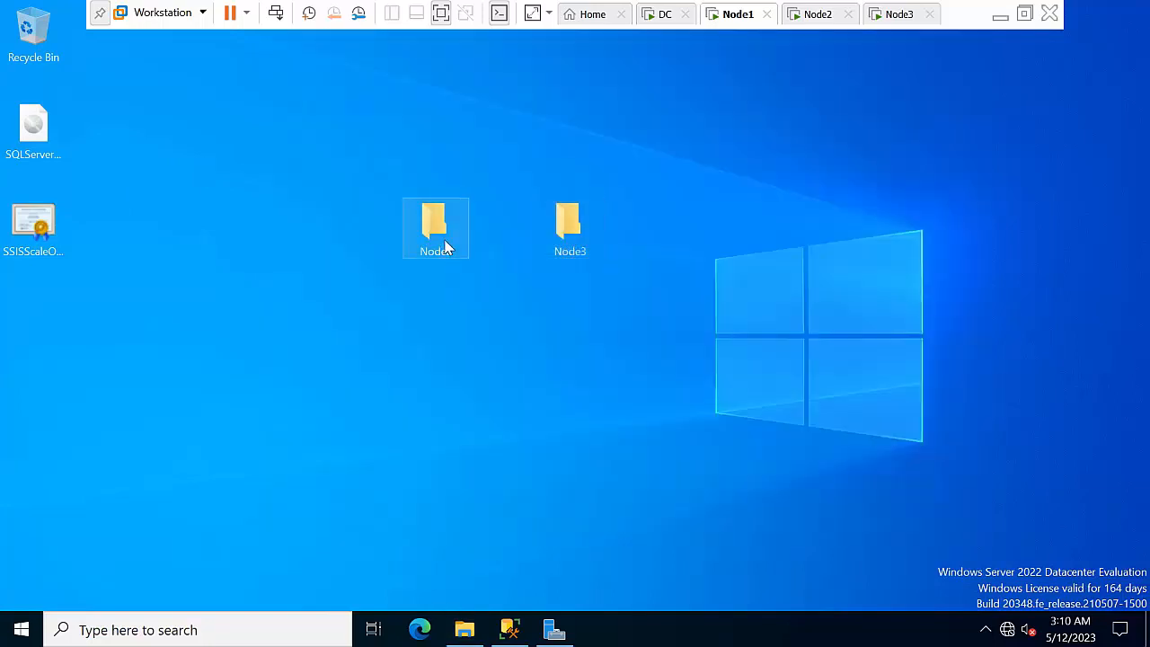
Install the Node2 folder's SSISScaleOutWorker certificate into the Trusted Root Certification Authorities store and finish the wizard
{"action": "double_click", "coordinate": [566, 226]}
{"action": "right_click", "coordinate": [515, 149]}
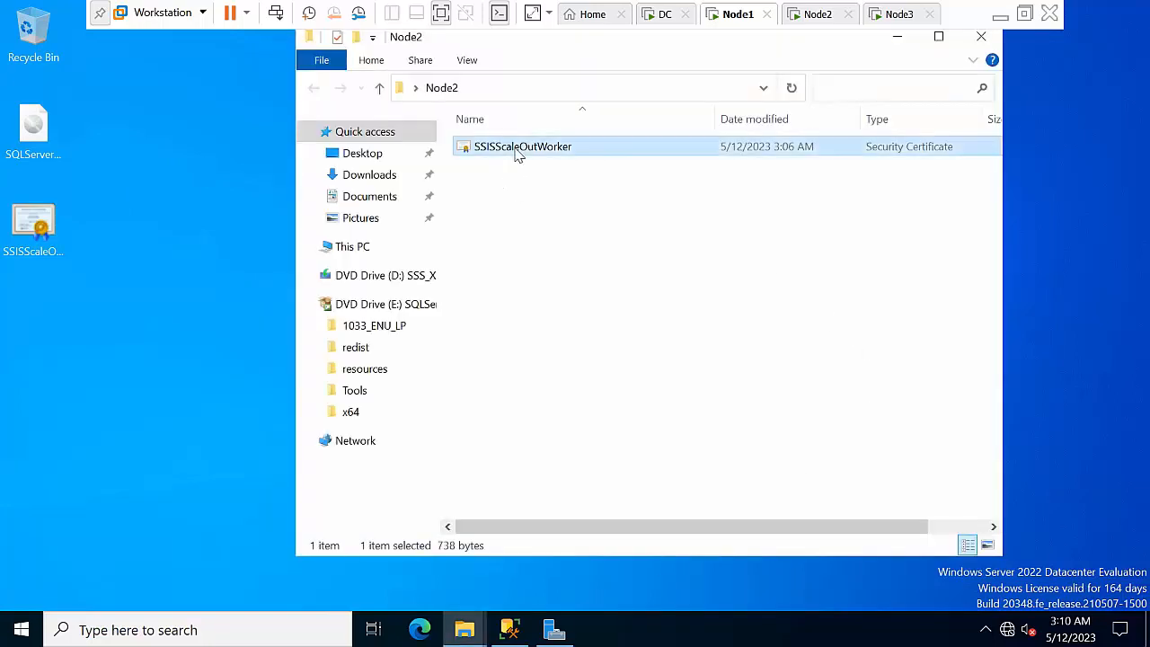
{"action": "left_click", "coordinate": [586, 184]}
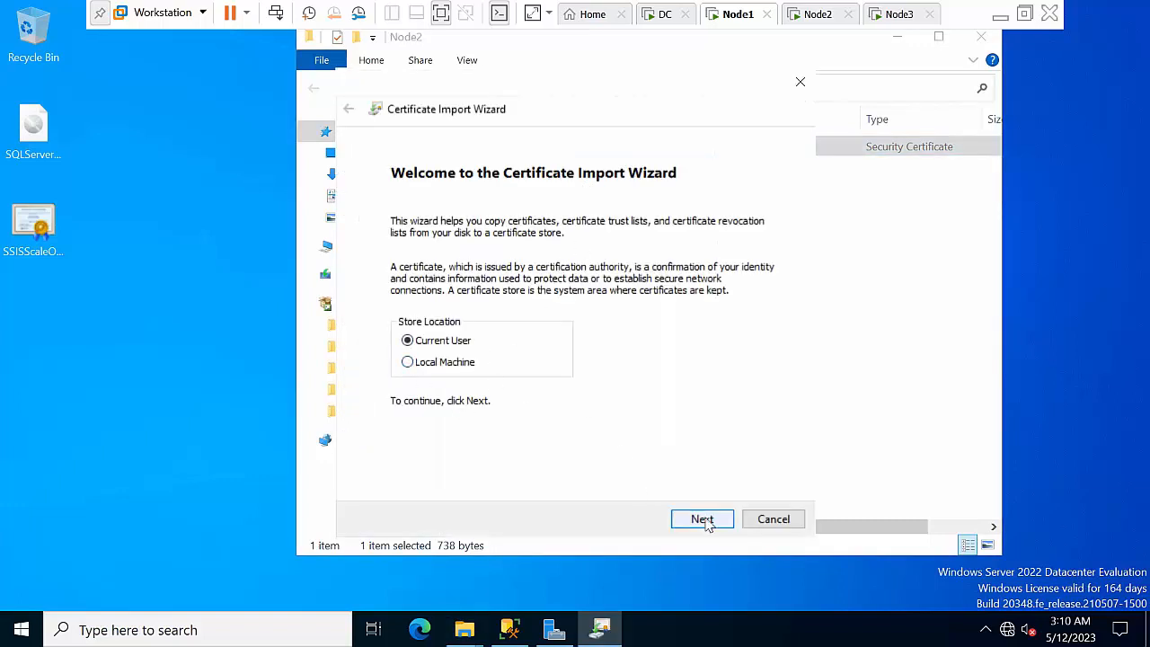
{"action": "left_click", "coordinate": [703, 518]}
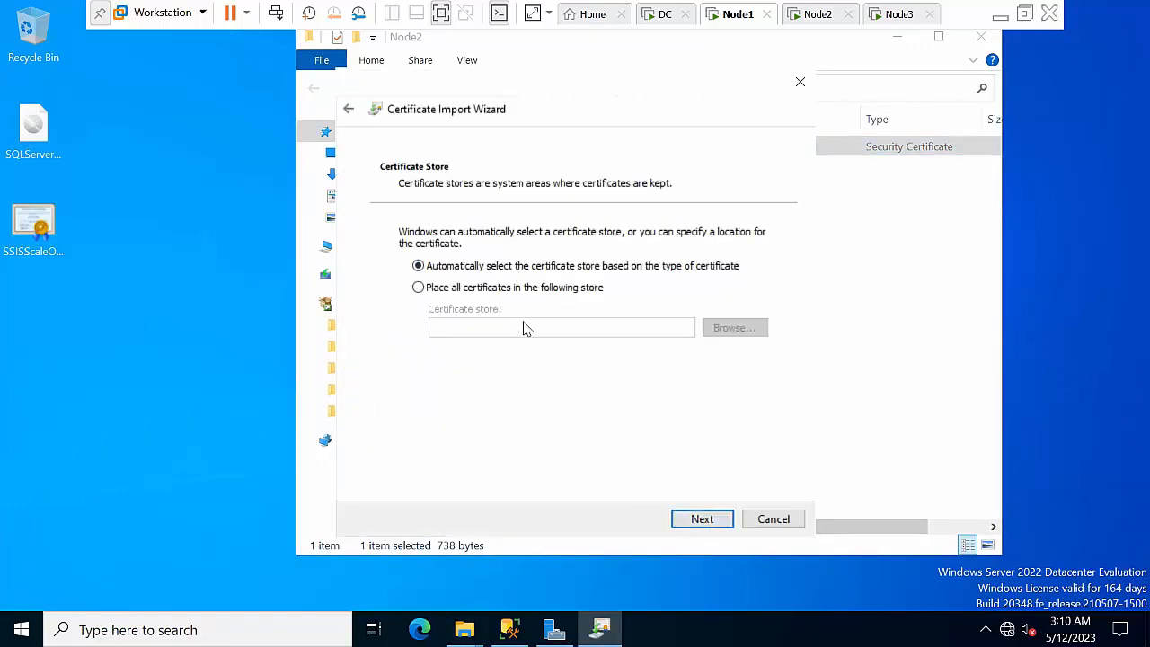
{"action": "left_click", "coordinate": [456, 290]}
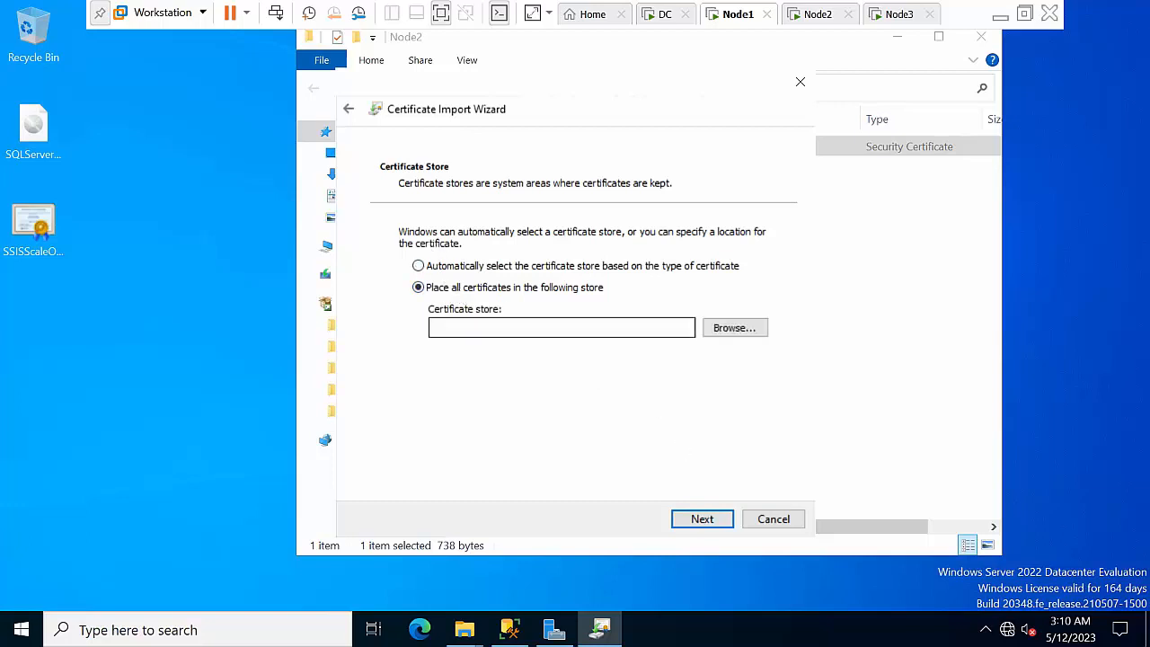
{"action": "left_click", "coordinate": [733, 329]}
{"action": "left_click", "coordinate": [429, 194]}
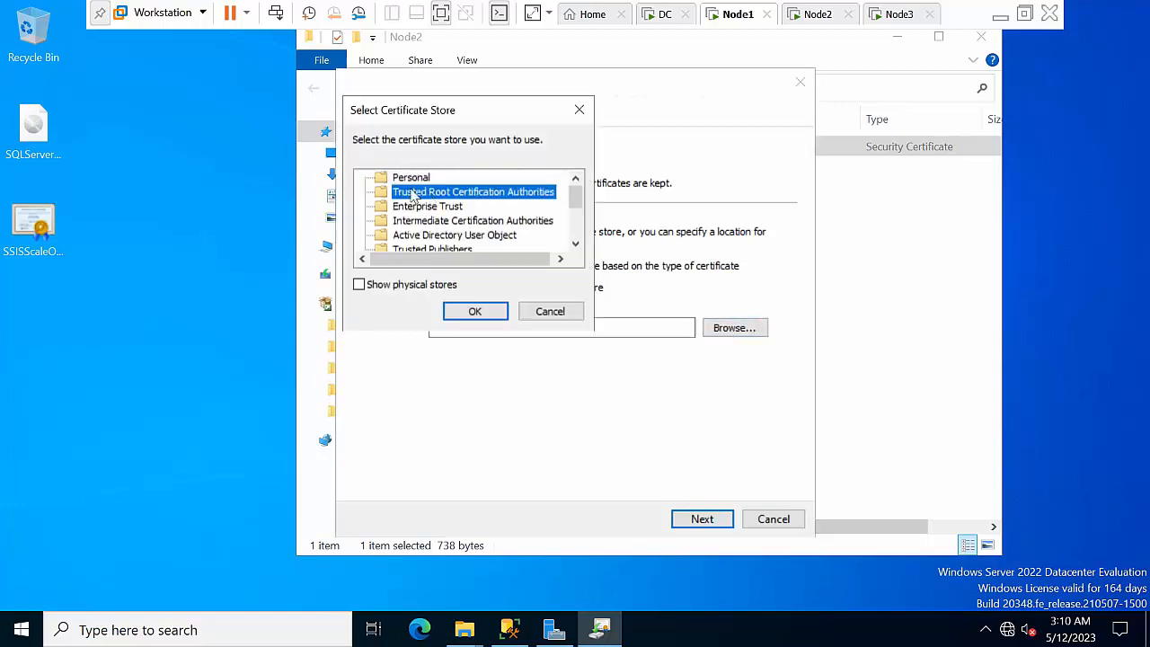
{"action": "left_click", "coordinate": [478, 314]}
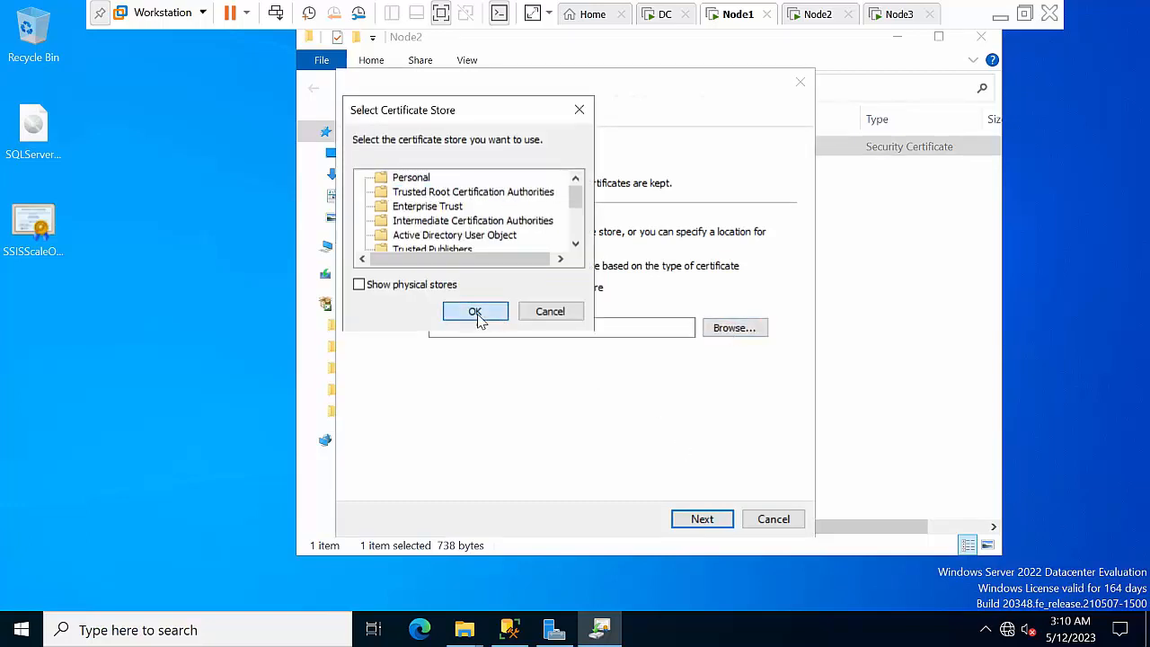
{"action": "left_click", "coordinate": [703, 518]}
{"action": "left_click", "coordinate": [699, 519]}
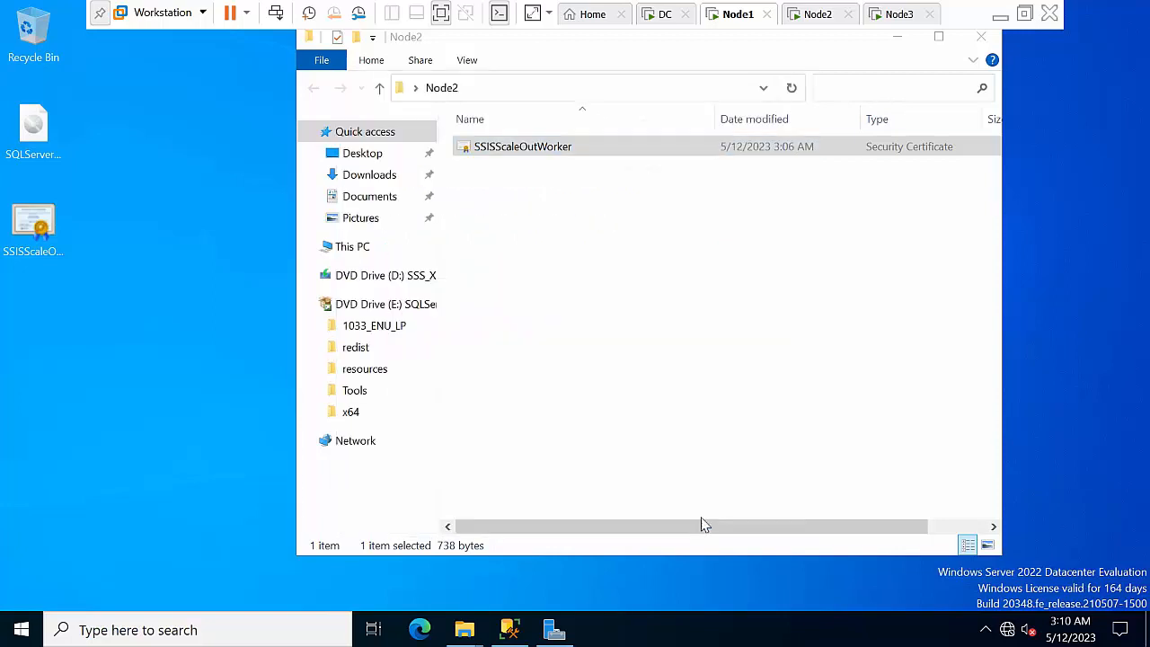
{"action": "right_click", "coordinate": [630, 358]}
{"action": "left_click", "coordinate": [665, 423]}
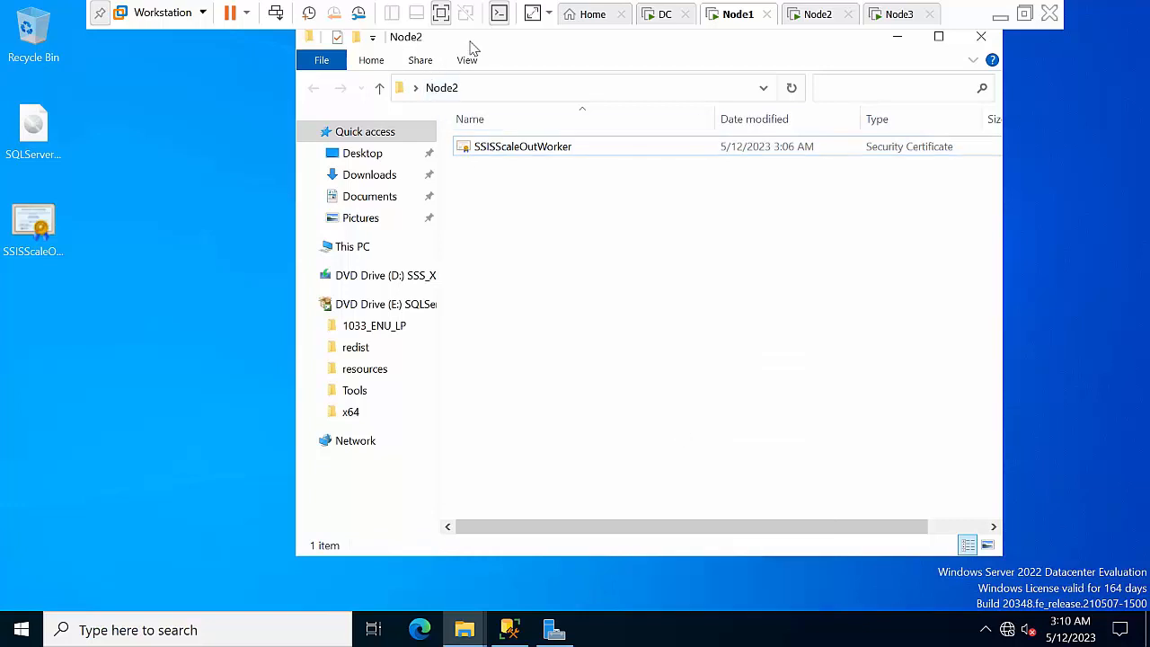
Move and minimize the Node2 folder window, refreshing Node1's desktop
{"action": "left_click_drag", "start_coordinate": [471, 47], "coordinate": [442, 158]}
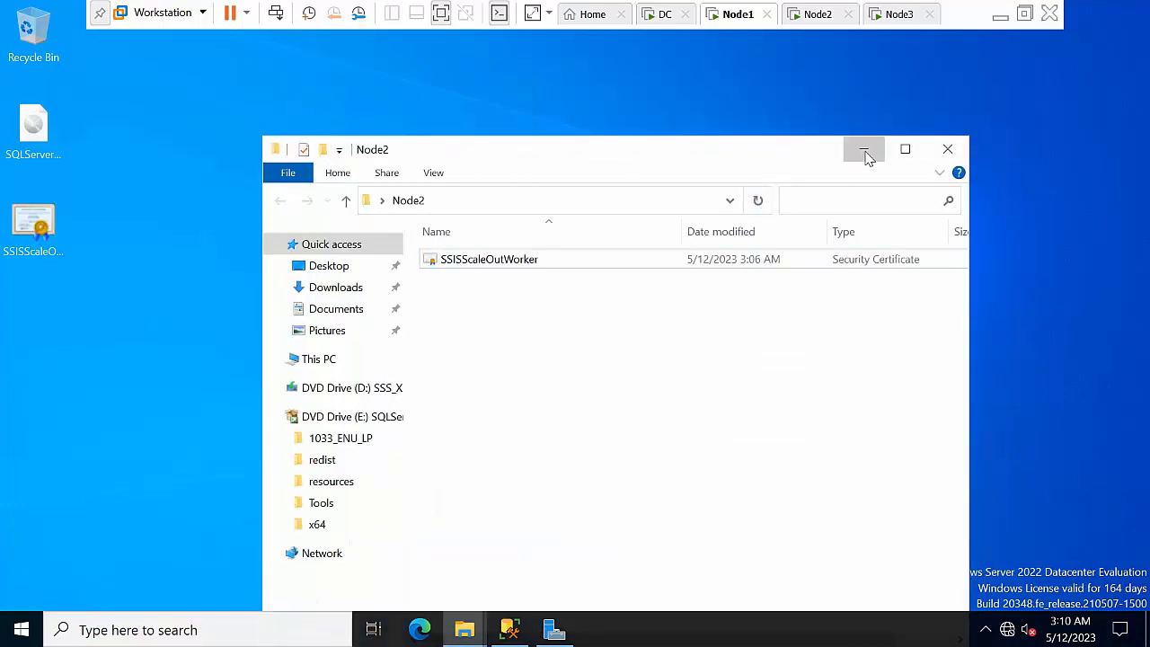
{"action": "left_click", "coordinate": [863, 149]}
{"action": "right_click", "coordinate": [688, 301]}
{"action": "left_click", "coordinate": [724, 347]}
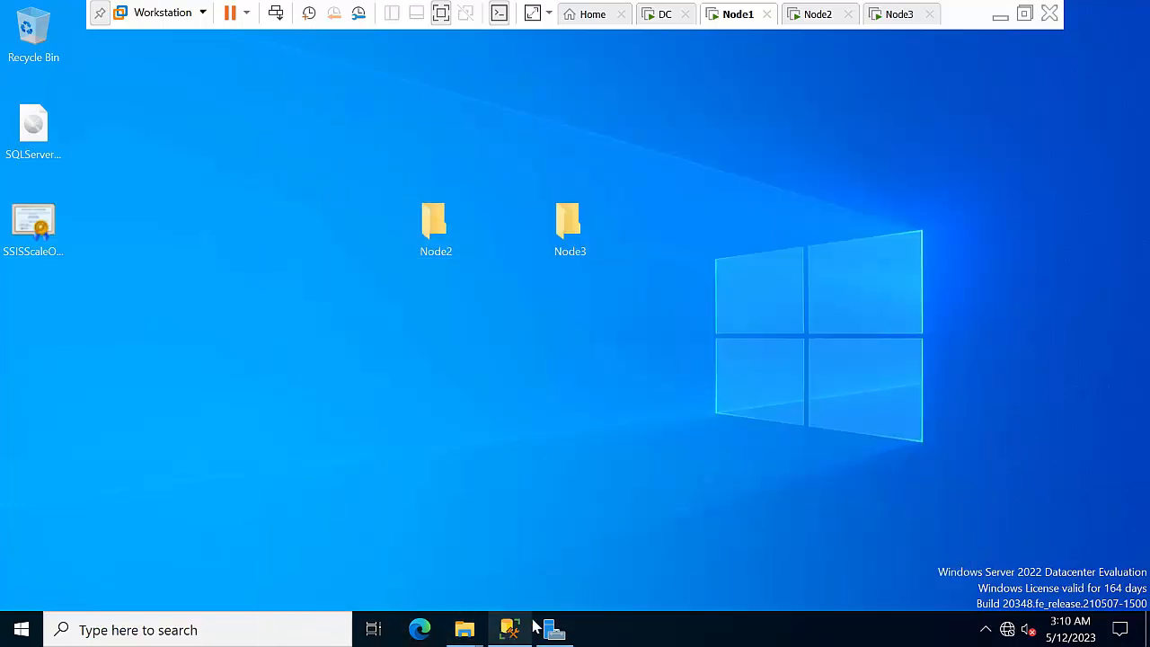
{"action": "double_click", "coordinate": [436, 238]}
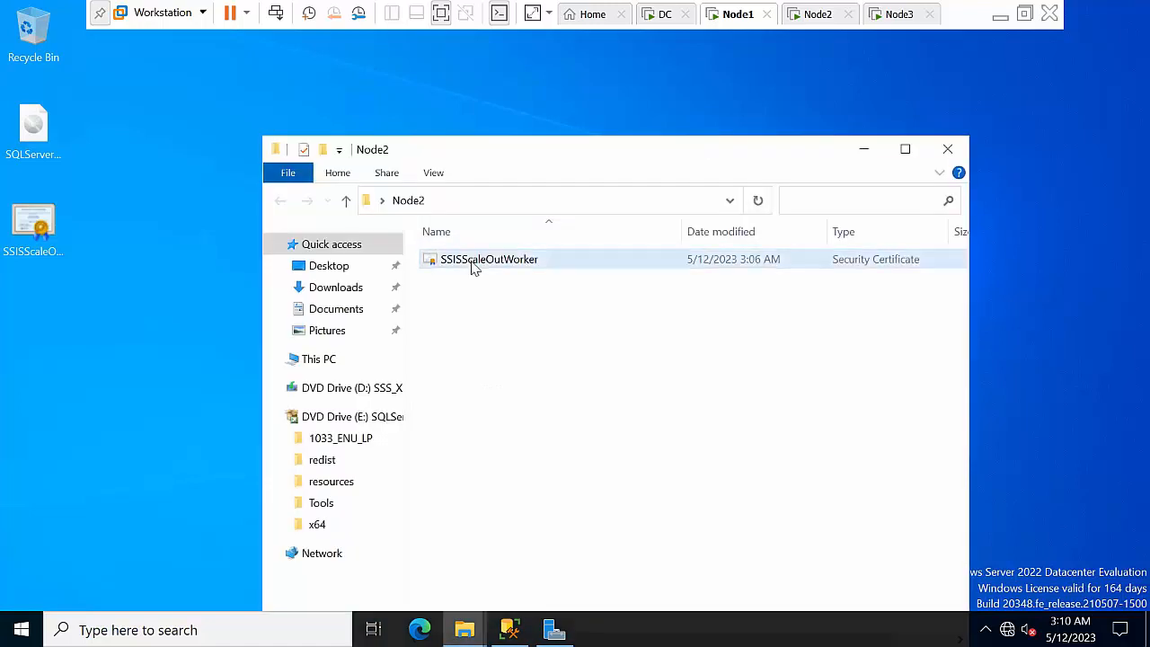
{"action": "left_click_drag", "start_coordinate": [759, 151], "coordinate": [495, 213]}
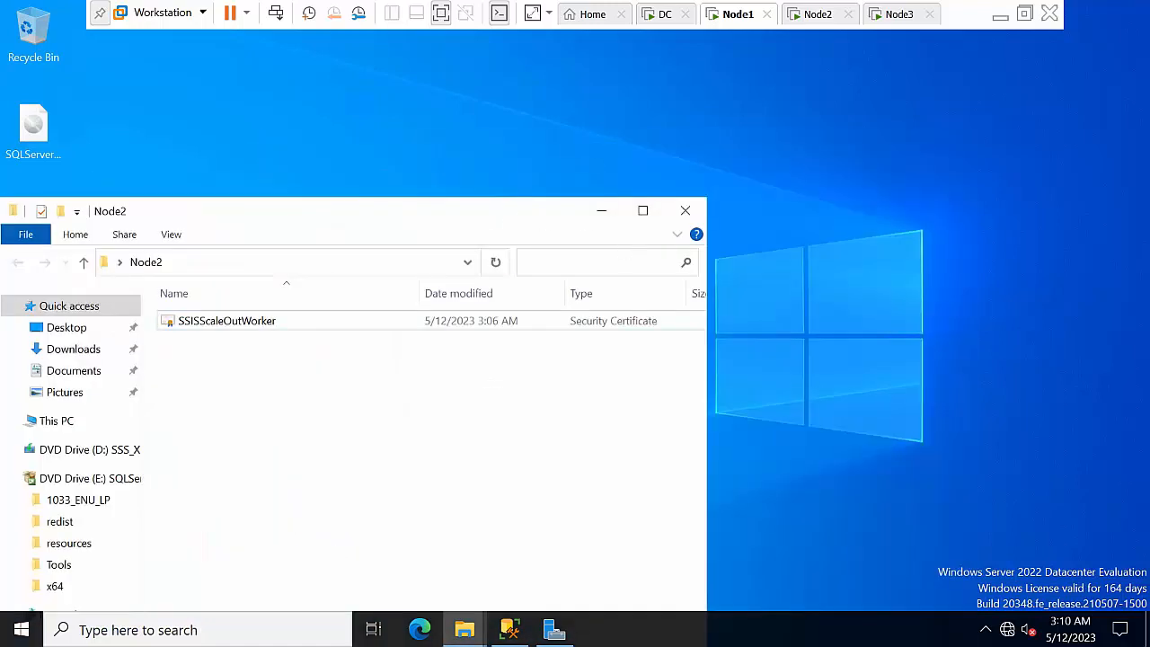
{"action": "left_click", "coordinate": [601, 210]}
{"action": "right_click", "coordinate": [835, 260]}
{"action": "left_click", "coordinate": [864, 308]}
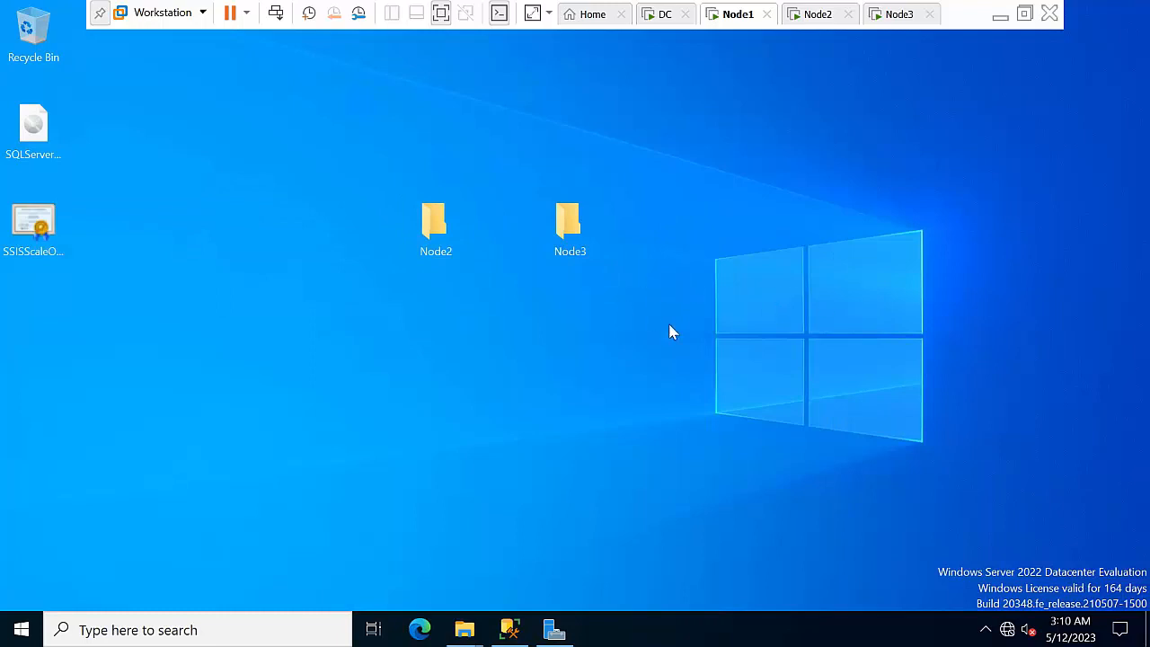
{"action": "right_click", "coordinate": [678, 249]}
{"action": "left_click", "coordinate": [730, 308]}
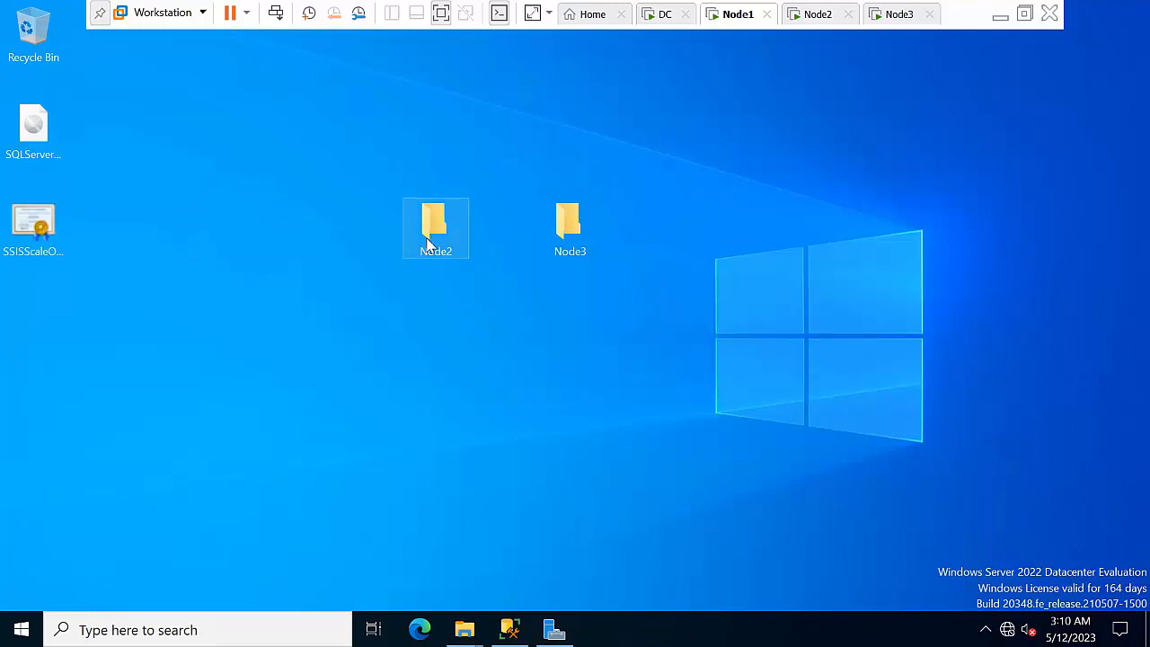
Accept the Security Warning to trust the 10.0.0.2 root certificate, acknowledge success, and close Node2
{"action": "double_click", "coordinate": [450, 227]}
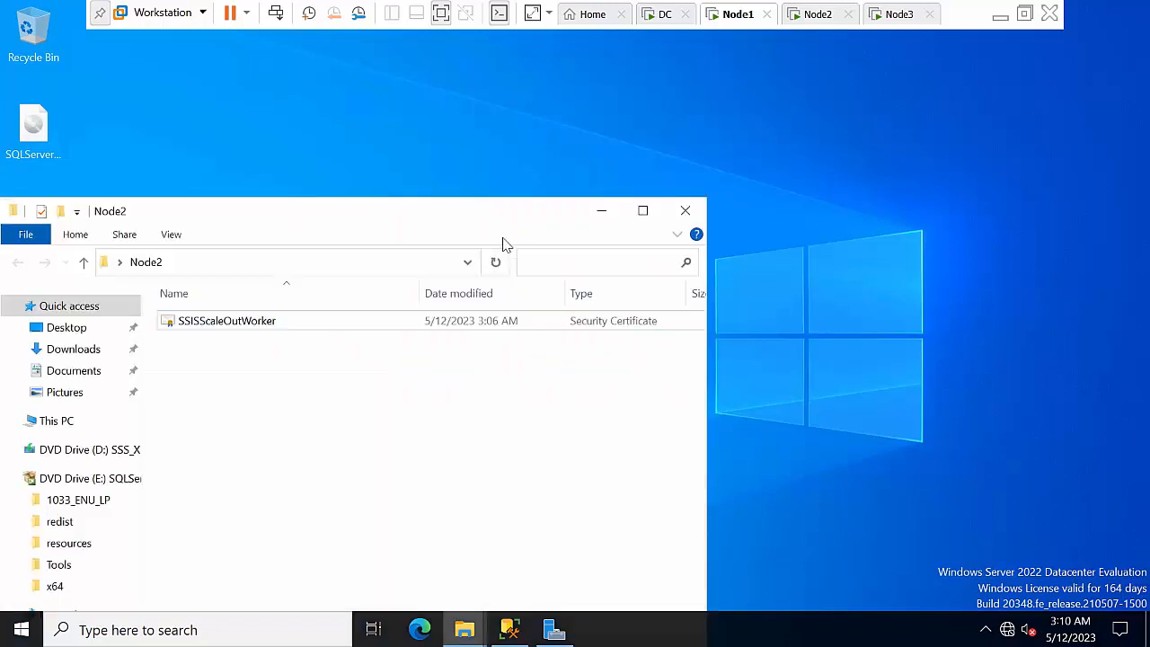
{"action": "left_click", "coordinate": [238, 320]}
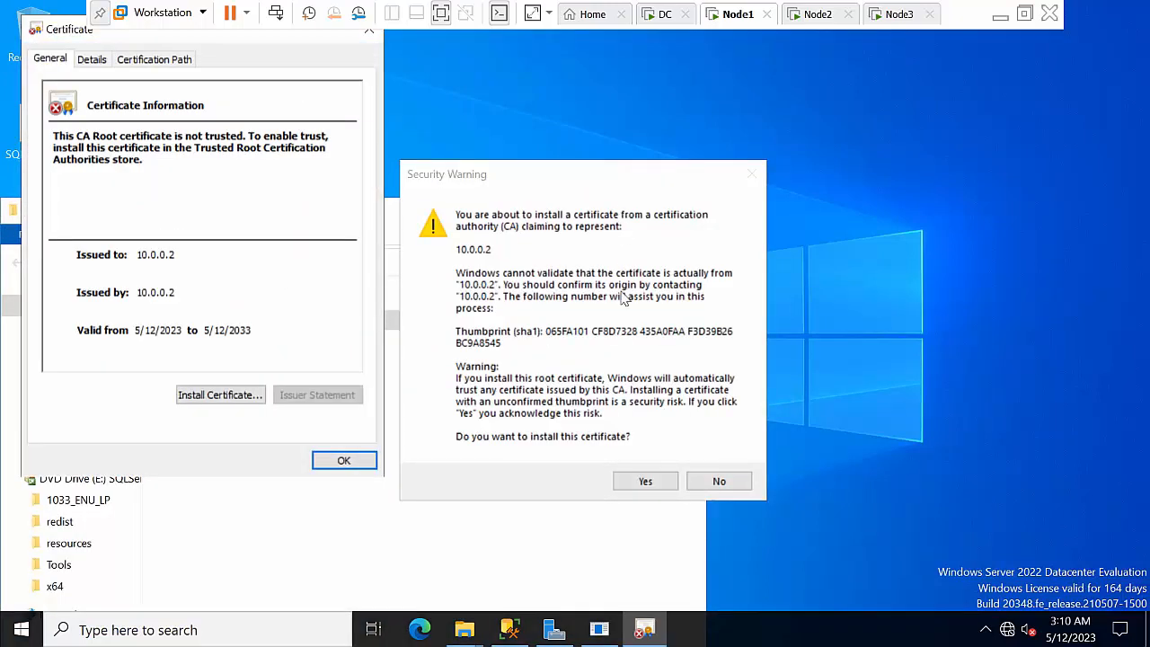
{"action": "left_click_drag", "start_coordinate": [77, 37], "coordinate": [59, 82]}
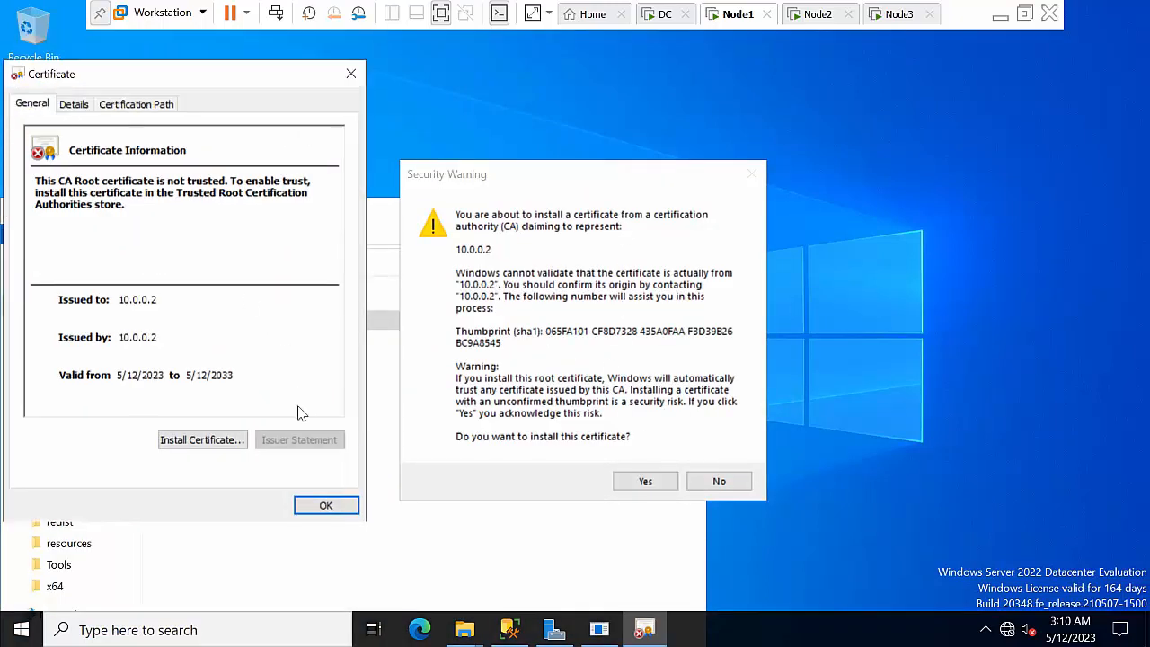
{"action": "left_click", "coordinate": [326, 505]}
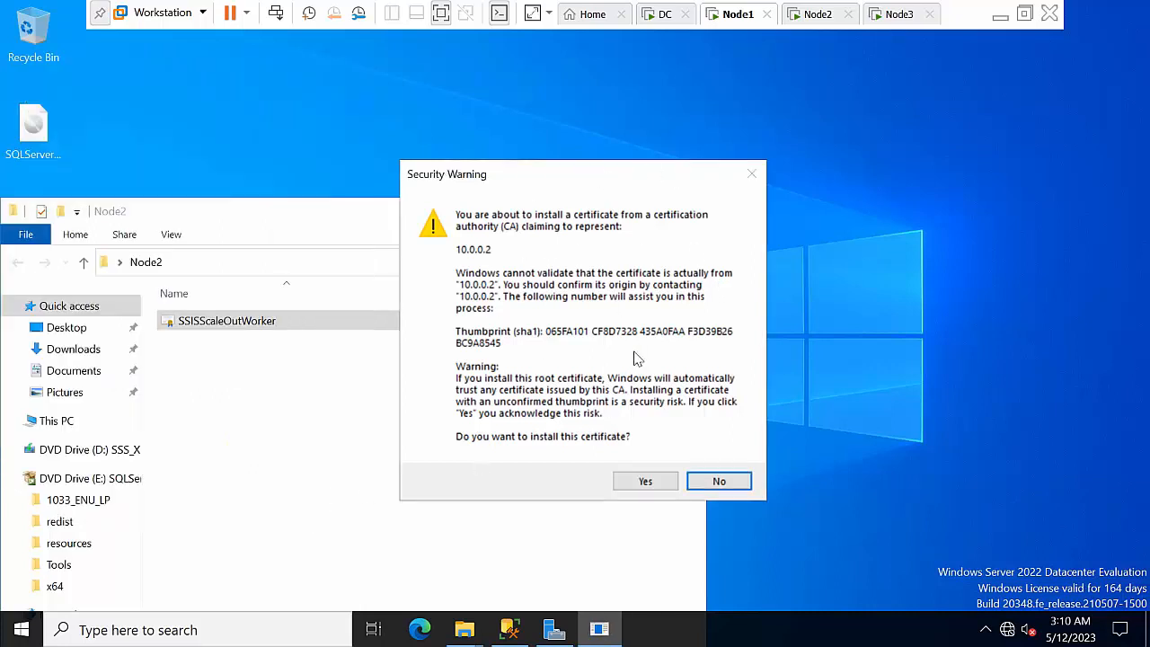
{"action": "left_click", "coordinate": [651, 484]}
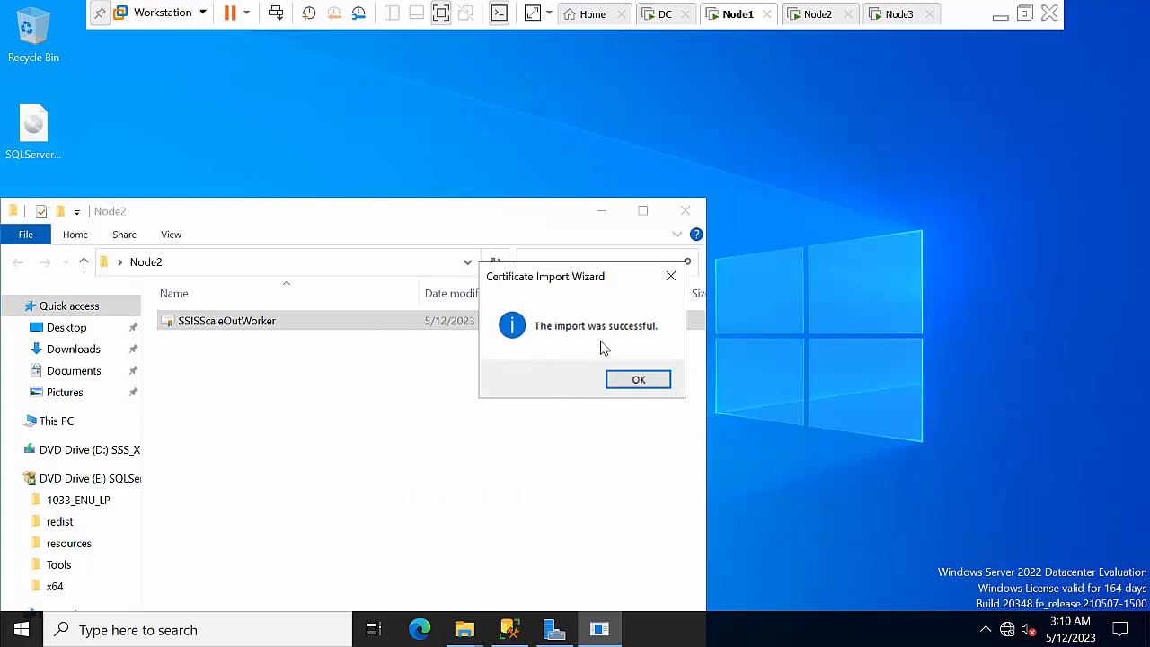
{"action": "left_click", "coordinate": [638, 381]}
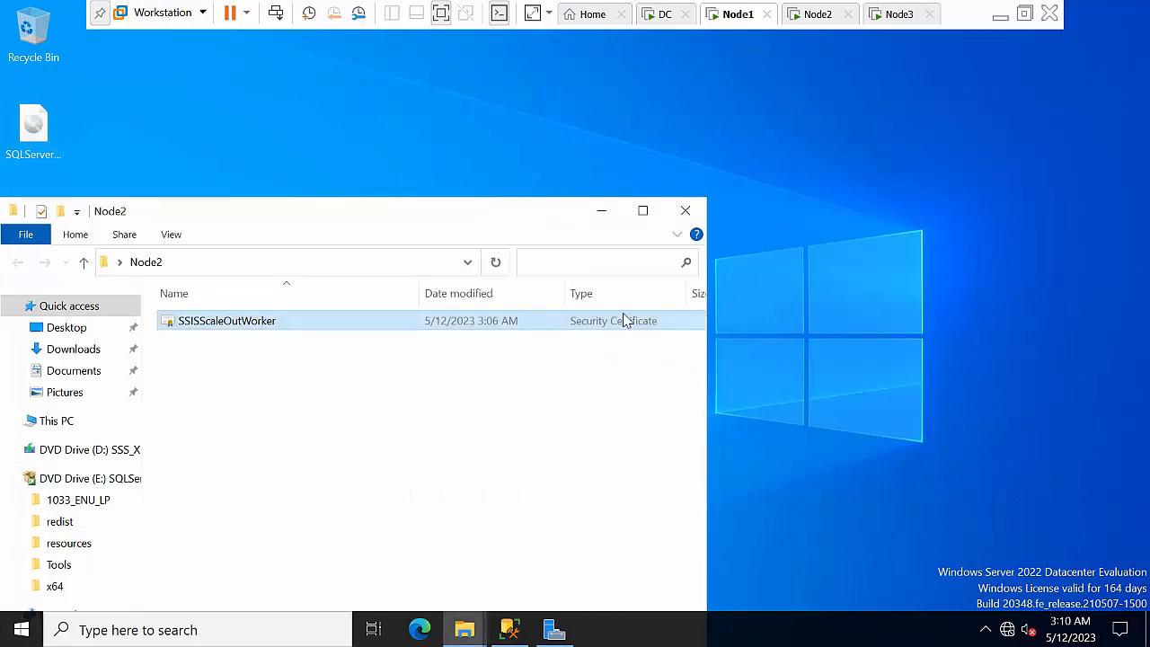
{"action": "left_click", "coordinate": [685, 210]}
Open the Node3 folder and start installing its SSISScaleOutWorker certificate
{"action": "left_click", "coordinate": [573, 232]}
{"action": "double_click", "coordinate": [573, 231]}
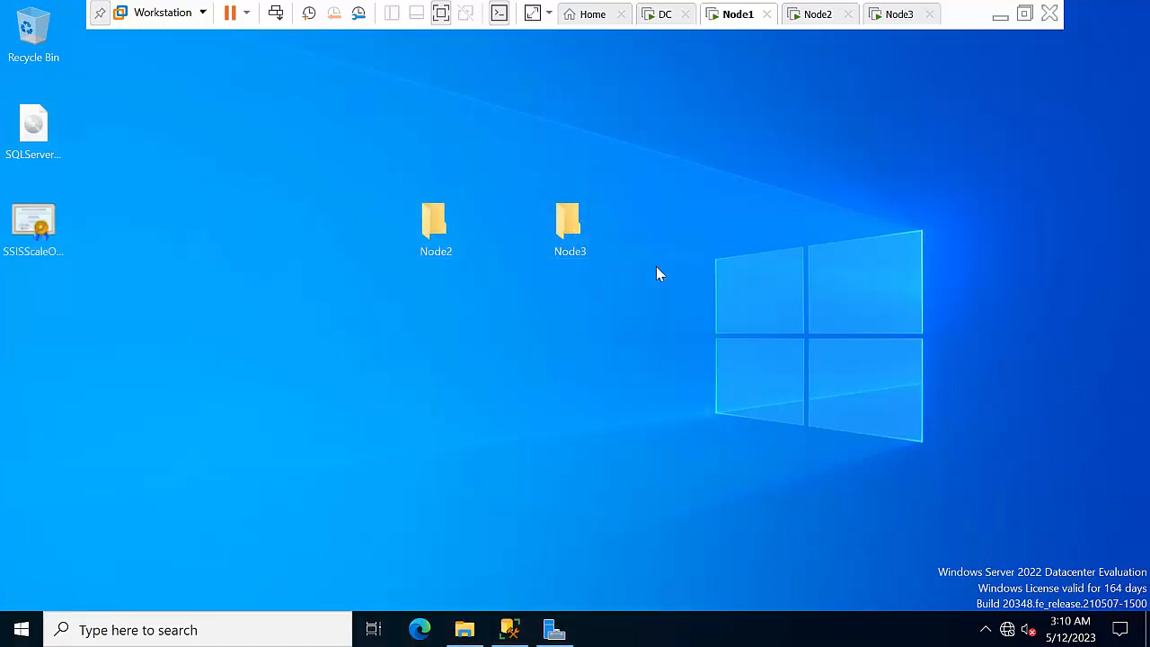
{"action": "left_click", "coordinate": [272, 199]}
{"action": "right_click", "coordinate": [272, 200]}
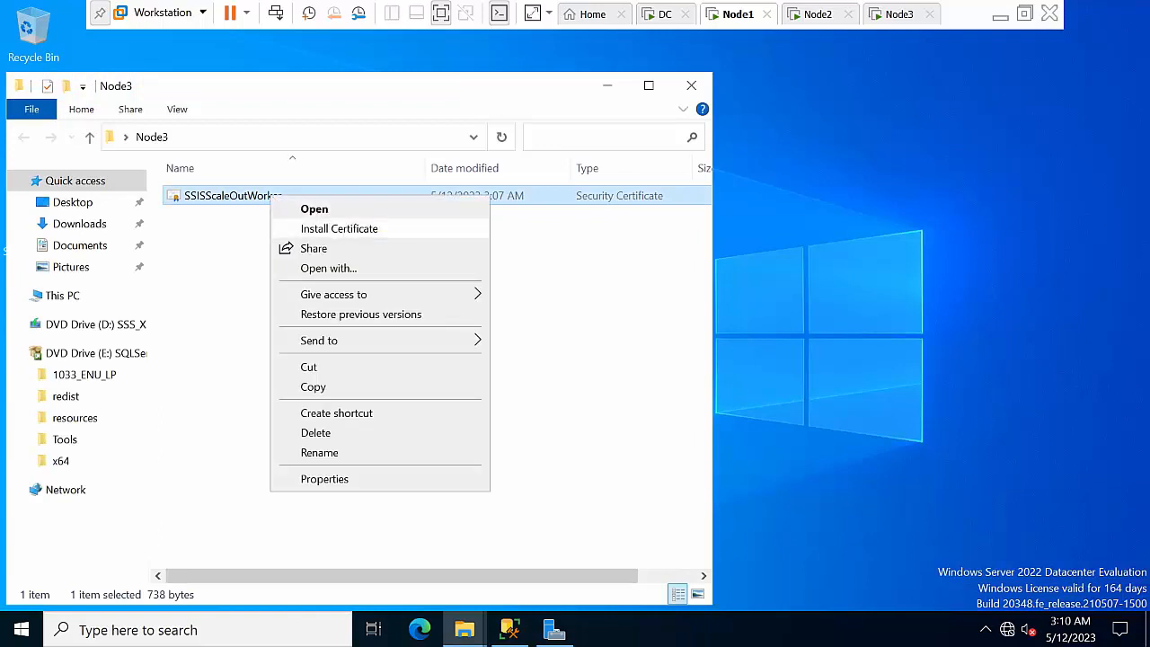
{"action": "left_click", "coordinate": [345, 232]}
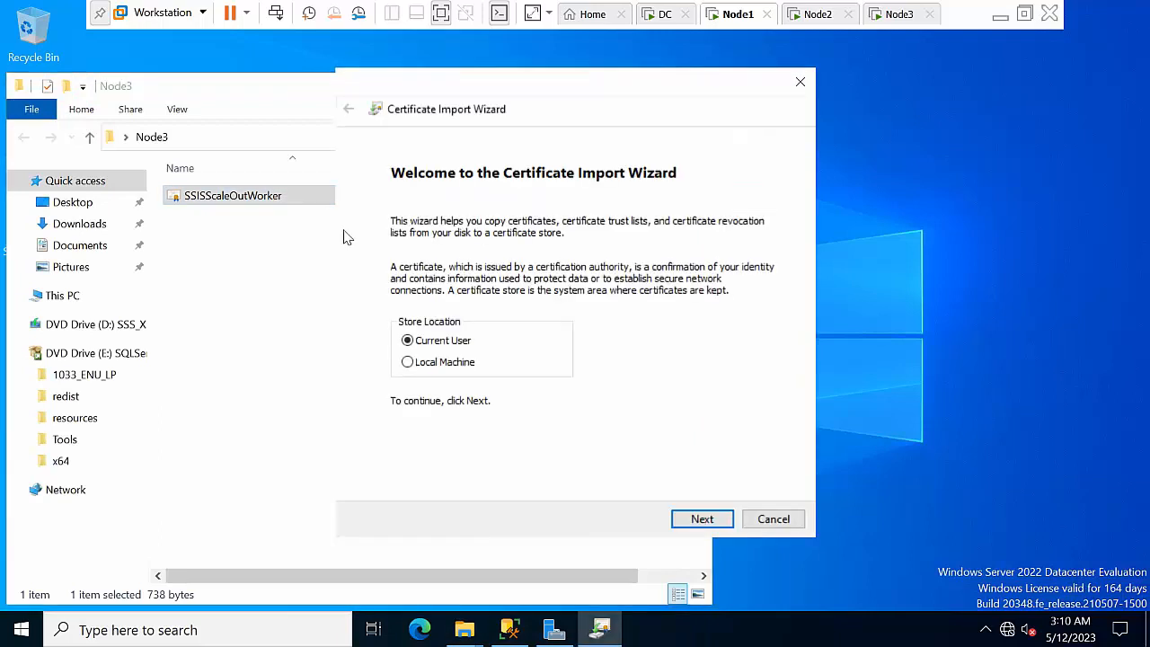
Import the certificate for the Current User into Trusted Root Certification Authorities
{"action": "left_click", "coordinate": [435, 362]}
{"action": "left_click", "coordinate": [459, 340]}
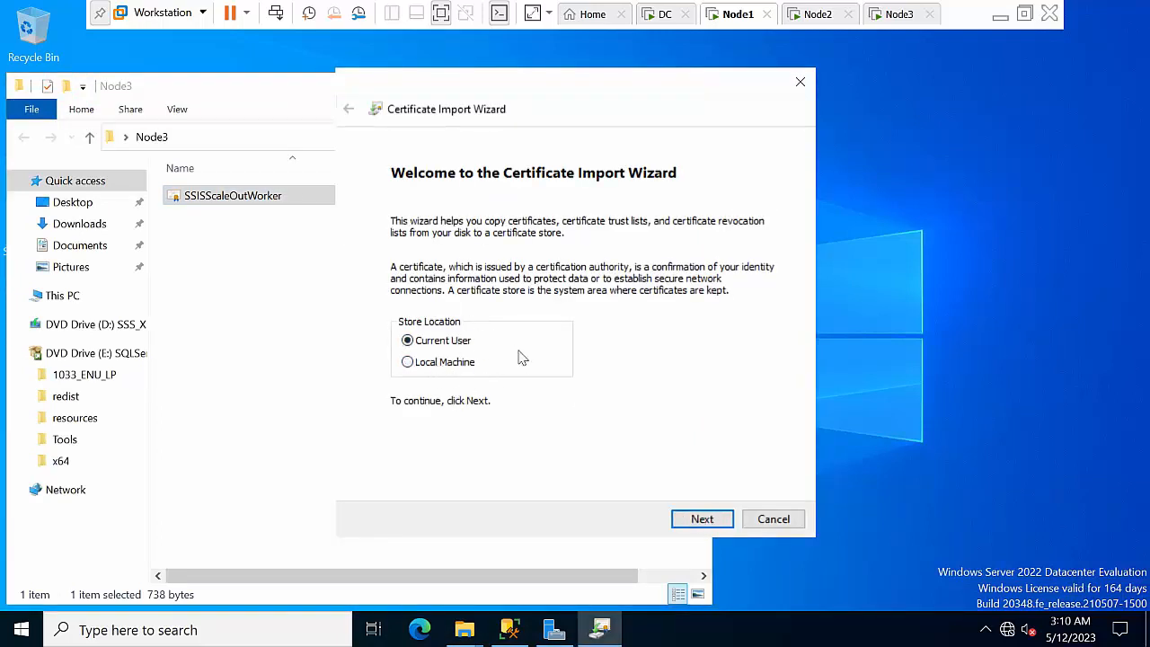
{"action": "left_click", "coordinate": [703, 519]}
{"action": "left_click", "coordinate": [507, 287]}
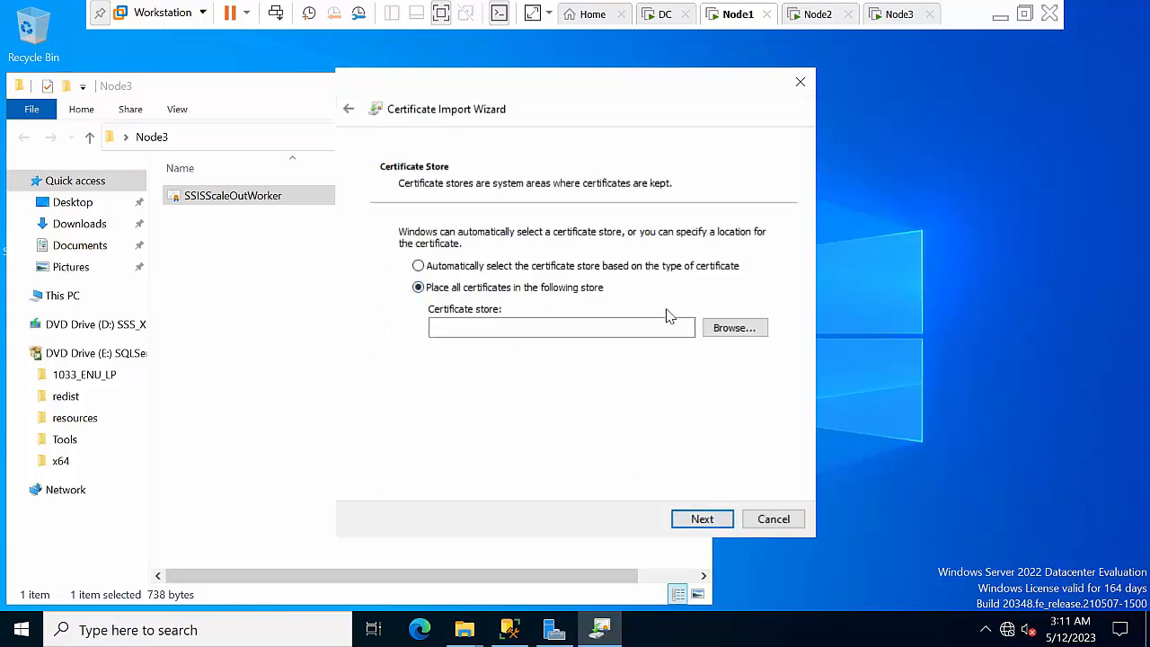
{"action": "left_click", "coordinate": [718, 328]}
{"action": "left_click", "coordinate": [494, 193]}
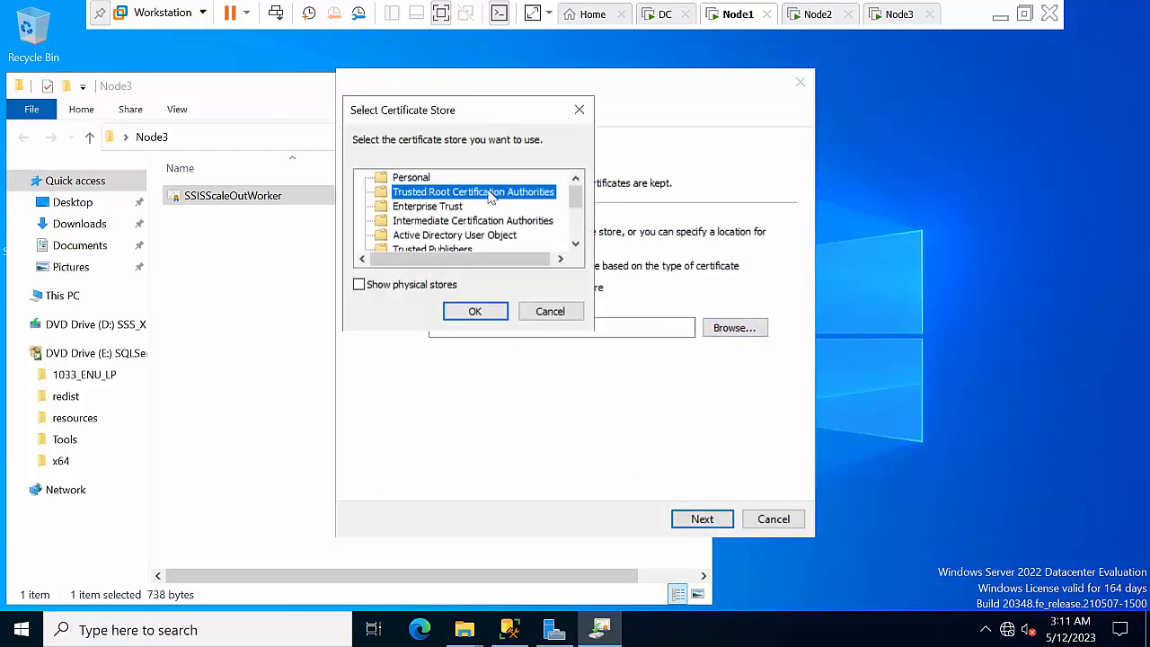
{"action": "left_click", "coordinate": [475, 311]}
{"action": "left_click", "coordinate": [697, 518]}
{"action": "left_click", "coordinate": [699, 520]}
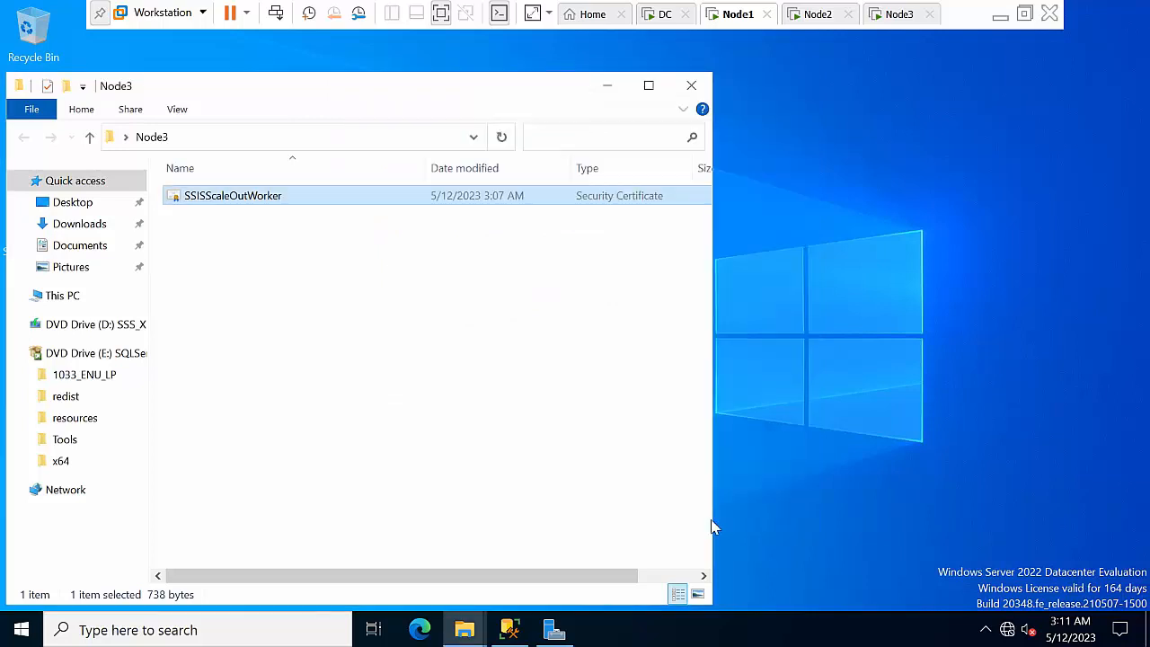
Minimize the Node3 folder window, refreshing the desktop several times
{"action": "right_click", "coordinate": [826, 281]}
{"action": "left_click", "coordinate": [874, 335]}
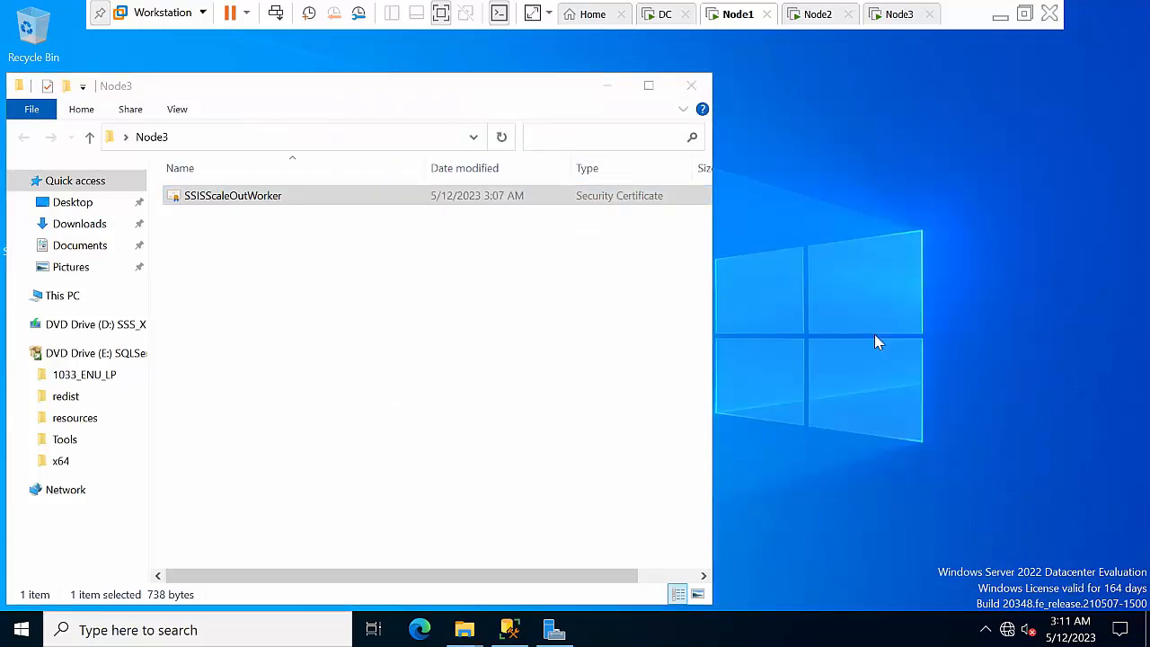
{"action": "right_click", "coordinate": [796, 268]}
{"action": "left_click", "coordinate": [842, 320]}
{"action": "right_click", "coordinate": [795, 267]}
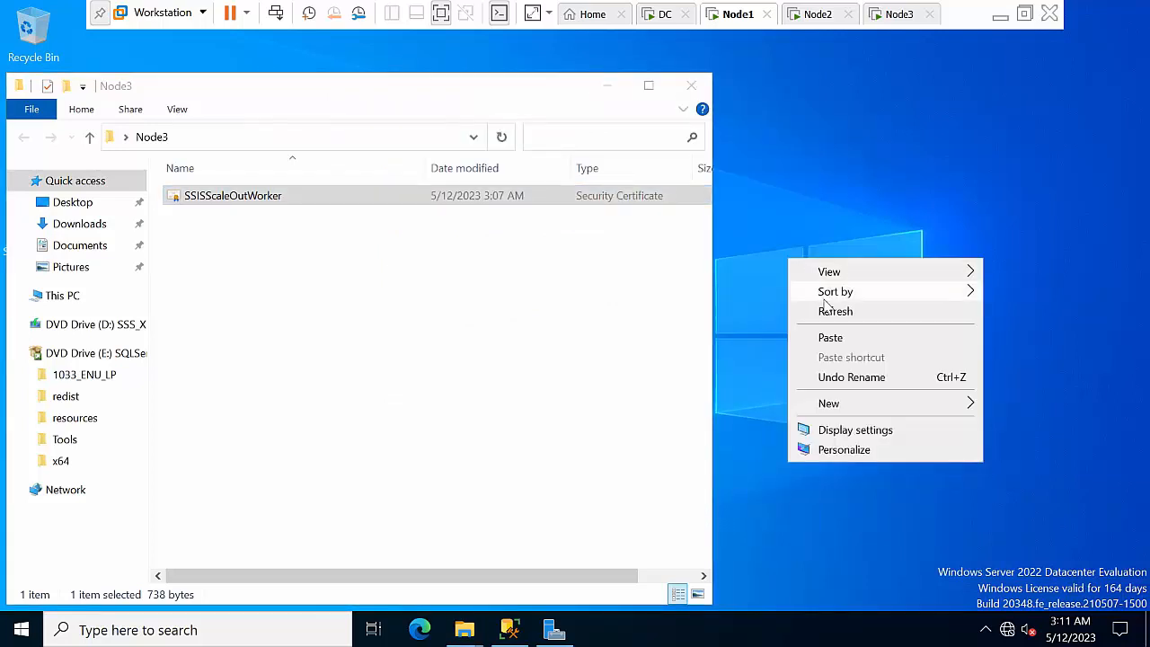
{"action": "left_click", "coordinate": [836, 321]}
{"action": "left_click", "coordinate": [237, 201]}
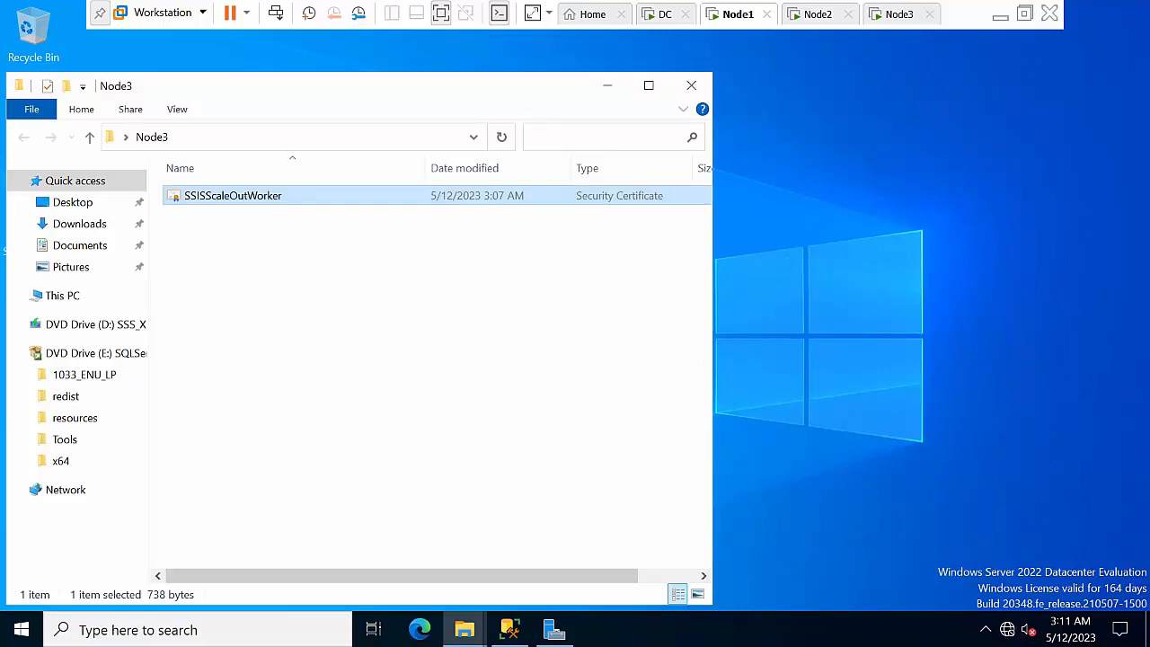
{"action": "right_click", "coordinate": [816, 215]}
{"action": "left_click", "coordinate": [864, 270]}
{"action": "right_click", "coordinate": [807, 196]}
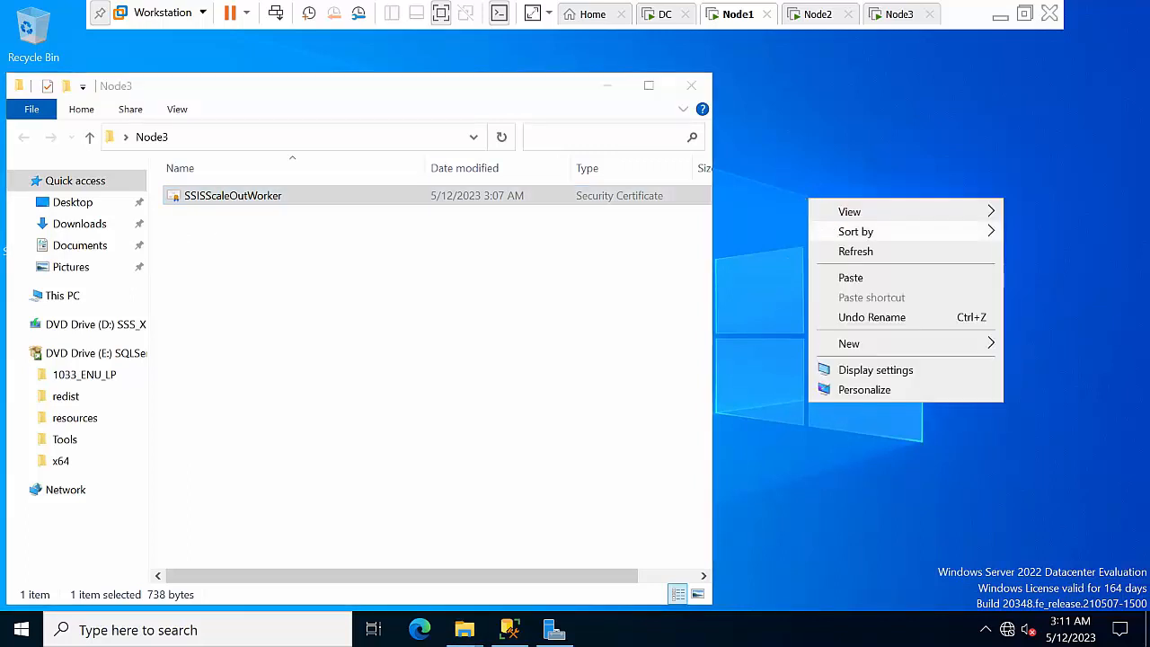
{"action": "left_click", "coordinate": [851, 252]}
{"action": "left_click", "coordinate": [607, 85]}
{"action": "right_click", "coordinate": [738, 168]}
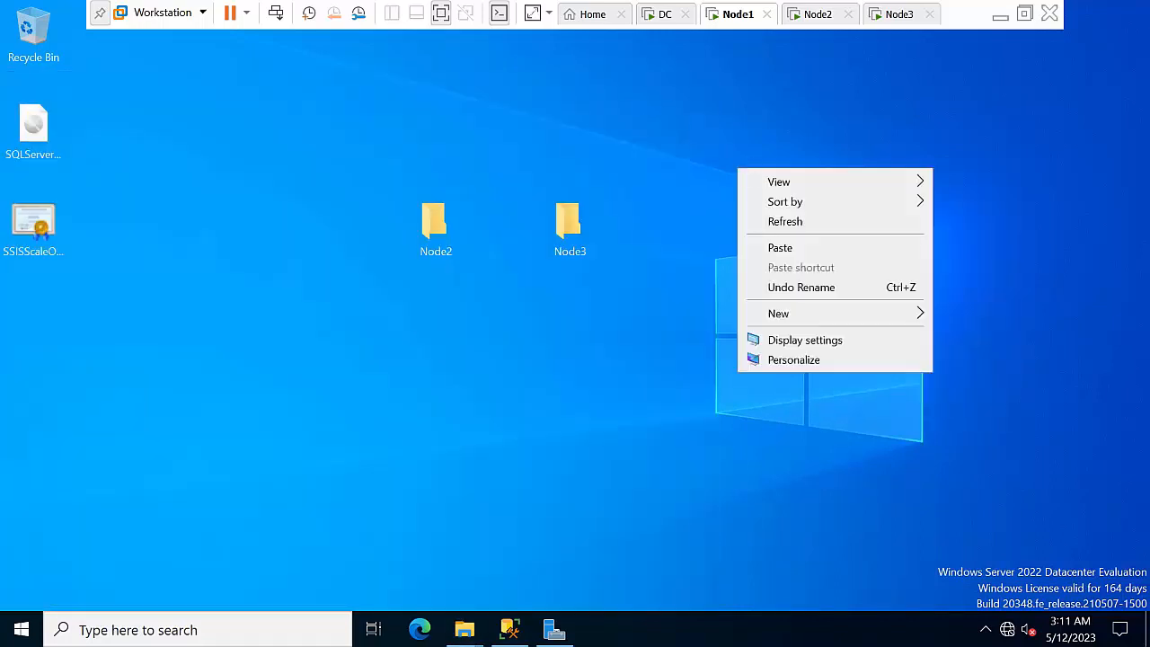
{"action": "left_click", "coordinate": [762, 222]}
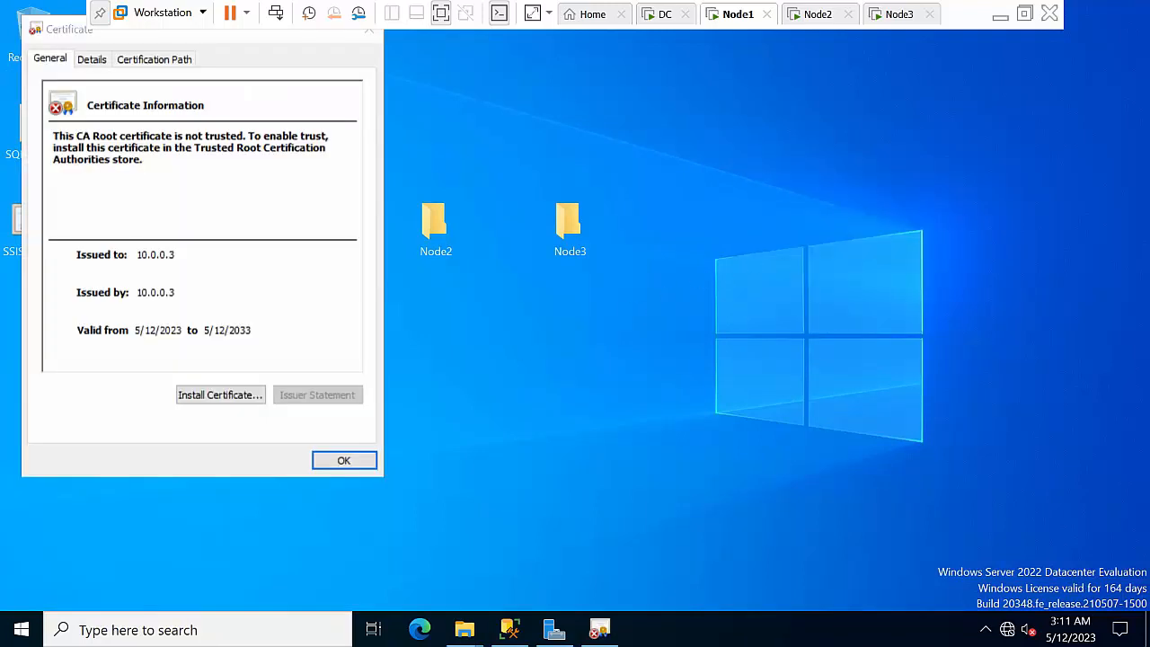
Close the 10.0.0.3 certificate details dialog with OK
{"action": "left_click", "coordinate": [602, 628]}
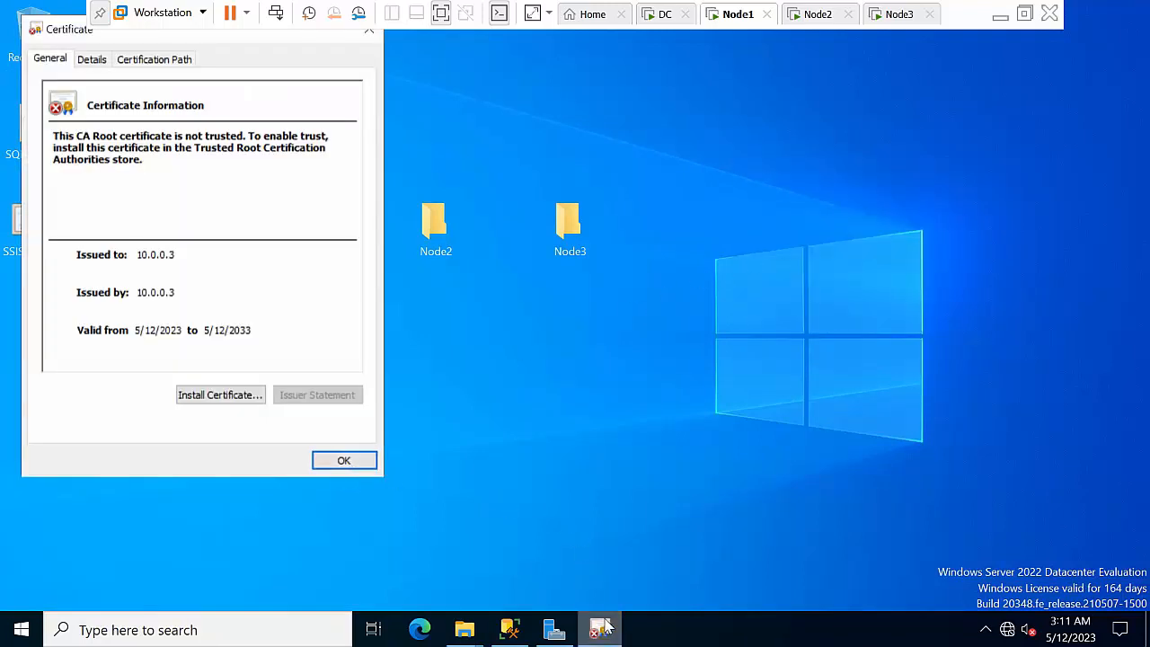
{"action": "left_click", "coordinate": [359, 461]}
{"action": "right_click", "coordinate": [596, 333]}
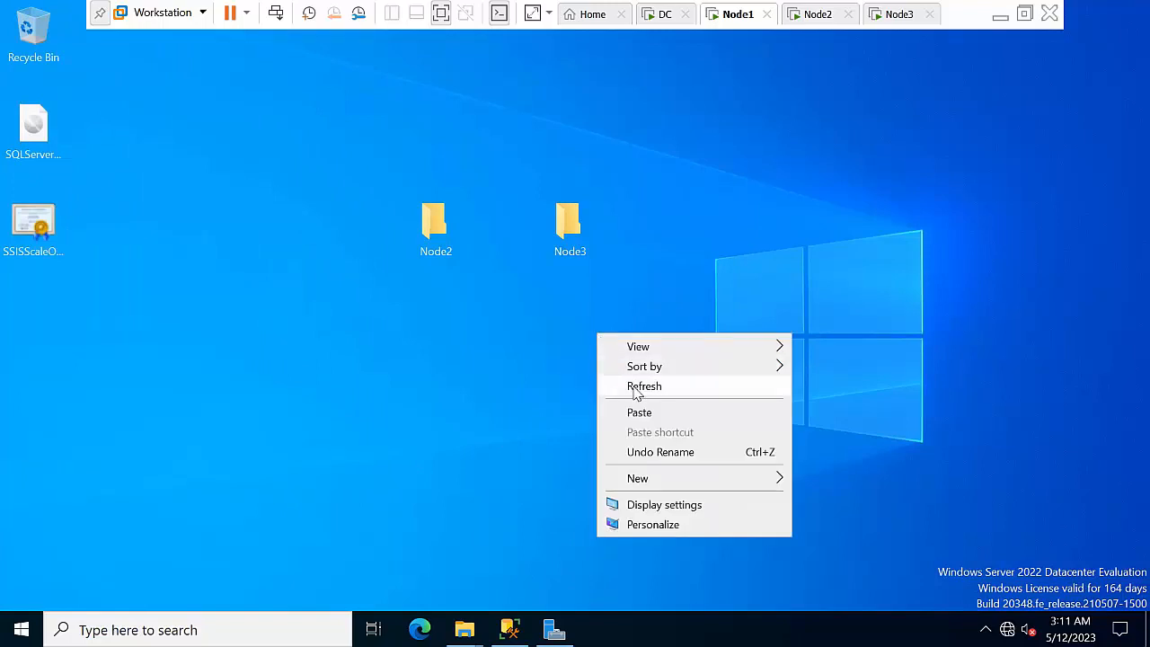
{"action": "left_click", "coordinate": [636, 387]}
{"action": "right_click", "coordinate": [654, 284]}
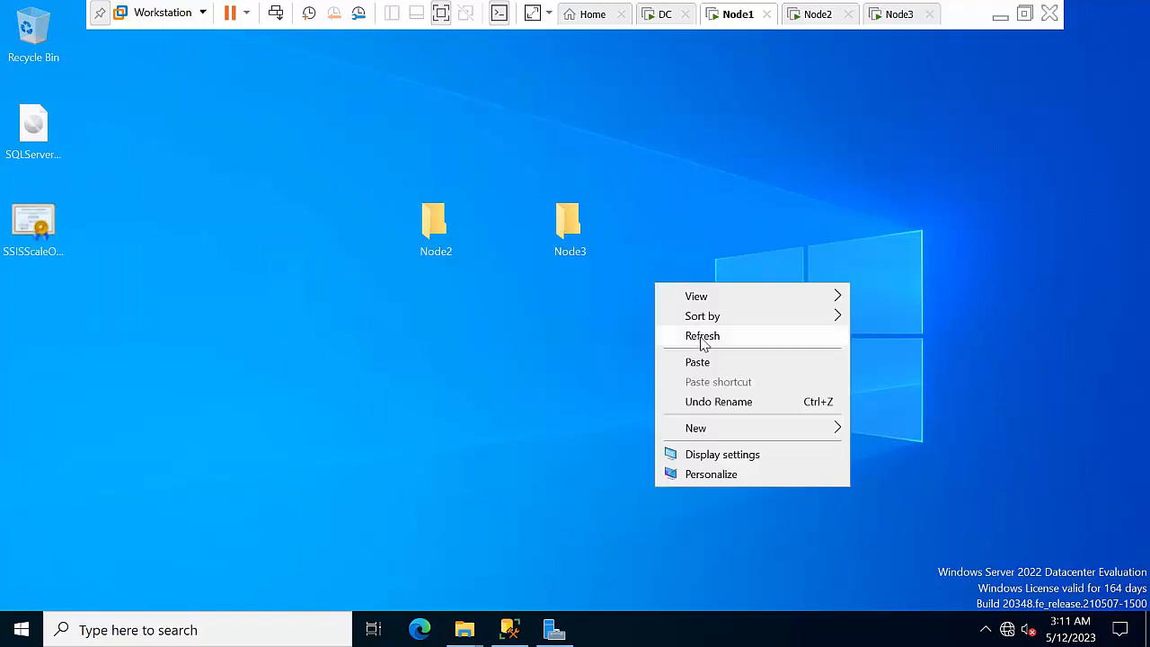
{"action": "left_click", "coordinate": [697, 336]}
{"action": "right_click", "coordinate": [639, 345]}
{"action": "left_click", "coordinate": [694, 395]}
{"action": "right_click", "coordinate": [647, 333]}
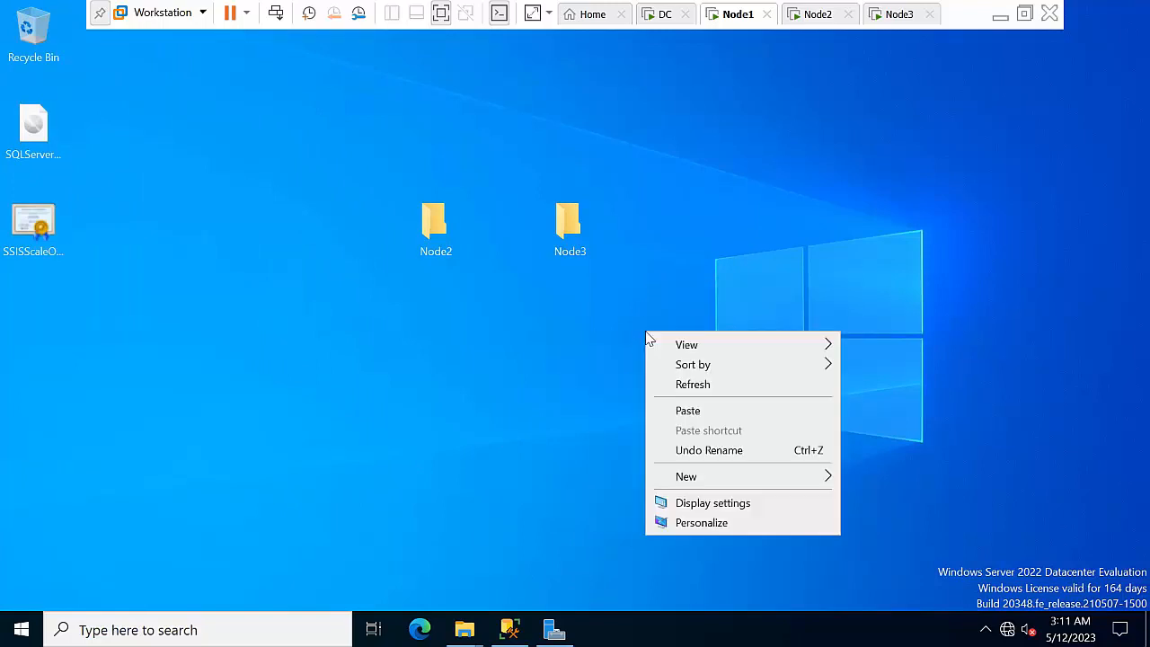
{"action": "left_click", "coordinate": [688, 384]}
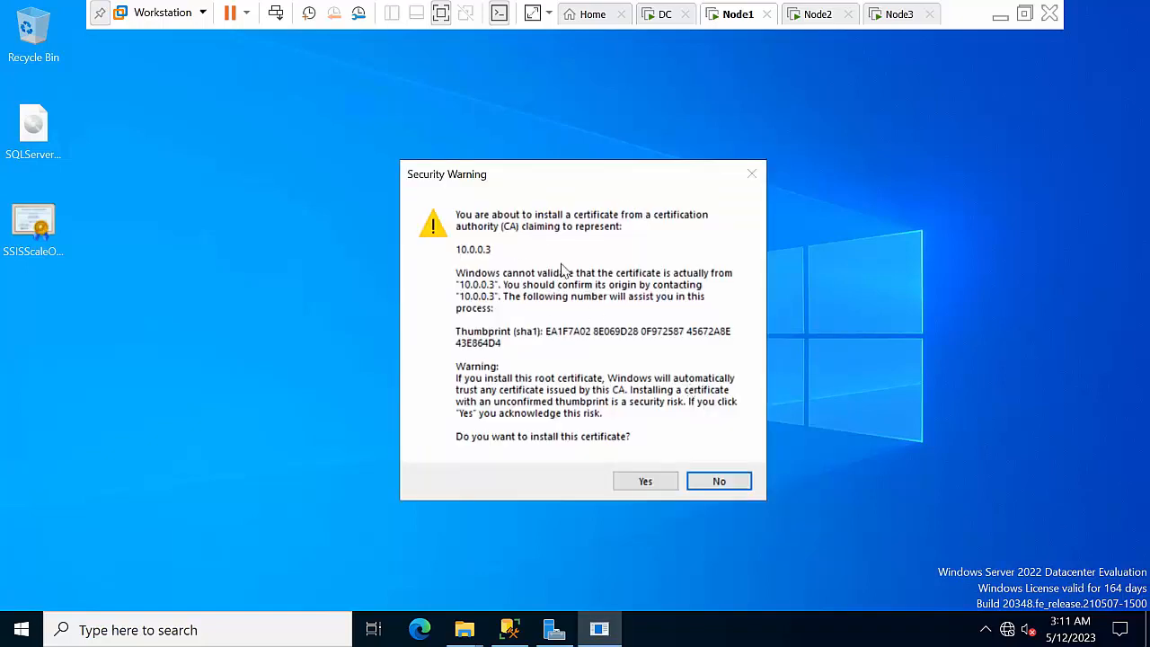
Approve the Security Warning for the 10.0.0.3 root certificate and acknowledge the successful import
{"action": "left_click", "coordinate": [641, 481]}
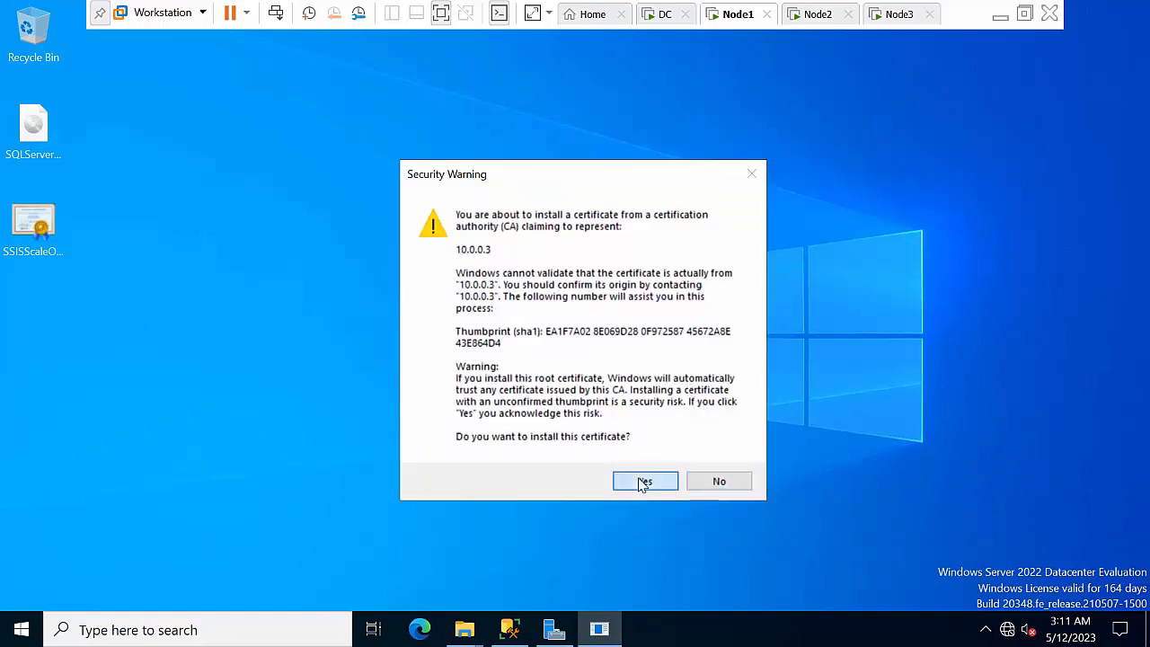
{"action": "left_click", "coordinate": [633, 379]}
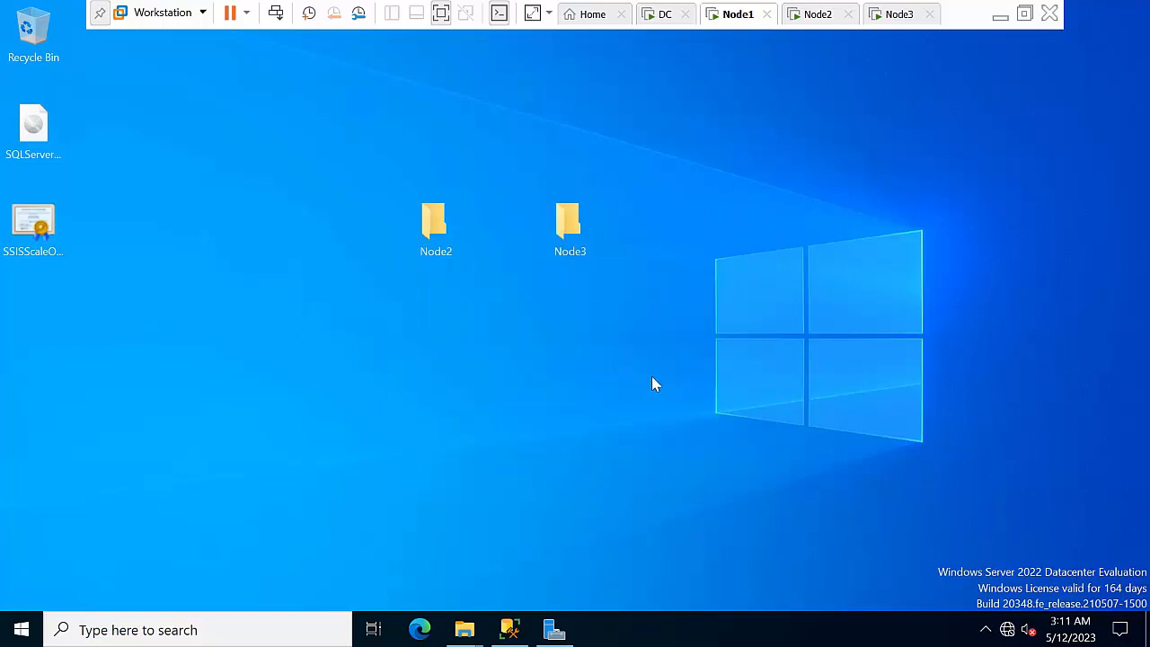
{"action": "right_click", "coordinate": [675, 296]}
{"action": "left_click", "coordinate": [732, 351]}
{"action": "right_click", "coordinate": [687, 320]}
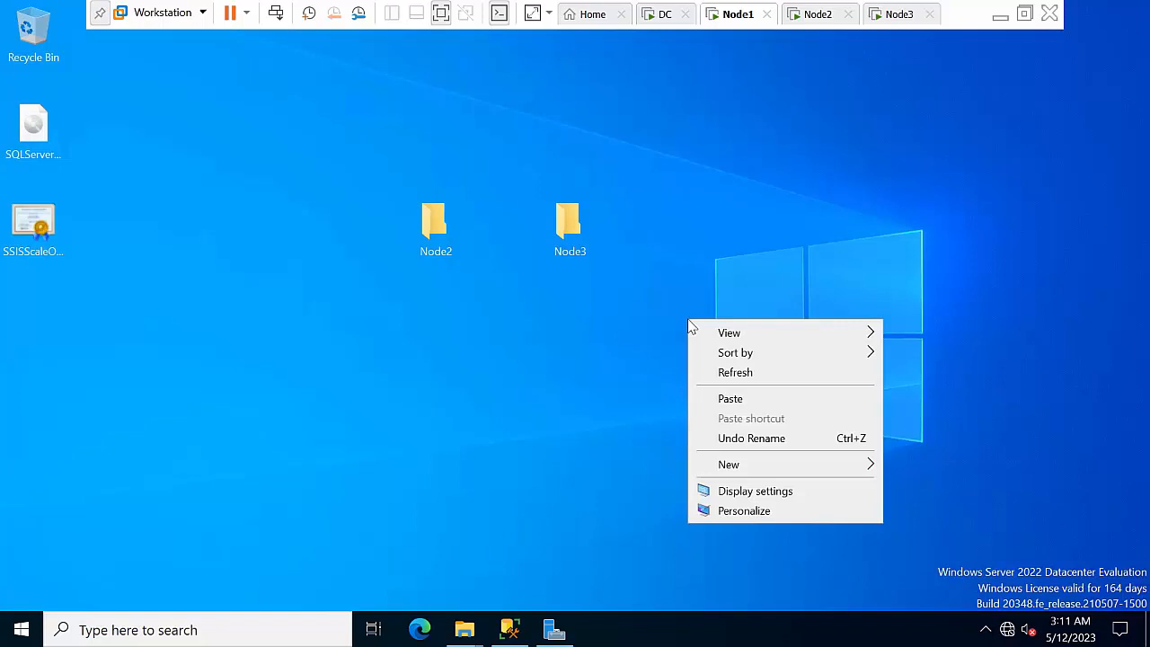
{"action": "left_click", "coordinate": [729, 374]}
Check the NODE1 server's Security authentication settings in Server Properties, then cancel
{"action": "left_click", "coordinate": [507, 630]}
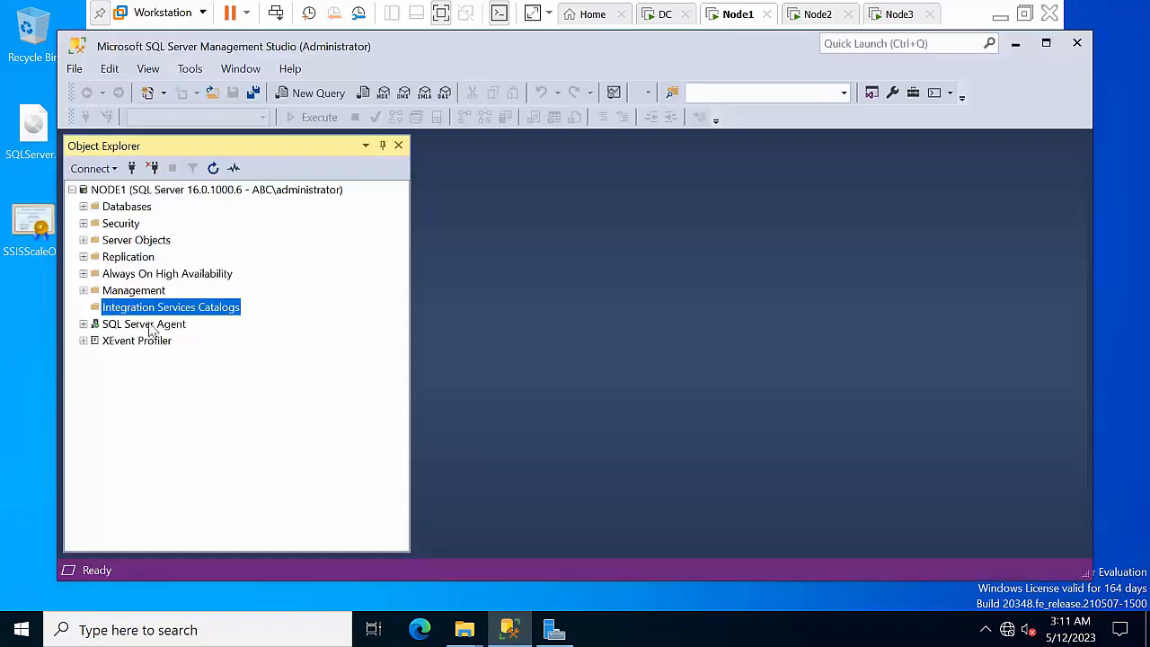
{"action": "left_click", "coordinate": [178, 193]}
{"action": "left_click", "coordinate": [213, 169]}
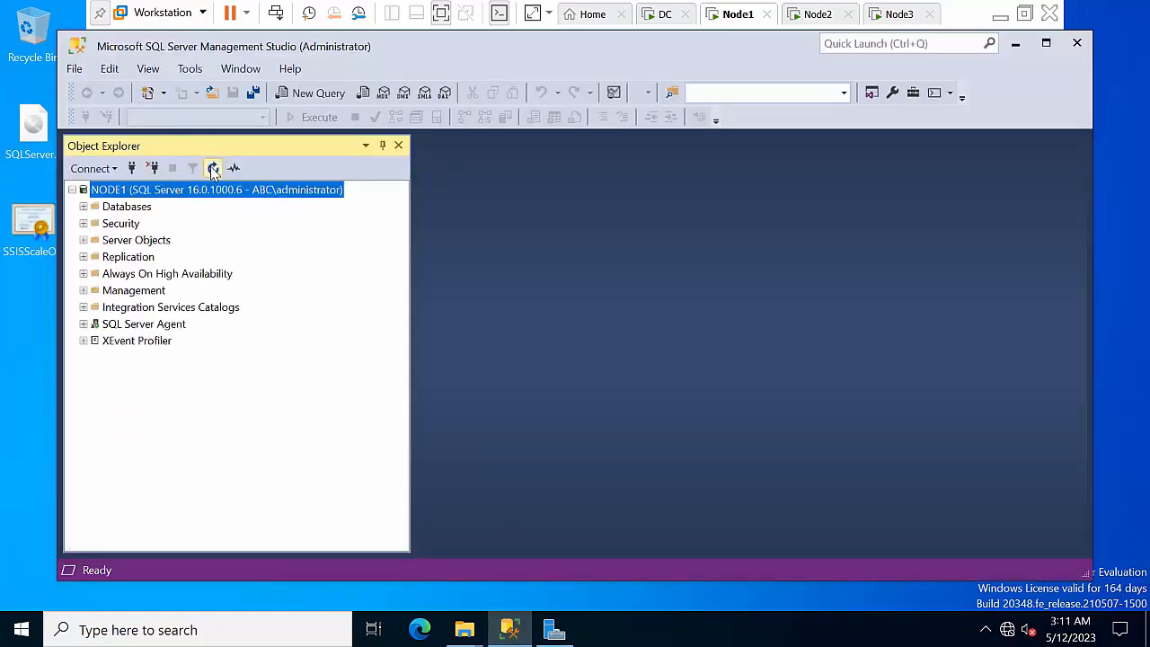
{"action": "right_click", "coordinate": [196, 194]}
{"action": "left_click", "coordinate": [258, 512]}
{"action": "left_click", "coordinate": [296, 91]}
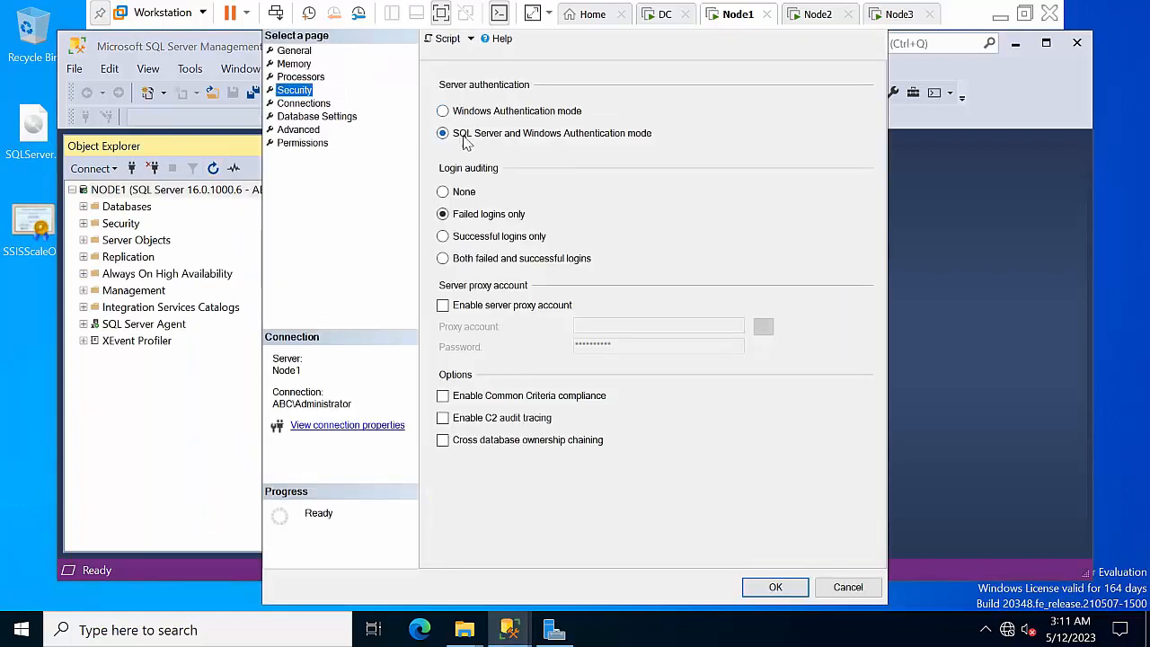
{"action": "left_click", "coordinate": [847, 587]}
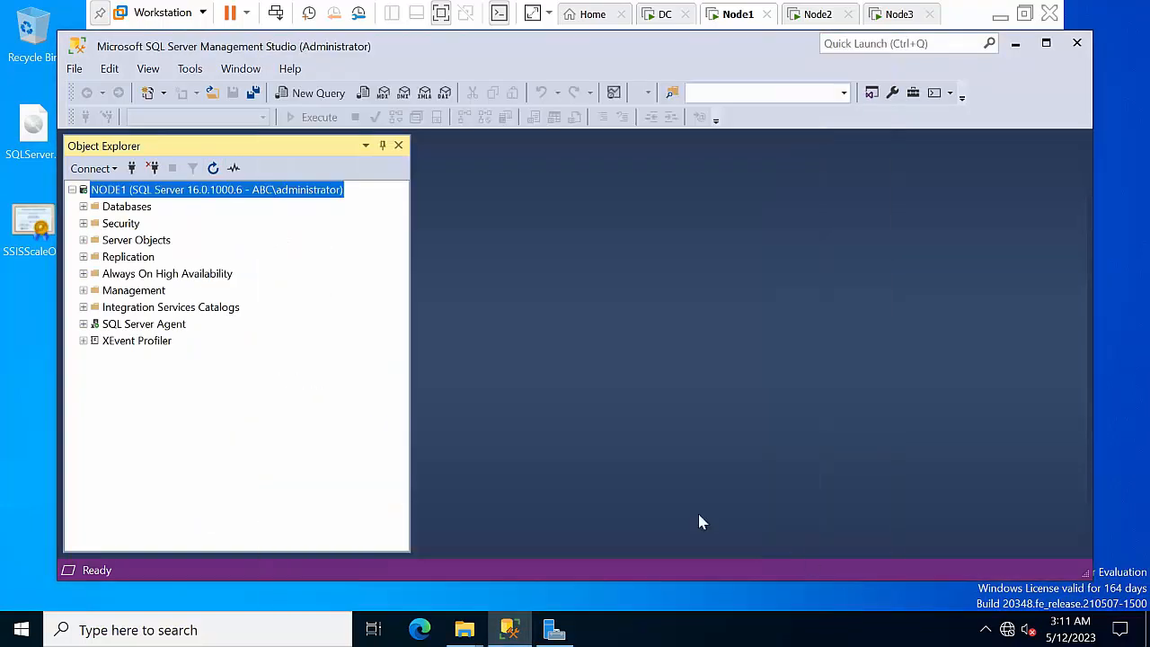
Refresh Object Explorer and choose Create Catalog on Integration Services Catalogs
{"action": "left_click", "coordinate": [212, 168]}
{"action": "left_click", "coordinate": [156, 310]}
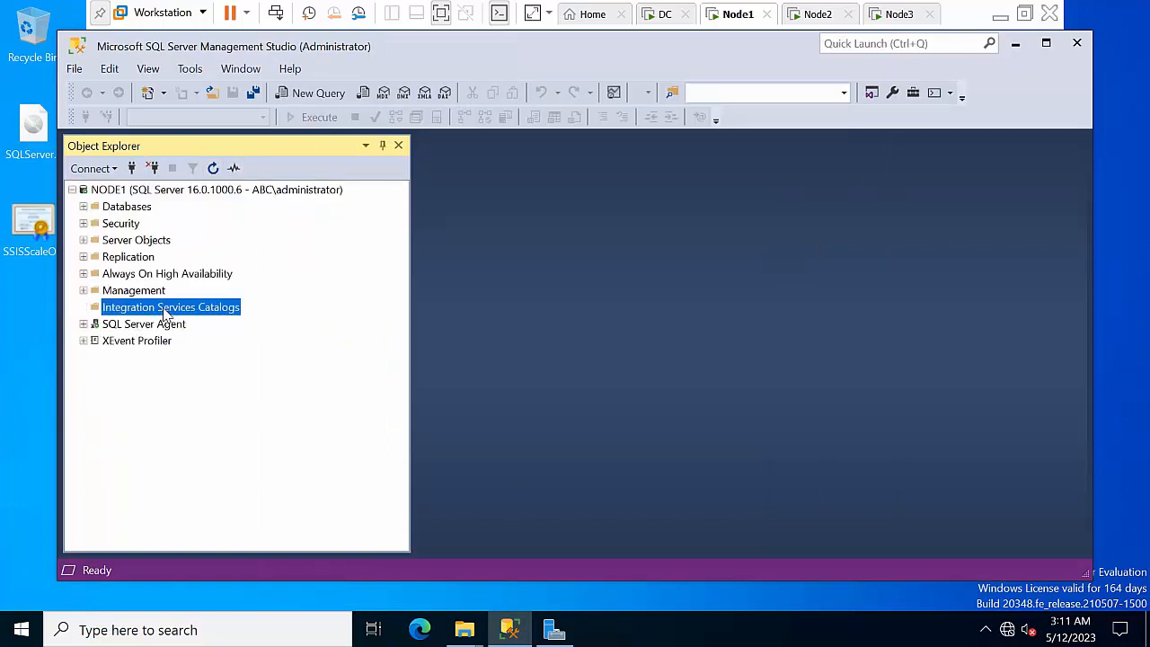
{"action": "double_click", "coordinate": [121, 207]}
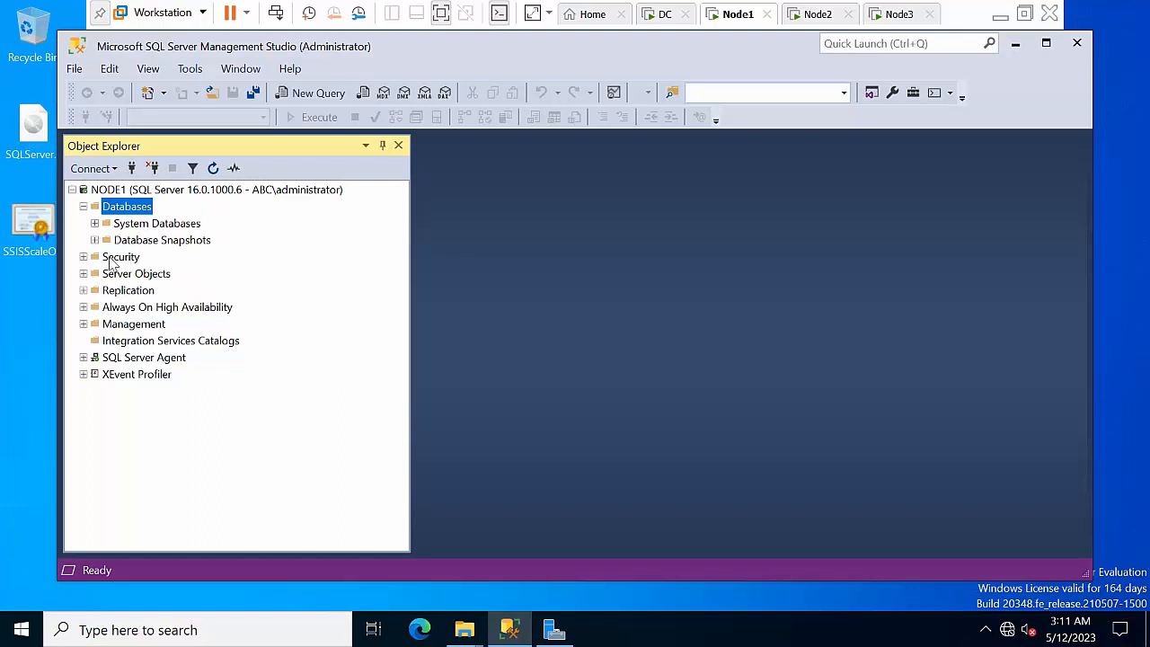
{"action": "right_click", "coordinate": [148, 344]}
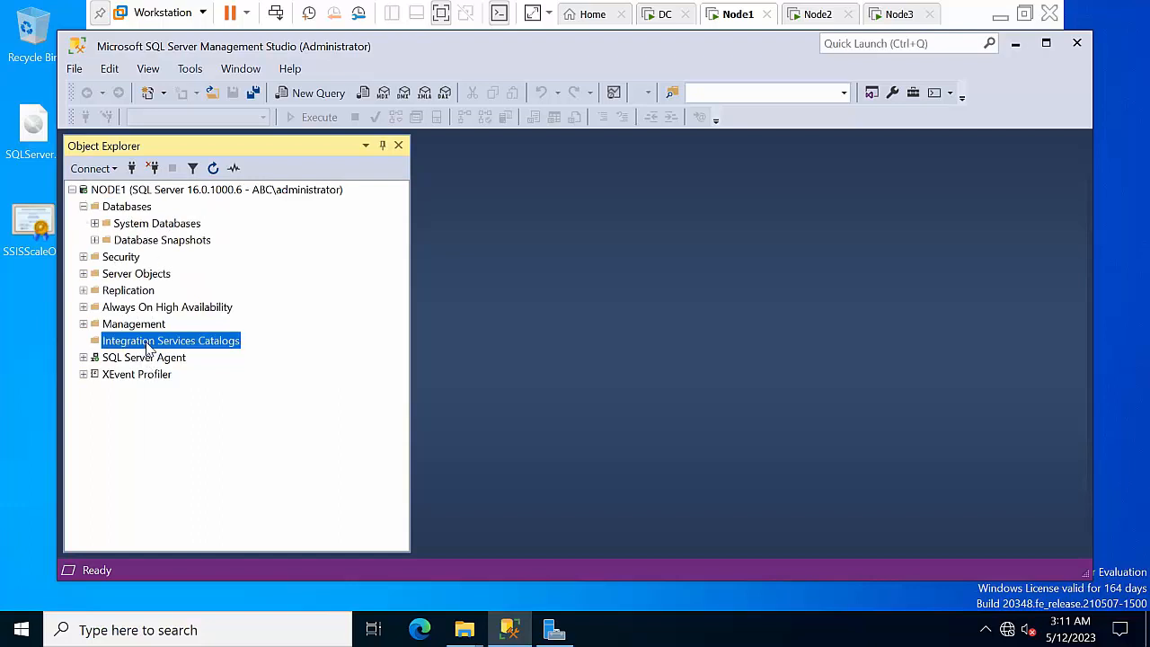
{"action": "left_click", "coordinate": [176, 356]}
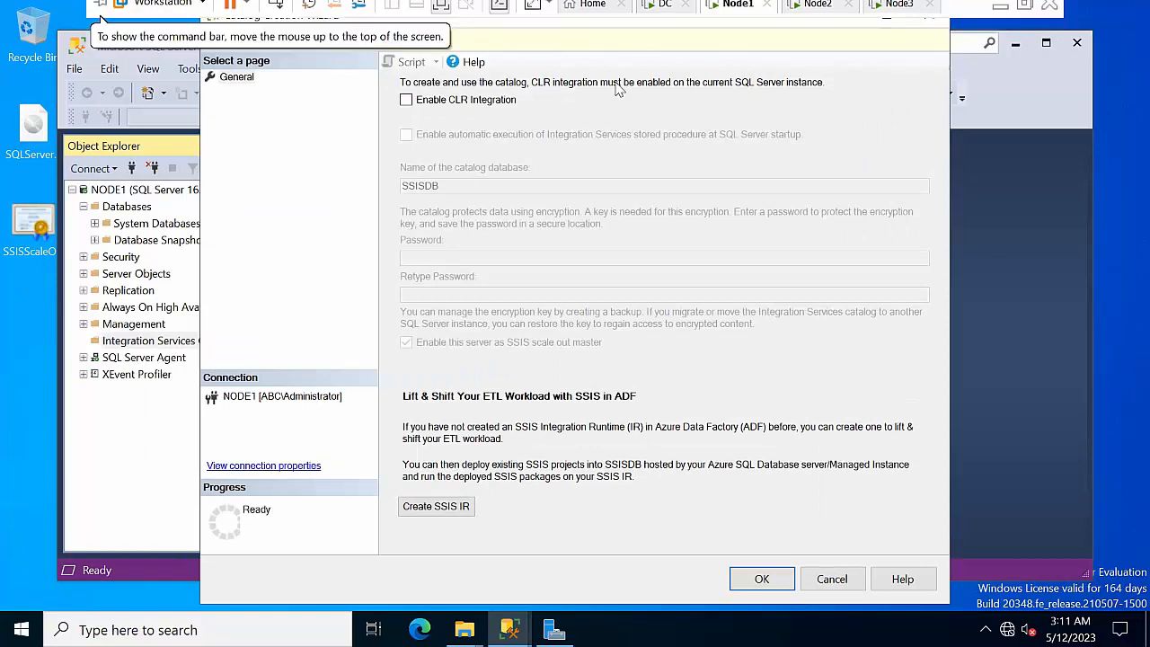
Create SSISDB with CLR integration, auto-execution, an encryption password and scale out master enabled
{"action": "left_click", "coordinate": [881, 12]}
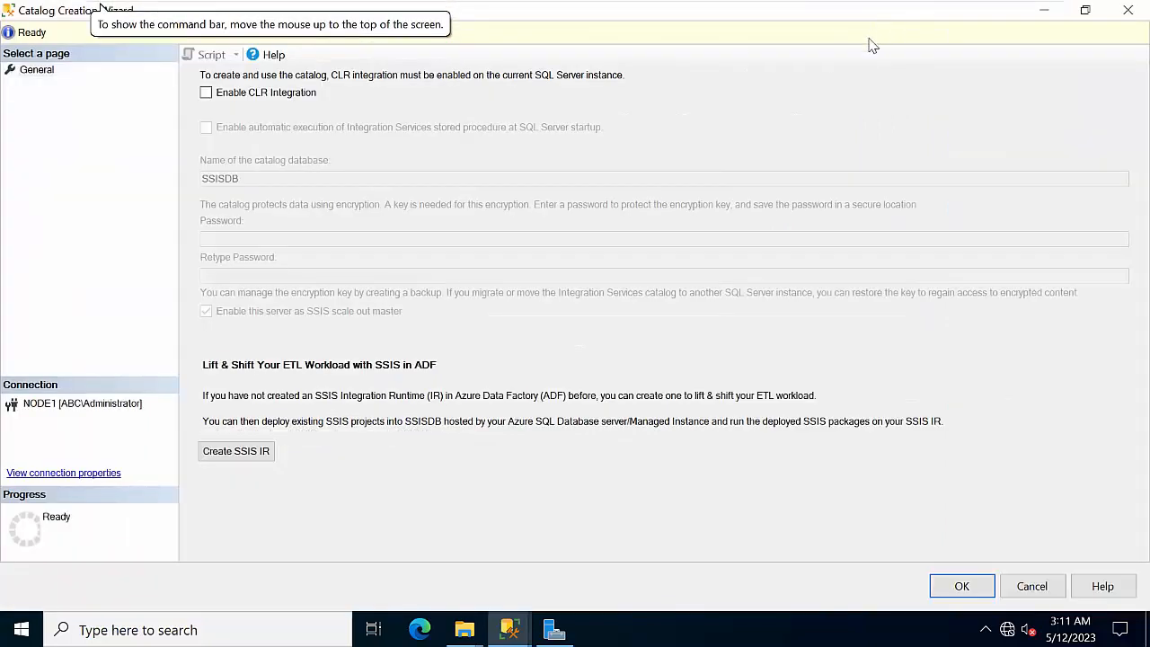
{"action": "left_click", "coordinate": [254, 95]}
{"action": "left_click", "coordinate": [241, 132]}
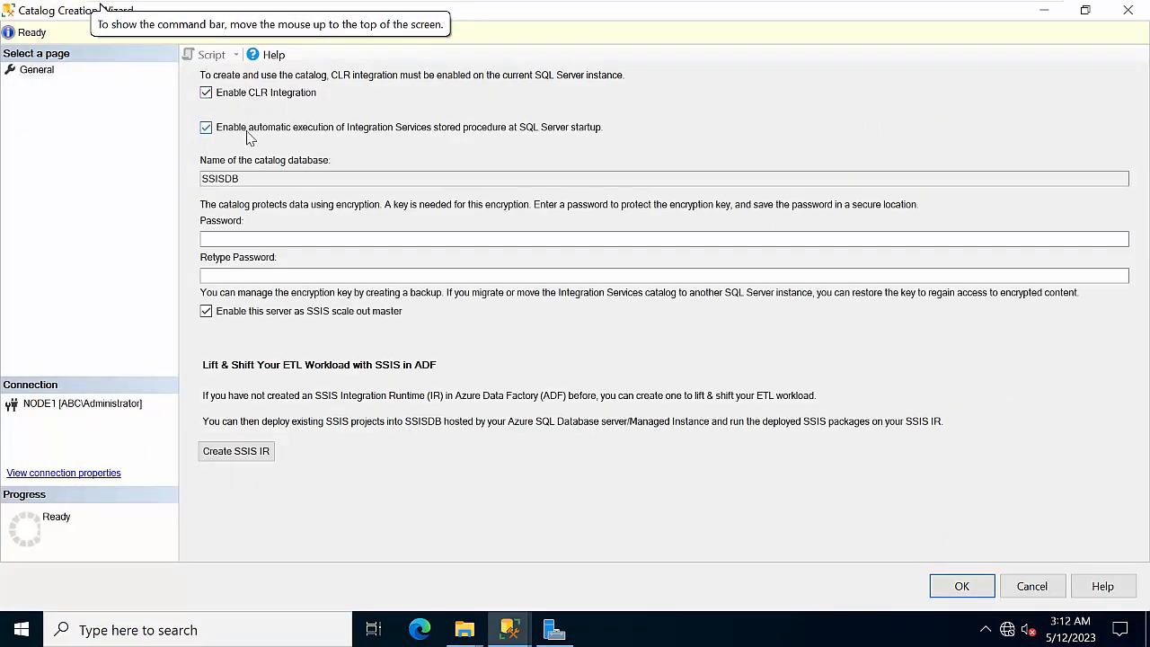
{"action": "left_click", "coordinate": [268, 239]}
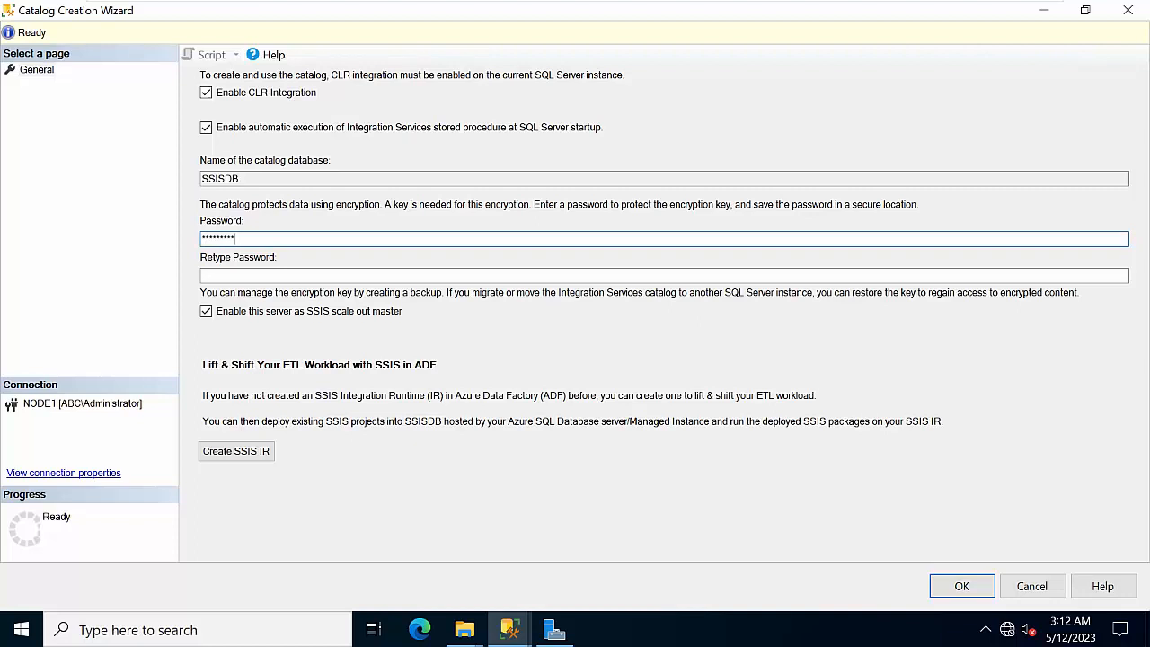
{"action": "left_click", "coordinate": [203, 275]}
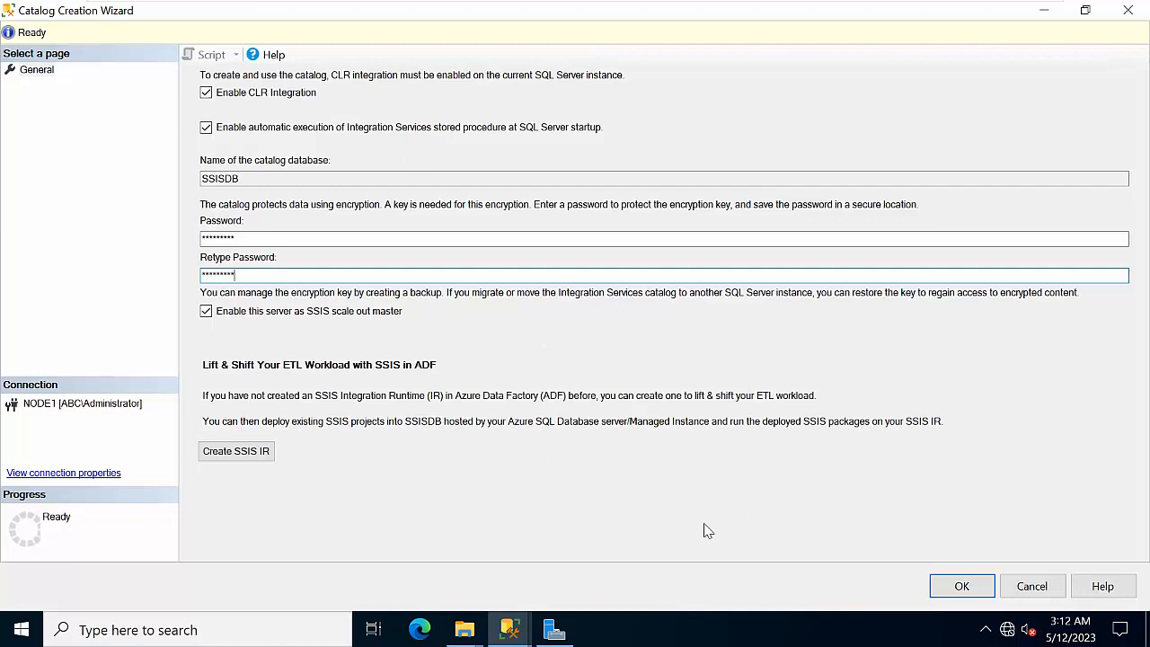
{"action": "left_click", "coordinate": [205, 311]}
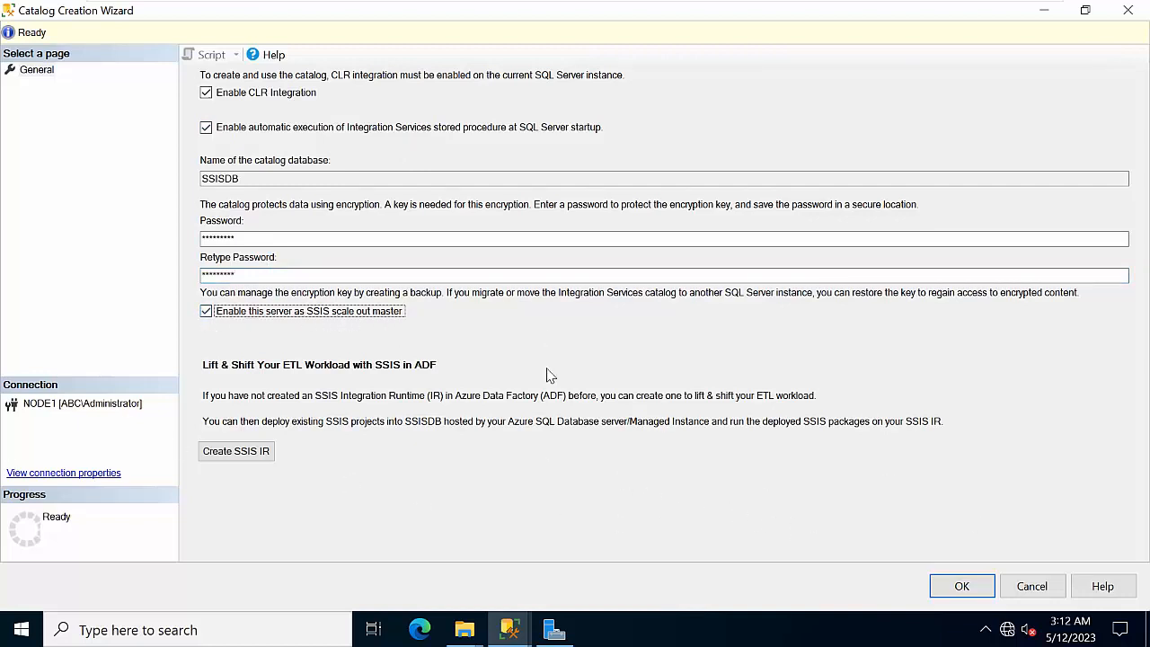
{"action": "left_click", "coordinate": [952, 592]}
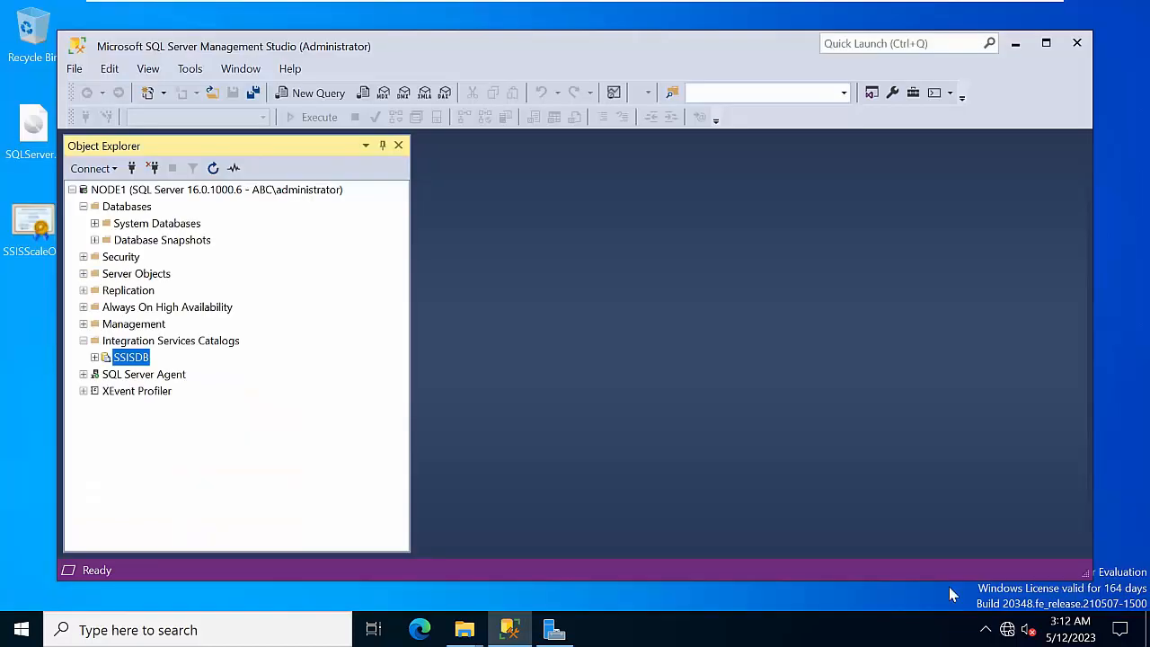
Refresh NODE1 and expand Integration Services Catalogs to show the new SSISDB catalog
{"action": "left_click", "coordinate": [177, 192]}
{"action": "left_click", "coordinate": [209, 171]}
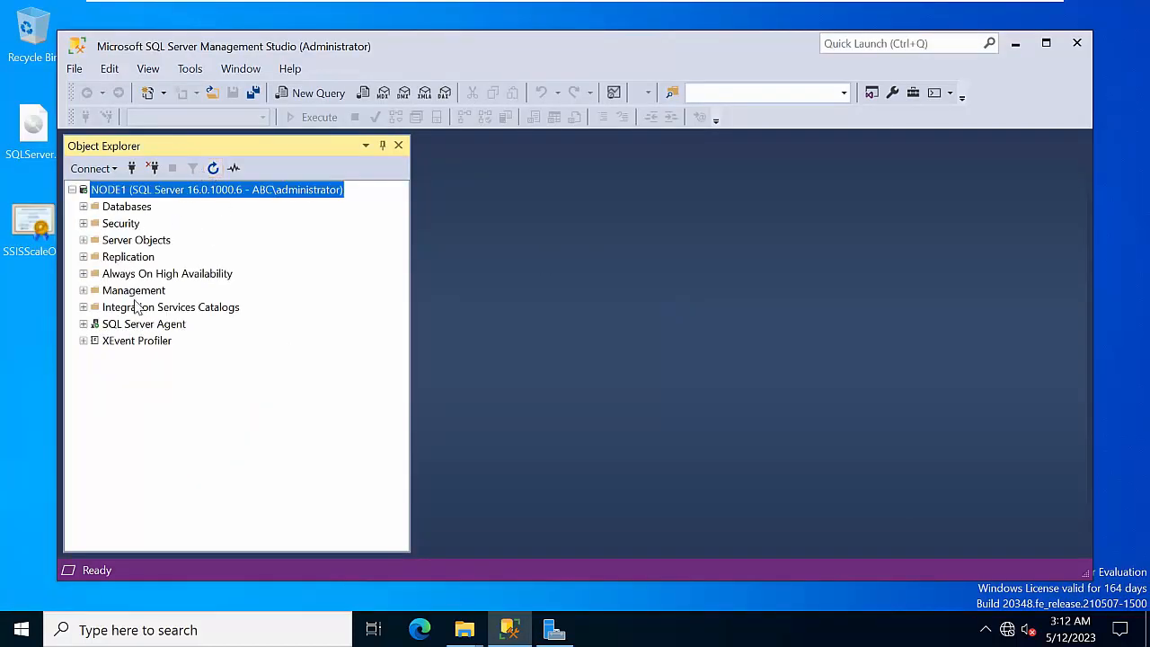
{"action": "double_click", "coordinate": [136, 307]}
{"action": "double_click", "coordinate": [134, 324]}
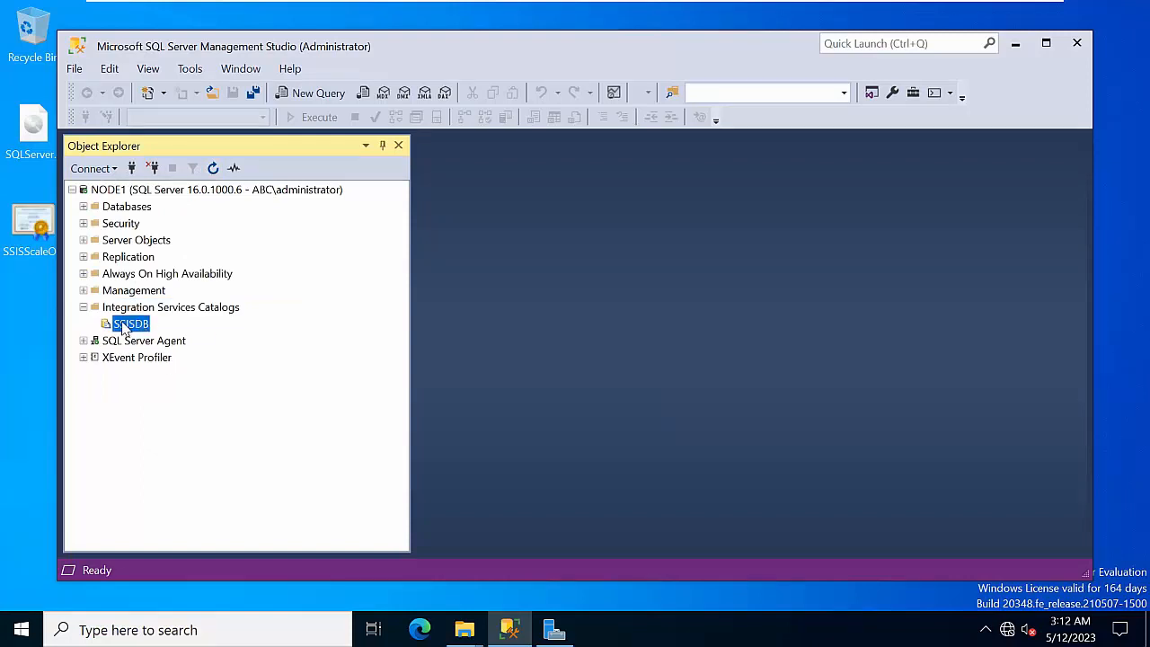
Open Manage Scale Out for SSISDB and go to the Workers list
{"action": "right_click", "coordinate": [128, 328]}
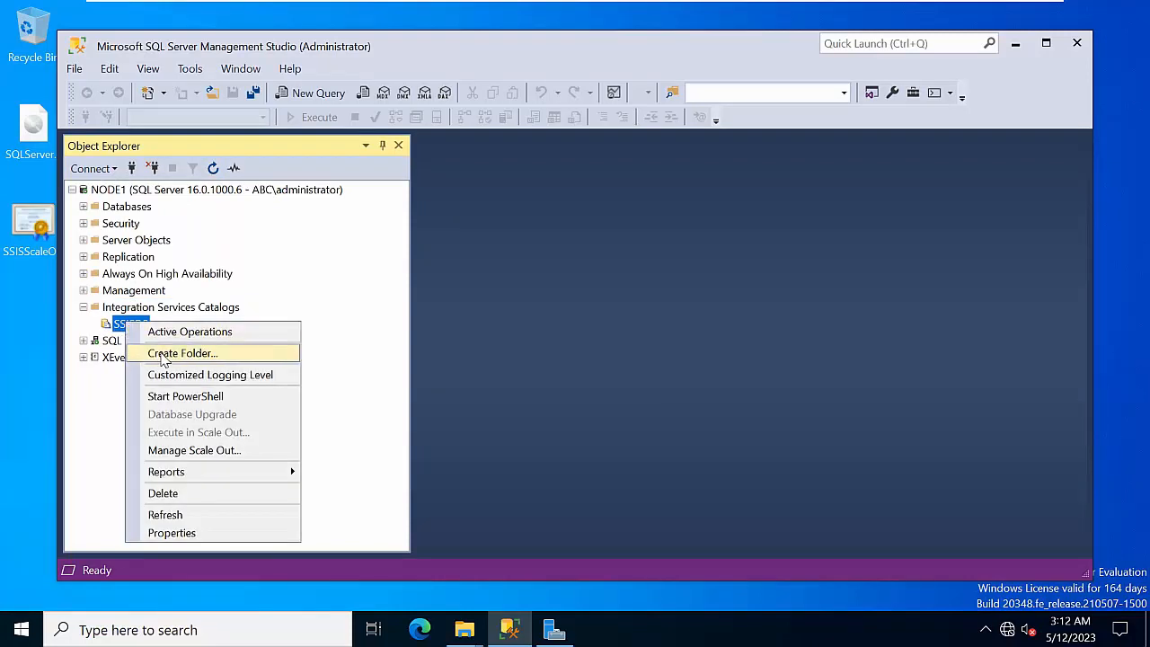
{"action": "left_click", "coordinate": [102, 390]}
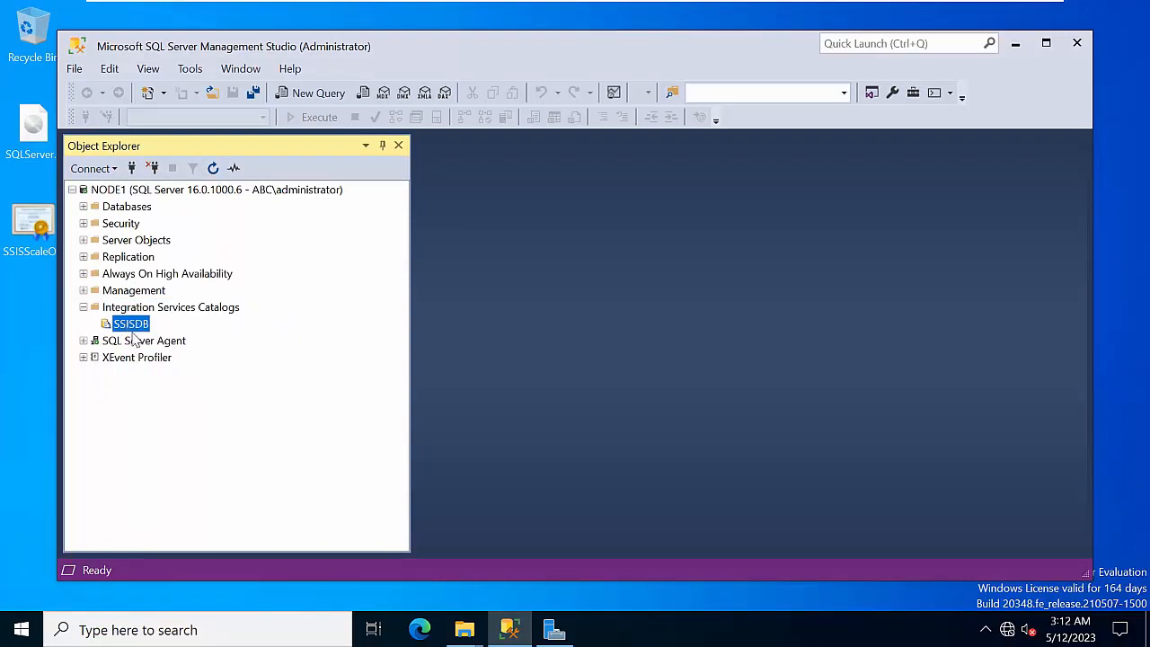
{"action": "right_click", "coordinate": [131, 329]}
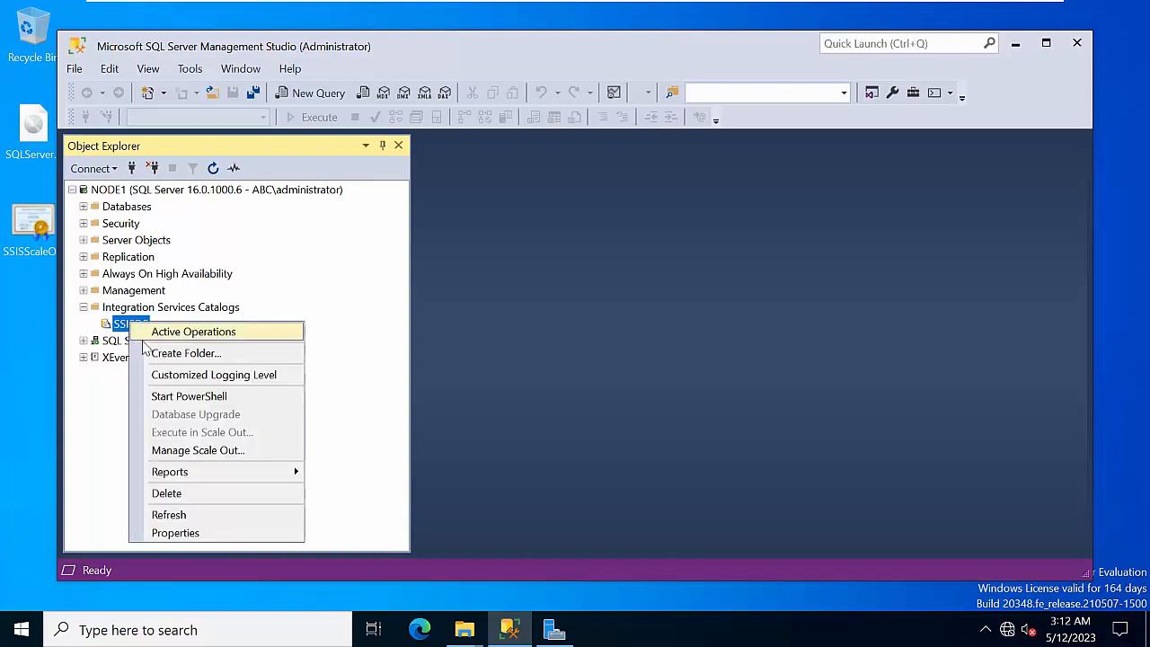
{"action": "left_click", "coordinate": [226, 452]}
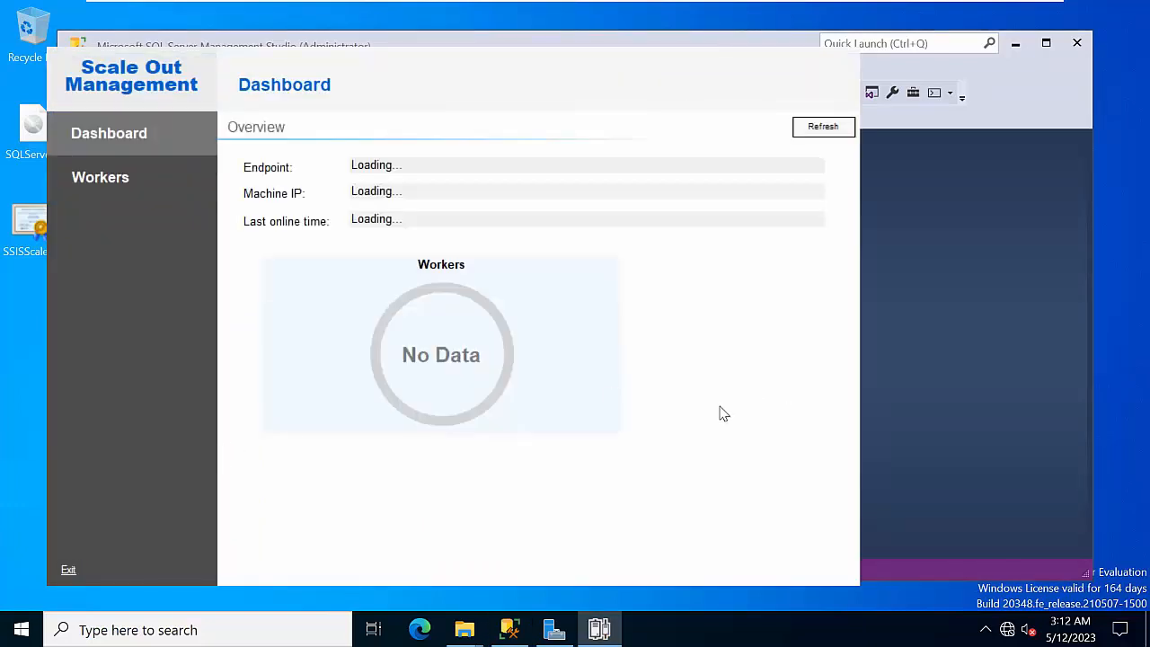
{"action": "left_click", "coordinate": [818, 144]}
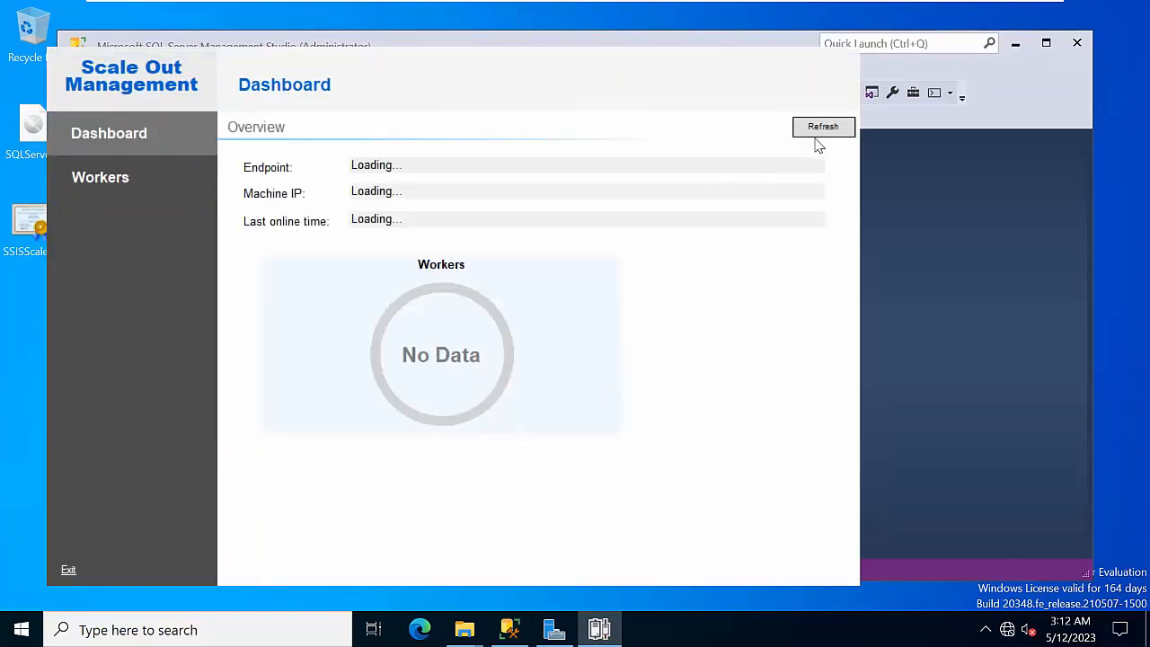
{"action": "left_click", "coordinate": [125, 184]}
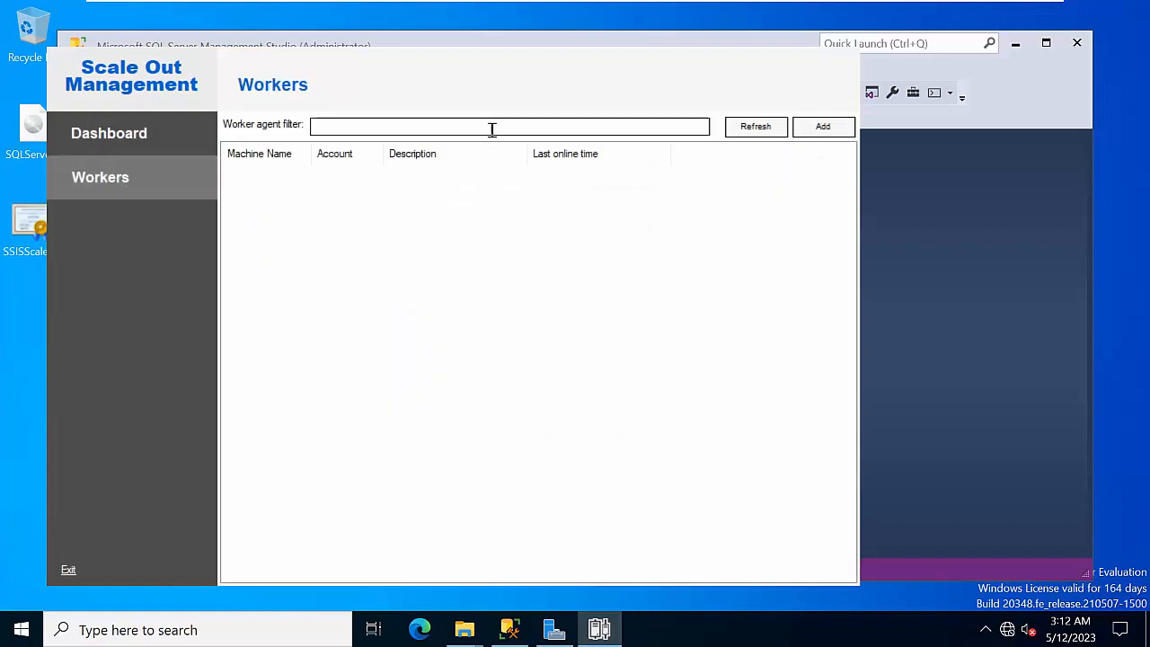
Add worker node2 and validate it, which fails with a certificate root store error
{"action": "left_click", "coordinate": [824, 127]}
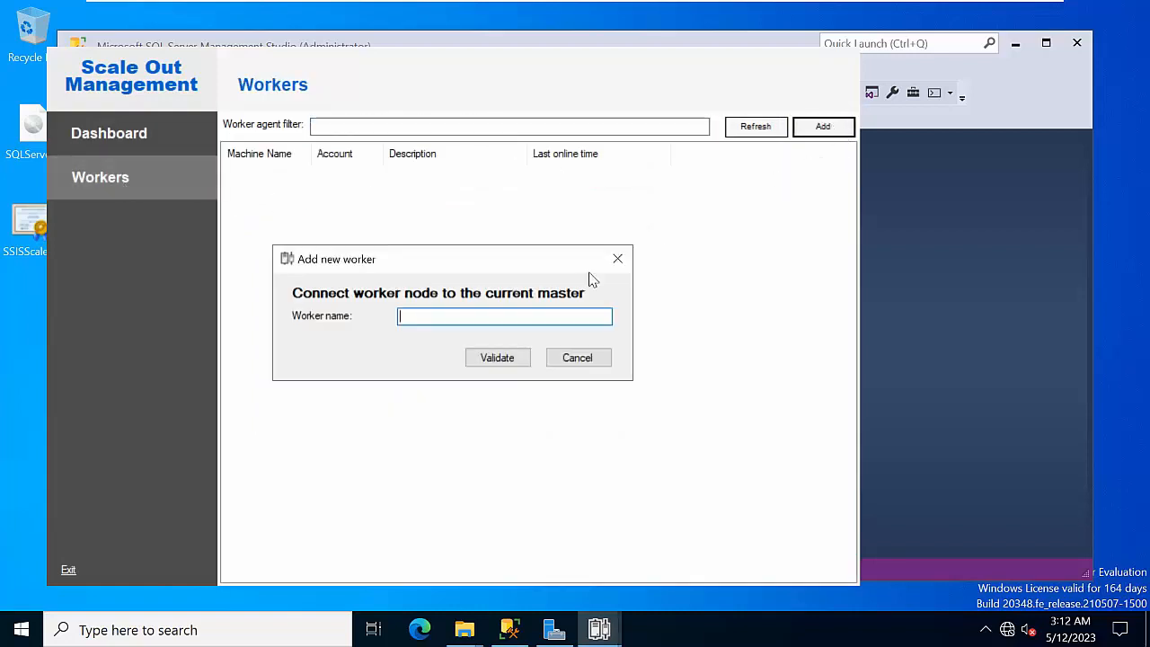
{"action": "type", "text": "node"}
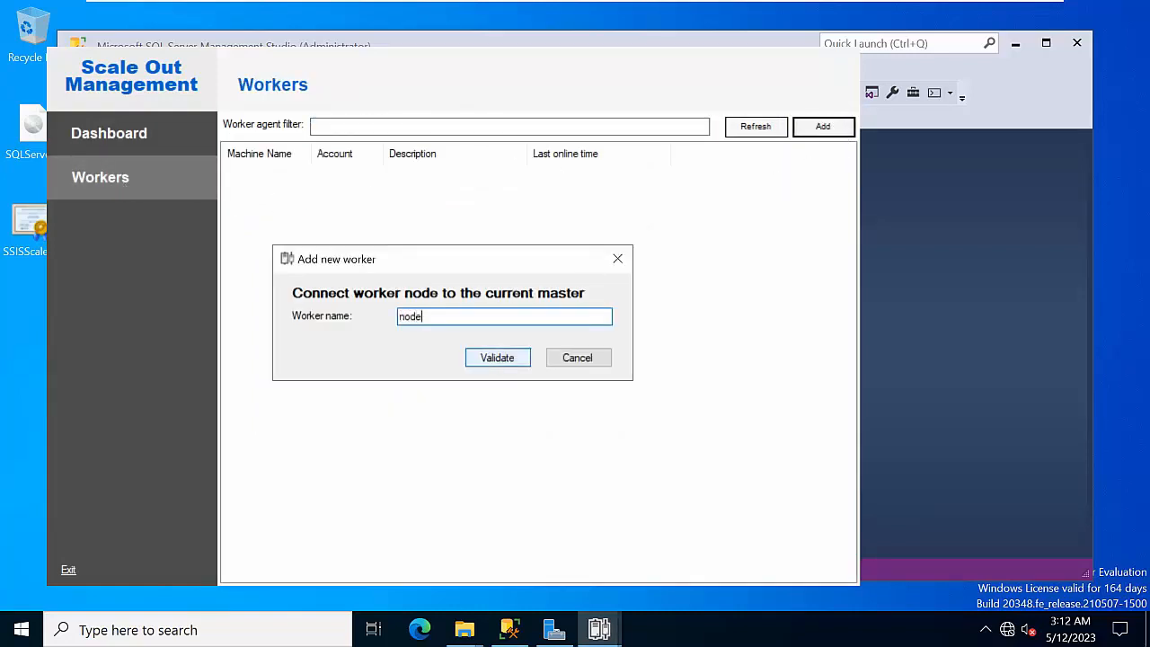
{"action": "type", "text": "2"}
{"action": "left_click", "coordinate": [480, 363]}
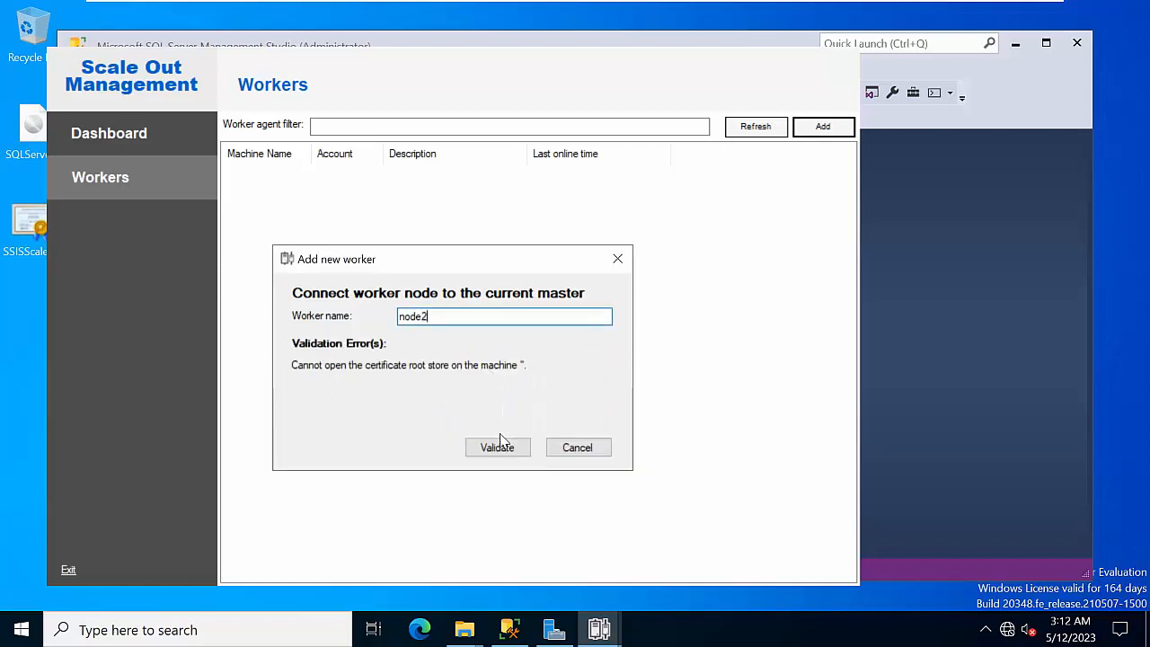
{"action": "left_click", "coordinate": [499, 445]}
{"action": "left_click", "coordinate": [511, 448]}
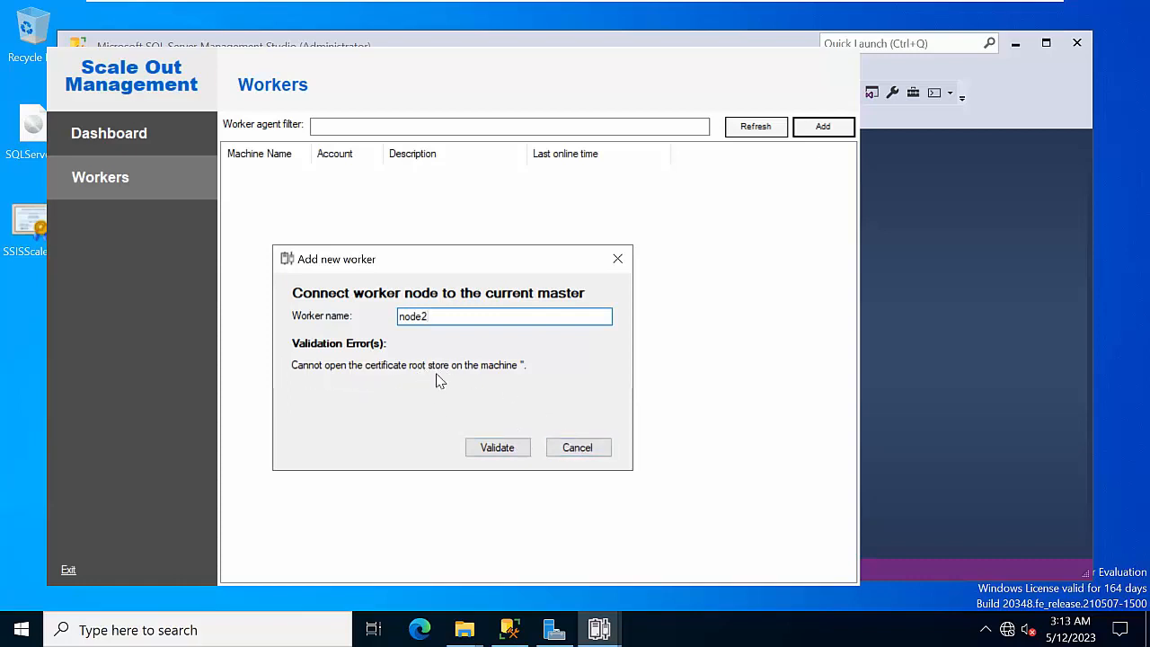
Cancel the failed node2 worker addition and close SQL Server Management Studio
{"action": "left_click", "coordinate": [597, 452]}
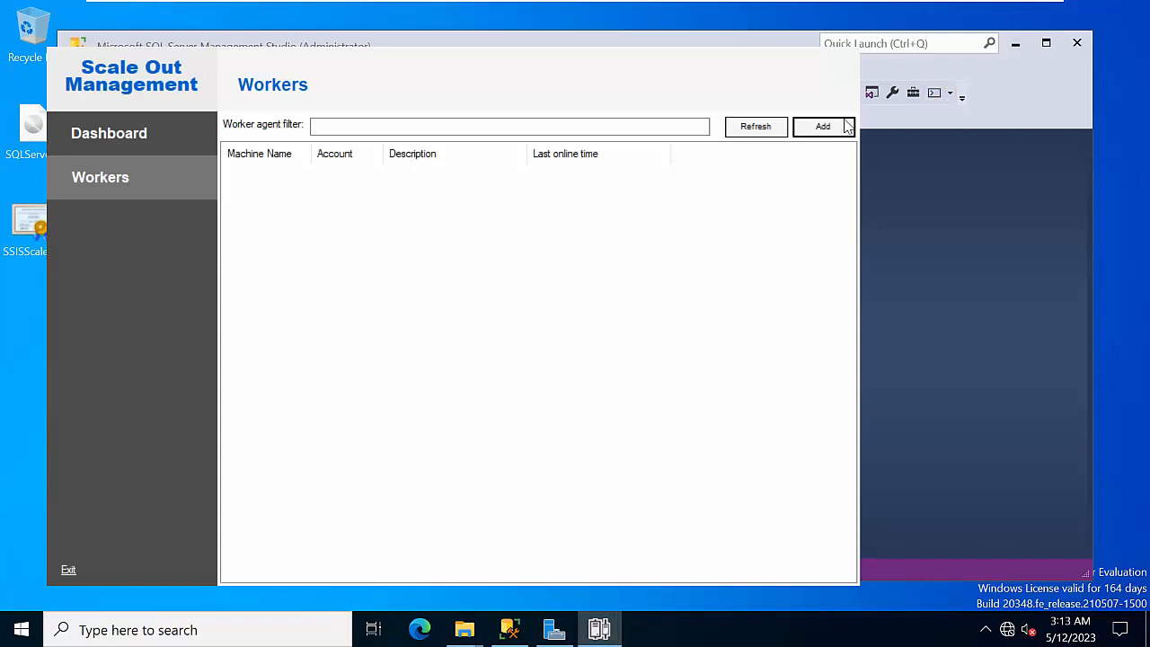
{"action": "left_click", "coordinate": [1077, 43]}
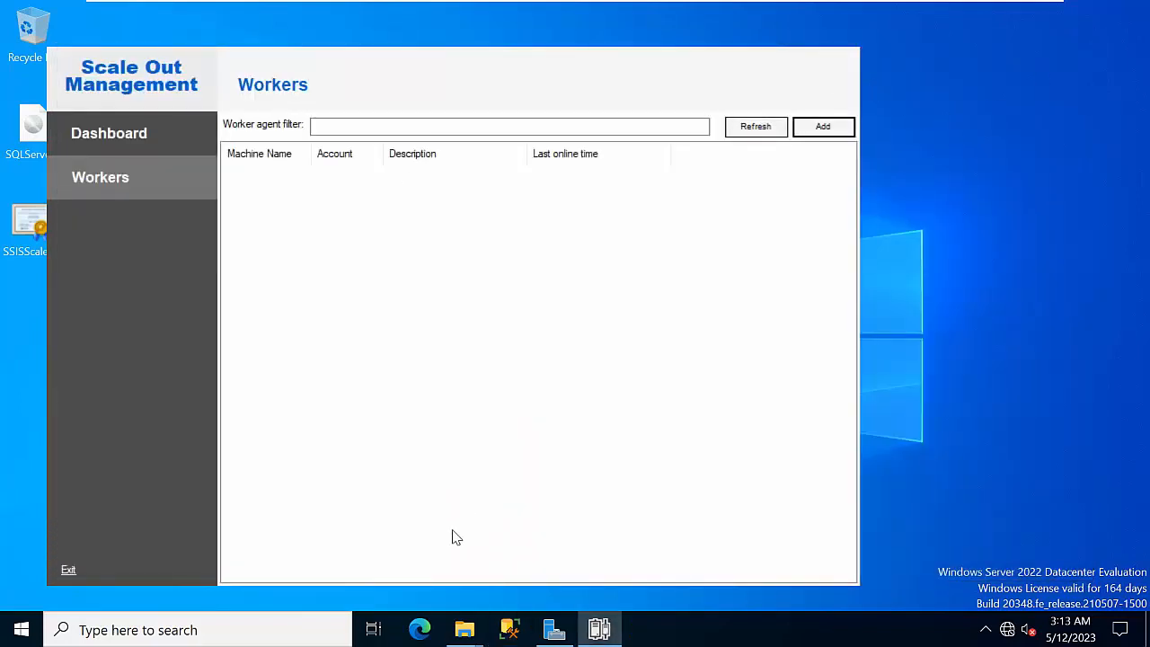
Close the Scale Out Management window and refresh the desktop
{"action": "right_click", "coordinate": [601, 631]}
{"action": "left_click", "coordinate": [599, 591]}
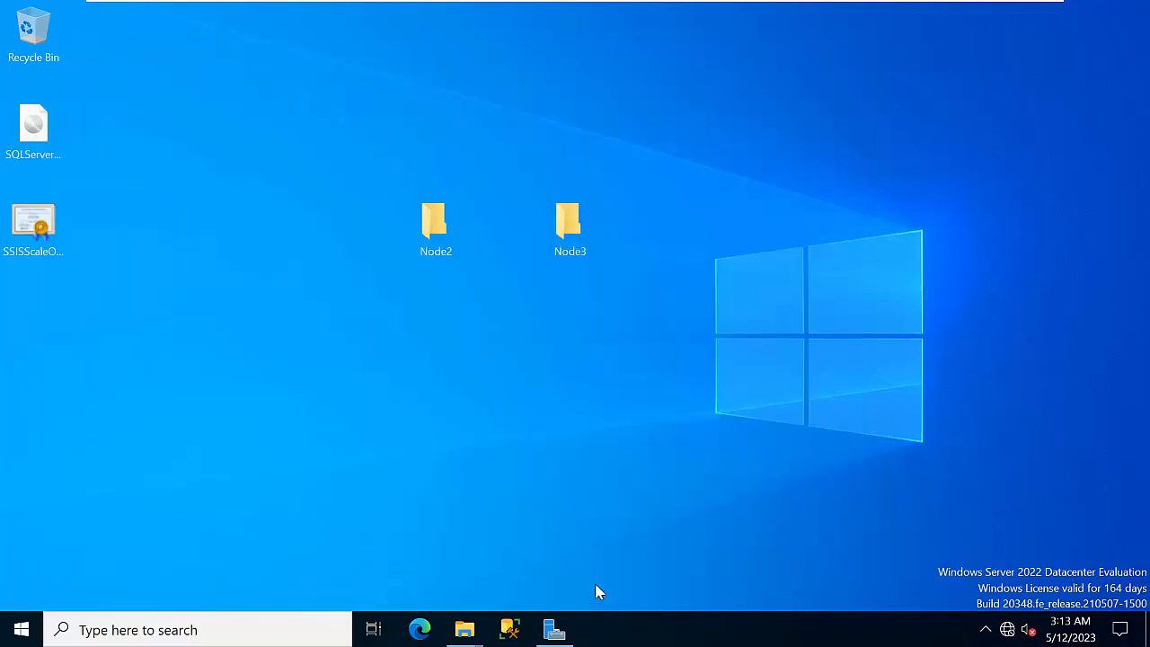
{"action": "right_click", "coordinate": [789, 244]}
{"action": "left_click", "coordinate": [828, 296]}
Import the Node2 SSISScaleOutWorker certificate with automatic store selection
{"action": "double_click", "coordinate": [435, 225]}
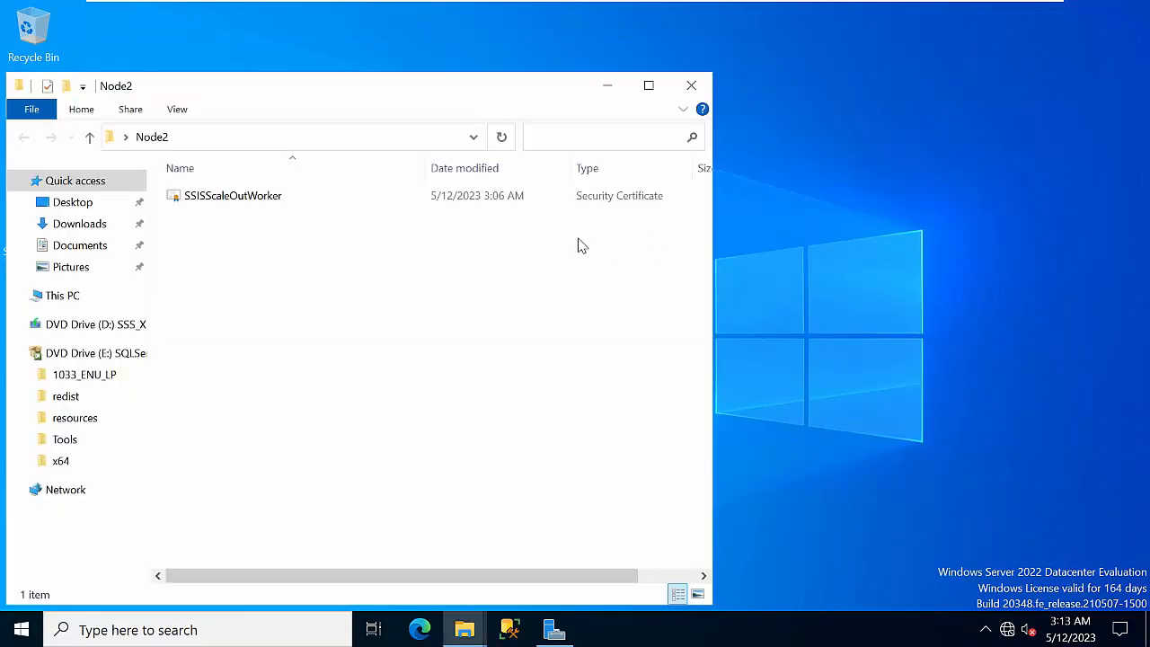
{"action": "double_click", "coordinate": [226, 198]}
{"action": "left_click", "coordinate": [242, 399]}
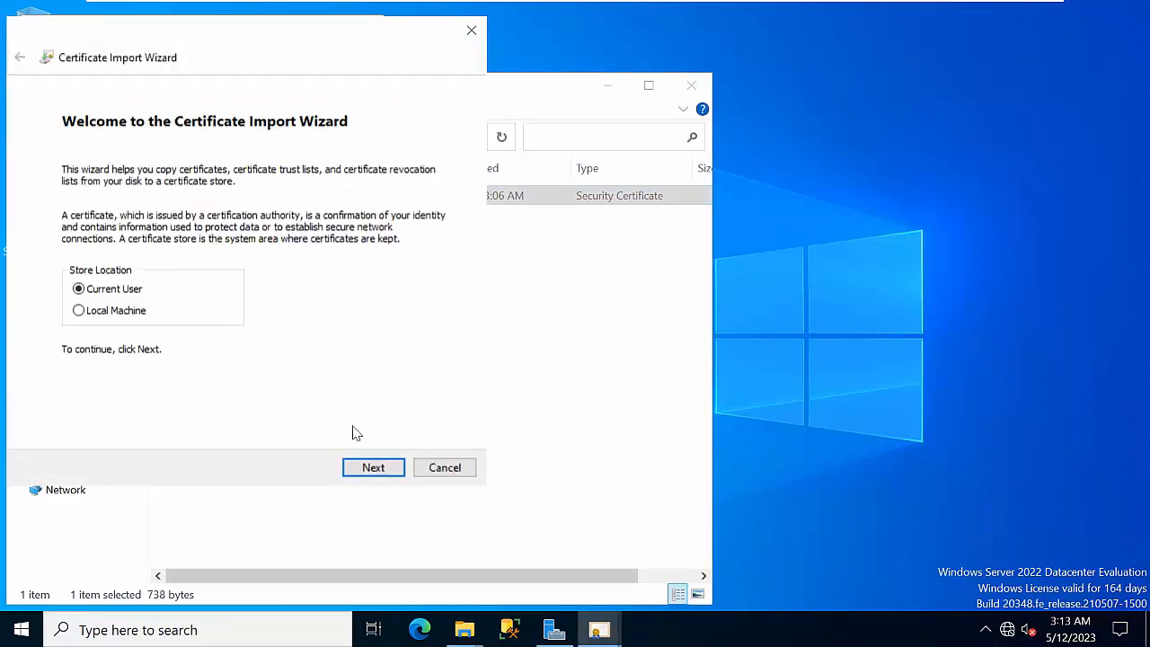
{"action": "left_click", "coordinate": [384, 473]}
{"action": "left_click", "coordinate": [384, 473]}
{"action": "left_click", "coordinate": [384, 476]}
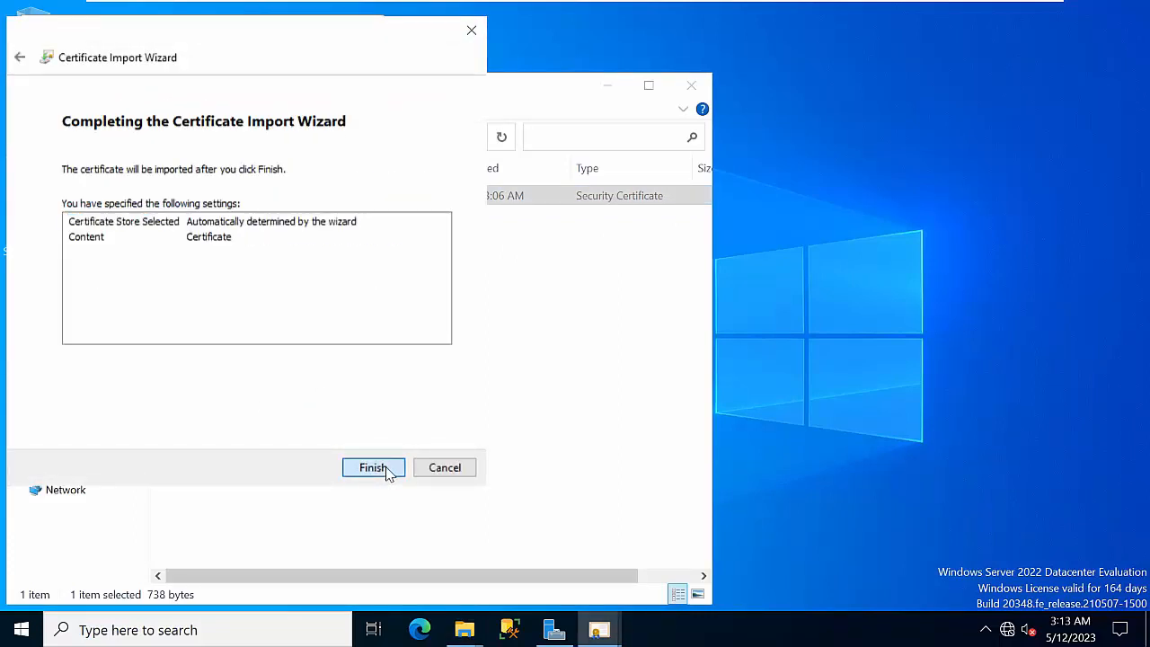
{"action": "left_click", "coordinate": [604, 86]}
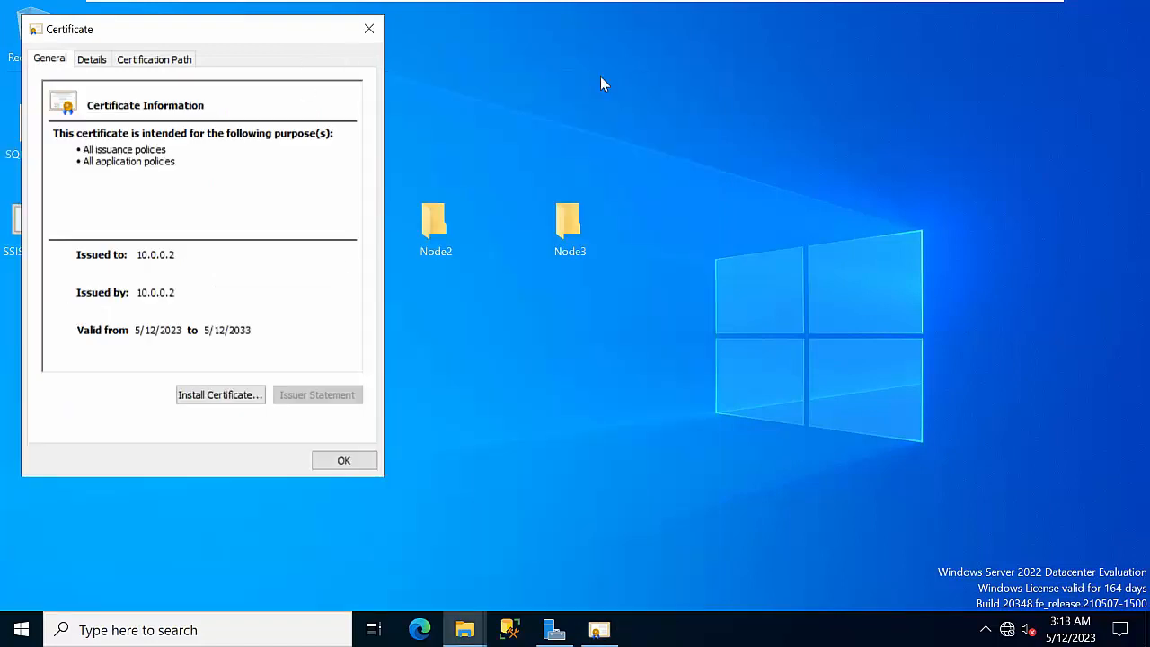
{"action": "left_click", "coordinate": [370, 29]}
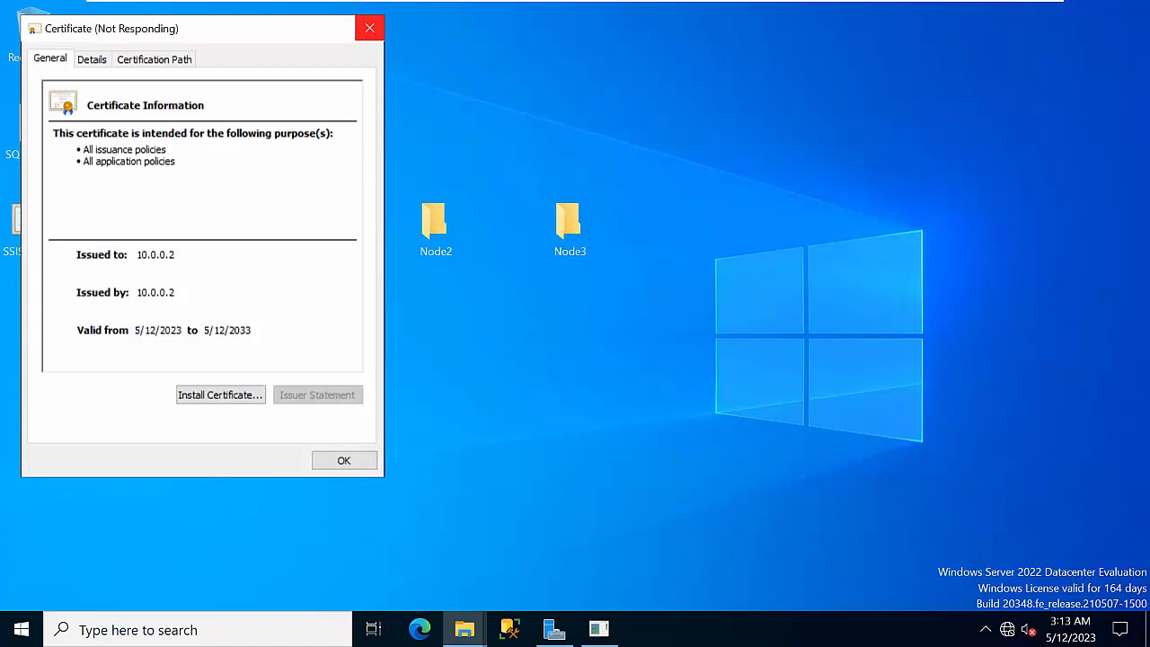
Import the Node3 SSISScaleOutWorker certificate with automatic store selection
{"action": "right_click", "coordinate": [733, 237]}
{"action": "double_click", "coordinate": [568, 224]}
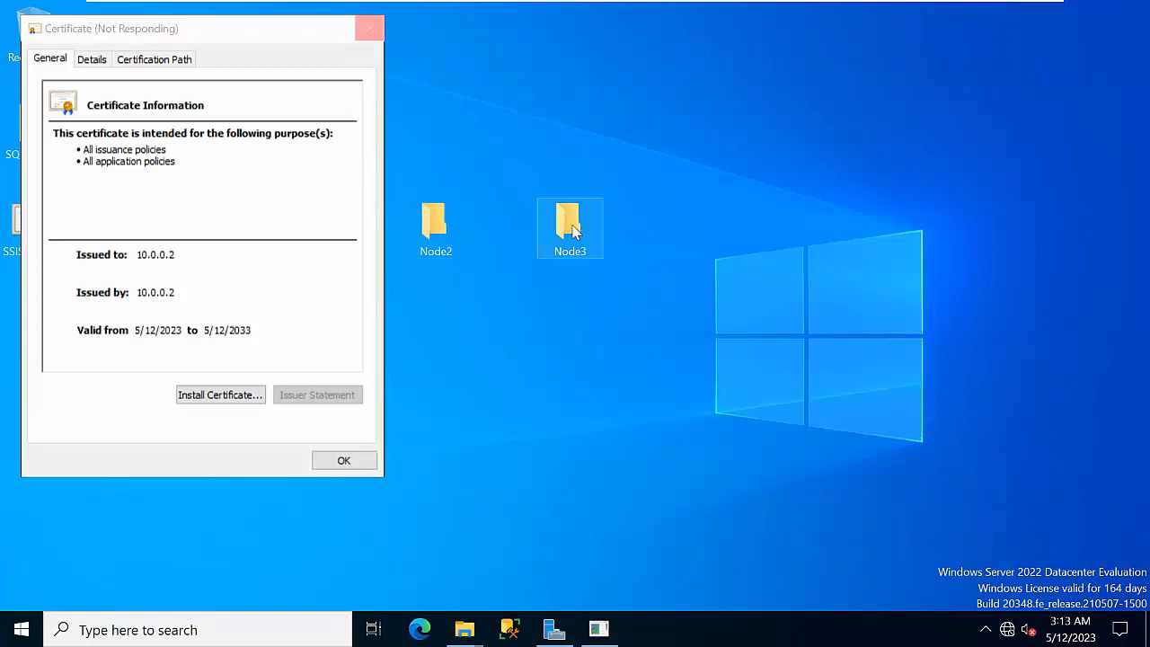
{"action": "double_click", "coordinate": [220, 196]}
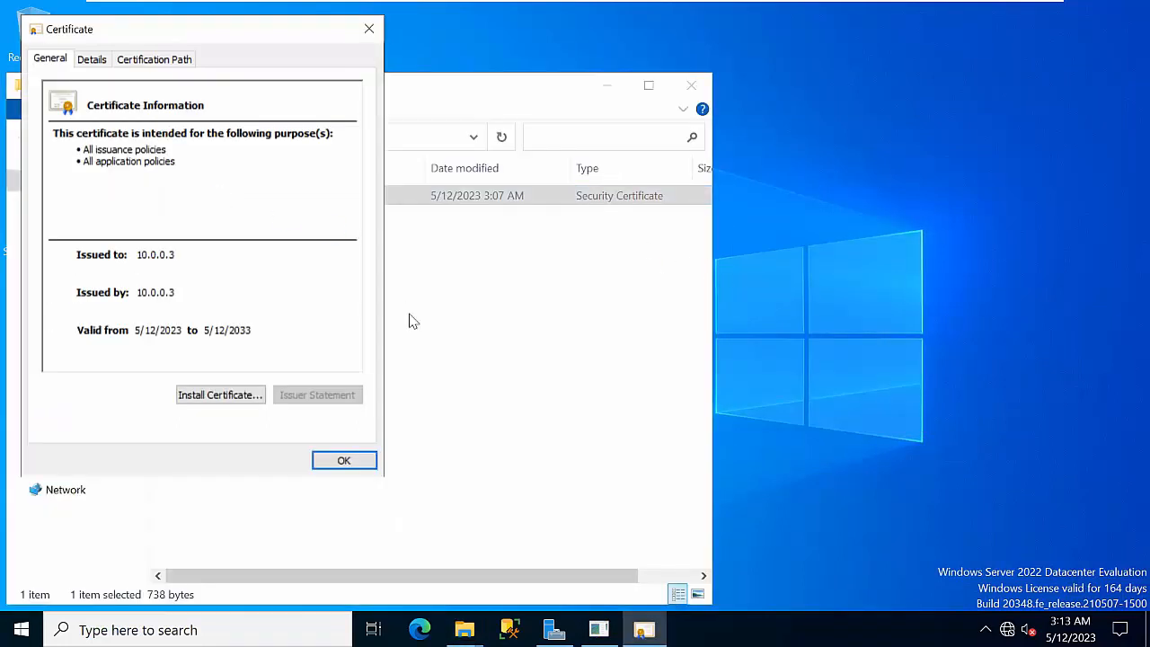
{"action": "left_click", "coordinate": [239, 399]}
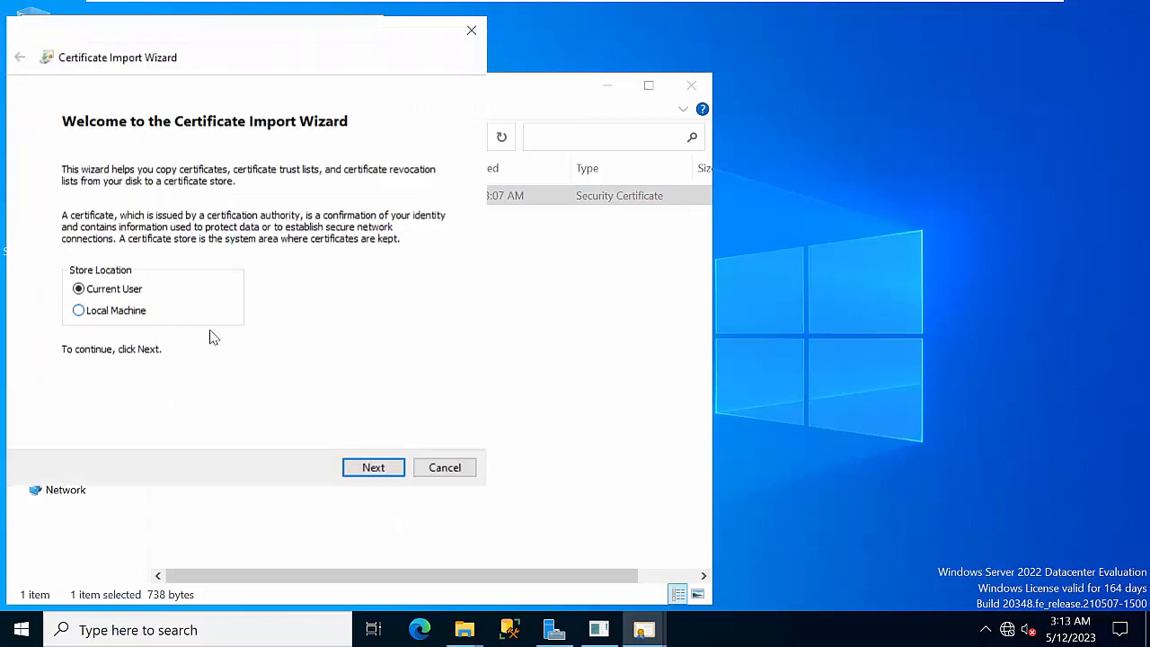
{"action": "left_click", "coordinate": [370, 468]}
{"action": "left_click", "coordinate": [372, 468]}
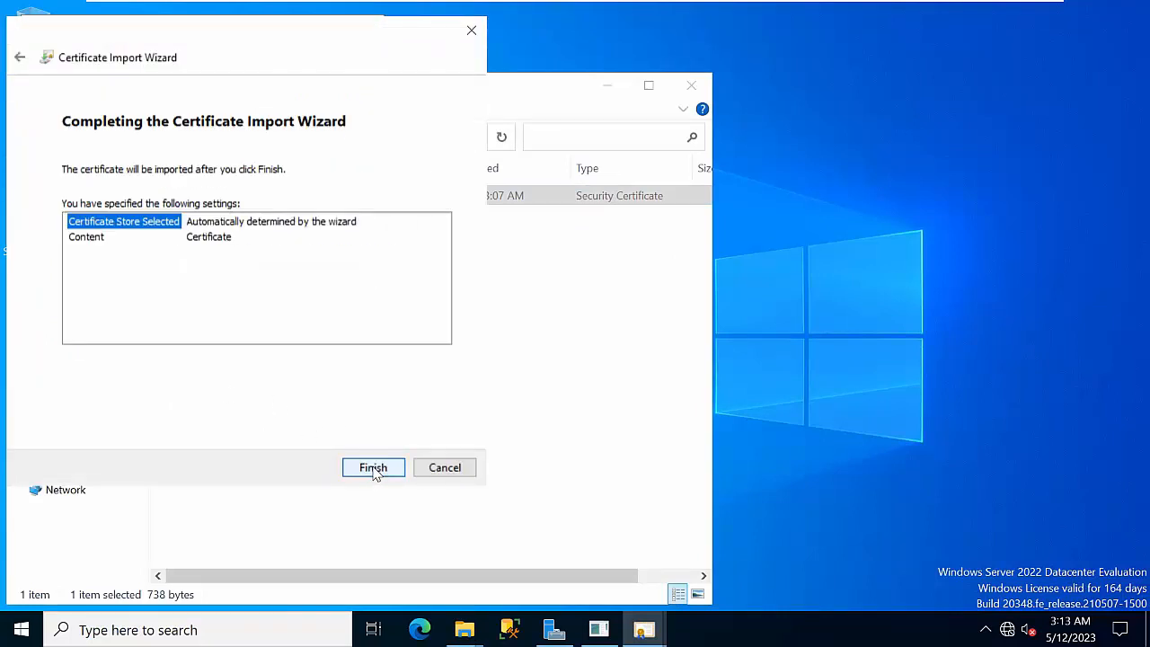
{"action": "left_click", "coordinate": [375, 467]}
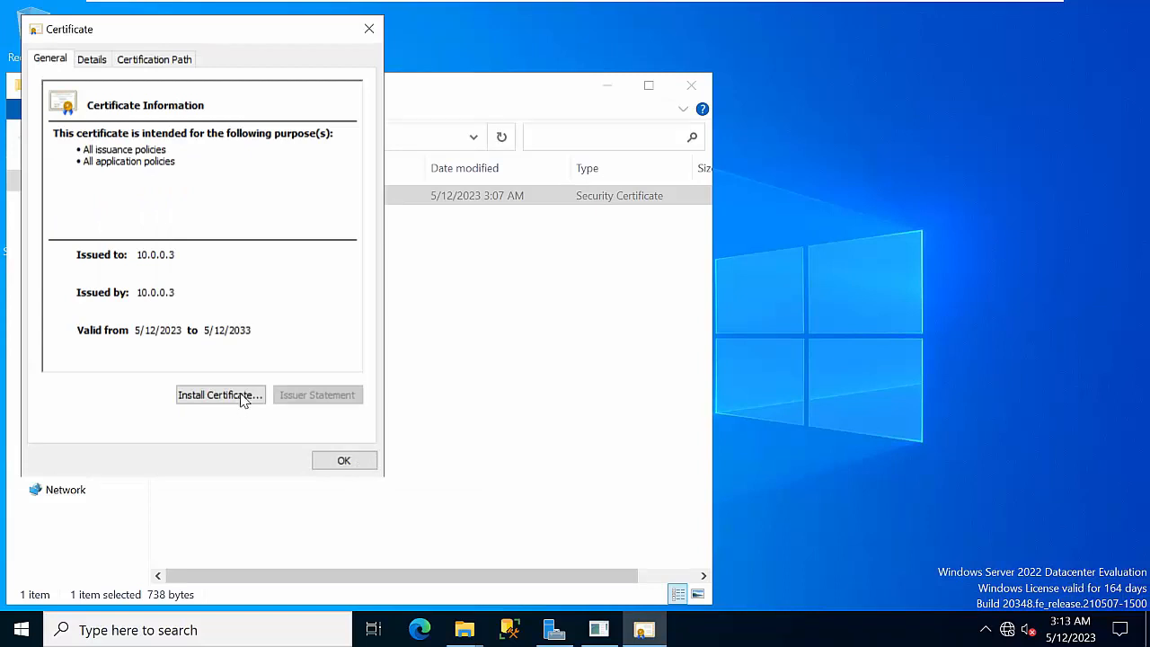
Acknowledge both successful import messages and close the 10.0.0.3 and 10.0.0.2 certificate details
{"action": "right_click", "coordinate": [928, 149]}
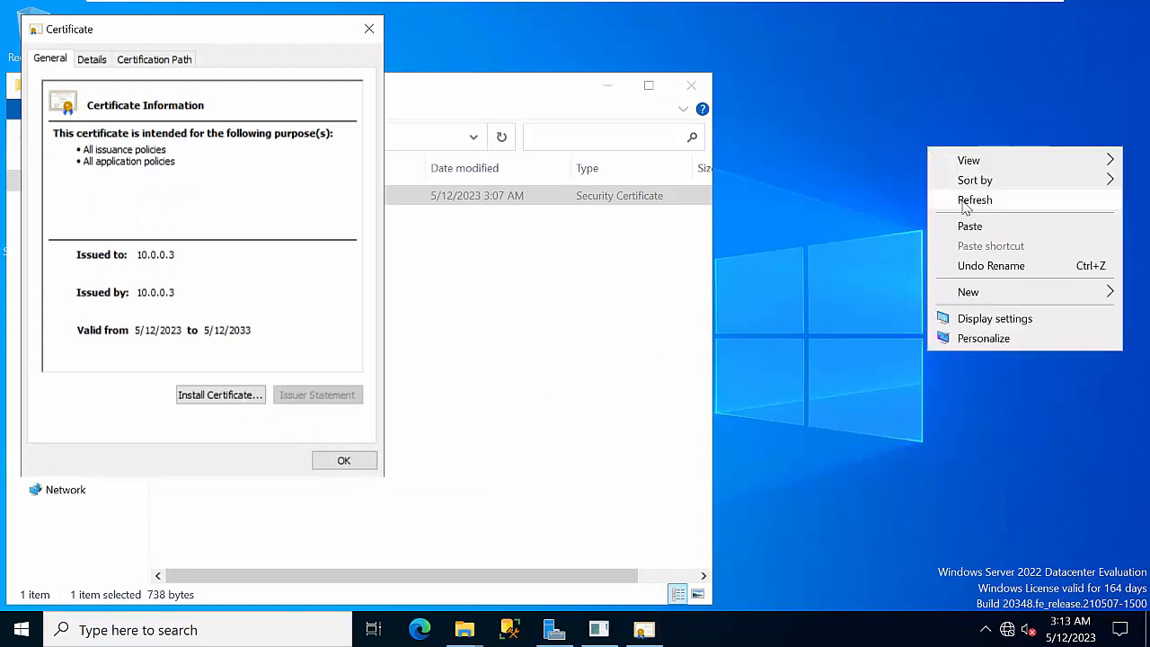
{"action": "left_click", "coordinate": [970, 202]}
{"action": "right_click", "coordinate": [865, 200]}
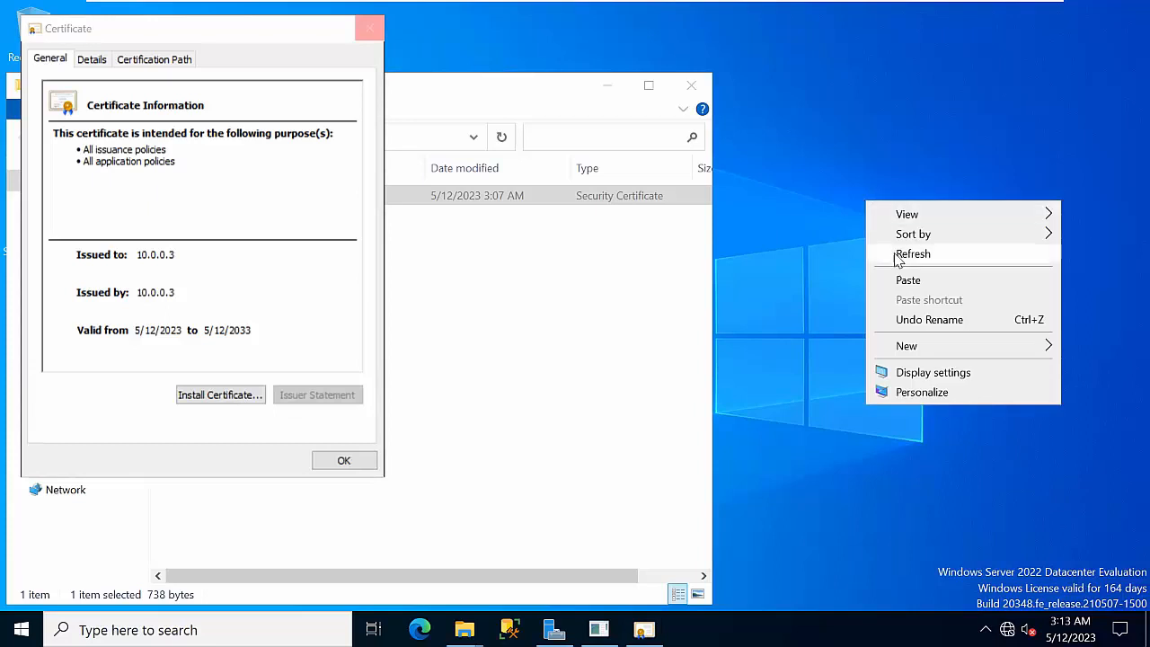
{"action": "left_click", "coordinate": [606, 85]}
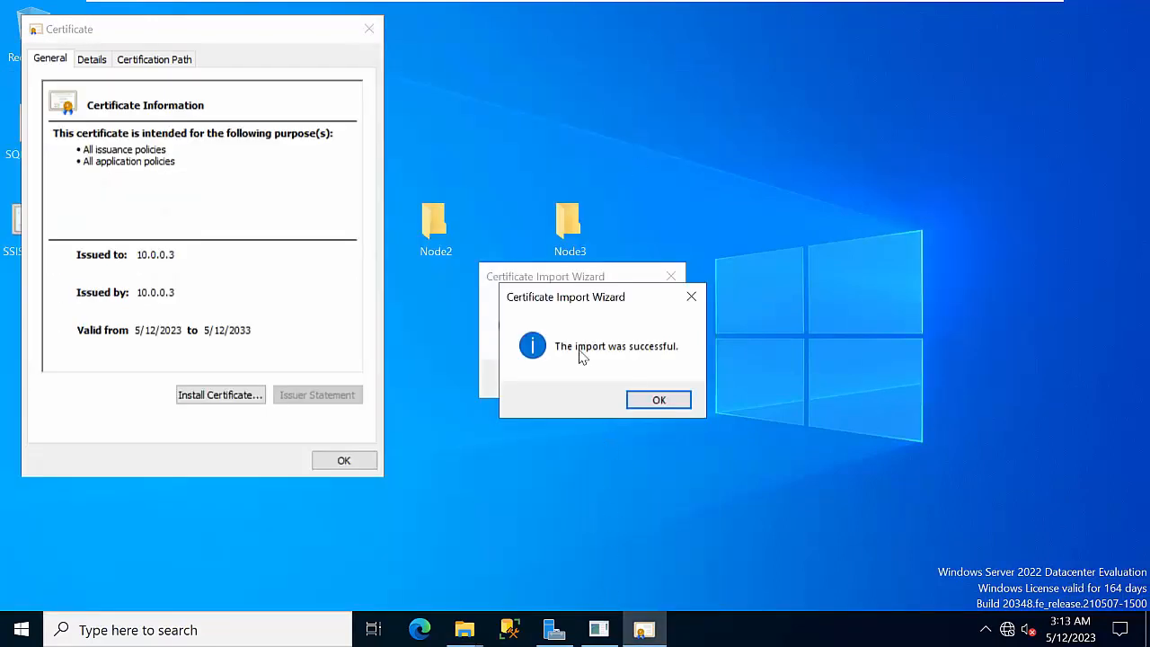
{"action": "left_click_drag", "start_coordinate": [566, 299], "coordinate": [731, 299]}
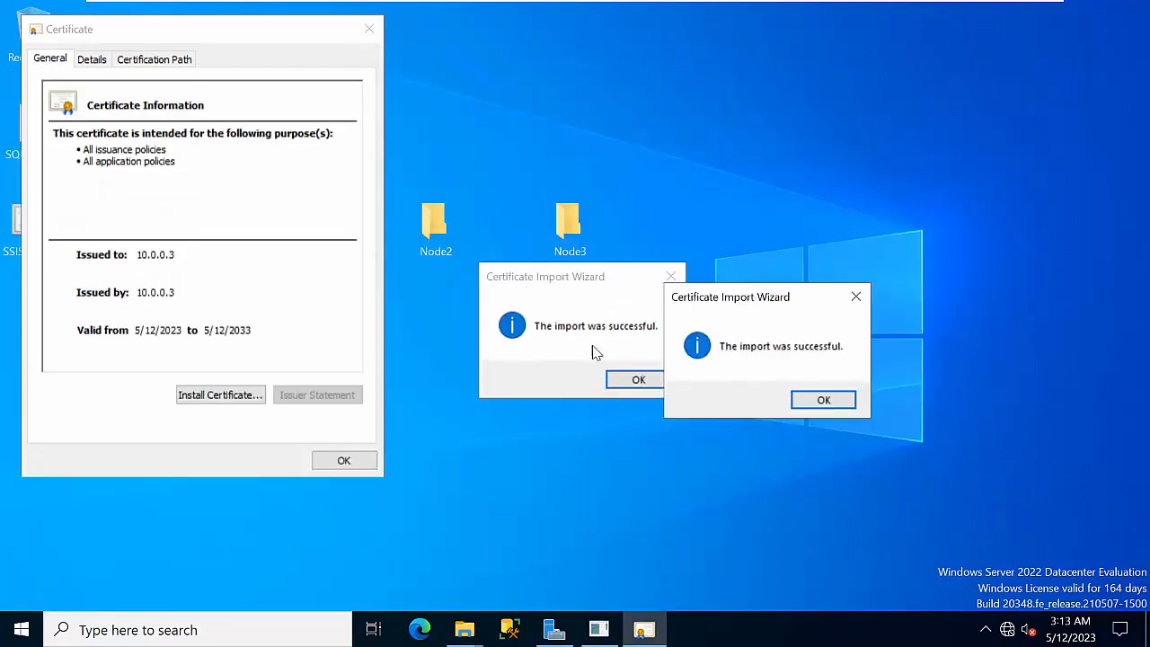
{"action": "left_click", "coordinate": [629, 379]}
{"action": "left_click", "coordinate": [796, 401]}
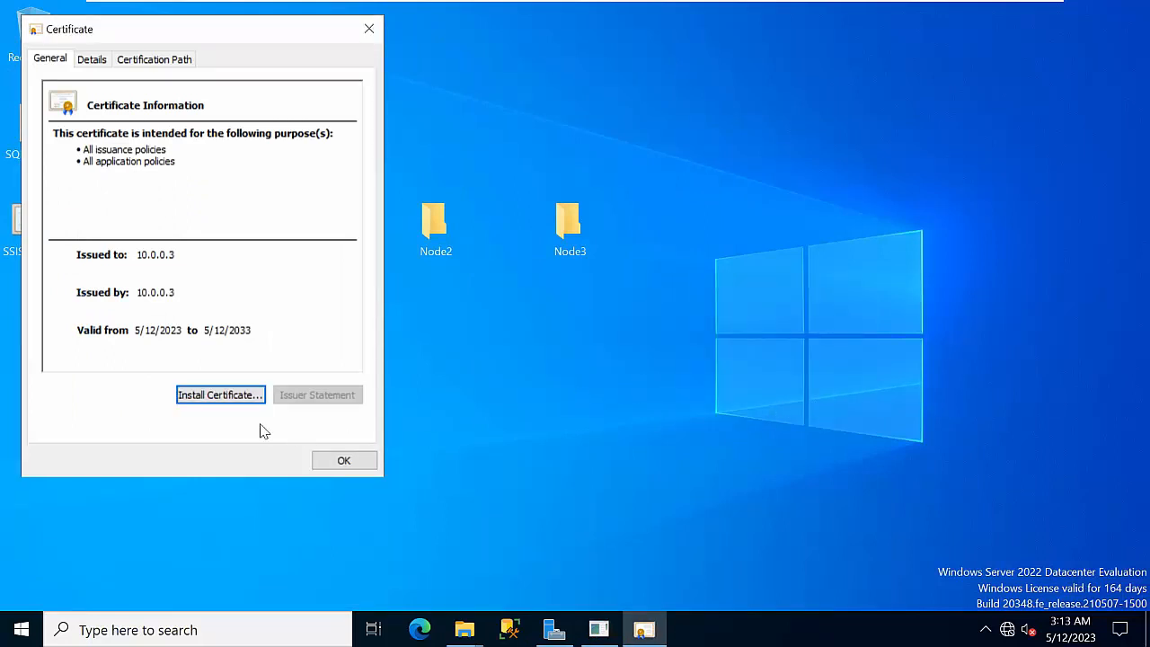
{"action": "left_click", "coordinate": [344, 460]}
{"action": "right_click", "coordinate": [748, 300]}
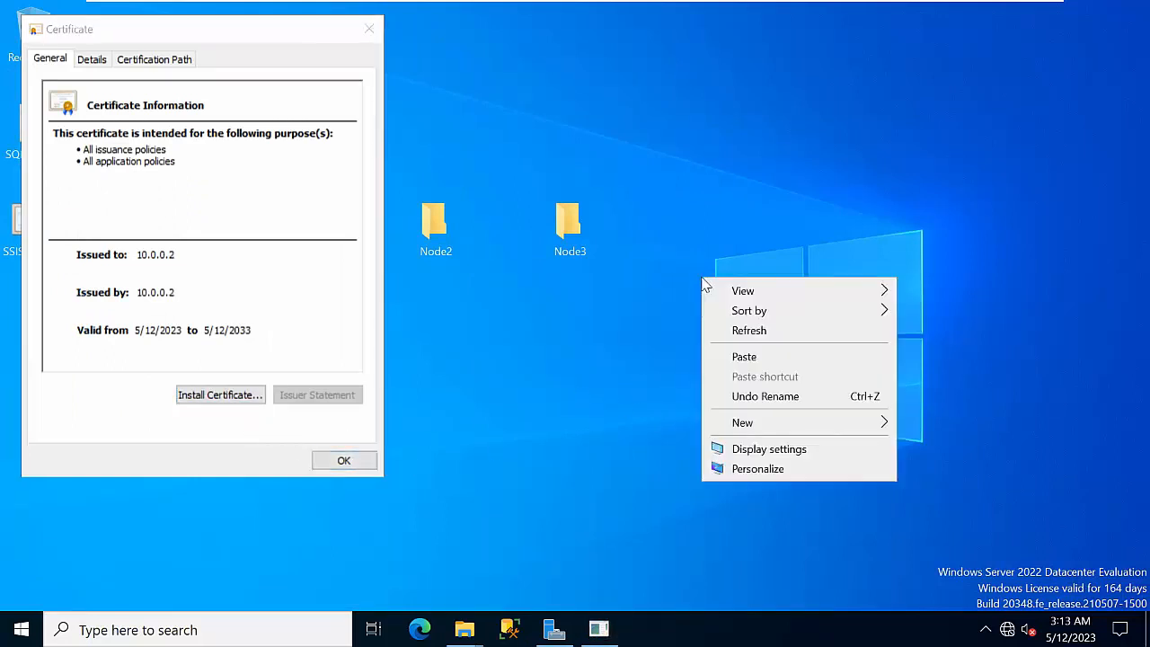
{"action": "left_click", "coordinate": [745, 332]}
{"action": "left_click", "coordinate": [599, 630]}
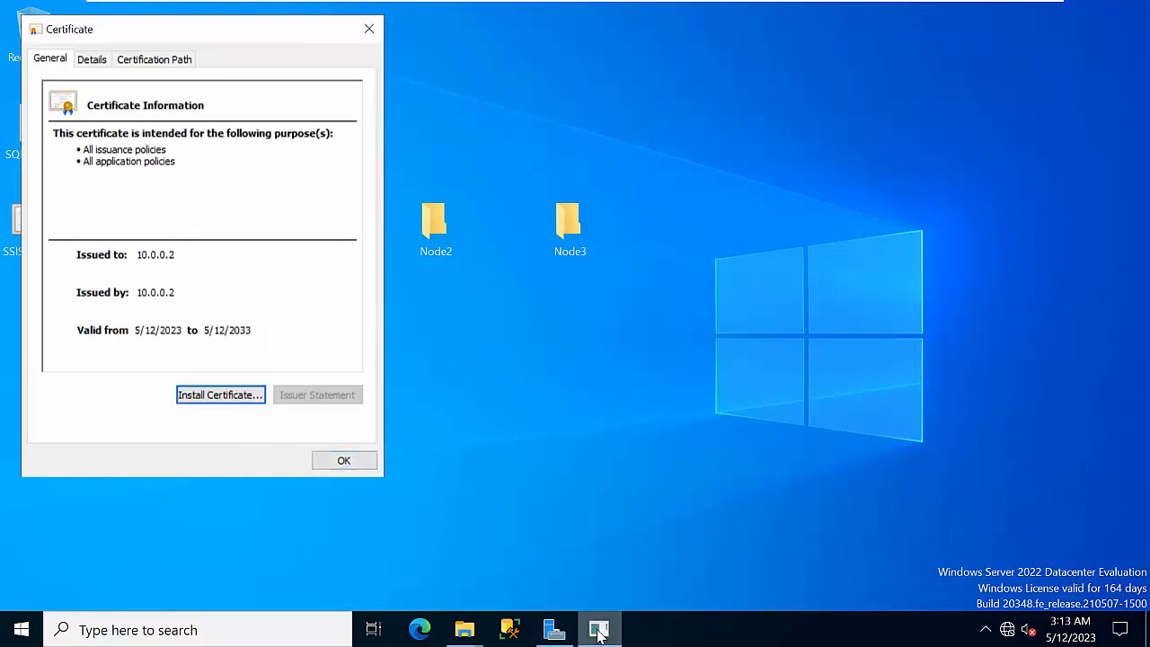
{"action": "left_click", "coordinate": [349, 463]}
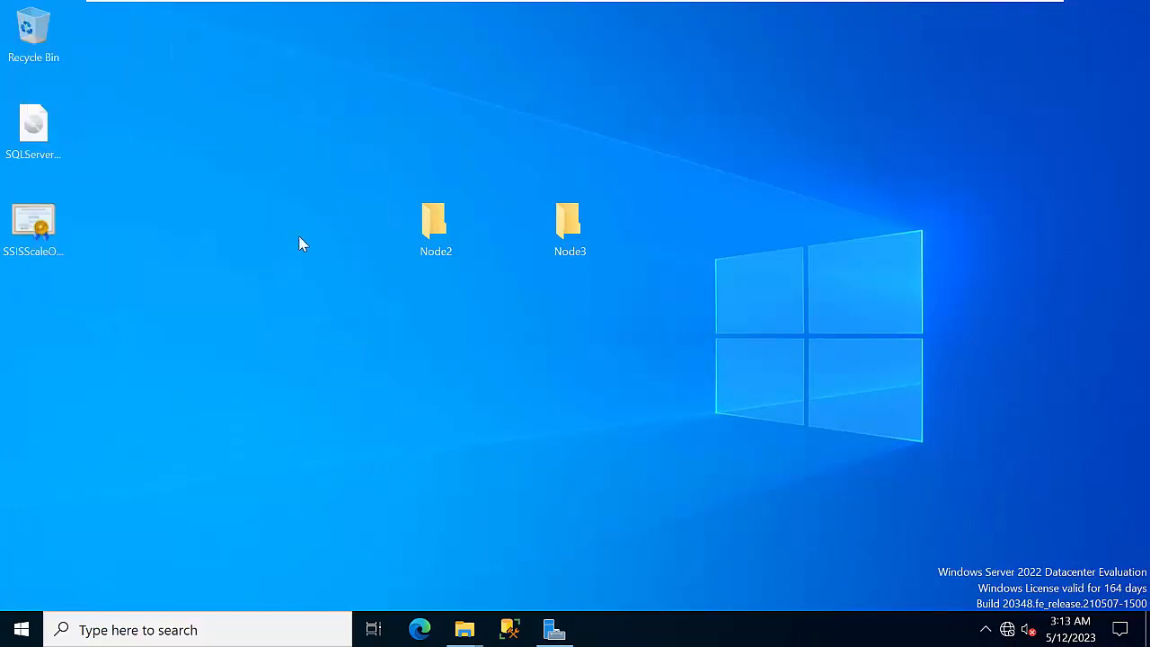
Reopen the Node2 folder to check its SSISScaleOutWorker certificate, then put it away
{"action": "double_click", "coordinate": [435, 229]}
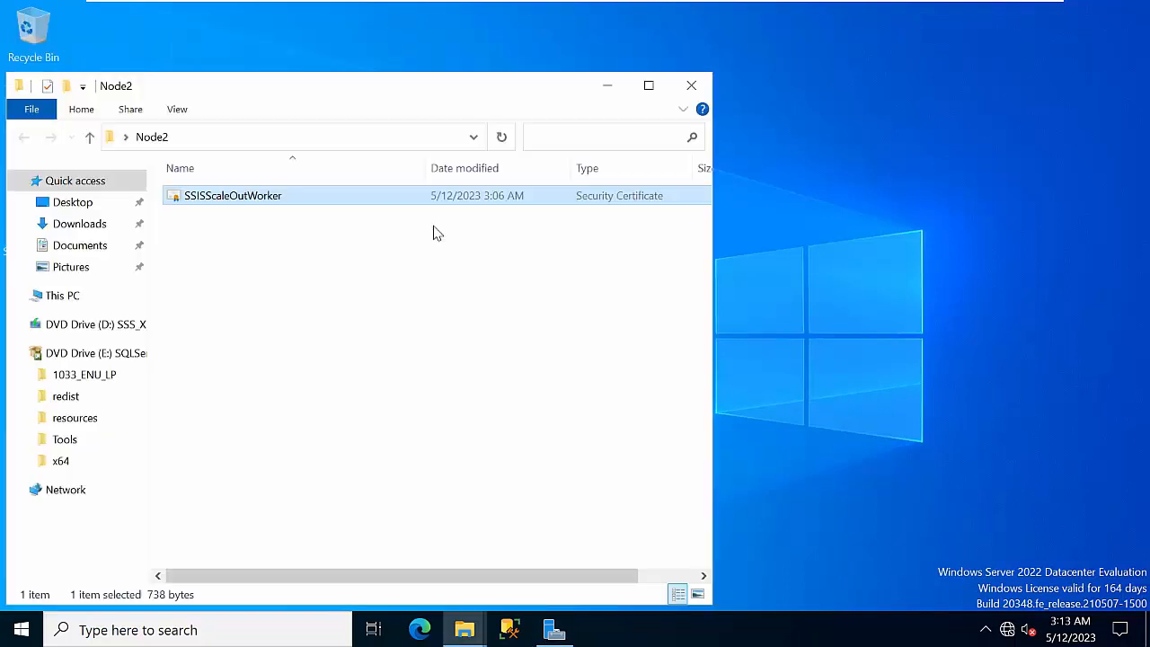
{"action": "right_click", "coordinate": [261, 199]}
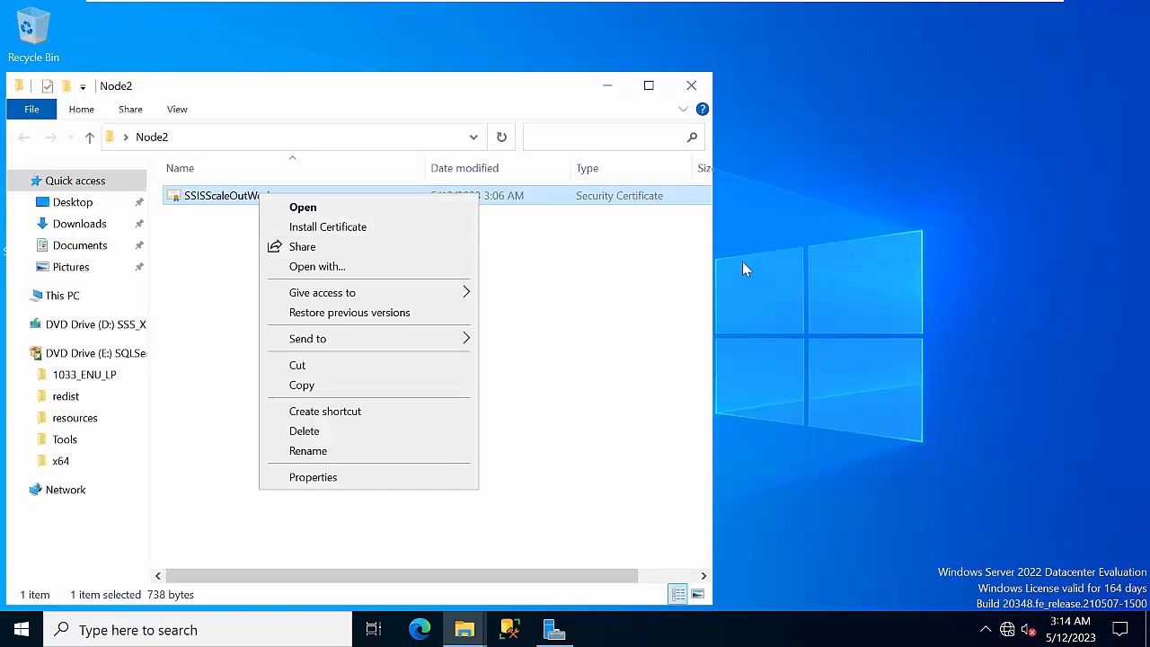
{"action": "right_click", "coordinate": [852, 221]}
{"action": "left_click", "coordinate": [889, 269]}
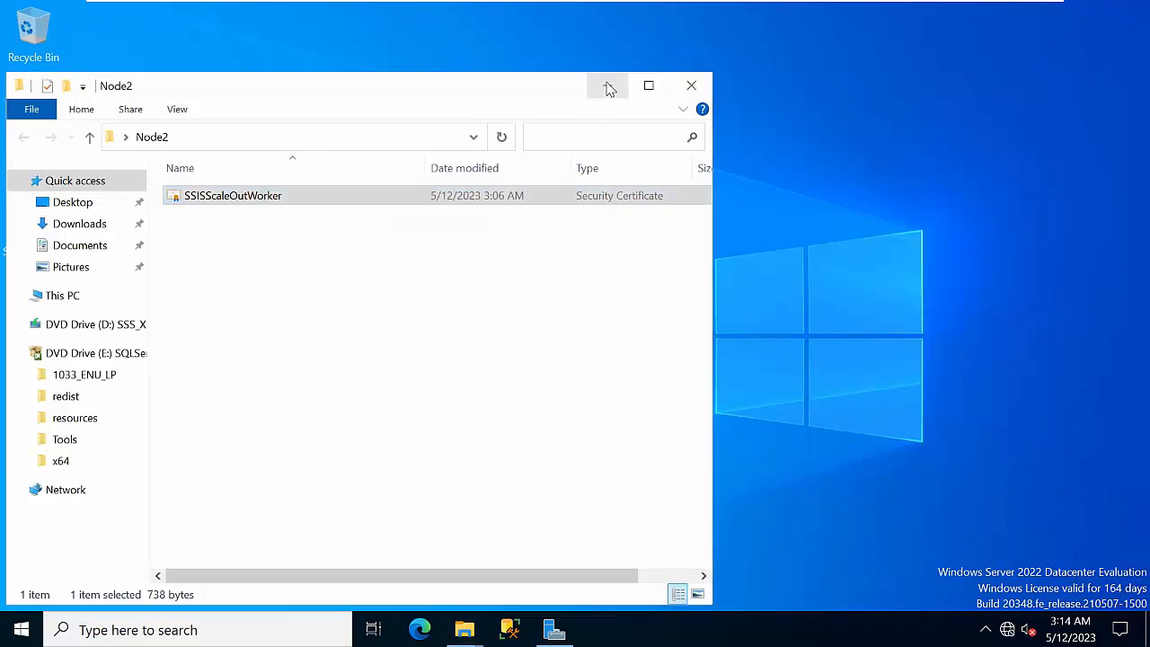
{"action": "left_click", "coordinate": [608, 85]}
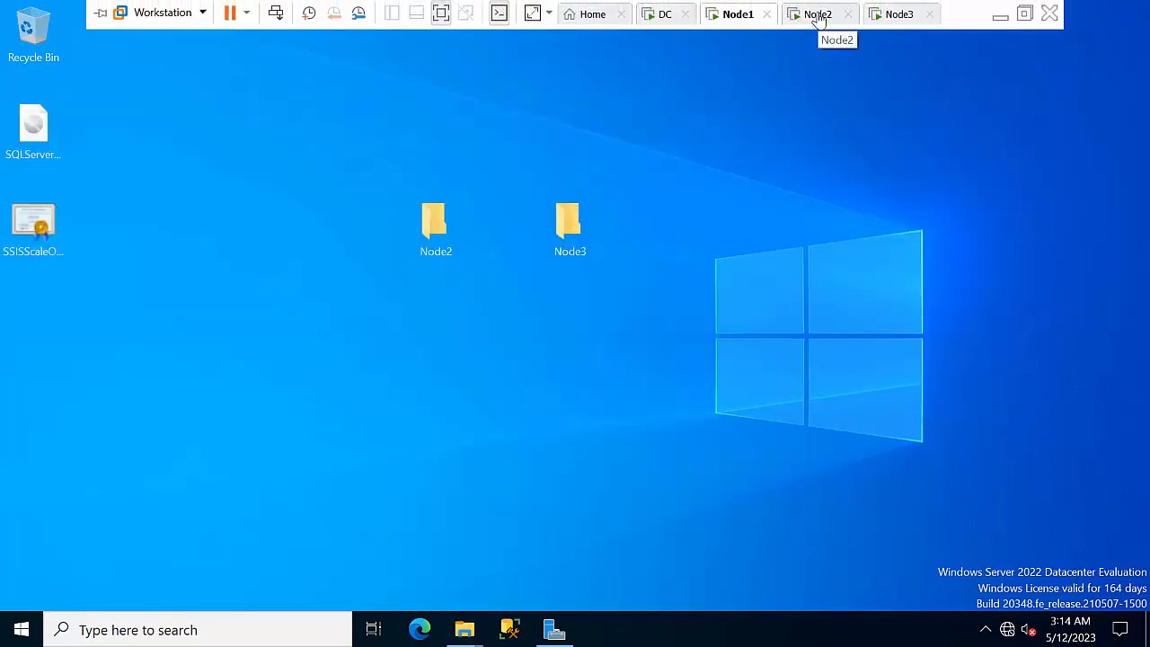
On Node2, import the master certificate issued to 10.0.0.1 with automatic store selection
{"action": "left_click", "coordinate": [818, 17]}
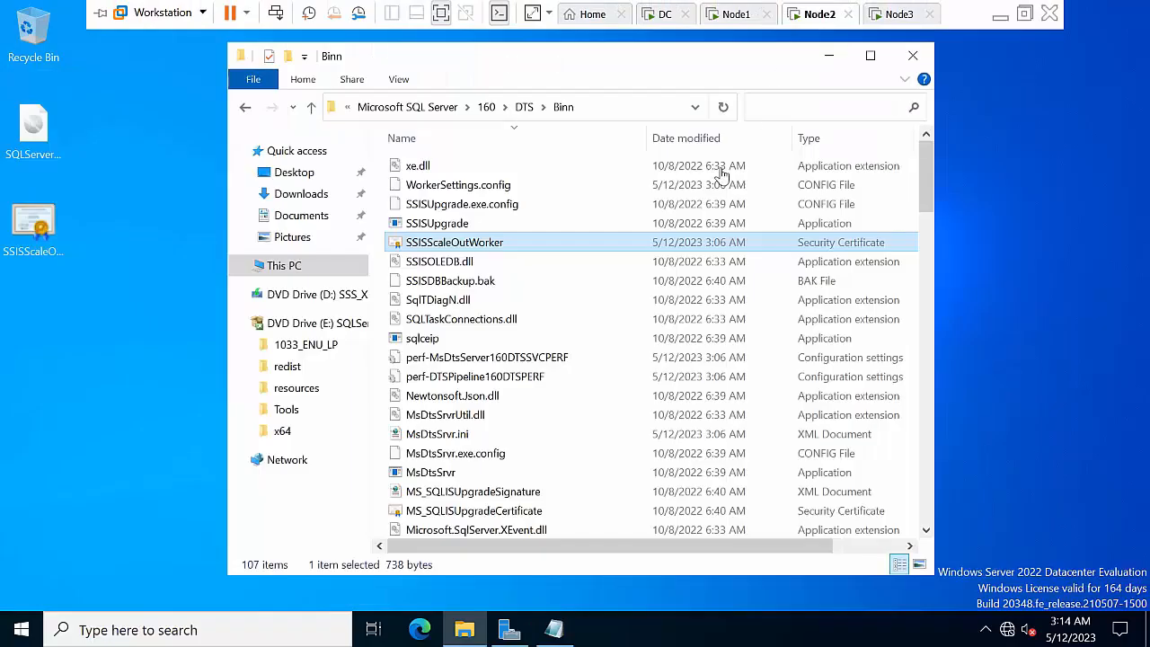
{"action": "left_click", "coordinate": [828, 56]}
{"action": "double_click", "coordinate": [34, 225]}
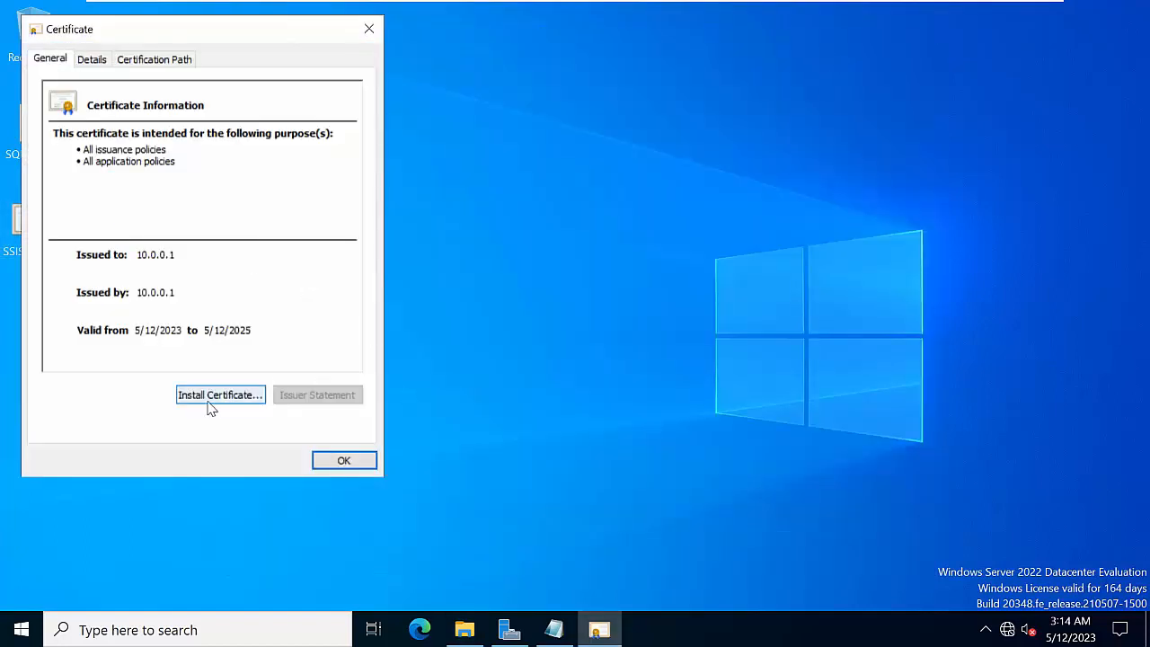
{"action": "left_click", "coordinate": [222, 395]}
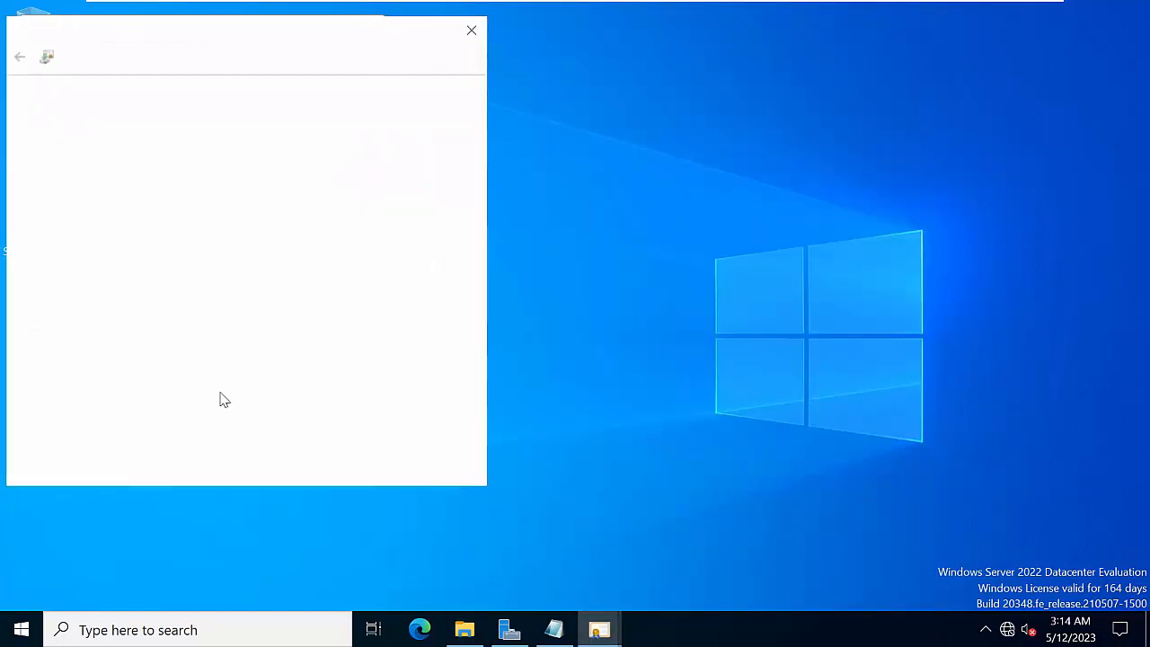
{"action": "left_click", "coordinate": [373, 468]}
{"action": "left_click", "coordinate": [374, 467]}
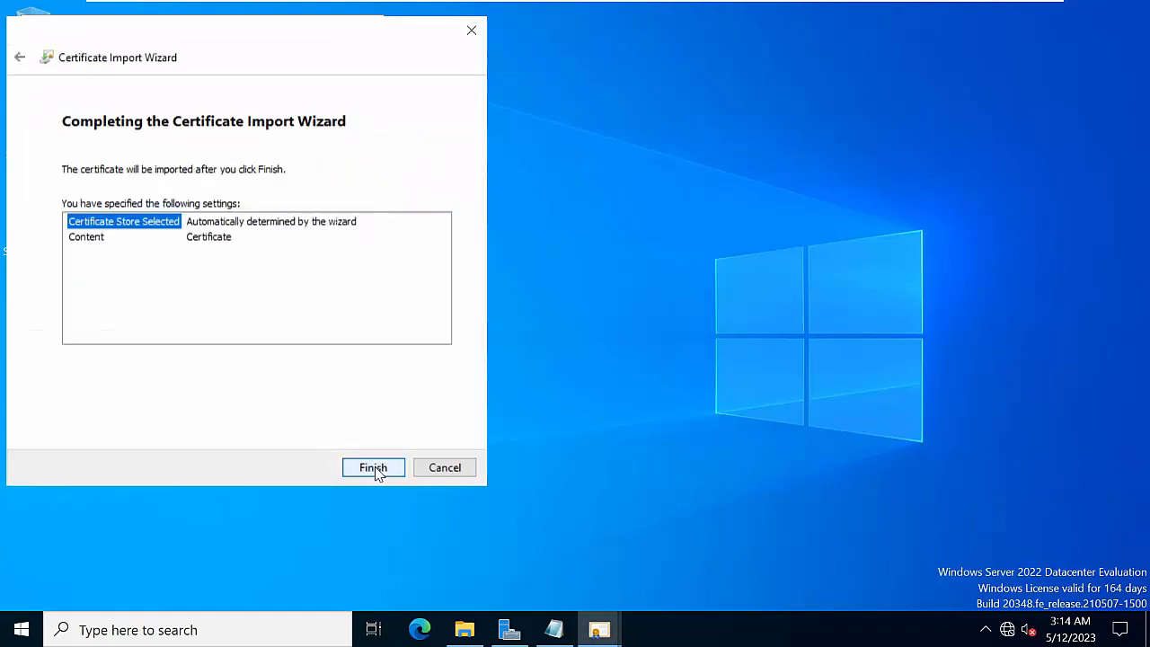
{"action": "left_click", "coordinate": [373, 468]}
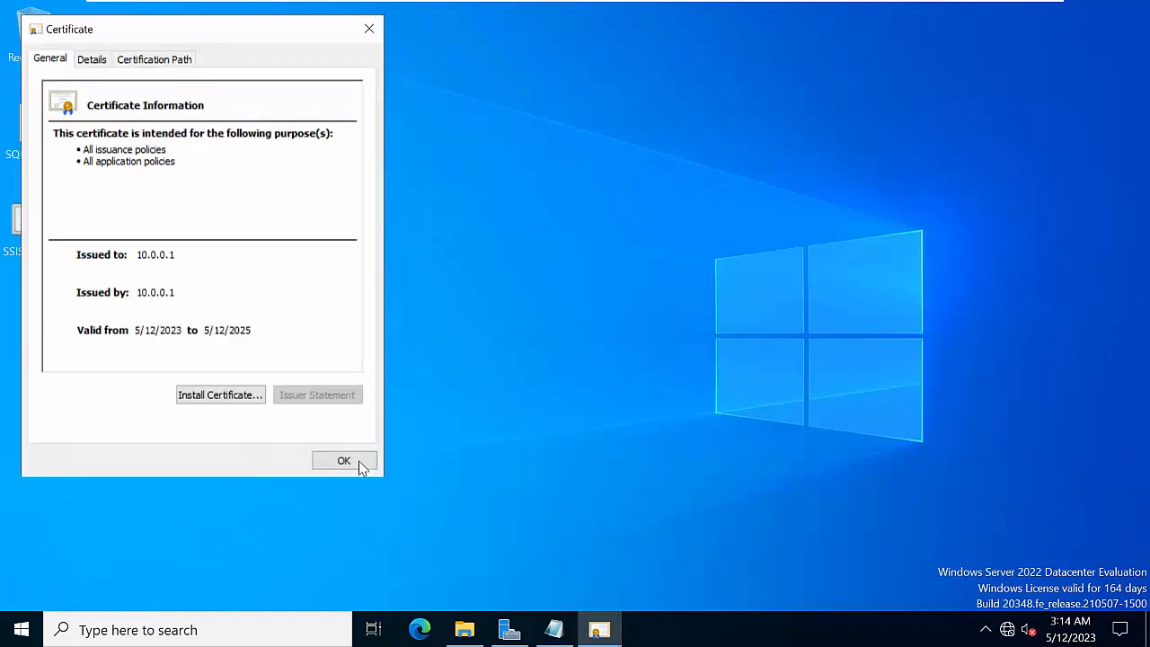
{"action": "right_click", "coordinate": [561, 268]}
{"action": "left_click", "coordinate": [604, 321]}
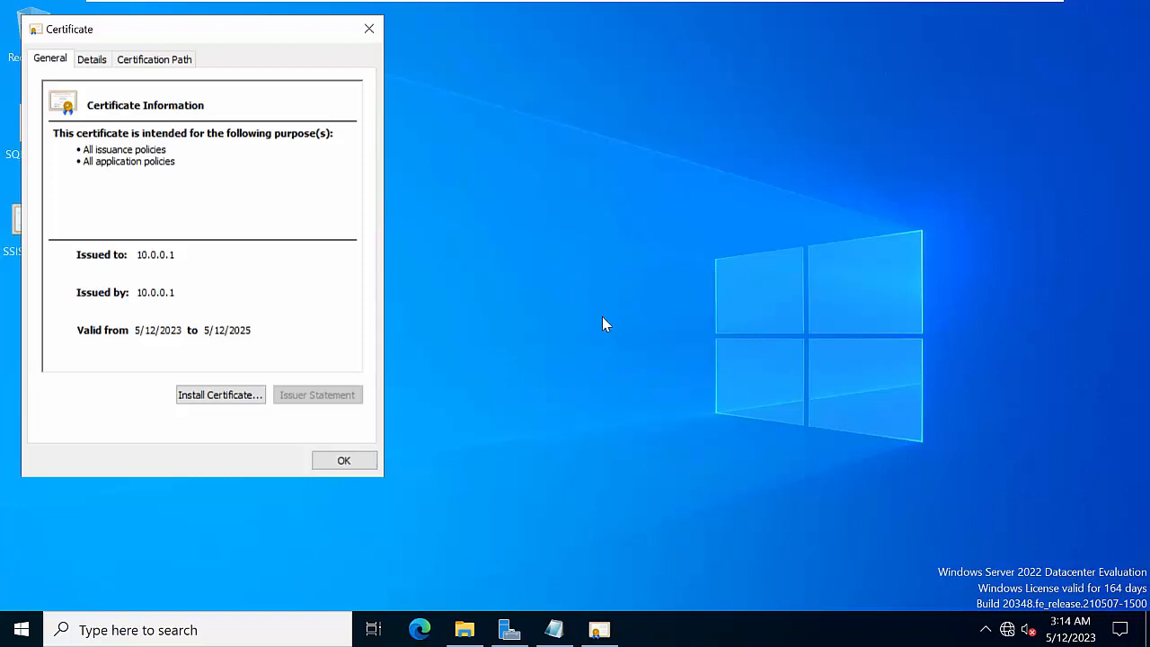
{"action": "right_click", "coordinate": [513, 230]}
{"action": "left_click", "coordinate": [558, 287]}
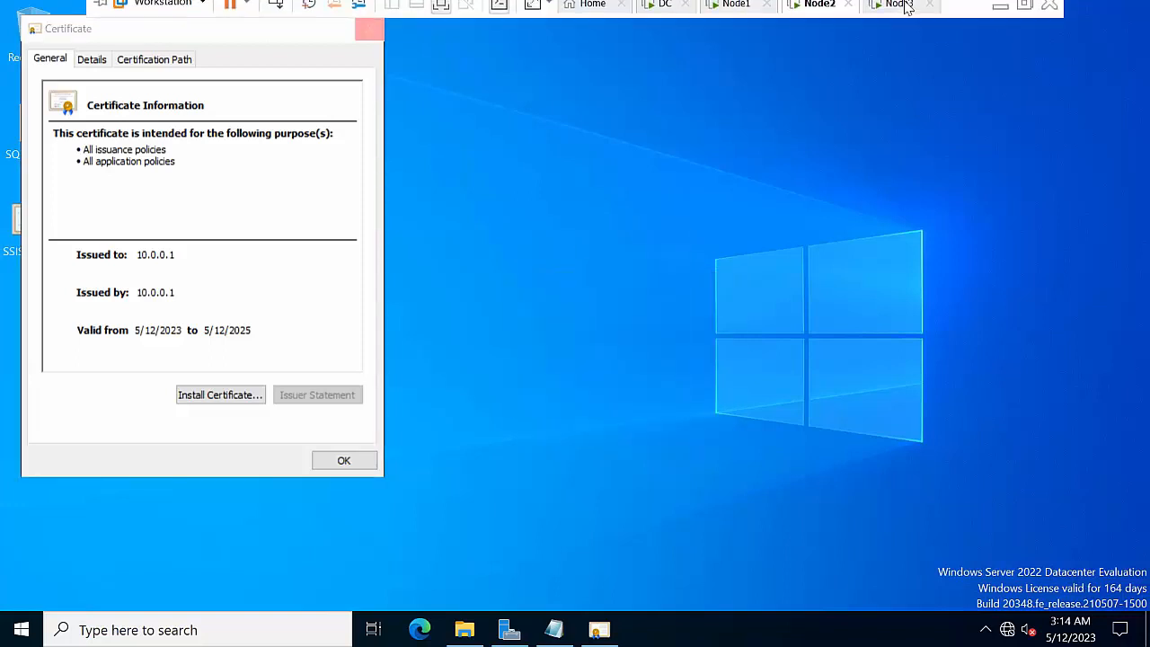
On Node3, import the SSISScaleOut Master certificate and close the success message and certificate details
{"action": "left_click", "coordinate": [885, 14]}
{"action": "right_click", "coordinate": [212, 286]}
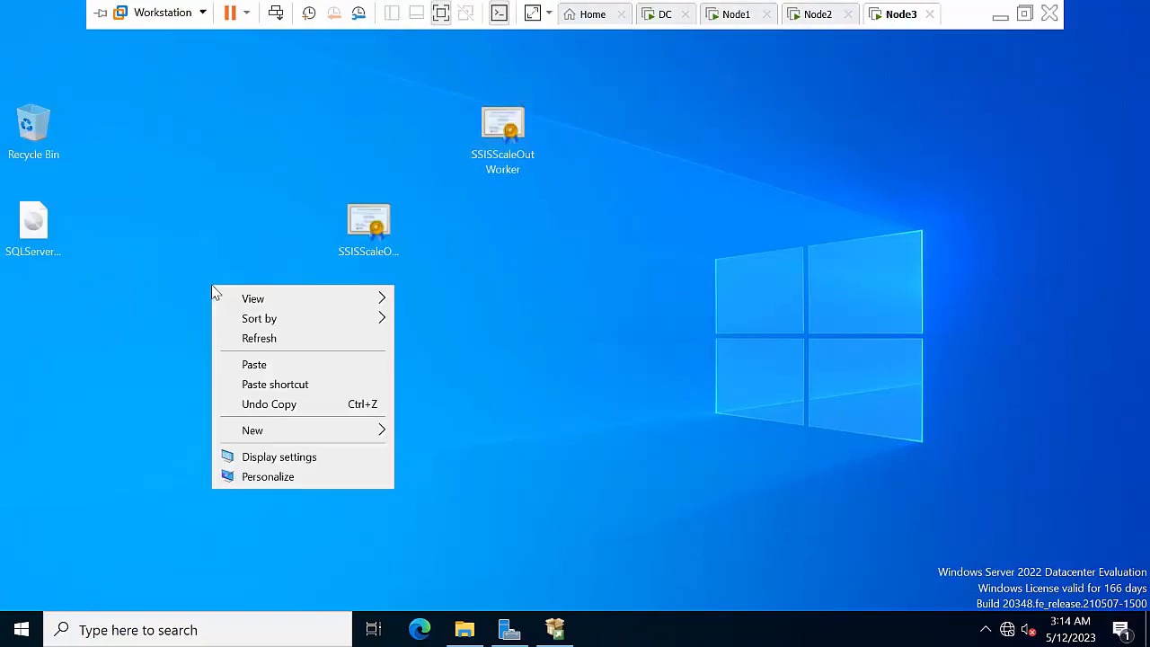
{"action": "left_click", "coordinate": [247, 339]}
{"action": "left_click", "coordinate": [376, 229]}
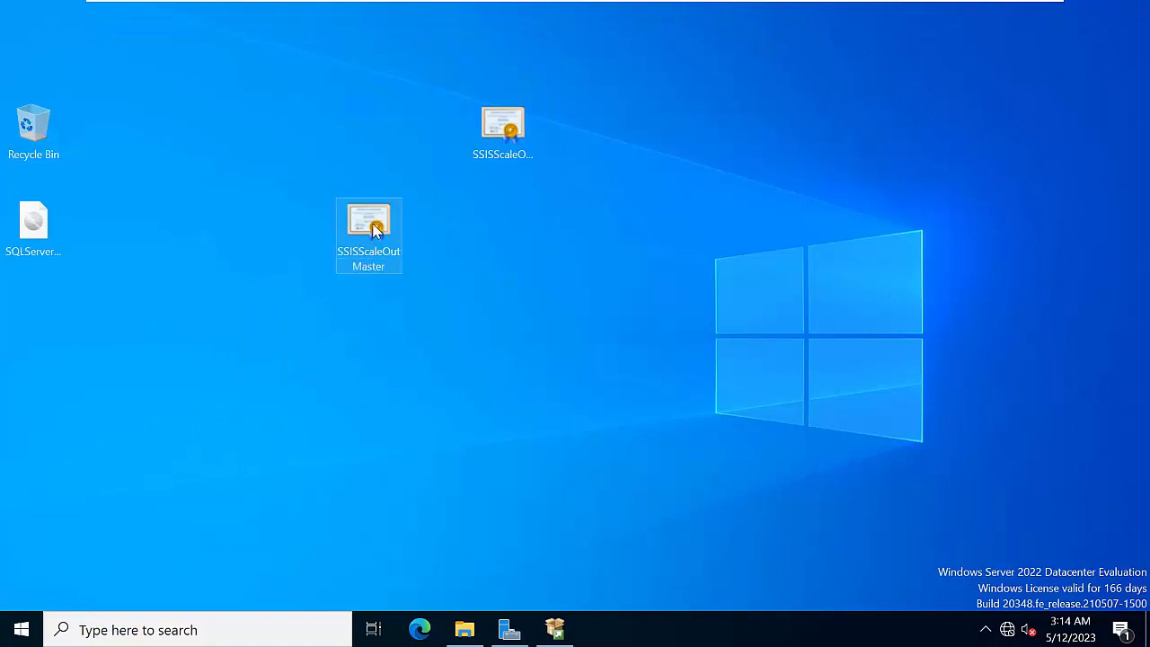
{"action": "double_click", "coordinate": [376, 229]}
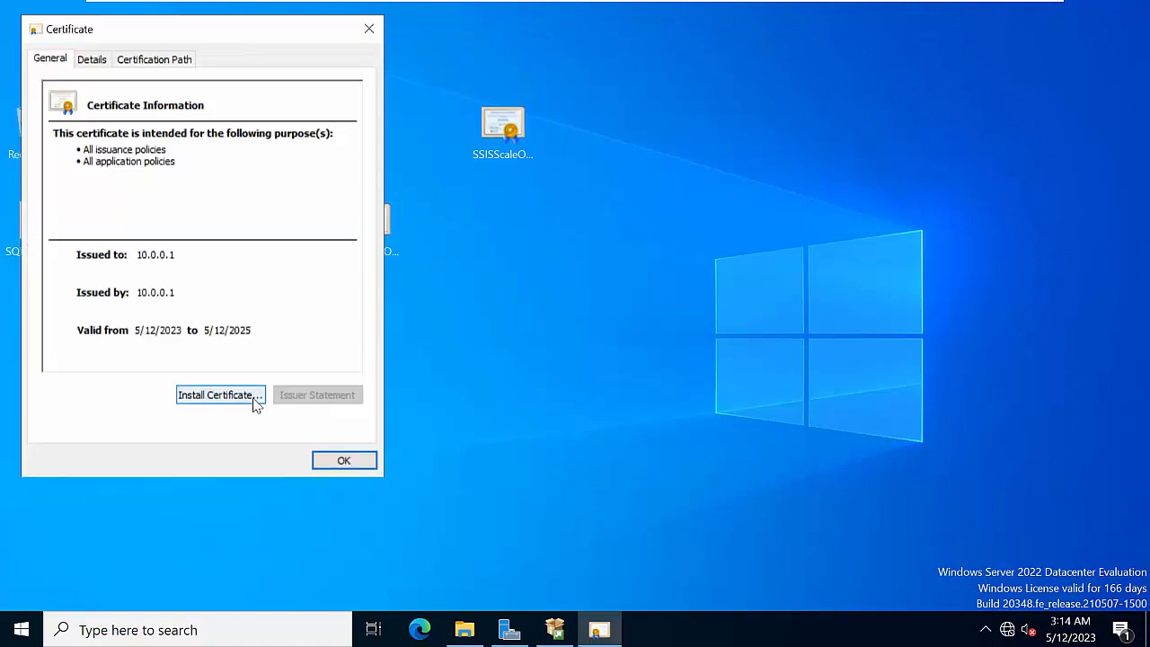
{"action": "left_click", "coordinate": [256, 401]}
{"action": "left_click", "coordinate": [378, 468]}
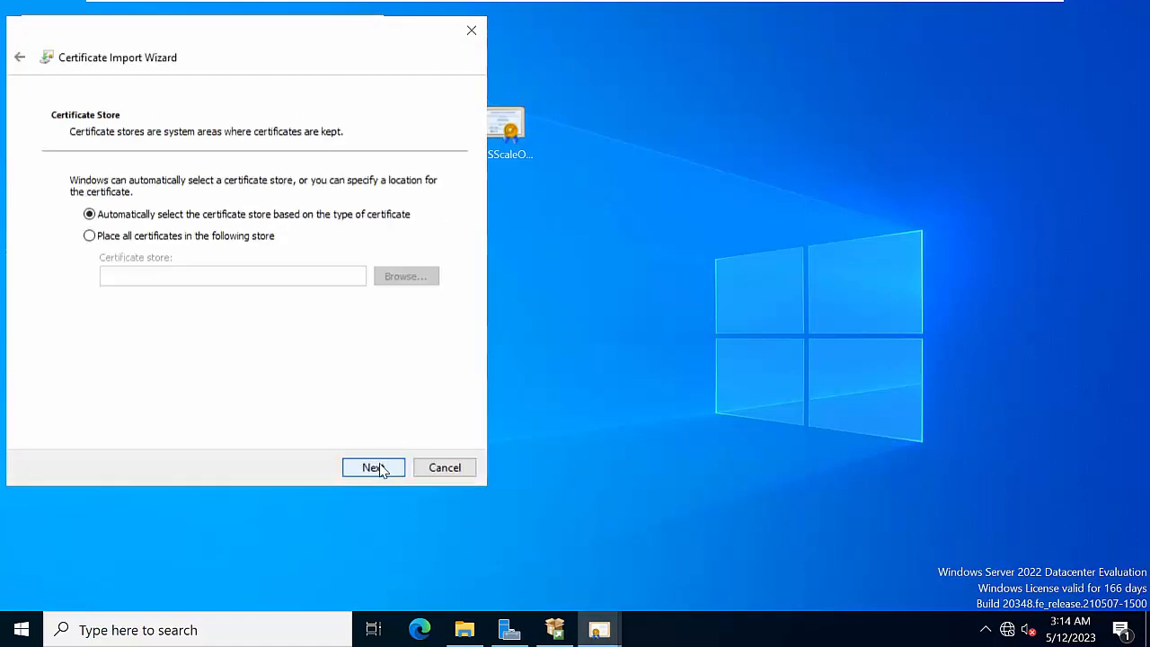
{"action": "left_click", "coordinate": [379, 468]}
{"action": "left_click", "coordinate": [374, 467]}
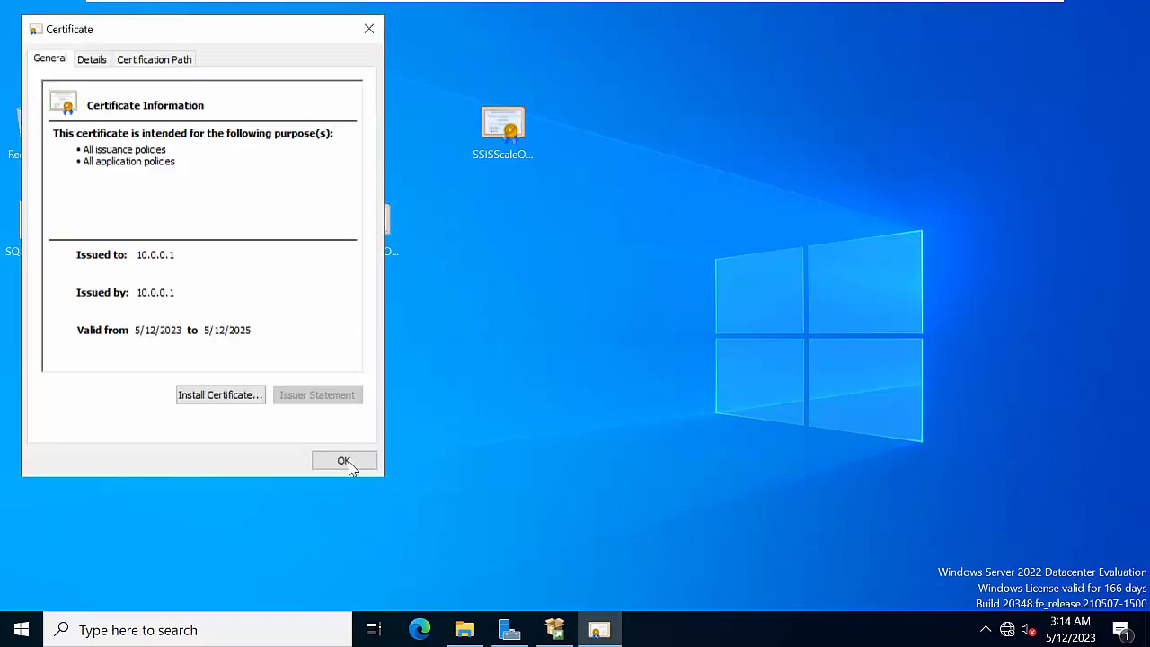
{"action": "right_click", "coordinate": [571, 280]}
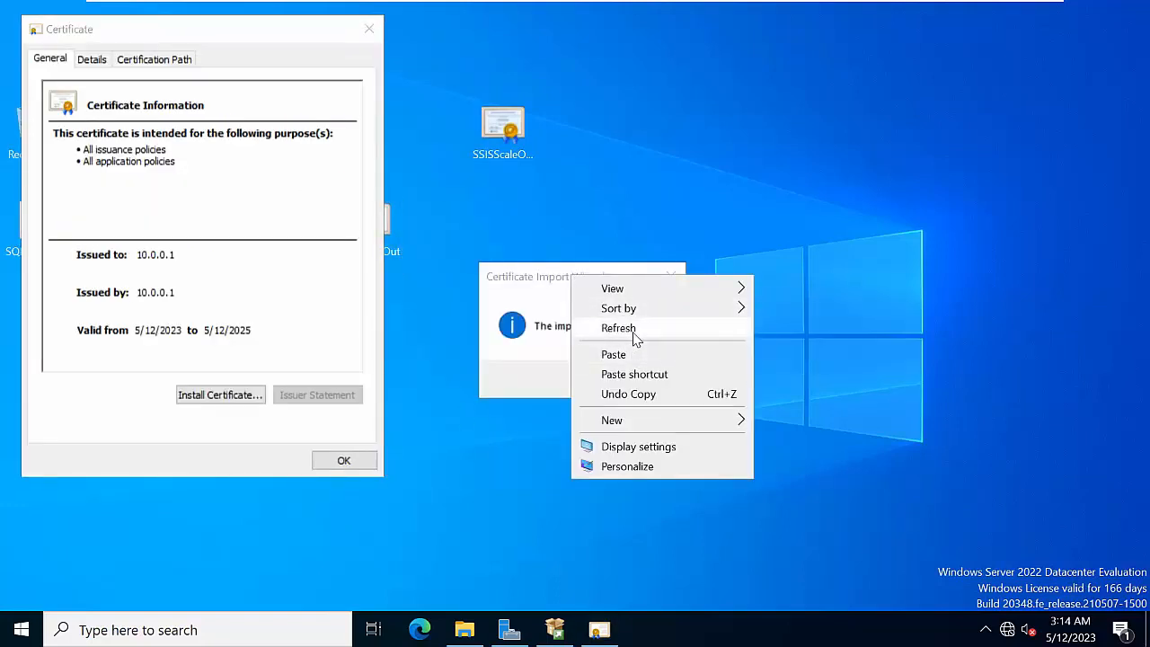
{"action": "left_click", "coordinate": [639, 340]}
{"action": "left_click", "coordinate": [636, 379]}
{"action": "left_click", "coordinate": [354, 461]}
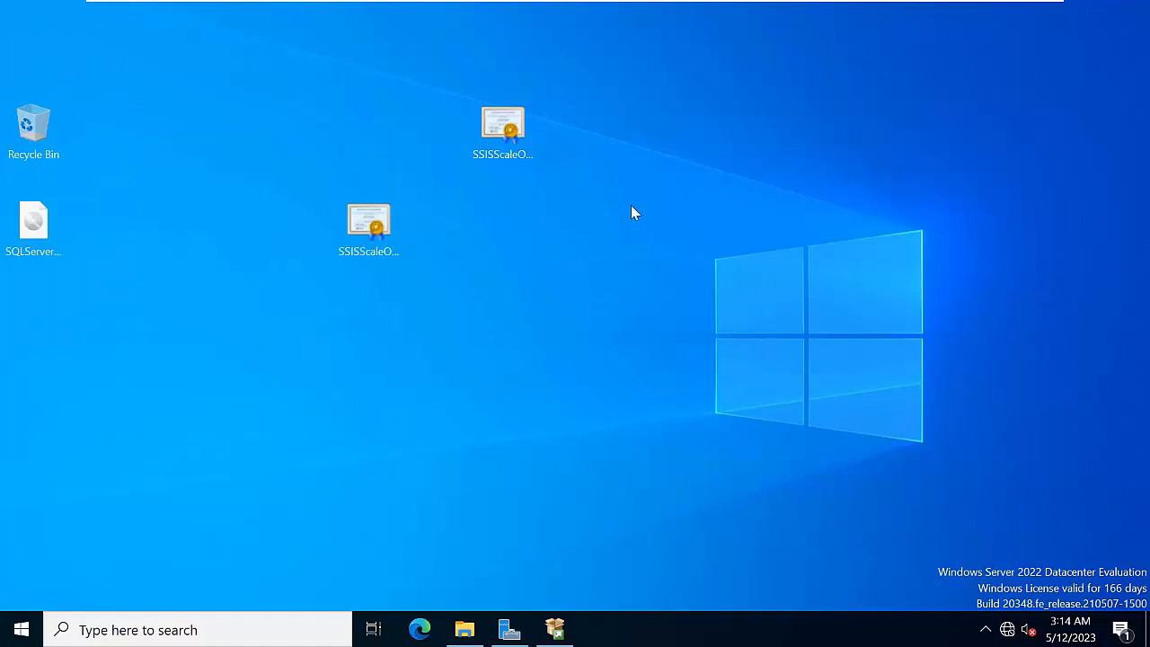
Switch to the Node1 virtual machine and refresh its desktop several times
{"action": "mouse_move", "coordinate": [815, 2]}
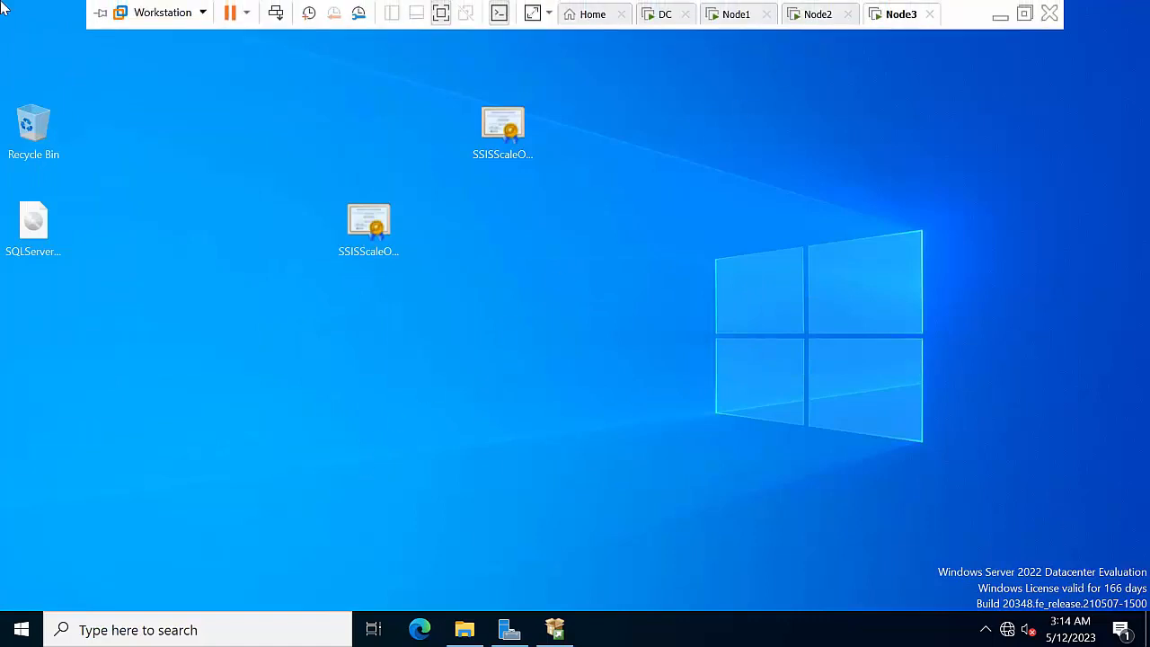
{"action": "left_click", "coordinate": [739, 14]}
{"action": "right_click", "coordinate": [671, 195]}
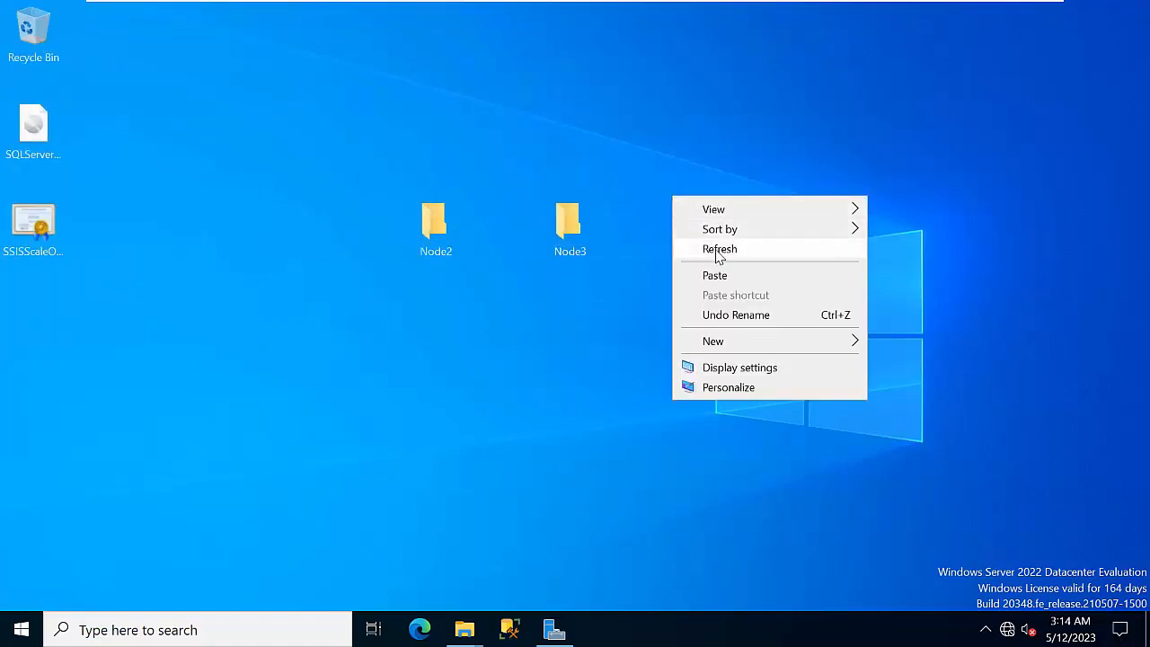
{"action": "left_click", "coordinate": [713, 251]}
{"action": "right_click", "coordinate": [635, 284]}
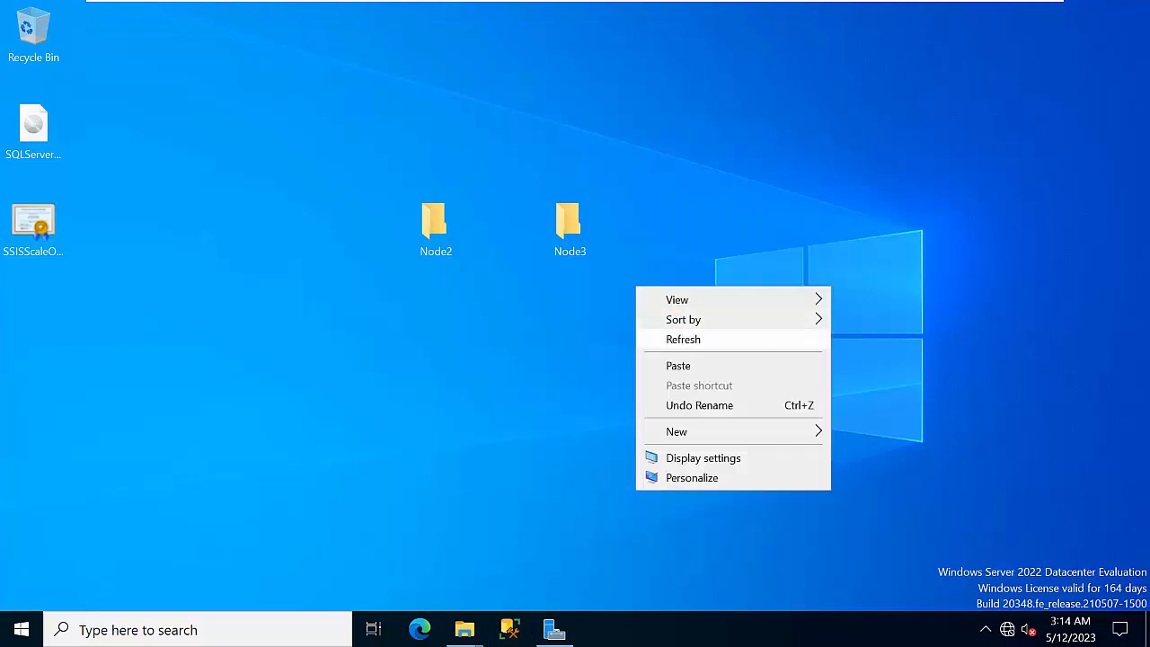
{"action": "left_click", "coordinate": [692, 336]}
{"action": "right_click", "coordinate": [702, 231]}
{"action": "left_click", "coordinate": [750, 284]}
{"action": "right_click", "coordinate": [690, 232]}
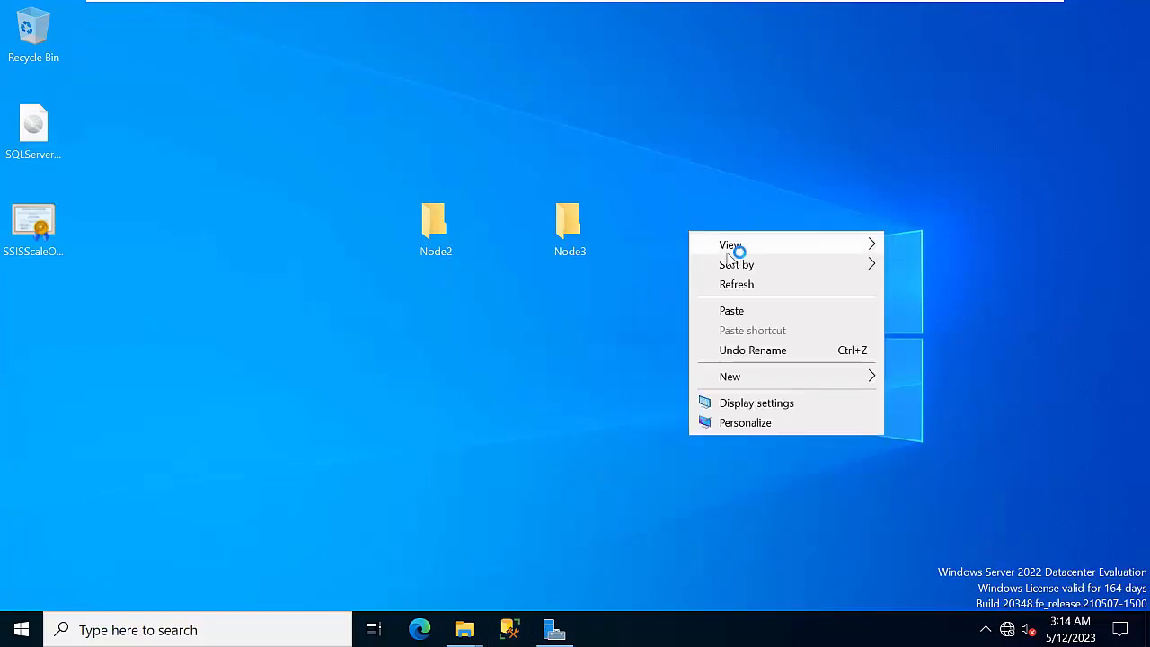
{"action": "left_click", "coordinate": [764, 285]}
{"action": "right_click", "coordinate": [704, 244]}
{"action": "left_click", "coordinate": [752, 286]}
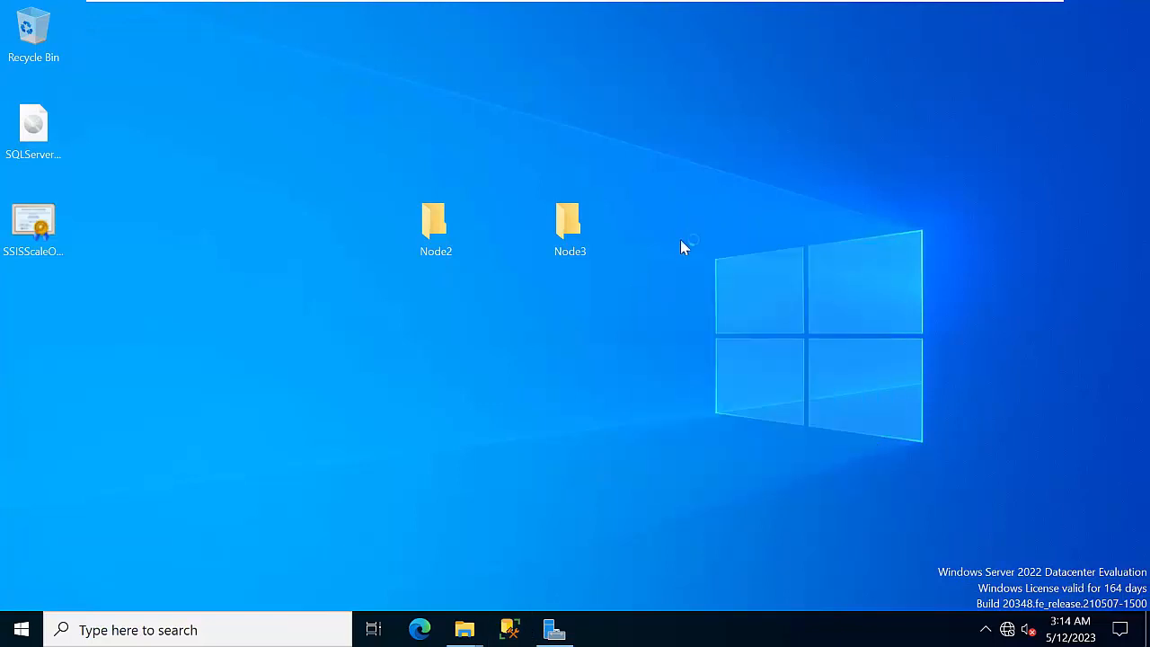
{"action": "right_click", "coordinate": [674, 232]}
{"action": "left_click", "coordinate": [735, 285]}
{"action": "right_click", "coordinate": [1034, 218]}
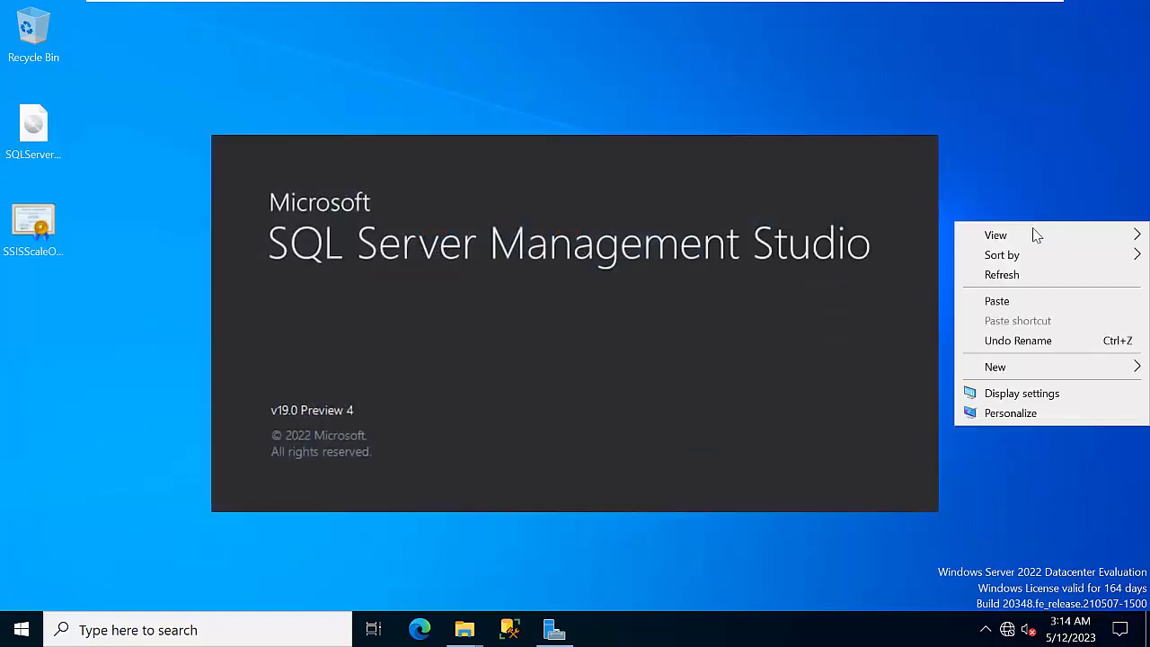
{"action": "left_click", "coordinate": [961, 274]}
{"action": "right_click", "coordinate": [1009, 201]}
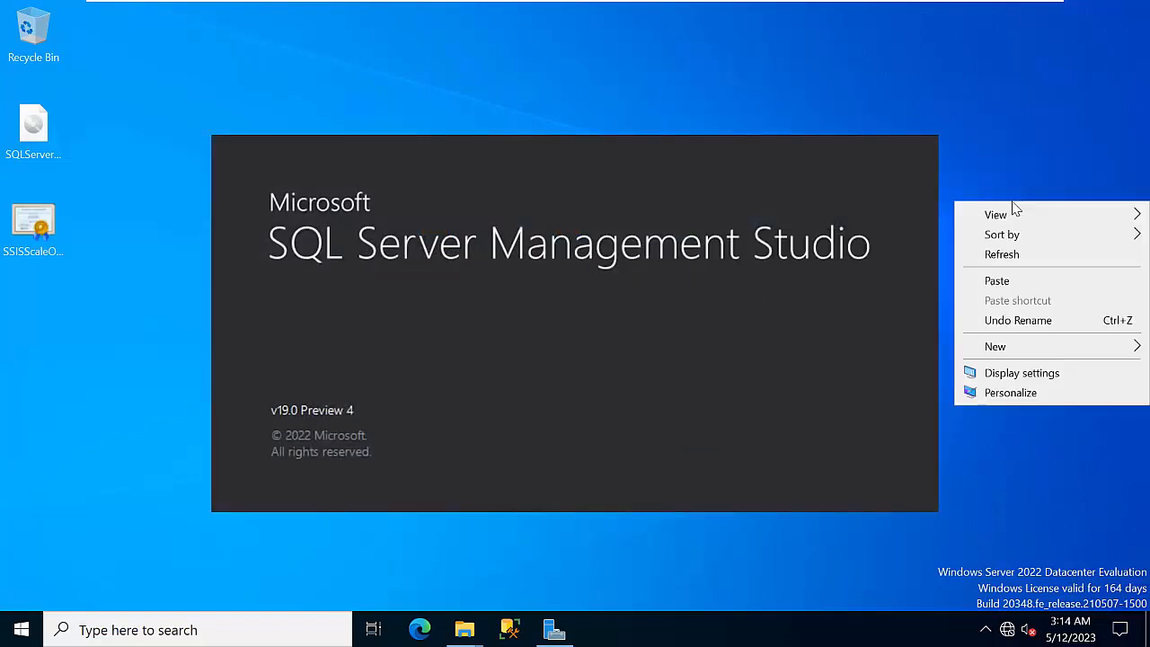
{"action": "left_click", "coordinate": [983, 249]}
Restore and close Server Manager on Node1, then refresh the desktop
{"action": "left_click", "coordinate": [554, 629]}
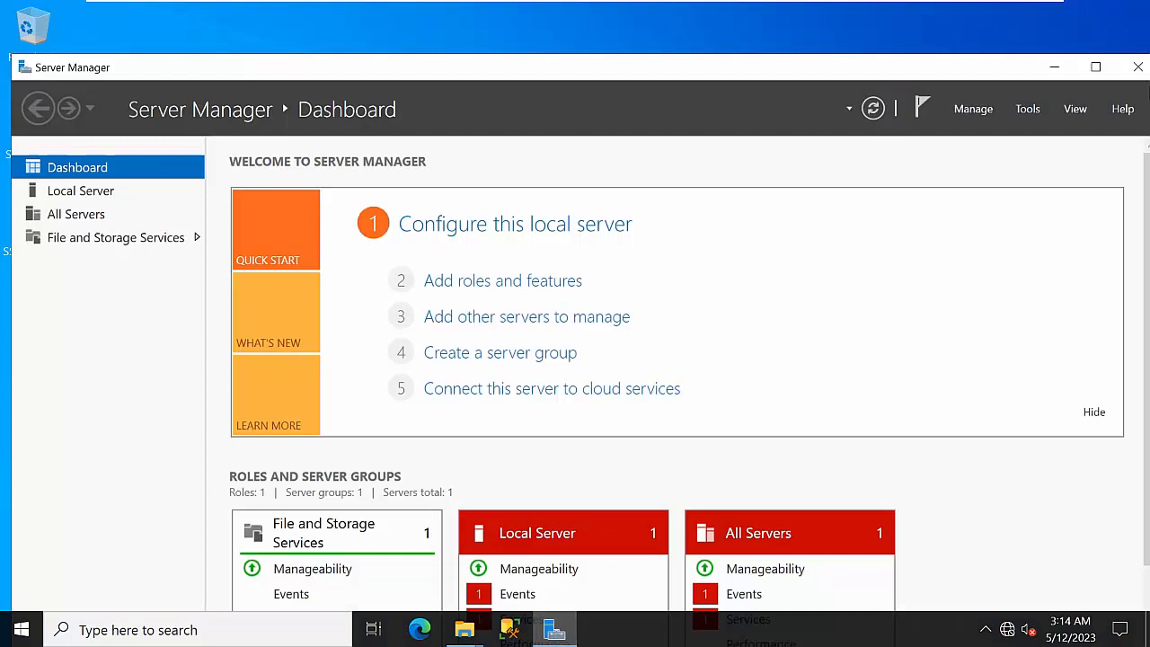
{"action": "left_click", "coordinate": [1129, 69]}
{"action": "right_click", "coordinate": [1060, 175]}
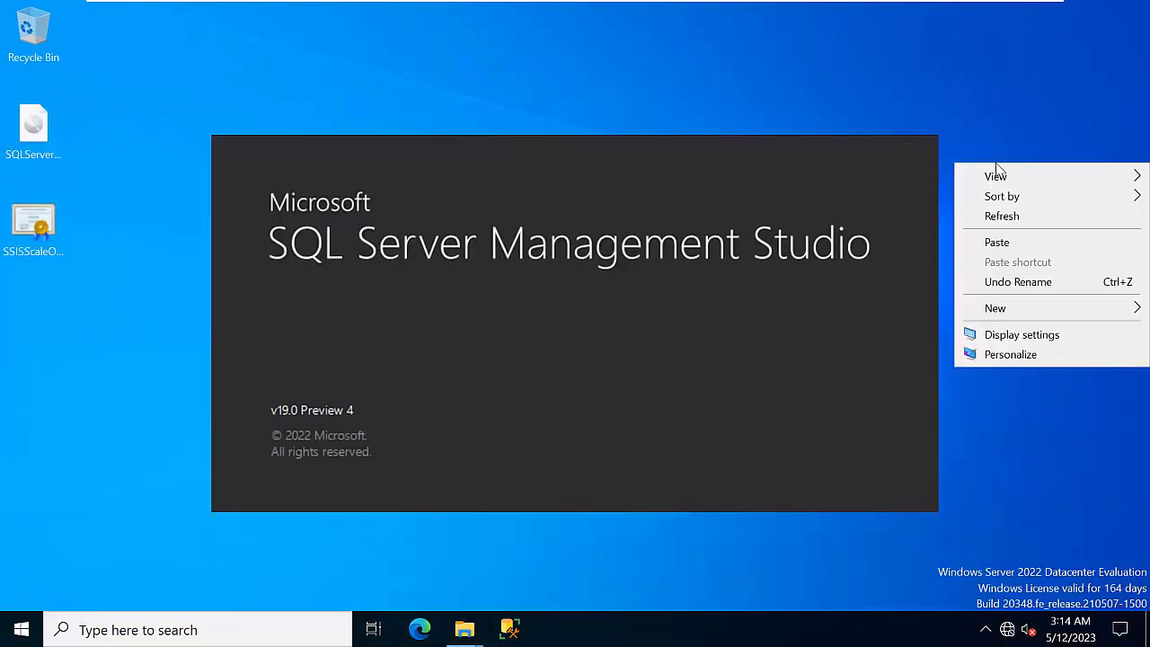
{"action": "left_click", "coordinate": [1047, 225]}
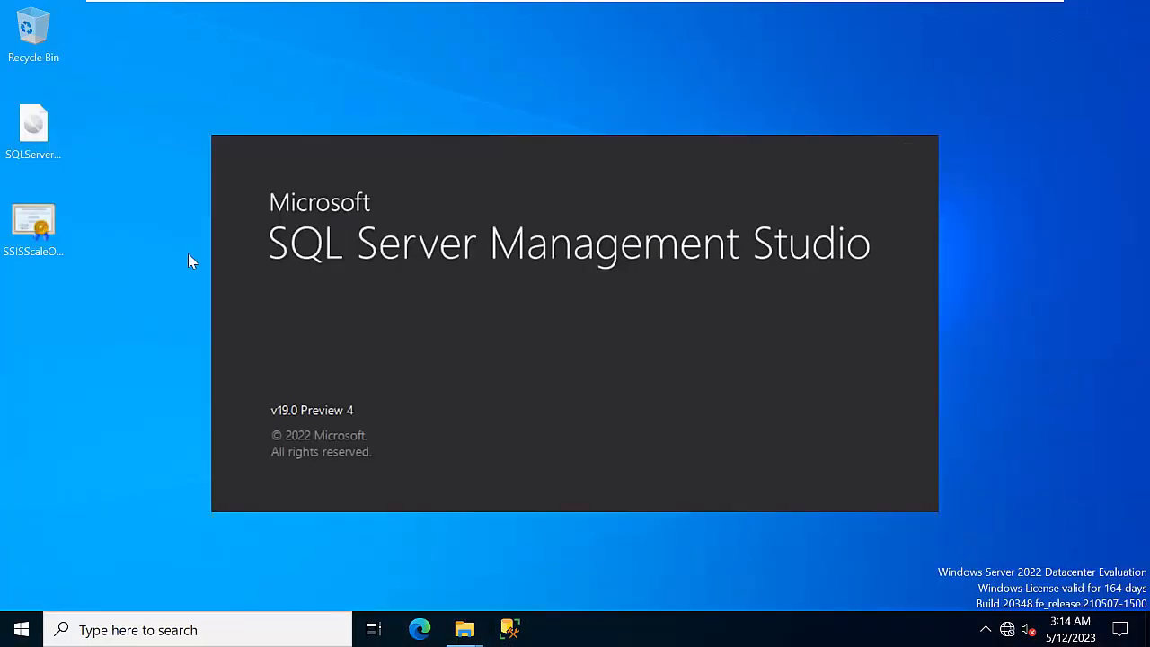
Restart Node1 with Other (Planned) as the shutdown reason
{"action": "left_click", "coordinate": [22, 628]}
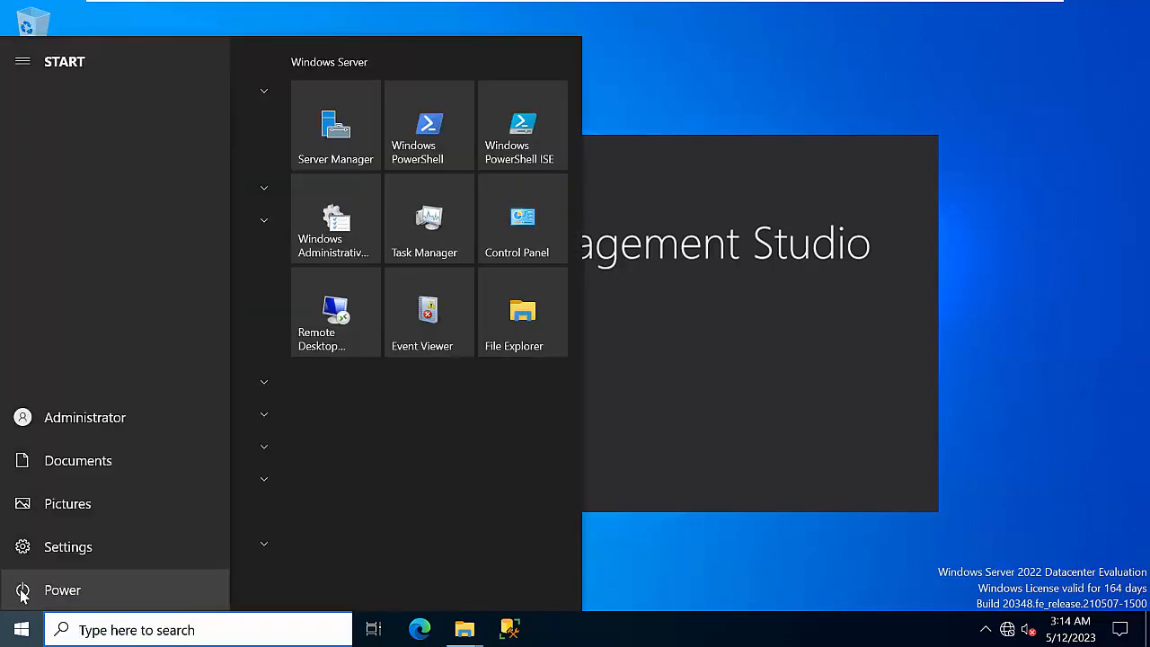
{"action": "left_click", "coordinate": [70, 589]}
{"action": "left_click", "coordinate": [86, 545]}
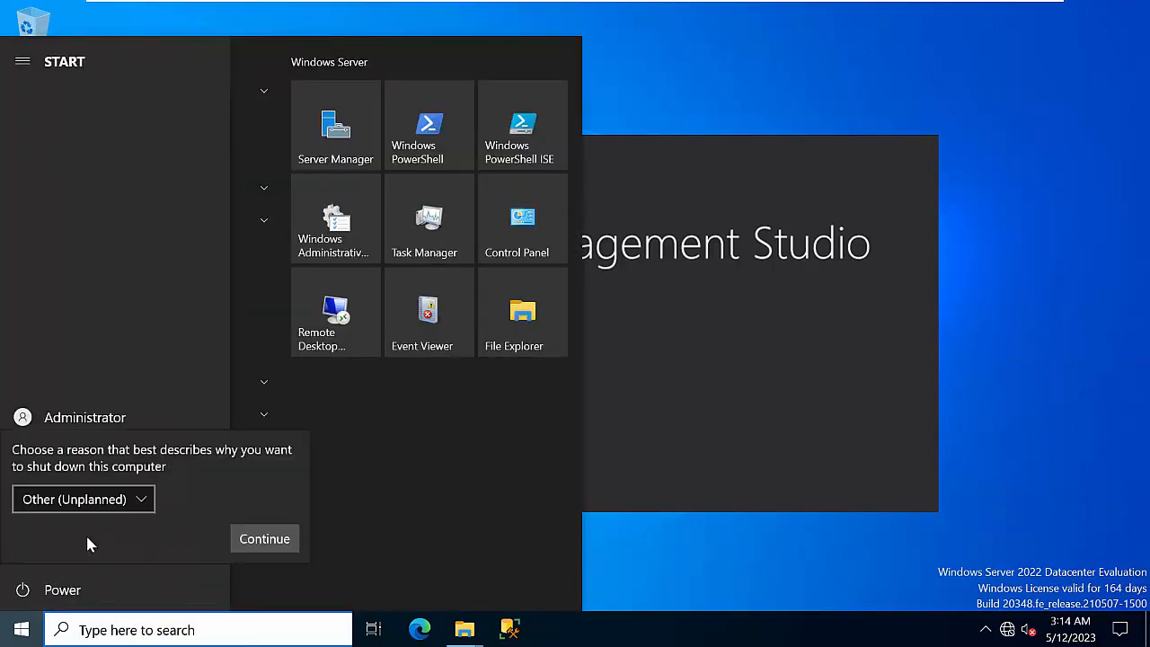
{"action": "left_click", "coordinate": [114, 511]}
{"action": "left_click", "coordinate": [81, 207]}
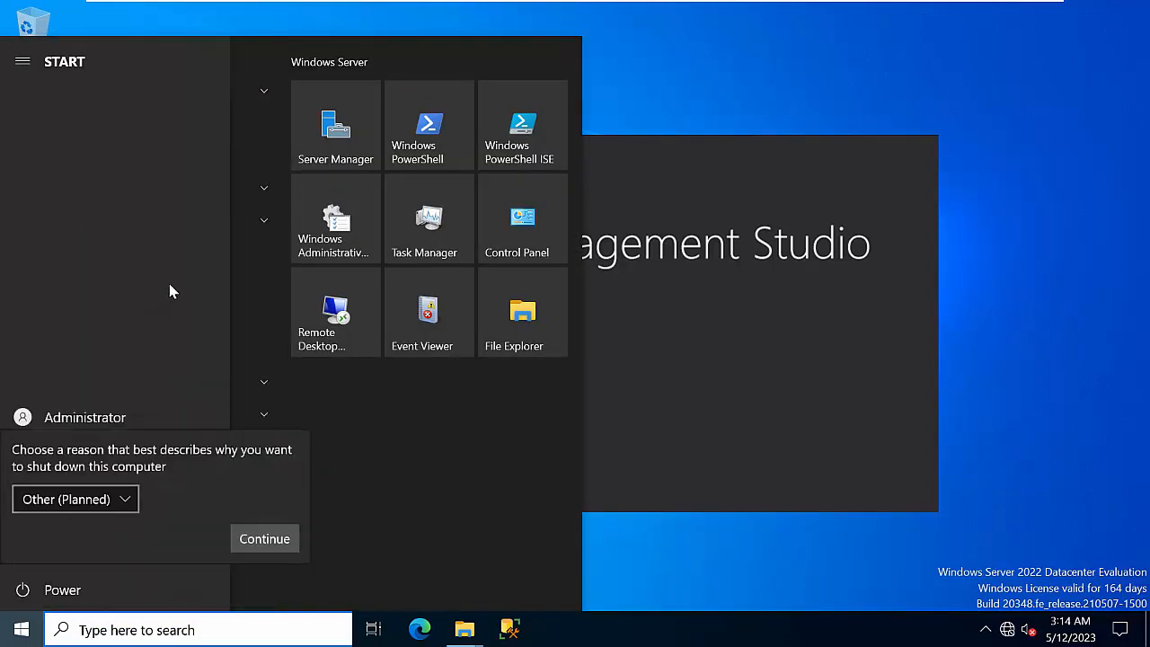
{"action": "left_click", "coordinate": [264, 539]}
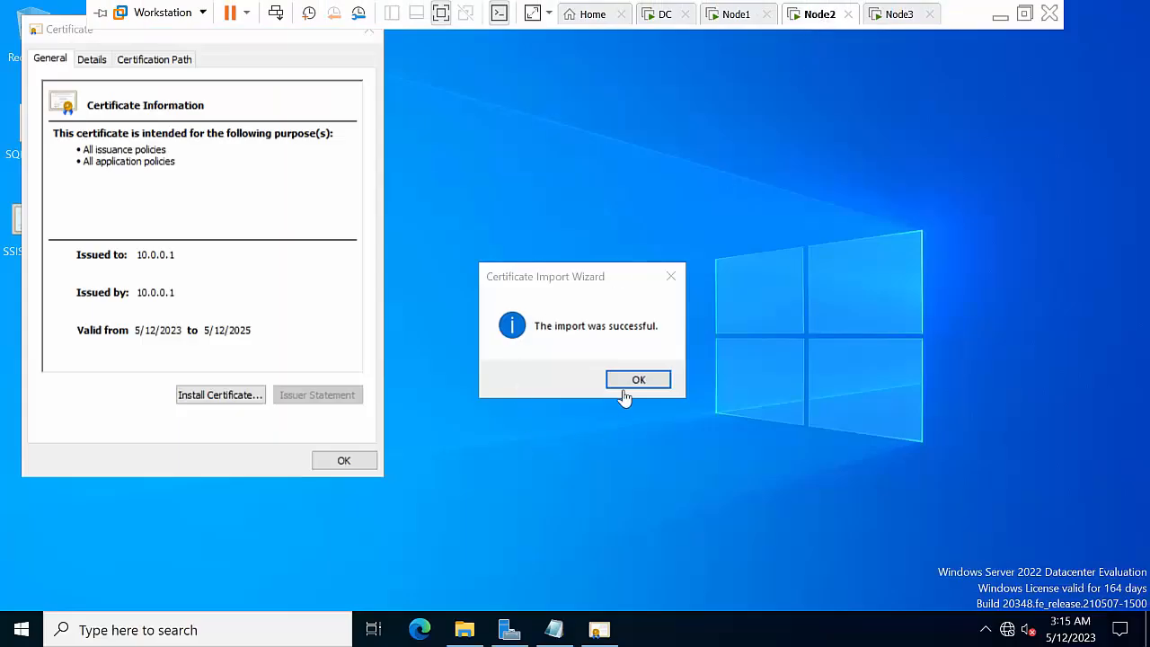
Dismiss the import success message and certificate details, then close SQL Server Installation Center on Node3
{"action": "left_click", "coordinate": [642, 380]}
{"action": "left_click", "coordinate": [344, 459]}
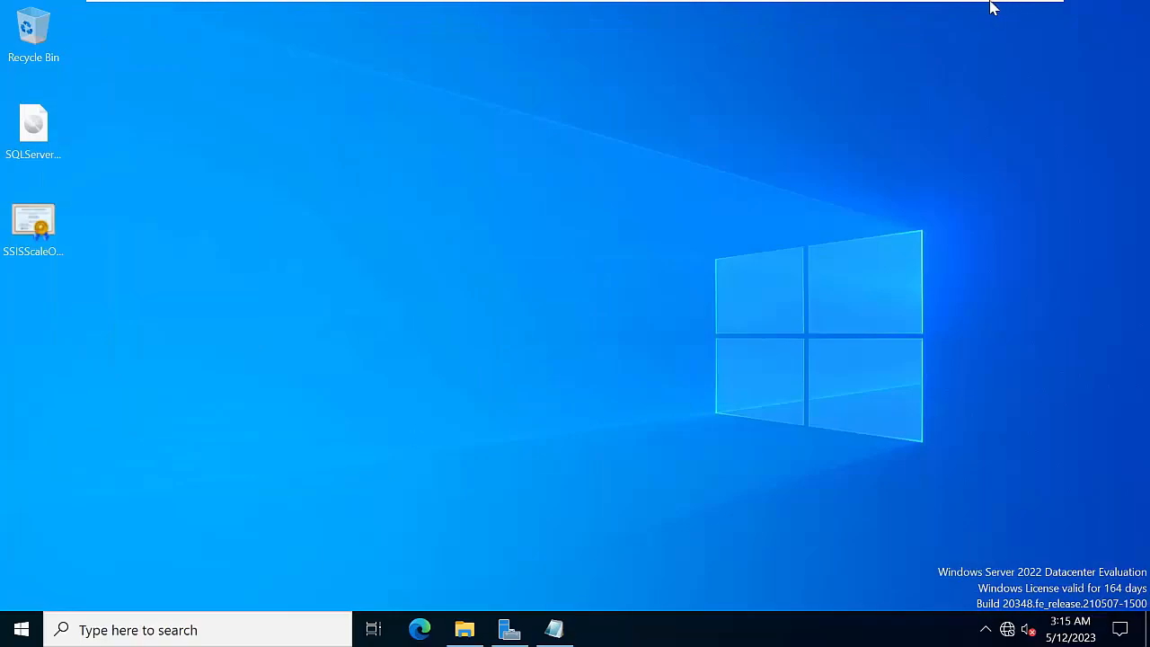
{"action": "left_click", "coordinate": [897, 4]}
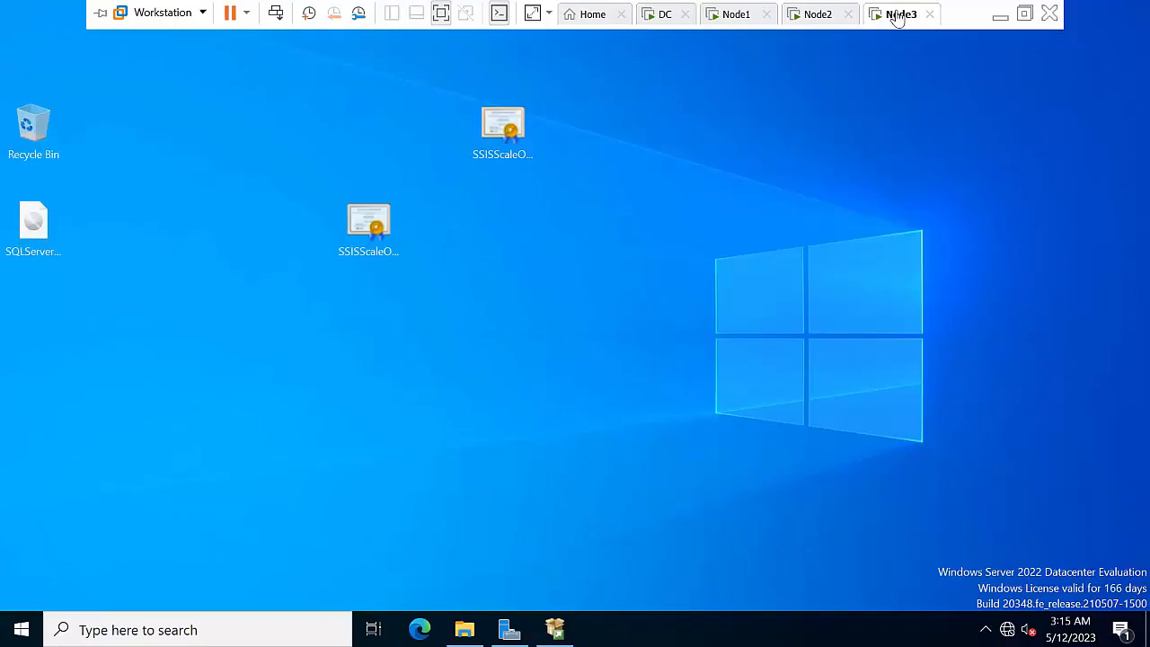
{"action": "left_click", "coordinate": [559, 627]}
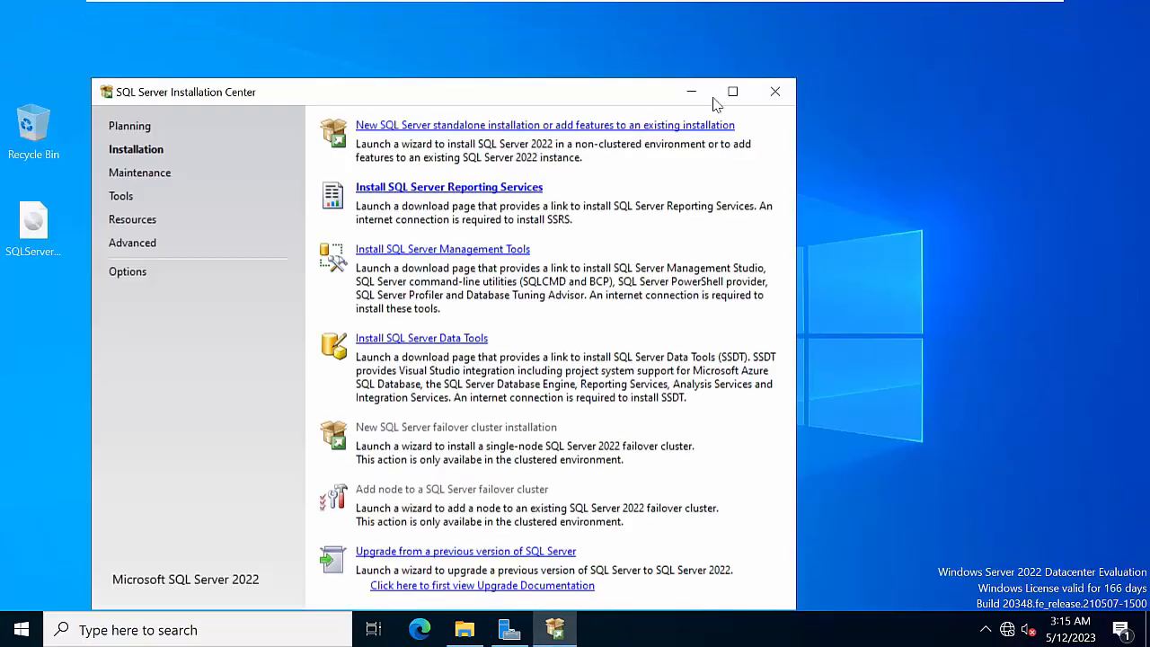
{"action": "left_click", "coordinate": [775, 93]}
{"action": "right_click", "coordinate": [482, 371]}
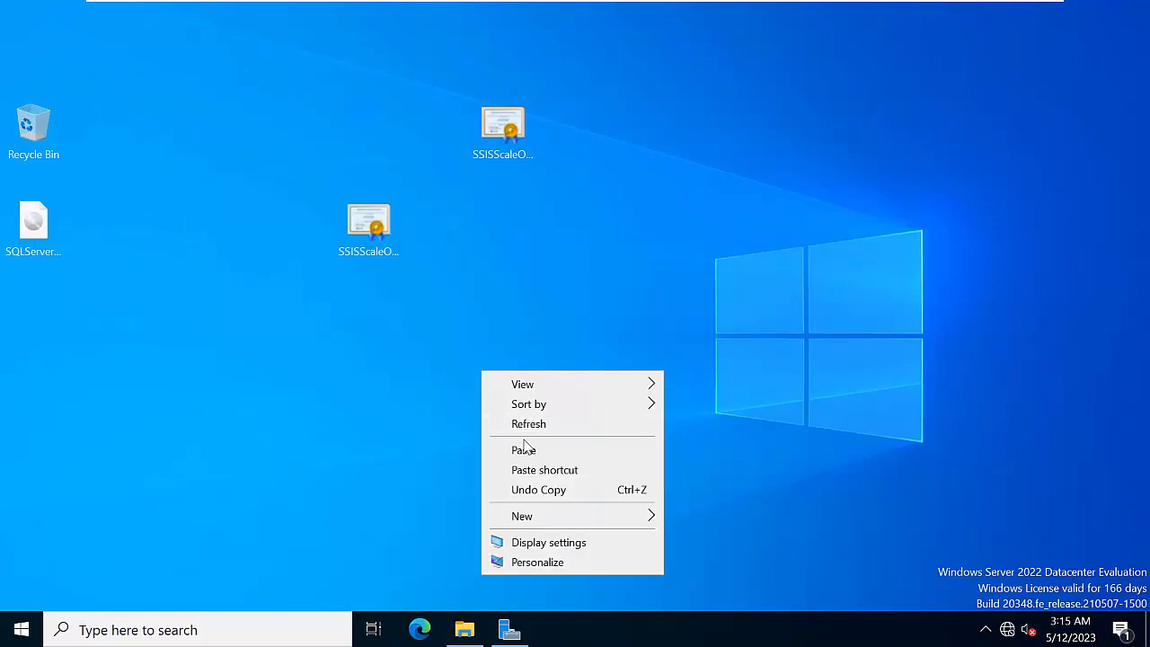
{"action": "left_click", "coordinate": [376, 457]}
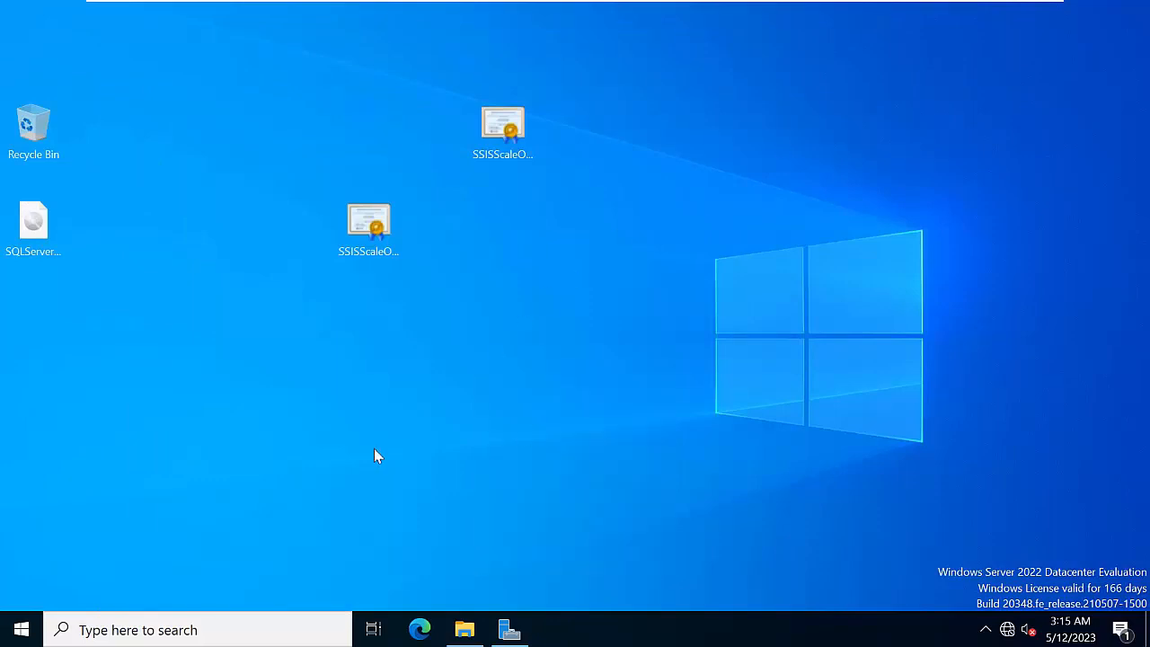
Open and dismiss the Start power options, refreshing the Node3 desktop
{"action": "left_click", "coordinate": [15, 628]}
{"action": "right_click", "coordinate": [662, 254]}
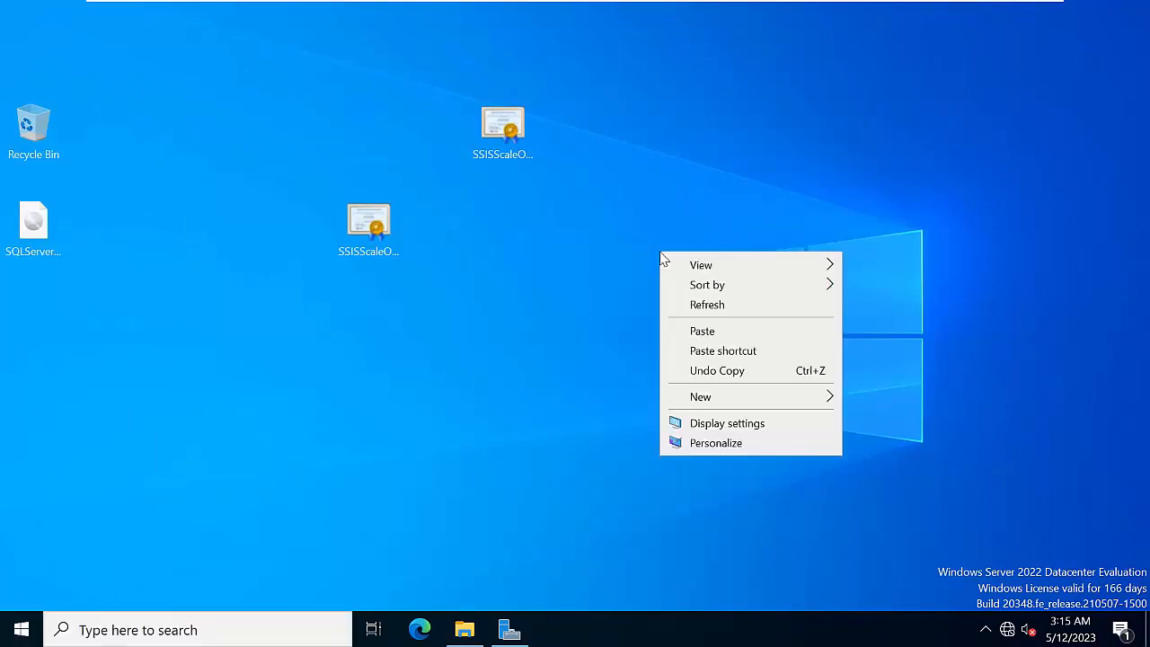
{"action": "left_click", "coordinate": [734, 306]}
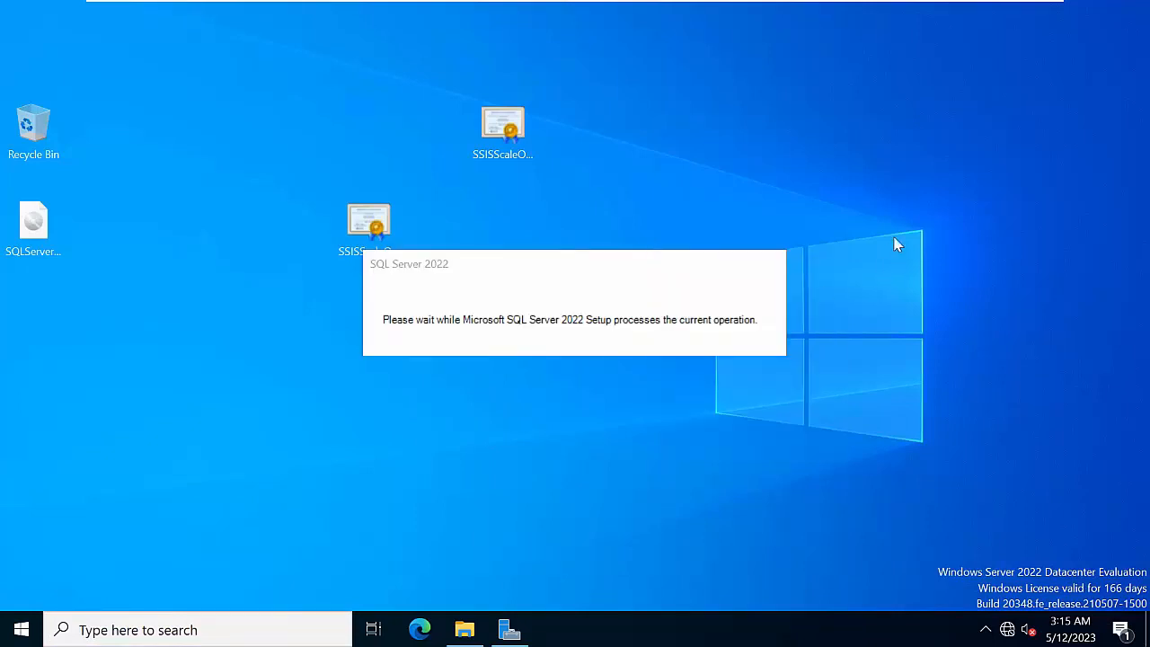
{"action": "right_click", "coordinate": [901, 226]}
{"action": "left_click", "coordinate": [937, 284]}
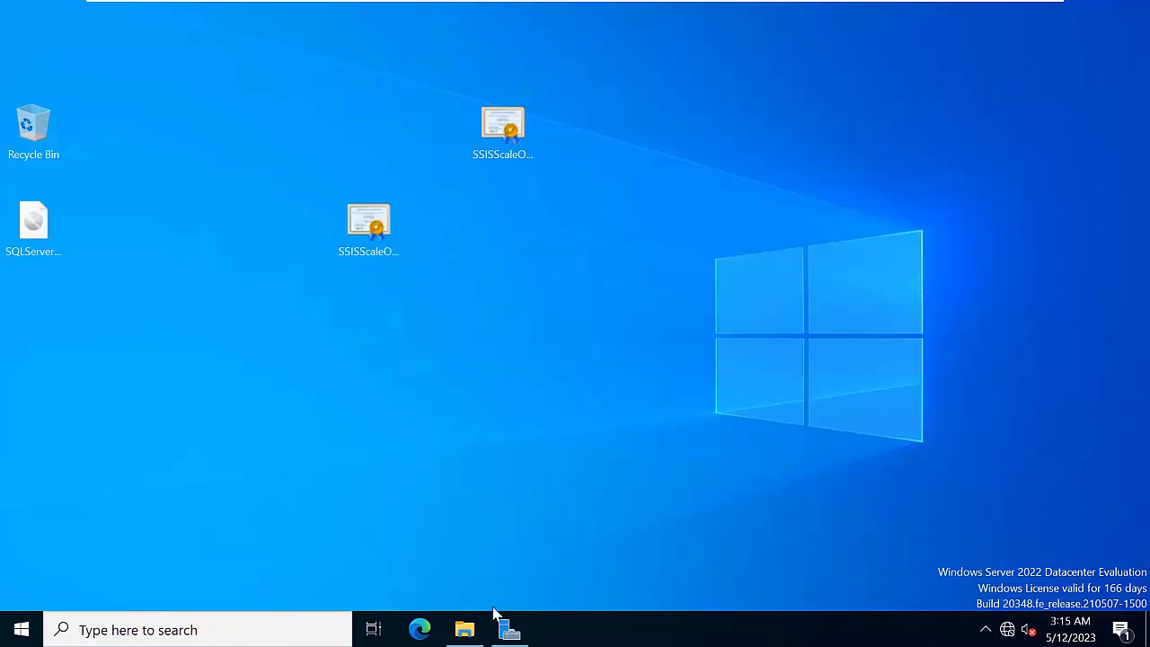
{"action": "left_click", "coordinate": [20, 628]}
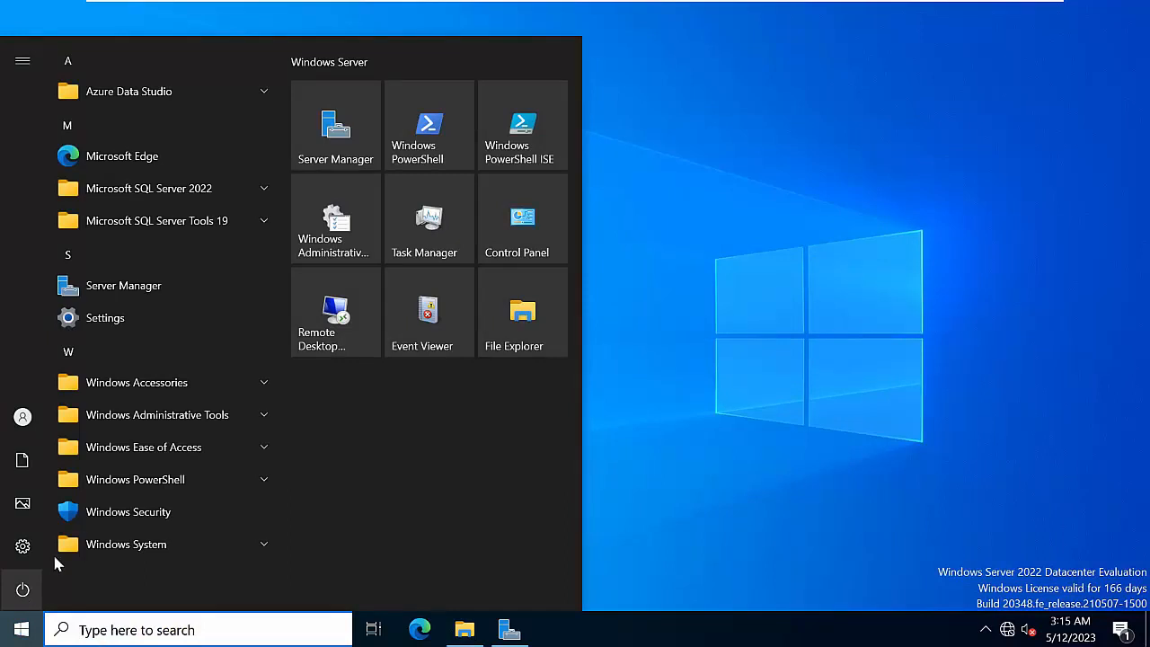
{"action": "left_click", "coordinate": [23, 590]}
{"action": "key", "text": "Escape"}
{"action": "left_click", "coordinate": [745, 243]}
{"action": "right_click", "coordinate": [745, 244]}
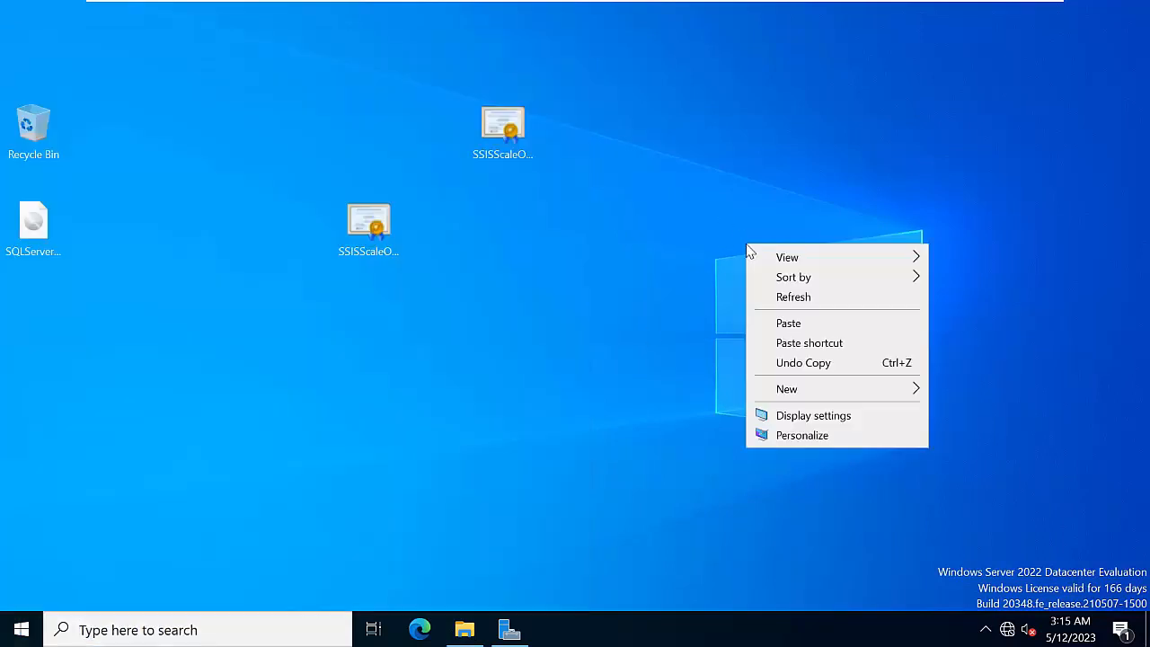
{"action": "left_click", "coordinate": [799, 297]}
Restart Node3 with Other (Planned) as the shutdown reason
{"action": "left_click", "coordinate": [16, 632]}
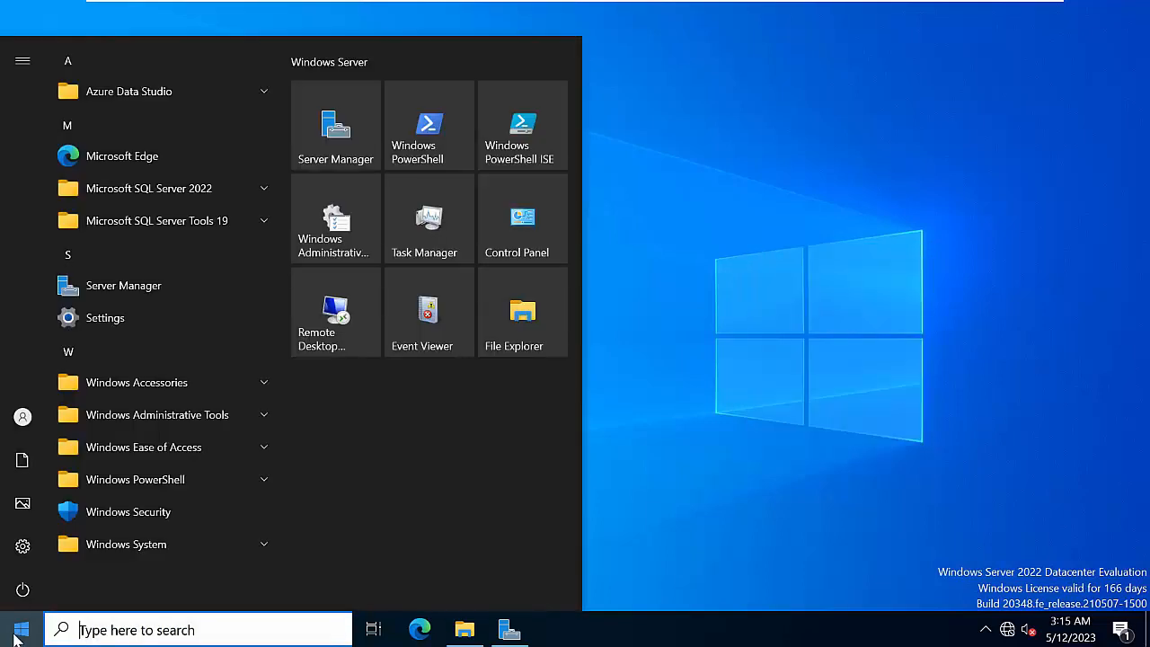
{"action": "left_click", "coordinate": [25, 589]}
{"action": "left_click", "coordinate": [59, 546]}
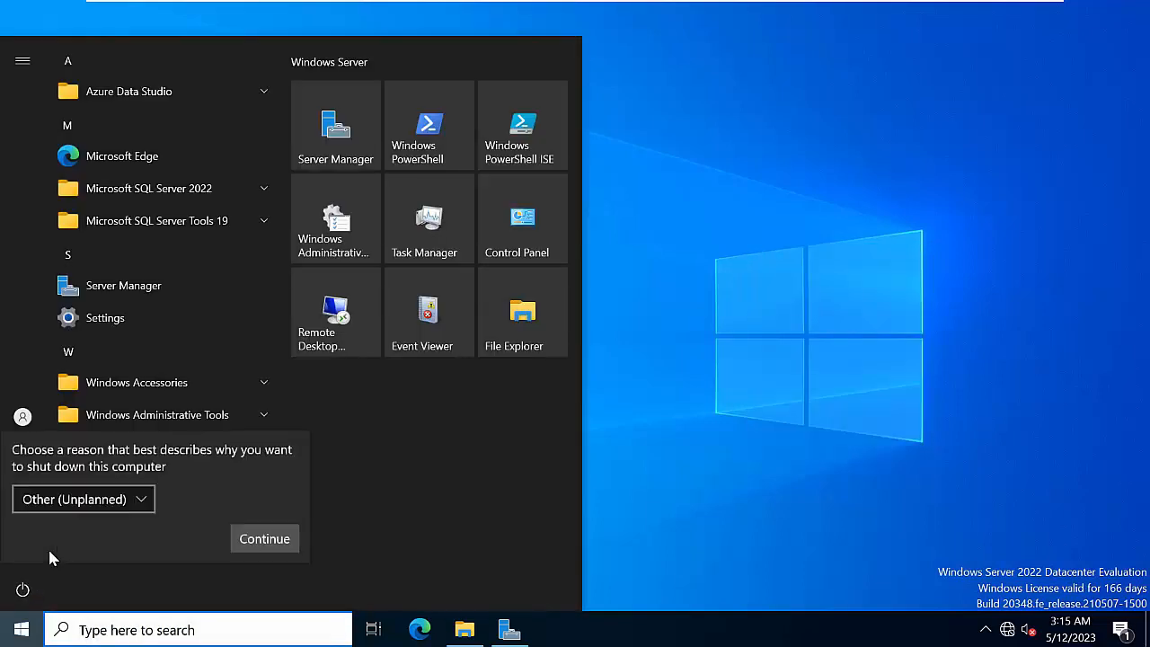
{"action": "left_click", "coordinate": [131, 500]}
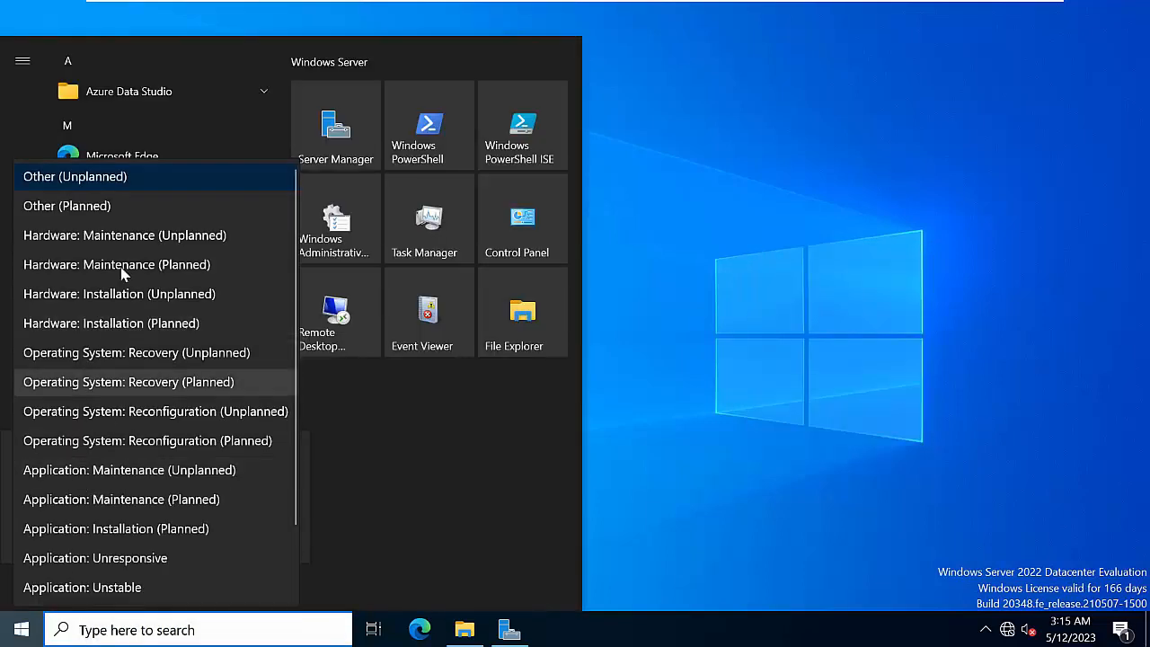
{"action": "left_click", "coordinate": [123, 212]}
{"action": "left_click", "coordinate": [260, 539]}
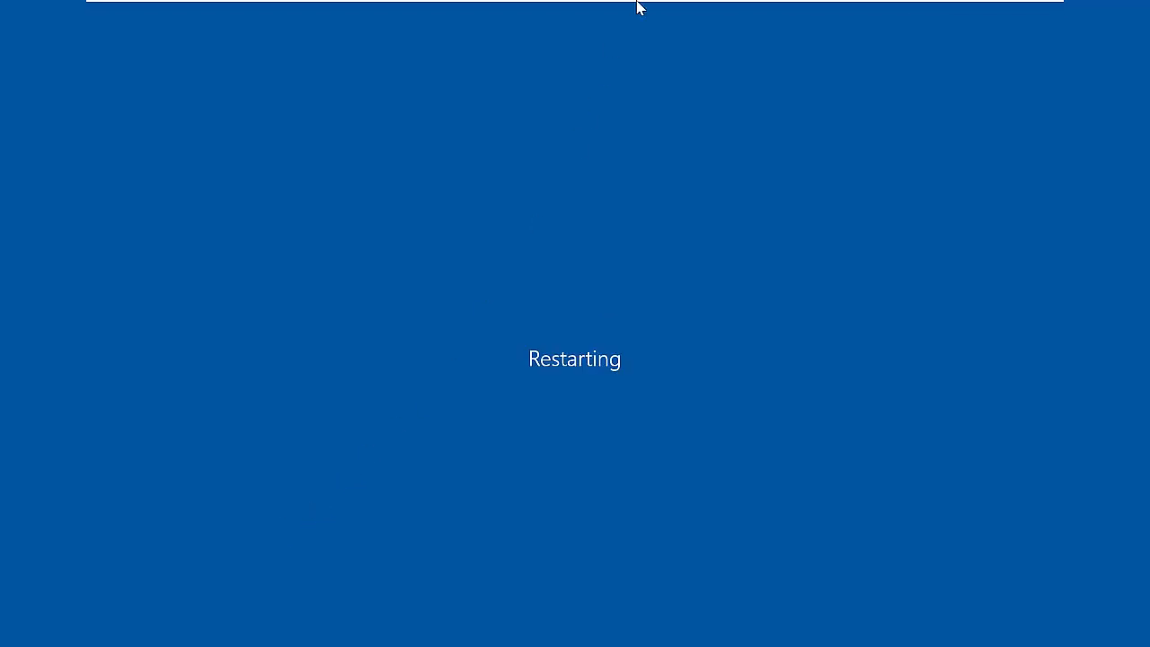
On Node2, close the Notepad note without saving it
{"action": "left_click", "coordinate": [817, 13]}
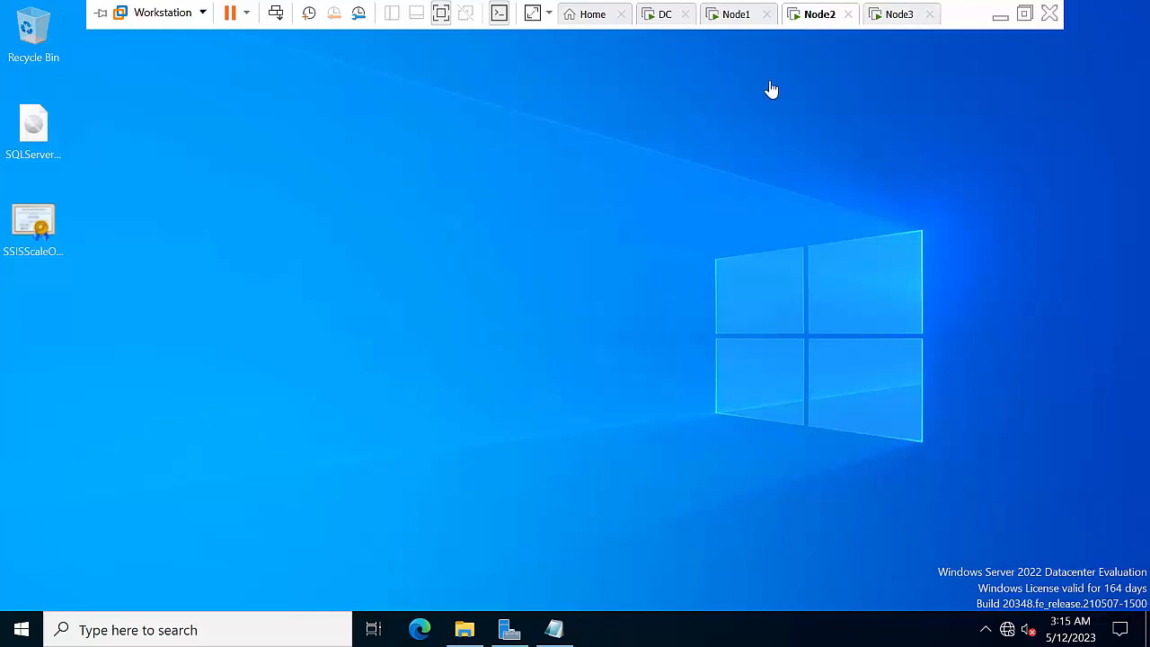
{"action": "right_click", "coordinate": [400, 243]}
{"action": "left_click", "coordinate": [452, 291]}
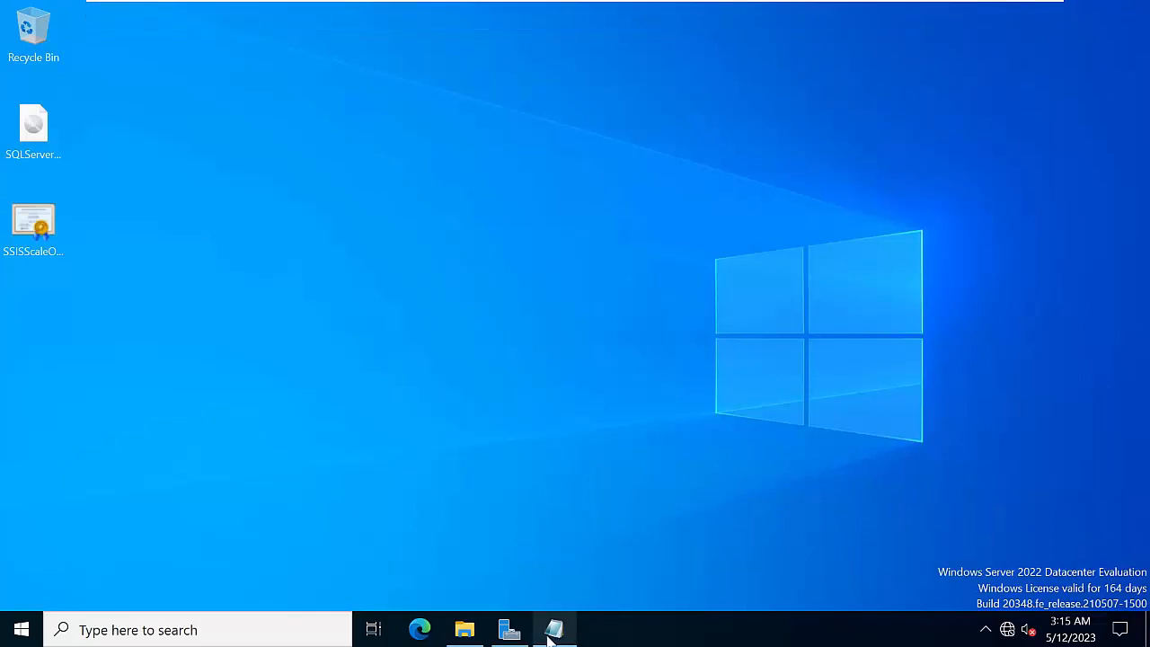
{"action": "left_click", "coordinate": [554, 629]}
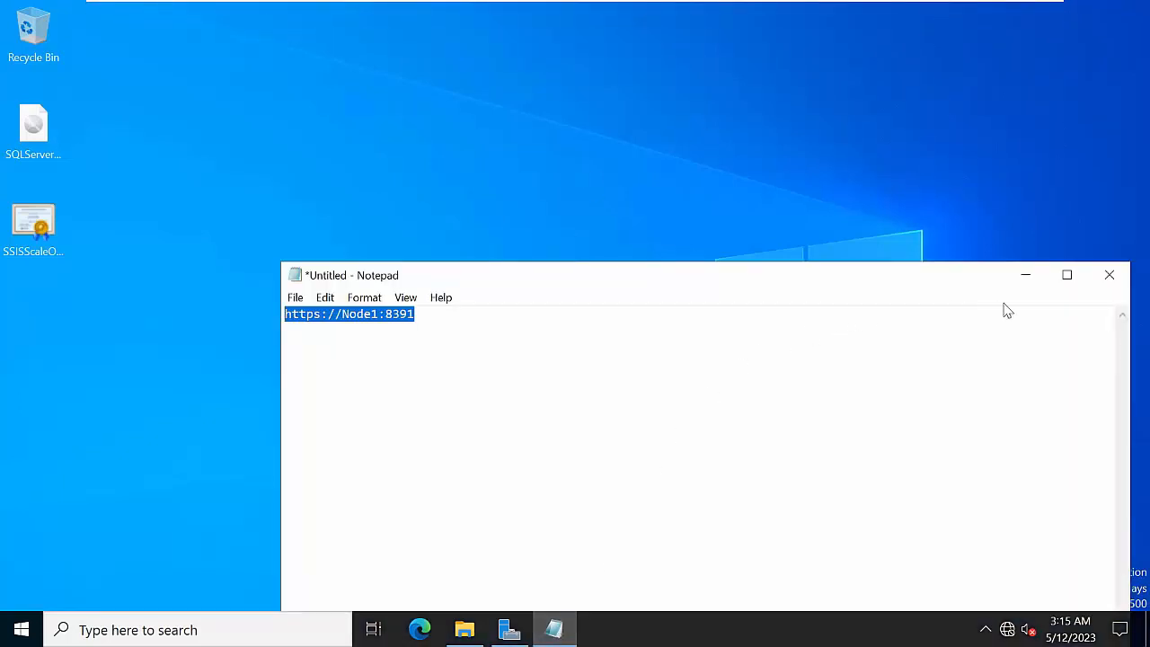
{"action": "left_click", "coordinate": [1112, 285]}
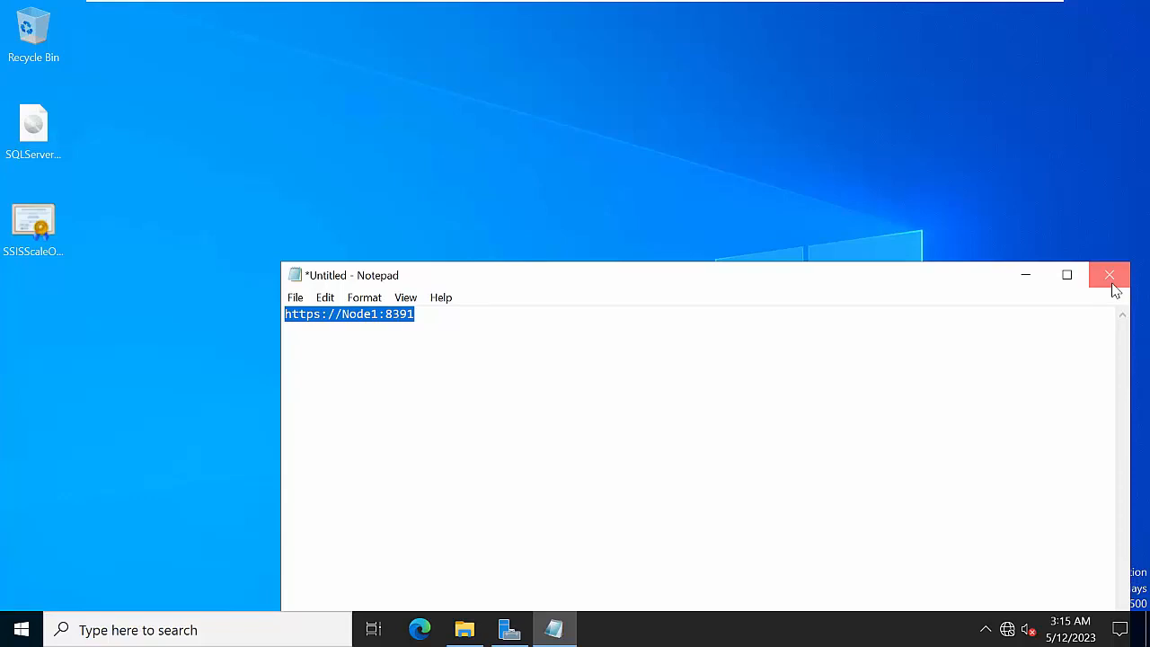
{"action": "left_click", "coordinate": [614, 324]}
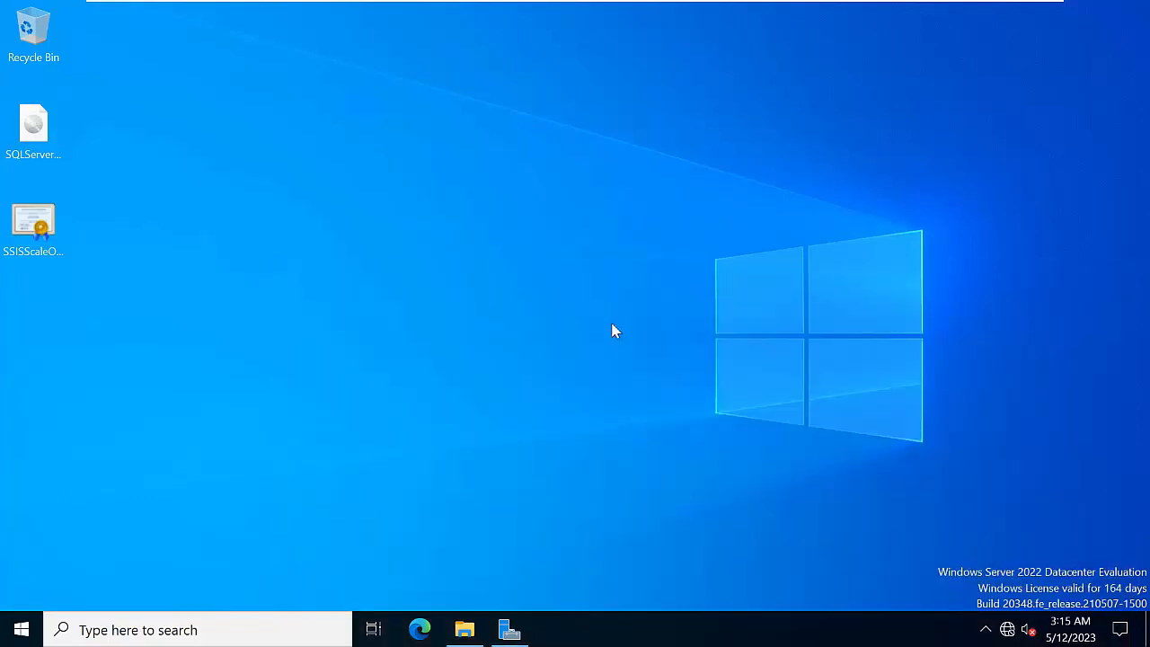
Restart Node2 with Other (Planned) as the shutdown reason
{"action": "left_click", "coordinate": [21, 629]}
{"action": "left_click", "coordinate": [23, 590]}
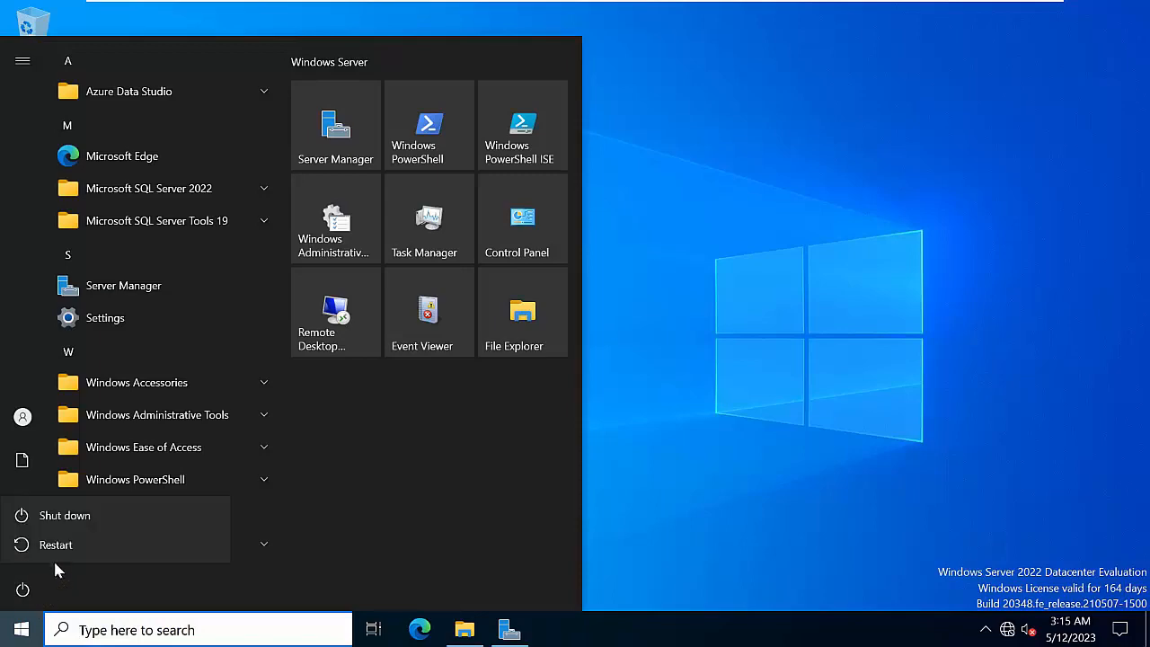
{"action": "left_click", "coordinate": [56, 545]}
{"action": "left_click", "coordinate": [85, 498]}
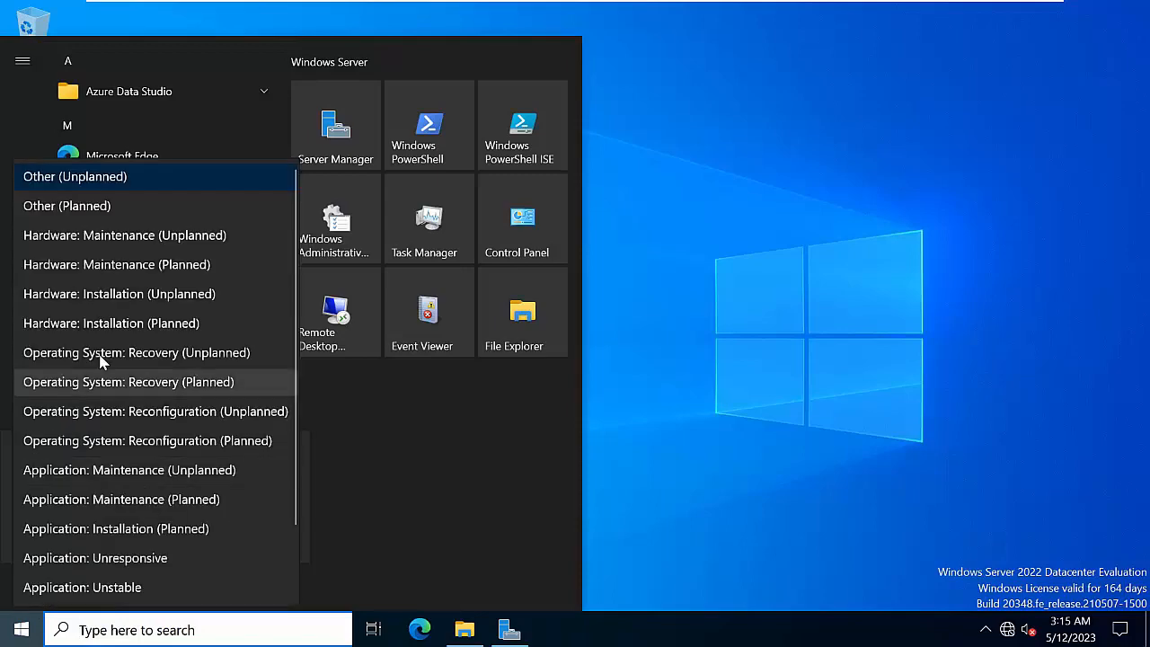
{"action": "left_click", "coordinate": [90, 205]}
{"action": "left_click", "coordinate": [248, 535]}
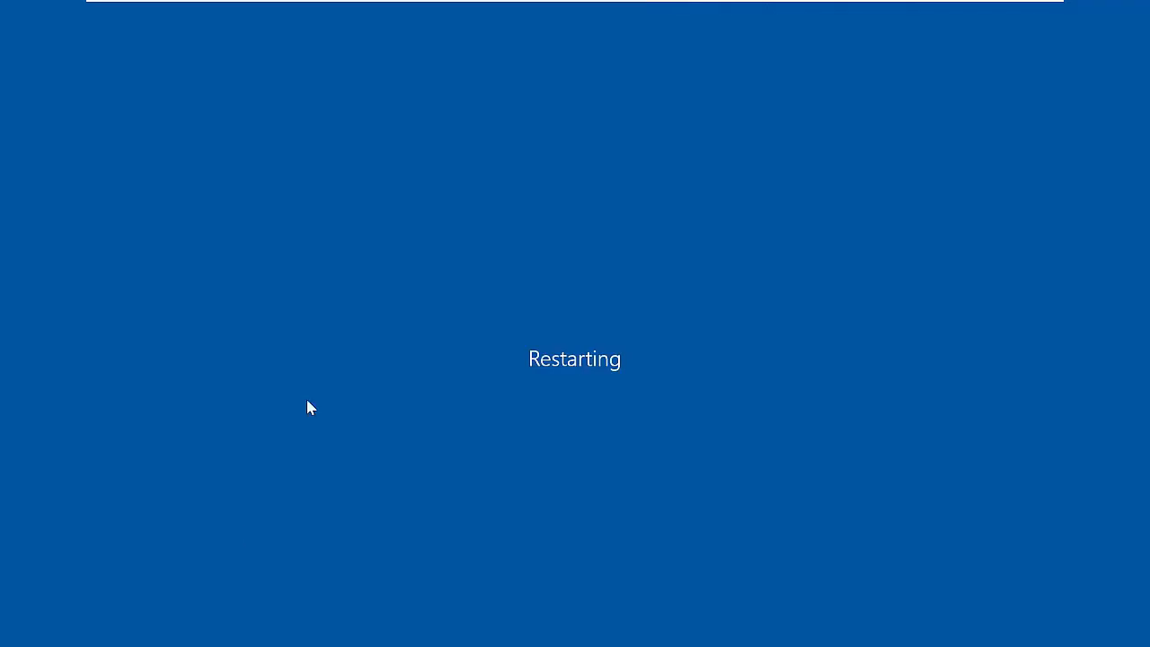
Sign in to Node1 with the administrator password
{"action": "mouse_move", "coordinate": [568, 2]}
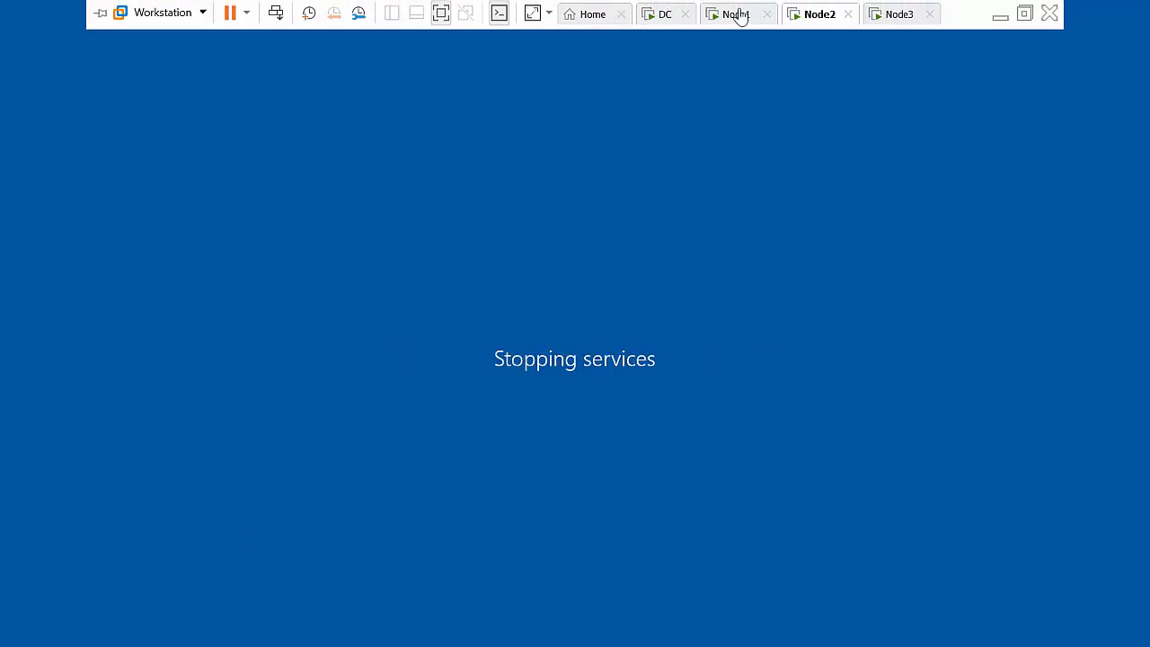
{"action": "left_click", "coordinate": [737, 15]}
{"action": "left_click", "coordinate": [275, 14]}
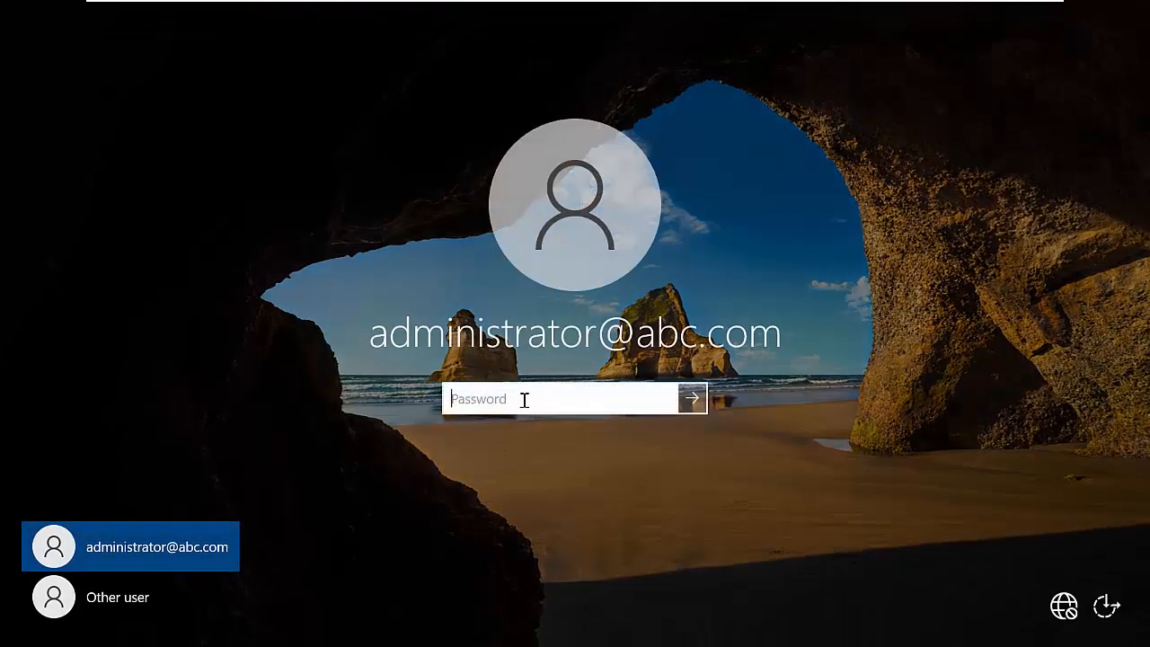
{"action": "type", "text": "P"}
{"action": "key", "text": "Return"}
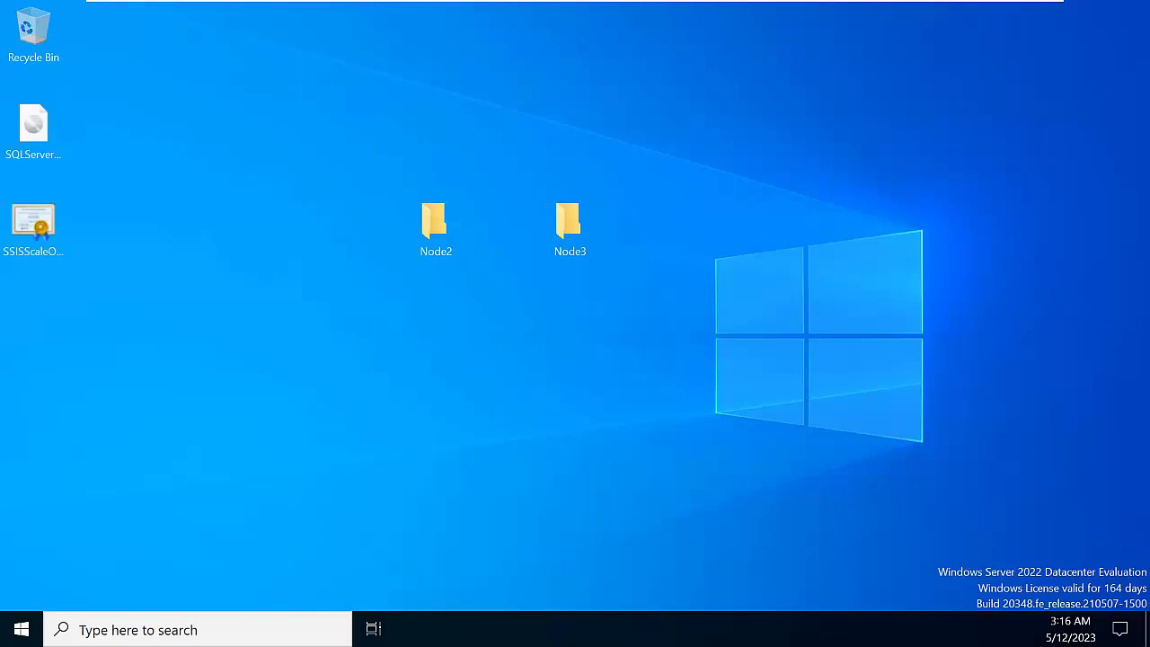
Refresh Node1's desktop, check on the rebooting Node2 and Node3, then return to Node1
{"action": "right_click", "coordinate": [662, 301]}
{"action": "left_click", "coordinate": [710, 356]}
{"action": "mouse_move", "coordinate": [97, 12]}
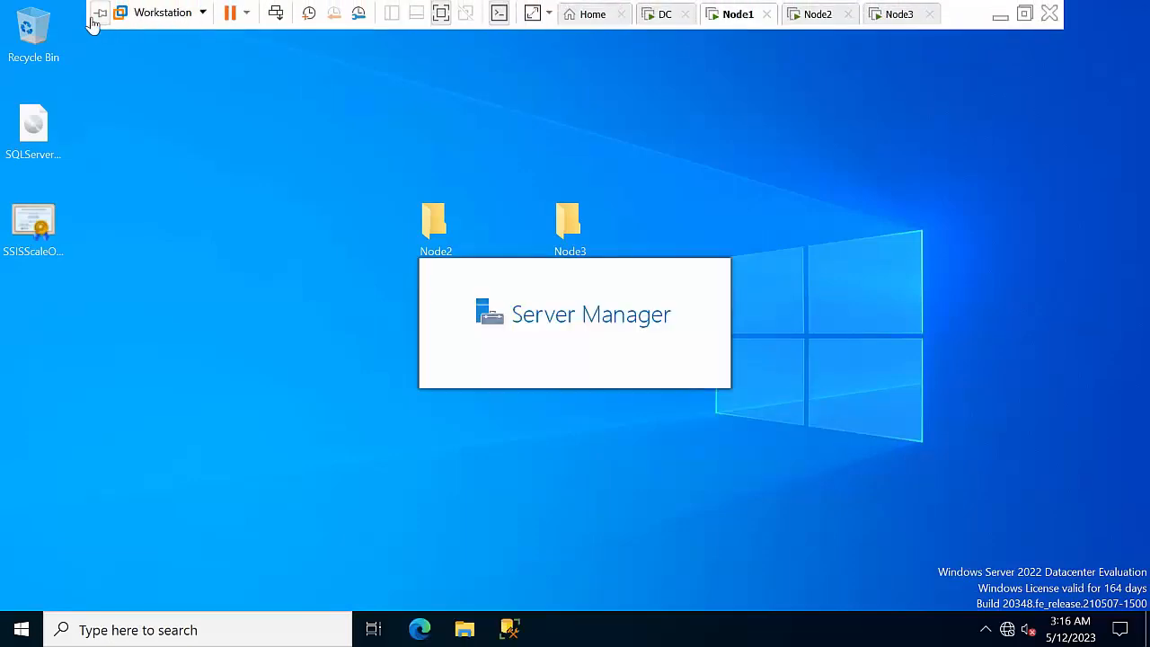
{"action": "left_click", "coordinate": [816, 13]}
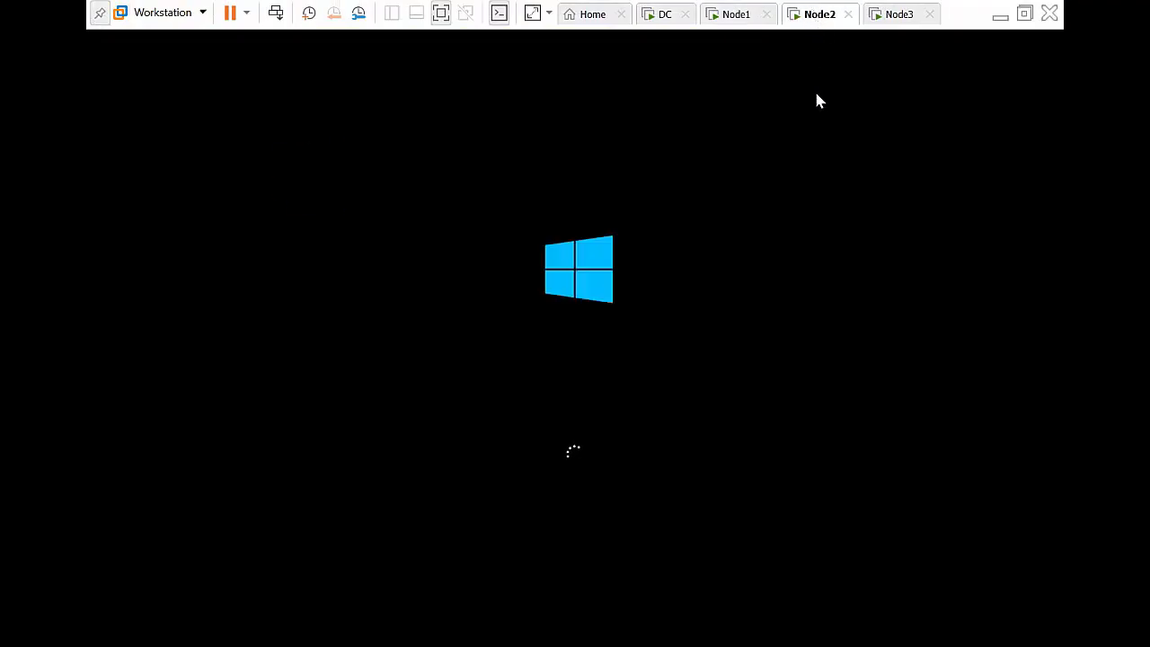
{"action": "left_click", "coordinate": [884, 16]}
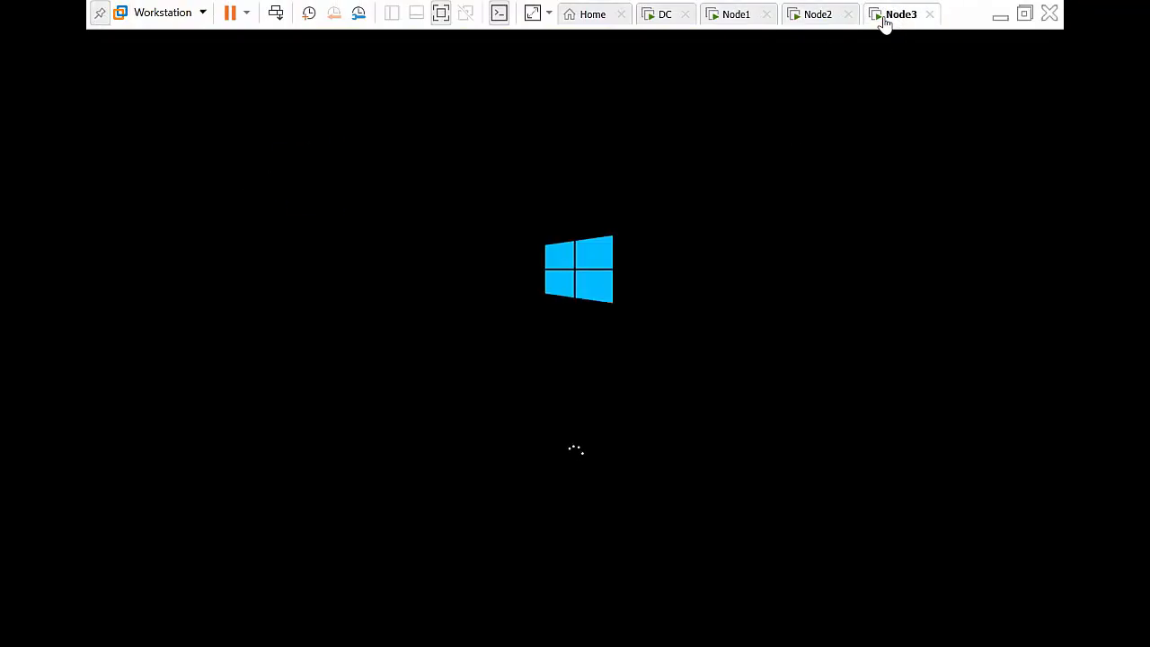
{"action": "left_click", "coordinate": [735, 14]}
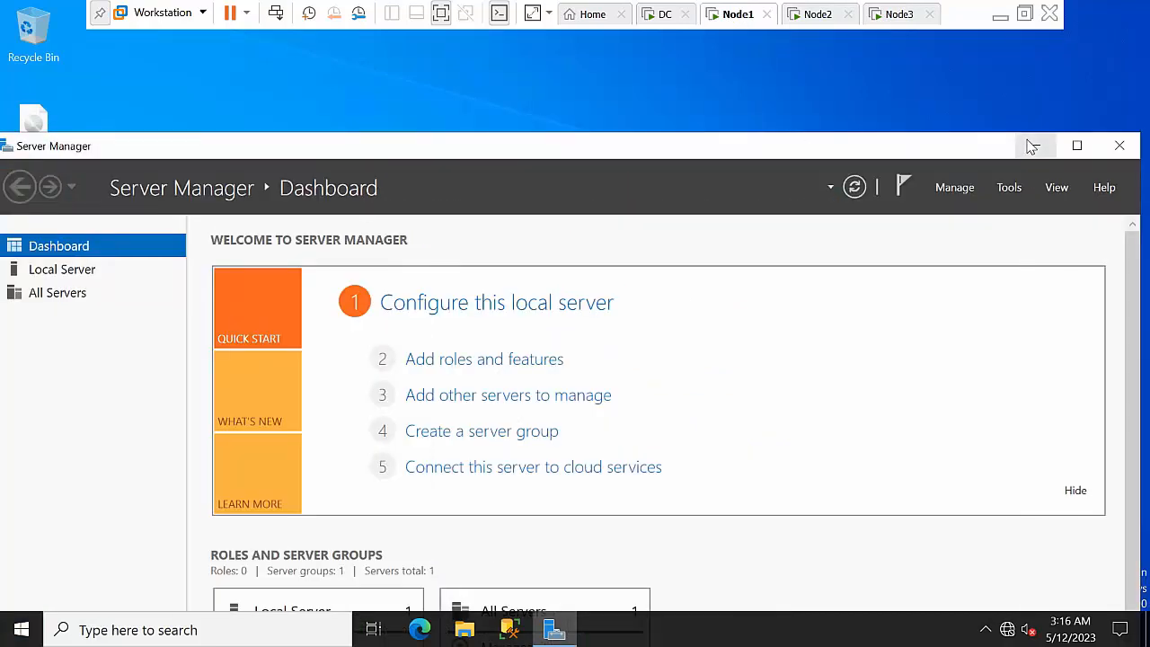
Minimize Server Manager on Node1 and refresh the desktop
{"action": "left_click", "coordinate": [1032, 146]}
{"action": "right_click", "coordinate": [745, 229]}
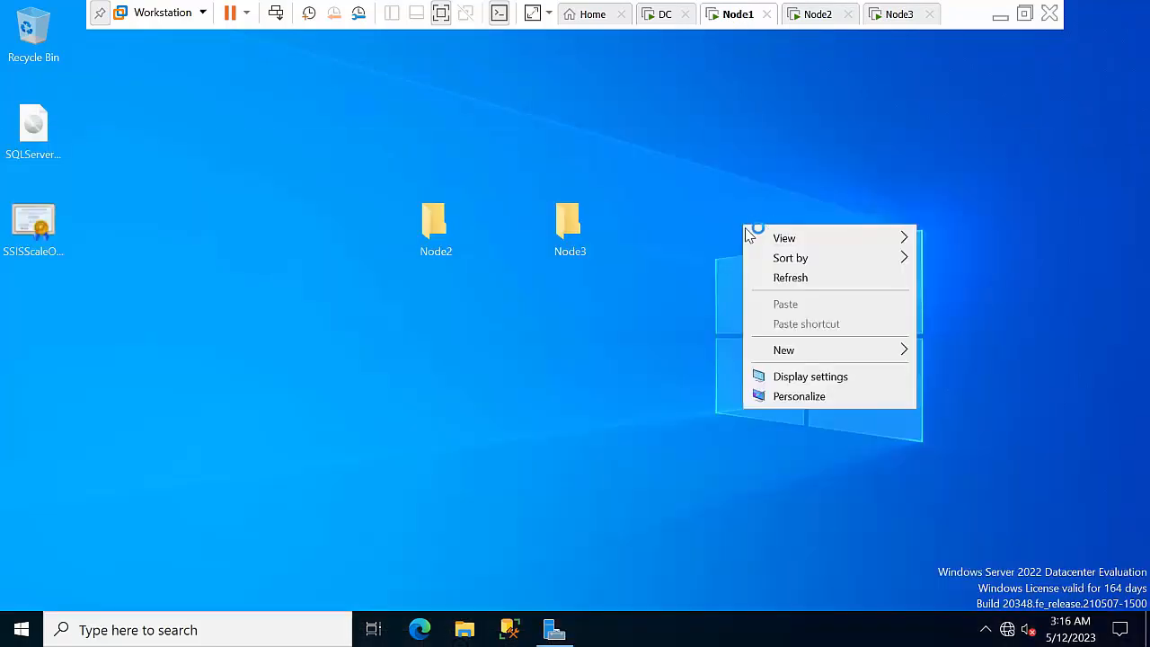
{"action": "left_click", "coordinate": [791, 278]}
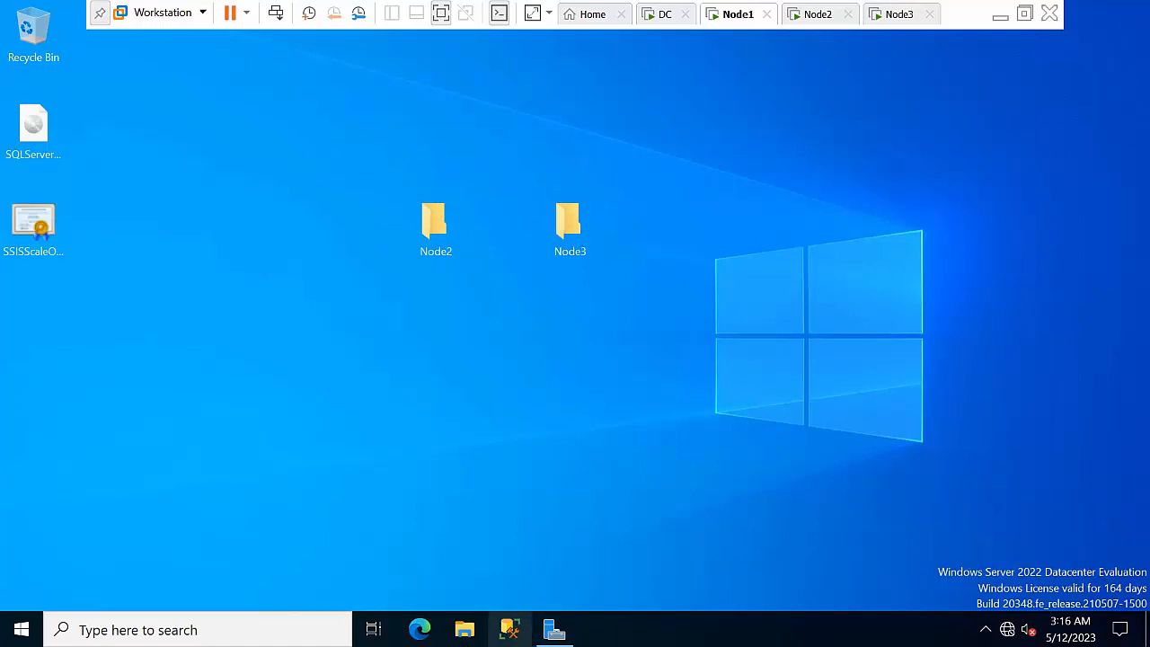
{"action": "right_click", "coordinate": [509, 629]}
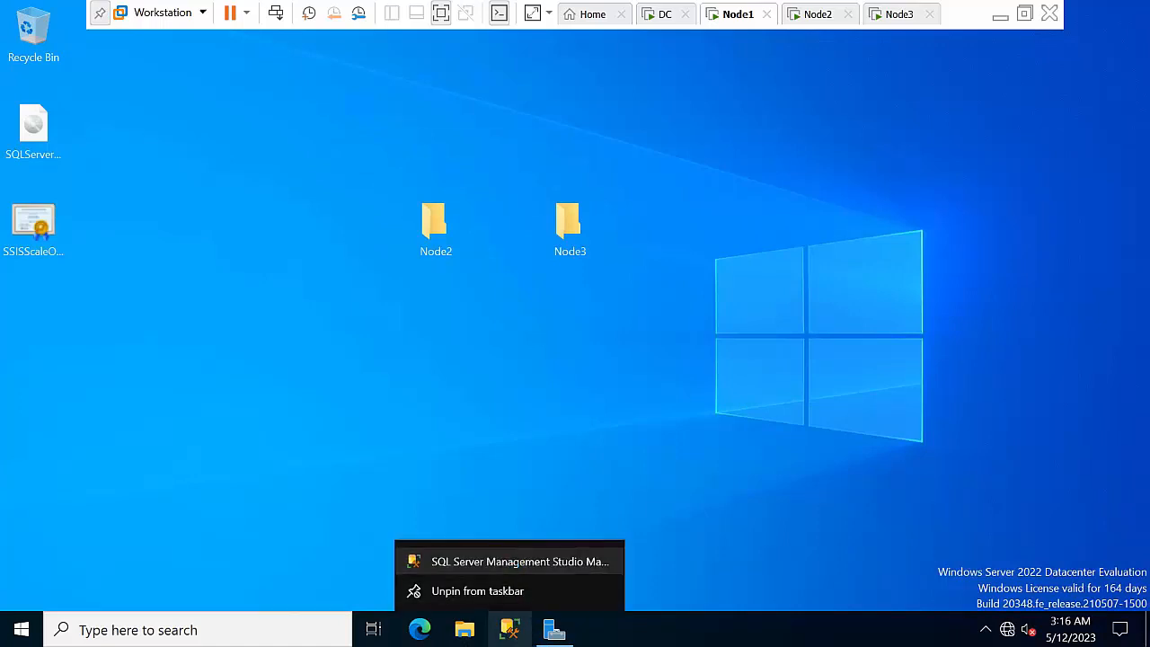
Run SQL Server Management Studio as administrator and keep refreshing the desktop while its splash screen loads
{"action": "right_click", "coordinate": [503, 562]}
{"action": "left_click", "coordinate": [551, 450]}
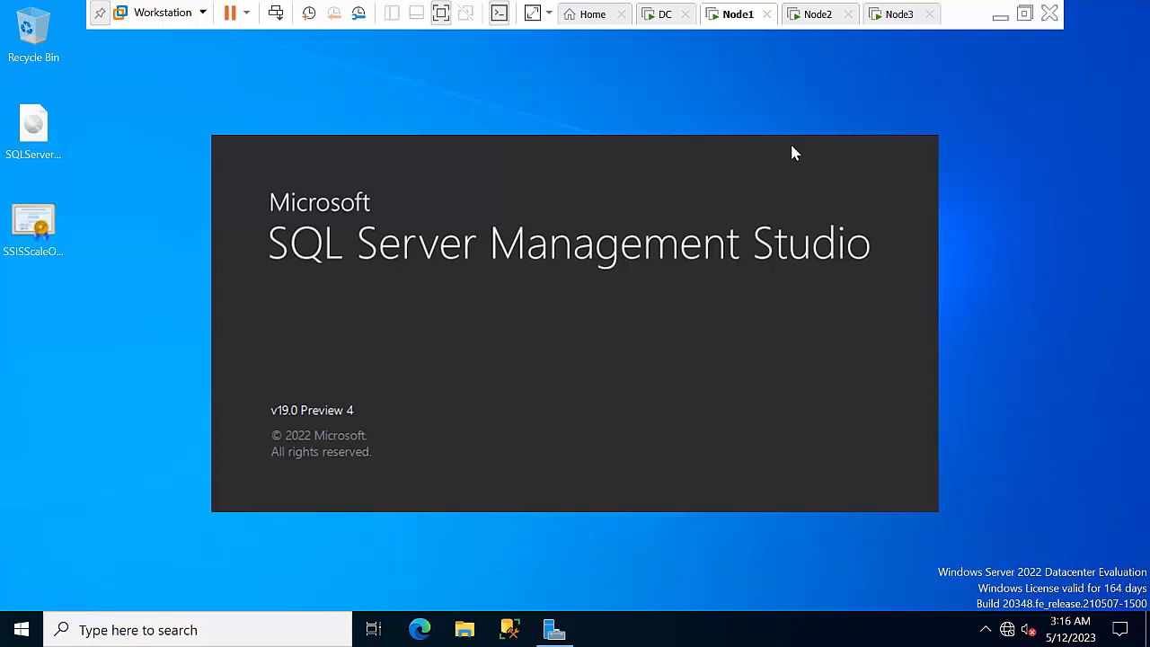
{"action": "right_click", "coordinate": [1033, 205]}
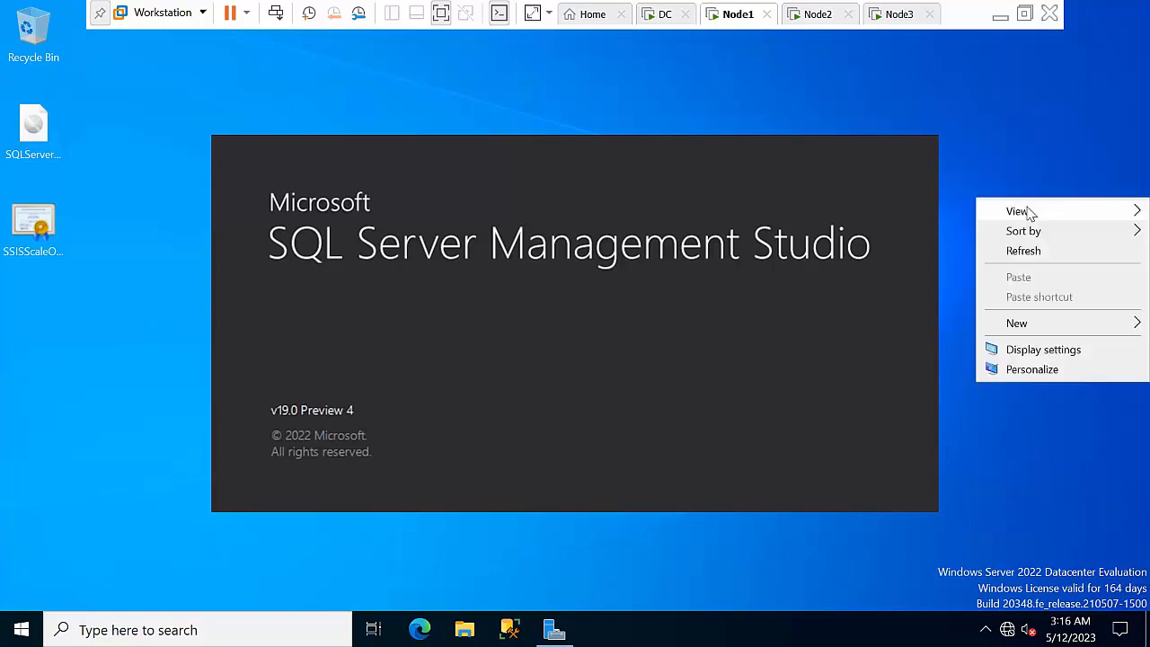
{"action": "left_click", "coordinate": [1063, 252]}
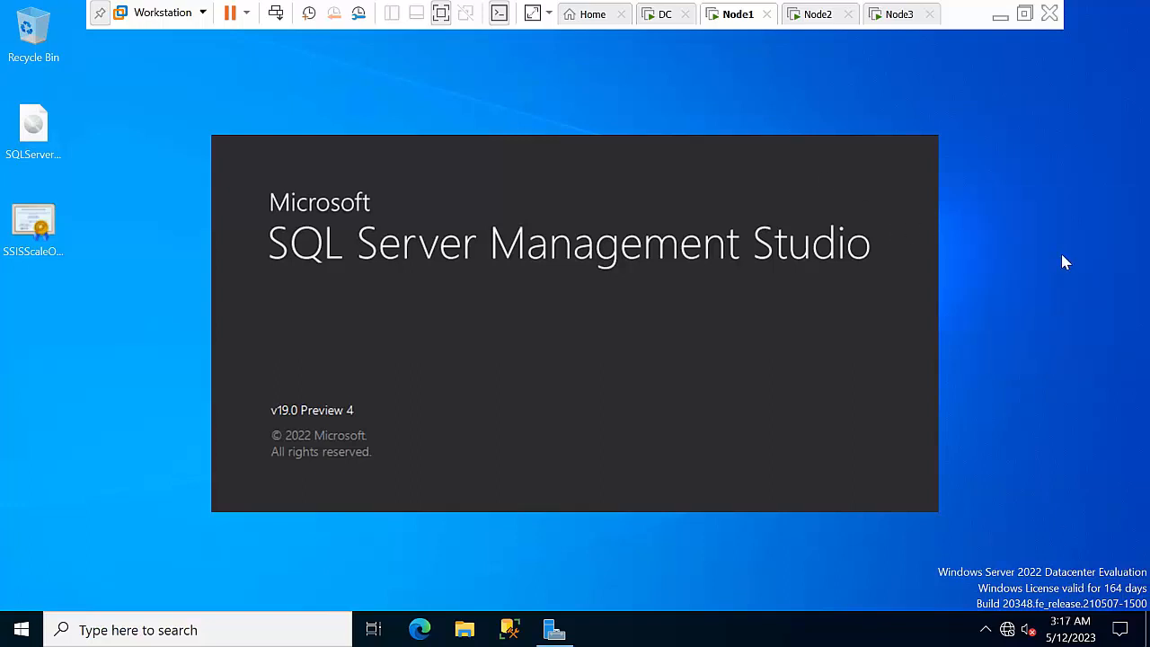
{"action": "right_click", "coordinate": [992, 231]}
{"action": "left_click", "coordinate": [1019, 279]}
{"action": "right_click", "coordinate": [982, 231]}
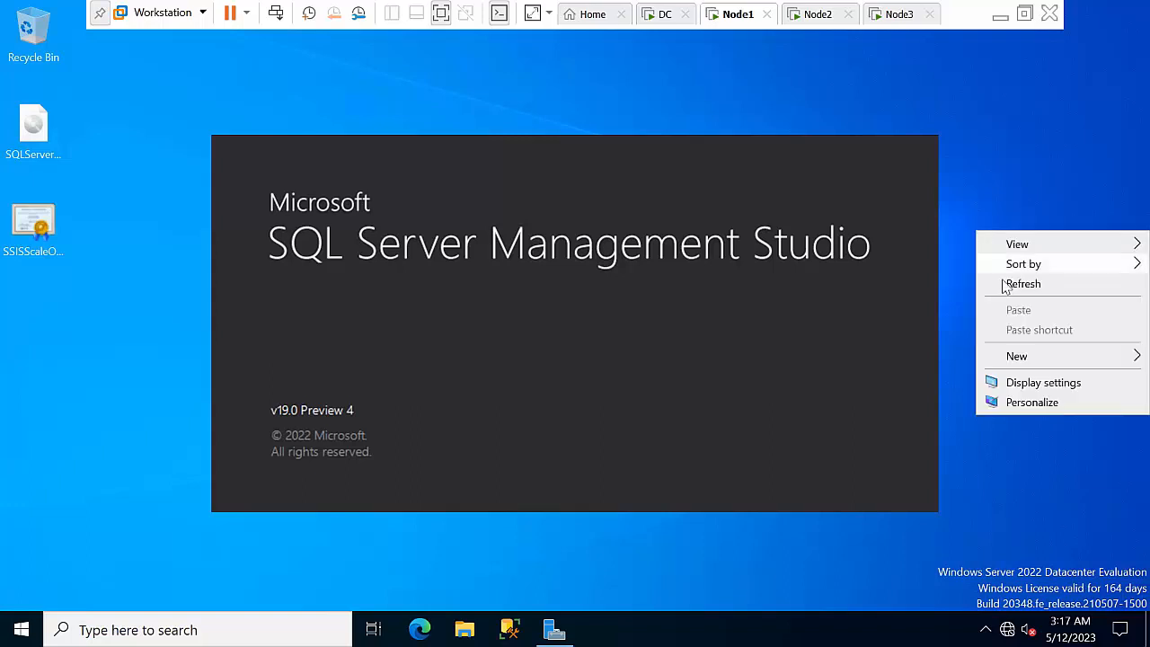
{"action": "left_click", "coordinate": [1001, 282]}
{"action": "right_click", "coordinate": [977, 219]}
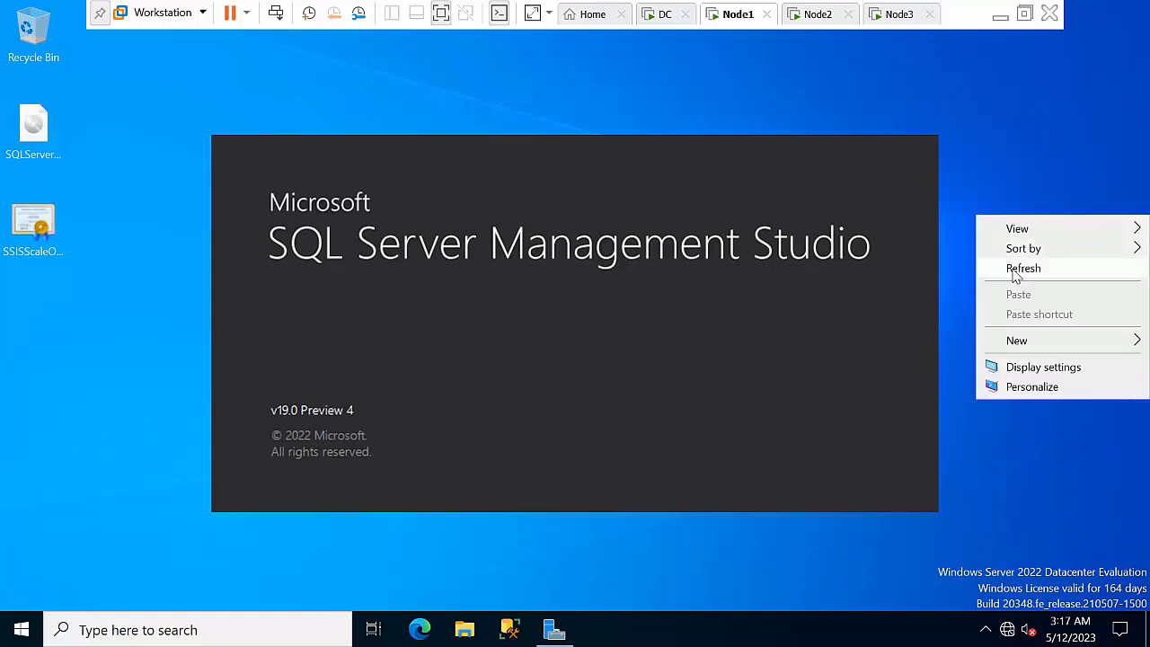
{"action": "left_click", "coordinate": [1015, 271]}
{"action": "right_click", "coordinate": [982, 227]}
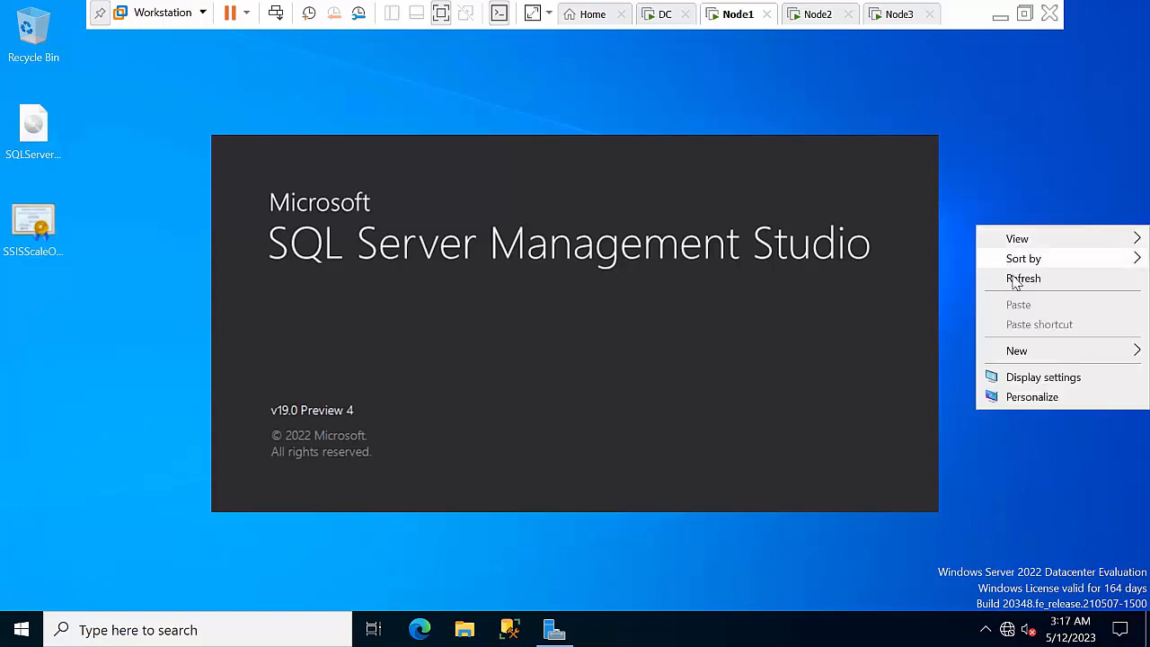
{"action": "left_click", "coordinate": [1015, 279]}
{"action": "right_click", "coordinate": [992, 224]}
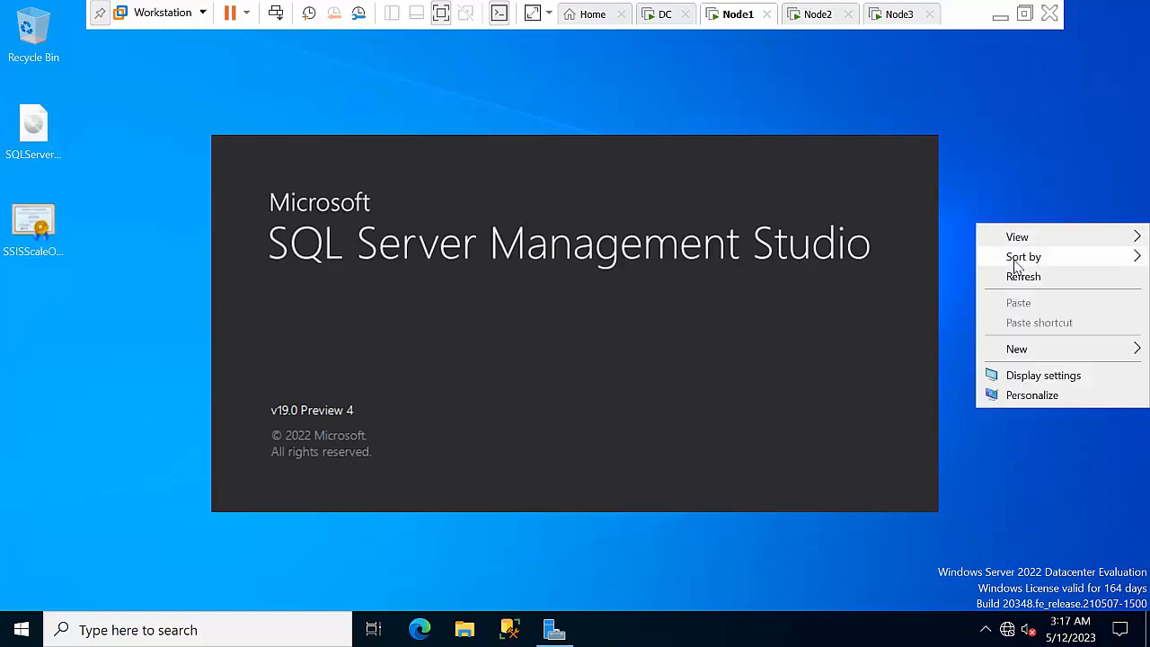
{"action": "left_click", "coordinate": [1006, 275]}
{"action": "right_click", "coordinate": [990, 238]}
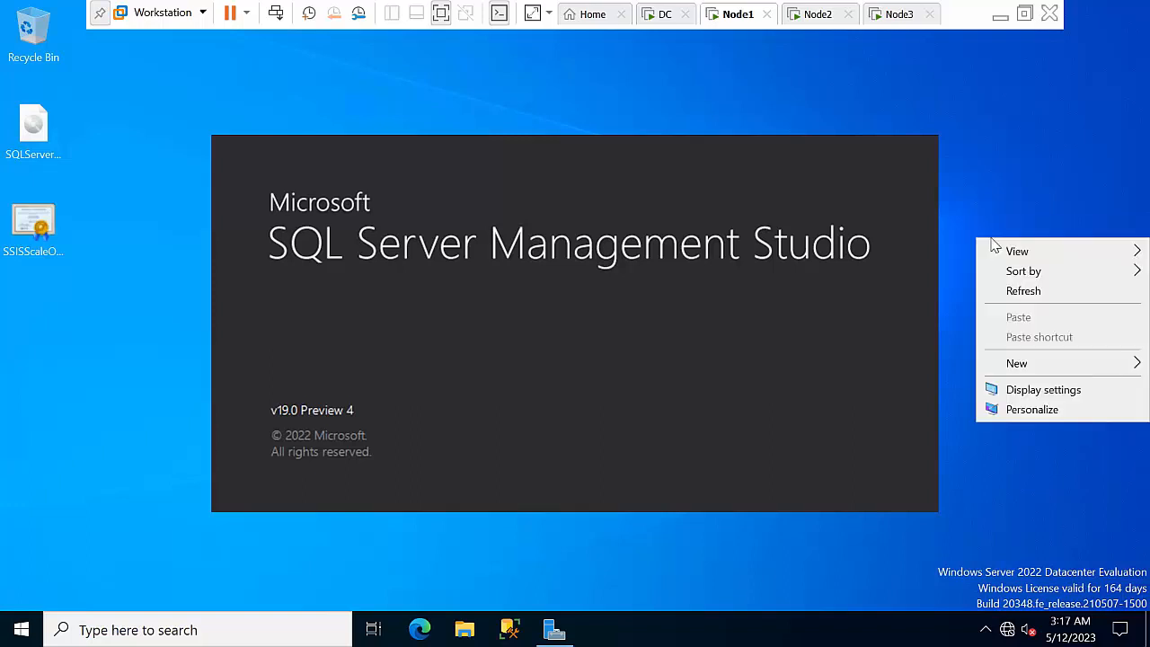
{"action": "left_click", "coordinate": [1019, 283]}
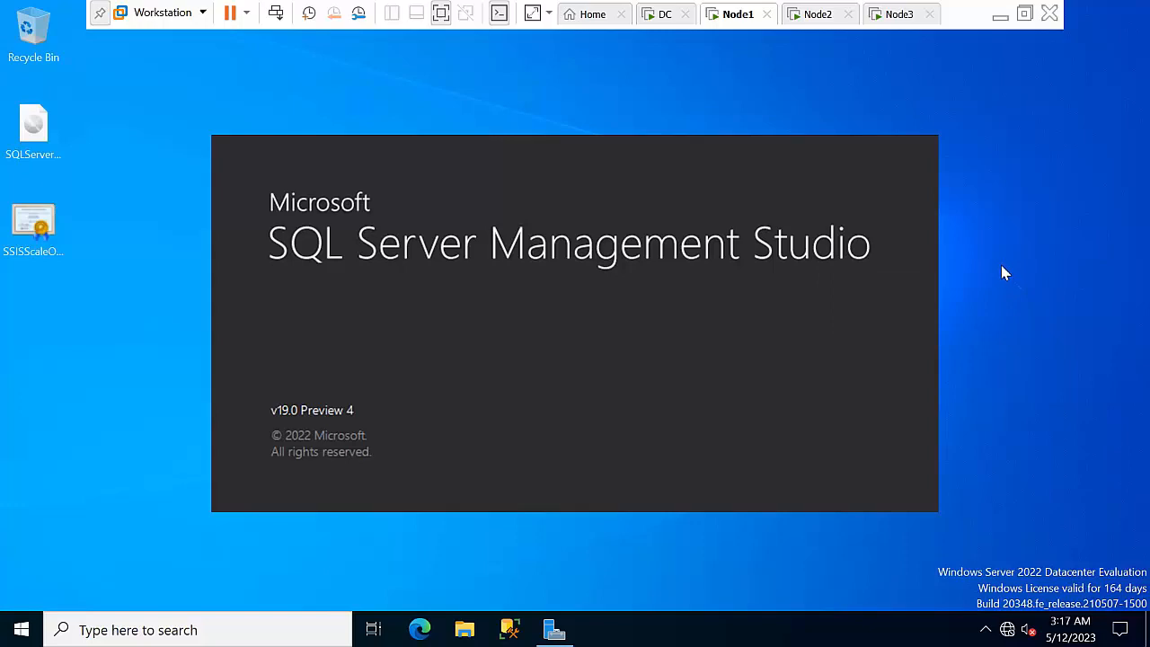
Sign in to Node2 with the password and minimize its Server Manager
{"action": "left_click", "coordinate": [816, 16]}
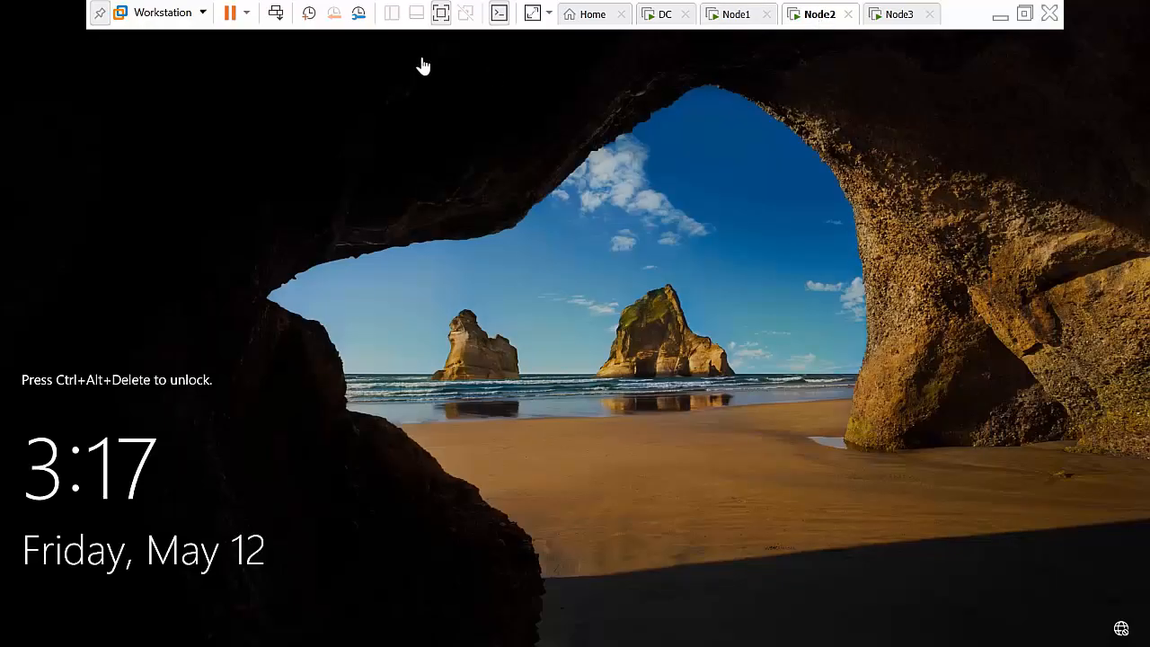
{"action": "left_click", "coordinate": [277, 14]}
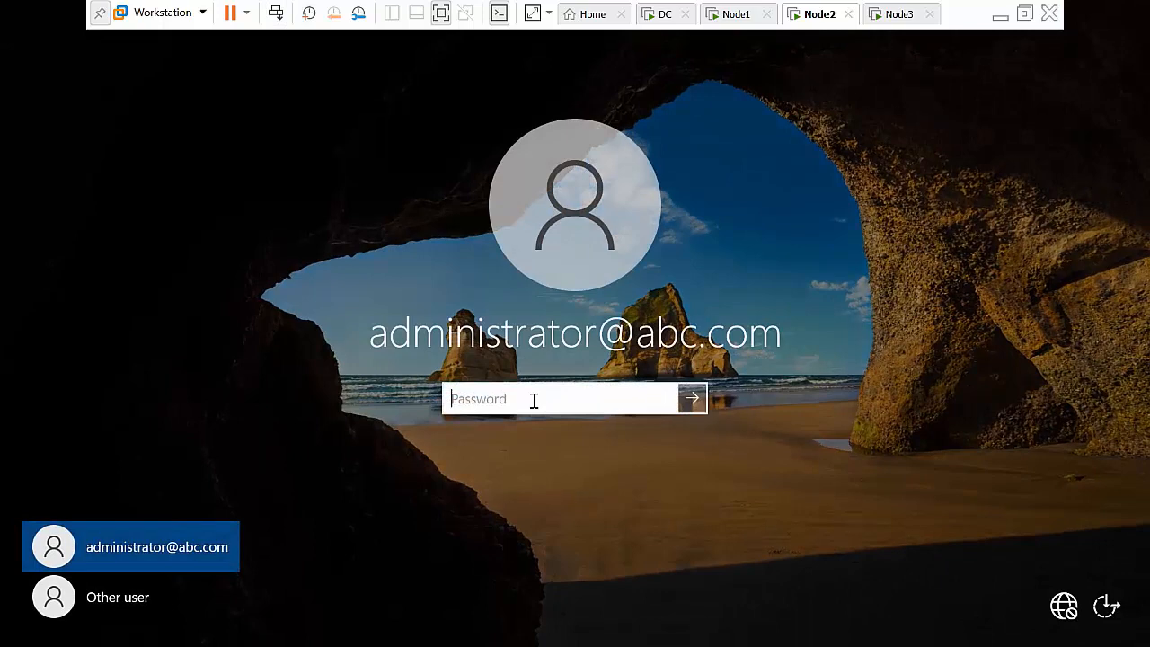
{"action": "type", "text": "P"}
{"action": "key", "text": "Return"}
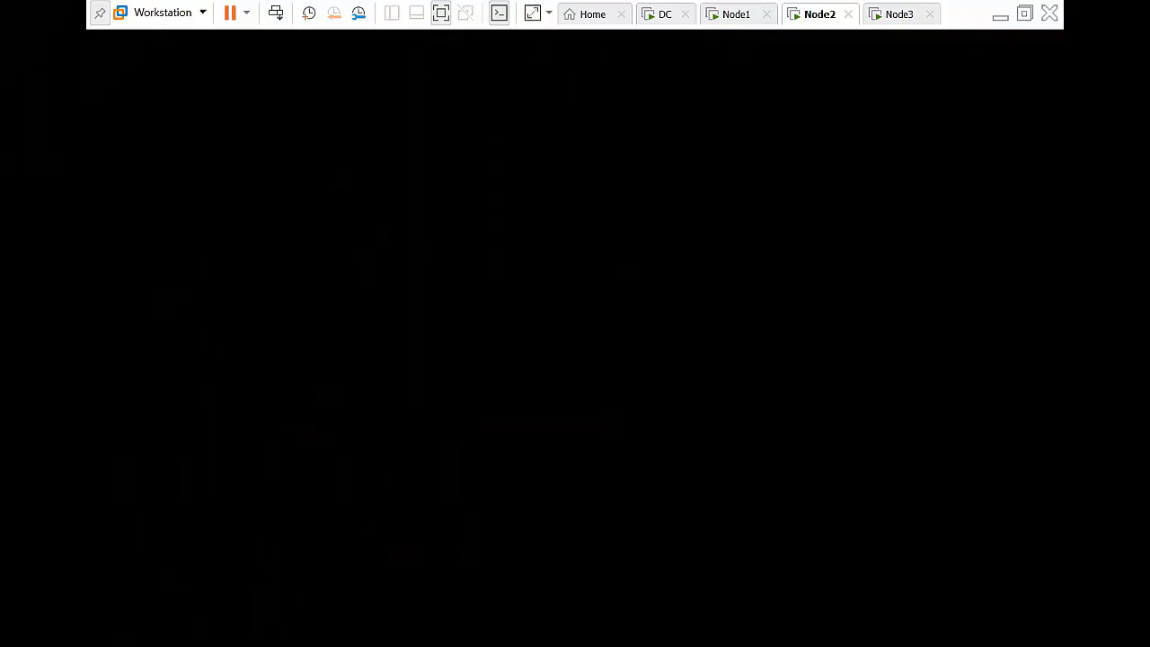
{"action": "left_click", "coordinate": [887, 14]}
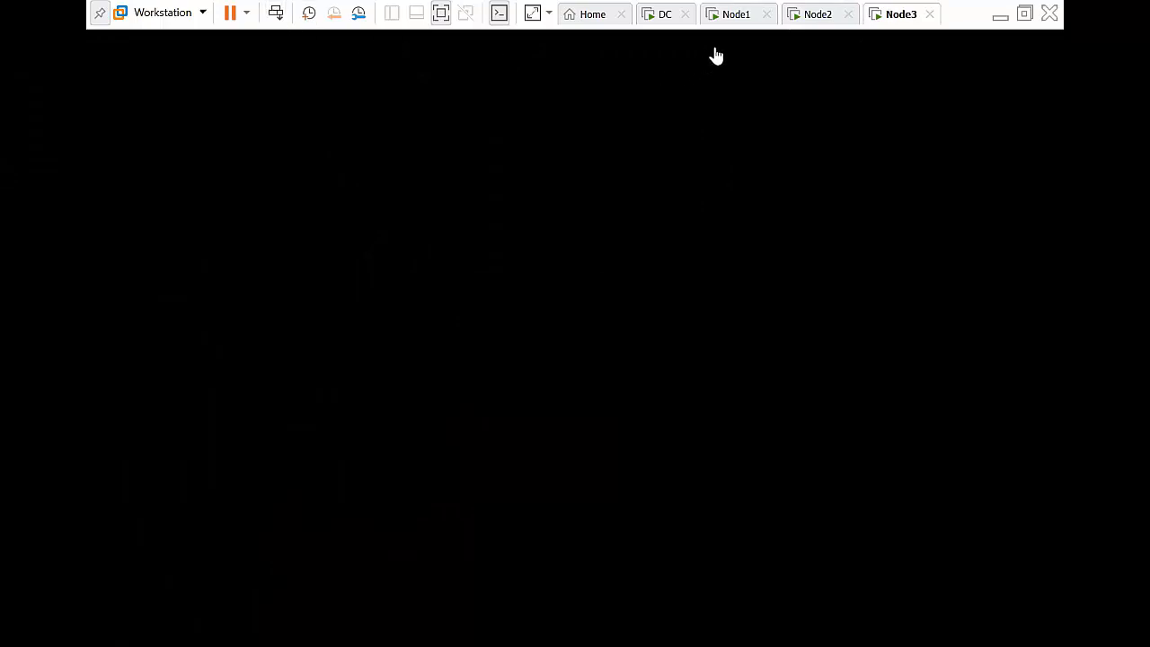
{"action": "left_click", "coordinate": [814, 15]}
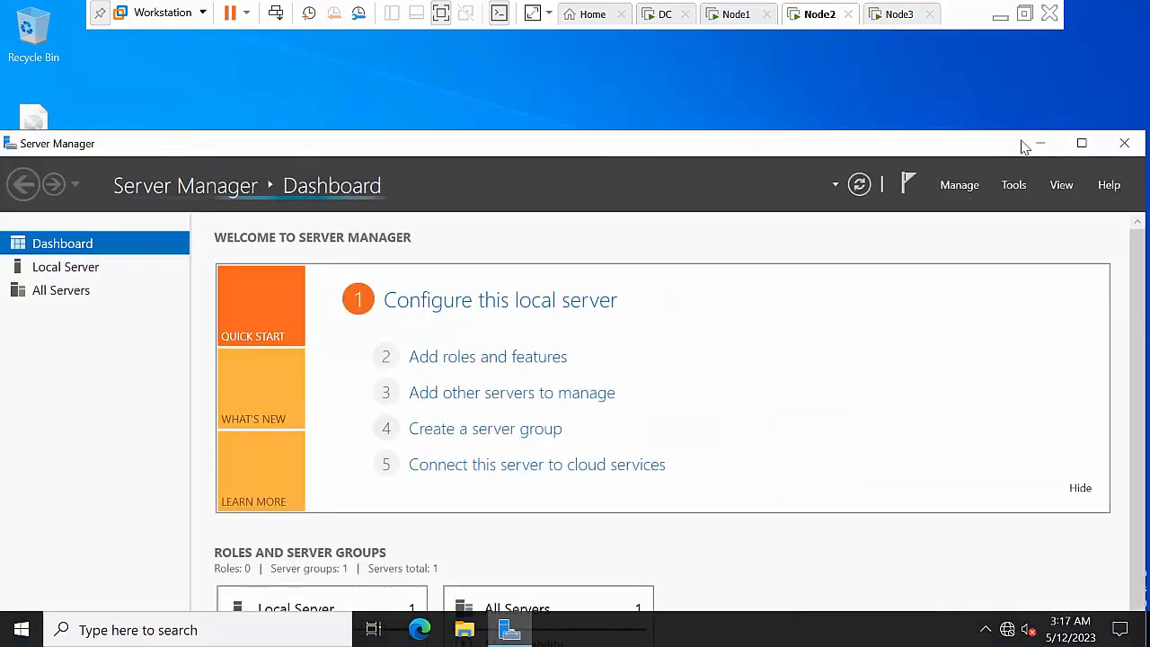
{"action": "left_click", "coordinate": [1020, 144]}
Sign in to Node3 with the administrator password, then return to Node1
{"action": "left_click", "coordinate": [895, 15]}
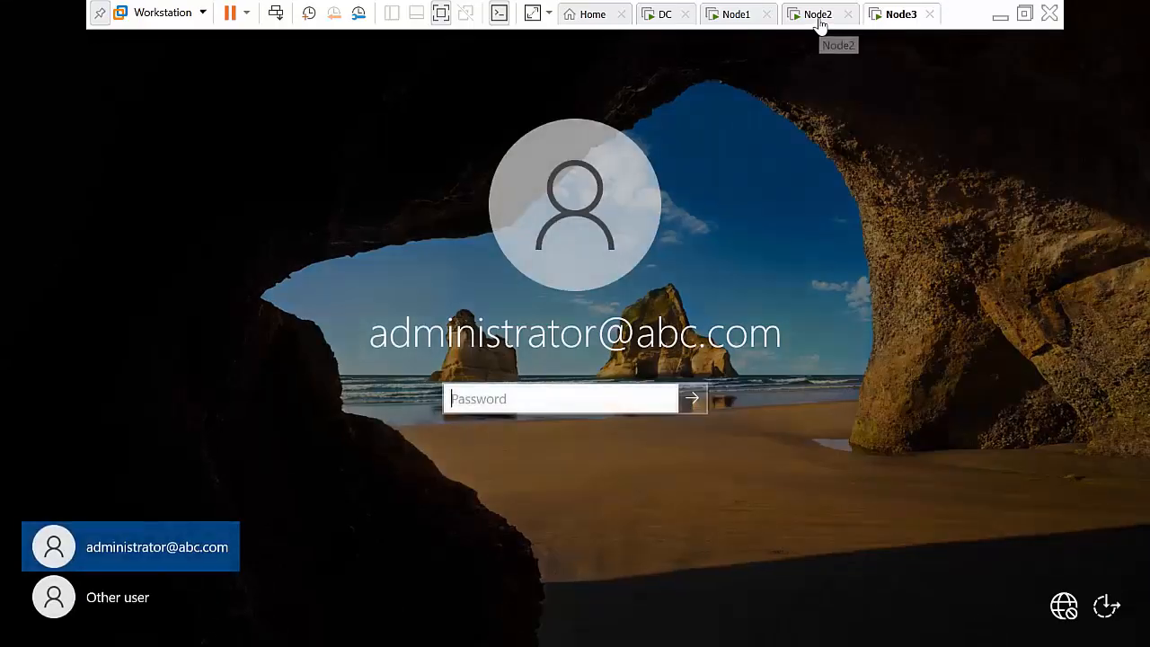
{"action": "left_click", "coordinate": [554, 398]}
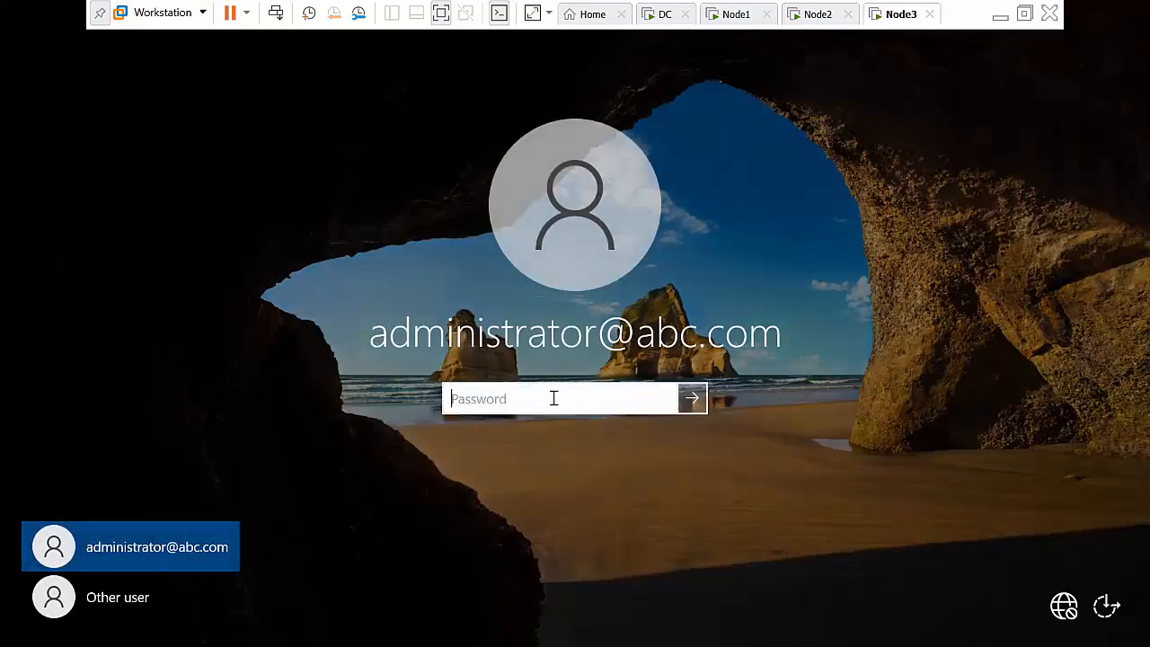
{"action": "type", "text": "••••"}
{"action": "key", "text": "Return"}
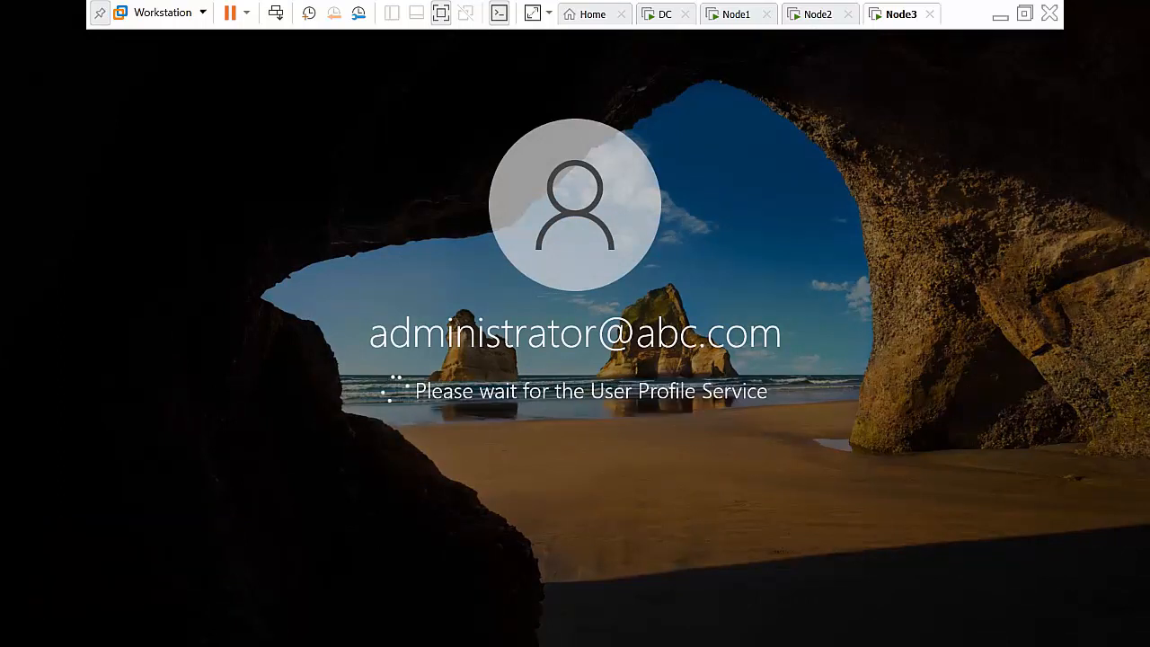
{"action": "left_click", "coordinate": [733, 14]}
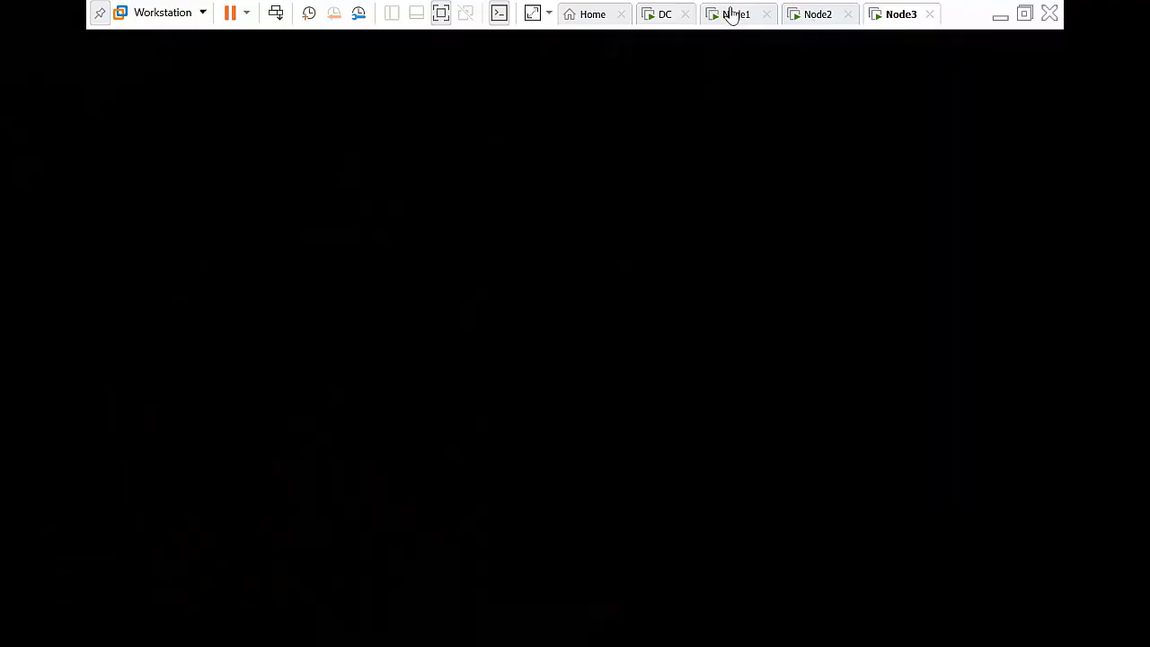
Connect to NODE1 and close both the duplicate and the remaining SSMS windows
{"action": "left_click", "coordinate": [535, 341]}
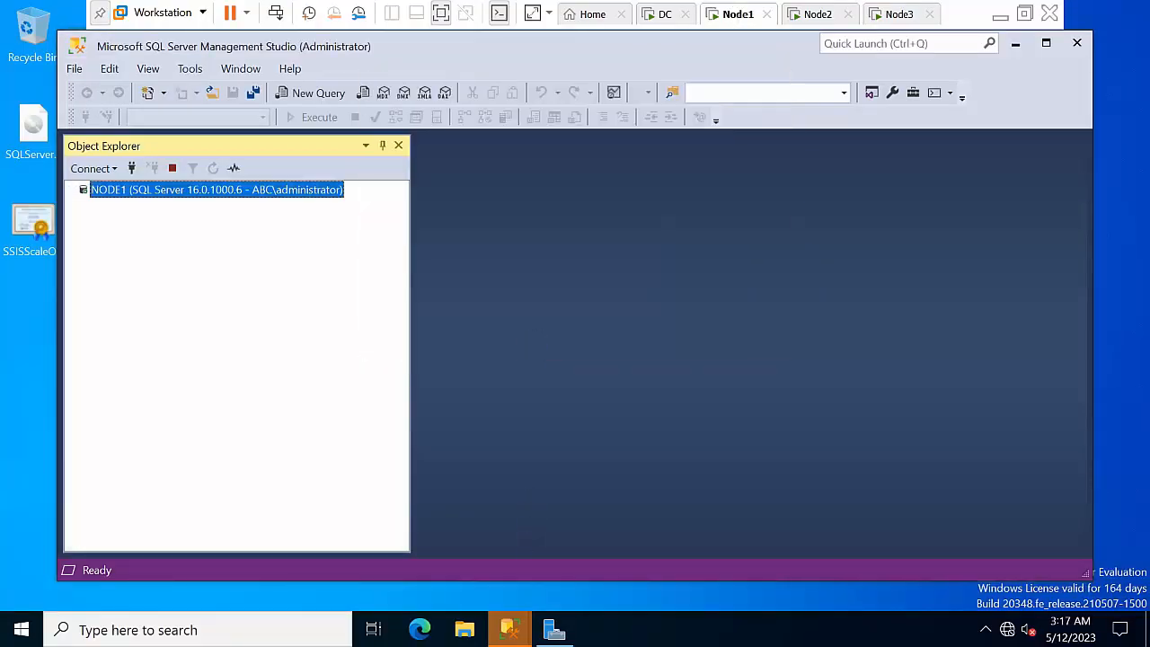
{"action": "mouse_move", "coordinate": [508, 630]}
{"action": "left_click", "coordinate": [697, 549]}
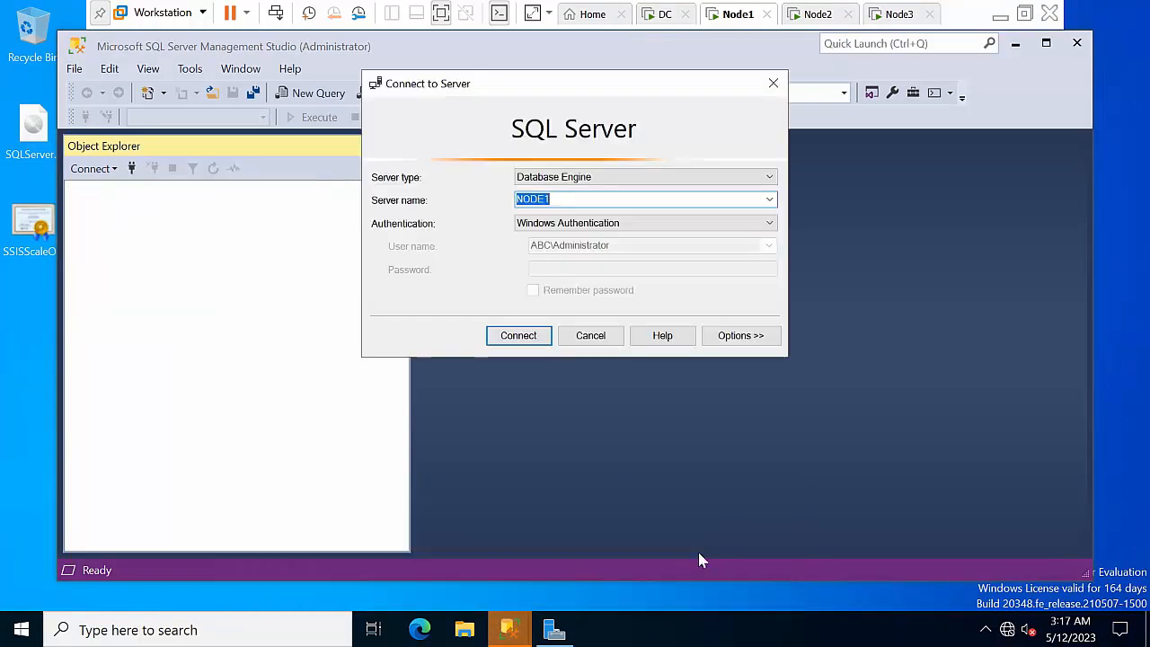
{"action": "left_click", "coordinate": [590, 338]}
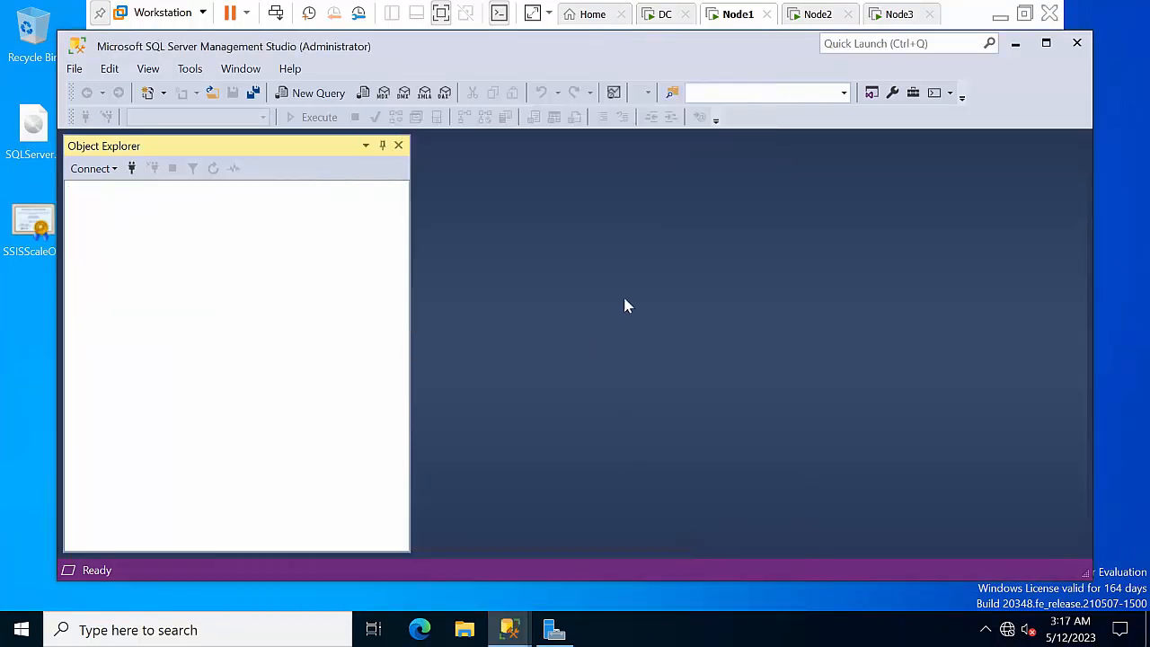
{"action": "left_click", "coordinate": [1076, 42]}
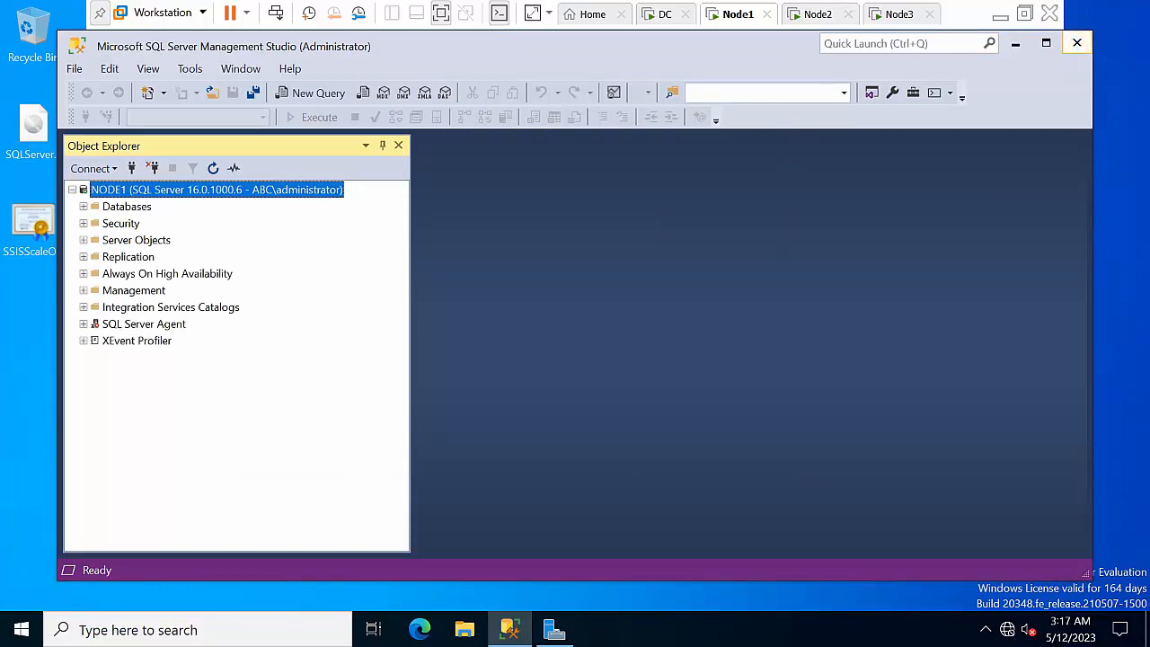
{"action": "left_click", "coordinate": [1076, 45]}
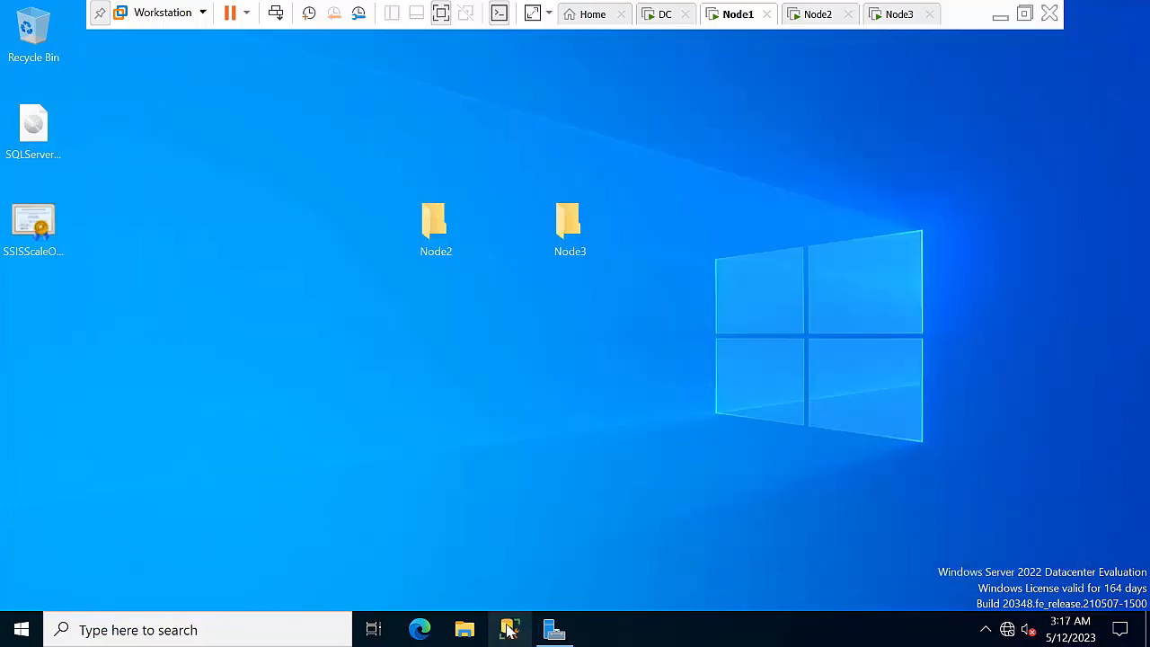
Refresh the desktop and, in the relaunched SSMS, connect Object Explorer to NODE1
{"action": "right_click", "coordinate": [683, 211]}
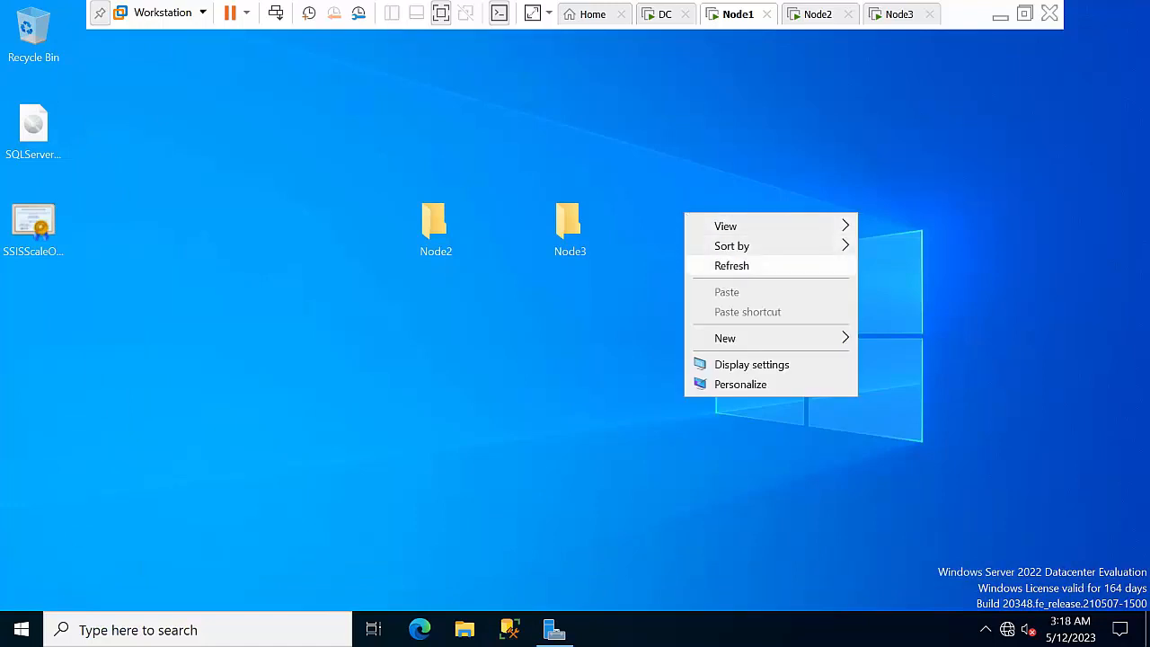
{"action": "key", "text": "Escape"}
{"action": "right_click", "coordinate": [712, 224]}
{"action": "left_click", "coordinate": [760, 279]}
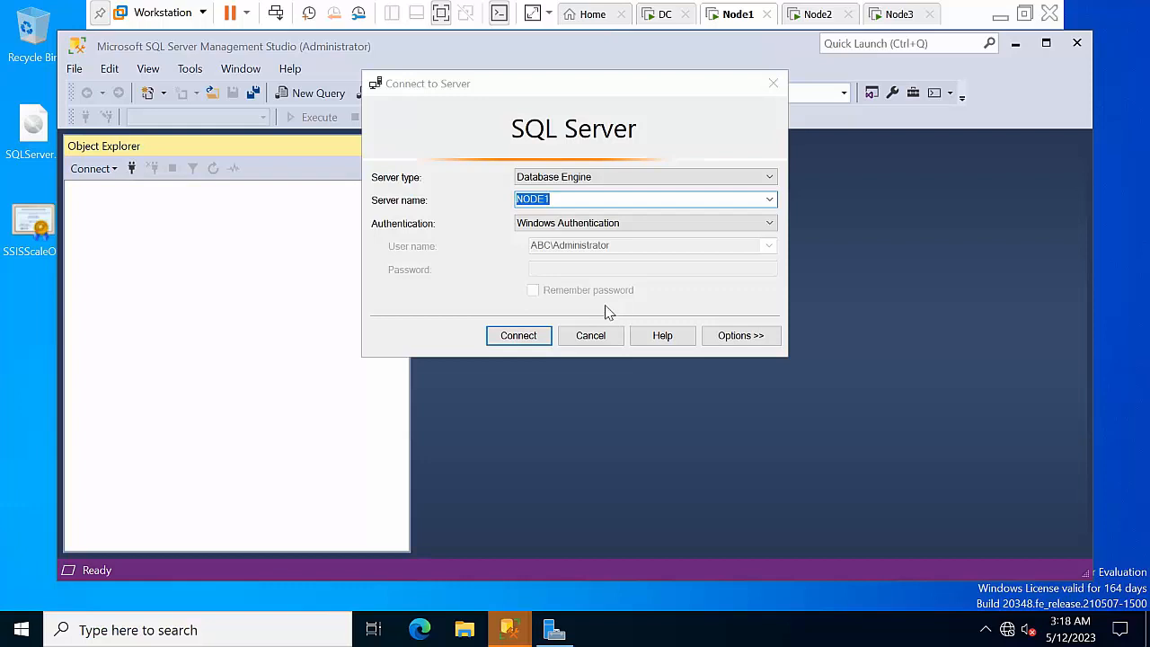
{"action": "left_click", "coordinate": [523, 334]}
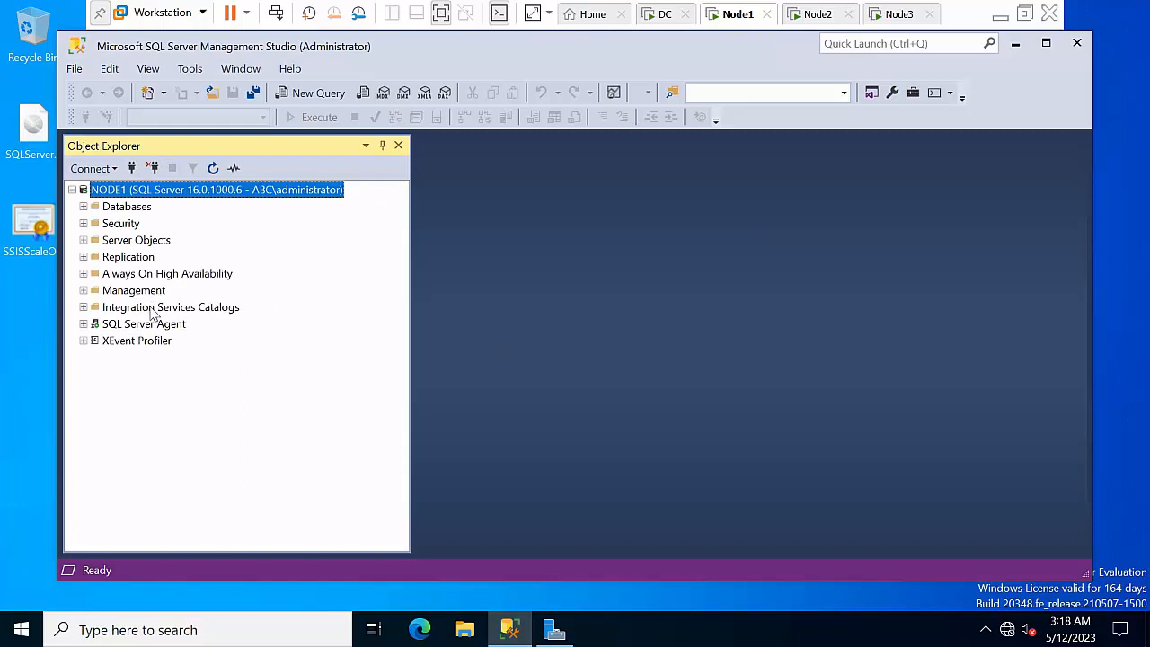
Expand Integration Services Catalogs and launch Scale Out management for SSISDB
{"action": "double_click", "coordinate": [152, 308]}
{"action": "left_click", "coordinate": [135, 324]}
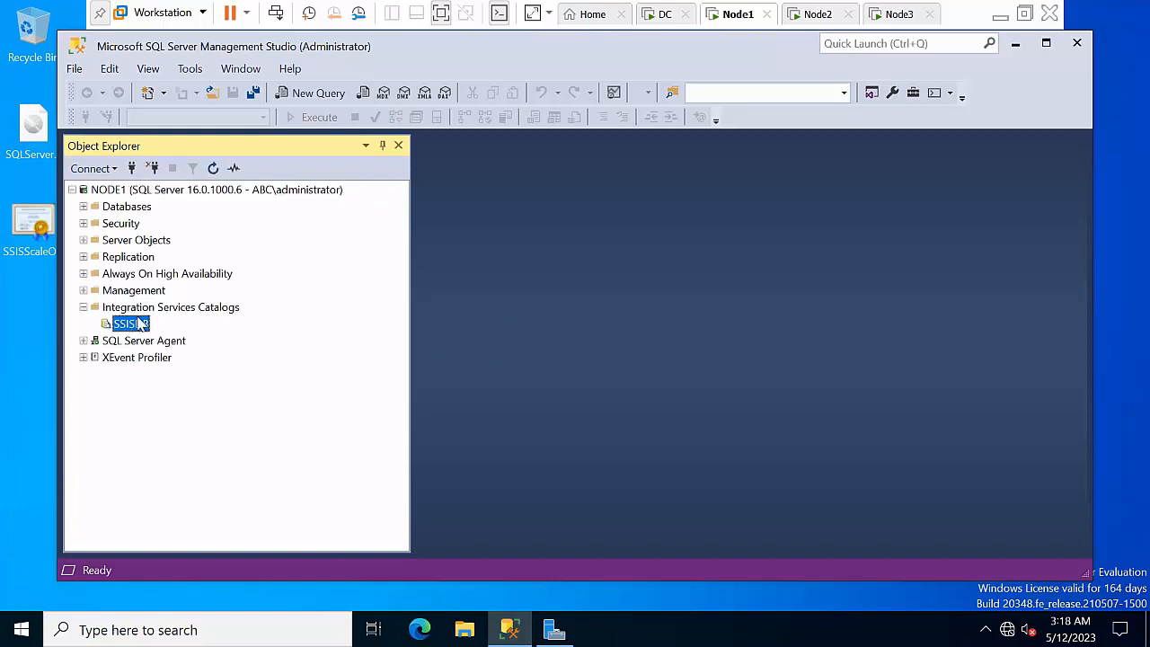
{"action": "right_click", "coordinate": [134, 310]}
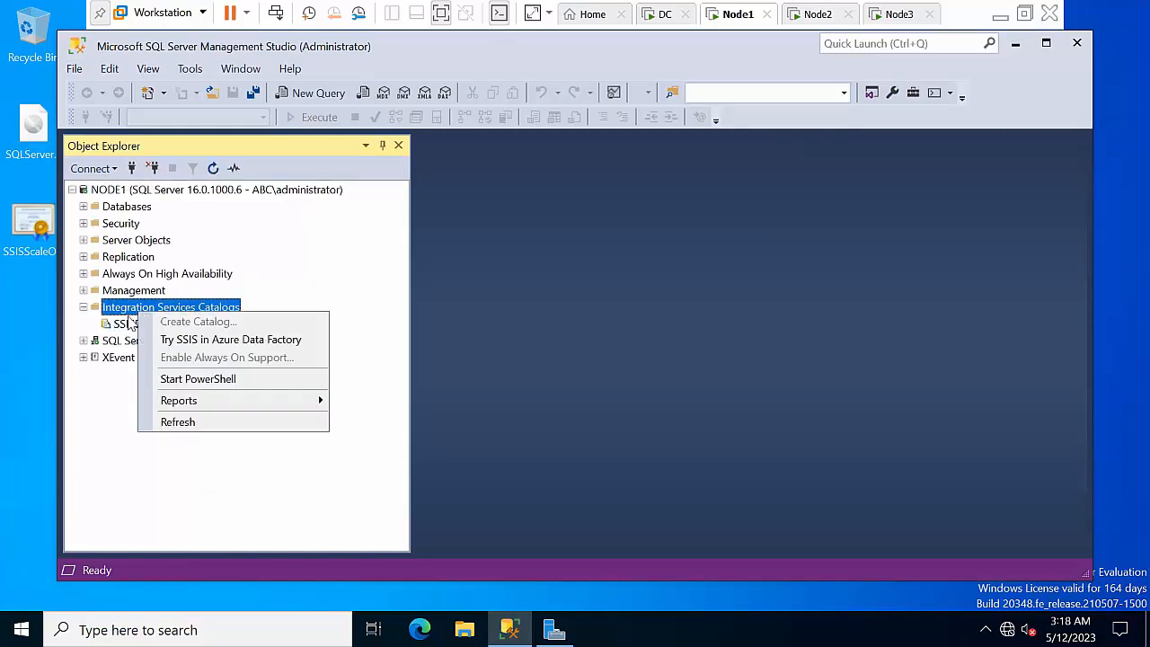
{"action": "right_click", "coordinate": [126, 322]}
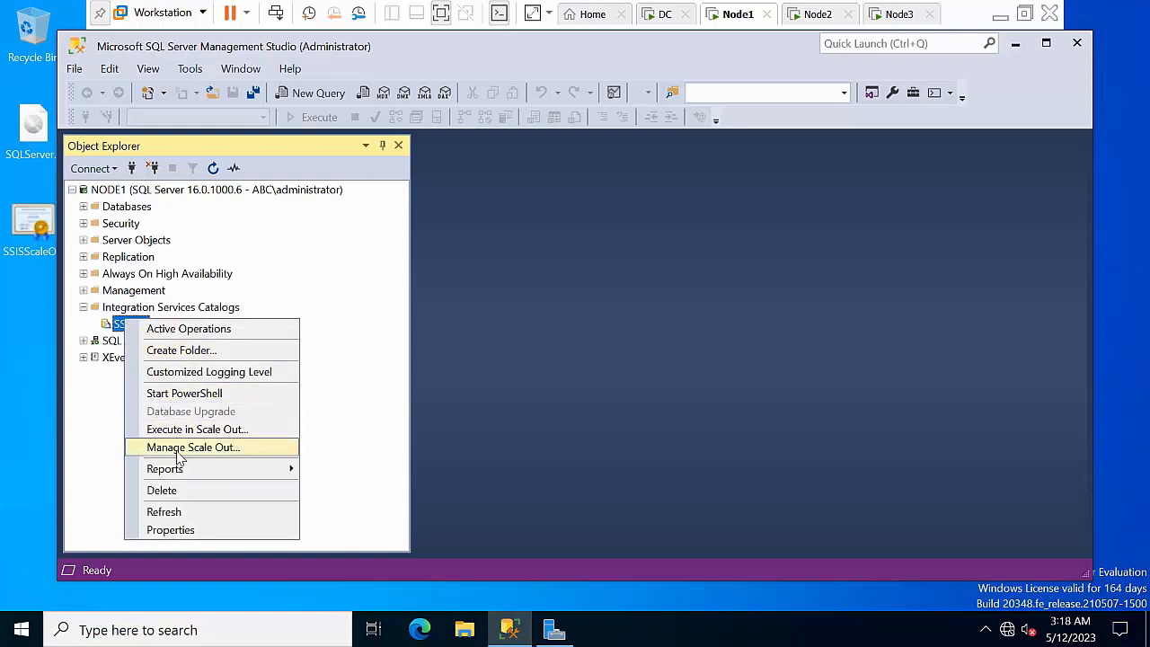
{"action": "left_click", "coordinate": [182, 451]}
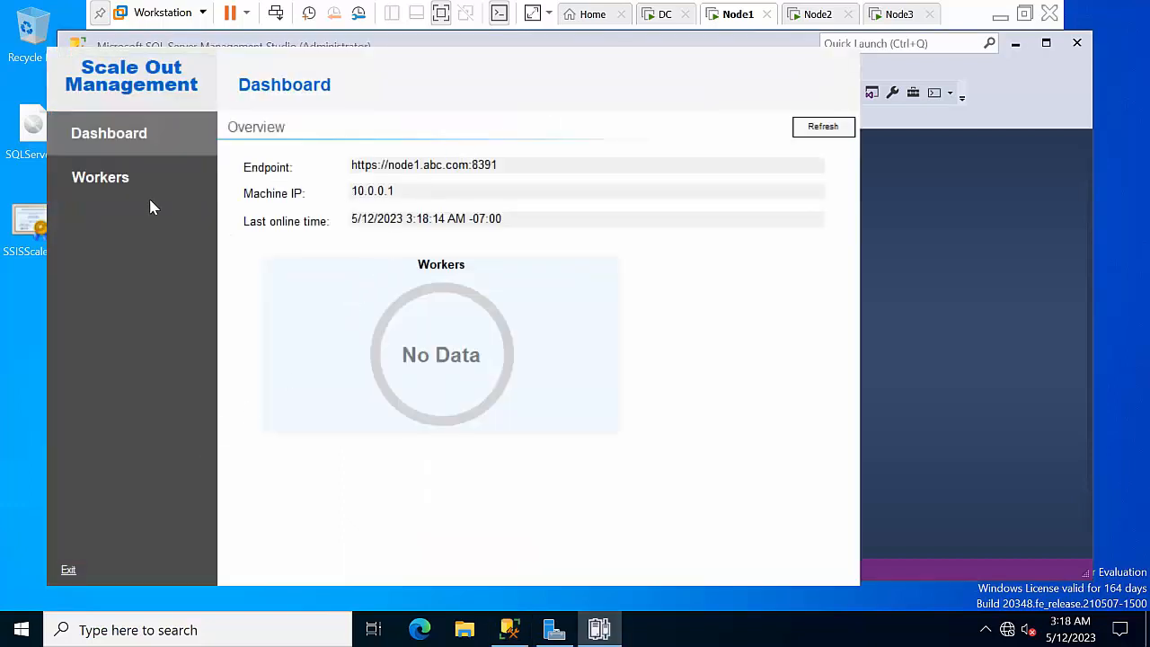
Add Node2 as a worker, validating and confirming all connection actions, then close the window
{"action": "left_click", "coordinate": [122, 182]}
{"action": "left_click", "coordinate": [819, 128]}
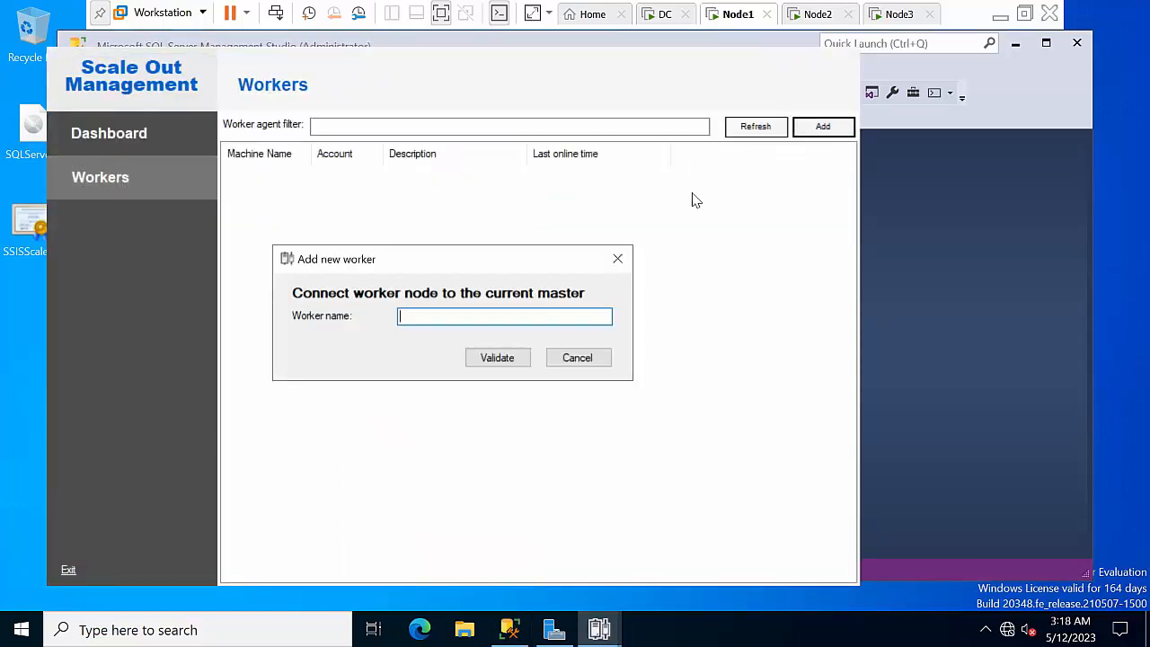
{"action": "type", "text": "Node2"}
{"action": "left_click", "coordinate": [495, 362]}
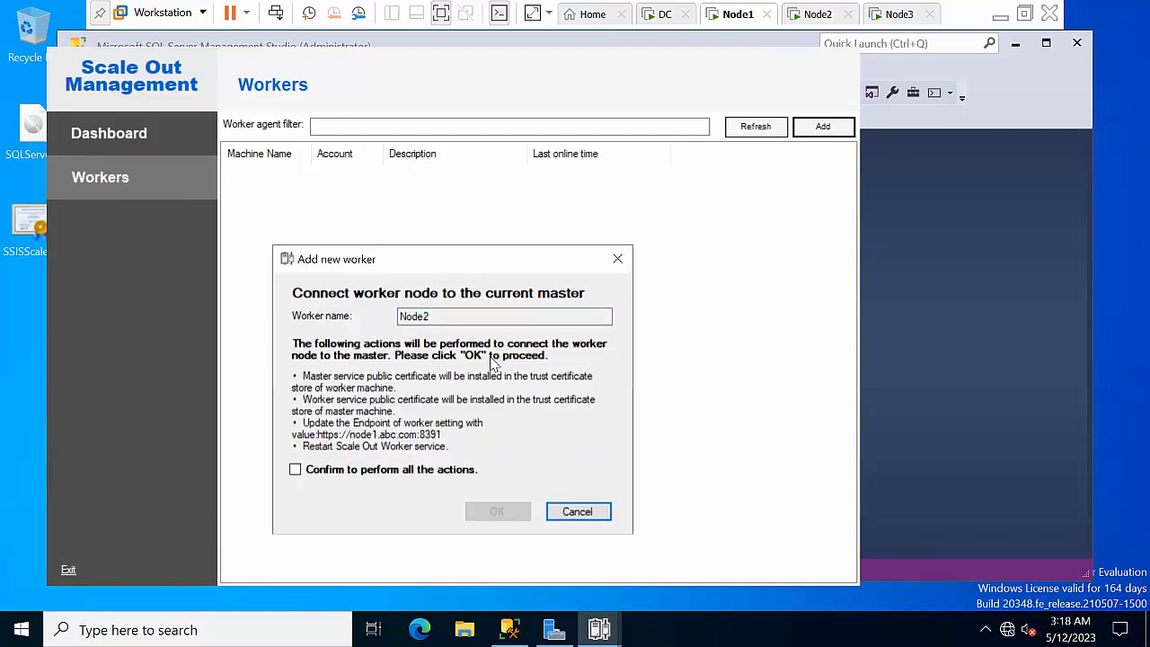
{"action": "left_click", "coordinate": [297, 472]}
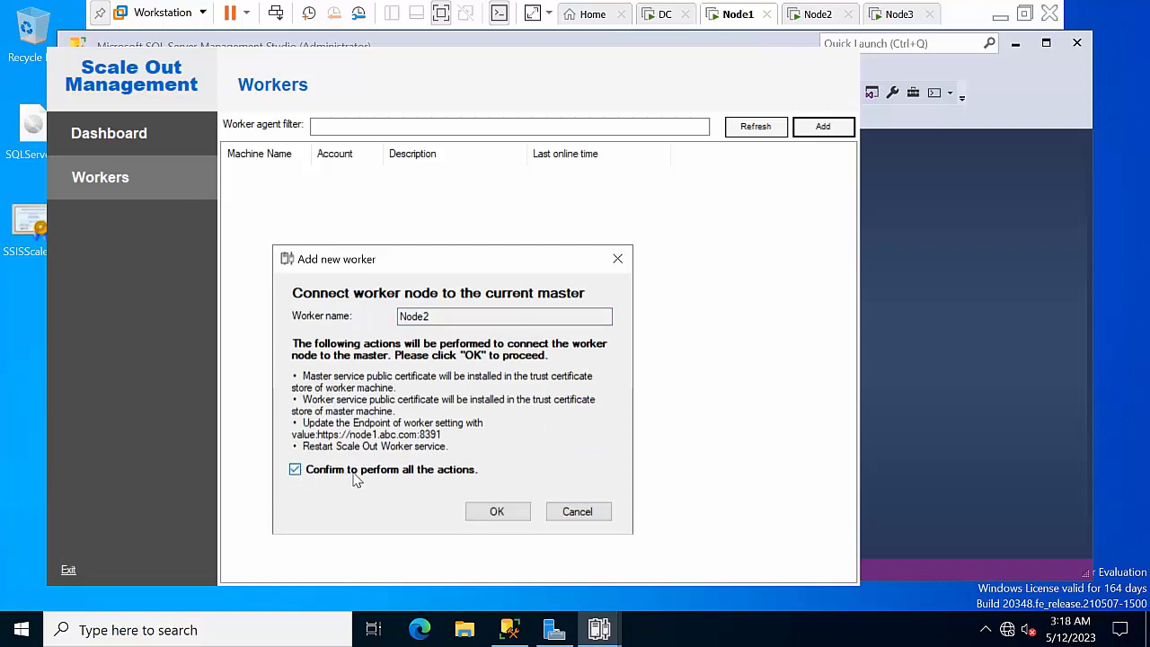
{"action": "left_click", "coordinate": [496, 512]}
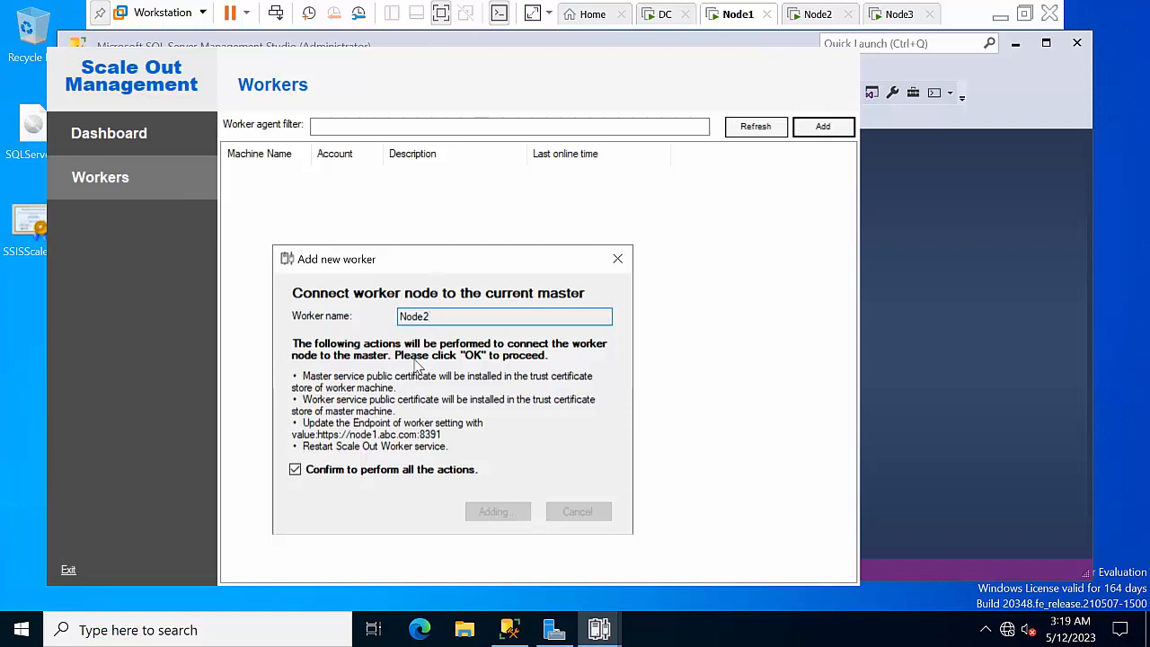
{"action": "left_click_drag", "start_coordinate": [415, 254], "coordinate": [434, 209]}
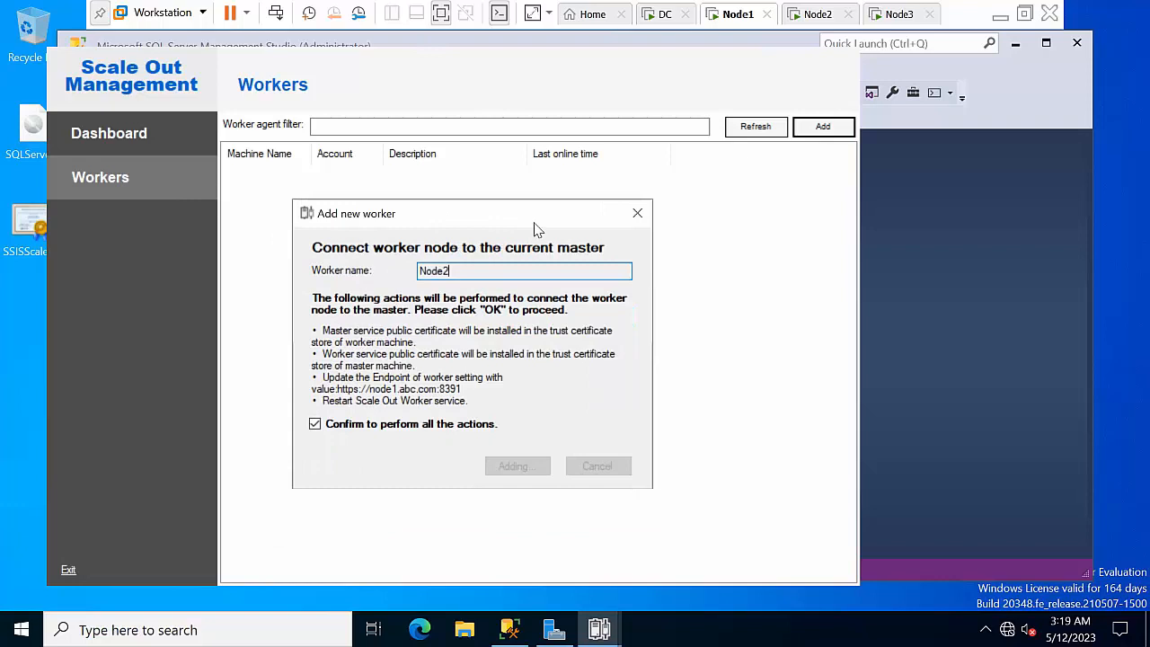
{"action": "left_click", "coordinate": [637, 213]}
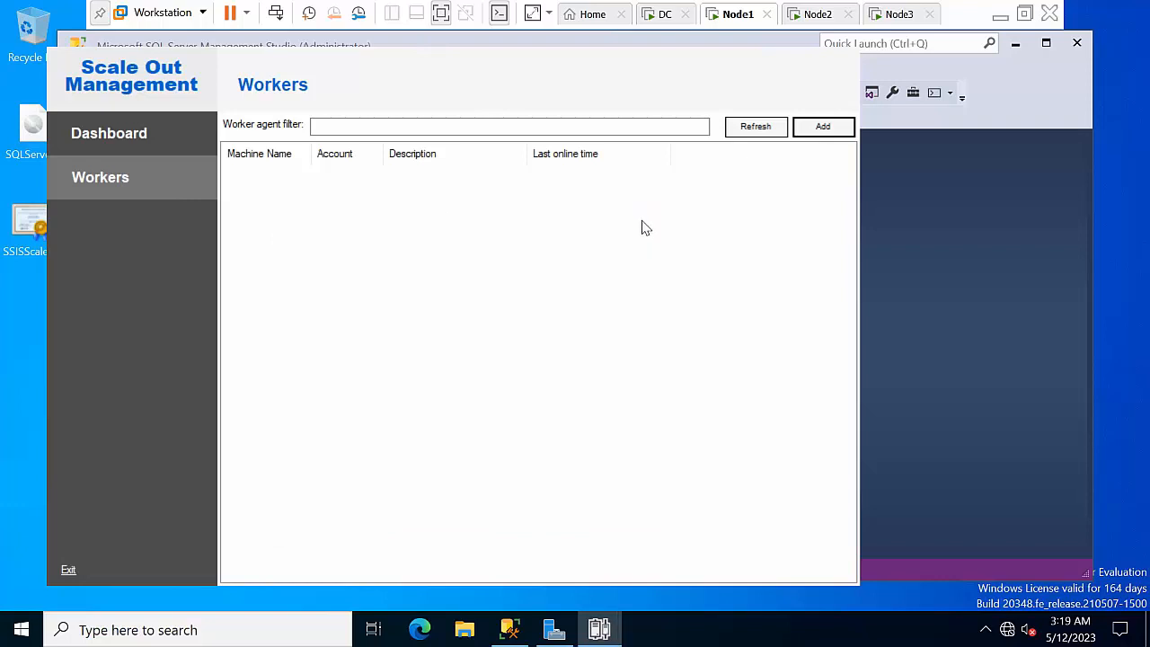
Refresh the worker list and re-submit Node2, validated with all connection actions confirmed
{"action": "left_click", "coordinate": [755, 127]}
{"action": "left_click", "coordinate": [827, 129]}
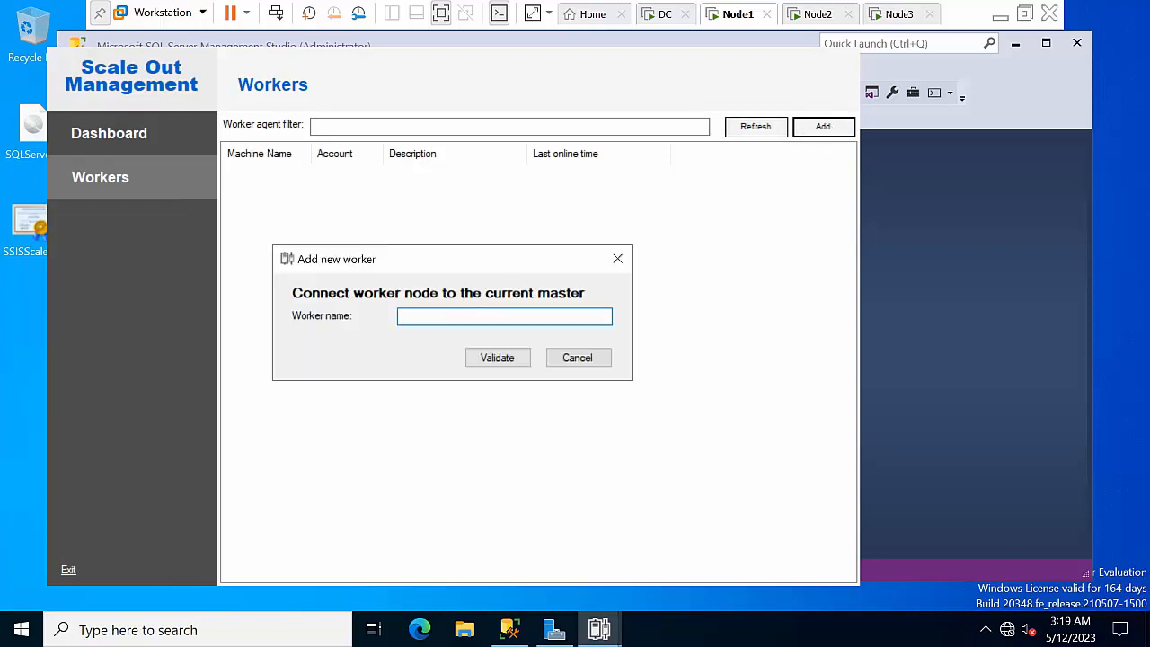
{"action": "type", "text": "Node2"}
{"action": "left_click", "coordinate": [497, 357]}
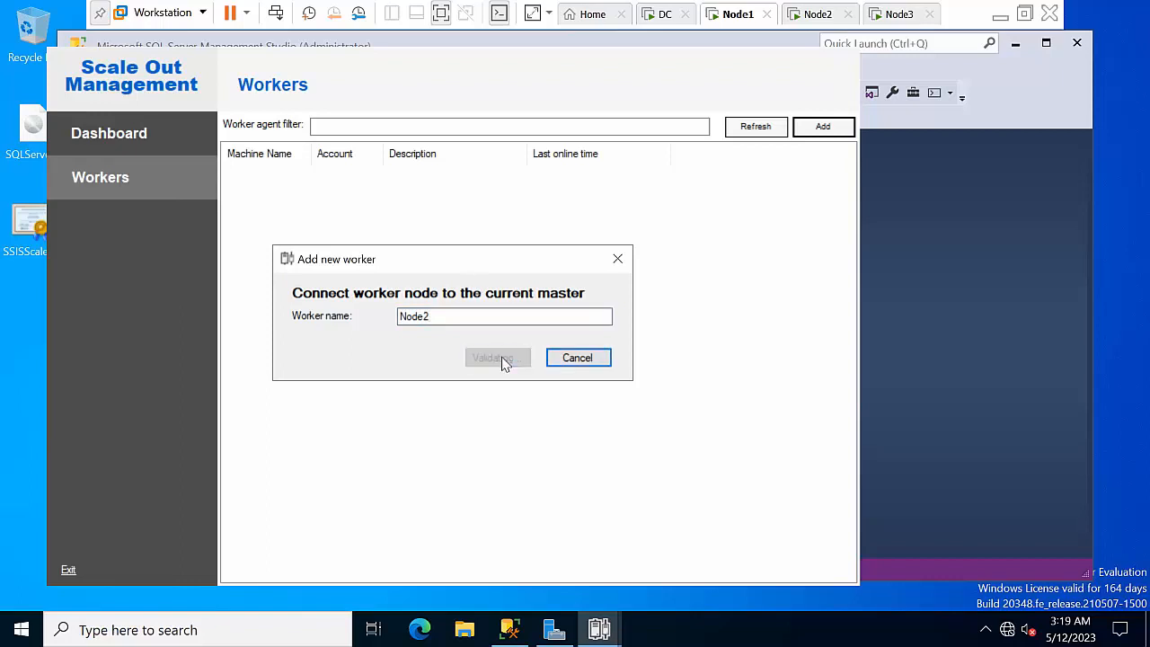
{"action": "left_click", "coordinate": [352, 448]}
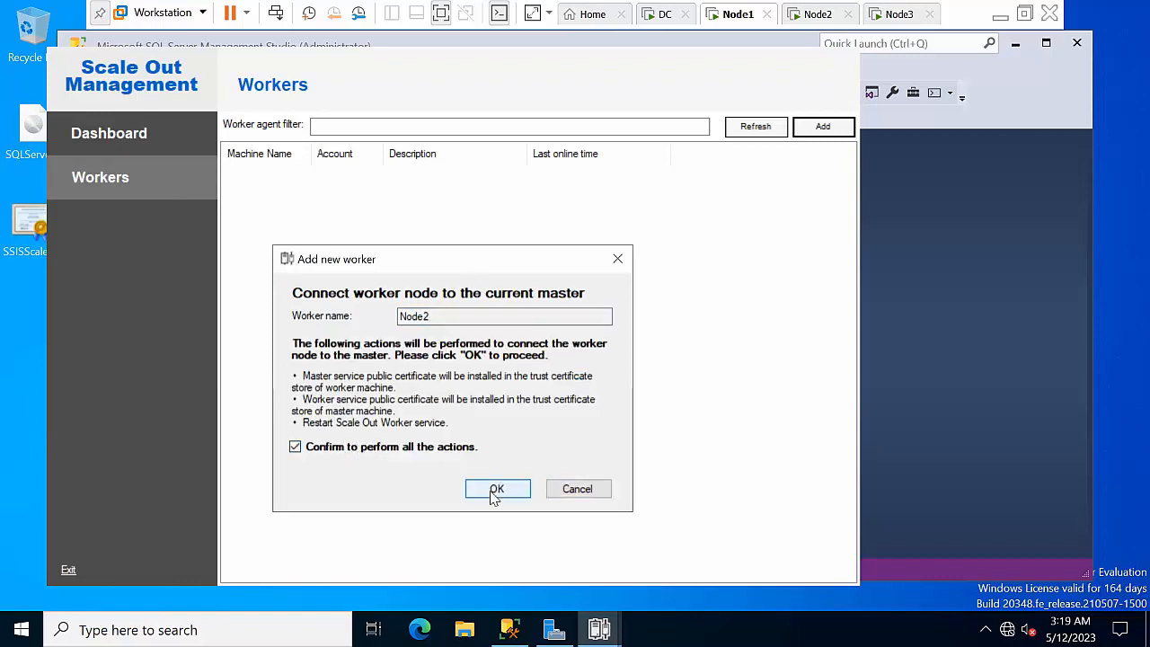
{"action": "left_click", "coordinate": [495, 488]}
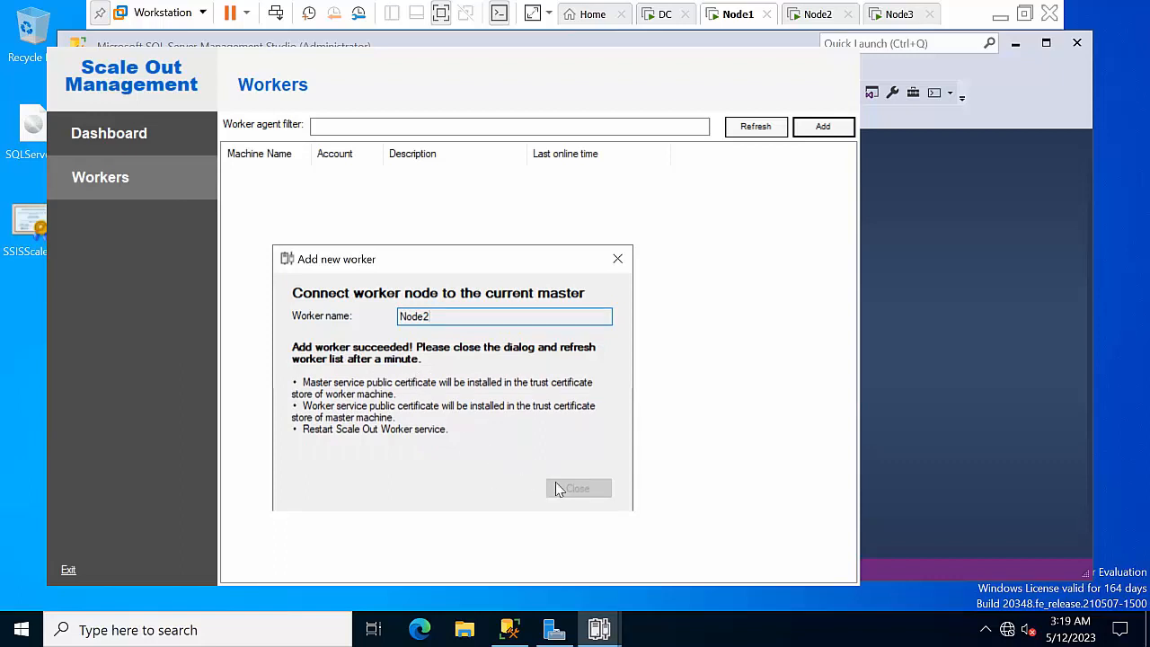
Close the succeeded add-worker window, refresh the Workers list, and open a new add-worker form
{"action": "left_click", "coordinate": [598, 626]}
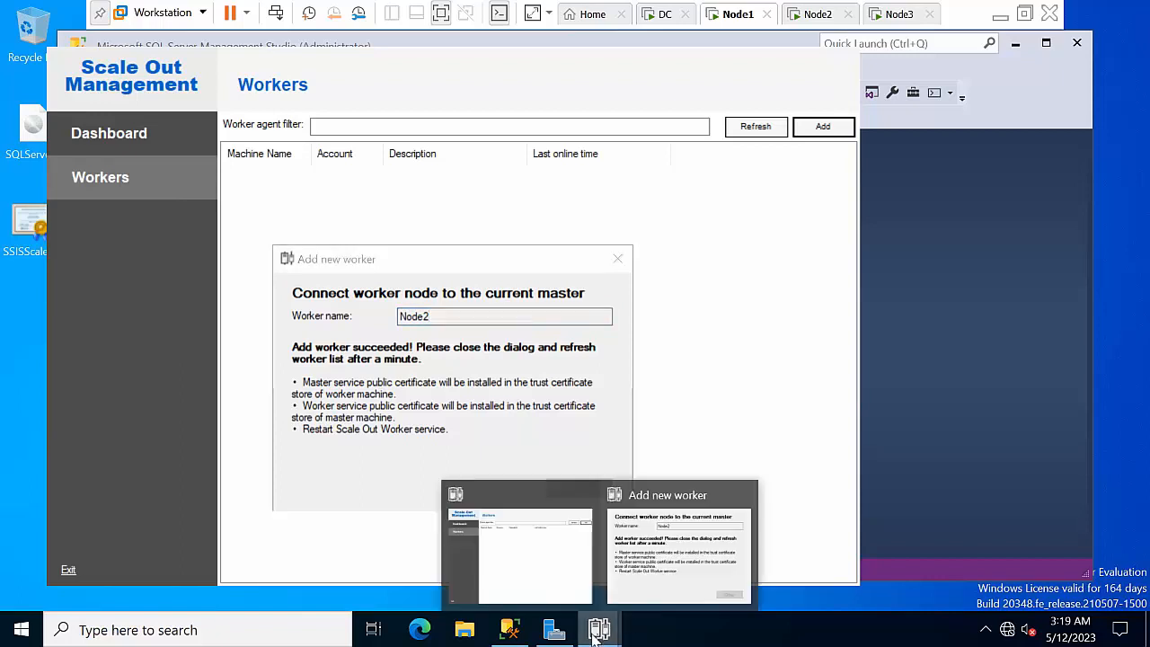
{"action": "left_click", "coordinate": [646, 581]}
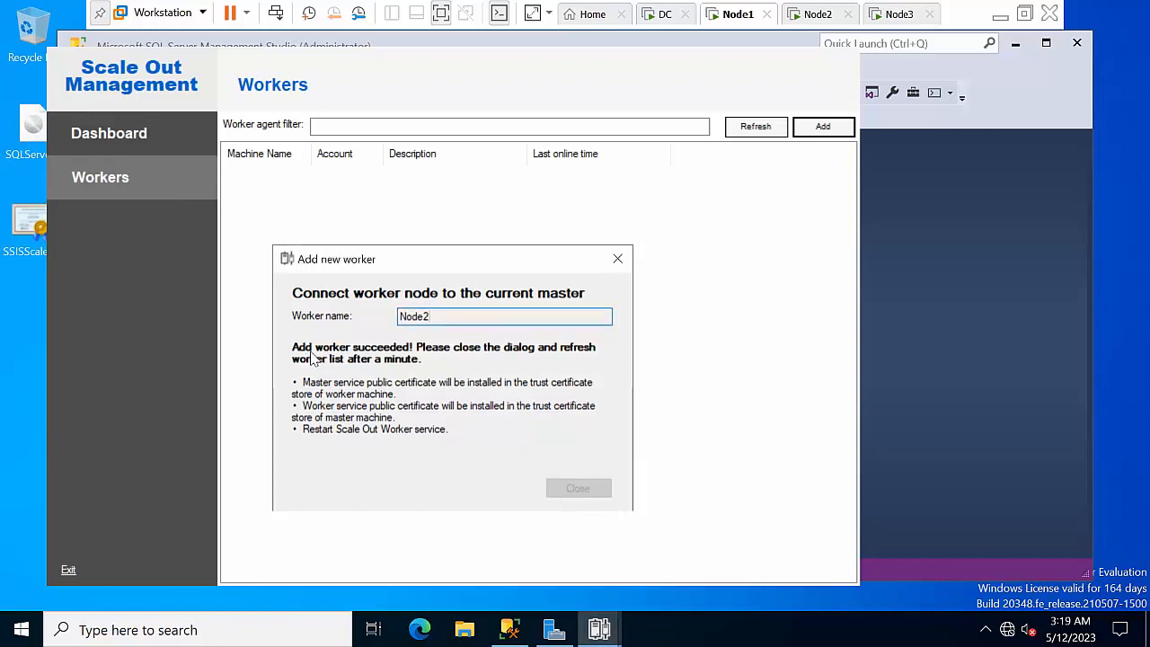
{"action": "left_click", "coordinate": [617, 259]}
{"action": "left_click", "coordinate": [762, 131]}
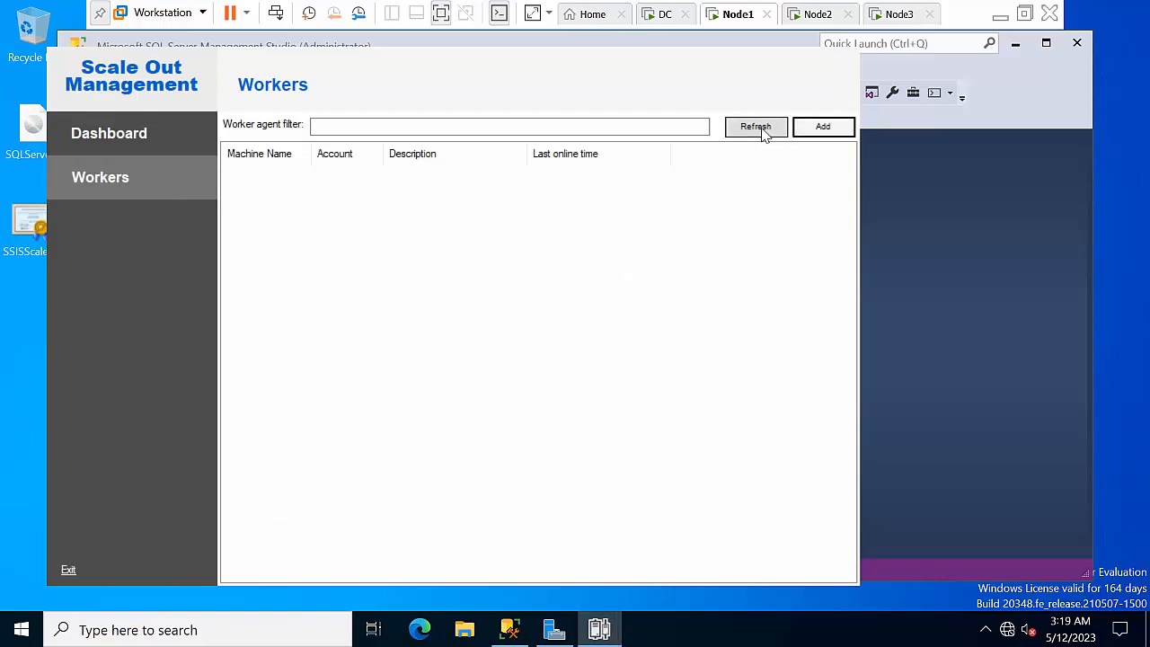
{"action": "left_click", "coordinate": [762, 132]}
{"action": "left_click", "coordinate": [762, 131]}
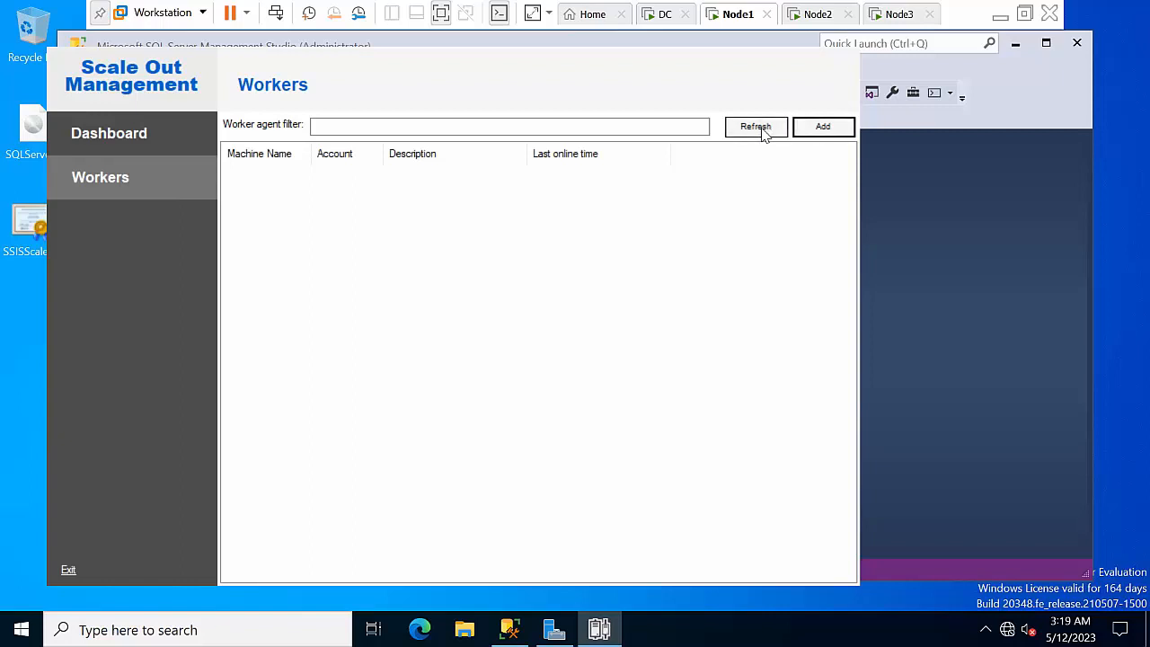
{"action": "left_click", "coordinate": [137, 148]}
{"action": "left_click", "coordinate": [131, 174]}
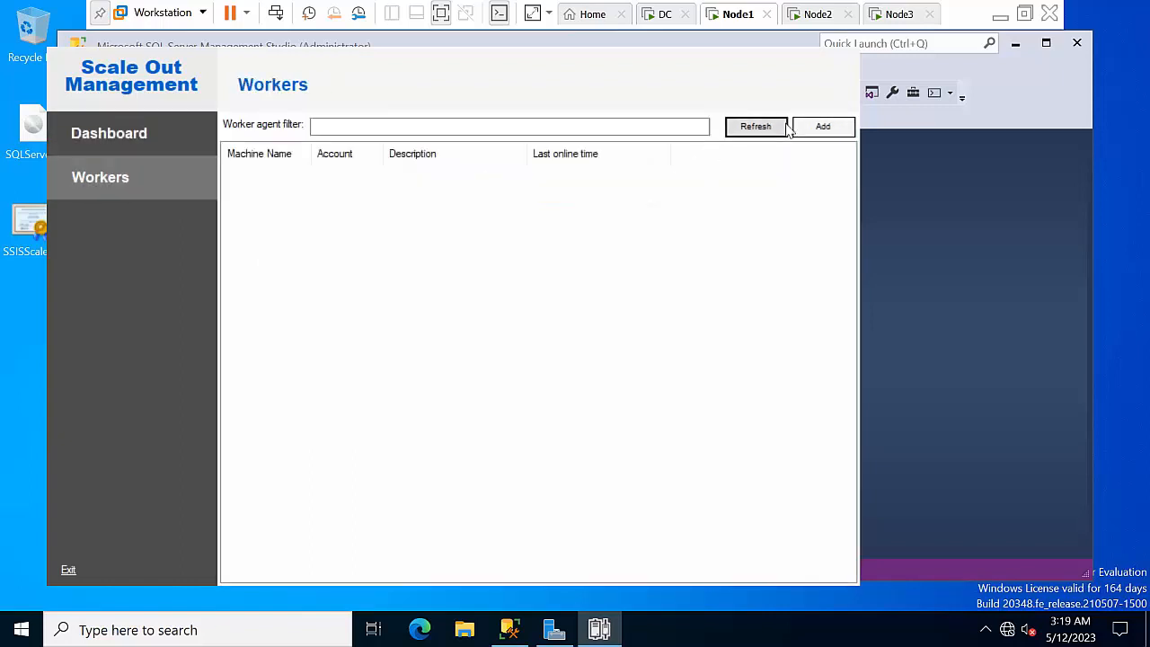
{"action": "left_click", "coordinate": [813, 128]}
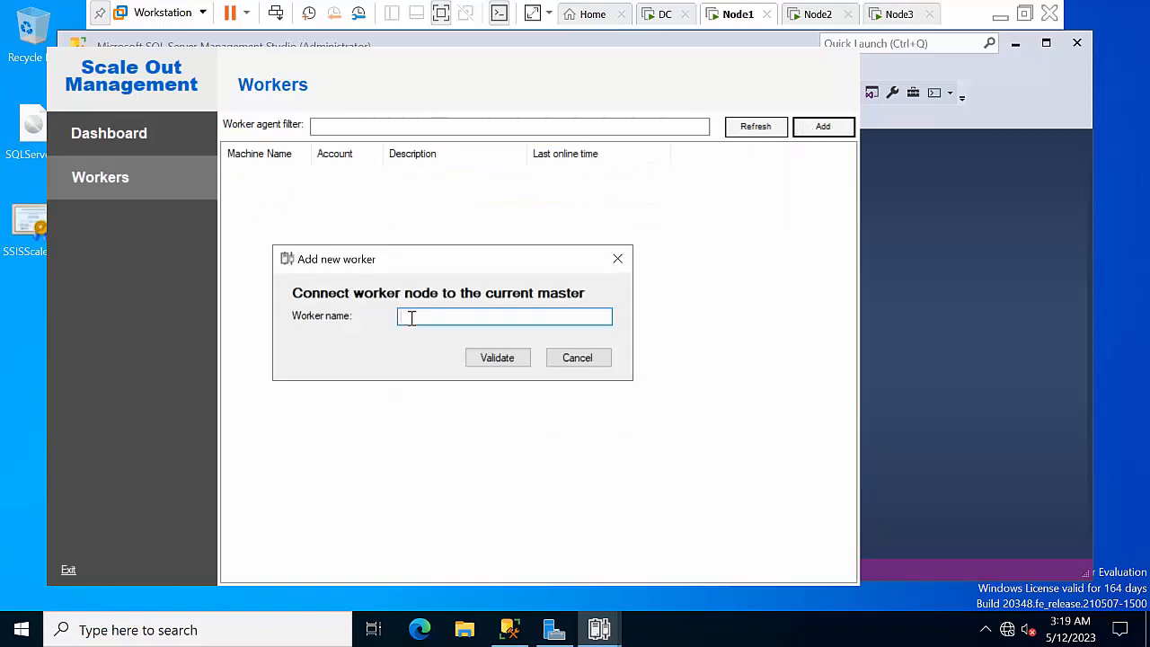
Add node3 as a worker with validation and confirmed connection actions, then refresh to show NODE3
{"action": "type", "text": "node3"}
{"action": "left_click", "coordinate": [516, 365]}
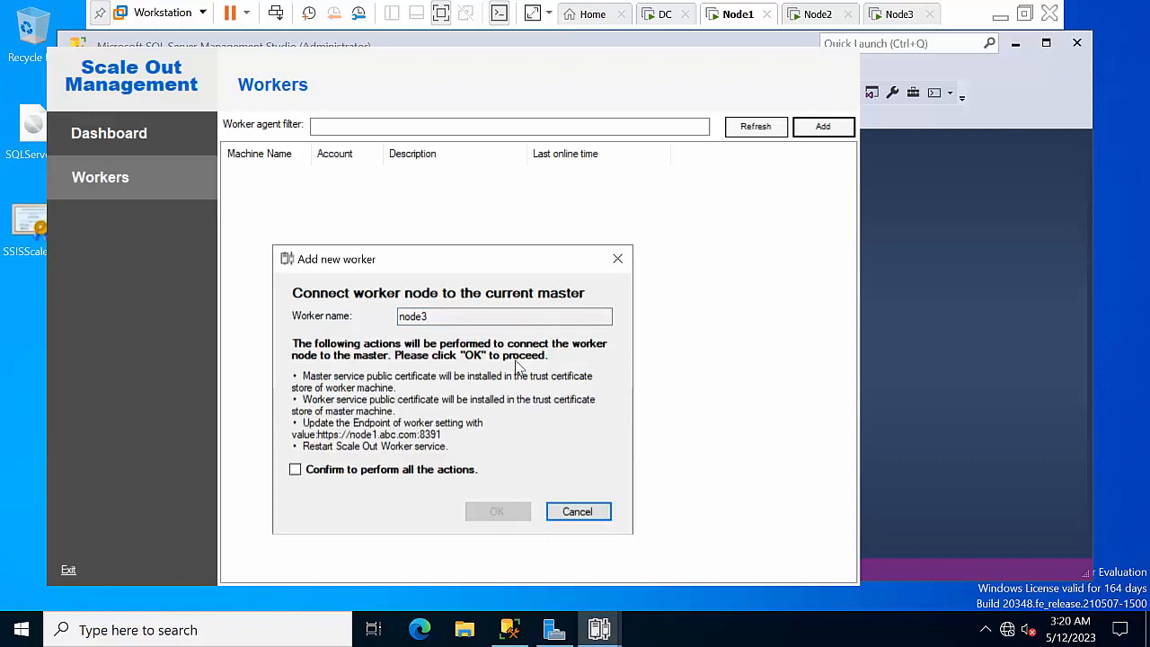
{"action": "left_click", "coordinate": [379, 471]}
{"action": "left_click", "coordinate": [498, 512]}
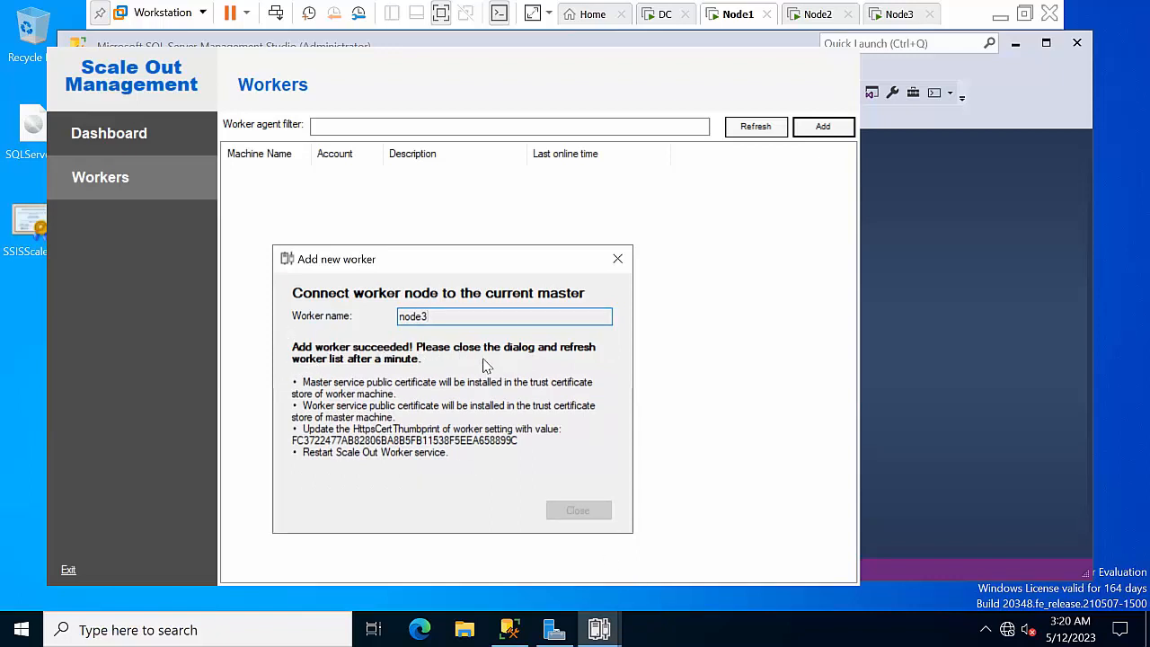
{"action": "left_click", "coordinate": [618, 260]}
{"action": "left_click", "coordinate": [753, 127]}
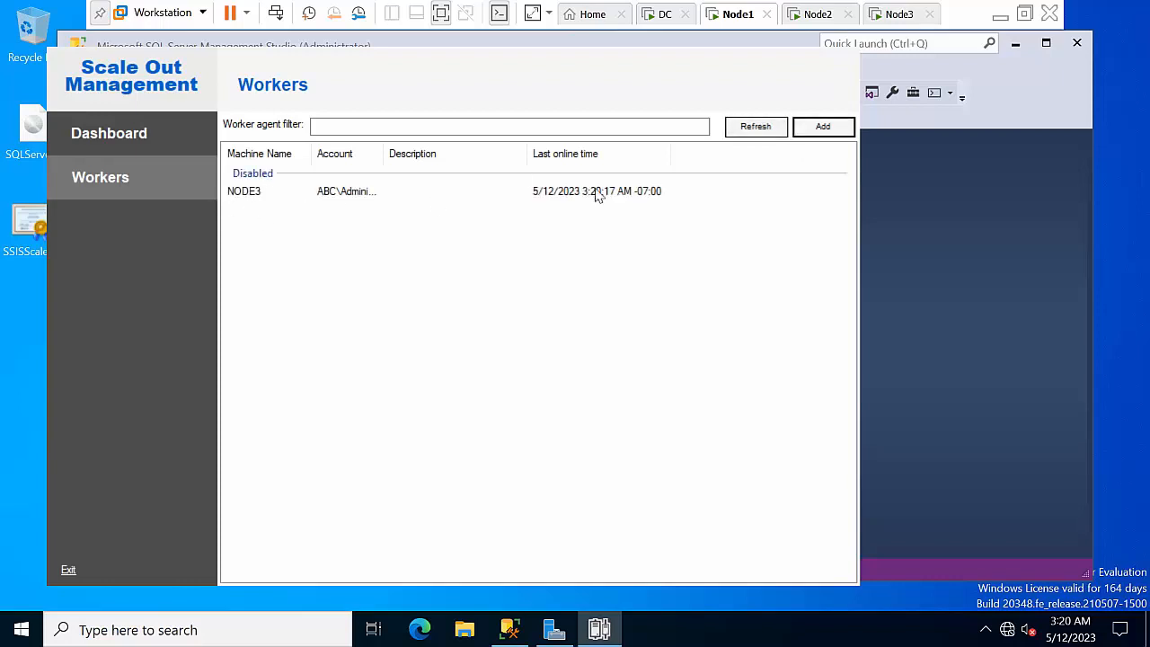
Enable the NODE3 worker so it goes Online, then open another add-worker form
{"action": "left_click", "coordinate": [322, 198]}
{"action": "right_click", "coordinate": [321, 198]}
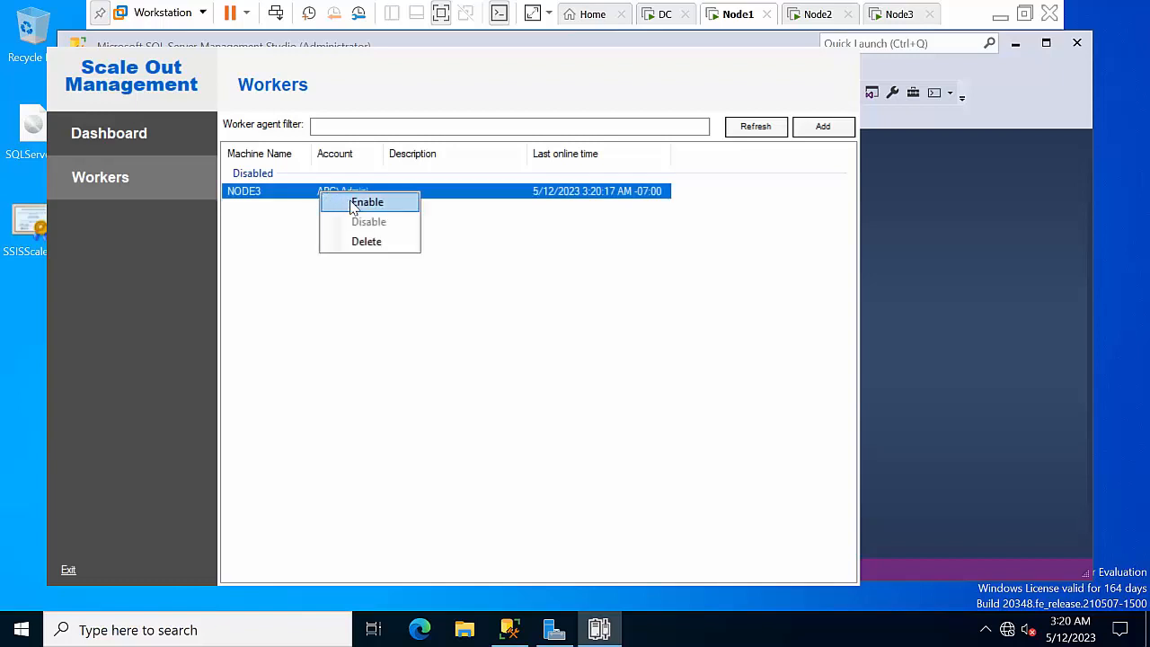
{"action": "left_click", "coordinate": [353, 207]}
{"action": "left_click", "coordinate": [377, 301]}
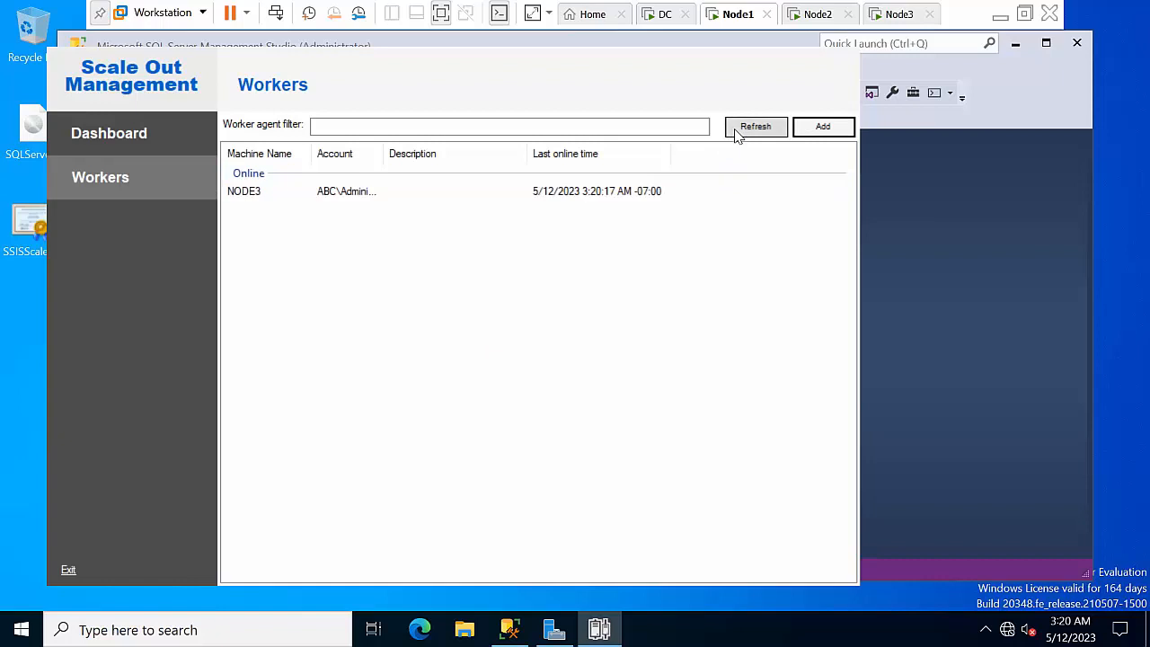
{"action": "left_click", "coordinate": [821, 128]}
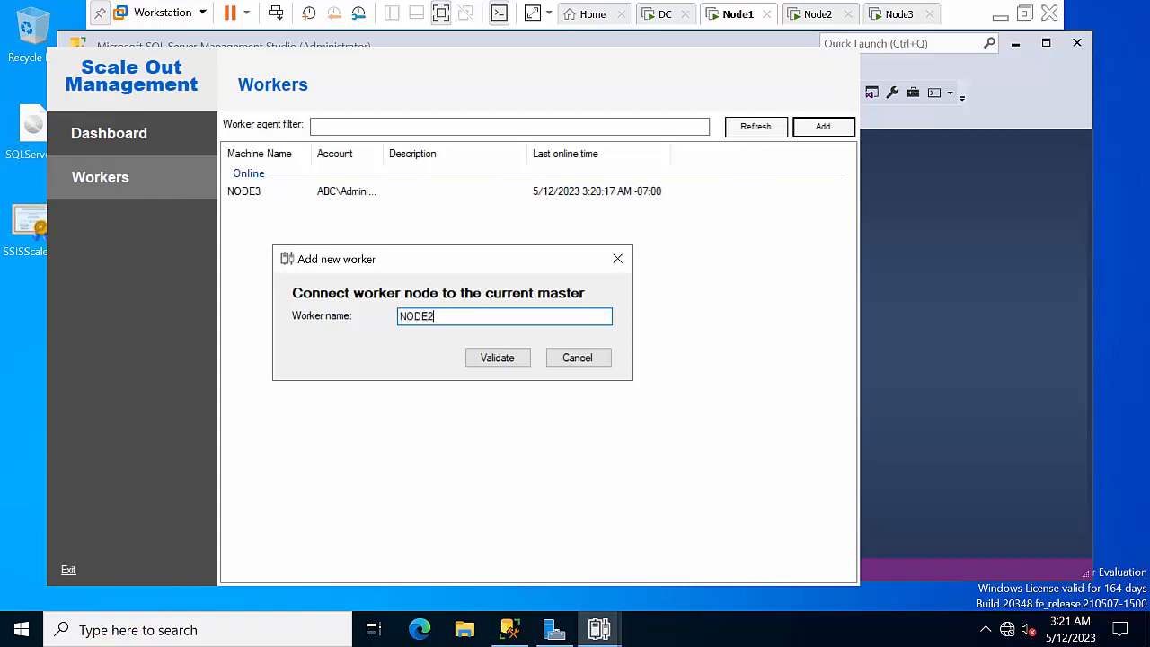
Submit NODE2 as a worker with all connection actions confirmed, then refresh the worker list
{"action": "left_click", "coordinate": [498, 361]}
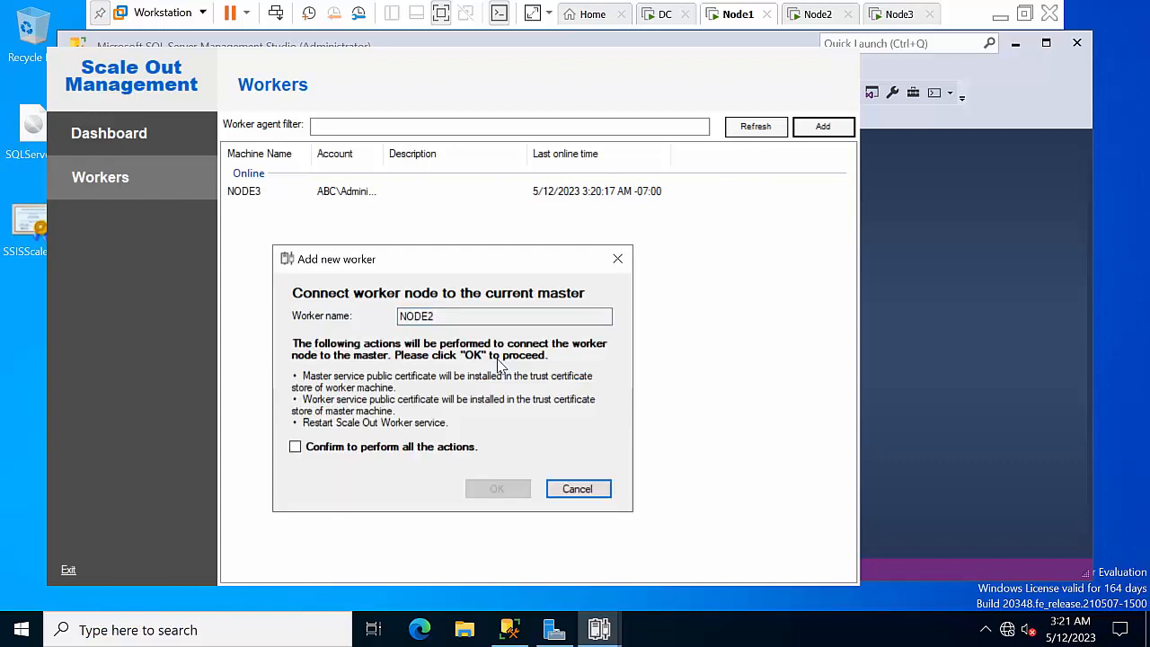
{"action": "left_click", "coordinate": [371, 449]}
{"action": "left_click", "coordinate": [485, 490]}
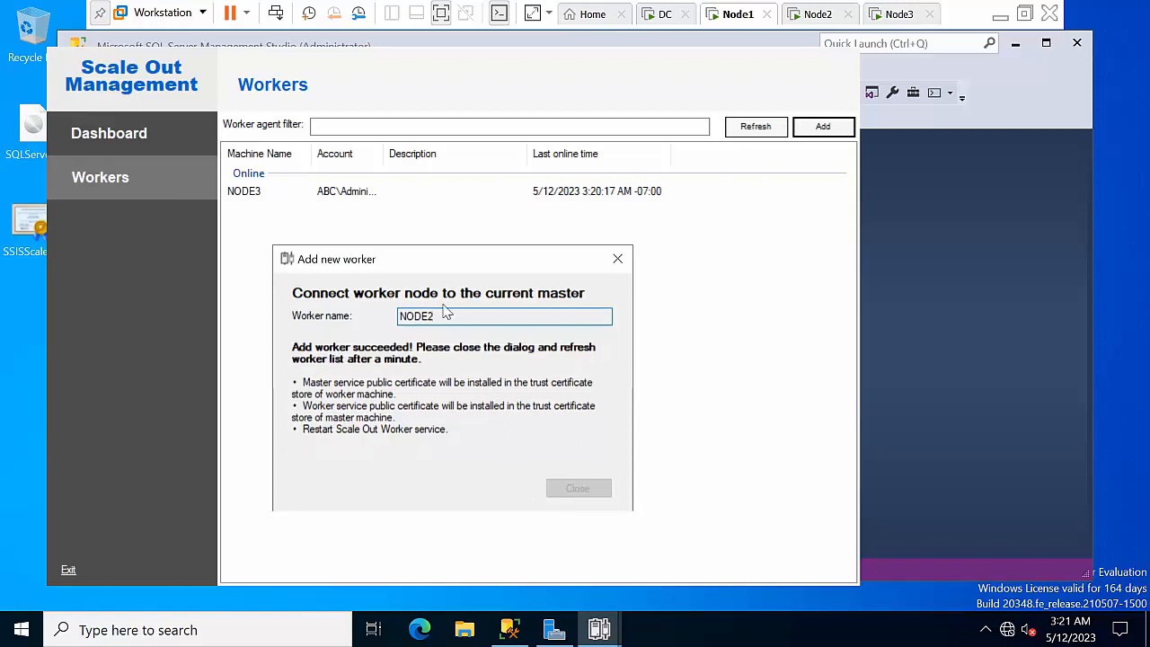
{"action": "left_click", "coordinate": [617, 259]}
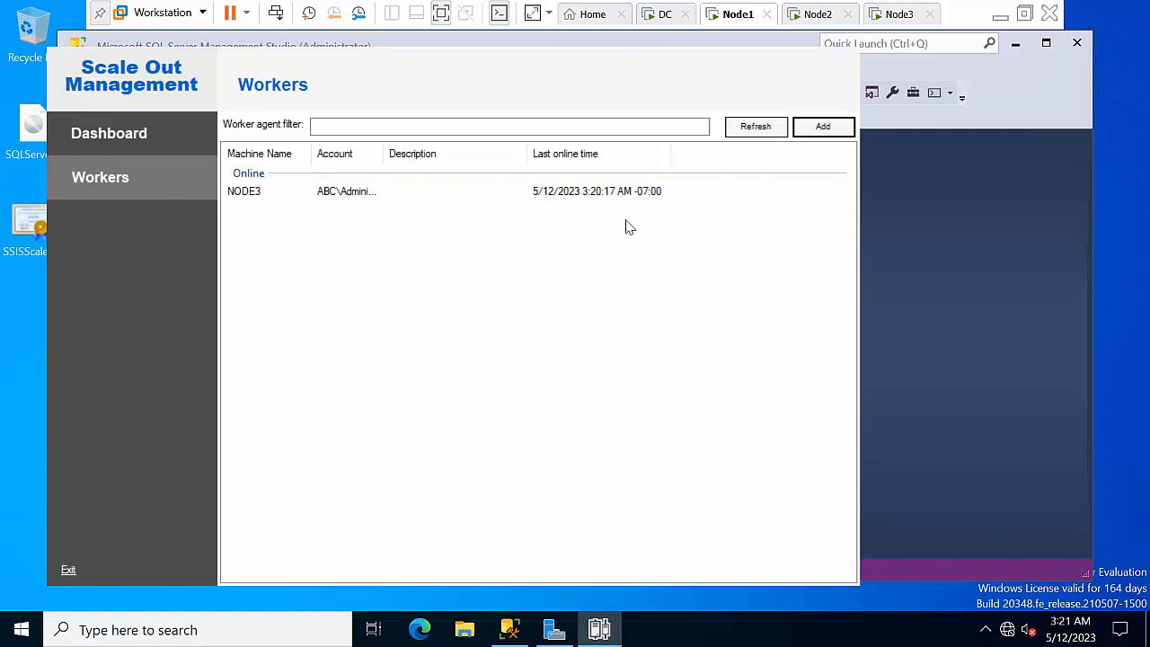
{"action": "left_click", "coordinate": [762, 127]}
{"action": "left_click", "coordinate": [762, 128]}
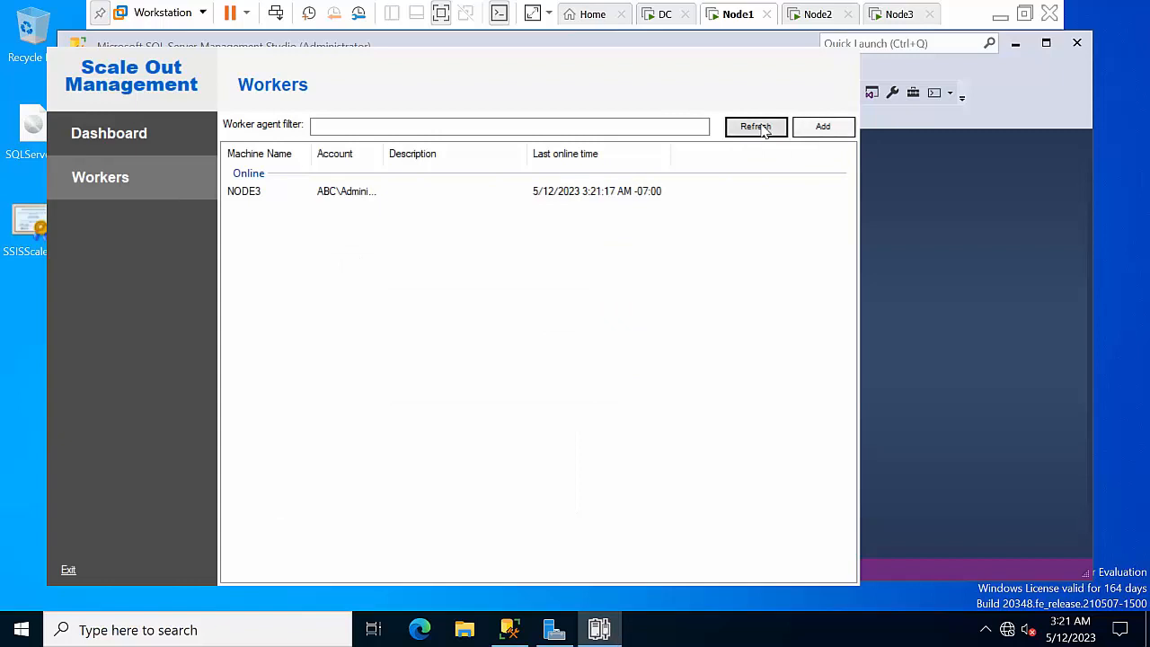
{"action": "left_click", "coordinate": [762, 127]}
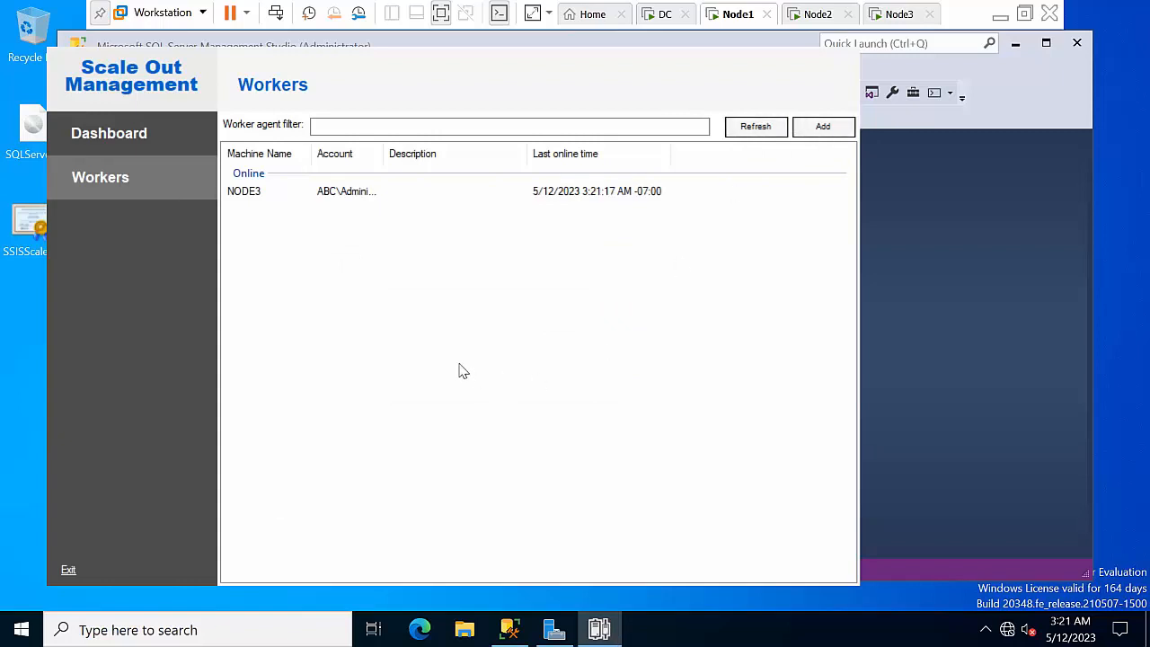
Check the Dashboard showing Online: 1, then switch to the Node2 machine
{"action": "left_click", "coordinate": [162, 132]}
{"action": "left_click", "coordinate": [137, 178]}
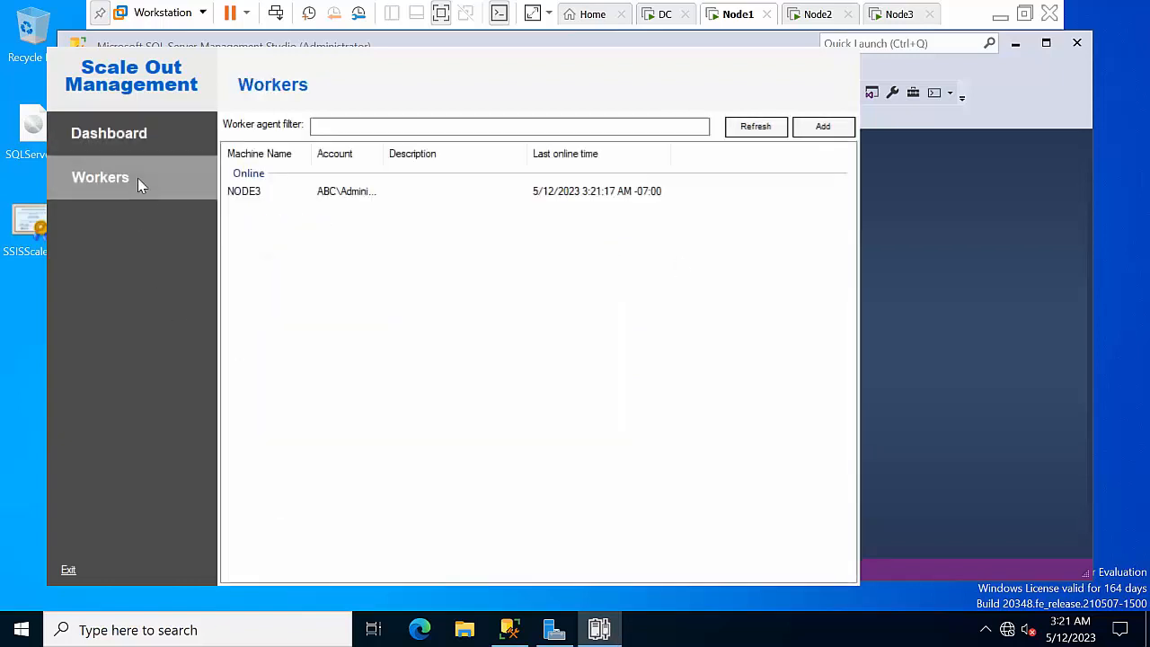
{"action": "left_click", "coordinate": [123, 137]}
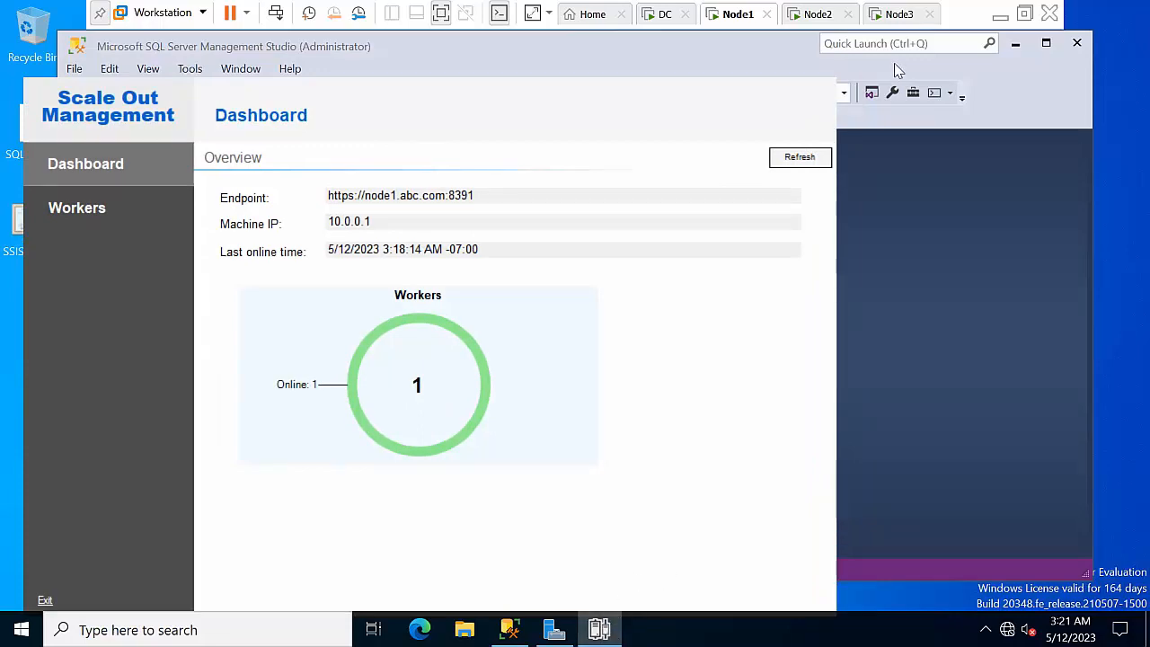
{"action": "left_click", "coordinate": [815, 14]}
Refresh Node2's desktop and open the Services app through Windows search
{"action": "right_click", "coordinate": [307, 273]}
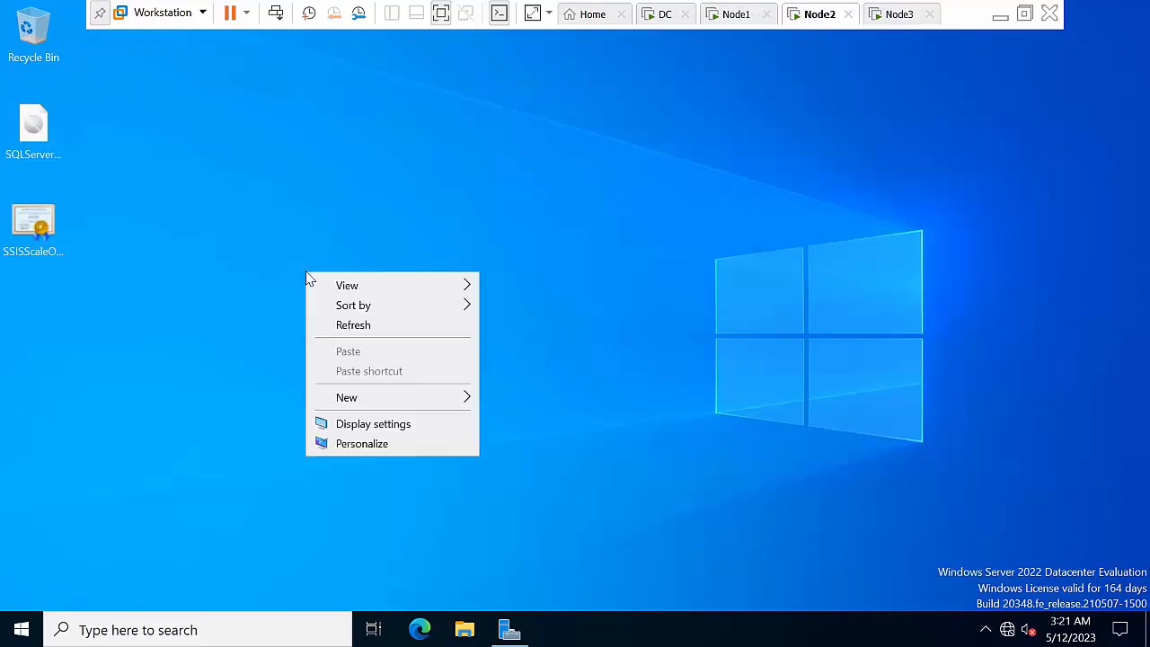
{"action": "left_click", "coordinate": [352, 324]}
{"action": "left_click", "coordinate": [34, 229]}
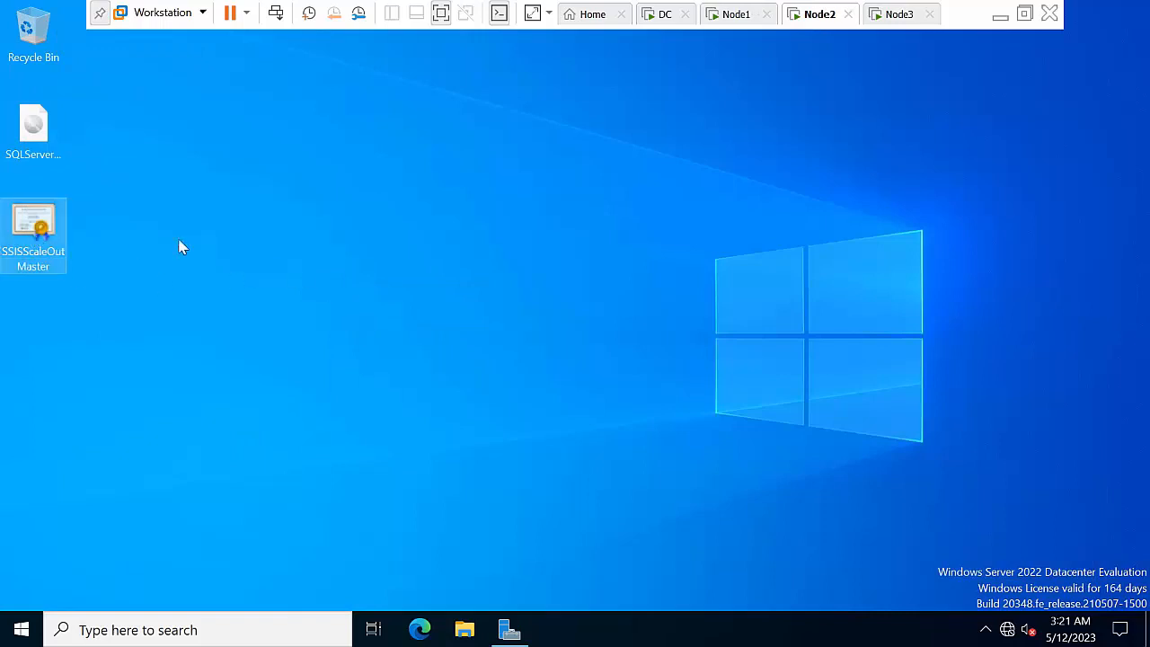
{"action": "right_click", "coordinate": [258, 258]}
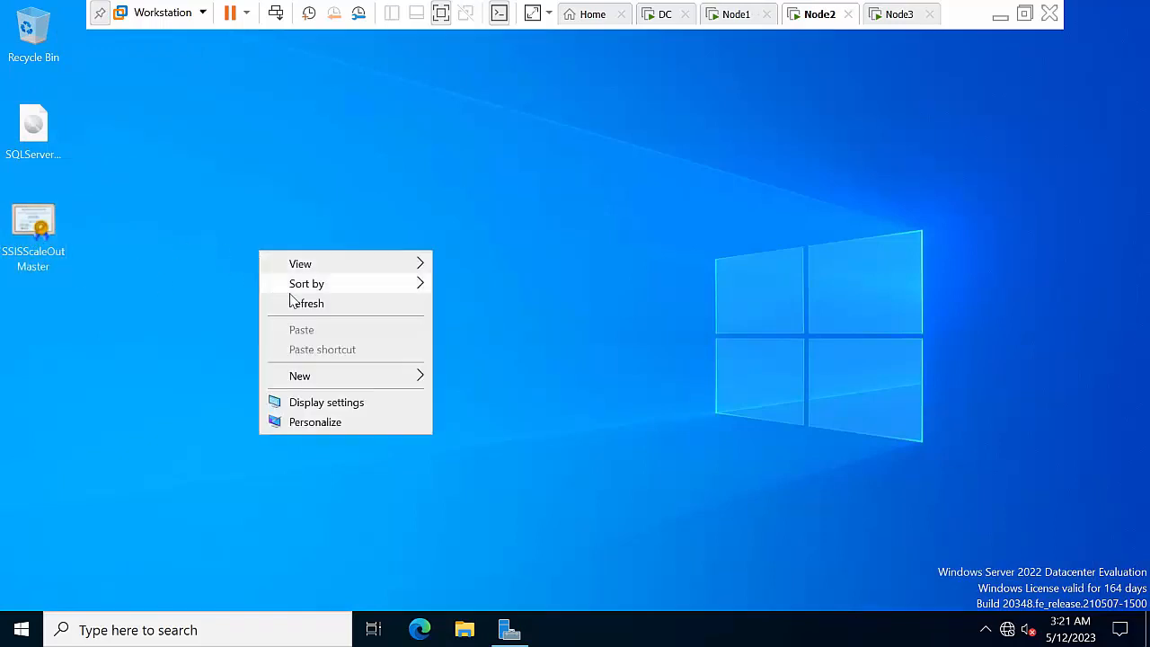
{"action": "left_click", "coordinate": [297, 306]}
{"action": "right_click", "coordinate": [248, 234]}
{"action": "left_click", "coordinate": [167, 630]}
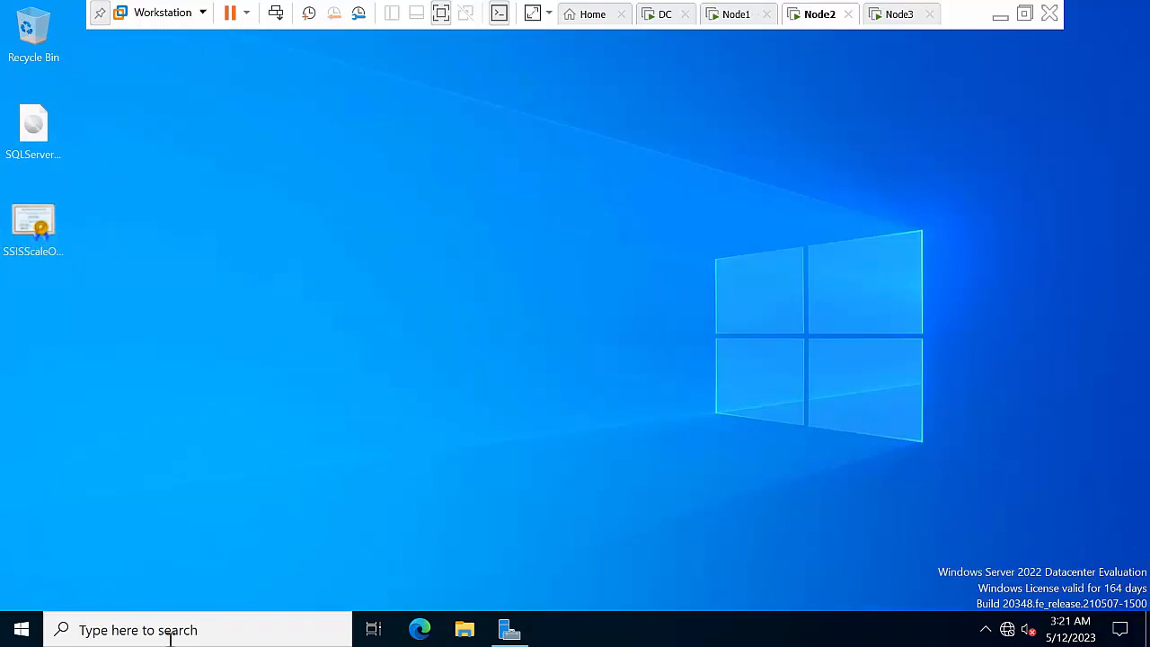
{"action": "type", "text": "ser"}
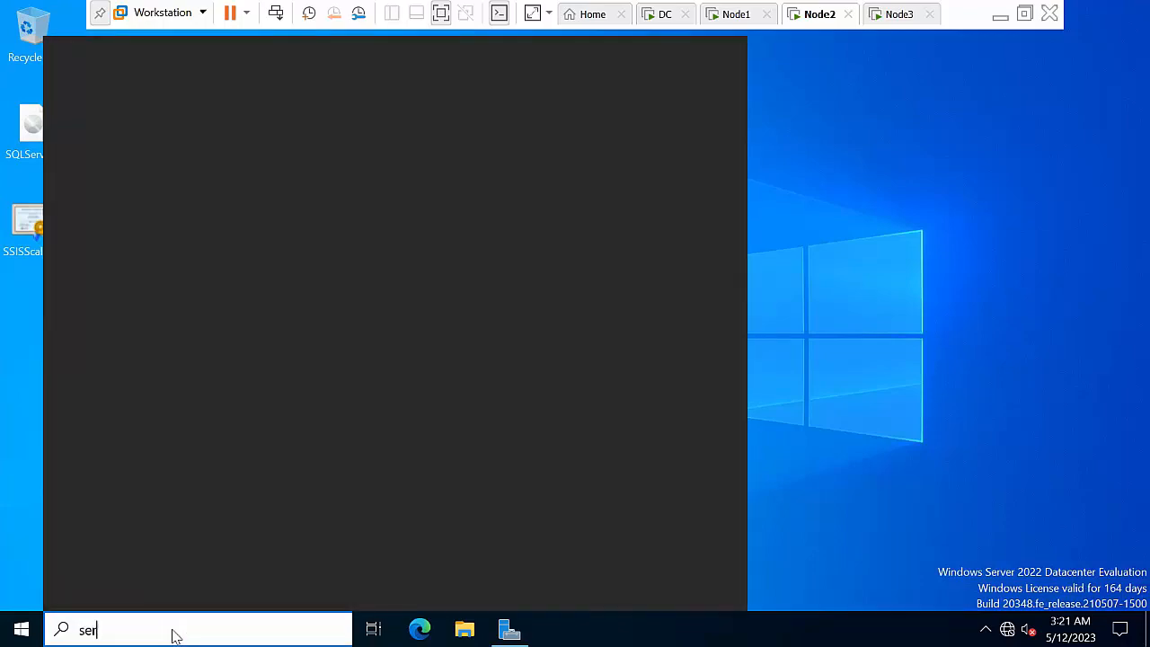
{"action": "type", "text": "vic"}
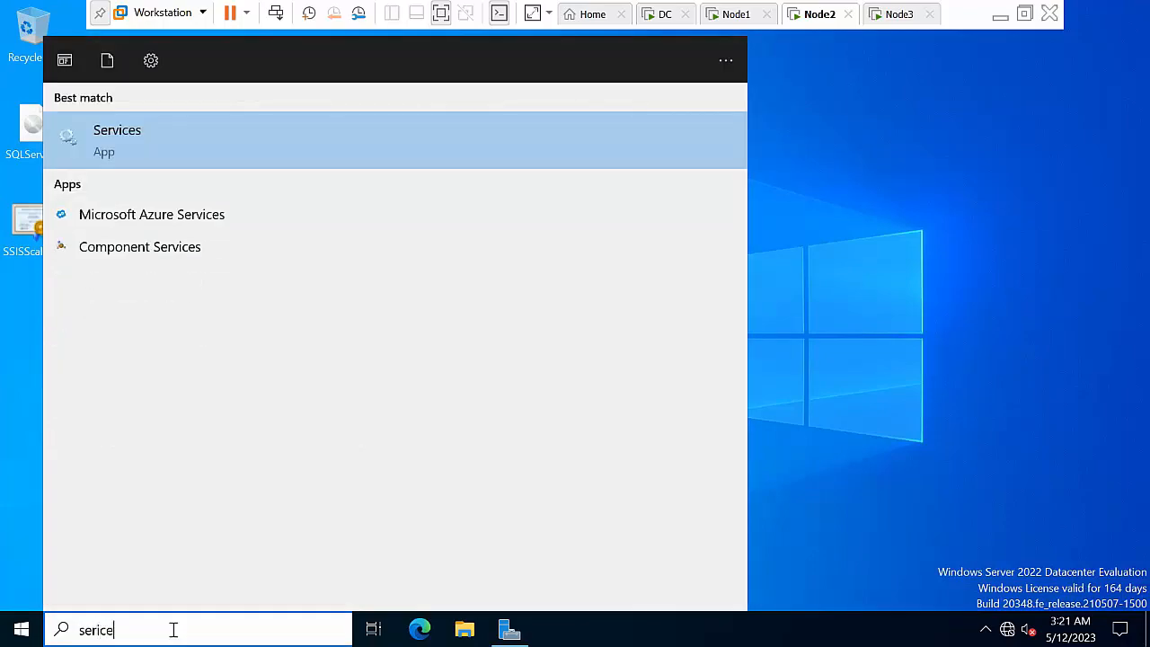
{"action": "key", "text": "Return"}
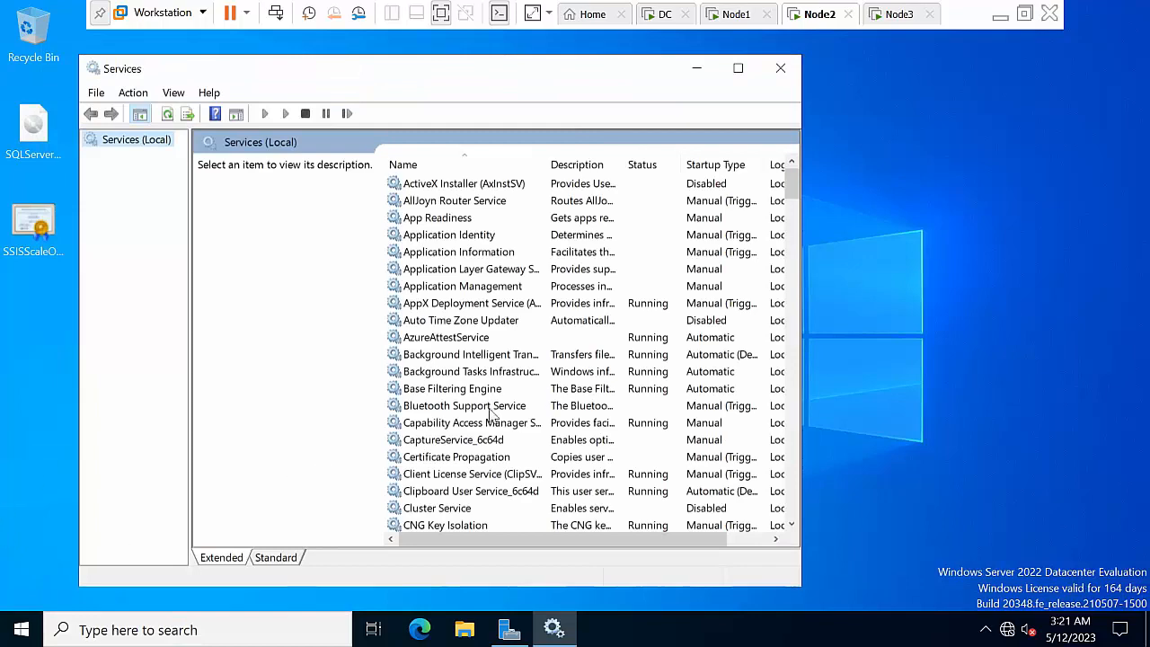
Find and select SQL Server Integration Services Scale Out Worker 16.0, widening the Name column
{"action": "left_click", "coordinate": [479, 406]}
{"action": "type", "text": "in"}
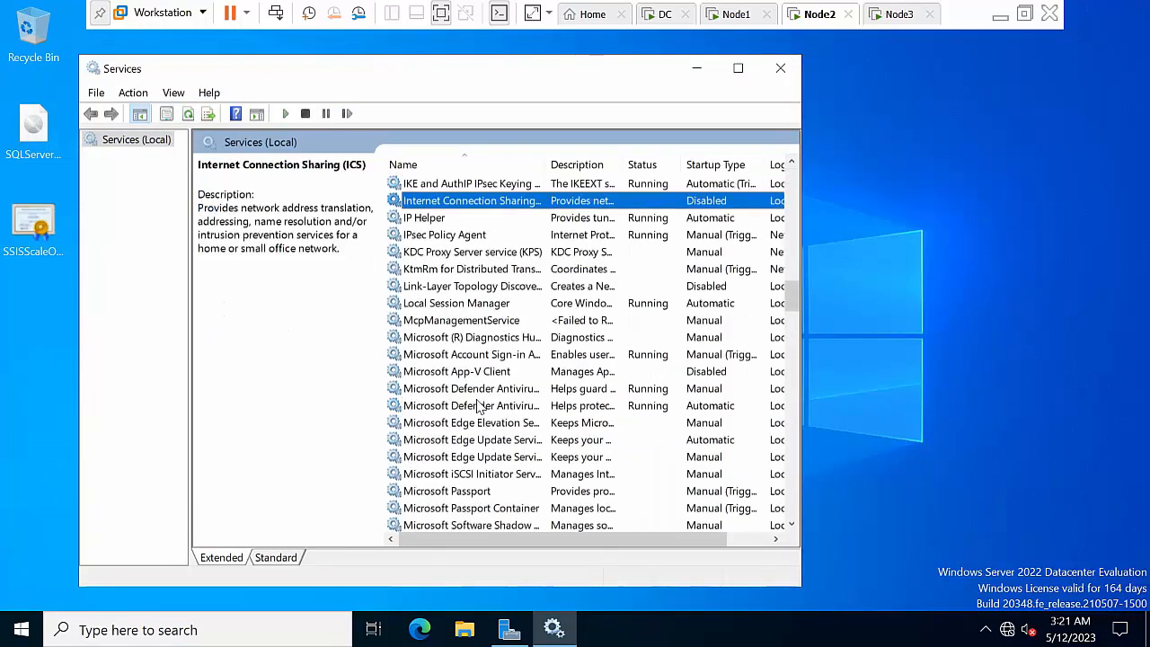
{"action": "left_click", "coordinate": [462, 352]}
{"action": "type", "text": "sq"}
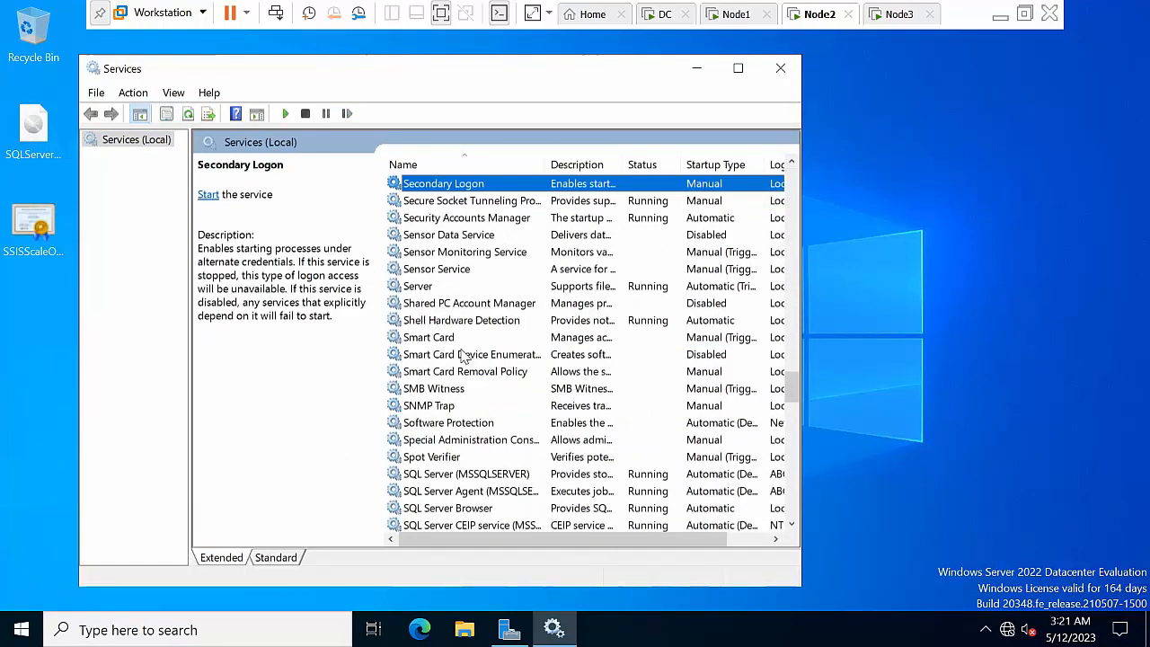
{"action": "scroll", "coordinate": [500, 326], "scroll_direction": "down", "scroll_amount": 3}
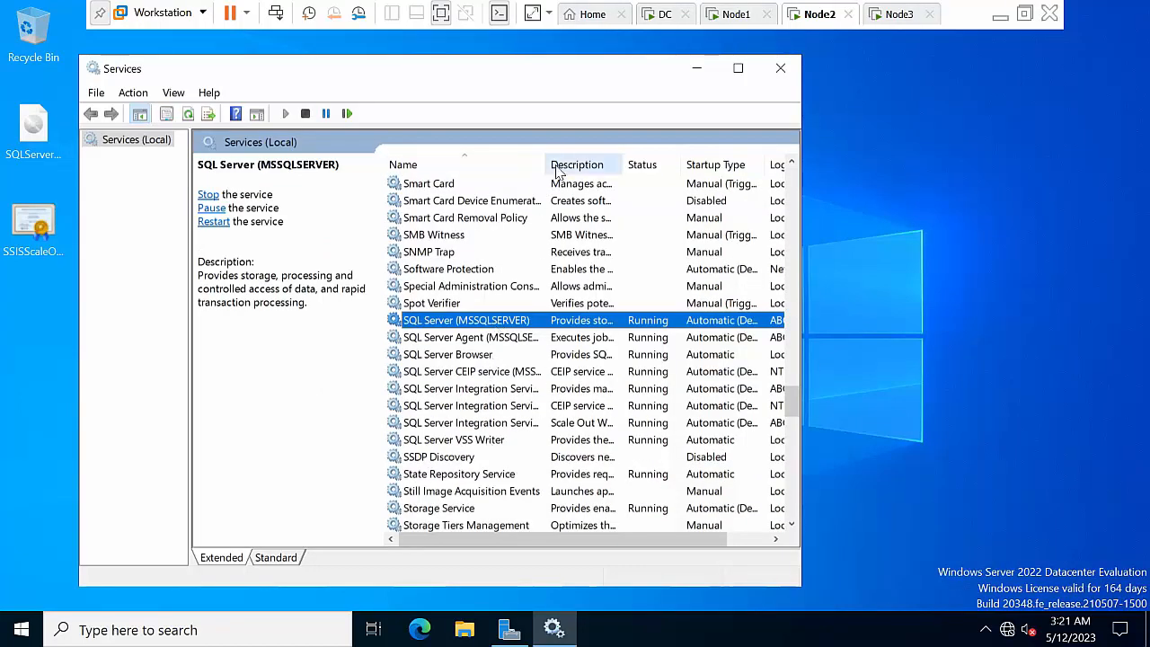
{"action": "left_click_drag", "start_coordinate": [548, 160], "coordinate": [585, 159]}
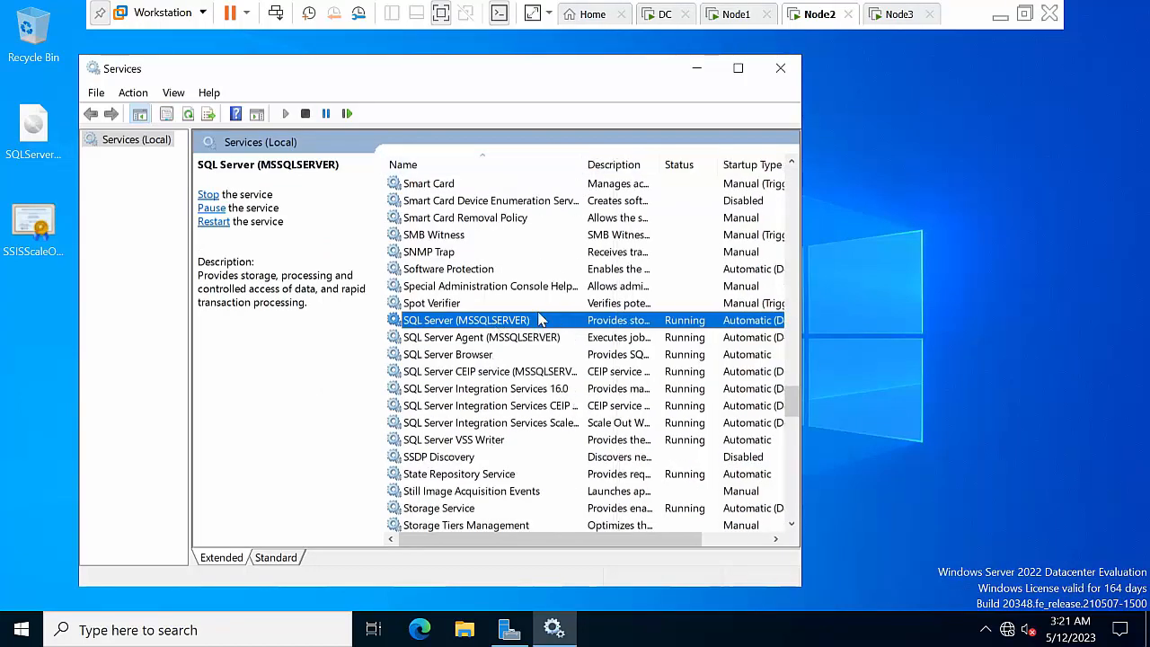
{"action": "left_click", "coordinate": [510, 358]}
{"action": "left_click", "coordinate": [503, 388]}
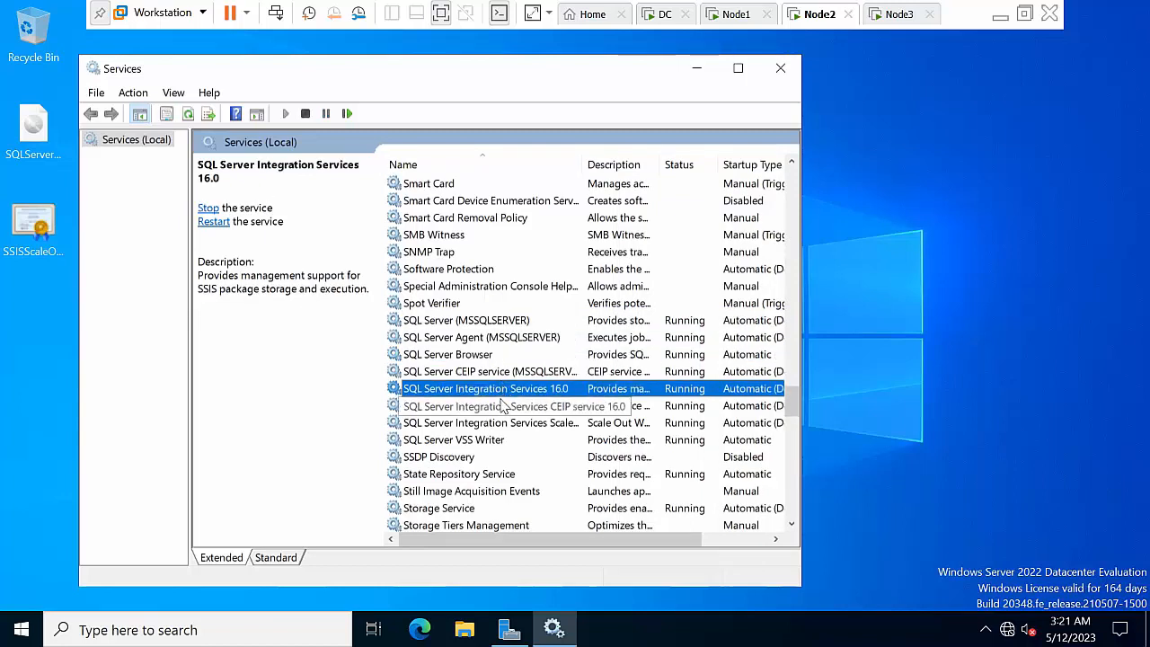
{"action": "left_click", "coordinate": [505, 405]}
{"action": "left_click", "coordinate": [503, 422]}
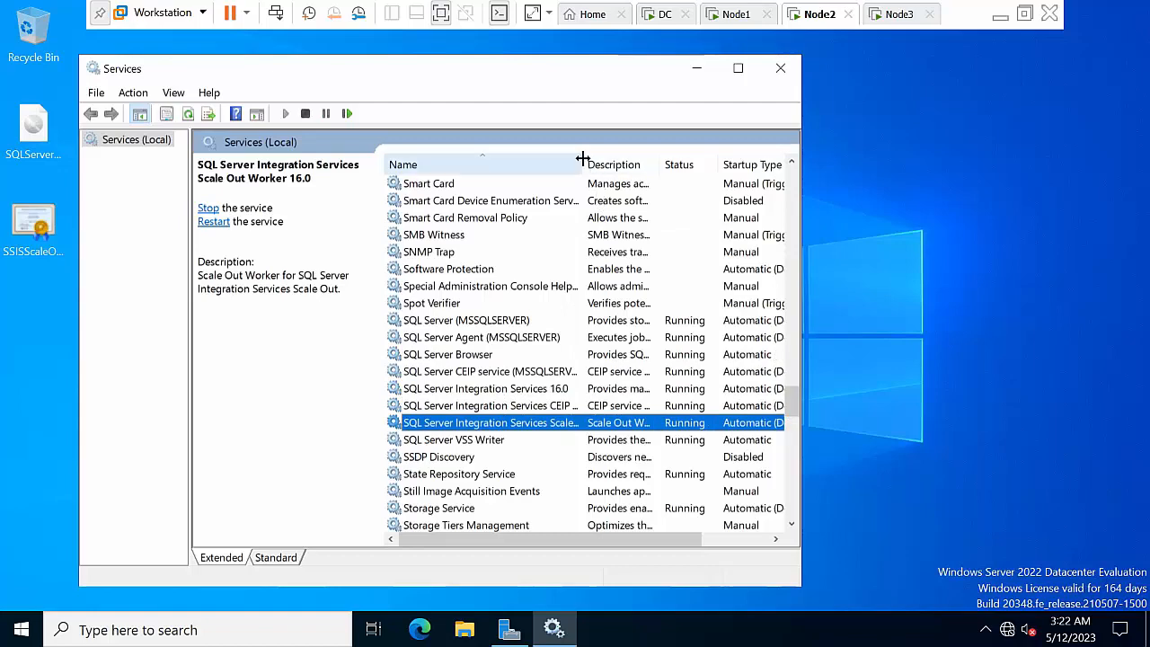
{"action": "left_click_drag", "start_coordinate": [584, 160], "coordinate": [680, 160]}
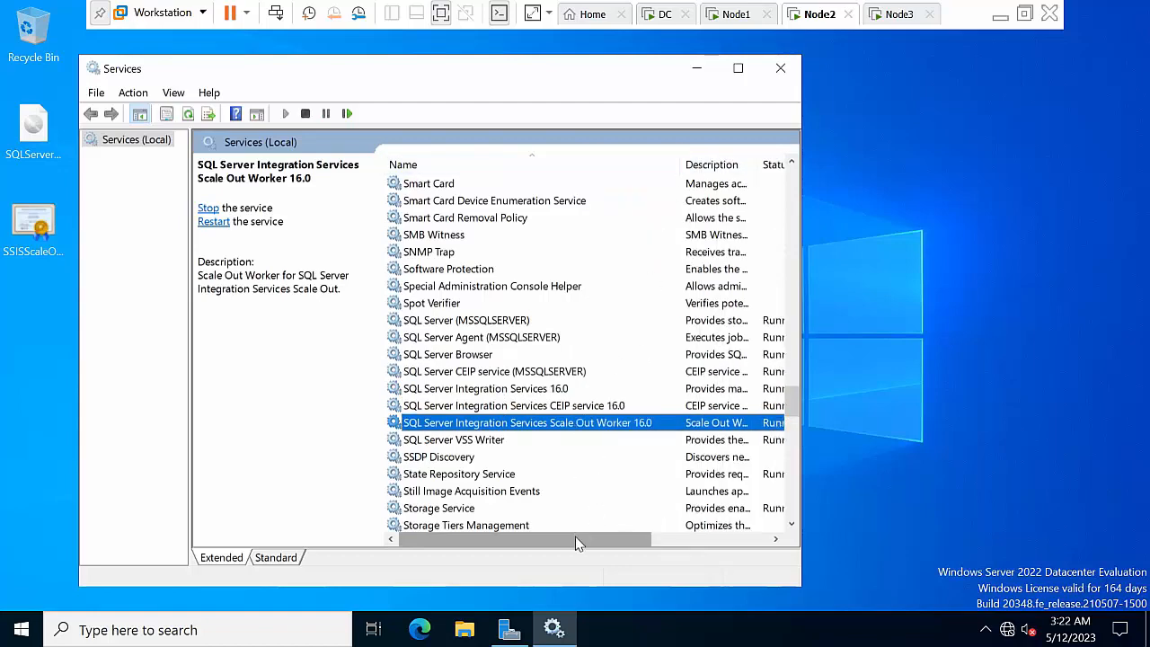
{"action": "left_click_drag", "start_coordinate": [578, 539], "coordinate": [391, 528]}
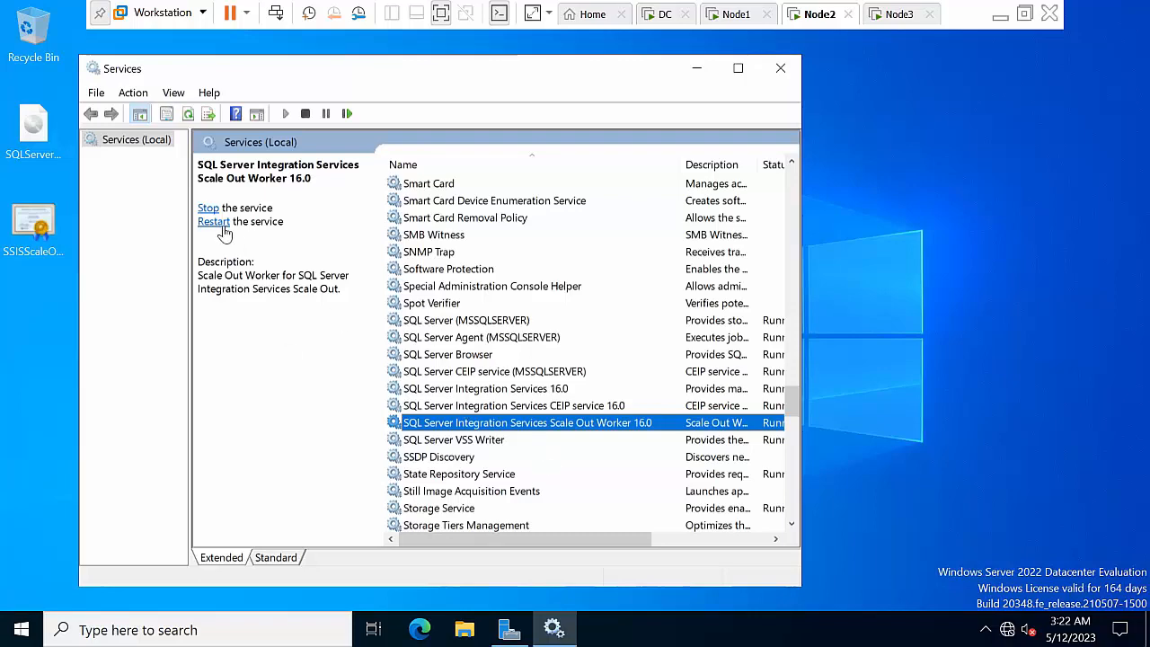
Restart the Scale Out Worker 16.0 service, dismiss error 1061, and minimize Services
{"action": "left_click", "coordinate": [224, 229]}
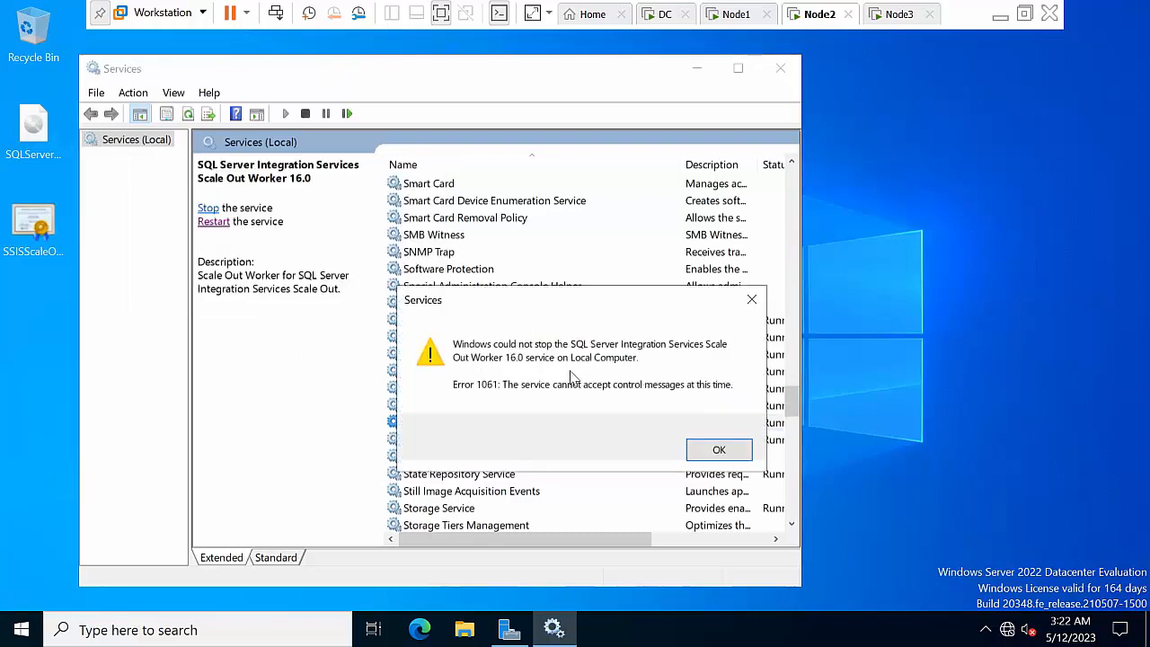
{"action": "left_click", "coordinate": [705, 453]}
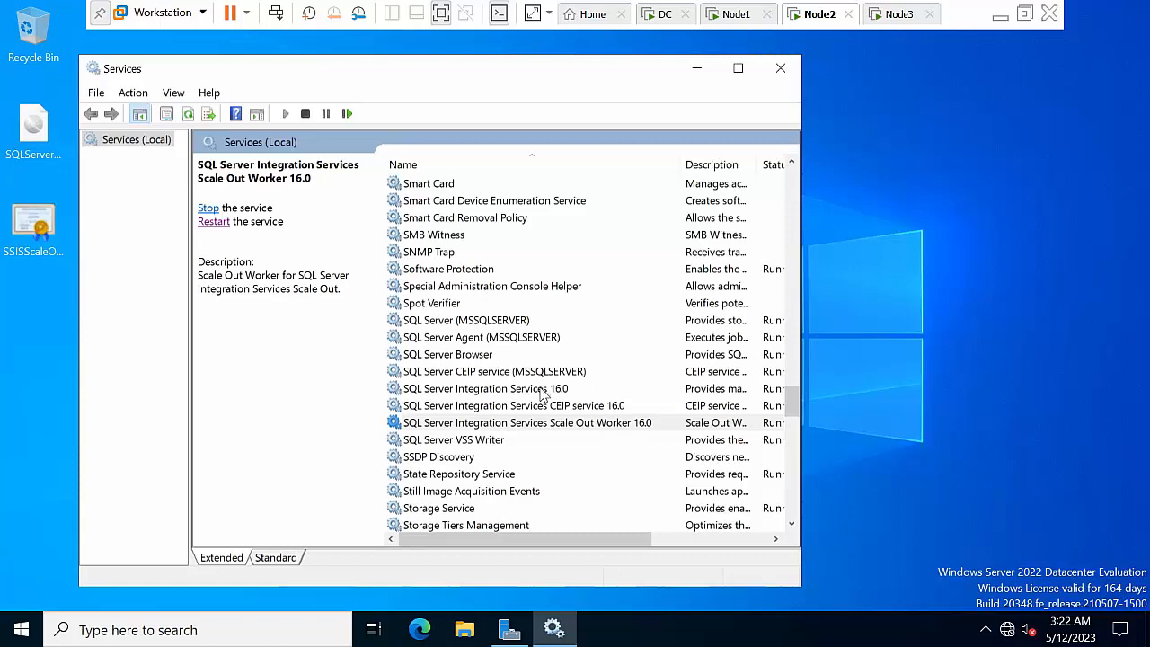
{"action": "left_click", "coordinate": [542, 392]}
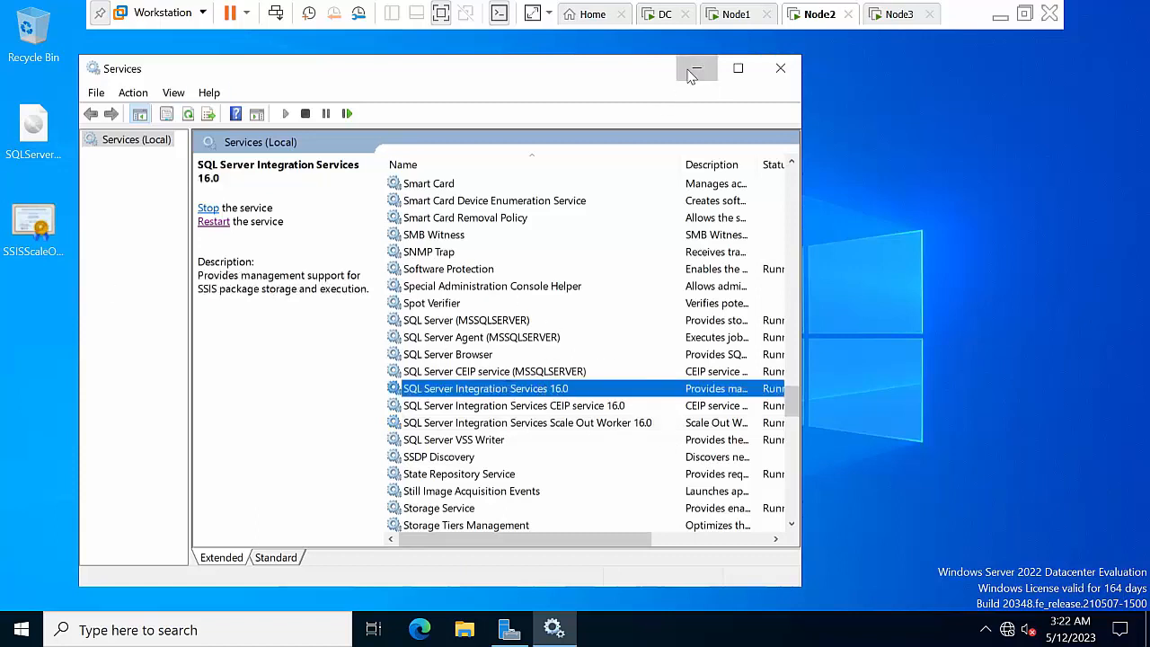
{"action": "left_click", "coordinate": [696, 70]}
{"action": "right_click", "coordinate": [485, 162]}
Refresh the current virtual machine's desktop several times
{"action": "left_click", "coordinate": [546, 215]}
{"action": "right_click", "coordinate": [175, 104]}
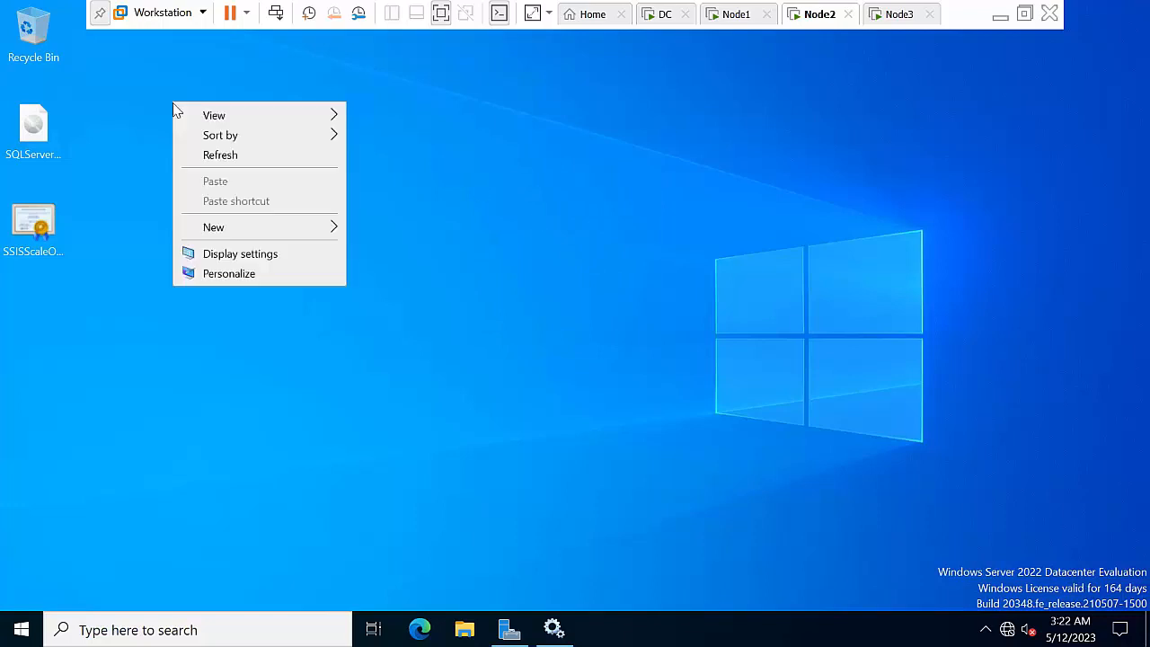
{"action": "left_click", "coordinate": [221, 154]}
{"action": "right_click", "coordinate": [252, 153]}
{"action": "left_click", "coordinate": [308, 208]}
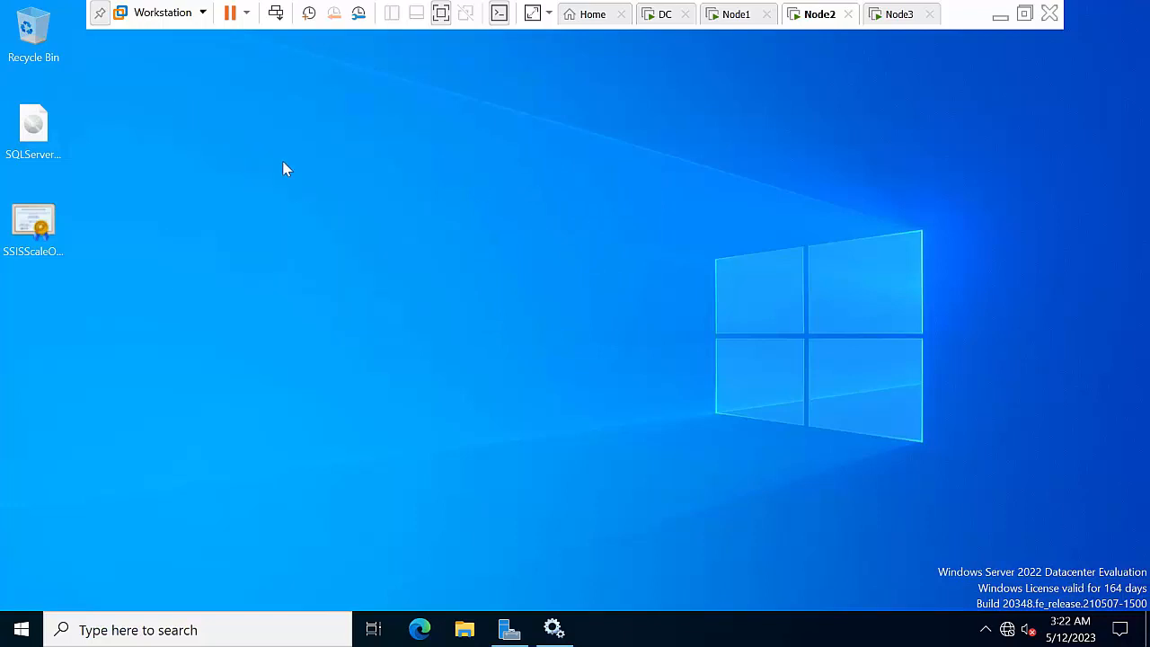
{"action": "right_click", "coordinate": [260, 130]}
{"action": "left_click", "coordinate": [304, 184]}
On Node1, refresh the Scale Out dashboard and close the Scale Out Management window
{"action": "left_click", "coordinate": [737, 16]}
{"action": "left_click", "coordinate": [795, 162]}
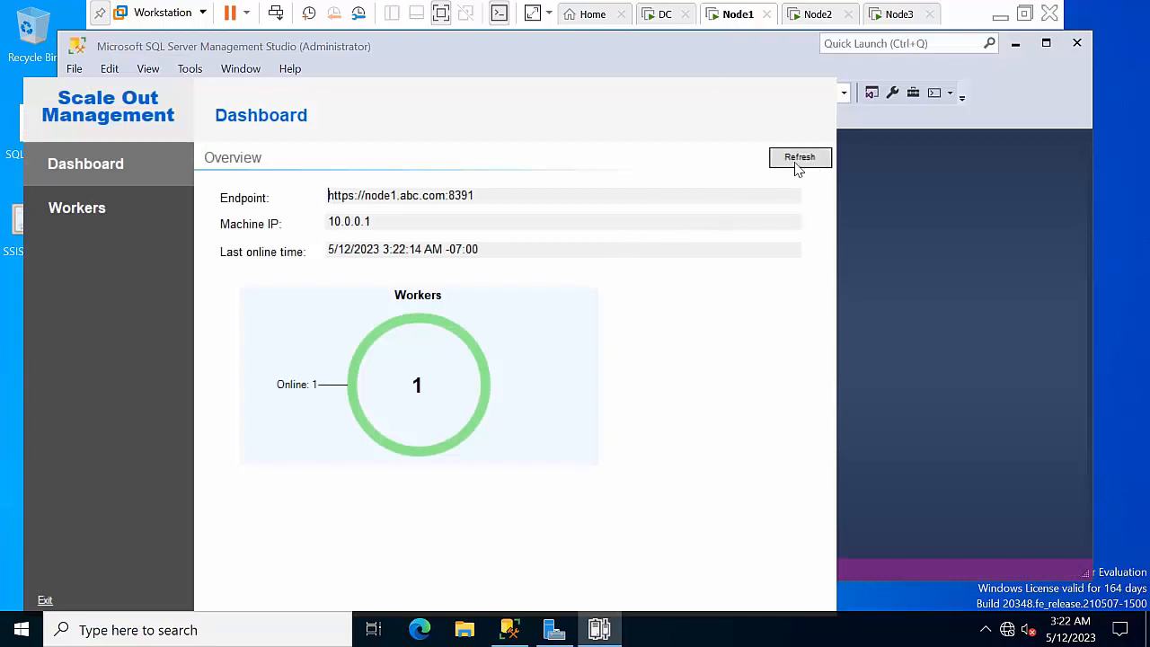
{"action": "right_click", "coordinate": [600, 629]}
{"action": "left_click", "coordinate": [601, 595]}
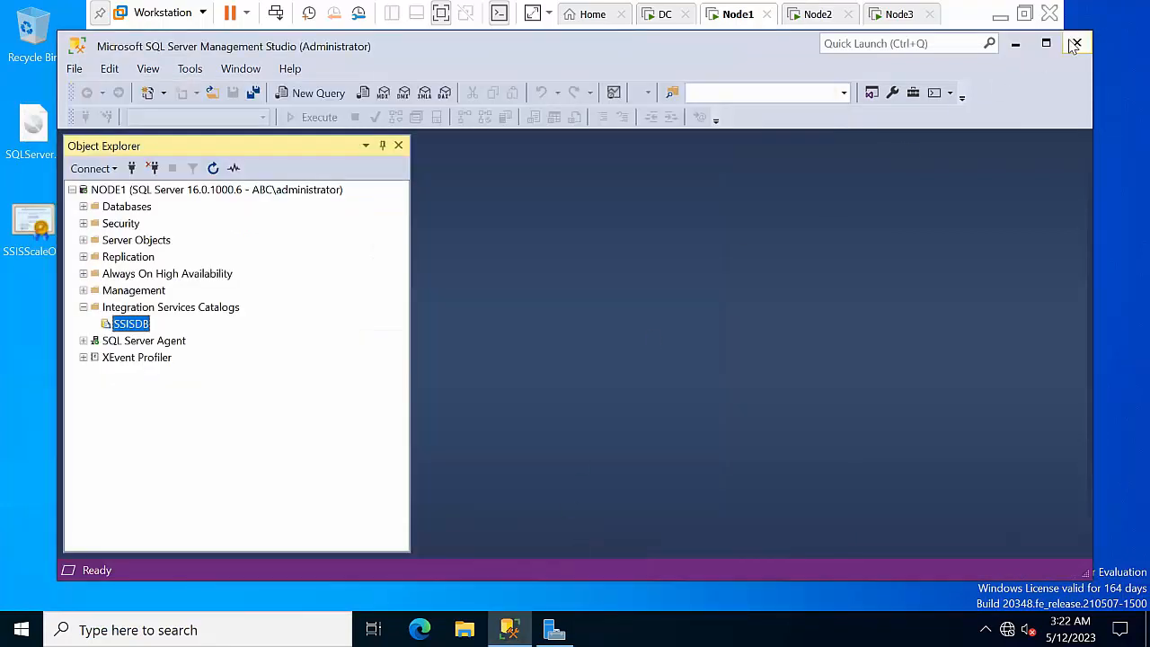
Refresh NODE1 in Object Explorer, reopen Manage Scale Out on SSISDB, and show the Workers list
{"action": "left_click", "coordinate": [151, 190]}
{"action": "left_click", "coordinate": [213, 168]}
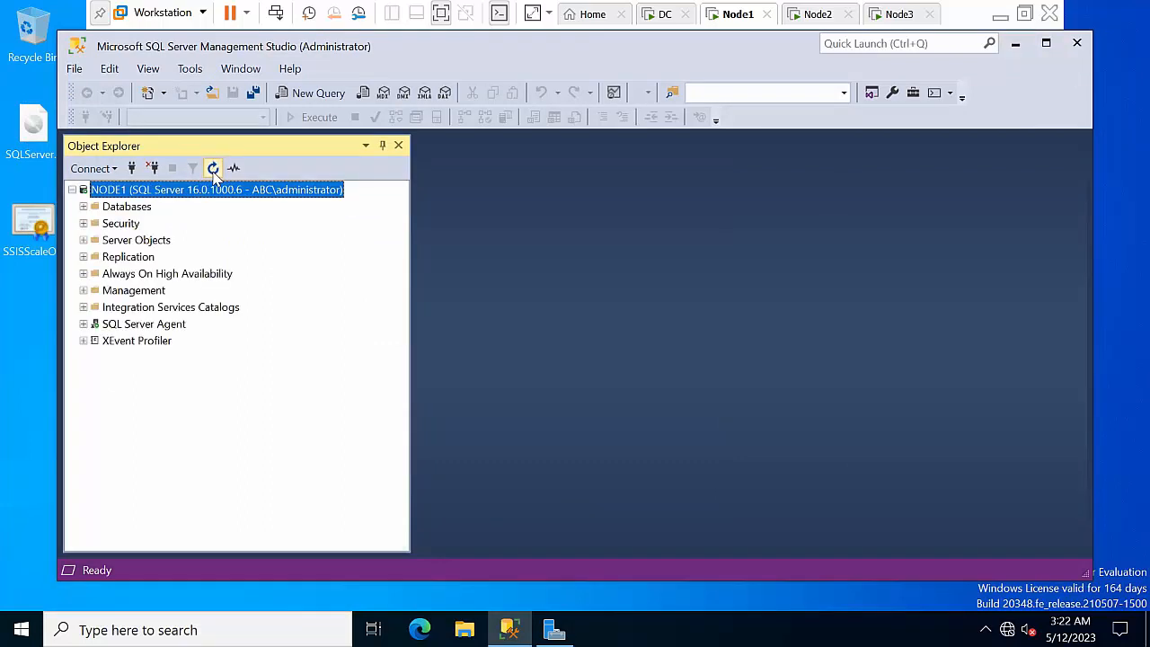
{"action": "double_click", "coordinate": [154, 309]}
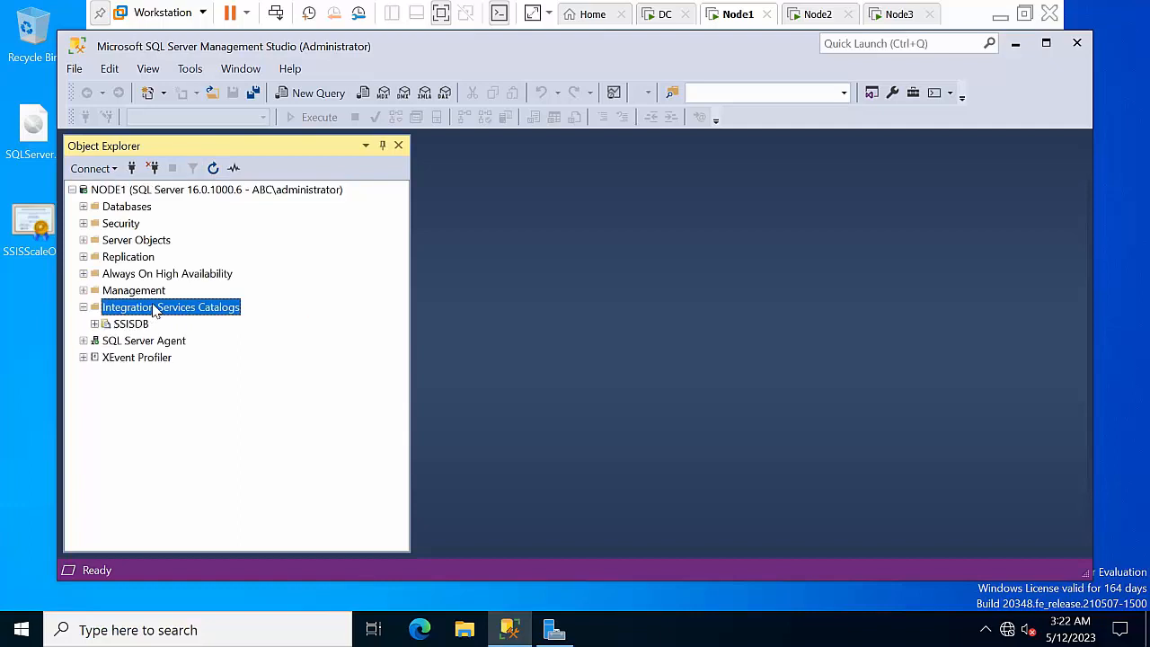
{"action": "right_click", "coordinate": [133, 324]}
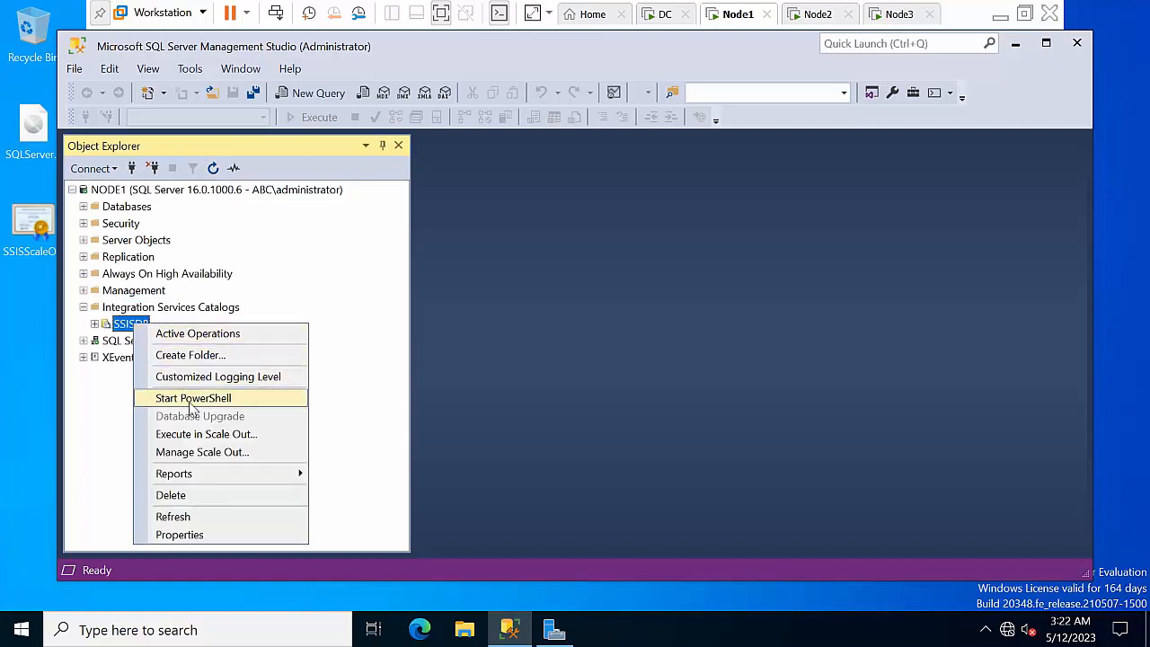
{"action": "left_click", "coordinate": [210, 453]}
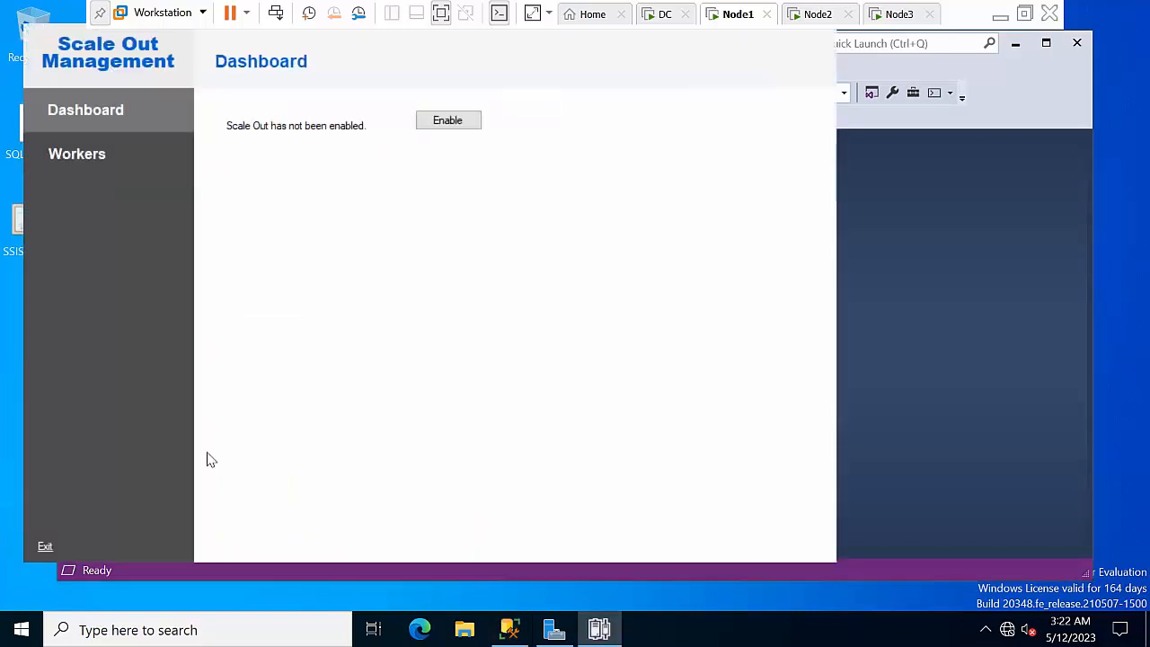
{"action": "left_click", "coordinate": [123, 150]}
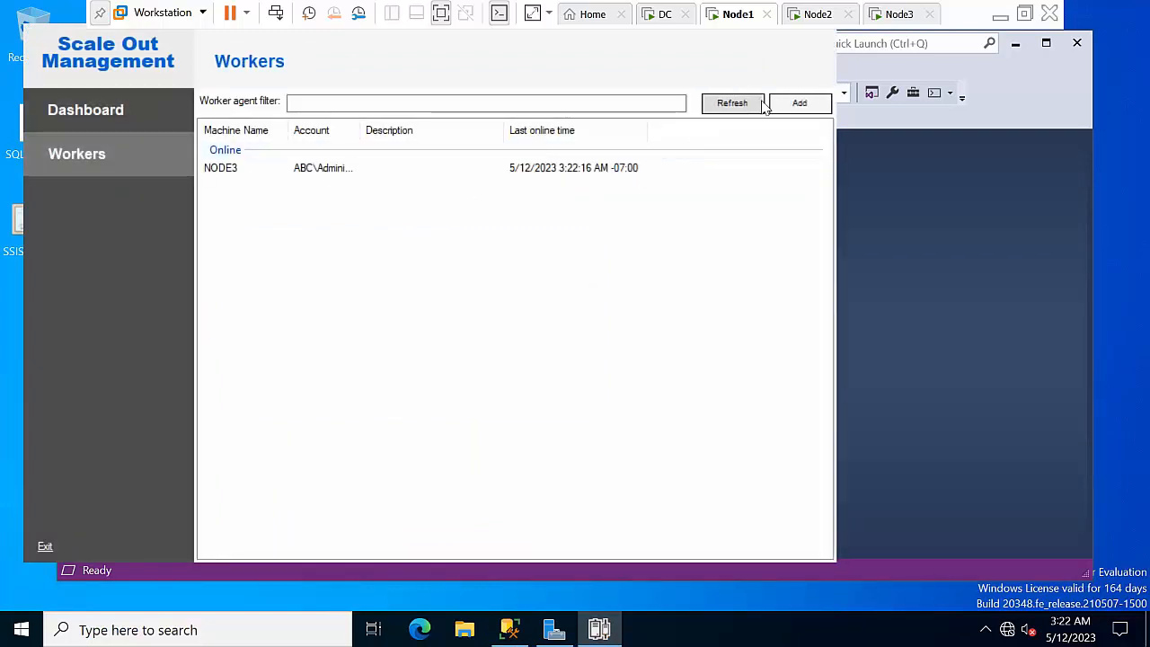
Add worker NODE2, validate it, confirm all actions, connect it, and close the success message
{"action": "left_click", "coordinate": [798, 103]}
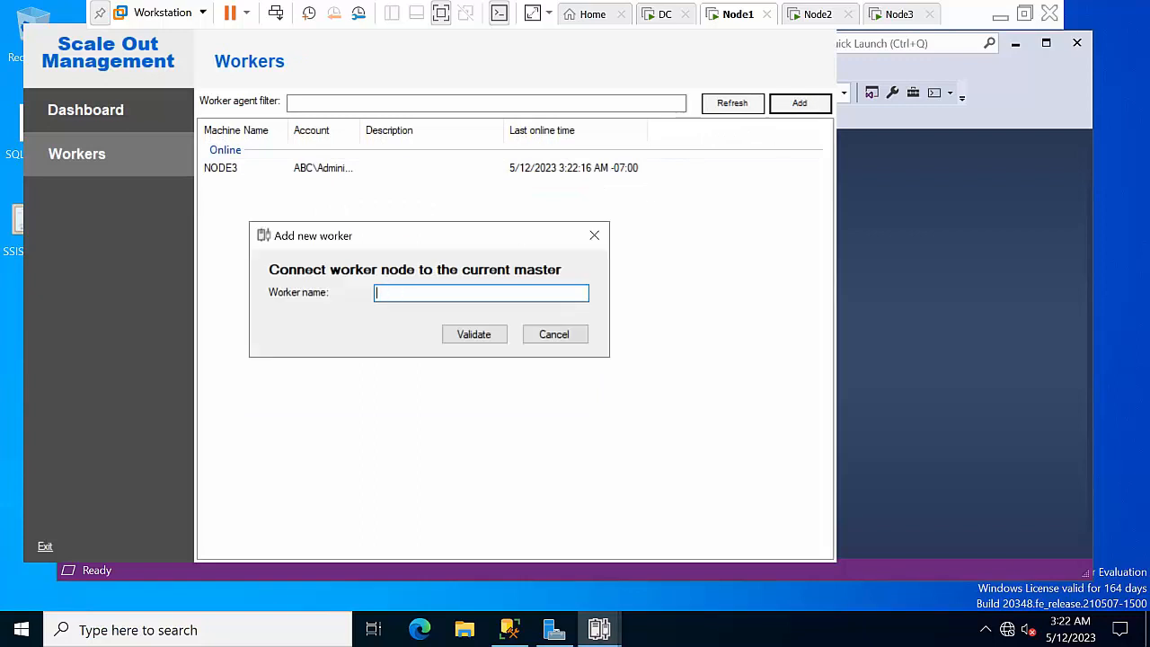
{"action": "type", "text": "NODE2"}
{"action": "left_click", "coordinate": [470, 340]}
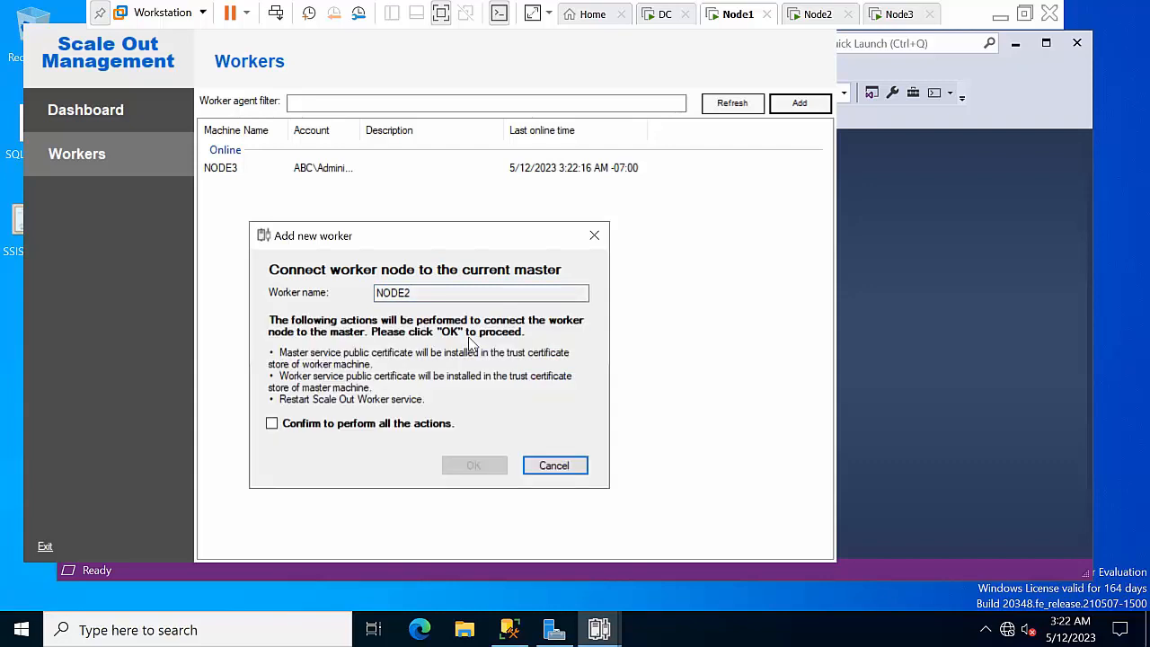
{"action": "left_click", "coordinate": [350, 424]}
{"action": "left_click", "coordinate": [485, 473]}
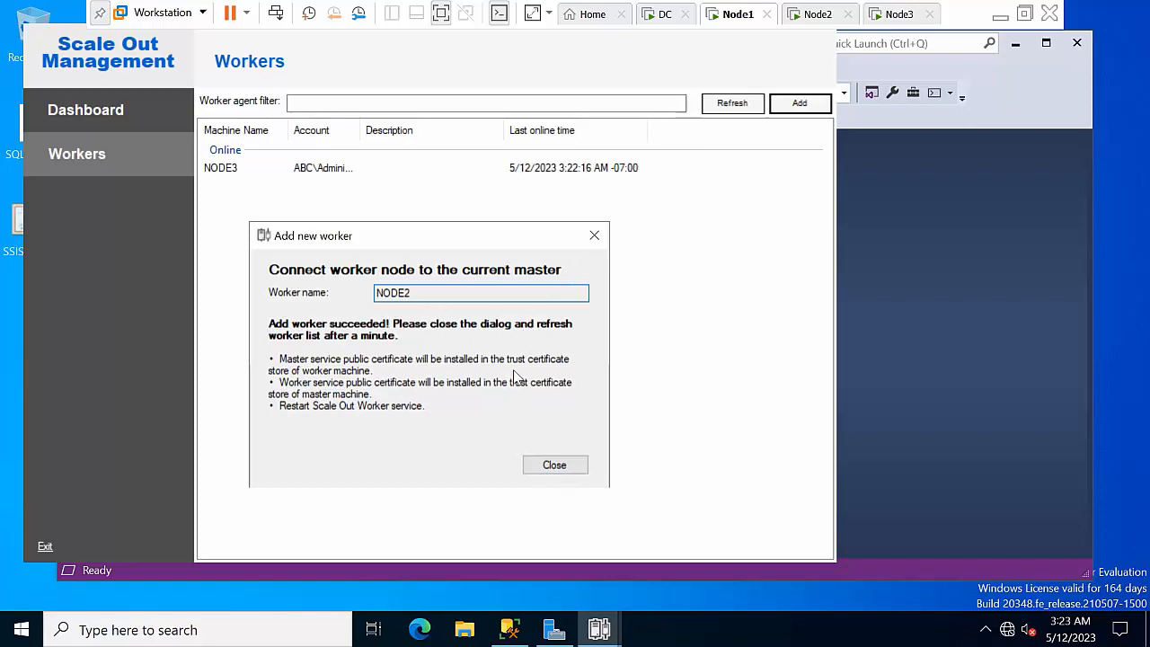
{"action": "left_click", "coordinate": [557, 465]}
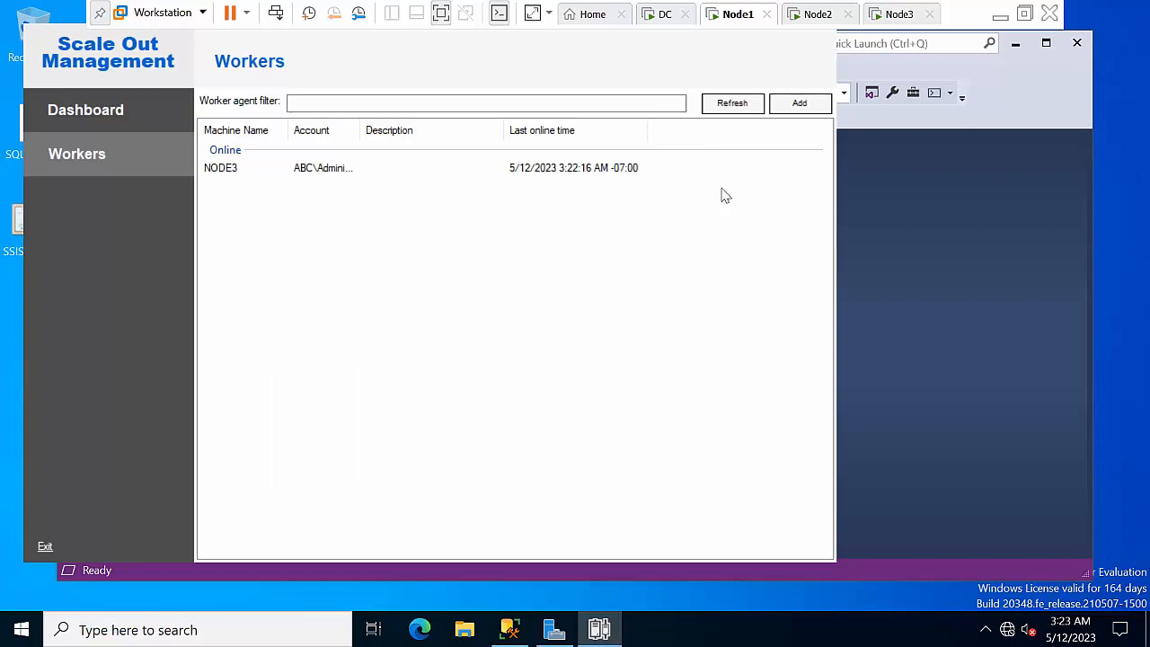
Refresh the workers and the master Dashboard to check the online worker count
{"action": "left_click", "coordinate": [745, 106]}
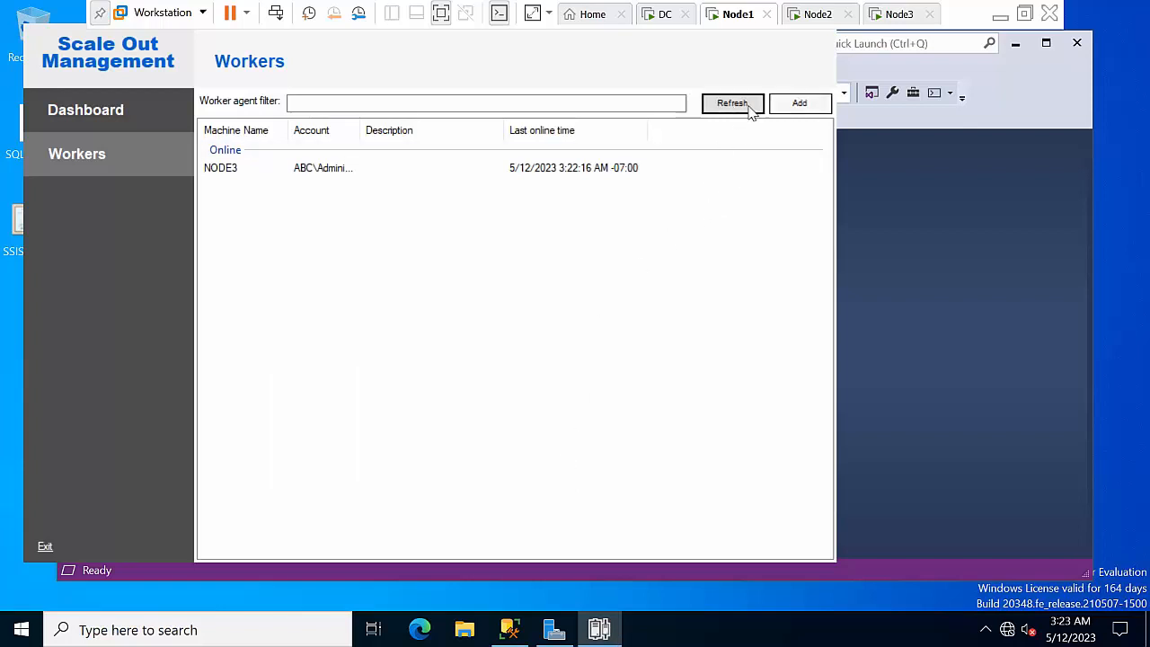
{"action": "left_click", "coordinate": [744, 108]}
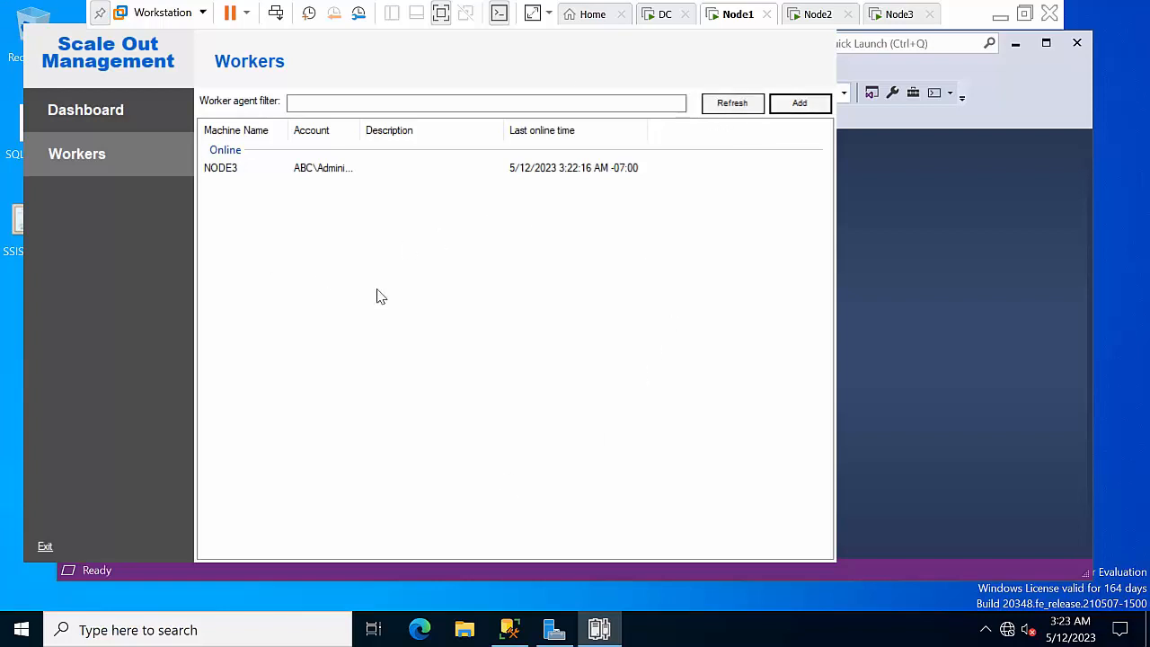
{"action": "left_click", "coordinate": [60, 122]}
{"action": "left_click", "coordinate": [76, 155]}
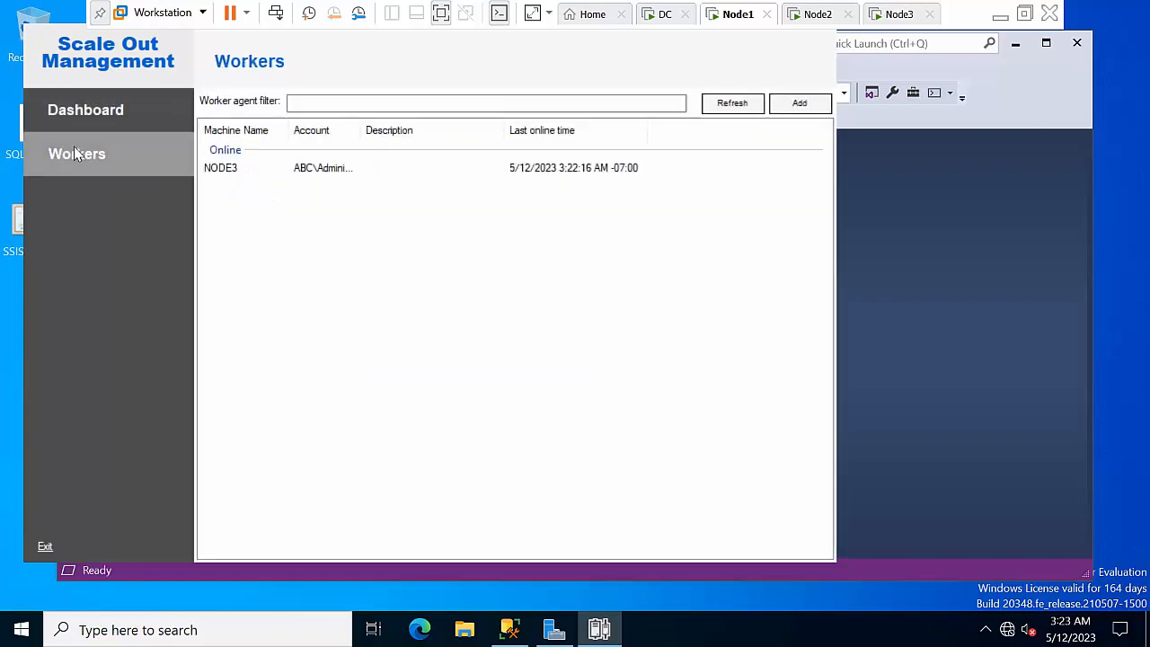
{"action": "left_click", "coordinate": [83, 122]}
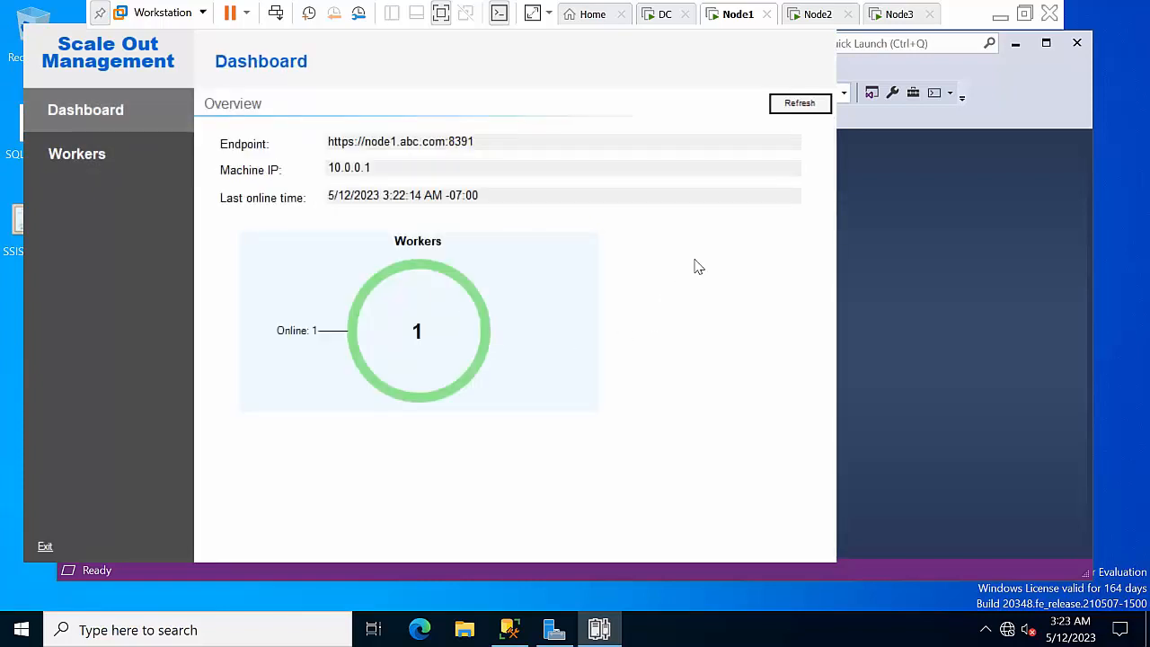
{"action": "left_click", "coordinate": [780, 110]}
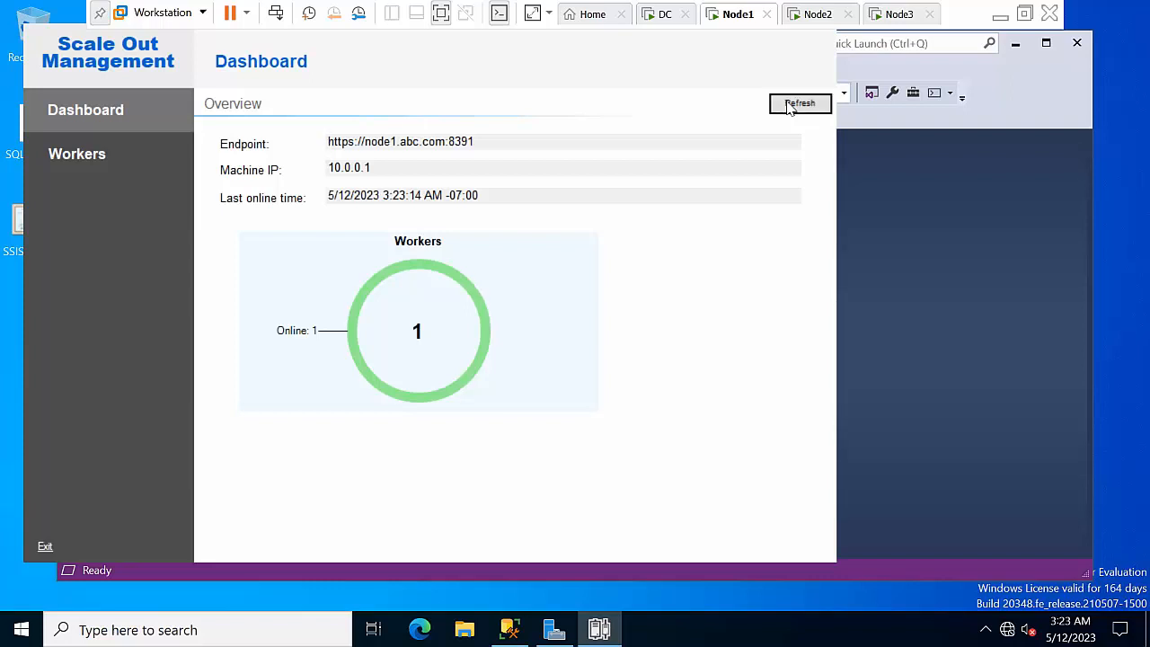
{"action": "left_click", "coordinate": [790, 106]}
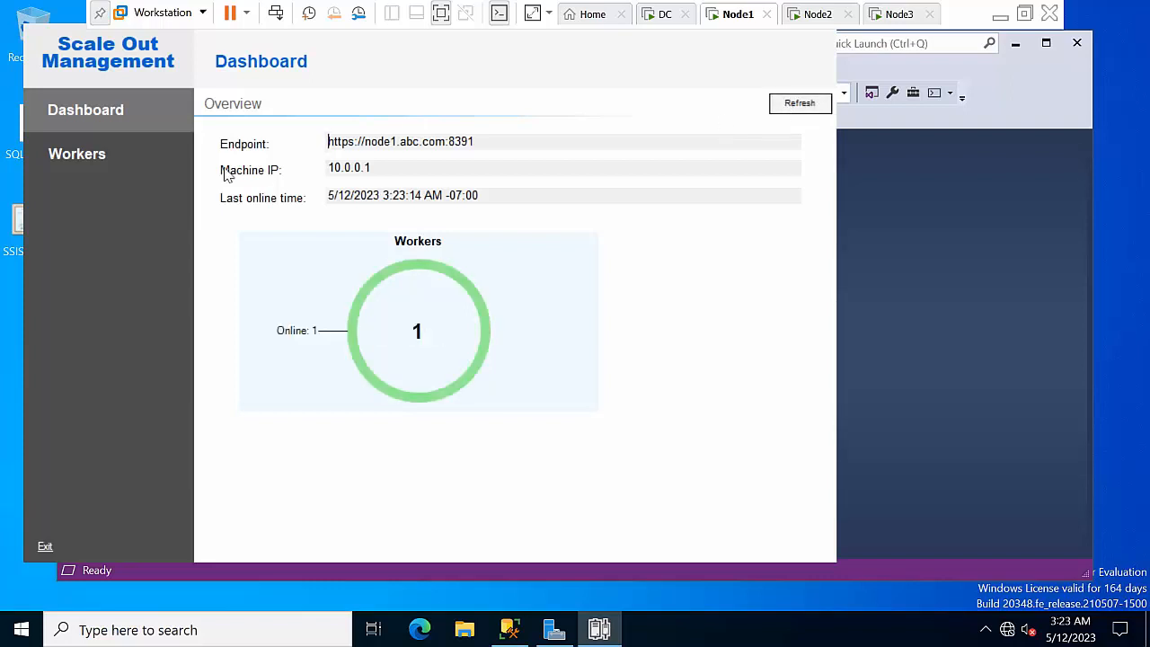
{"action": "left_click", "coordinate": [290, 347]}
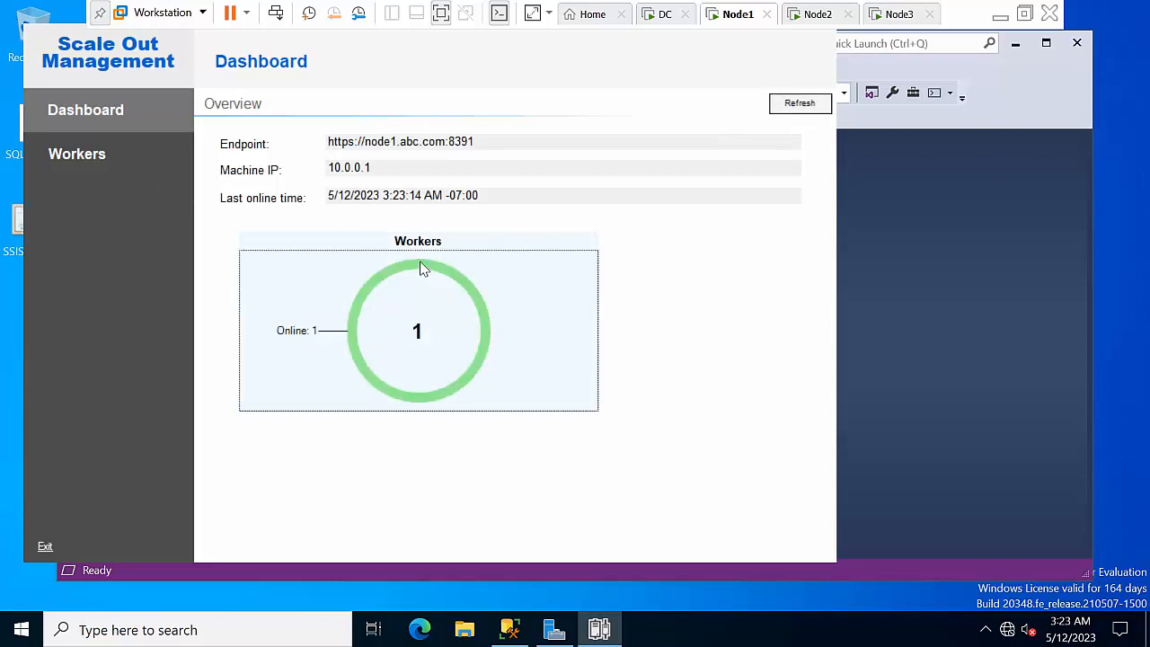
Return to the Workers list, check NODE3's available actions, and start adding a new worker
{"action": "left_click", "coordinate": [103, 153]}
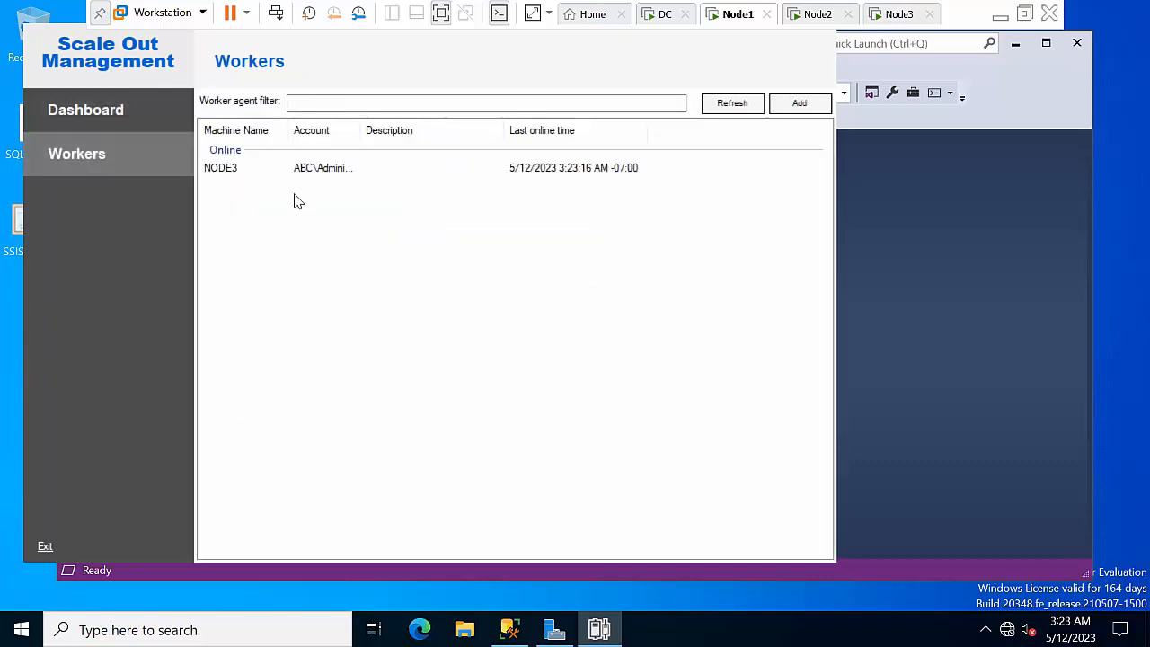
{"action": "right_click", "coordinate": [316, 169]}
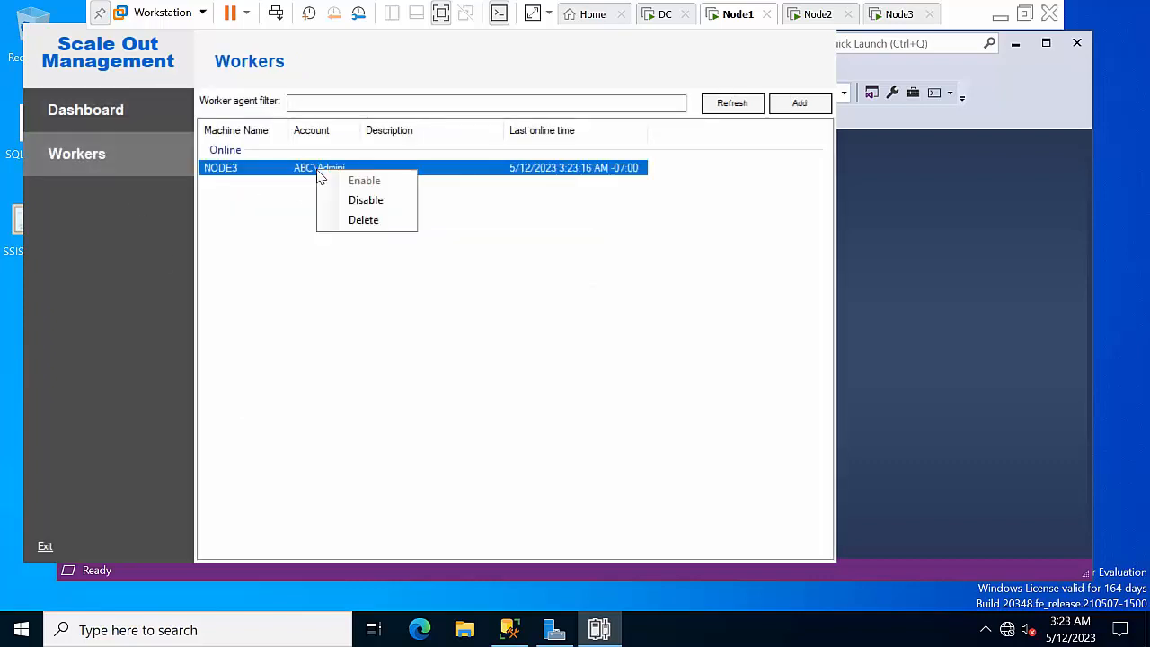
{"action": "left_click", "coordinate": [313, 307]}
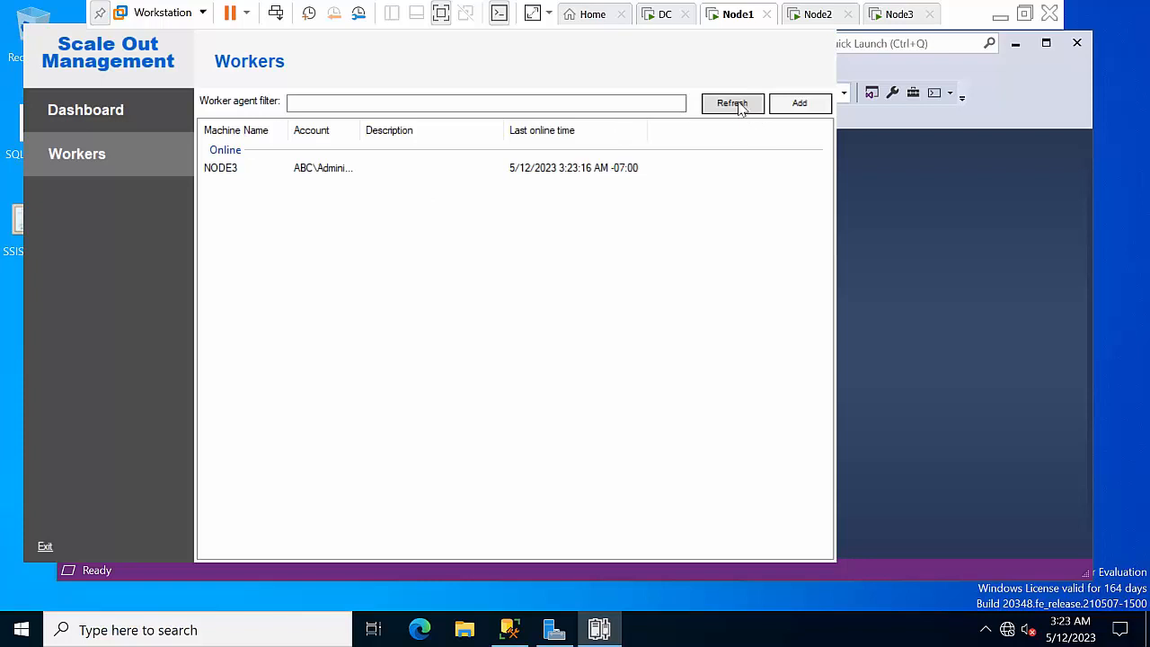
{"action": "left_click", "coordinate": [800, 104]}
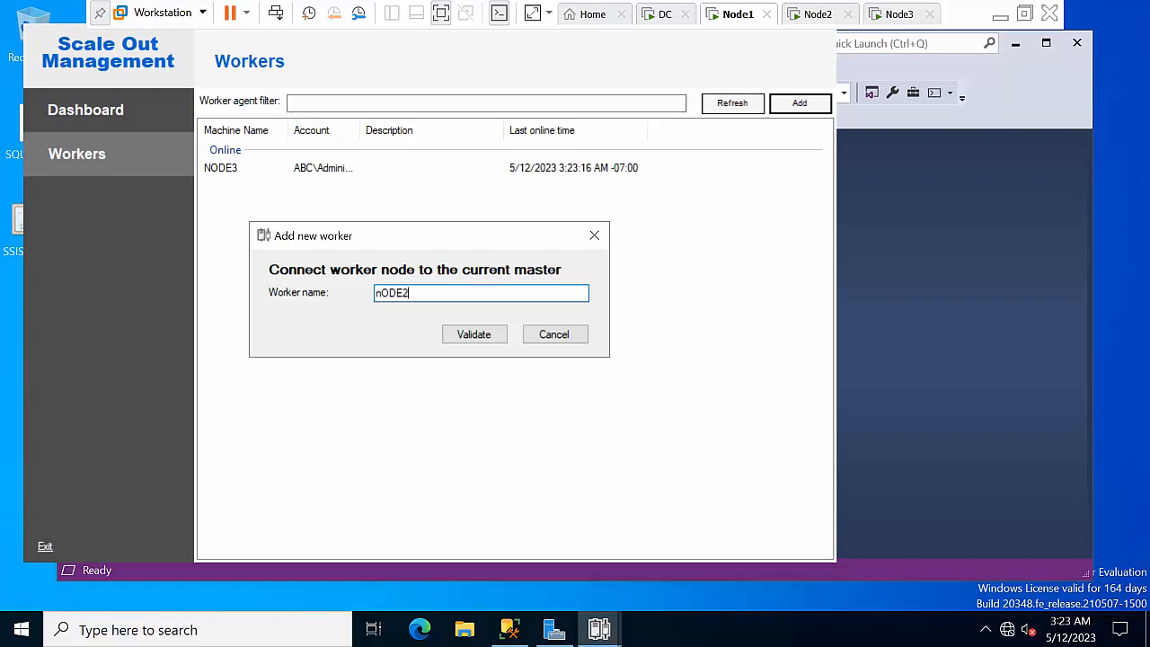
Validate nODE2, confirm all connection actions, connect it to the master, and dismiss the success message
{"action": "left_click", "coordinate": [473, 334]}
{"action": "left_click", "coordinate": [348, 423]}
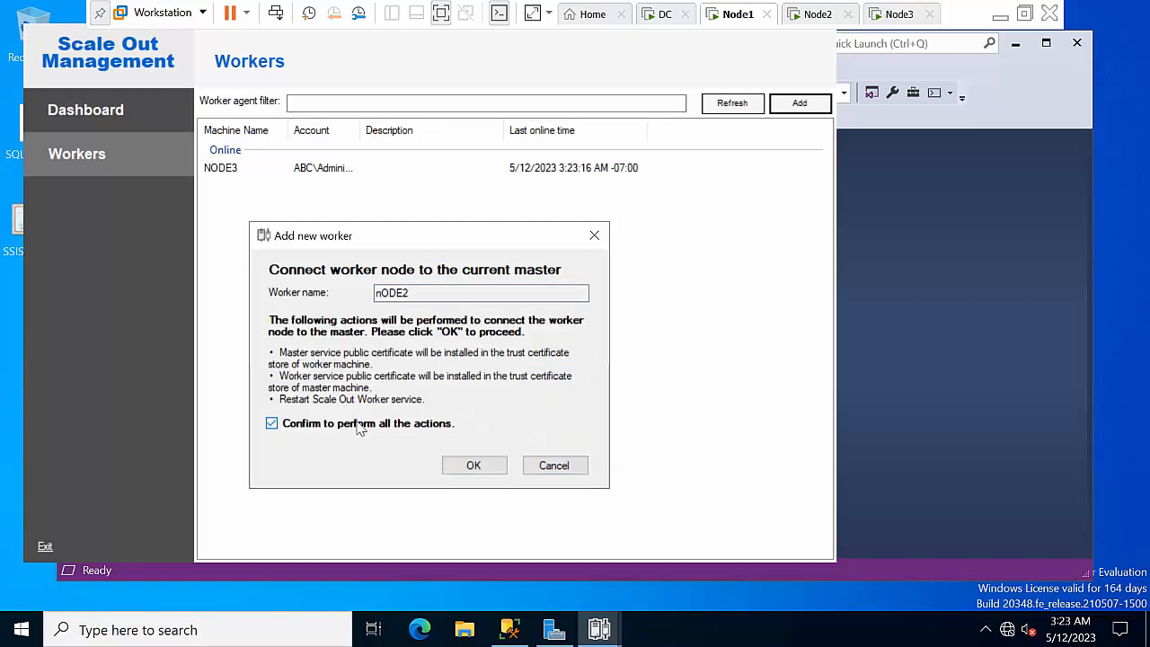
{"action": "left_click", "coordinate": [463, 467]}
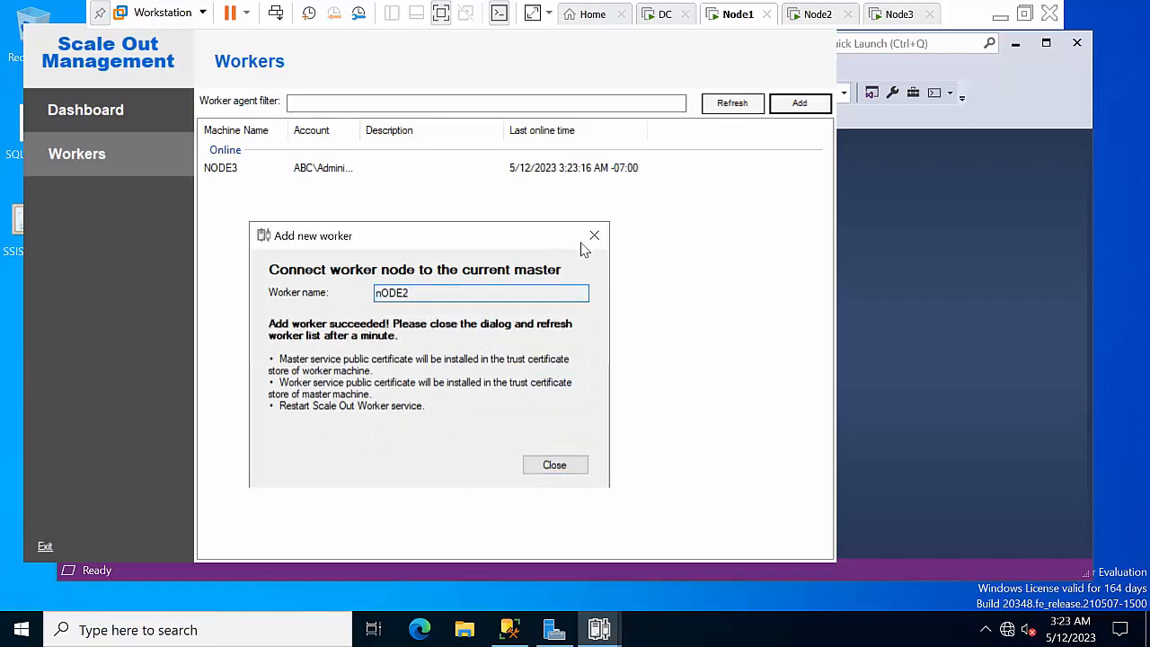
{"action": "left_click_drag", "start_coordinate": [441, 293], "coordinate": [245, 298]}
{"action": "left_click", "coordinate": [544, 469]}
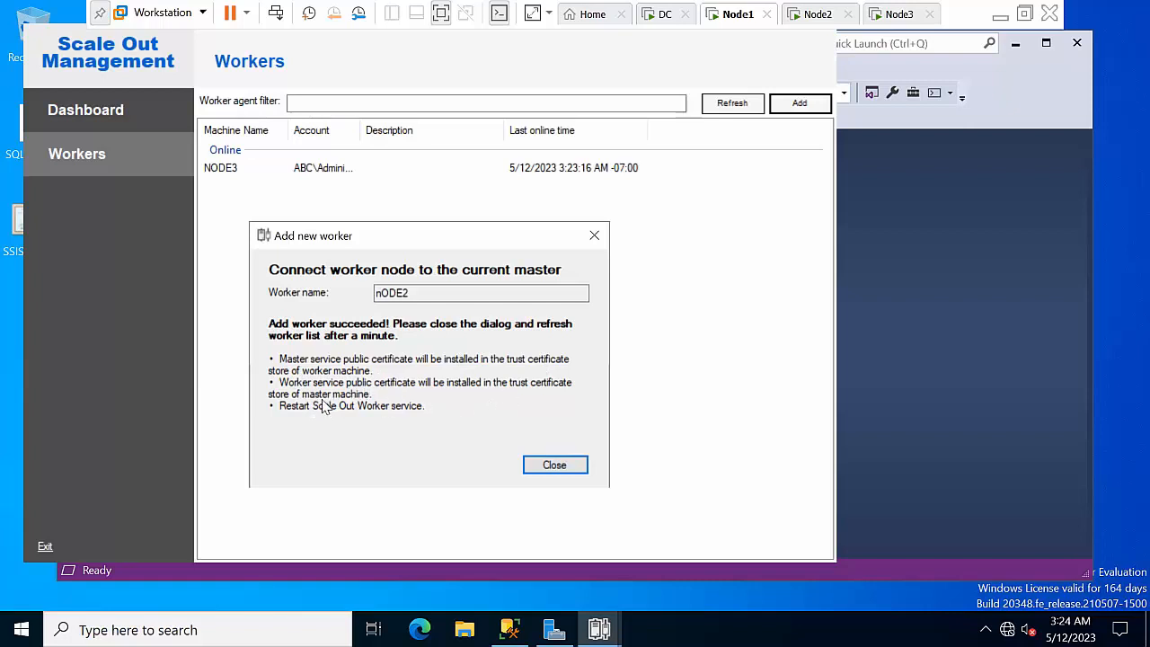
{"action": "left_click", "coordinate": [556, 474]}
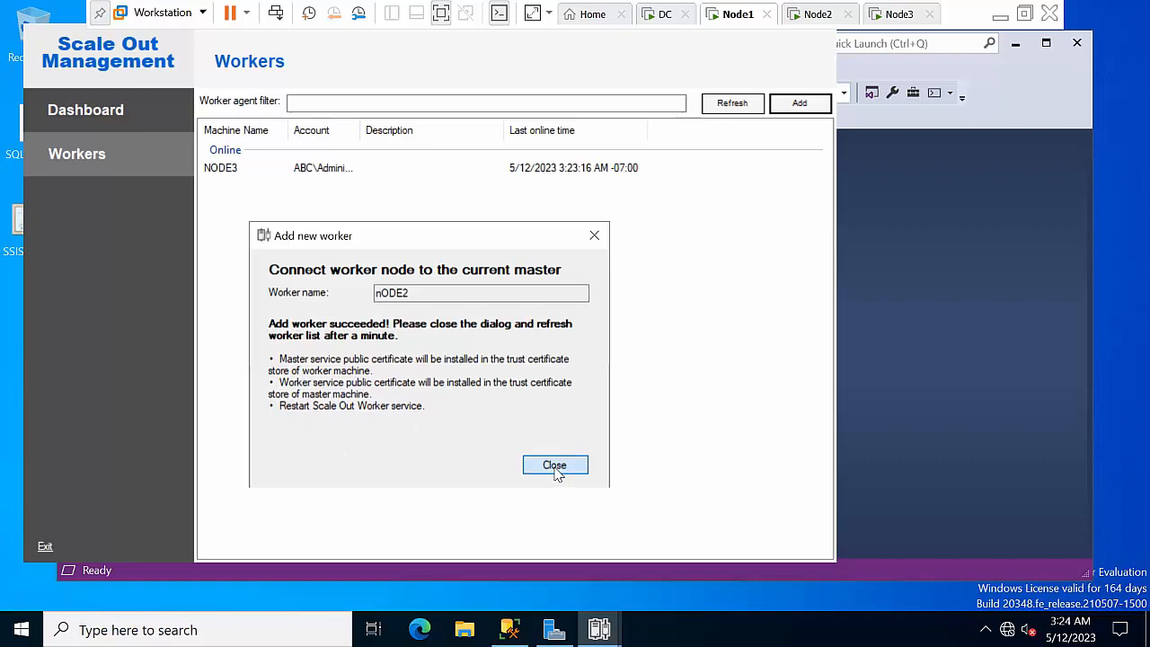
Refresh the Workers list on Node1, then switch to the Node2 virtual machine
{"action": "left_click", "coordinate": [728, 111]}
{"action": "left_click", "coordinate": [814, 16]}
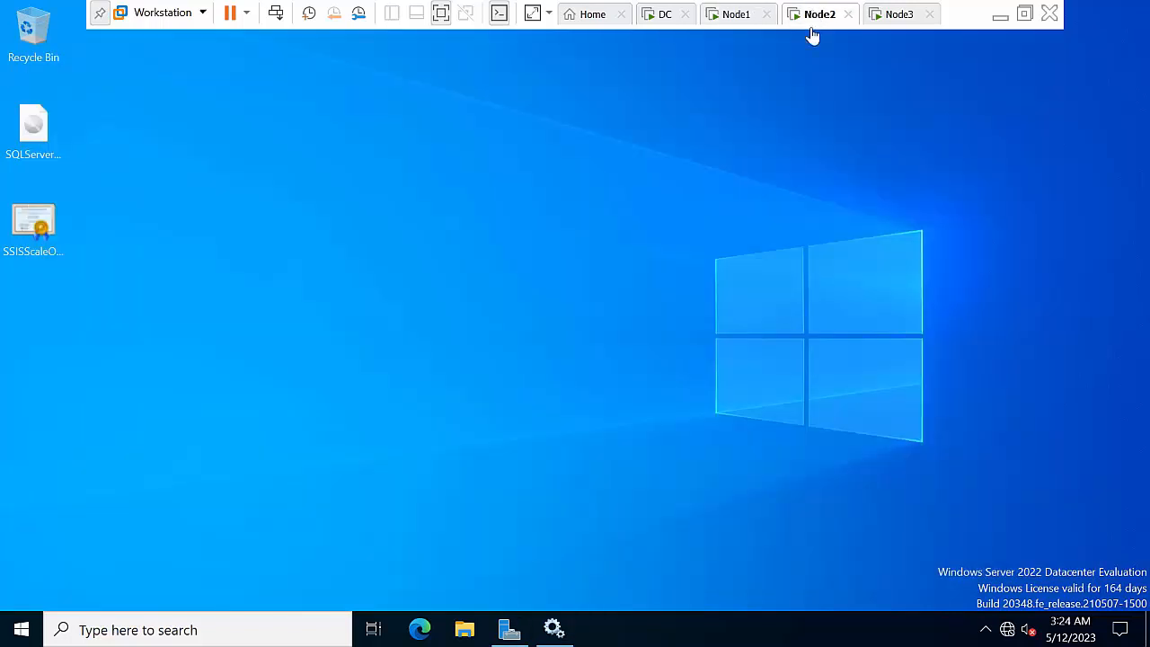
{"action": "right_click", "coordinate": [300, 299]}
{"action": "left_click", "coordinate": [277, 309]}
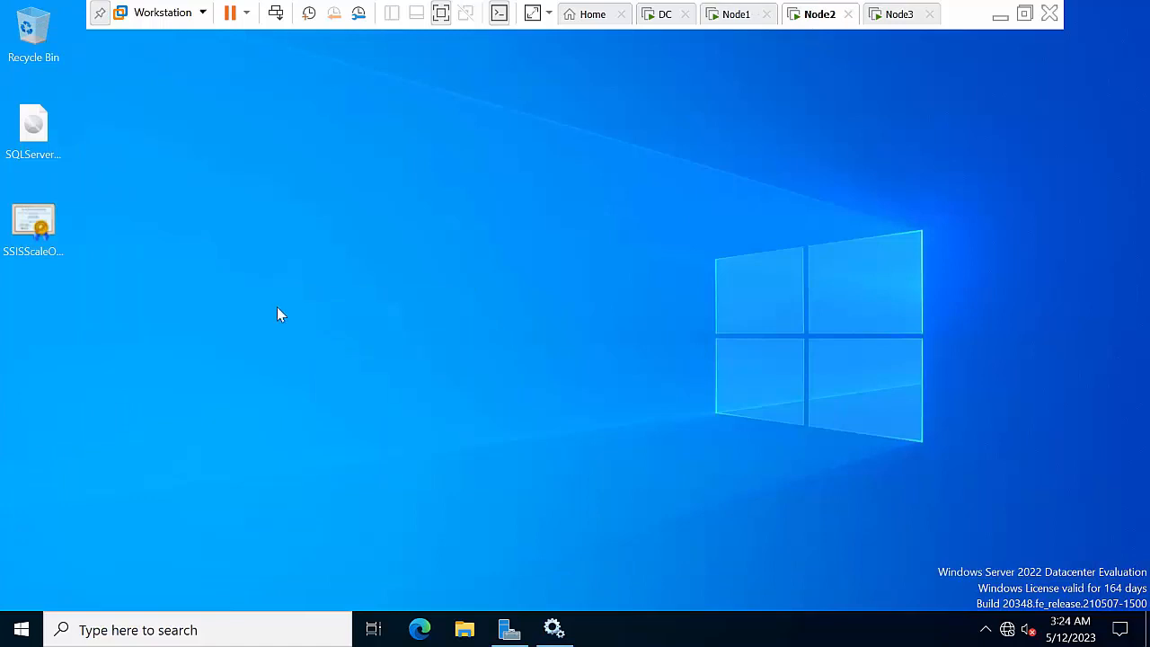
Import the SSISScaleOutMaster certificate into the Trusted Root Certification Authorities store
{"action": "right_click", "coordinate": [41, 236]}
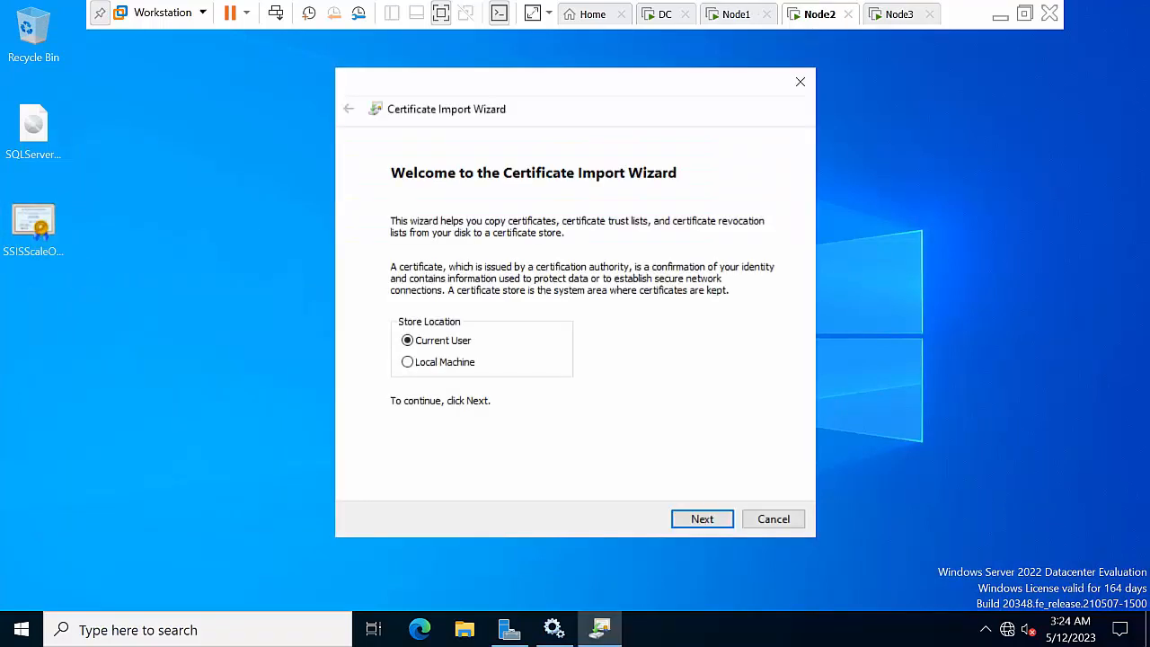
{"action": "left_click", "coordinate": [702, 520]}
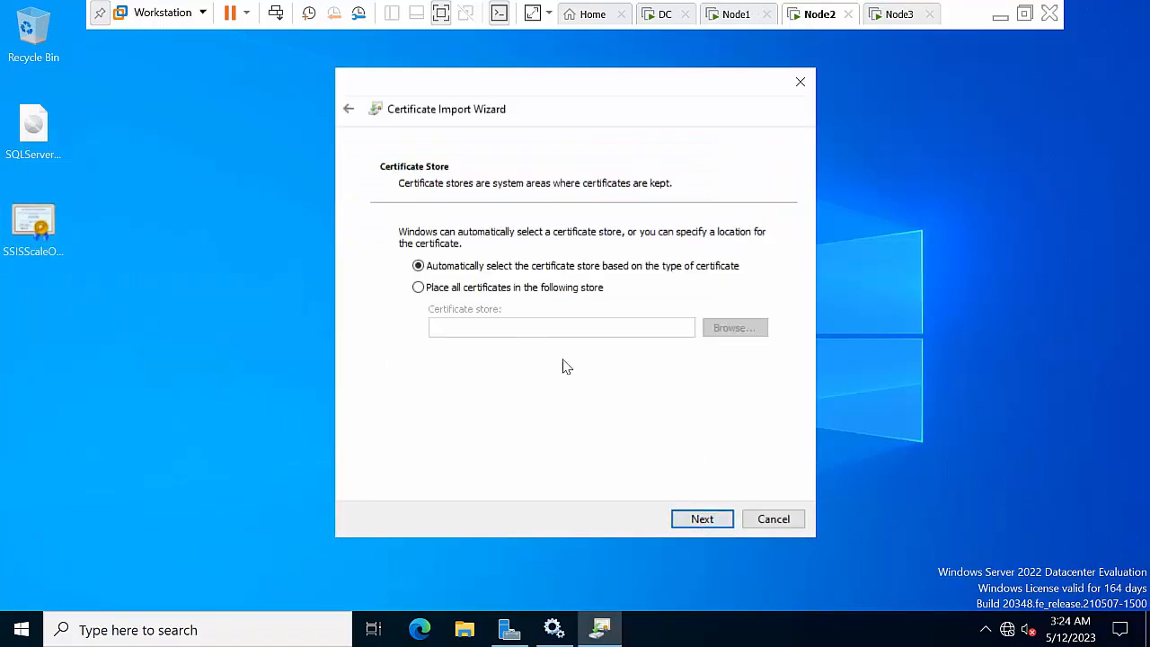
{"action": "left_click", "coordinate": [548, 287]}
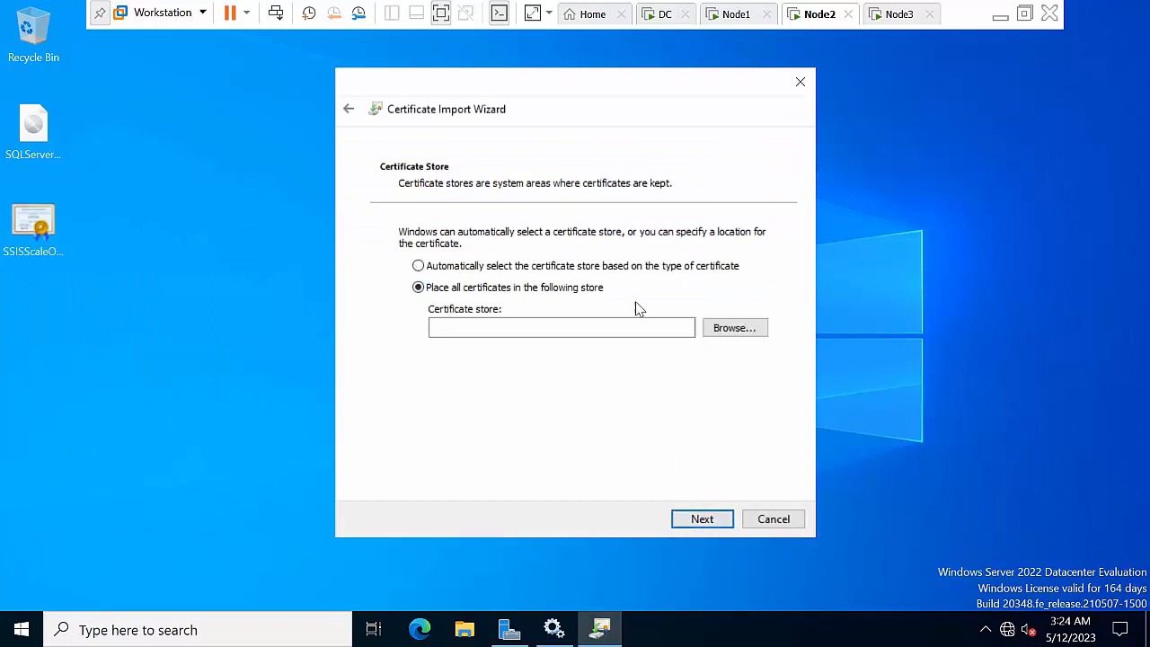
{"action": "left_click", "coordinate": [723, 335]}
{"action": "left_click", "coordinate": [479, 198]}
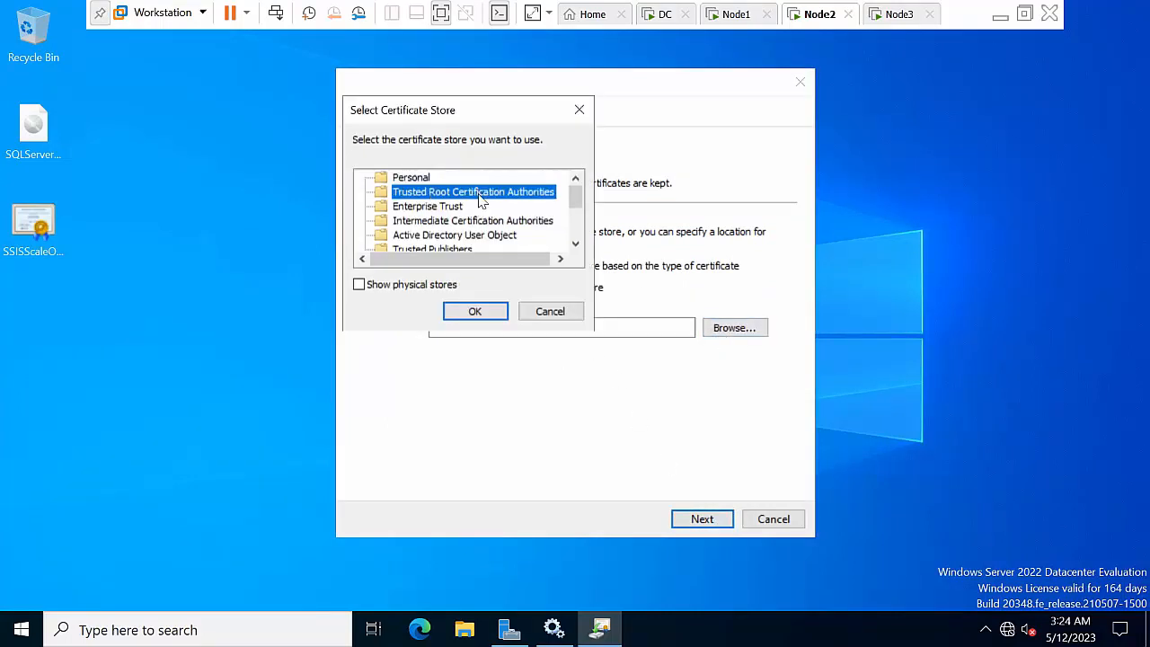
{"action": "left_click", "coordinate": [483, 312]}
{"action": "left_click", "coordinate": [704, 519]}
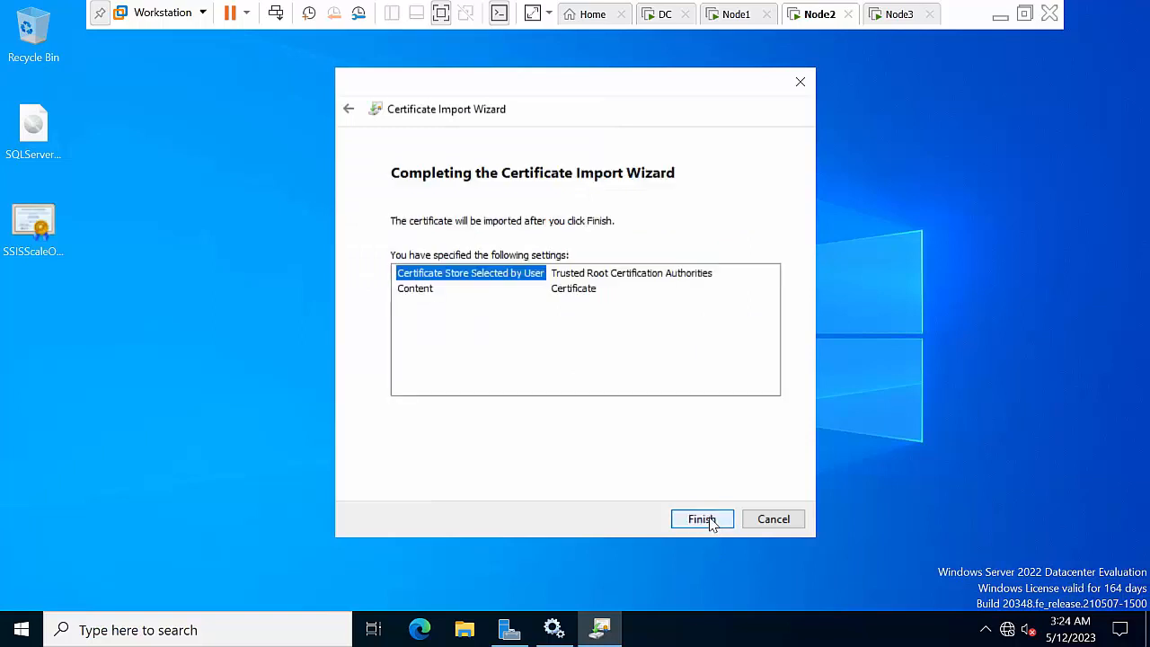
{"action": "left_click", "coordinate": [702, 519]}
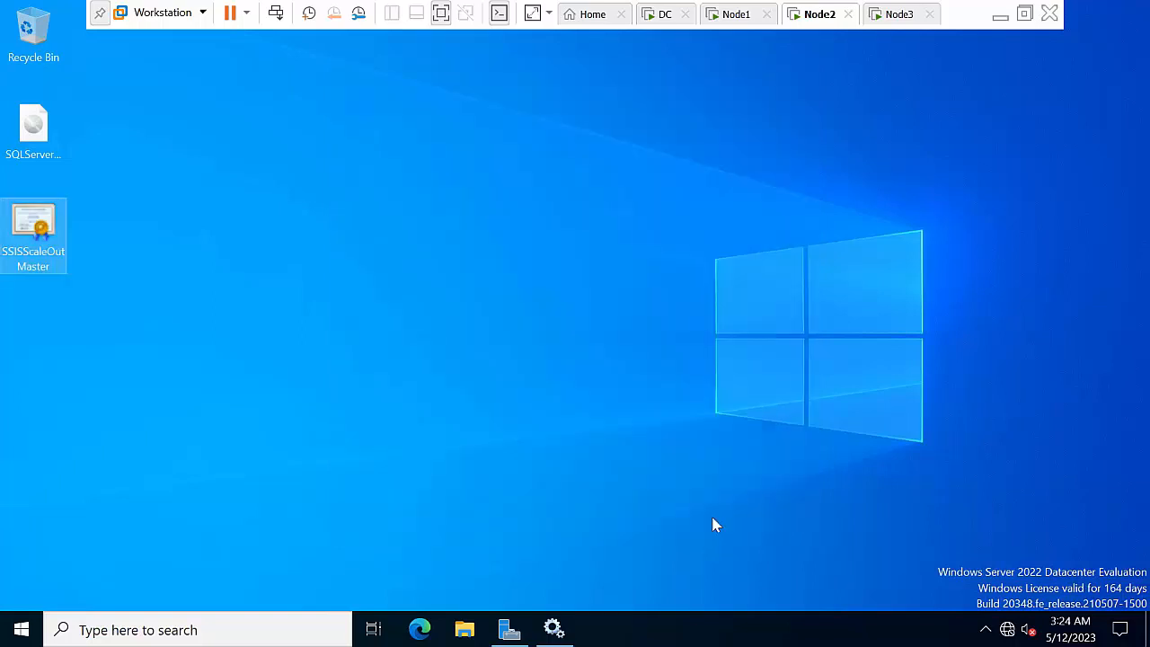
Refresh the Node2 desktop several times
{"action": "right_click", "coordinate": [443, 282]}
{"action": "left_click", "coordinate": [476, 330]}
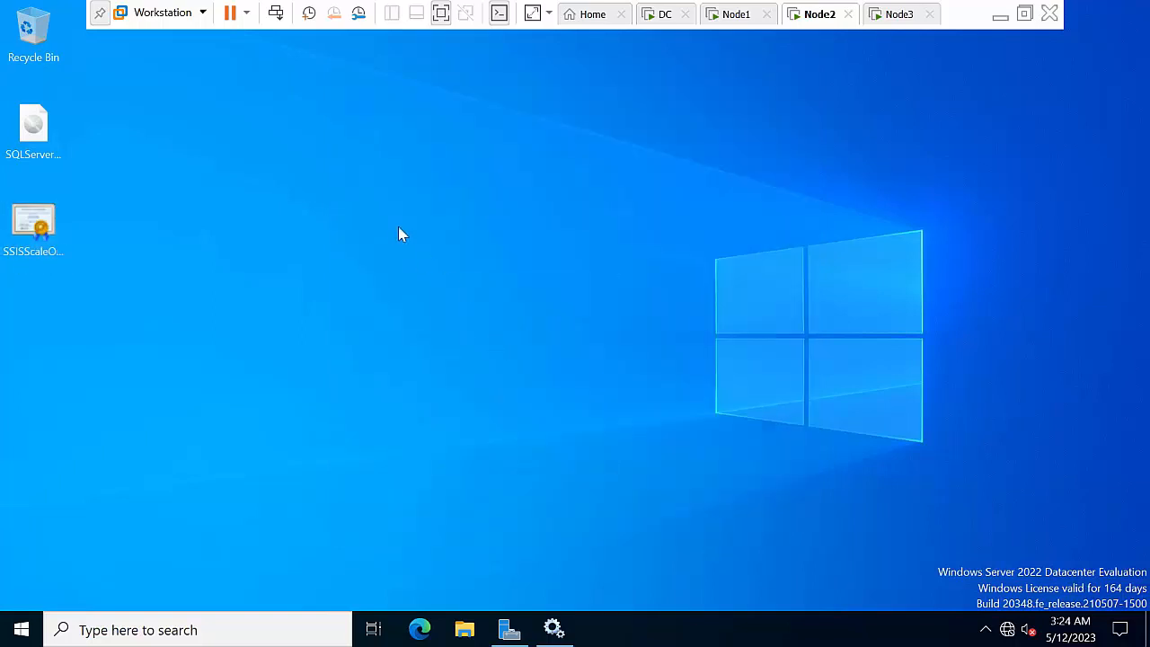
{"action": "right_click", "coordinate": [368, 203]}
{"action": "left_click", "coordinate": [443, 255]}
{"action": "right_click", "coordinate": [337, 254]}
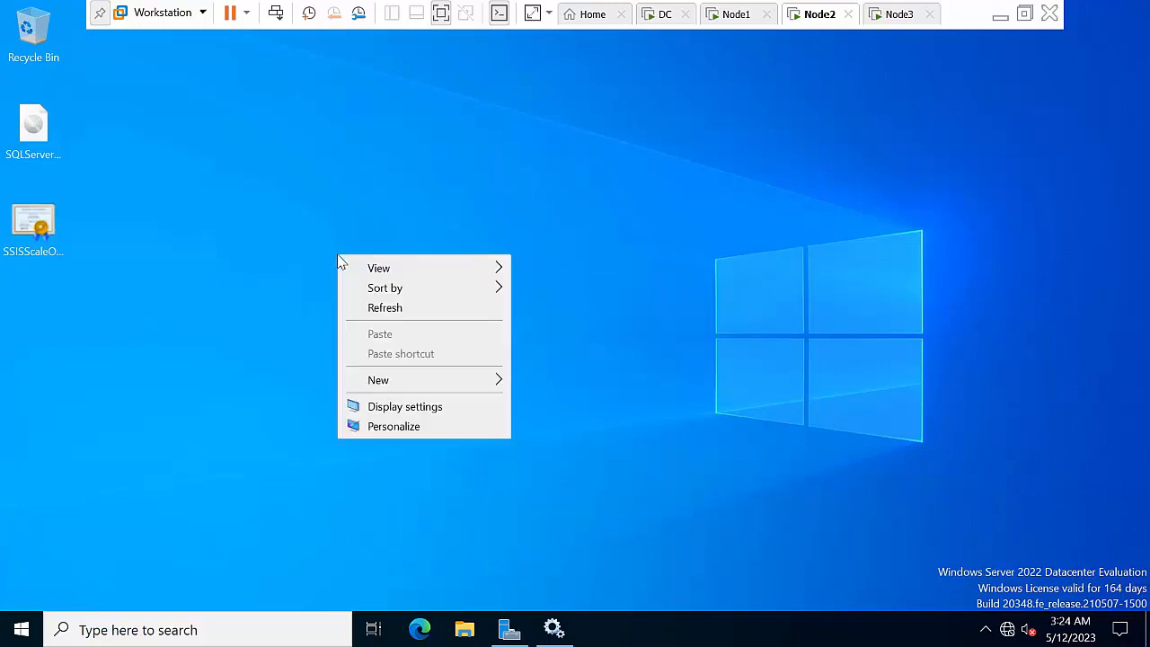
{"action": "left_click", "coordinate": [379, 311]}
Reopen the master certificate file and run its import again, accepting the success message
{"action": "double_click", "coordinate": [50, 235]}
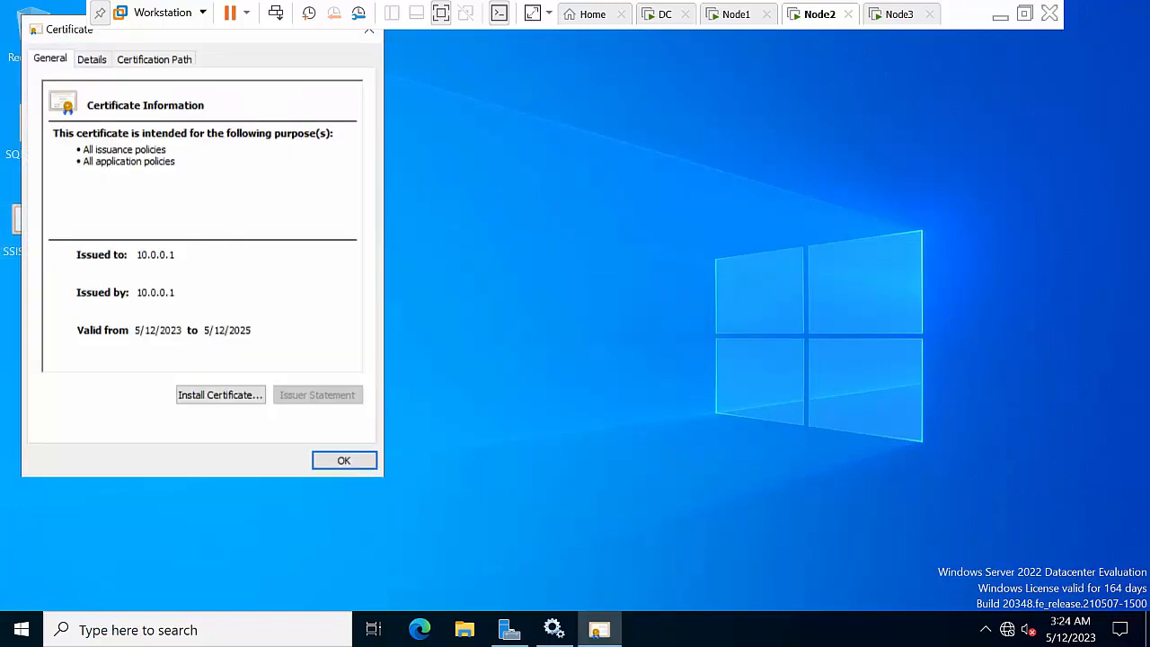
{"action": "left_click", "coordinate": [220, 401]}
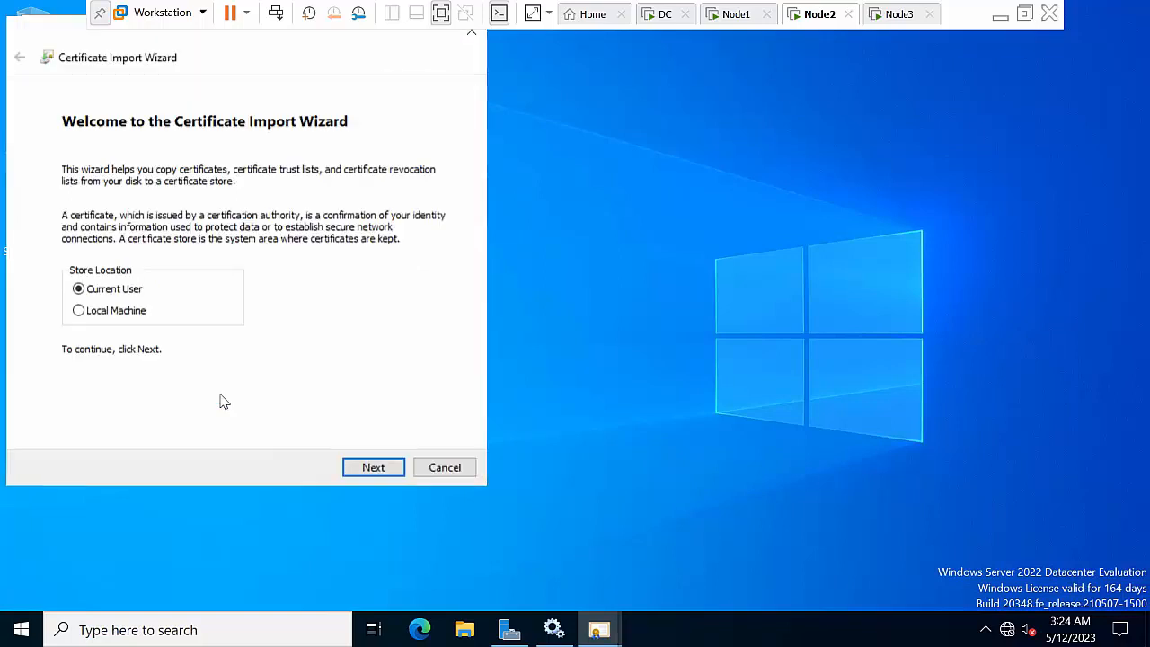
{"action": "left_click", "coordinate": [387, 469]}
{"action": "left_click", "coordinate": [387, 473]}
{"action": "left_click", "coordinate": [386, 473]}
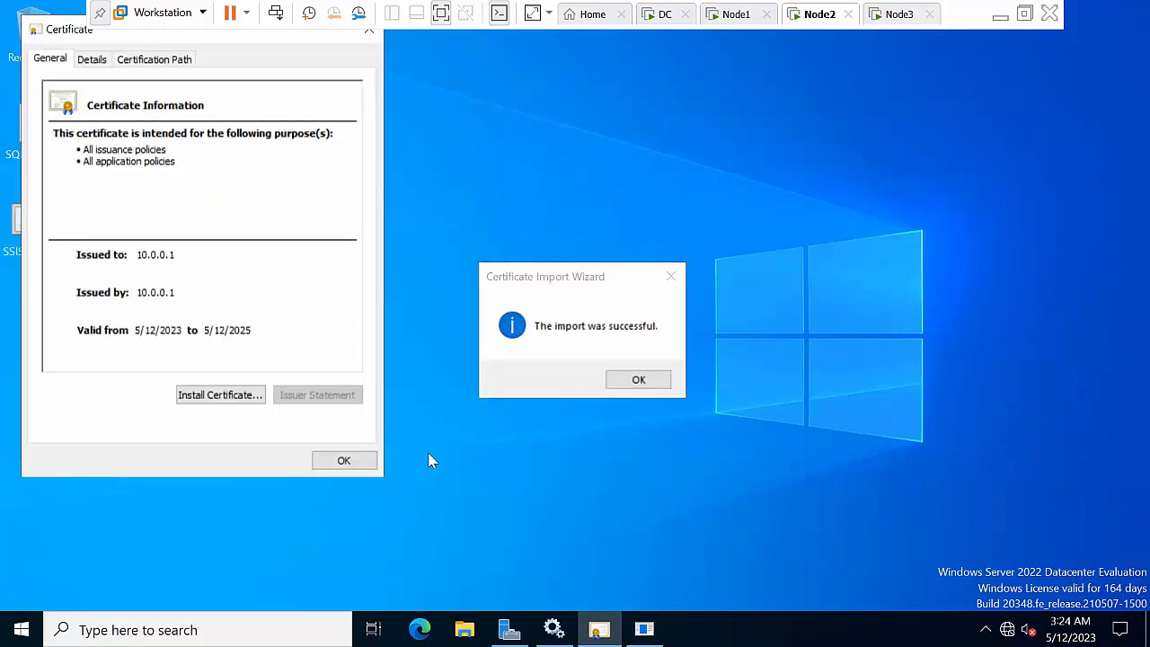
{"action": "left_click", "coordinate": [623, 380]}
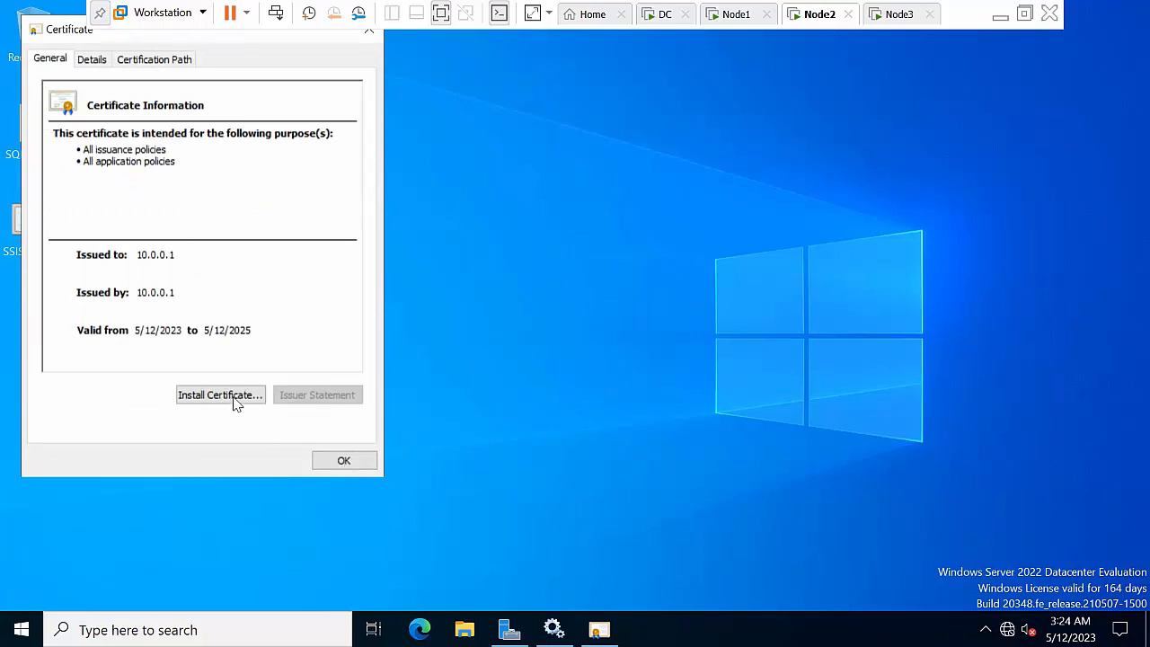
Close the remaining import success message and the certificate details window
{"action": "right_click", "coordinate": [641, 193]}
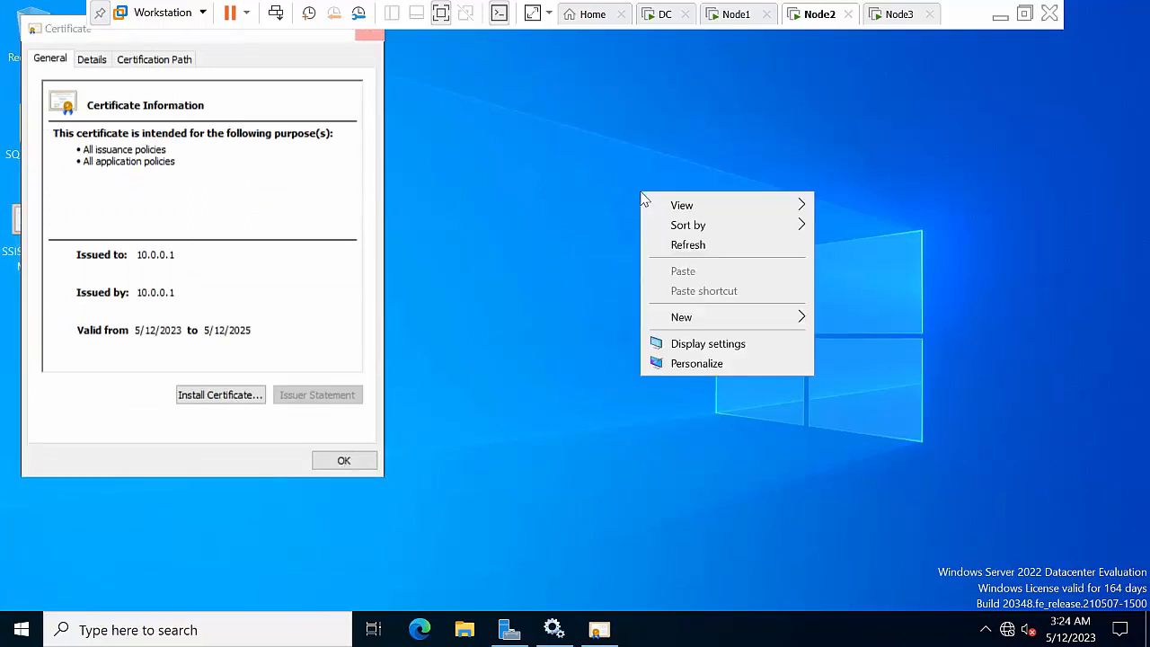
{"action": "left_click", "coordinate": [672, 248]}
{"action": "right_click", "coordinate": [525, 185]}
{"action": "left_click", "coordinate": [564, 237]}
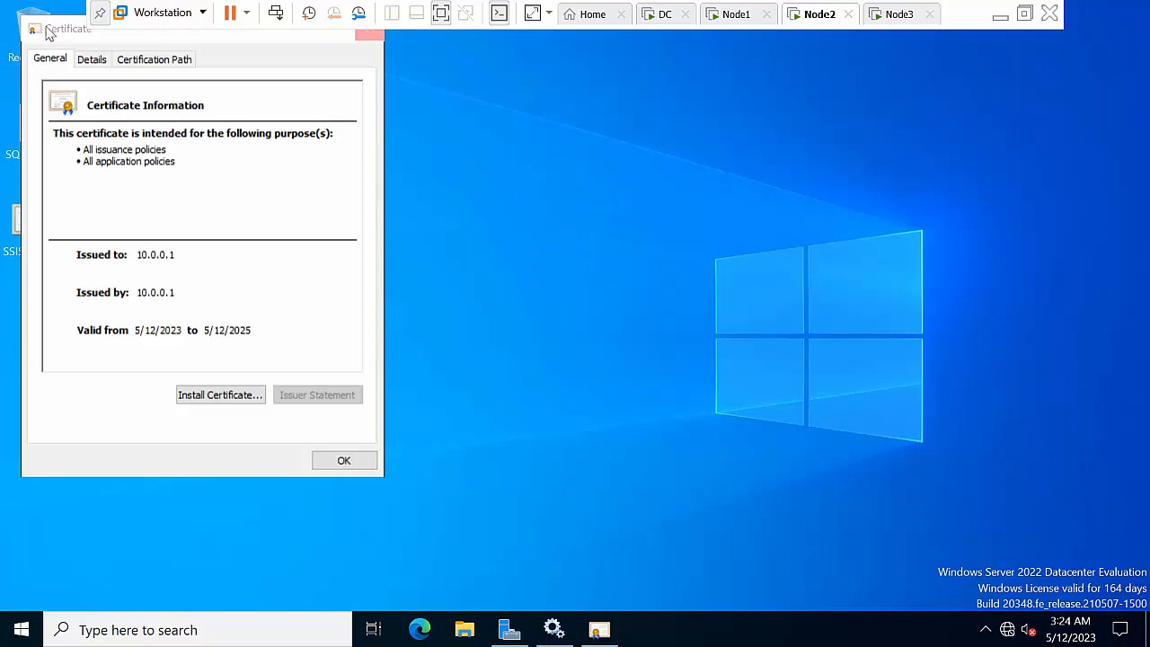
{"action": "left_click_drag", "start_coordinate": [57, 28], "coordinate": [122, 73]}
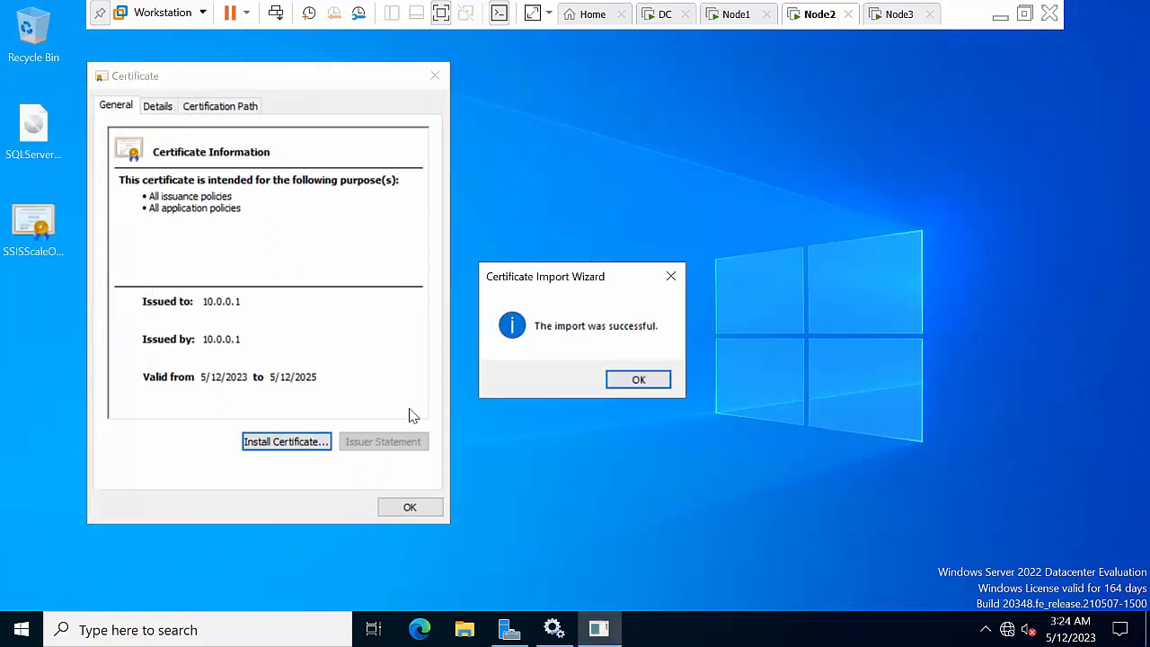
{"action": "left_click", "coordinate": [638, 379]}
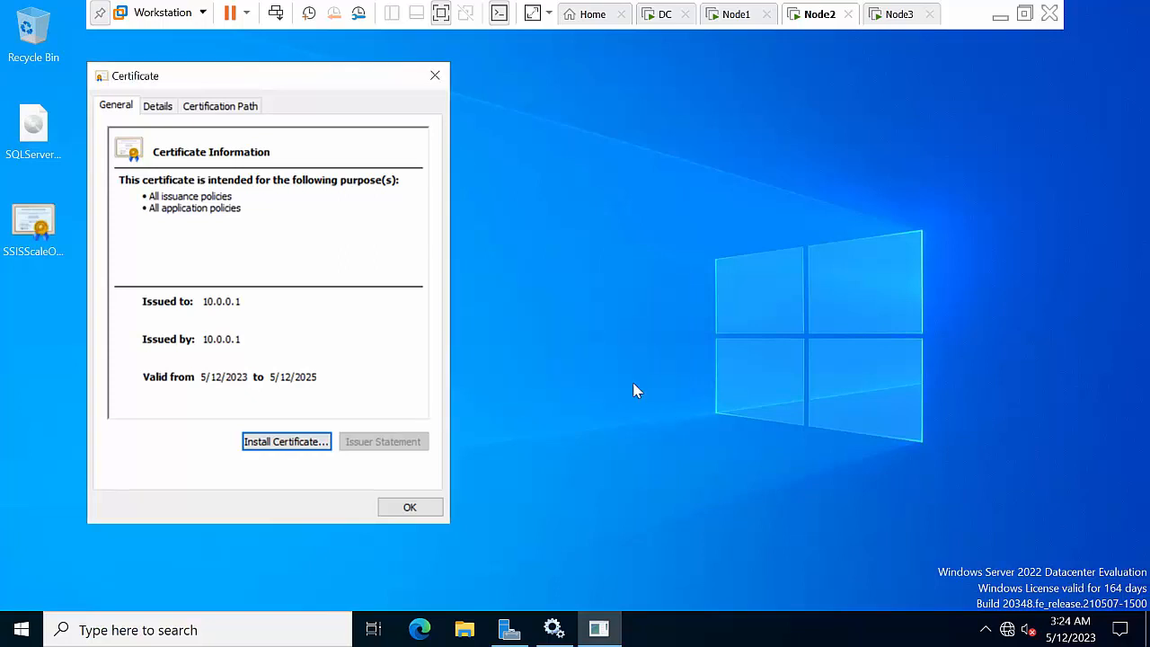
{"action": "left_click", "coordinate": [409, 507]}
{"action": "right_click", "coordinate": [305, 226]}
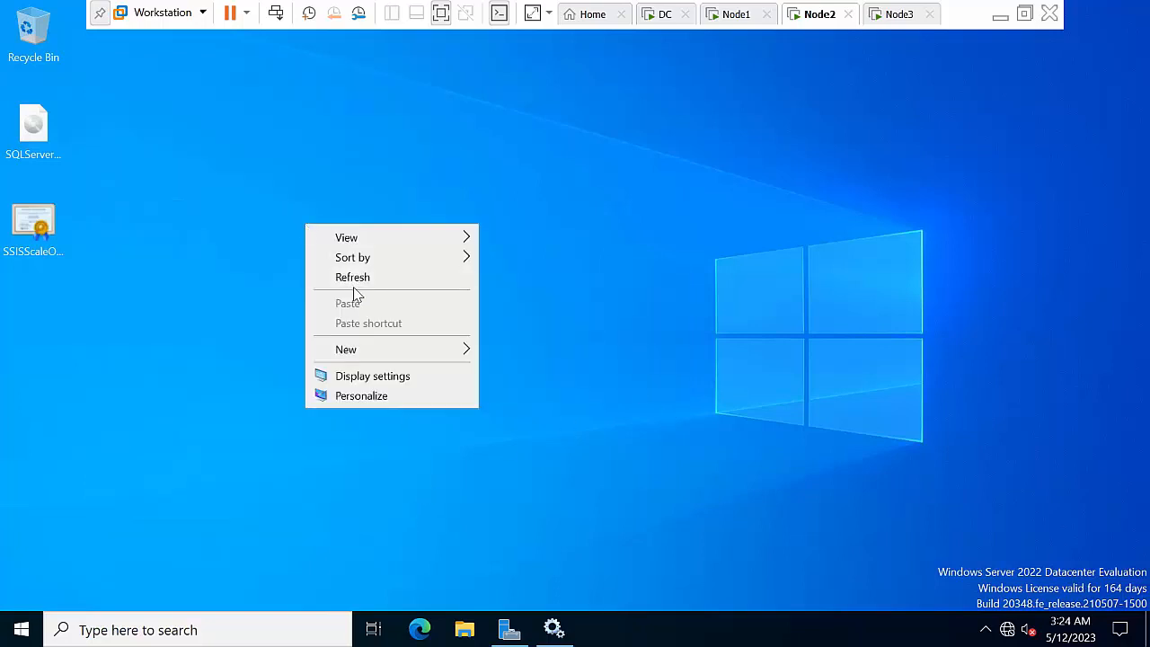
Restart the Node2 server with the restart reason Other (Planned)
{"action": "key", "text": "Escape"}
{"action": "left_click", "coordinate": [22, 629]}
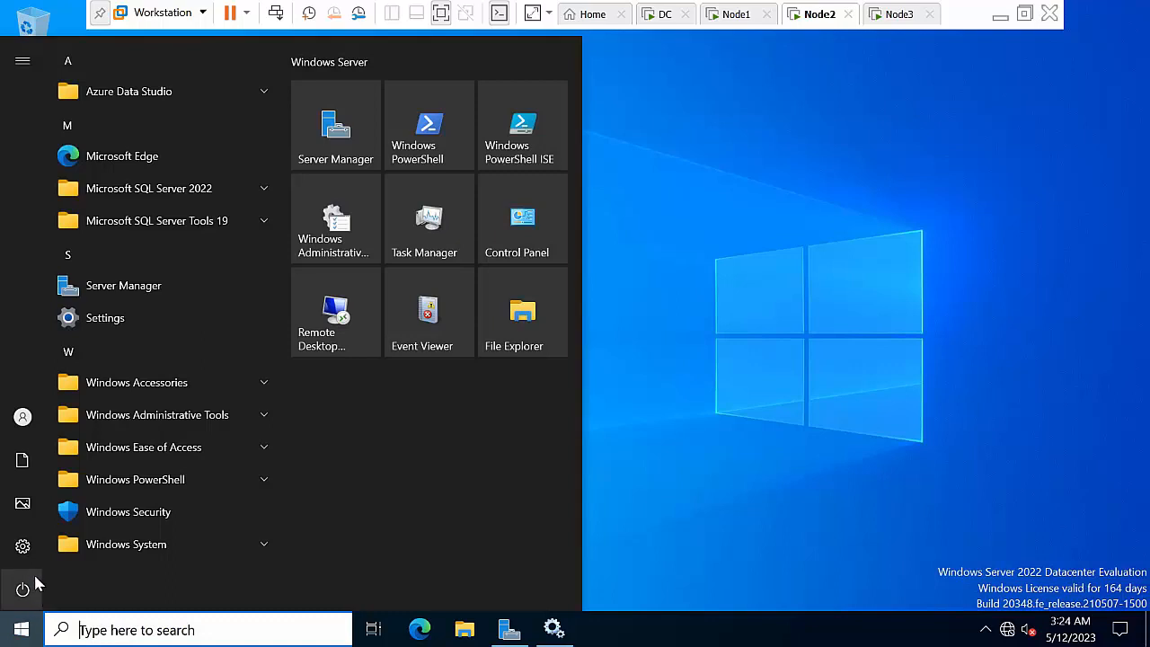
{"action": "left_click", "coordinate": [65, 591]}
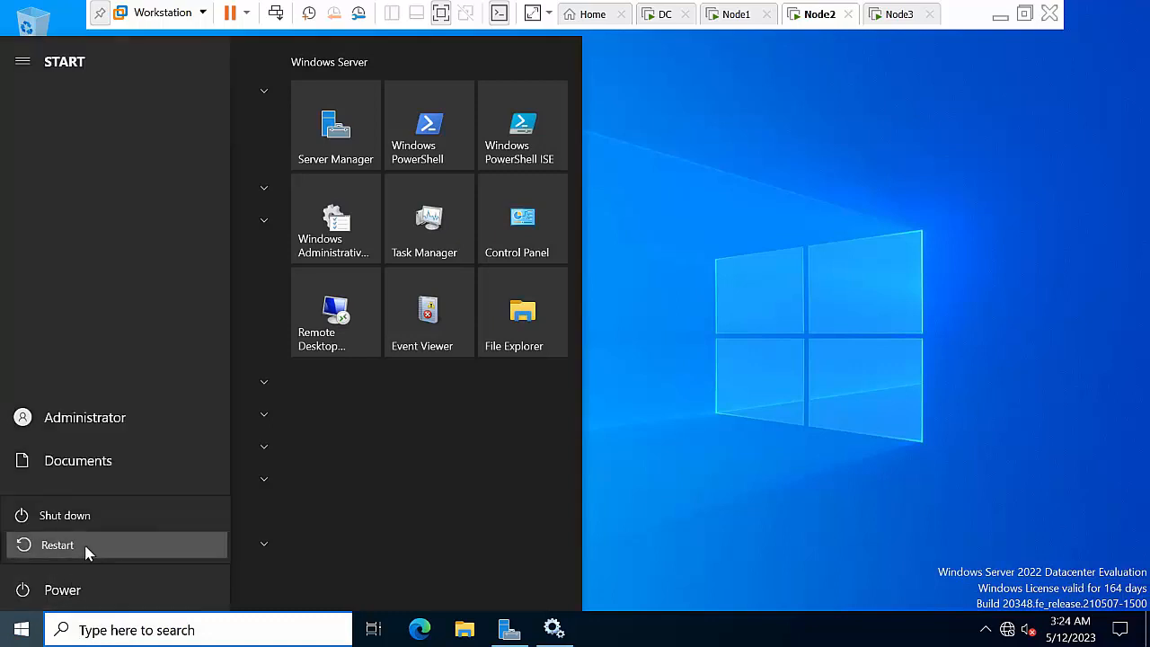
{"action": "left_click", "coordinate": [85, 544]}
{"action": "left_click", "coordinate": [113, 499]}
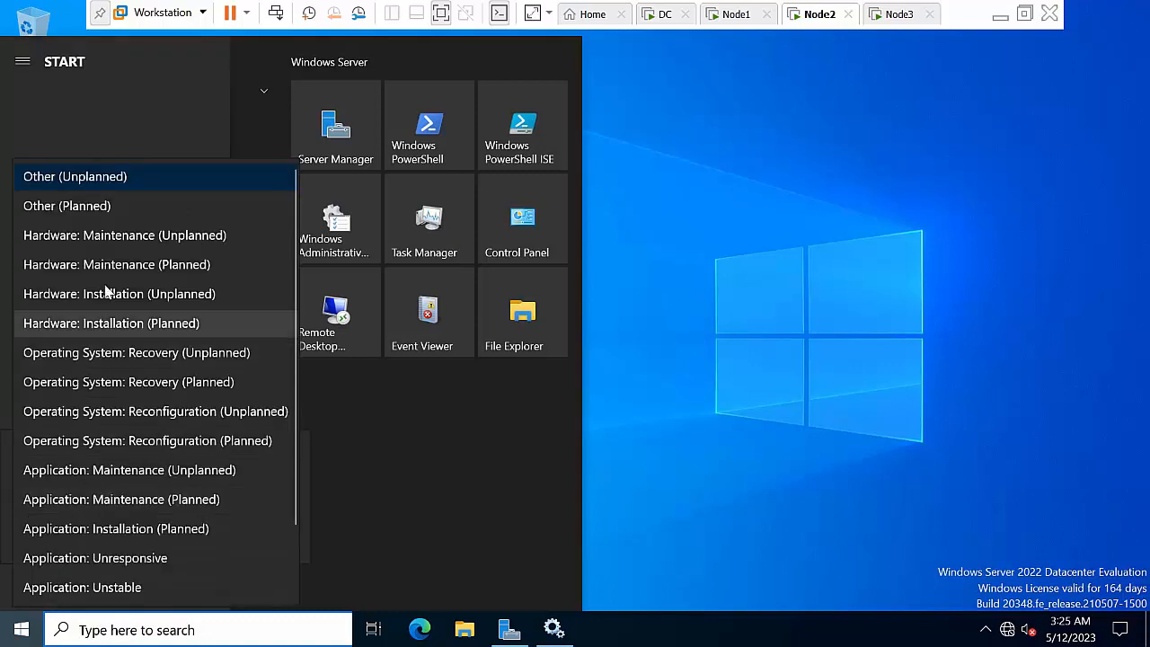
{"action": "left_click", "coordinate": [129, 206]}
{"action": "left_click", "coordinate": [265, 539]}
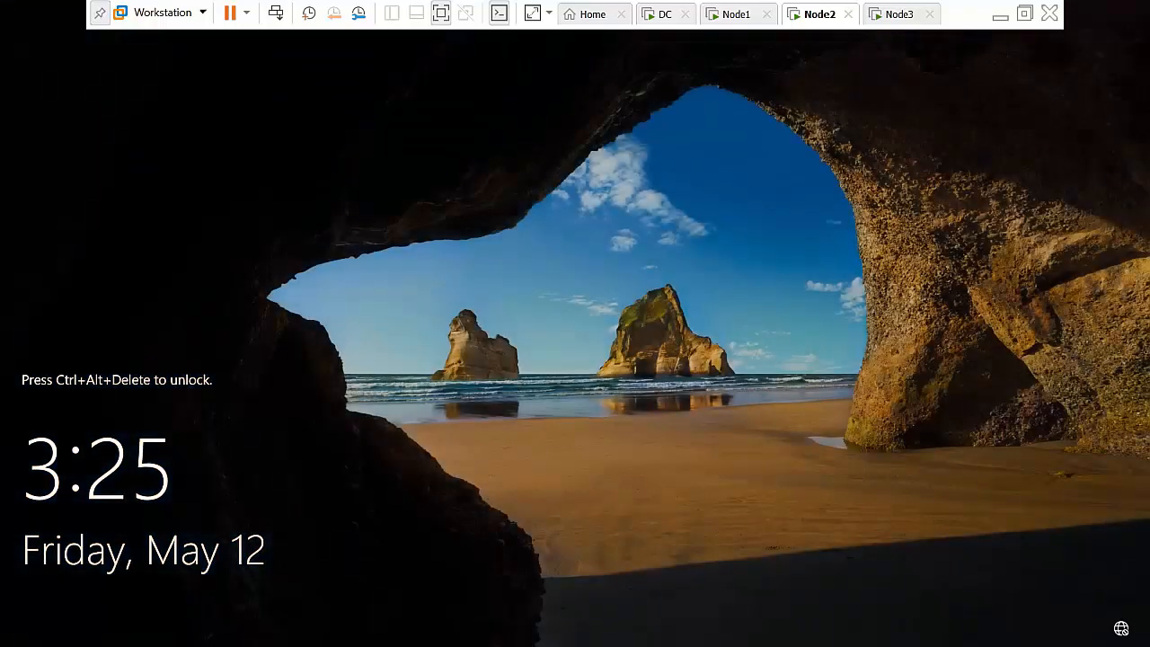
Sign back in to Node2 with the account password and refresh the desktop
{"action": "left_click", "coordinate": [277, 13]}
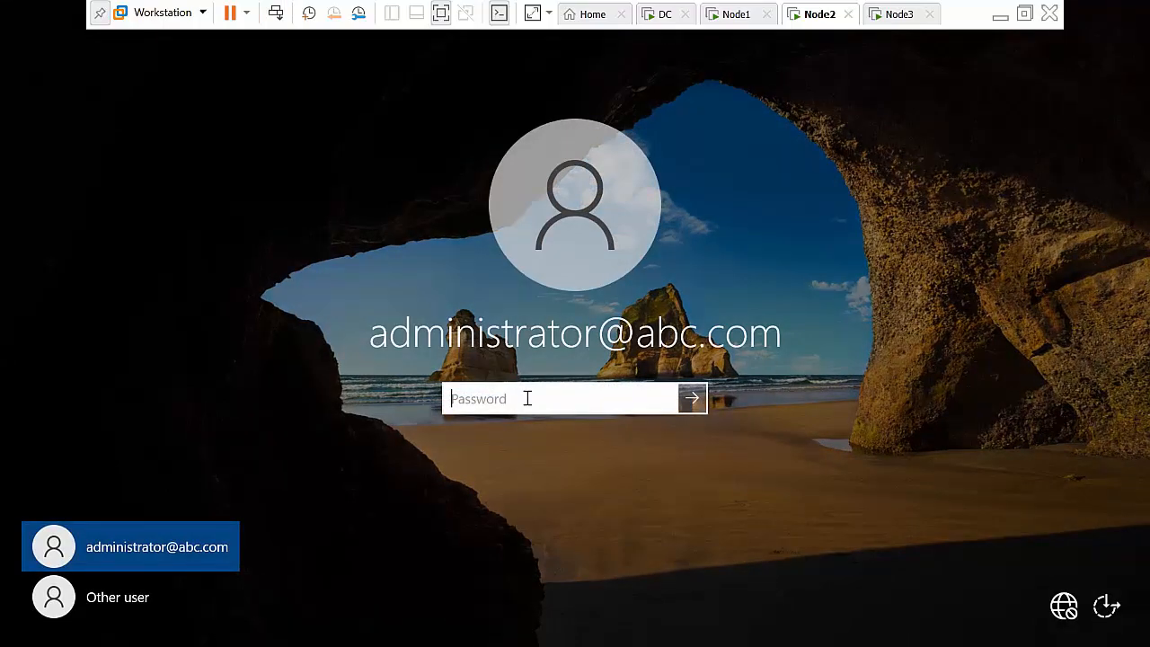
{"action": "type", "text": "****"}
{"action": "key", "text": "Return"}
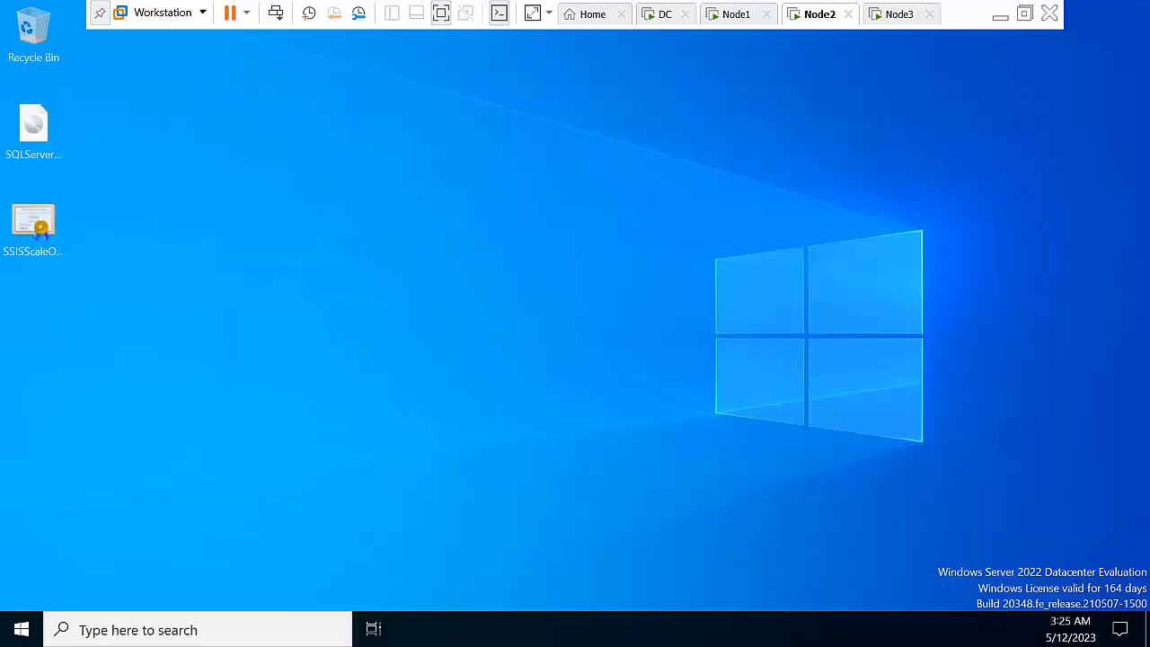
{"action": "right_click", "coordinate": [358, 187]}
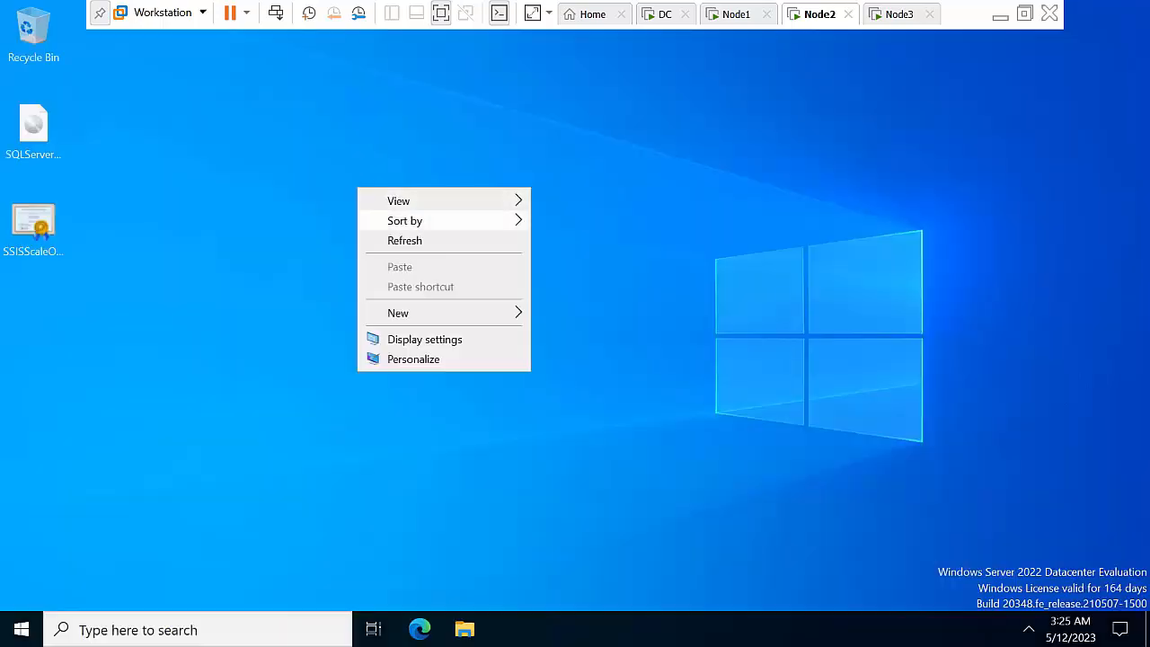
{"action": "left_click", "coordinate": [404, 239]}
{"action": "right_click", "coordinate": [402, 221]}
{"action": "left_click", "coordinate": [449, 275]}
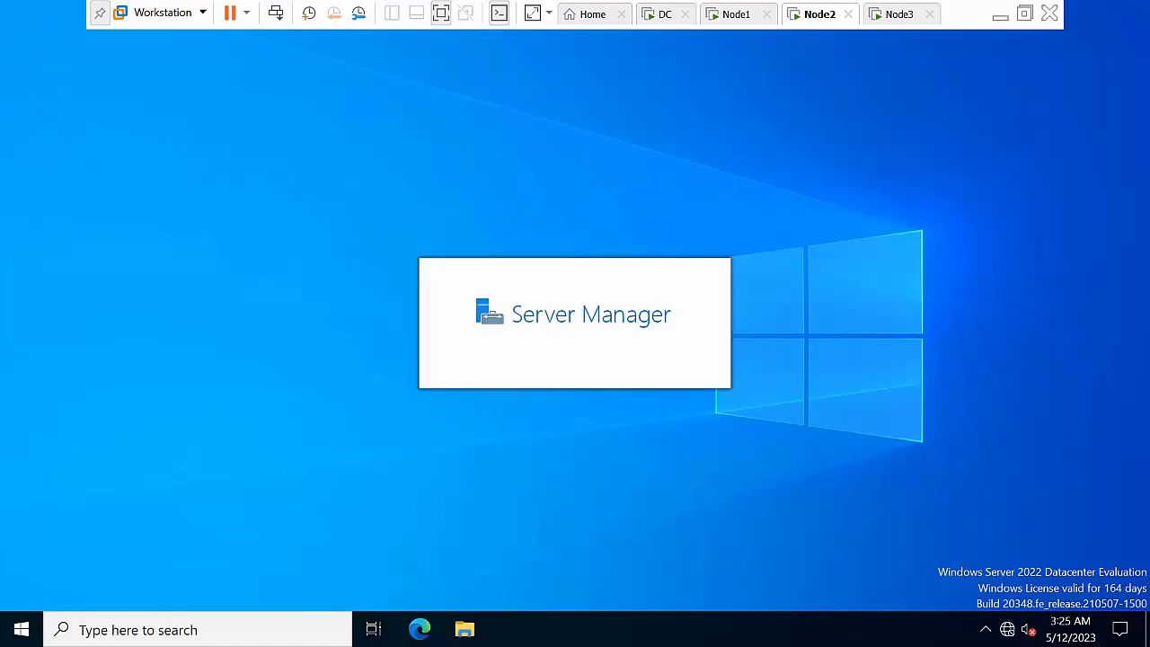
{"action": "right_click", "coordinate": [196, 168]}
{"action": "left_click", "coordinate": [240, 222]}
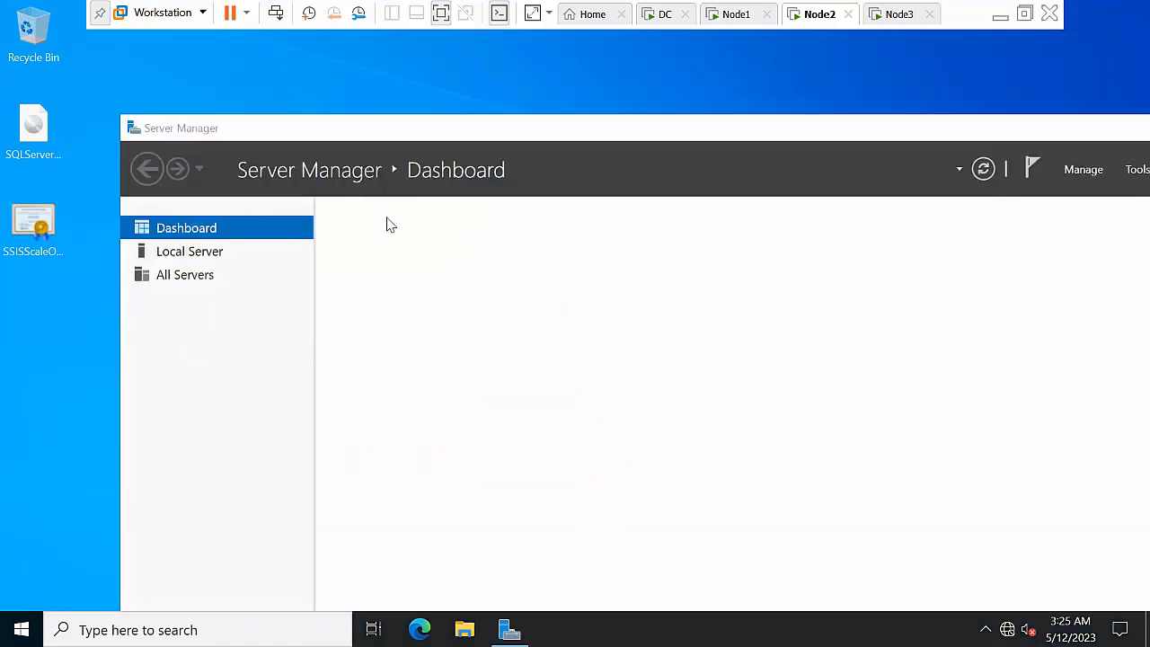
Minimize Server Manager on Node2 and switch back to the Node1 virtual machine
{"action": "left_click_drag", "start_coordinate": [921, 129], "coordinate": [800, 149]}
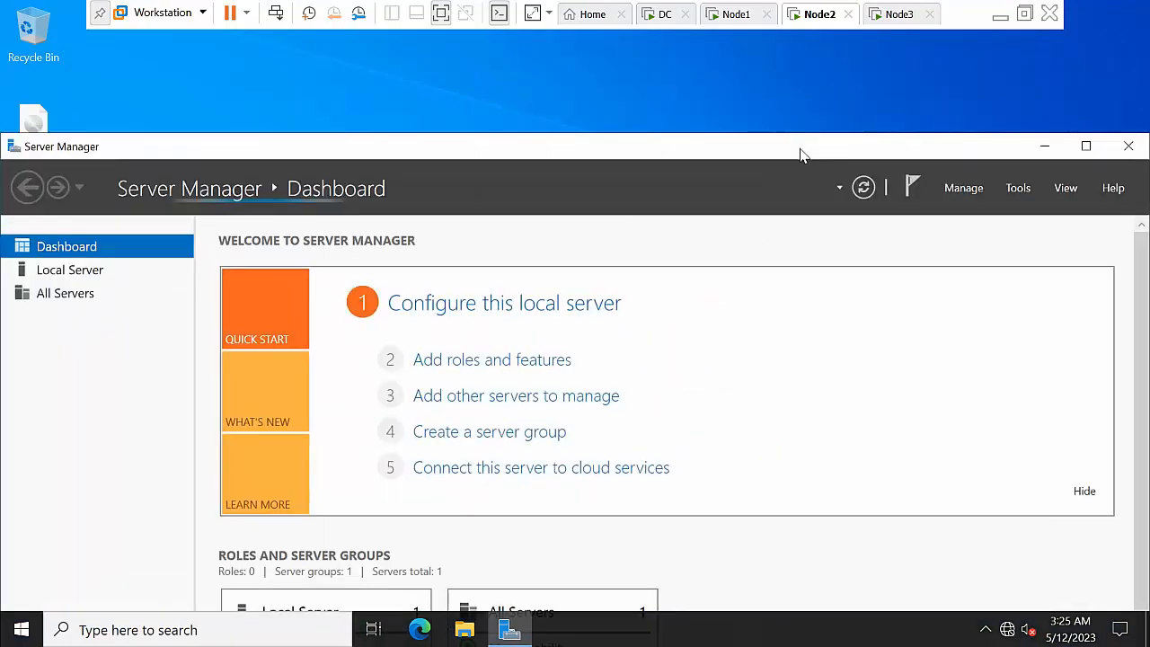
{"action": "left_click", "coordinate": [1044, 145]}
{"action": "right_click", "coordinate": [659, 143]}
{"action": "left_click", "coordinate": [700, 201]}
{"action": "right_click", "coordinate": [481, 133]}
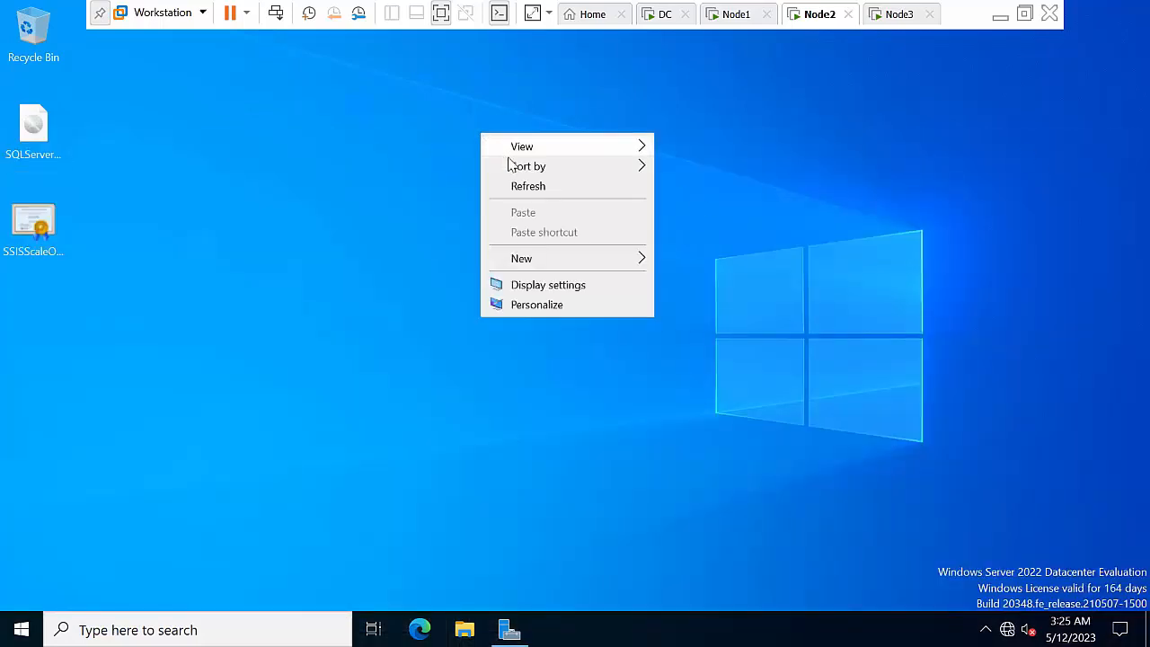
{"action": "left_click", "coordinate": [532, 188]}
{"action": "left_click", "coordinate": [735, 15]}
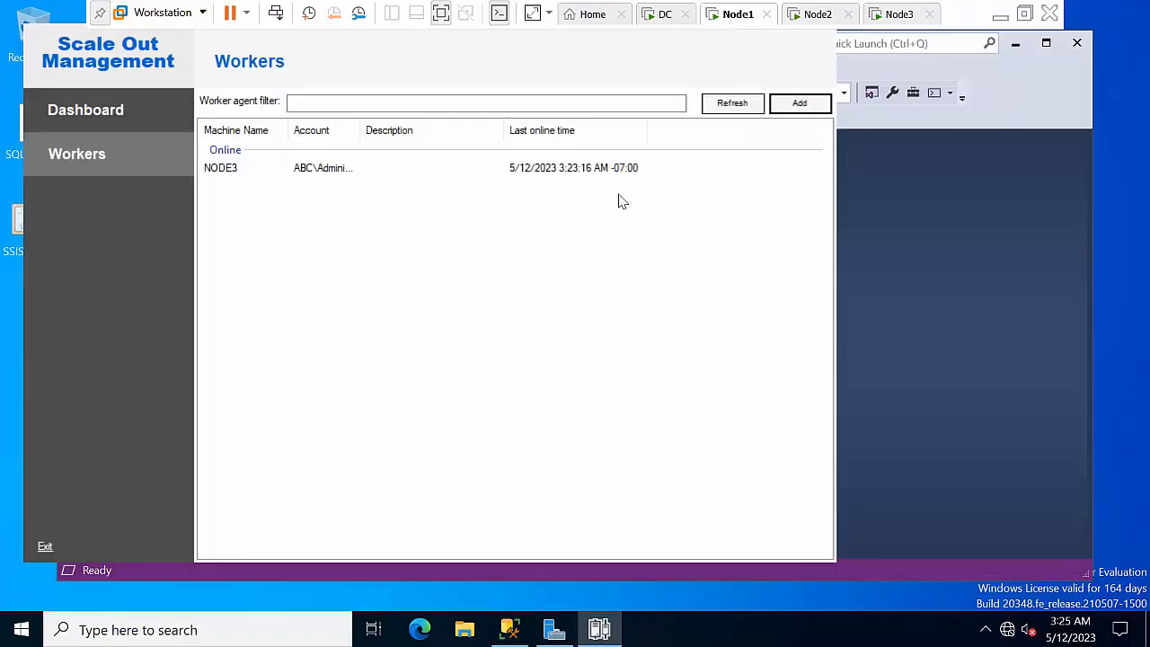
Refresh the workers, add NODE2, validate it, confirm all actions, and click OK
{"action": "left_click", "coordinate": [730, 103]}
{"action": "left_click", "coordinate": [813, 106]}
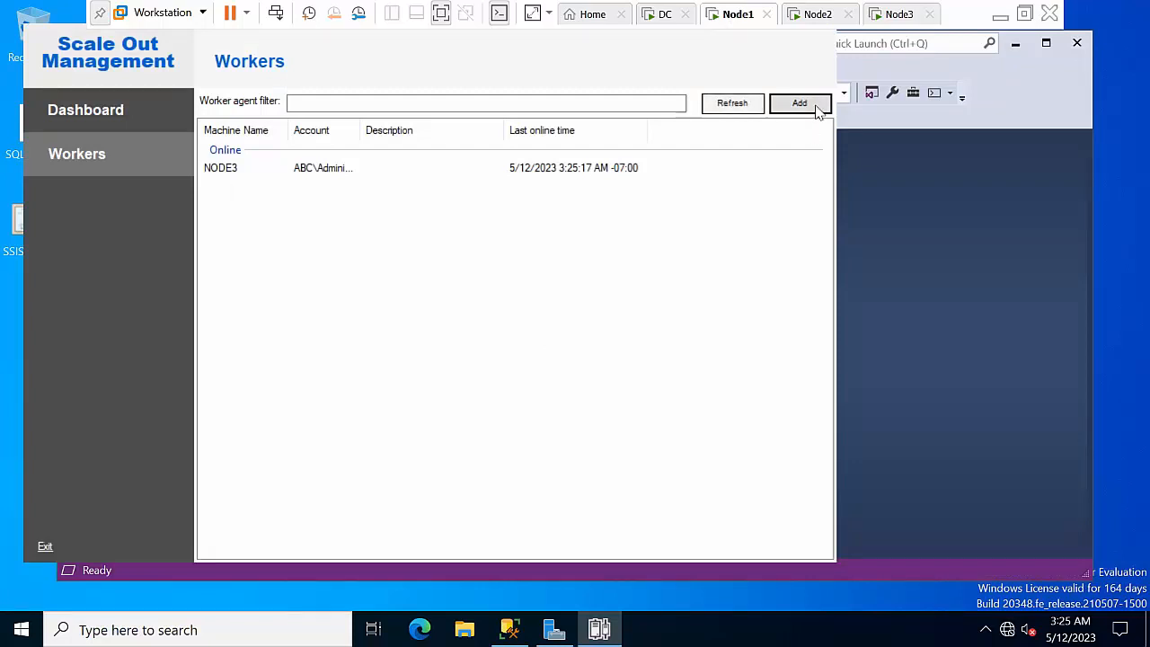
{"action": "type", "text": "NODE2"}
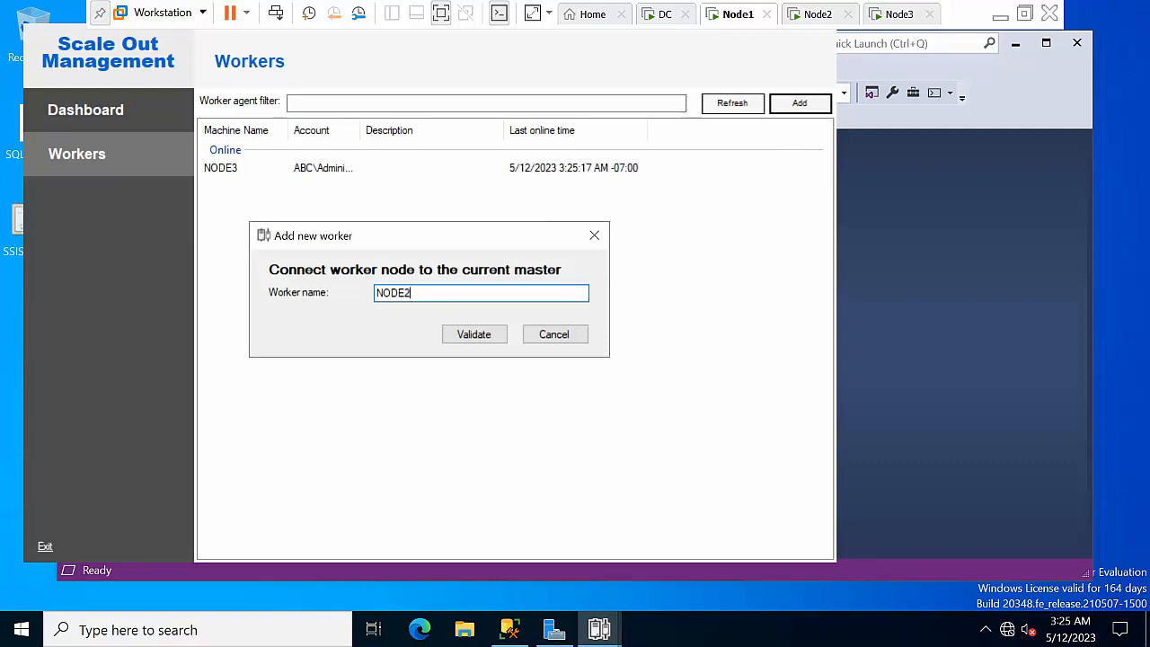
{"action": "left_click", "coordinate": [473, 334]}
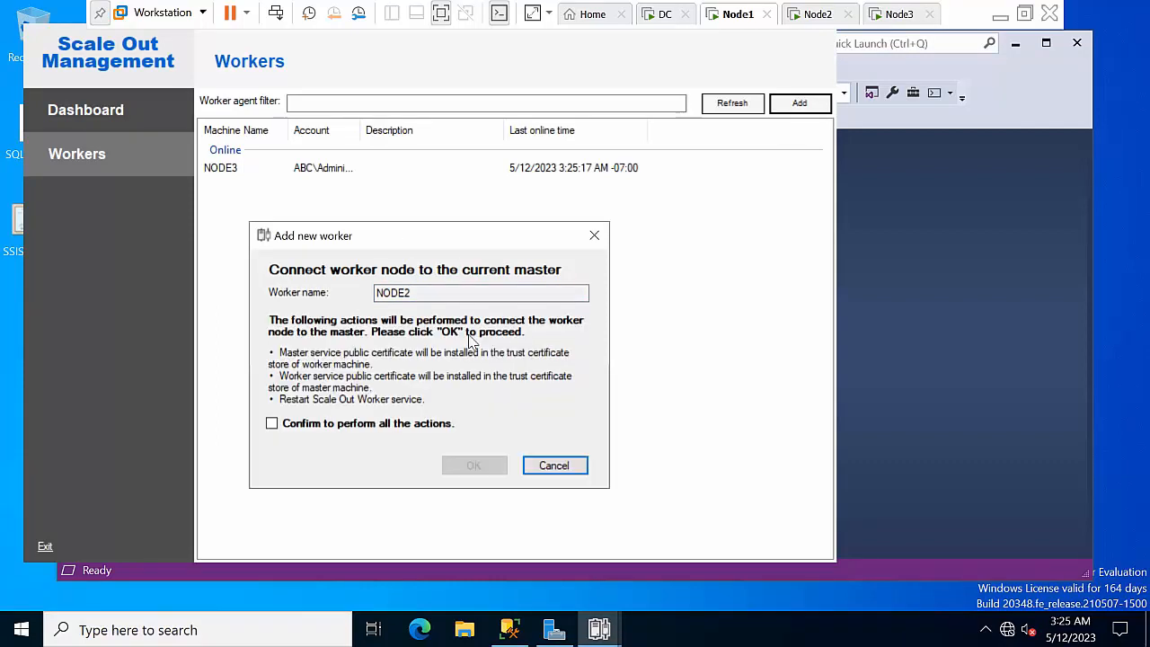
{"action": "left_click", "coordinate": [336, 423]}
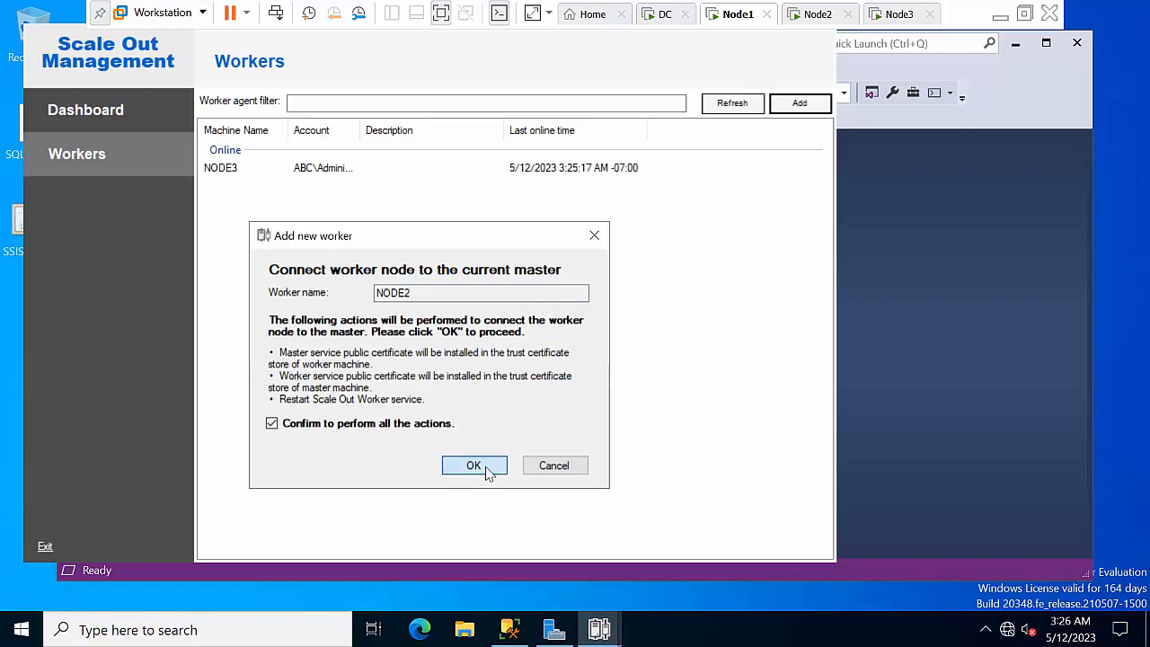
{"action": "left_click", "coordinate": [489, 473]}
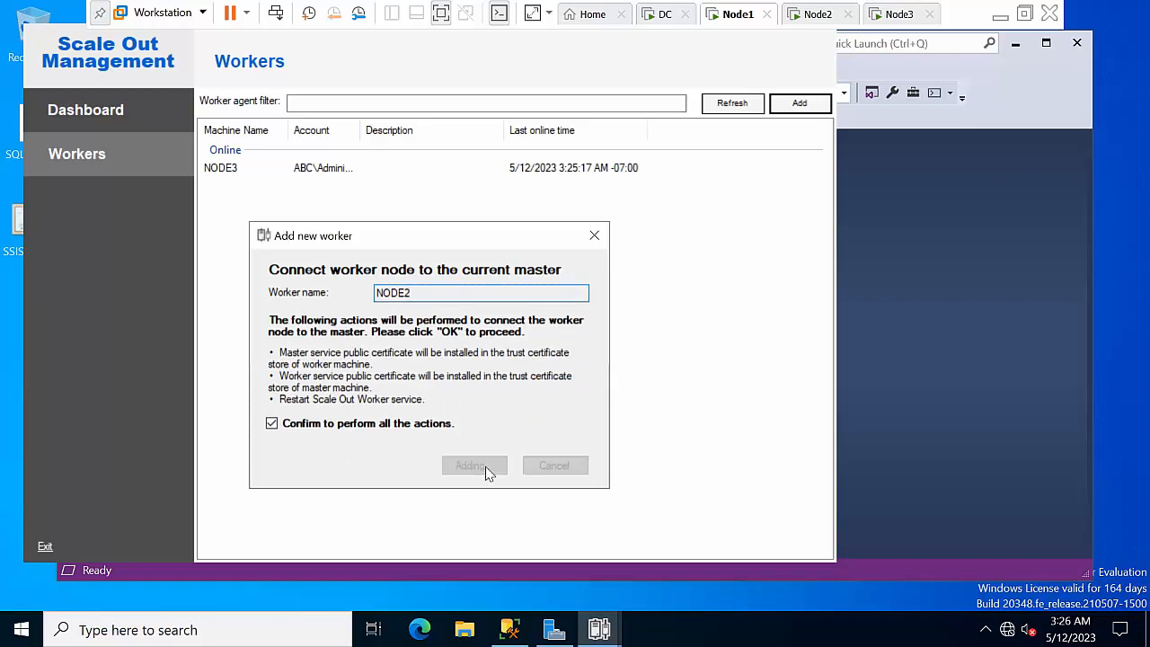
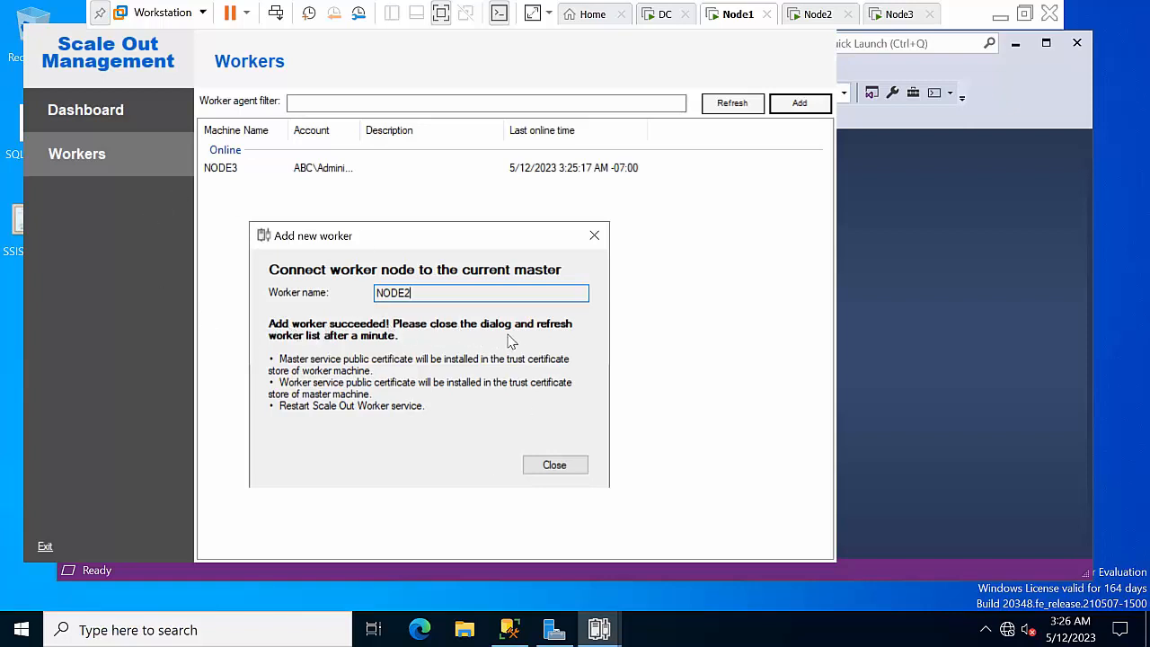
Enable the NODE2 worker, refresh the list, and confirm the Dashboard shows 2 workers online
{"action": "left_click", "coordinate": [547, 462]}
{"action": "left_click", "coordinate": [732, 104]}
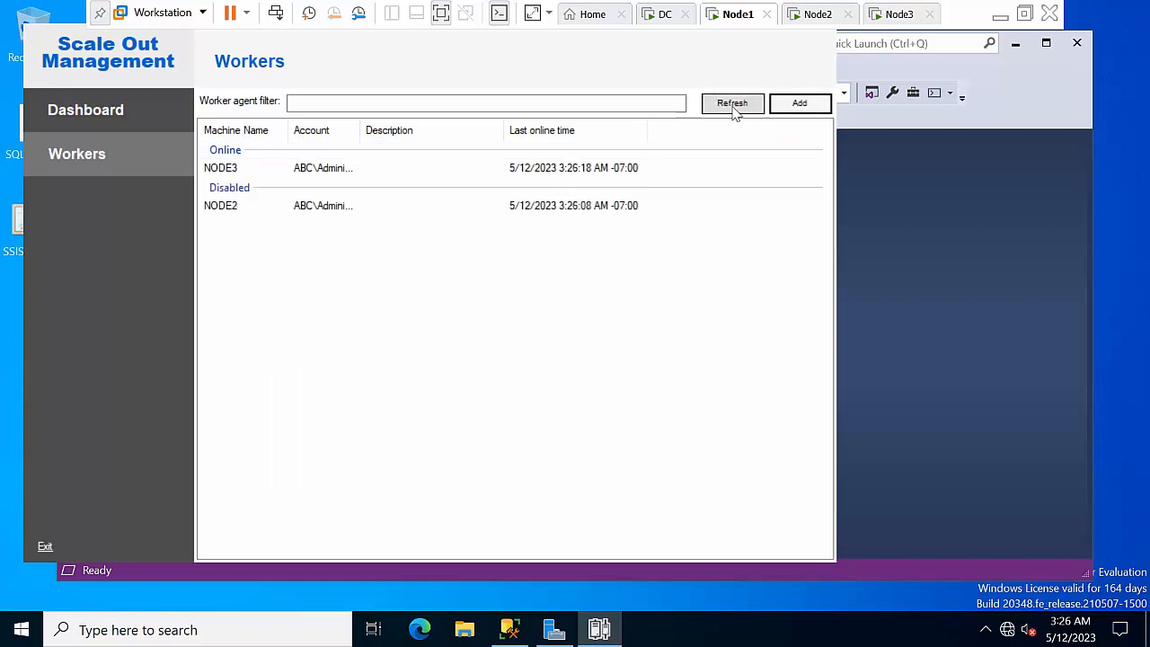
{"action": "left_click", "coordinate": [289, 210]}
{"action": "right_click", "coordinate": [243, 208]}
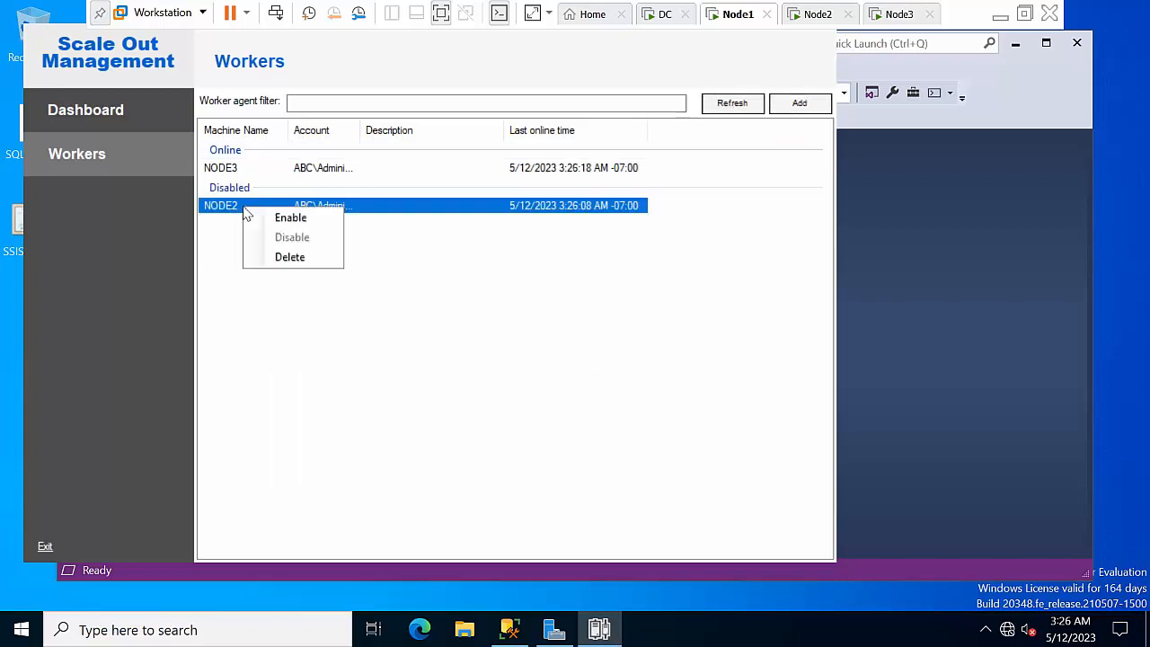
{"action": "left_click", "coordinate": [270, 226]}
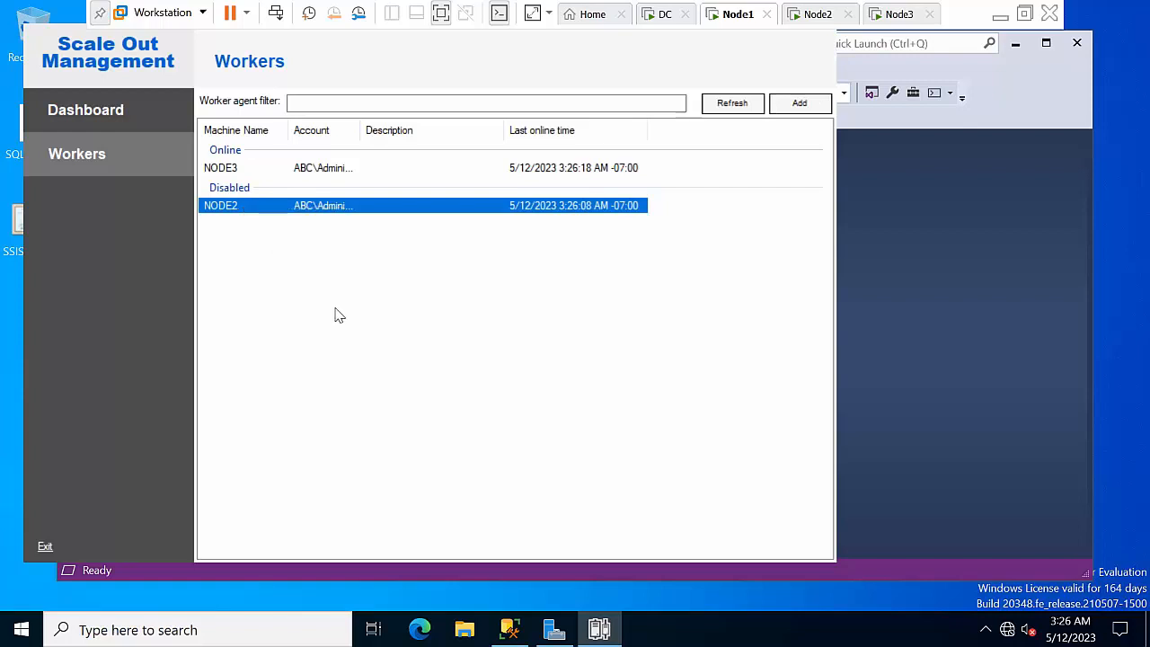
{"action": "left_click", "coordinate": [732, 103]}
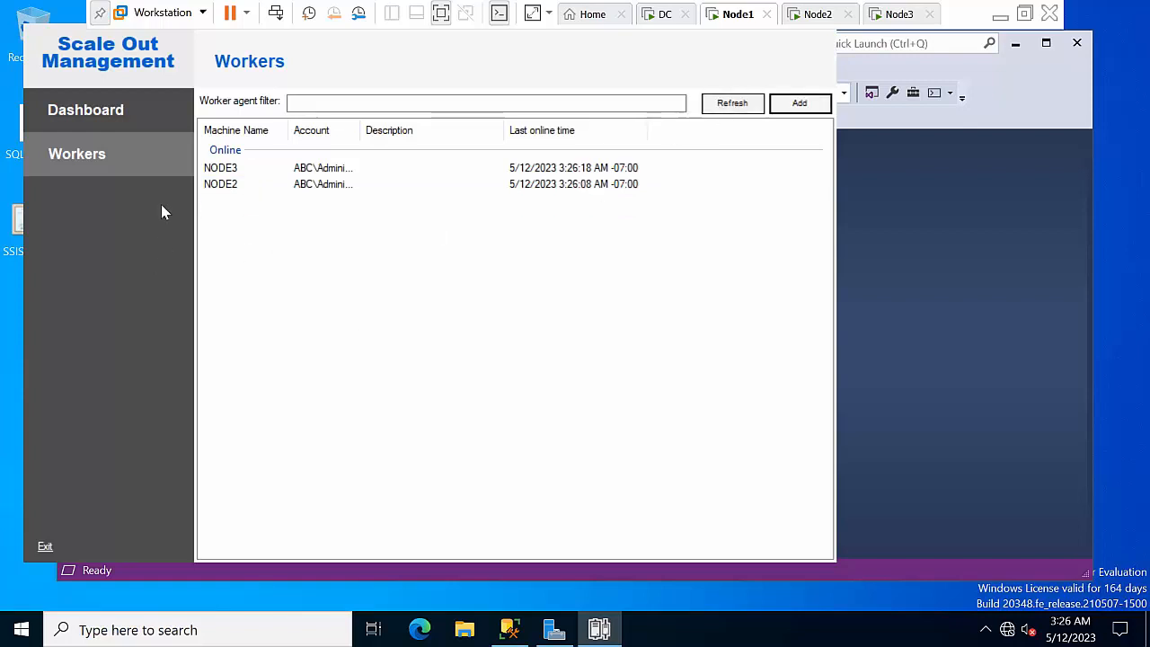
{"action": "left_click", "coordinate": [103, 112]}
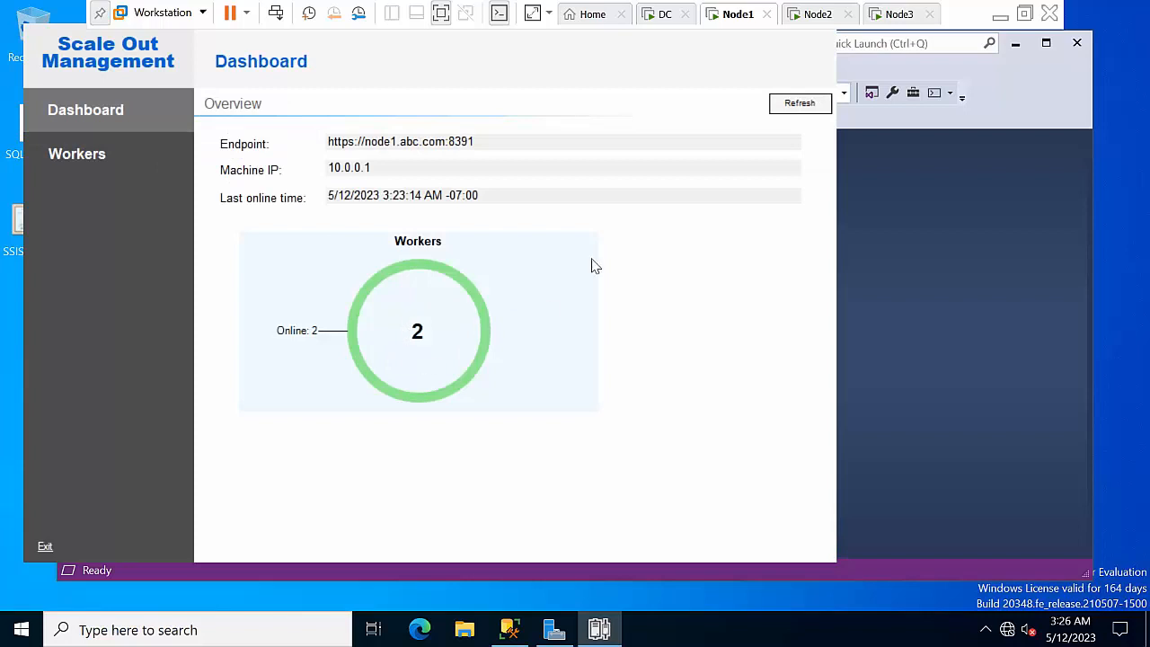
{"action": "left_click_drag", "start_coordinate": [77, 61], "coordinate": [166, 136]}
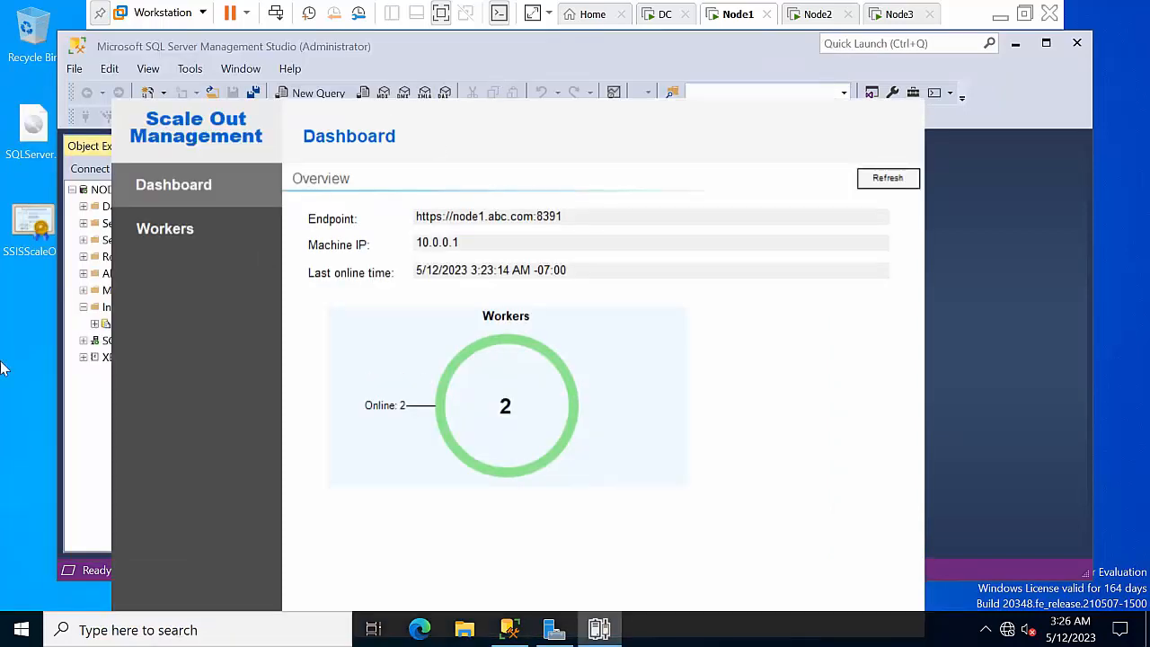
Close Scale Out Management, refresh the NODE1 server in Object Explorer, and minimize Management Studio
{"action": "right_click", "coordinate": [613, 636]}
{"action": "left_click", "coordinate": [587, 592]}
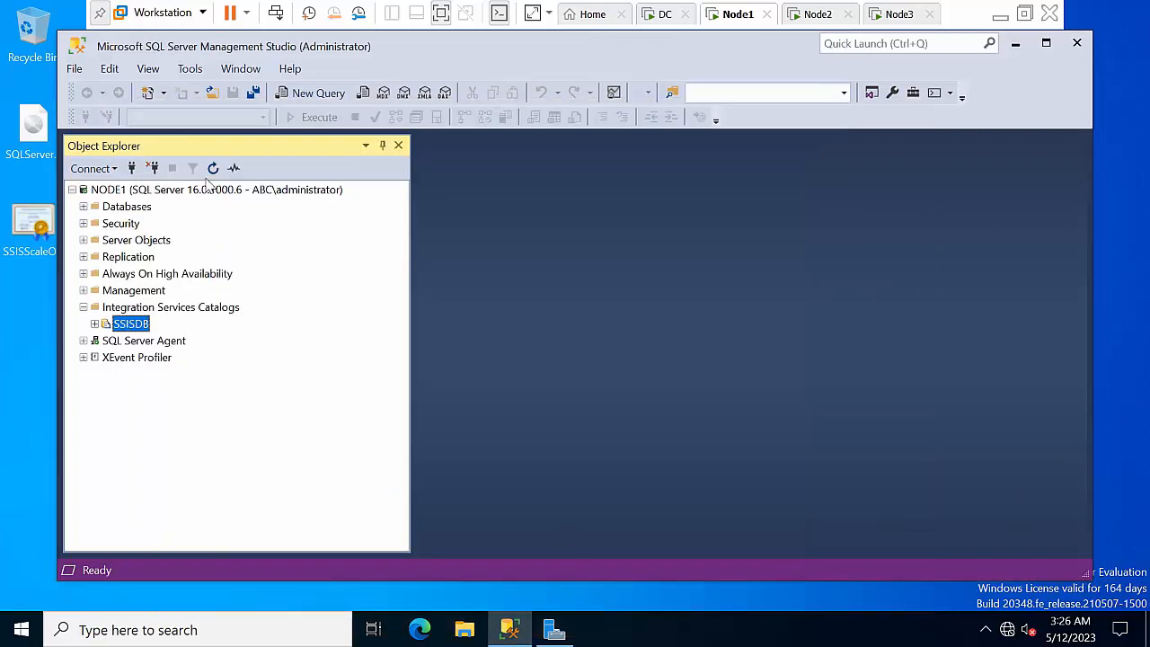
{"action": "left_click", "coordinate": [208, 192]}
{"action": "left_click", "coordinate": [213, 169]}
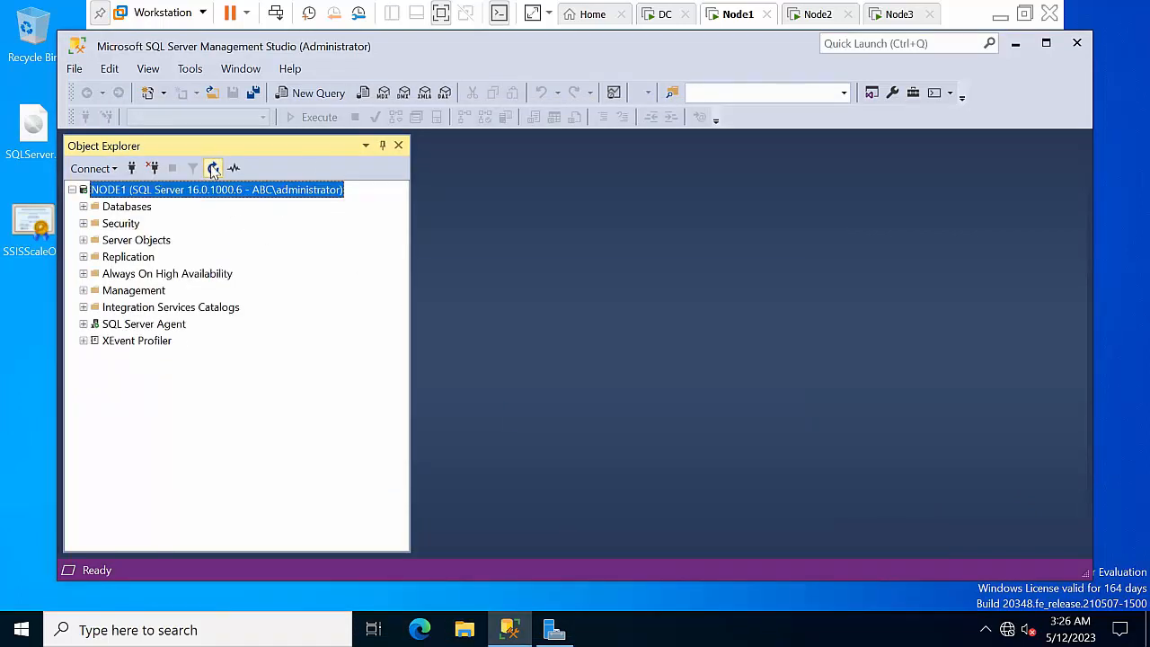
{"action": "left_click", "coordinate": [1014, 44]}
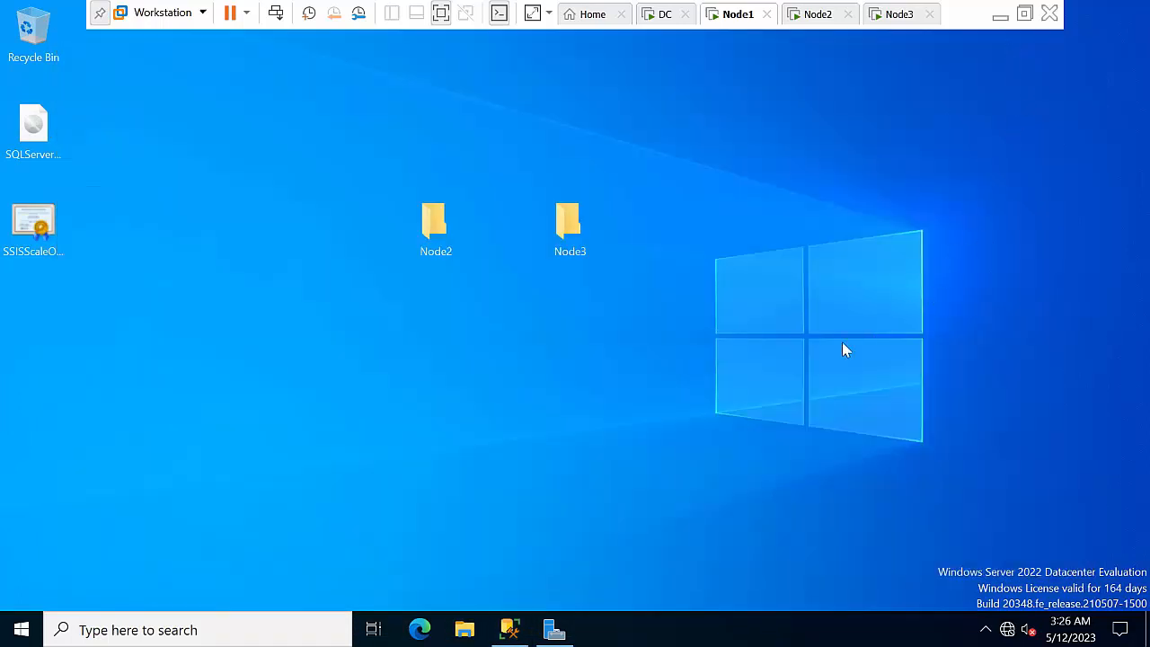
Refresh the server desktop, then minimize the host's Word document and refresh the host desktop
{"action": "right_click", "coordinate": [694, 243]}
{"action": "left_click", "coordinate": [742, 298]}
{"action": "left_click", "coordinate": [1000, 16]}
{"action": "left_click", "coordinate": [1045, 15]}
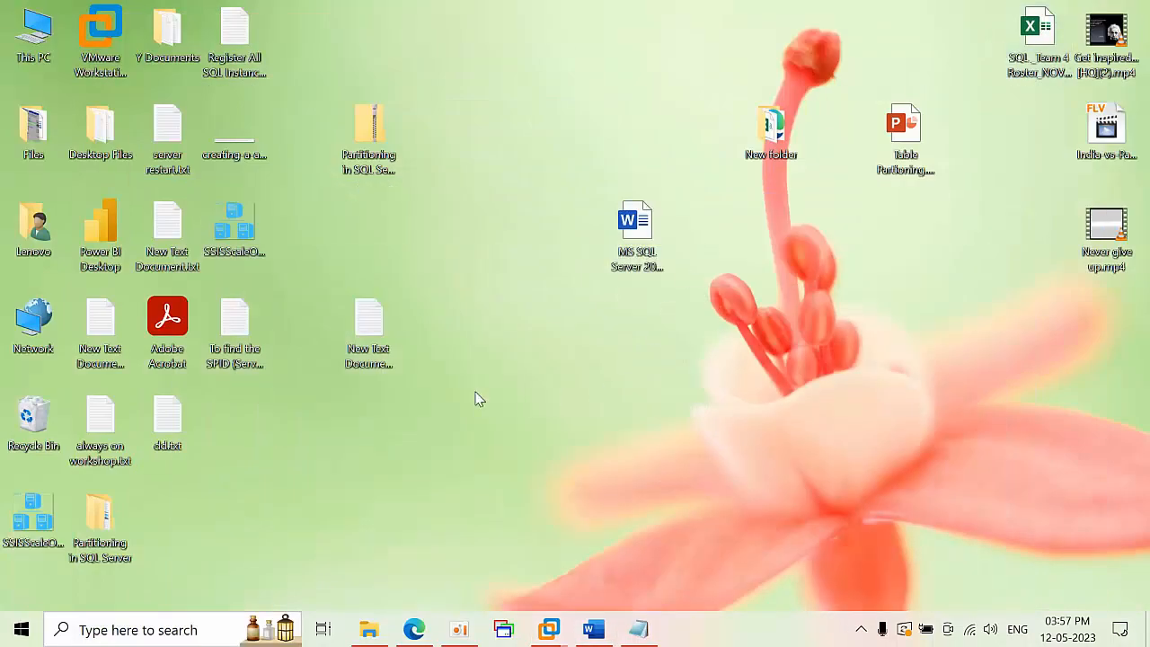
{"action": "right_click", "coordinate": [501, 313]}
{"action": "left_click", "coordinate": [534, 364]}
{"action": "right_click", "coordinate": [475, 315]}
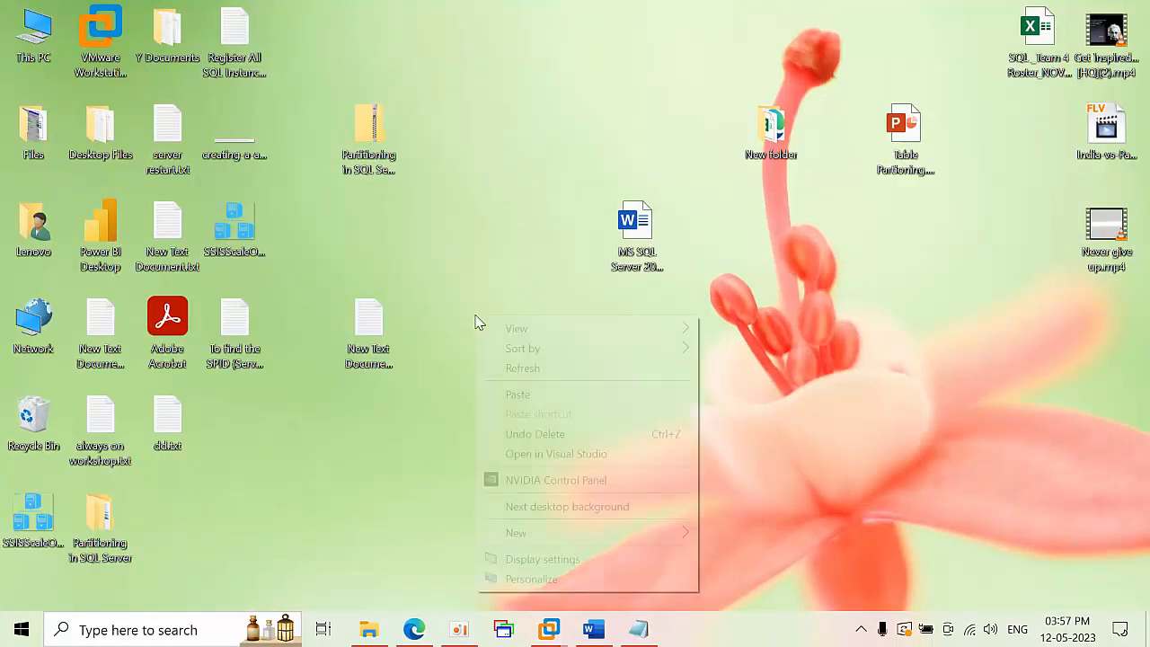
{"action": "left_click", "coordinate": [521, 368]}
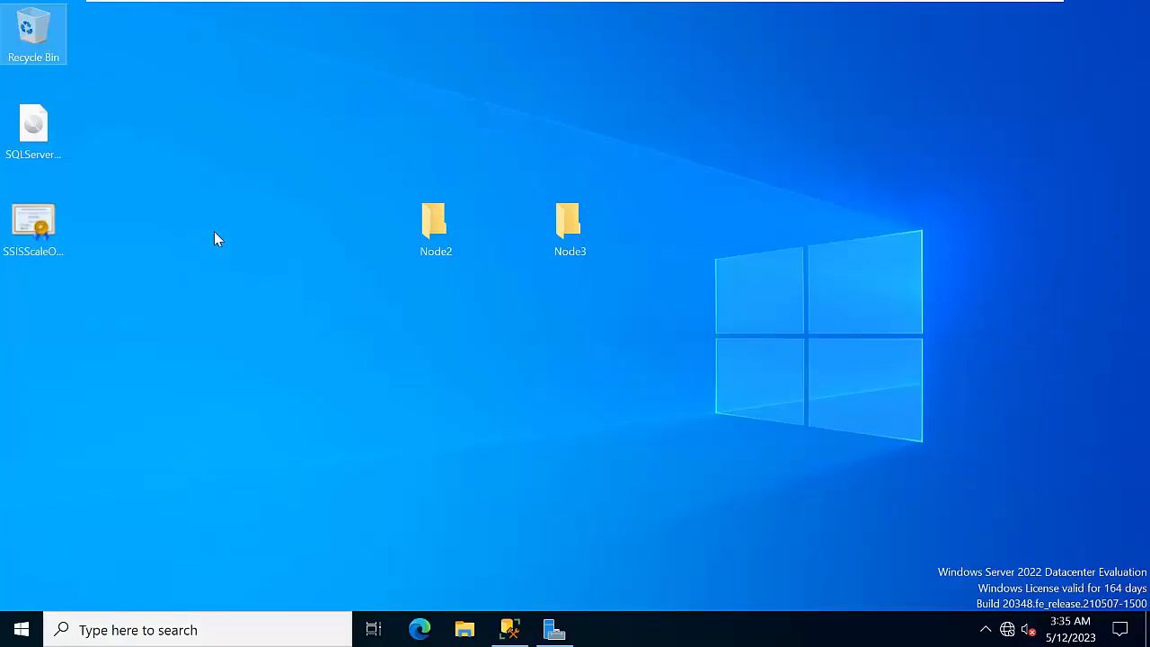
Paste the Integration Services Project14 folder onto the server desktop and return to Management Studio
{"action": "right_click", "coordinate": [216, 238]}
{"action": "left_click", "coordinate": [249, 312]}
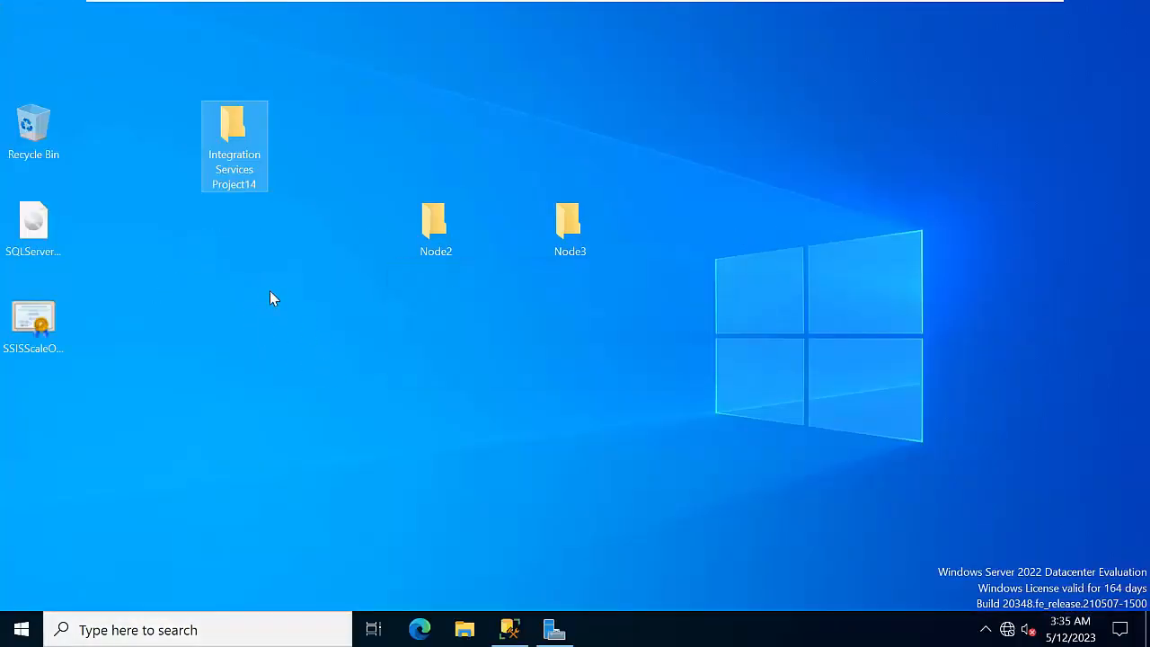
{"action": "right_click", "coordinate": [269, 291]}
{"action": "left_click", "coordinate": [314, 343]}
{"action": "left_click", "coordinate": [512, 627]}
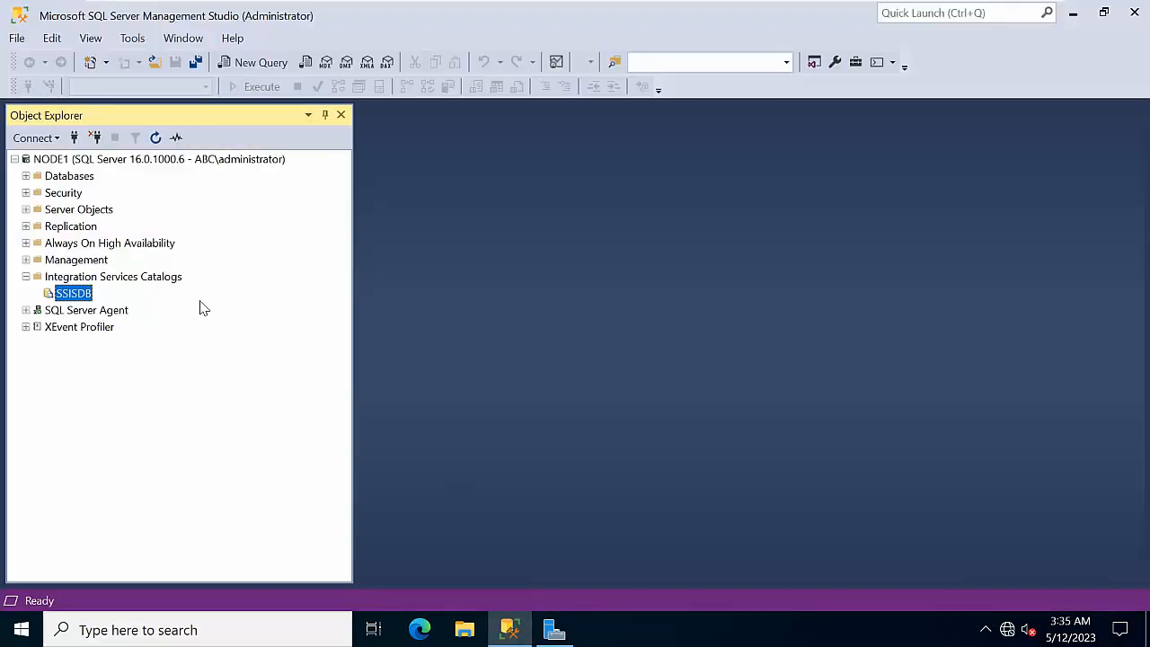
Create a new SSISDB catalog folder named 'Project'
{"action": "right_click", "coordinate": [70, 294]}
{"action": "left_click", "coordinate": [118, 325]}
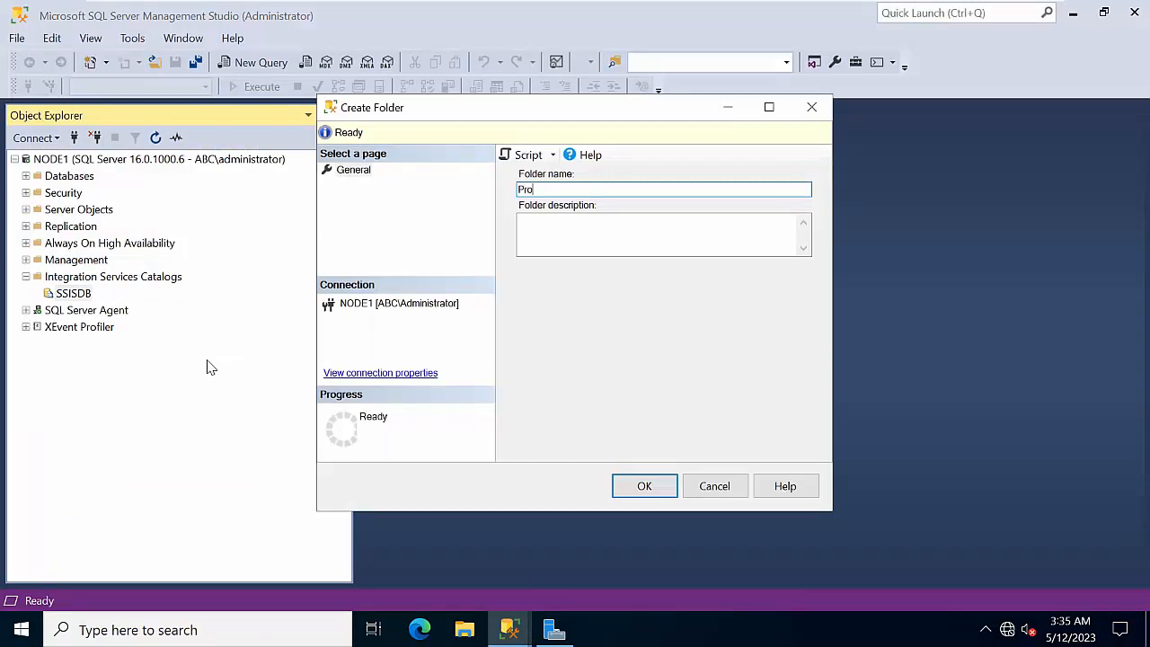
{"action": "type", "text": "Project"}
{"action": "key", "text": "Return"}
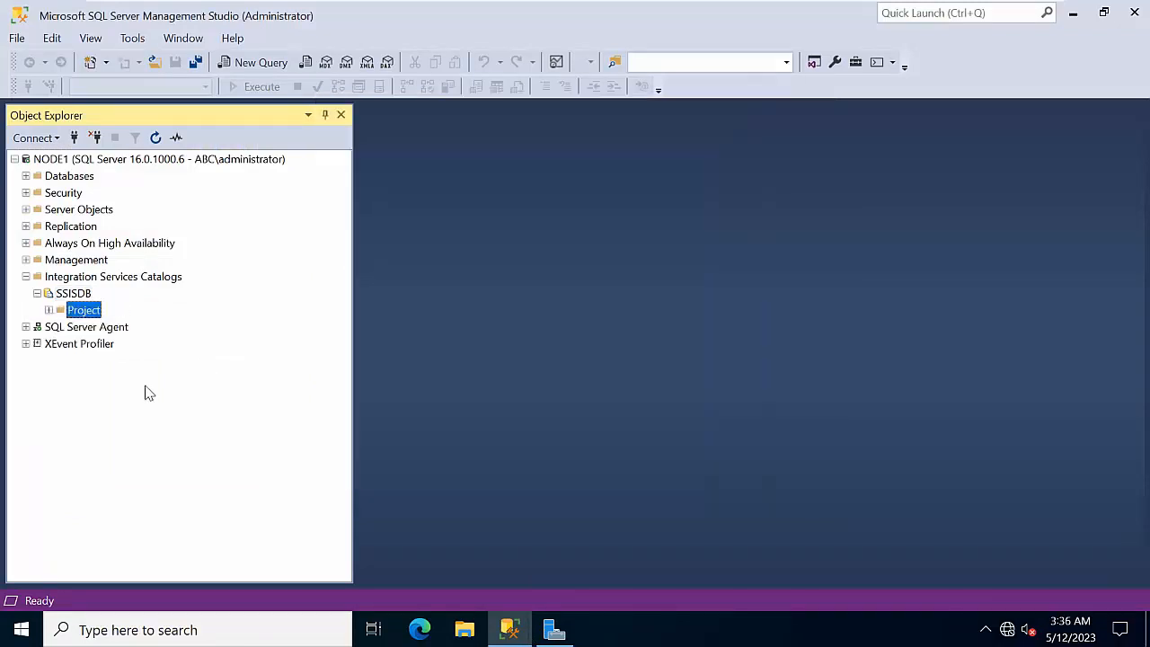
Expand the Project folder and launch Deploy Project on its Projects folder
{"action": "right_click", "coordinate": [85, 315]}
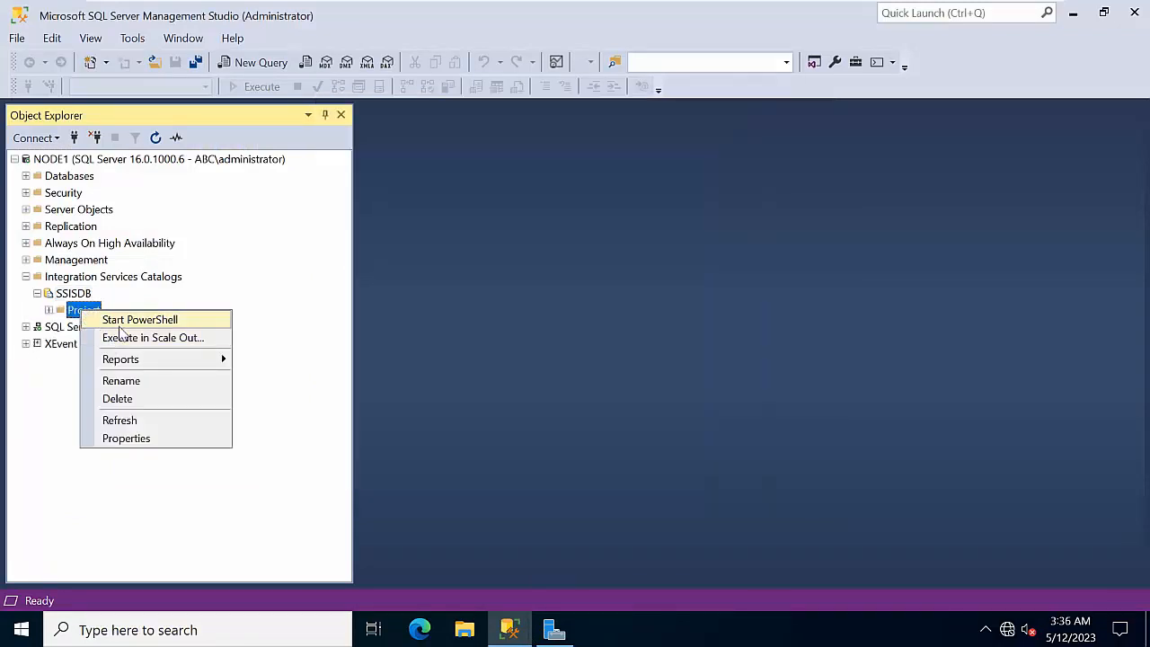
{"action": "left_click", "coordinate": [48, 310]}
{"action": "left_click", "coordinate": [96, 329]}
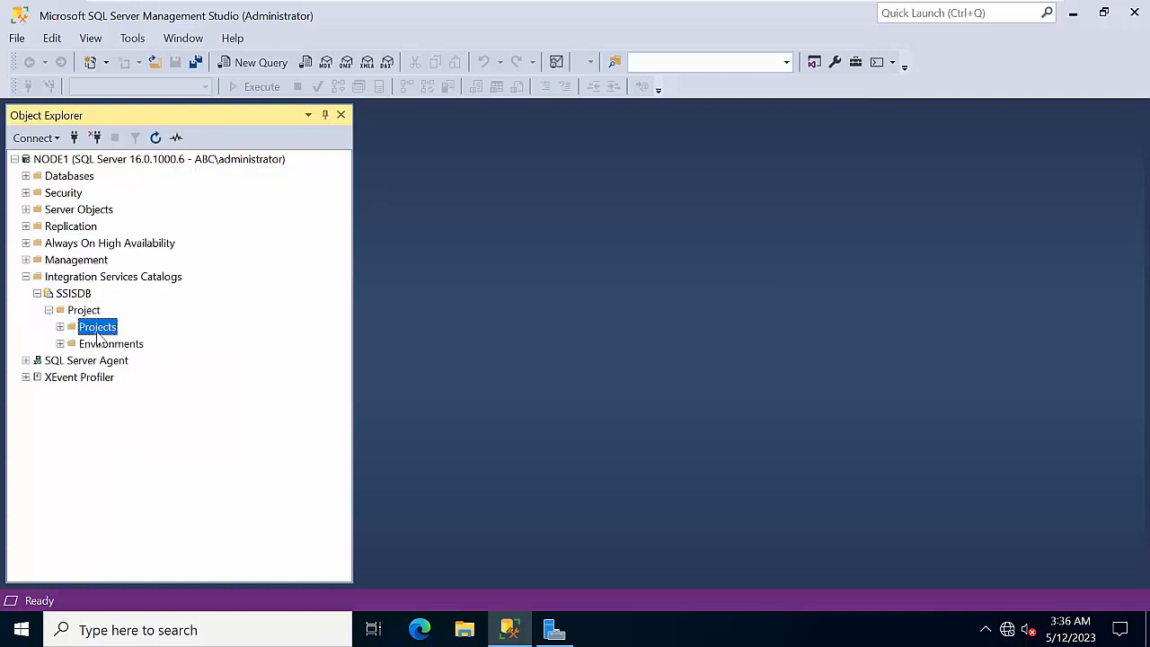
{"action": "right_click", "coordinate": [99, 331]}
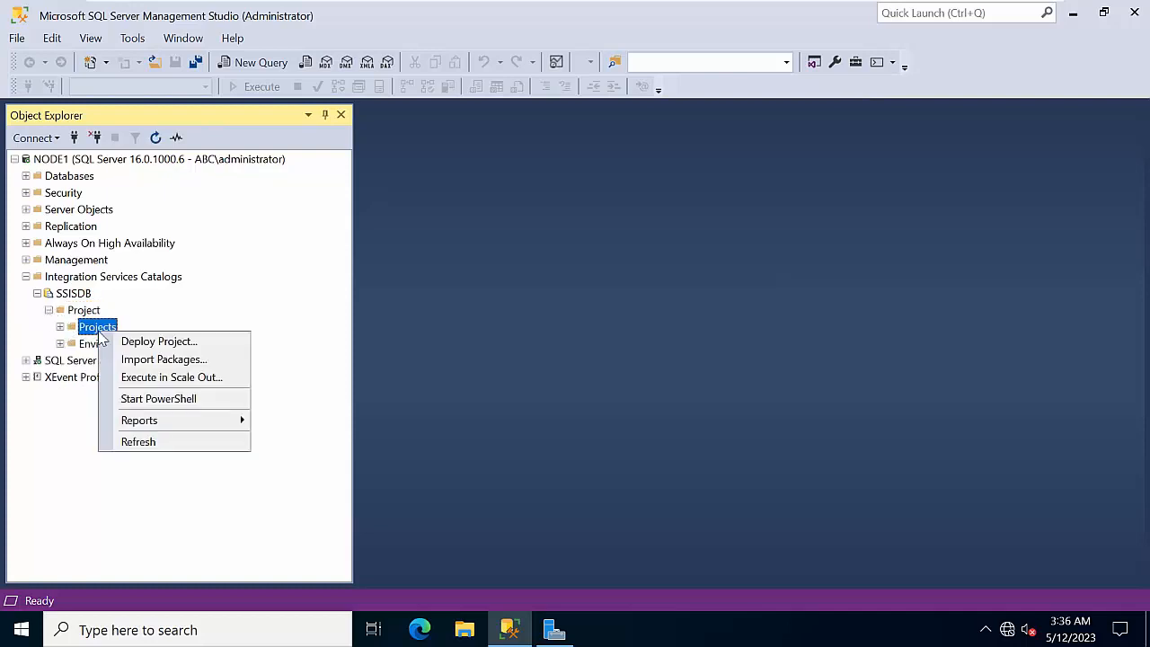
{"action": "left_click", "coordinate": [193, 342]}
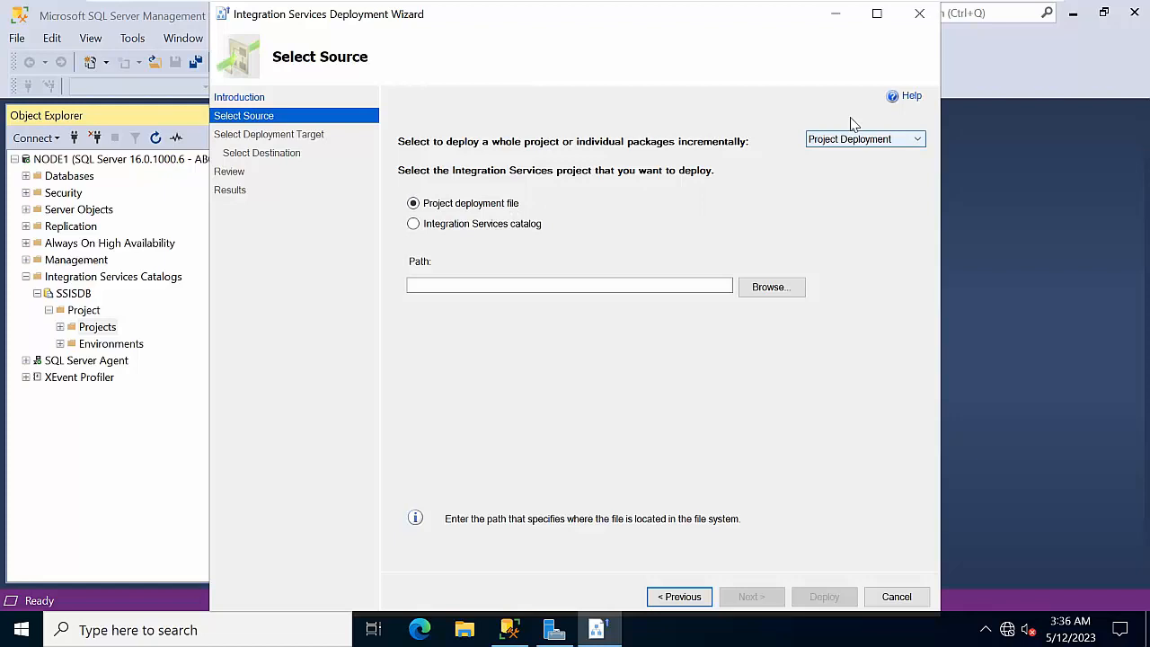
Select the project's .ispac file from Desktop\Integration Services Project14\...\bin\Development
{"action": "left_click", "coordinate": [877, 12]}
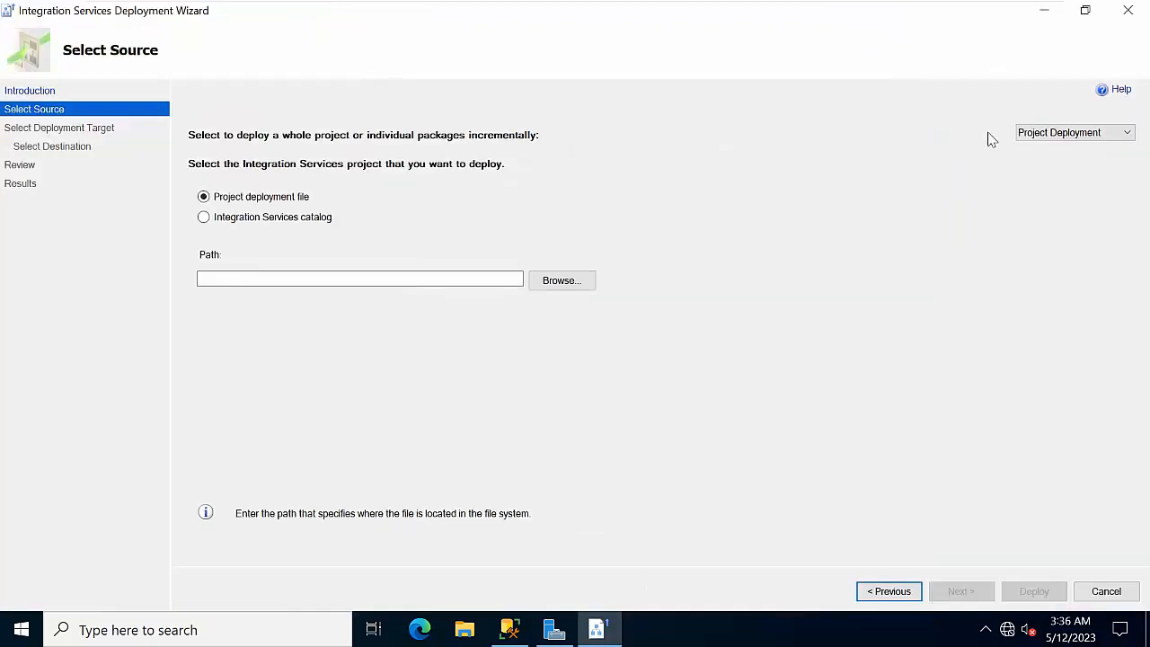
{"action": "left_click", "coordinate": [566, 286]}
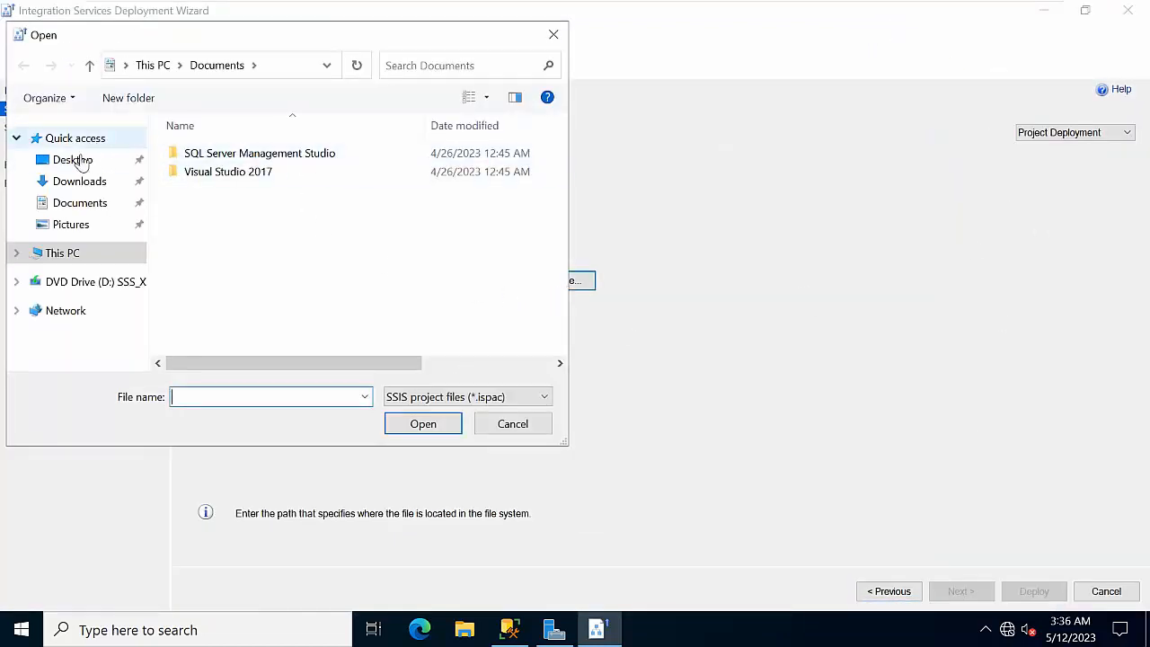
{"action": "left_click", "coordinate": [75, 159]}
{"action": "double_click", "coordinate": [289, 155]}
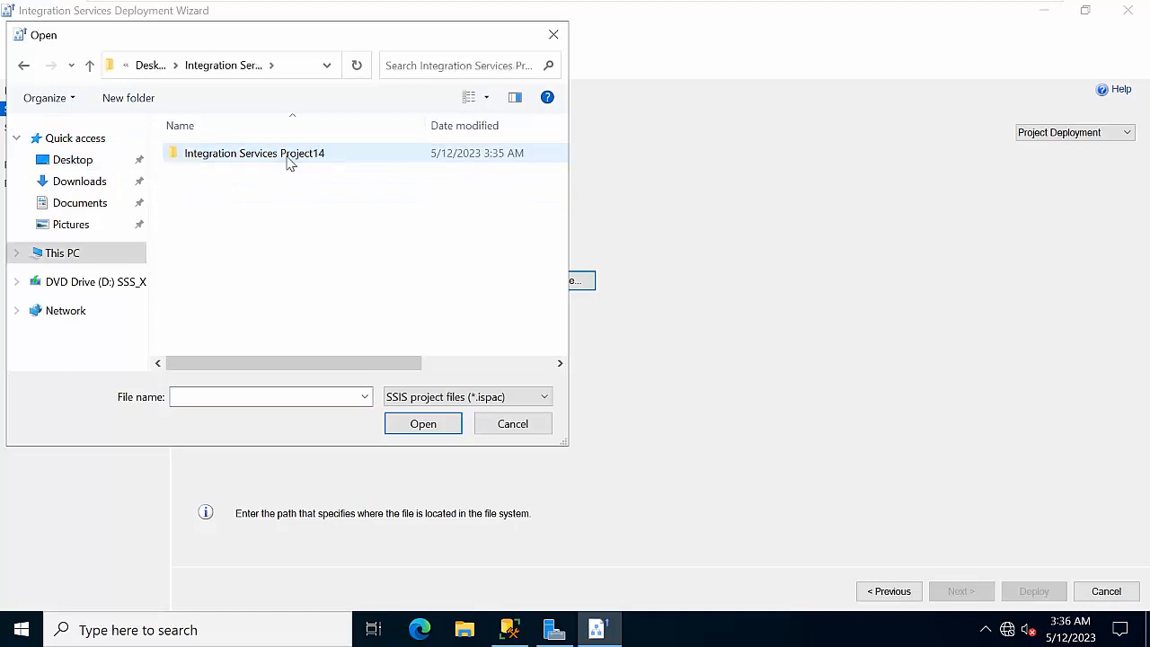
{"action": "double_click", "coordinate": [289, 154]}
{"action": "double_click", "coordinate": [289, 155]}
{"action": "double_click", "coordinate": [289, 155]}
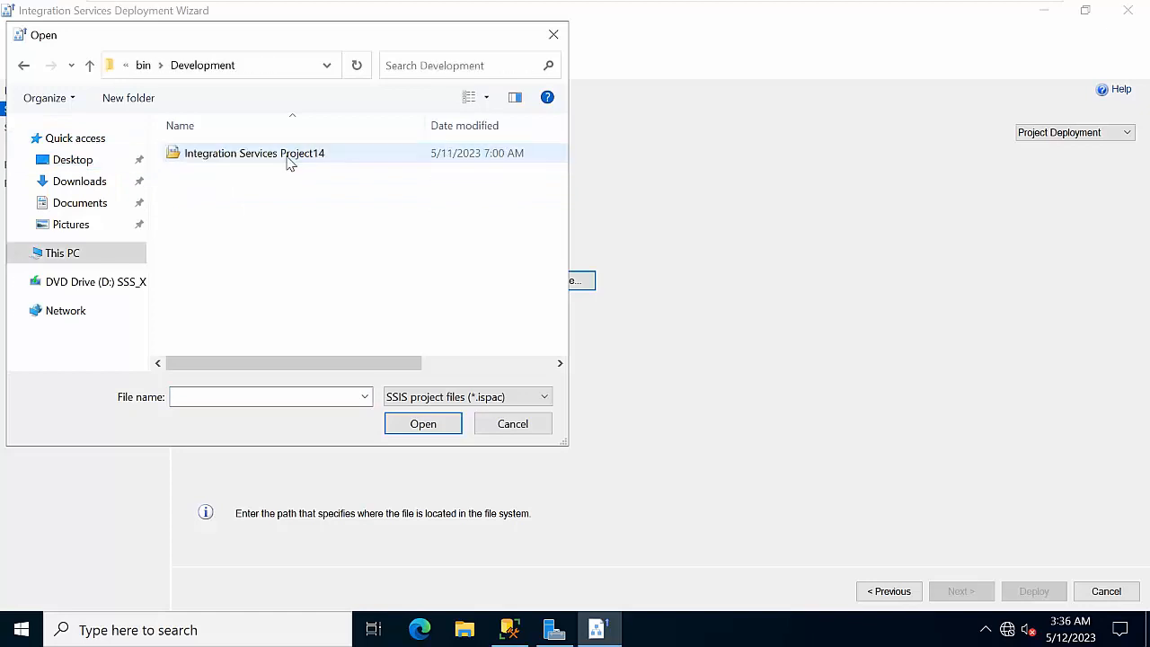
{"action": "left_click", "coordinate": [290, 155]}
{"action": "left_click", "coordinate": [422, 424]}
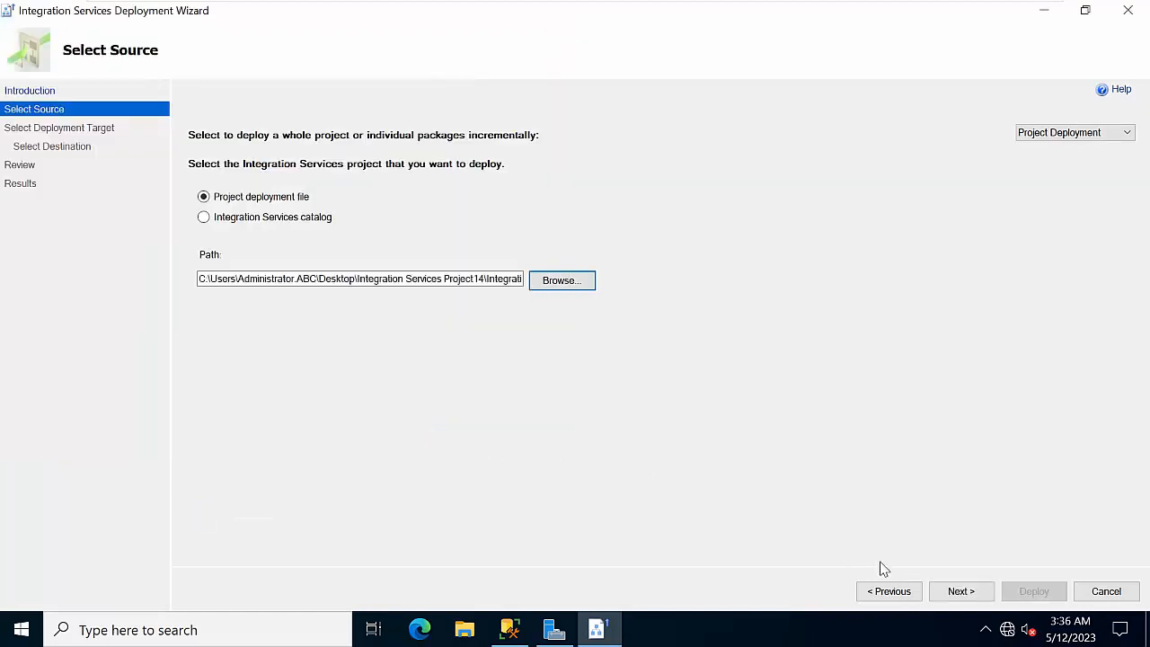
Validate the project, connect to NODE1 as destination, deploy it, and close the wizard
{"action": "left_click", "coordinate": [939, 591]}
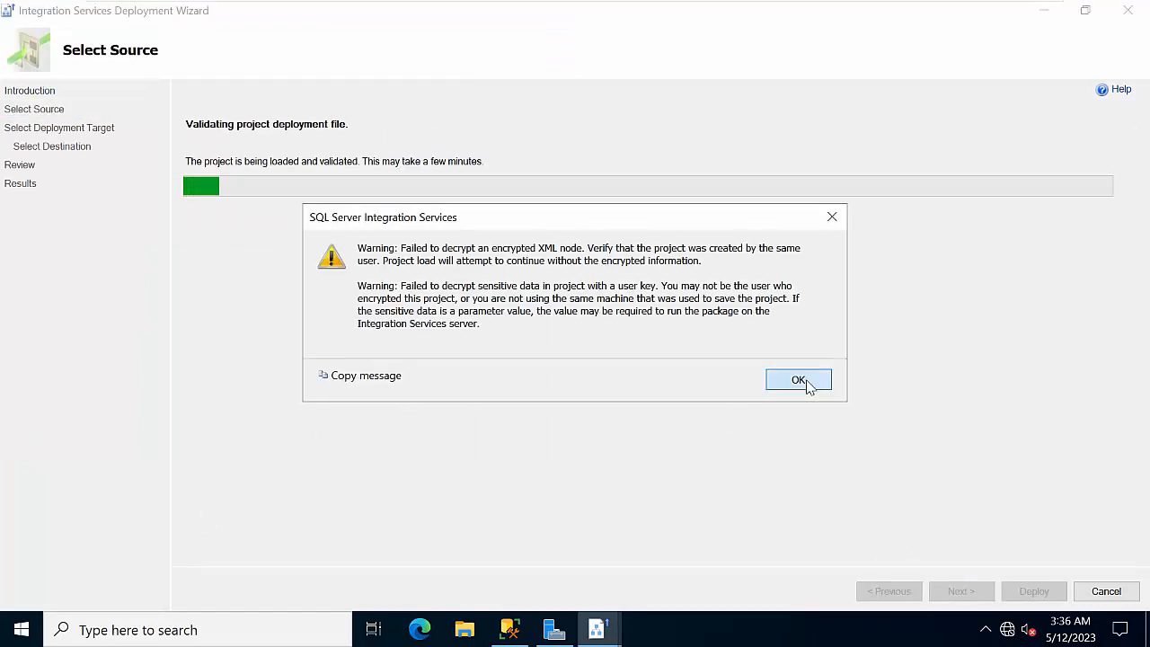
{"action": "left_click", "coordinate": [796, 379]}
{"action": "left_click", "coordinate": [970, 597]}
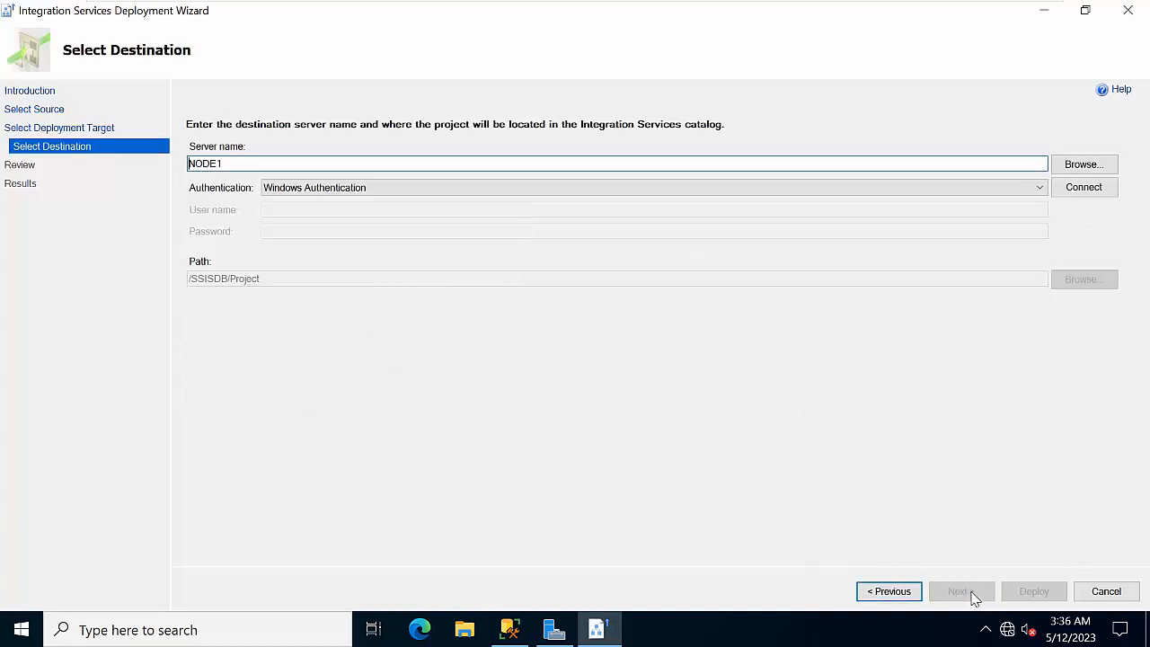
{"action": "left_click", "coordinate": [1085, 188]}
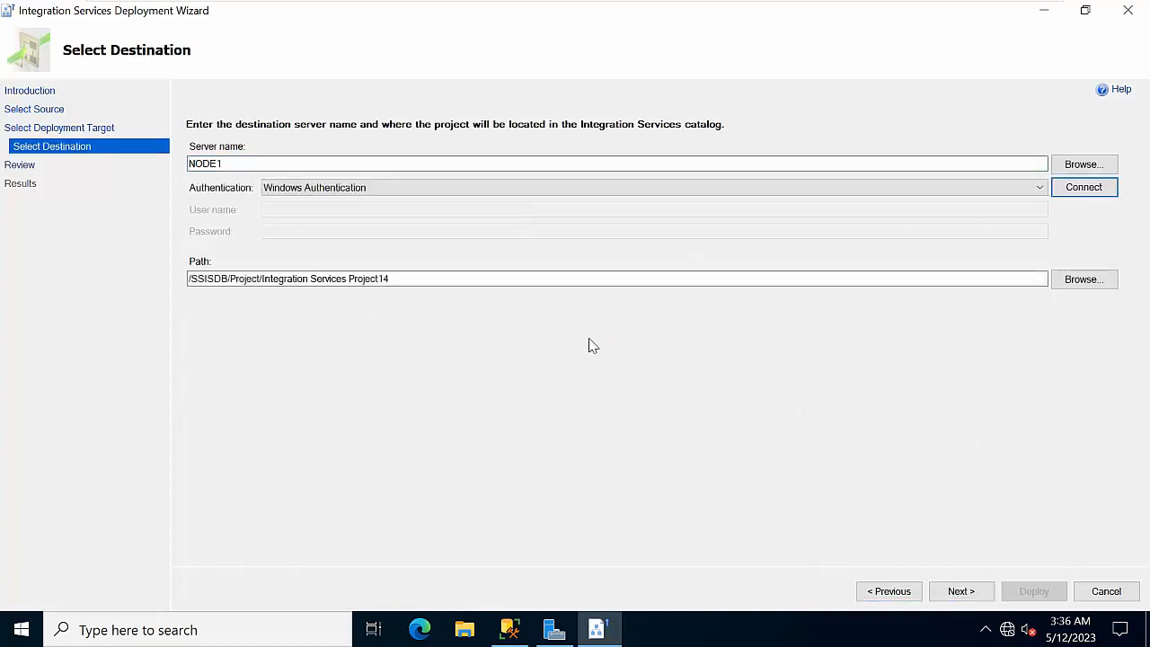
{"action": "left_click", "coordinate": [963, 594]}
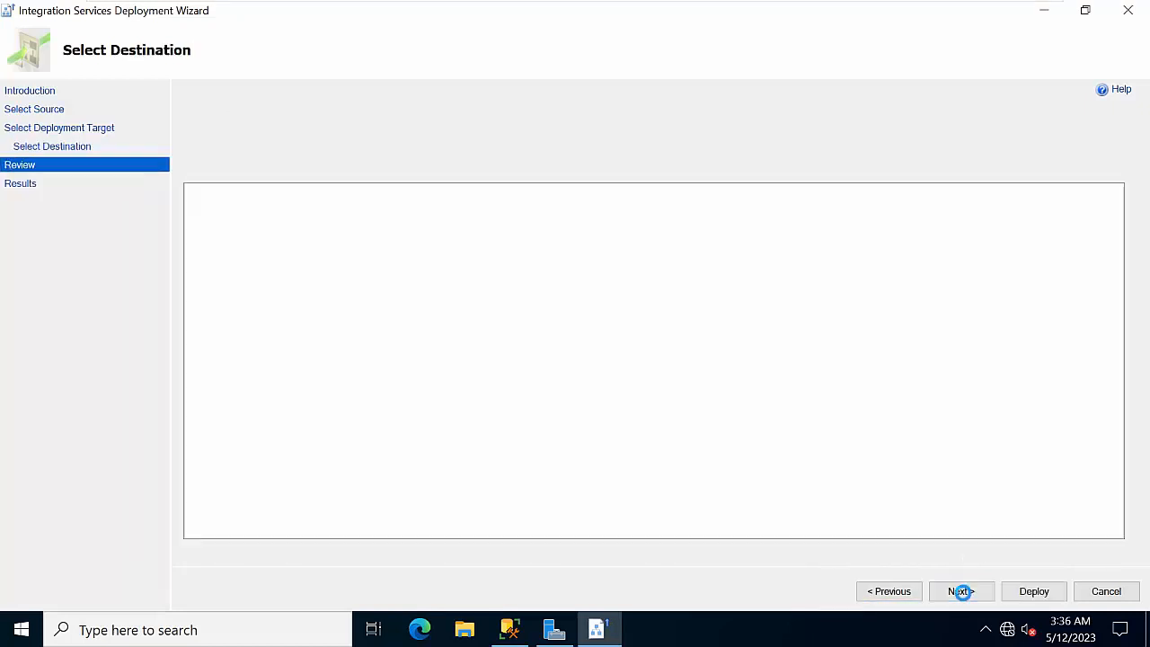
{"action": "left_click", "coordinate": [1024, 592]}
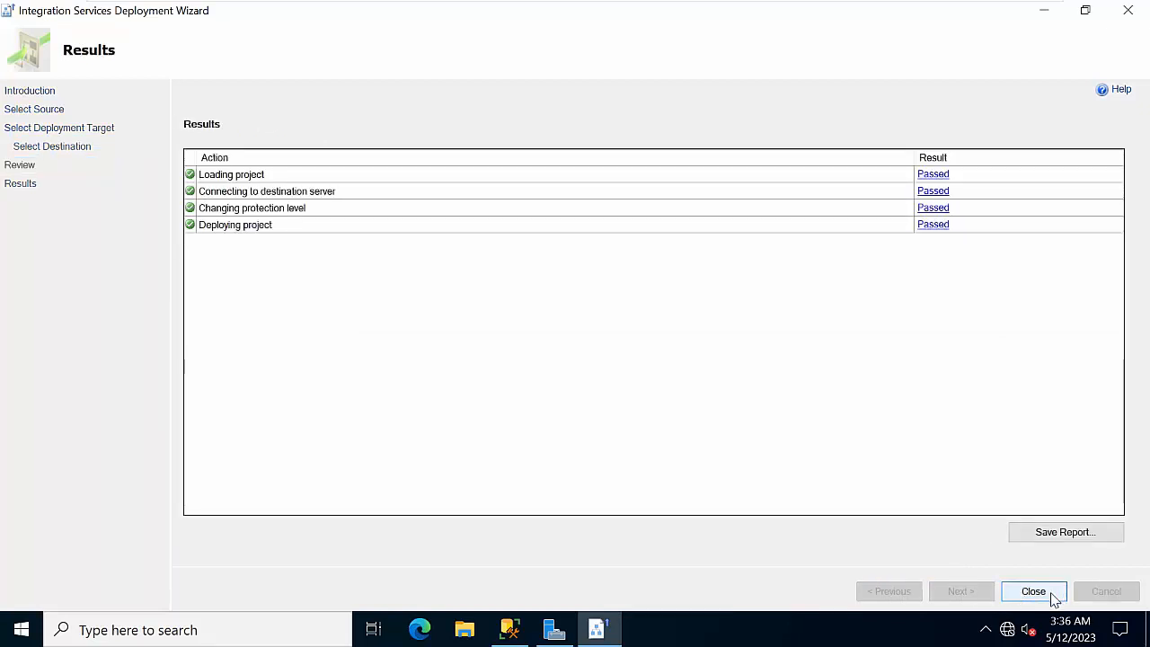
{"action": "left_click", "coordinate": [1051, 593]}
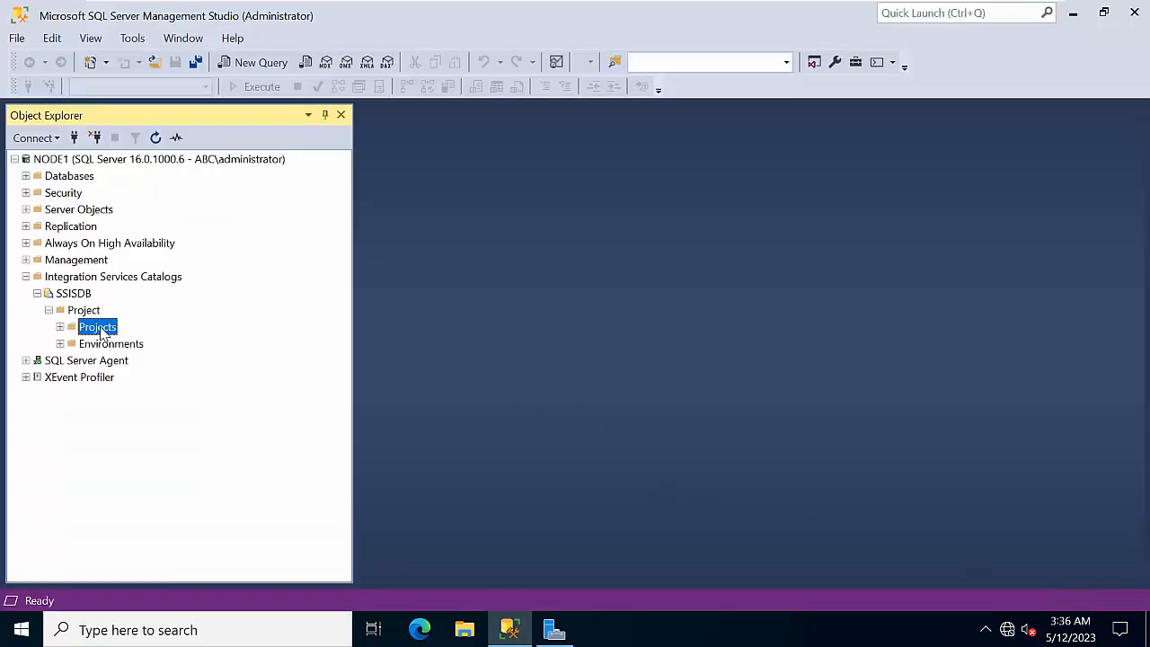
Refresh and expand Projects, then start Execute in Scale Out for the deployed project
{"action": "right_click", "coordinate": [101, 333]}
{"action": "left_click", "coordinate": [140, 443]}
{"action": "left_click", "coordinate": [60, 327]}
{"action": "right_click", "coordinate": [101, 331]}
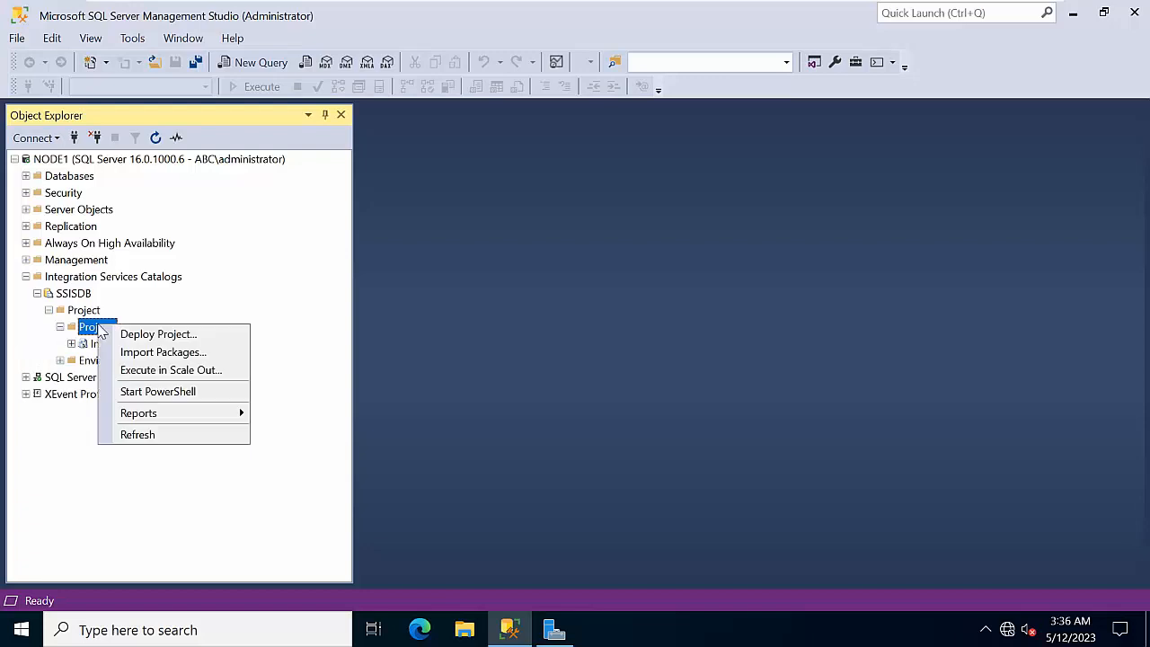
{"action": "left_click", "coordinate": [179, 371]}
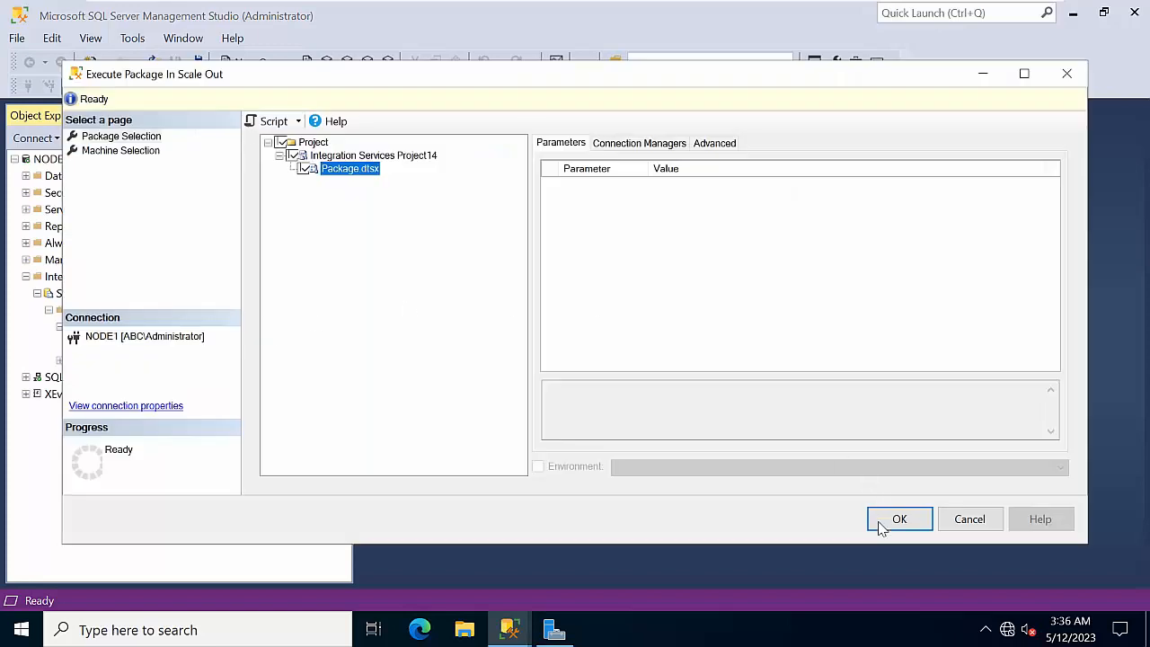
Restrict execution to NODE2 and NODE3 instead of any machine, and queue Package.dtsx
{"action": "left_click", "coordinate": [154, 151]}
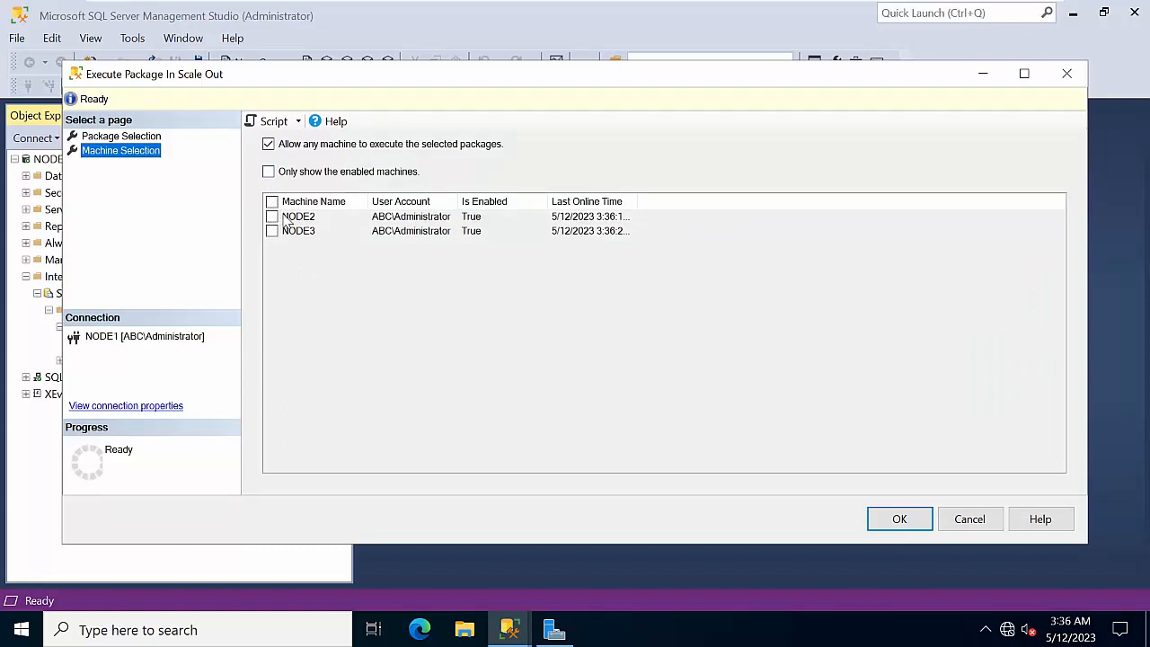
{"action": "left_click", "coordinate": [269, 145]}
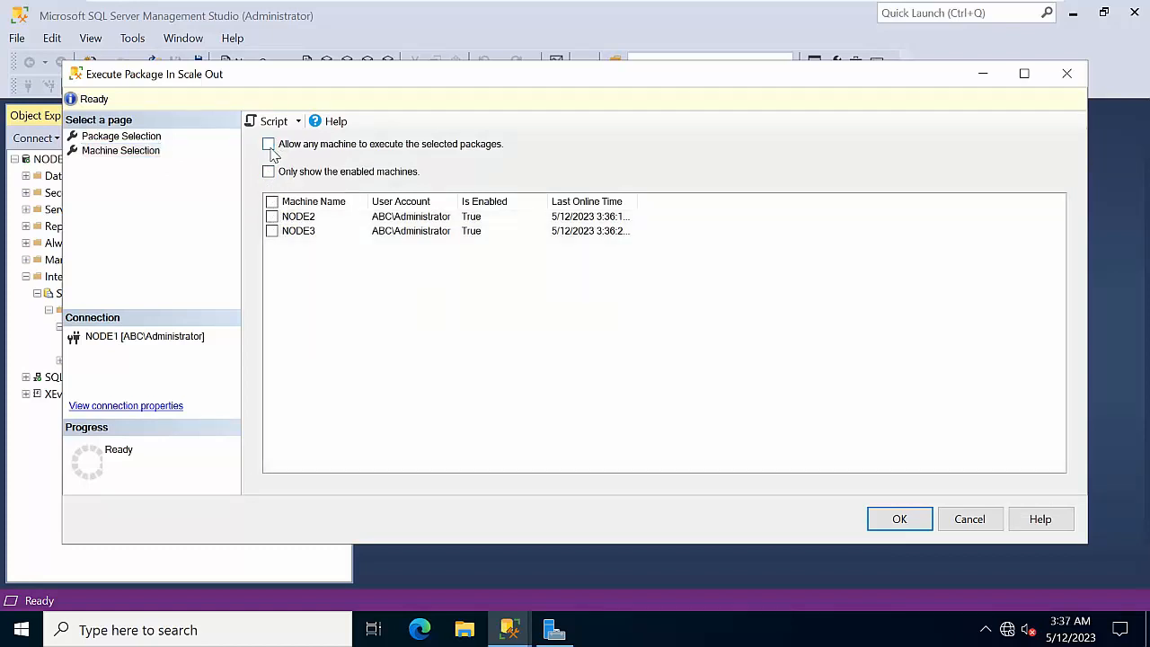
{"action": "left_click", "coordinate": [271, 201]}
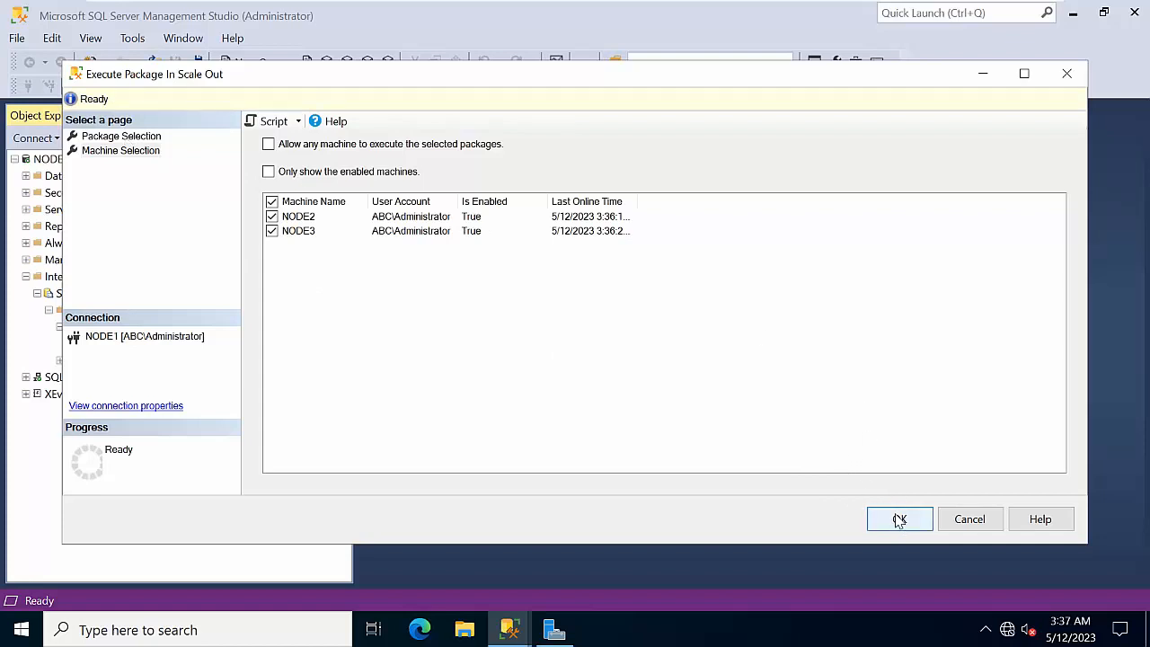
{"action": "left_click", "coordinate": [137, 136]}
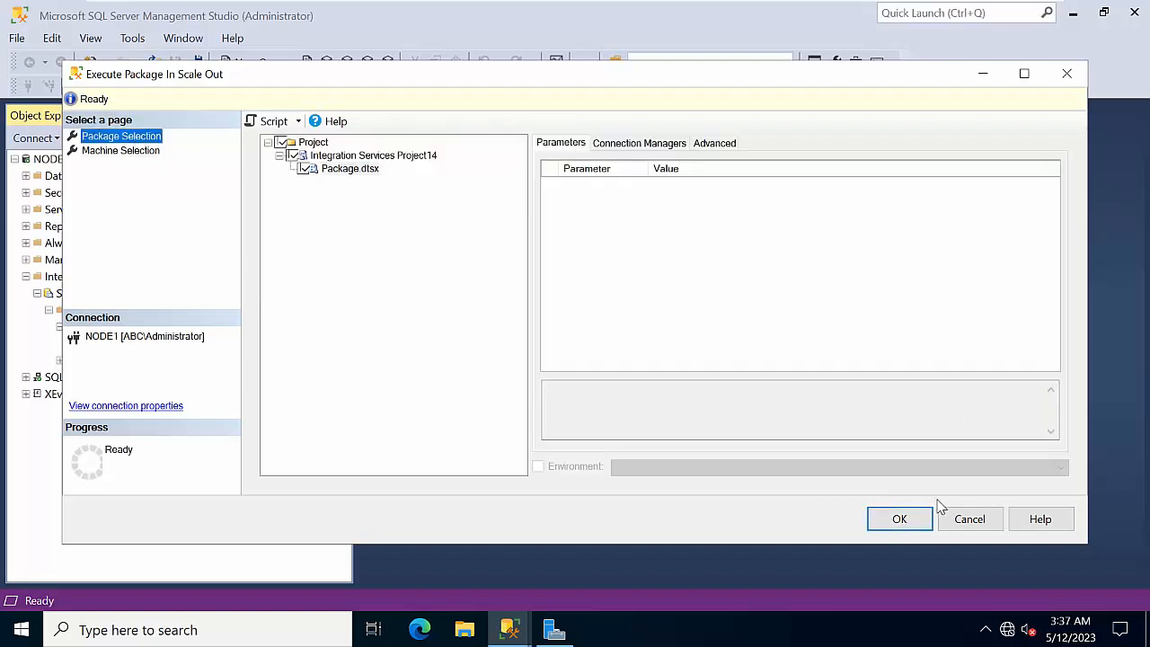
{"action": "left_click", "coordinate": [913, 521]}
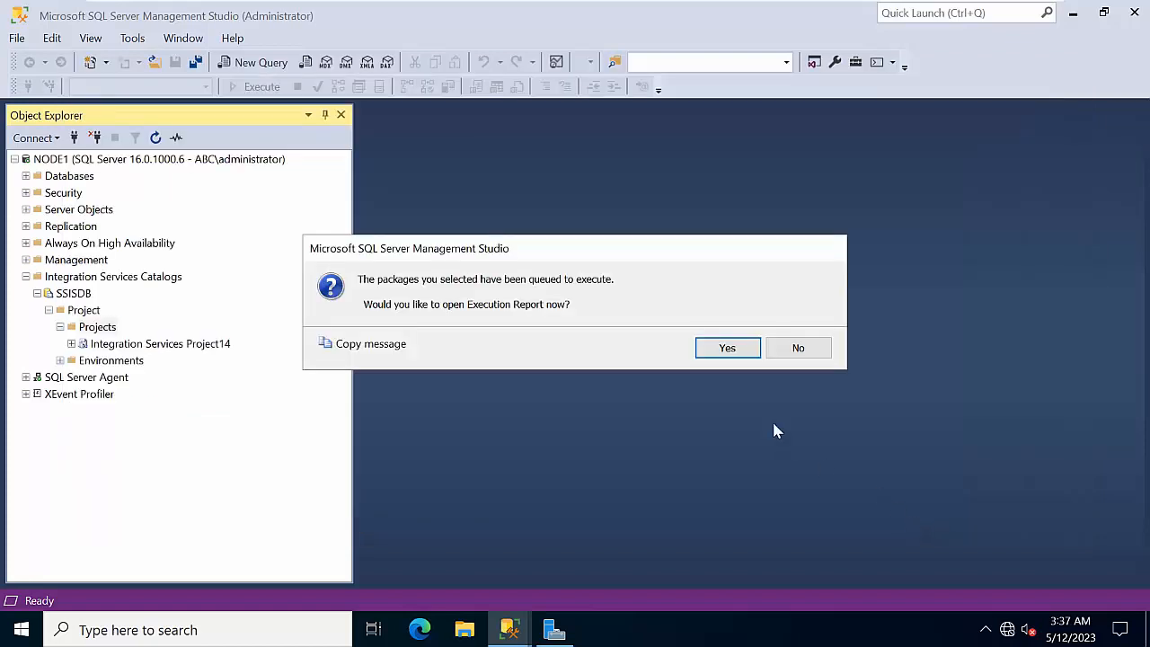
Open the execution report and refresh until Package.dtsx shows Succeeded on NODE3 in 15.875 seconds
{"action": "left_click", "coordinate": [724, 347]}
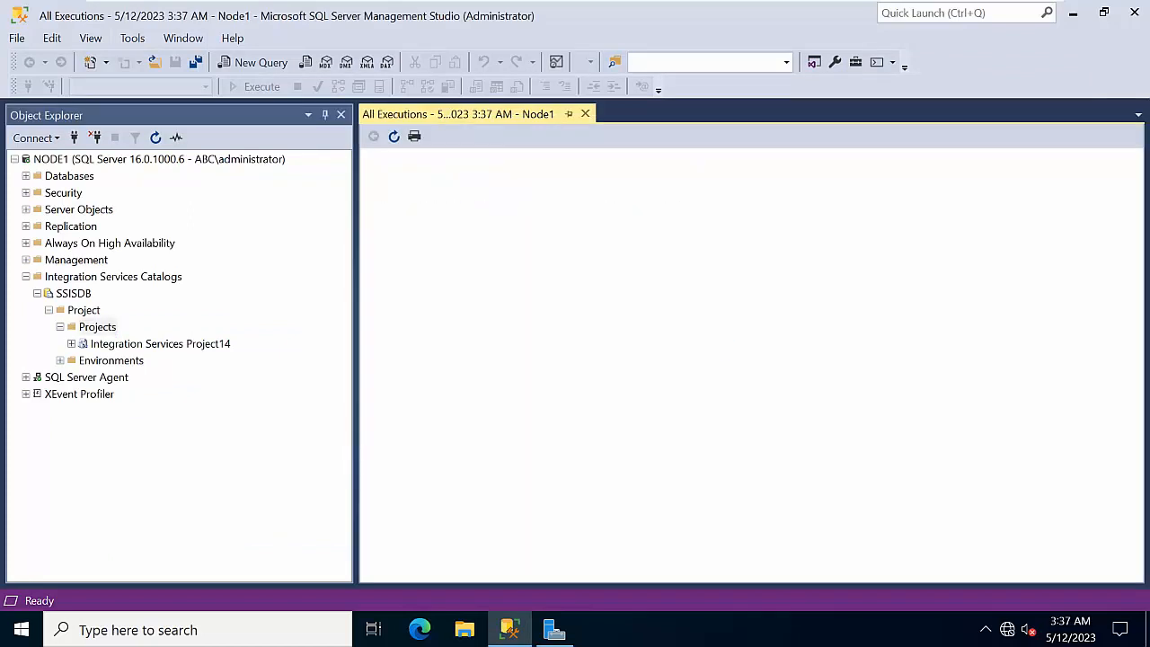
{"action": "scroll", "coordinate": [727, 355], "scroll_direction": "down", "scroll_amount": 1}
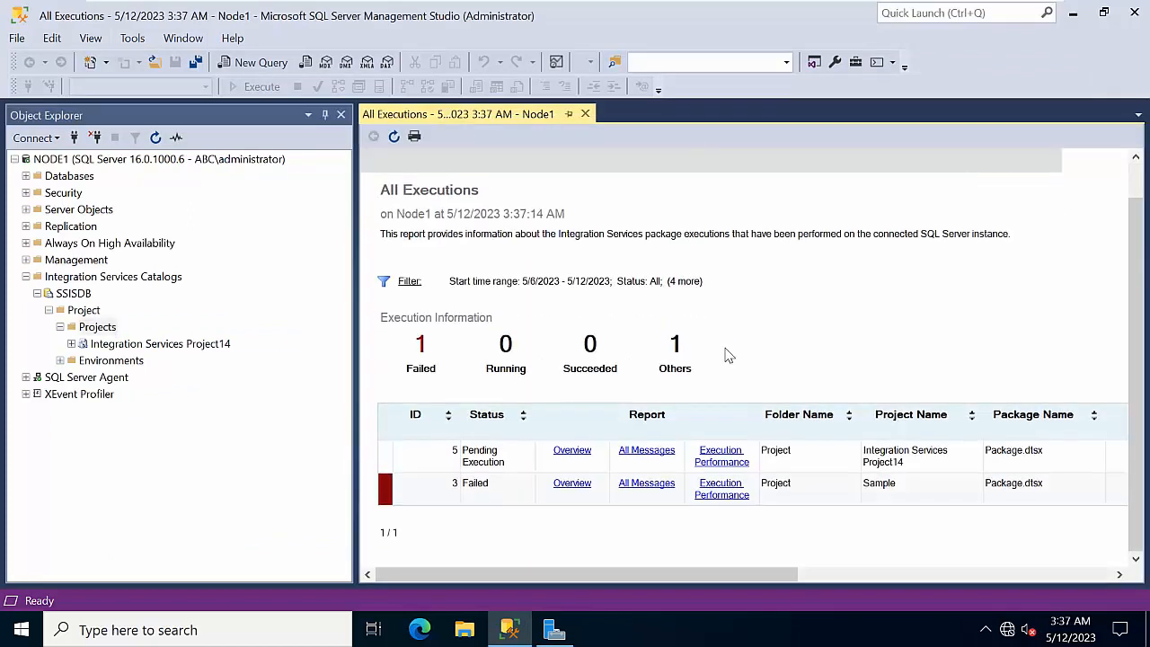
{"action": "left_click", "coordinate": [394, 137]}
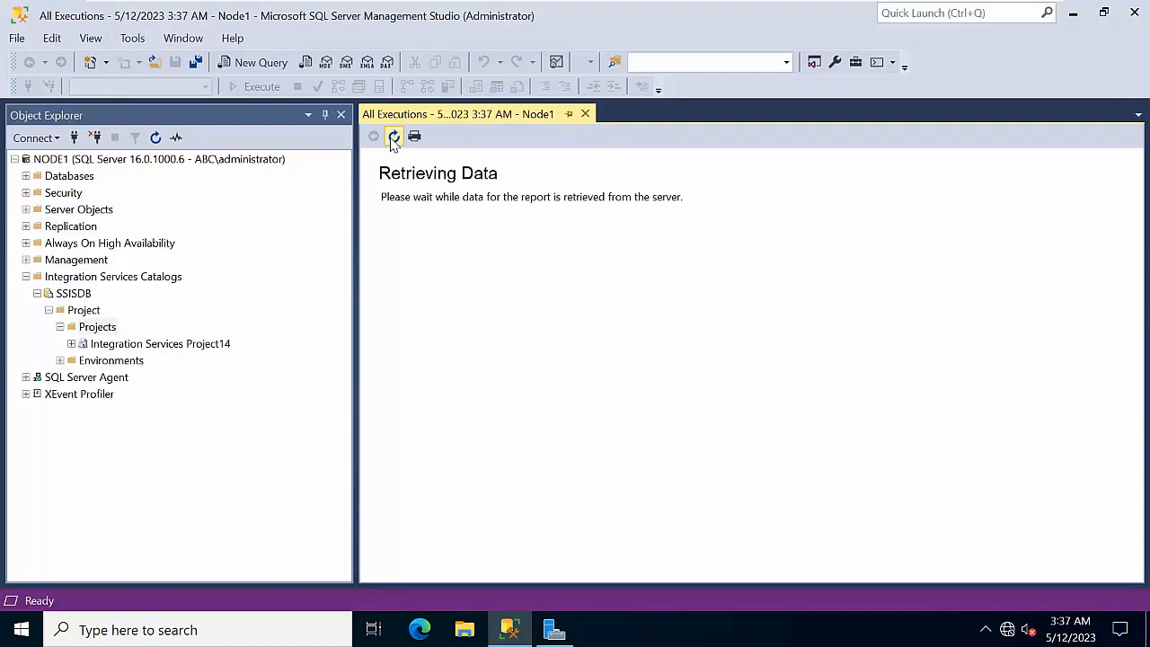
{"action": "left_click", "coordinate": [393, 137]}
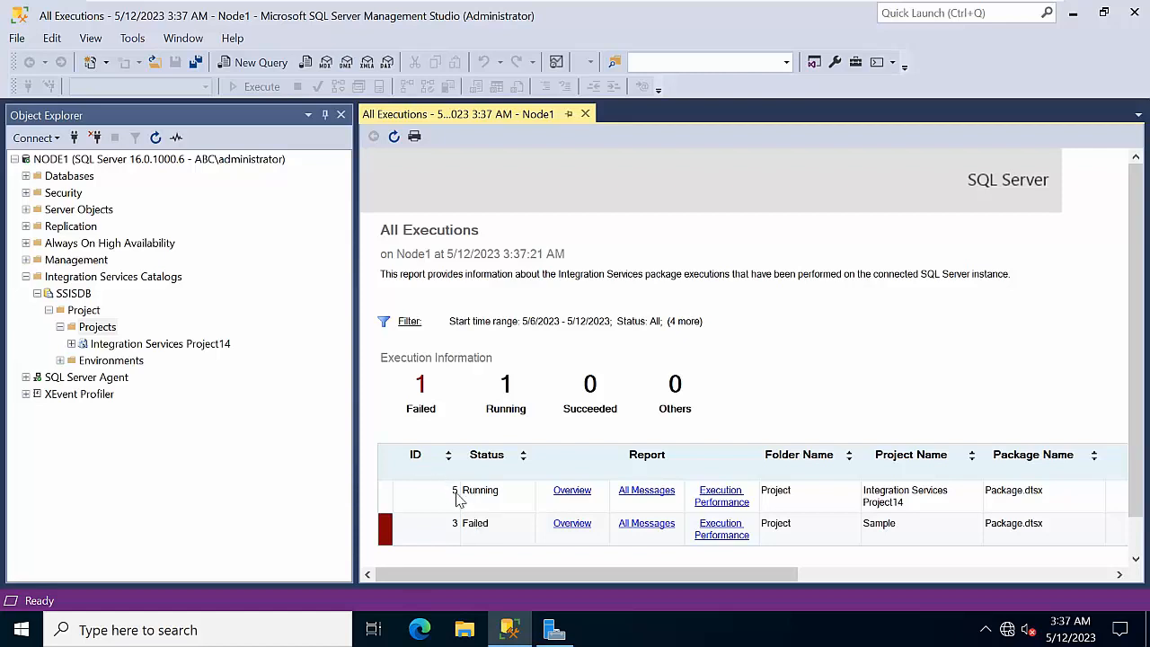
{"action": "left_click", "coordinate": [394, 137]}
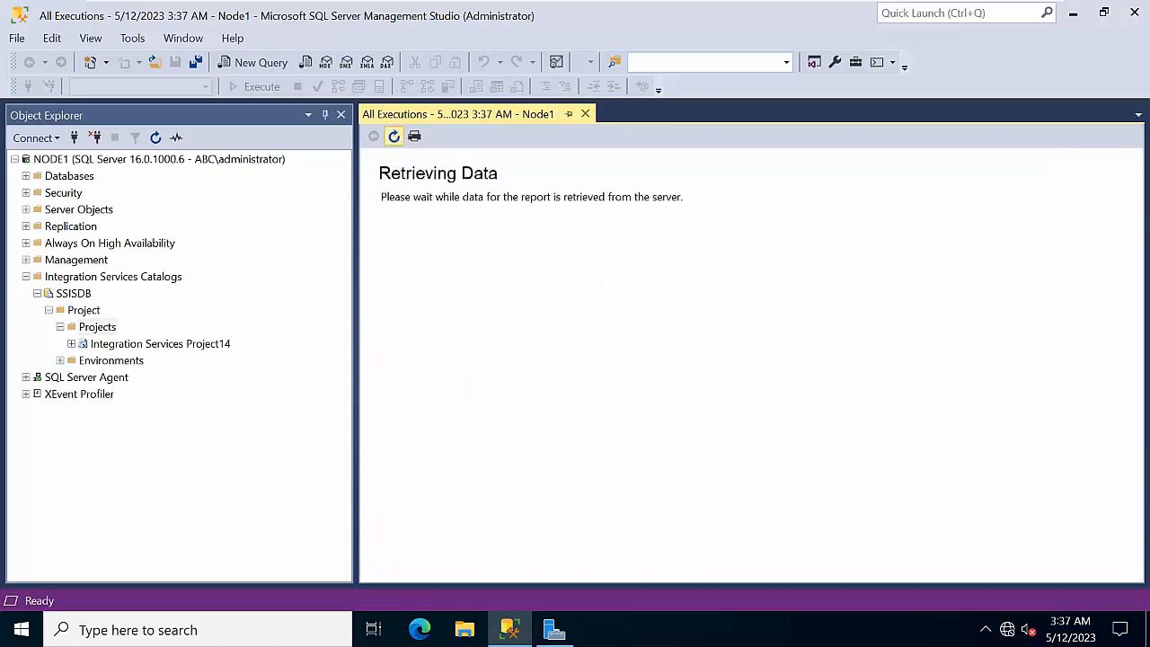
{"action": "left_click", "coordinate": [393, 136]}
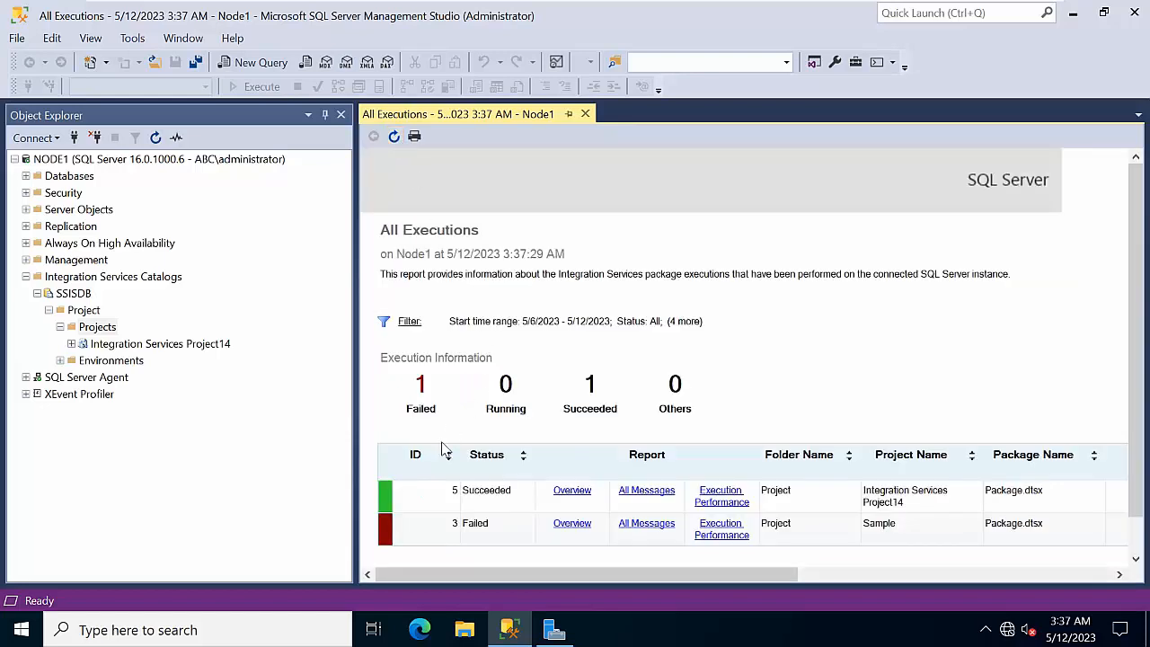
{"action": "left_click", "coordinate": [394, 137]}
{"action": "left_click", "coordinate": [393, 136]}
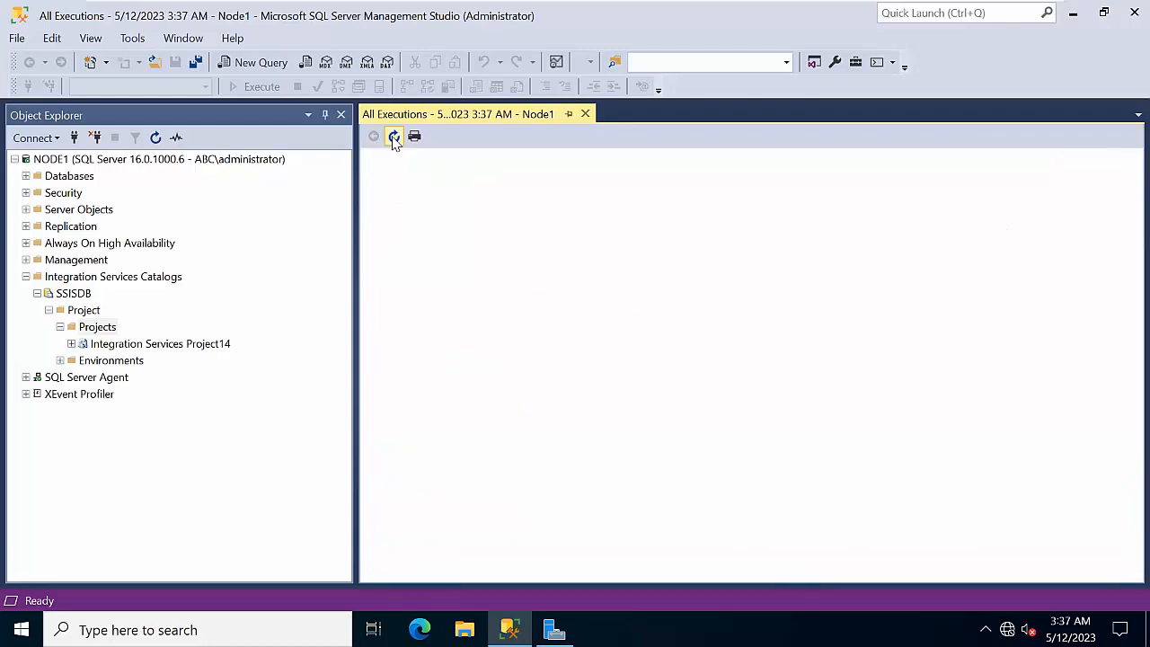
{"action": "left_click", "coordinate": [393, 136]}
{"action": "left_click_drag", "start_coordinate": [708, 576], "coordinate": [1087, 545]}
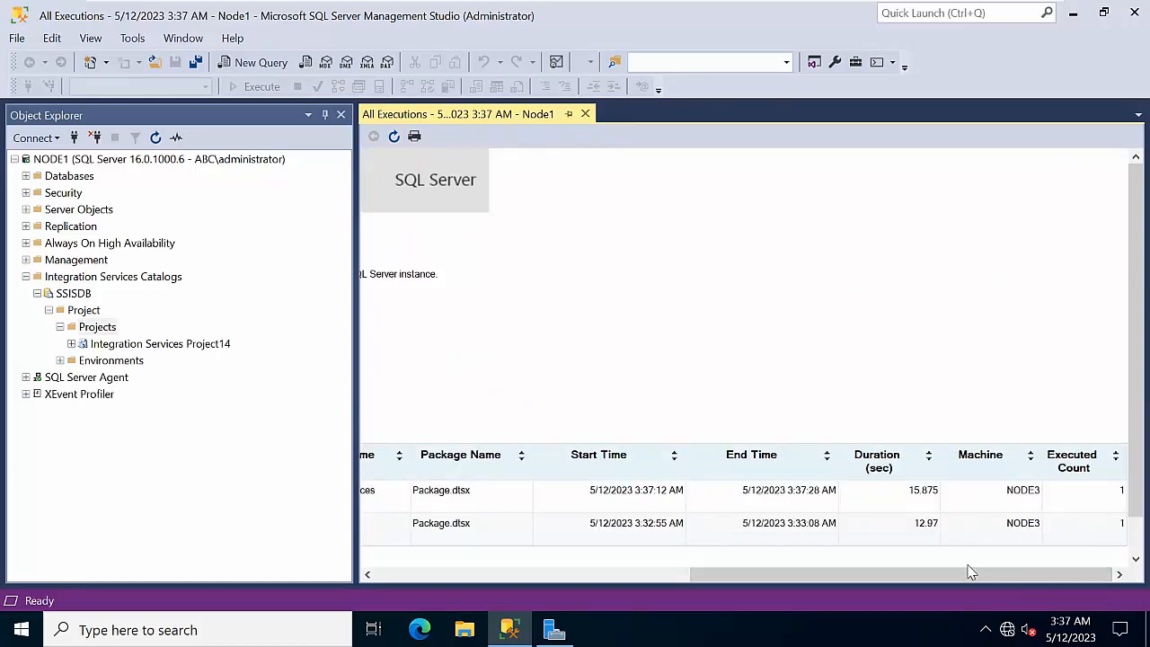
Duplicate the desktop folder as 'Integration Services Project14 - Copy' and return to Management Studio
{"action": "left_click", "coordinate": [1069, 13]}
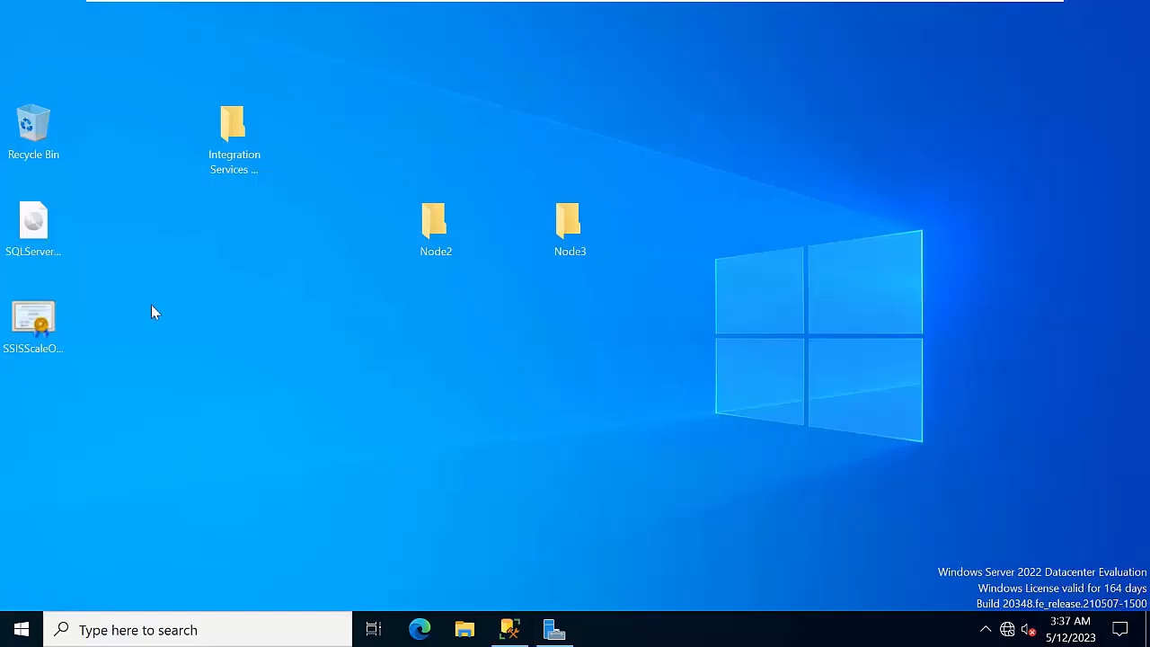
{"action": "right_click", "coordinate": [228, 359]}
{"action": "left_click", "coordinate": [264, 158]}
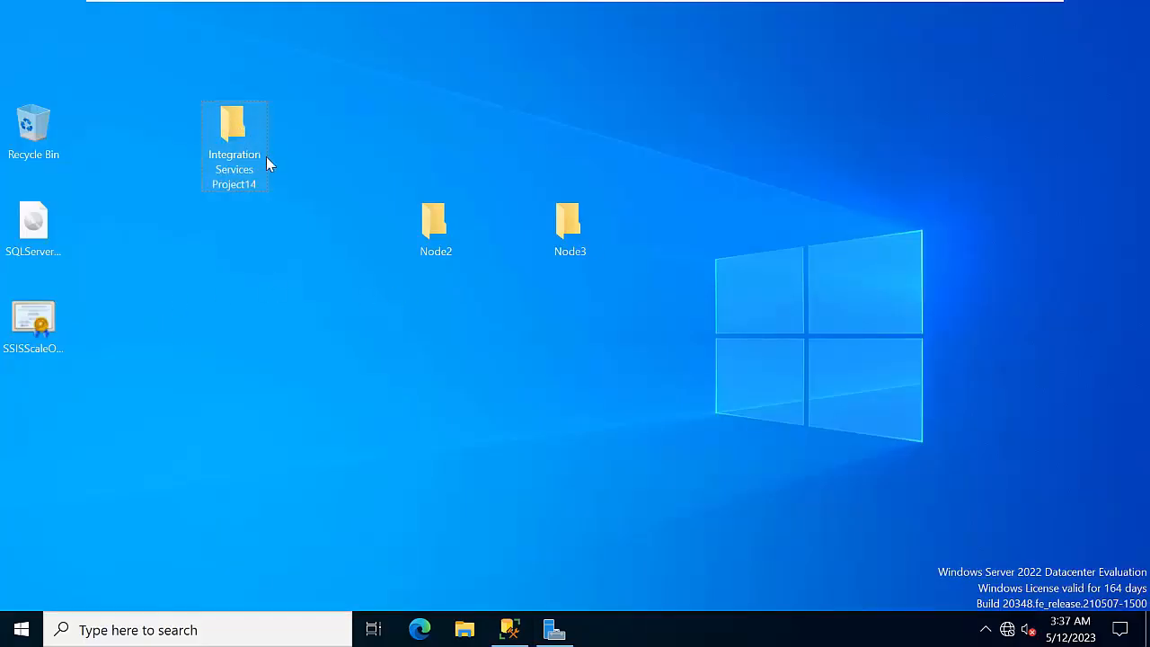
{"action": "key", "text": "ctrl+c"}
{"action": "key", "text": "ctrl+v"}
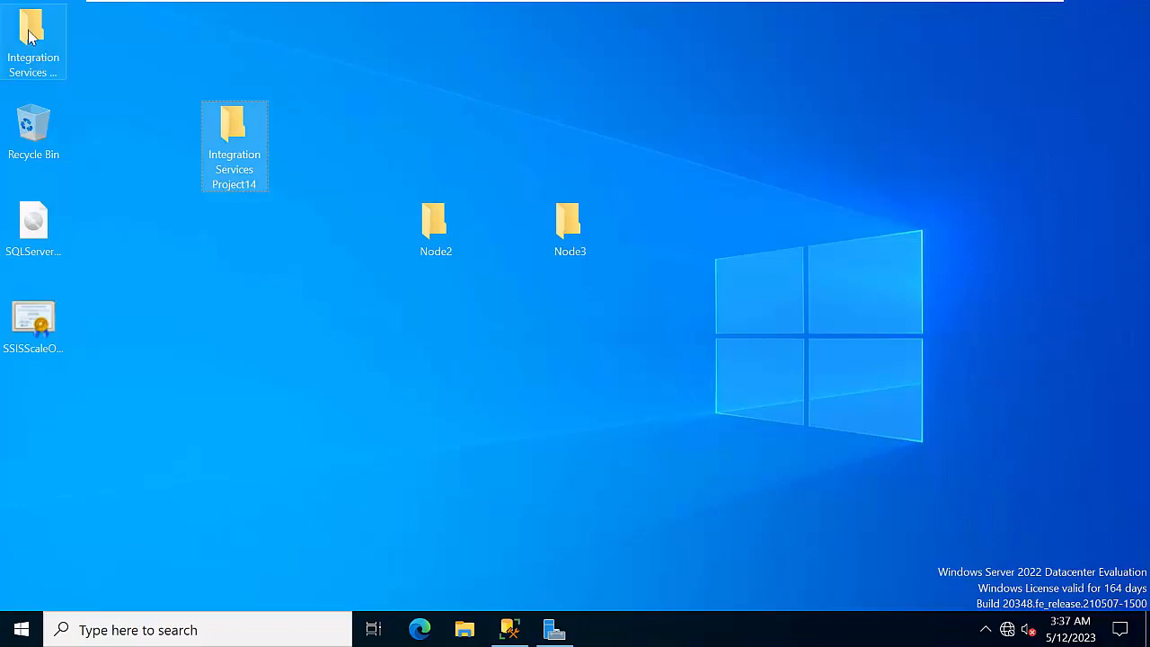
{"action": "right_click", "coordinate": [231, 332]}
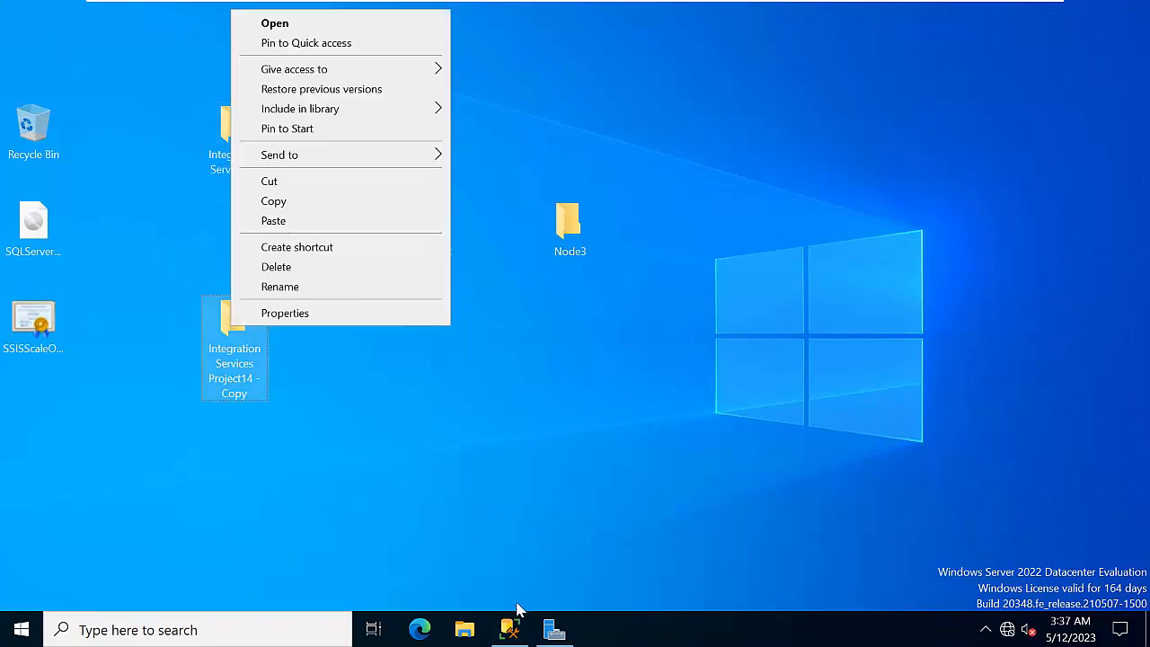
{"action": "left_click", "coordinate": [509, 629]}
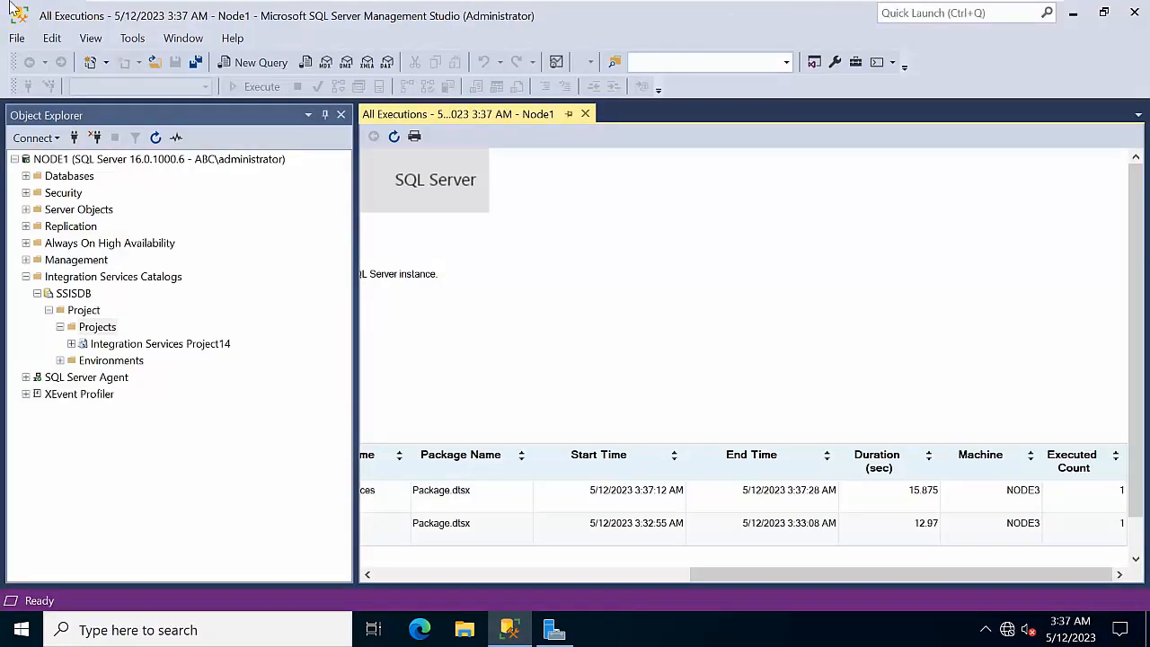
Start another deployment and load the .ispac from the Project14 - Copy folder's bin\Development
{"action": "right_click", "coordinate": [83, 328]}
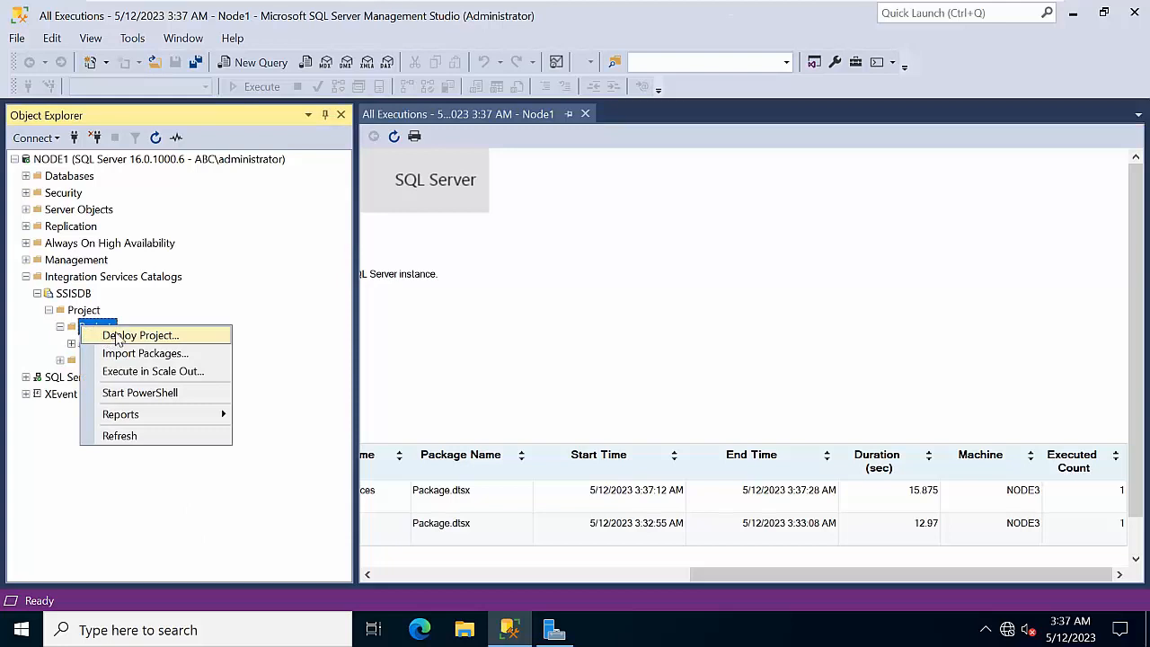
{"action": "left_click", "coordinate": [116, 336]}
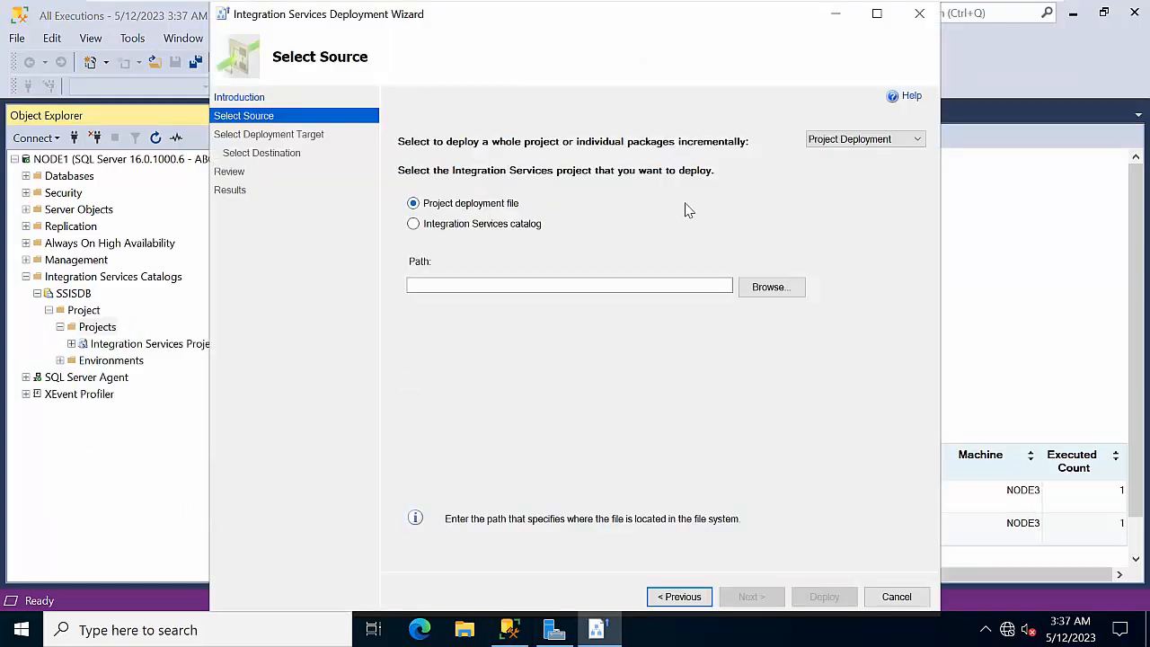
{"action": "left_click", "coordinate": [775, 292]}
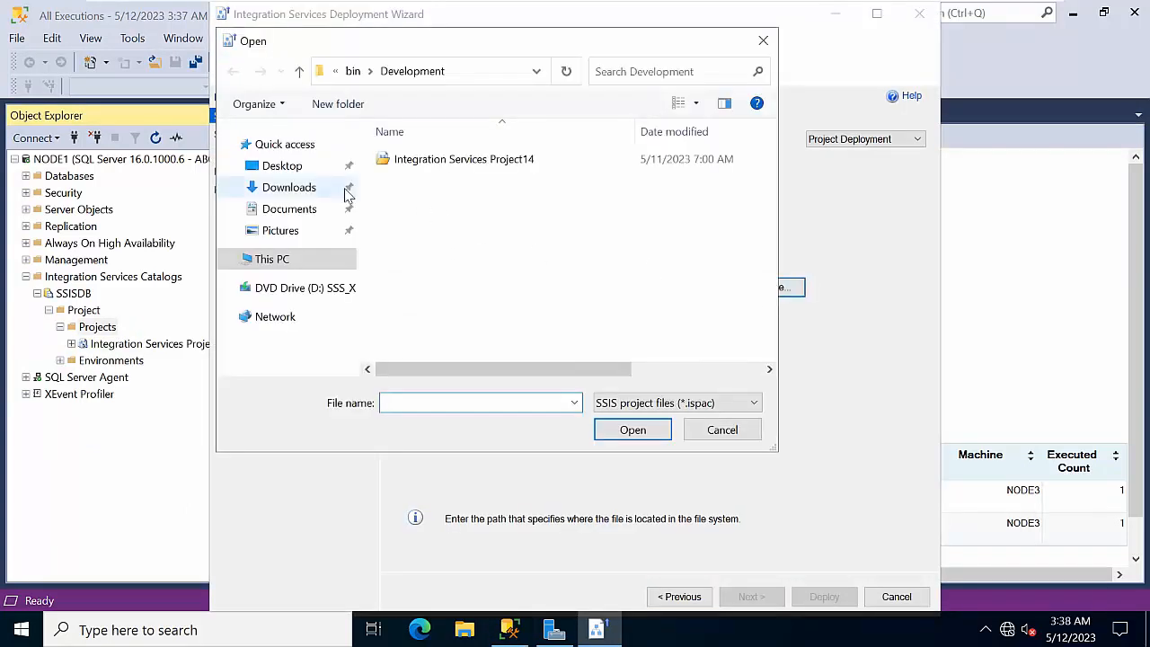
{"action": "left_click", "coordinate": [267, 166]}
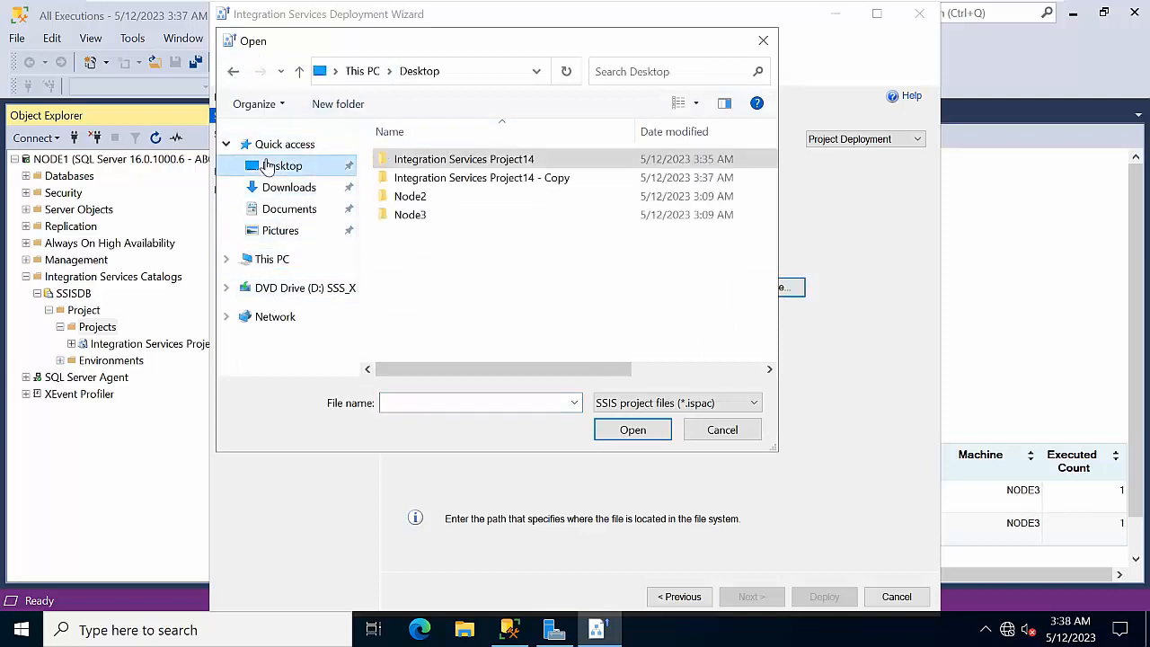
{"action": "double_click", "coordinate": [480, 178]}
{"action": "double_click", "coordinate": [476, 158]}
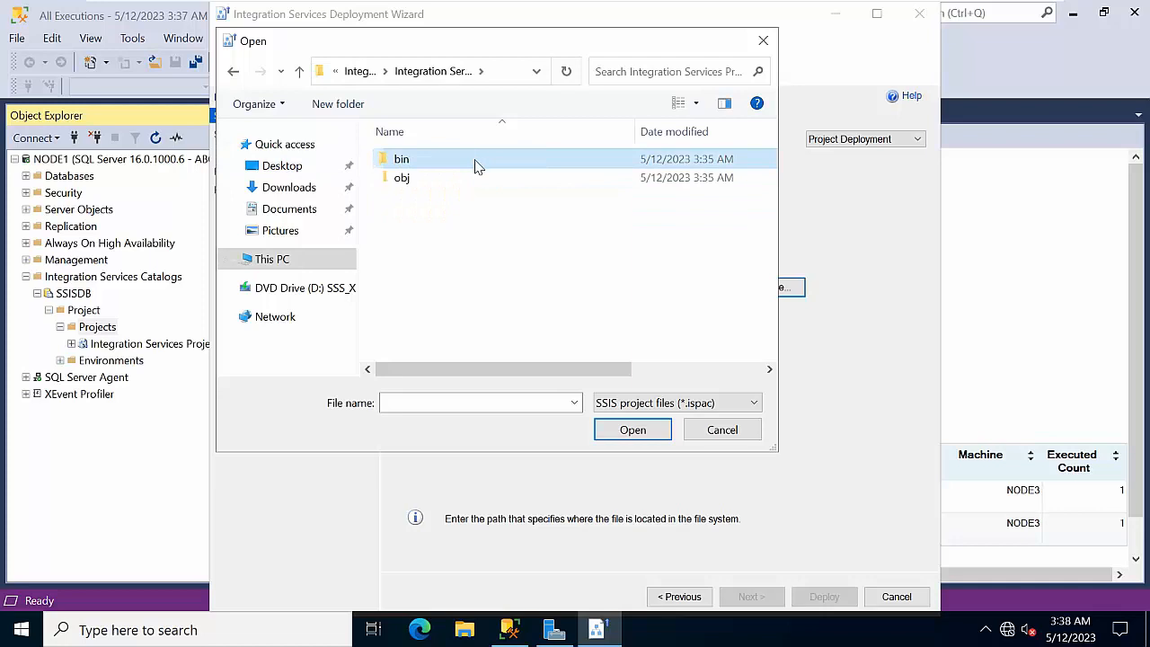
{"action": "double_click", "coordinate": [476, 159]}
{"action": "double_click", "coordinate": [475, 161]}
{"action": "left_click", "coordinate": [475, 161]}
{"action": "left_click", "coordinate": [634, 431]}
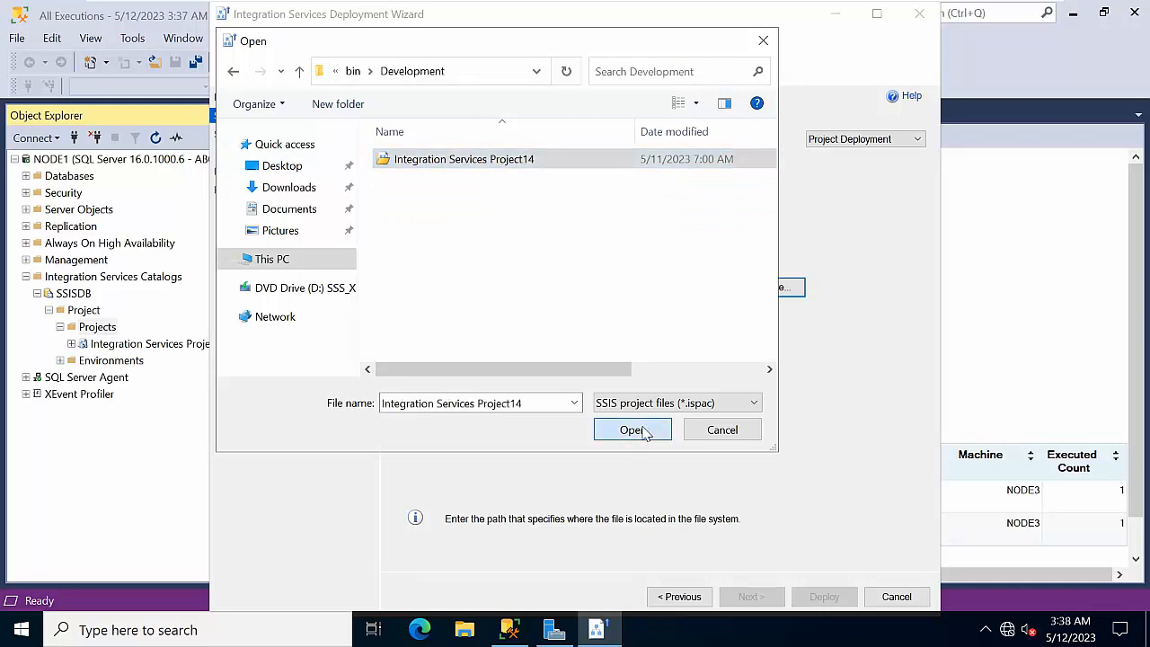
Validate the file, connect to NODE1, and set the path to /SSISDB/Project/Integration Services Project
{"action": "left_click", "coordinate": [778, 602]}
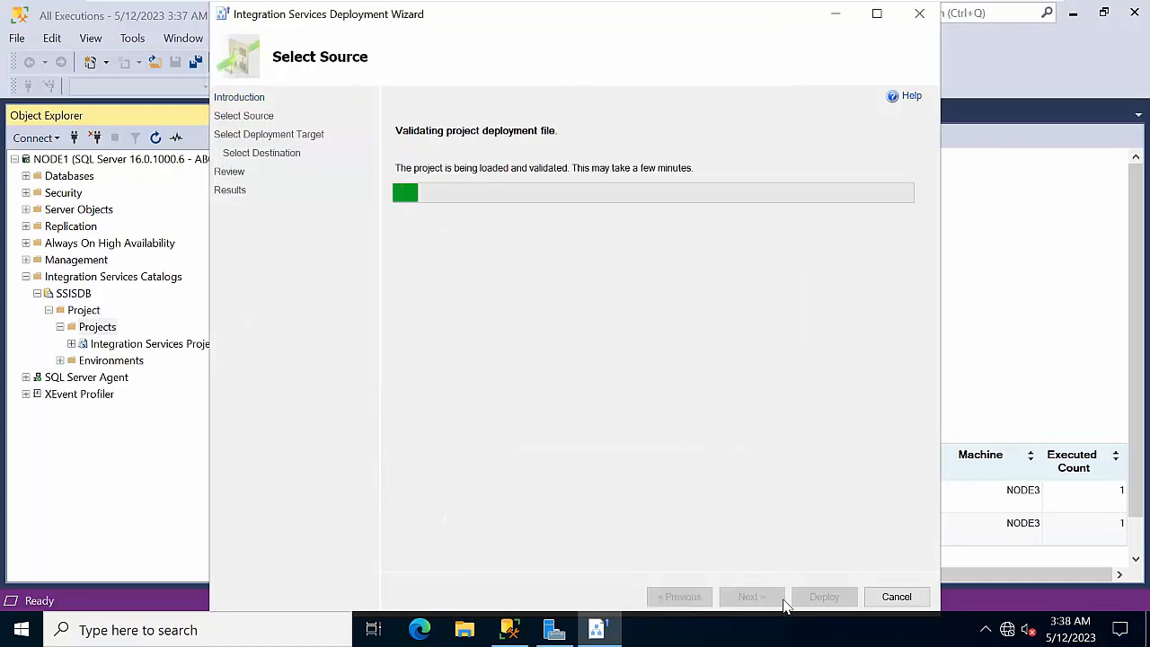
{"action": "left_click", "coordinate": [798, 379]}
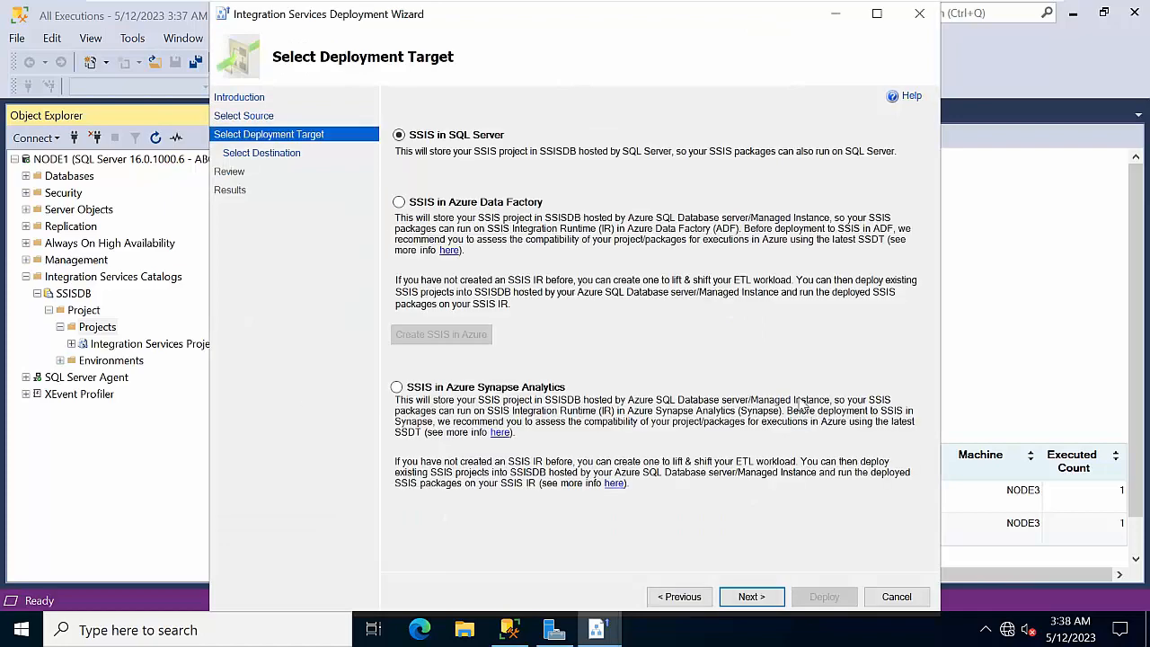
{"action": "left_click", "coordinate": [778, 600]}
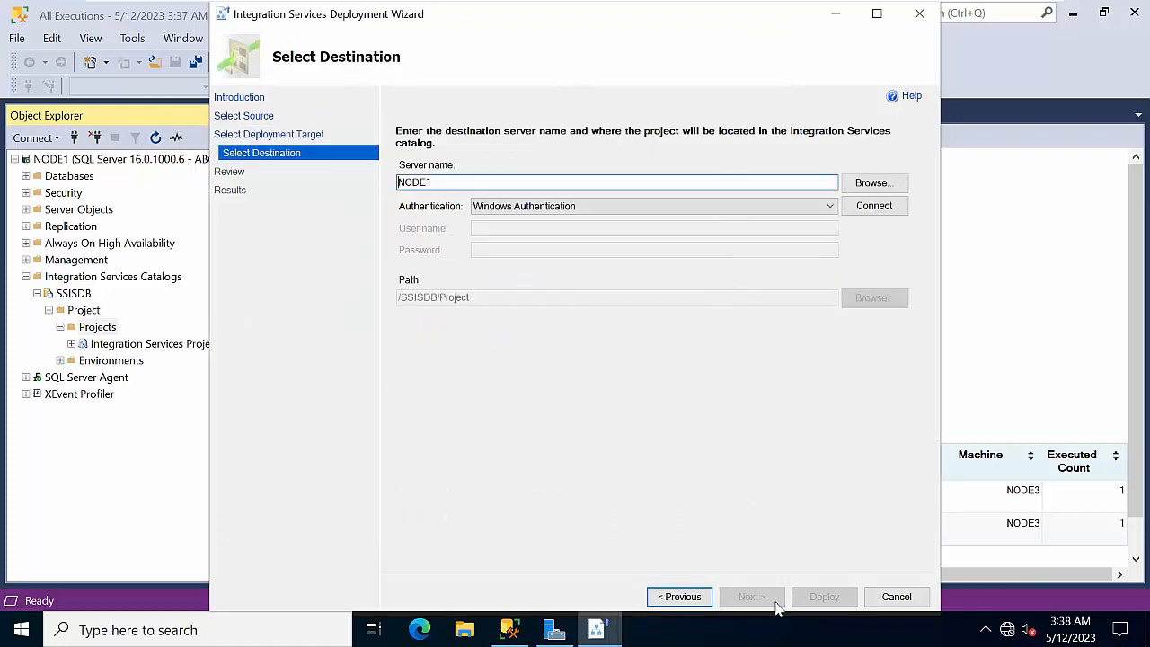
{"action": "left_click", "coordinate": [874, 207]}
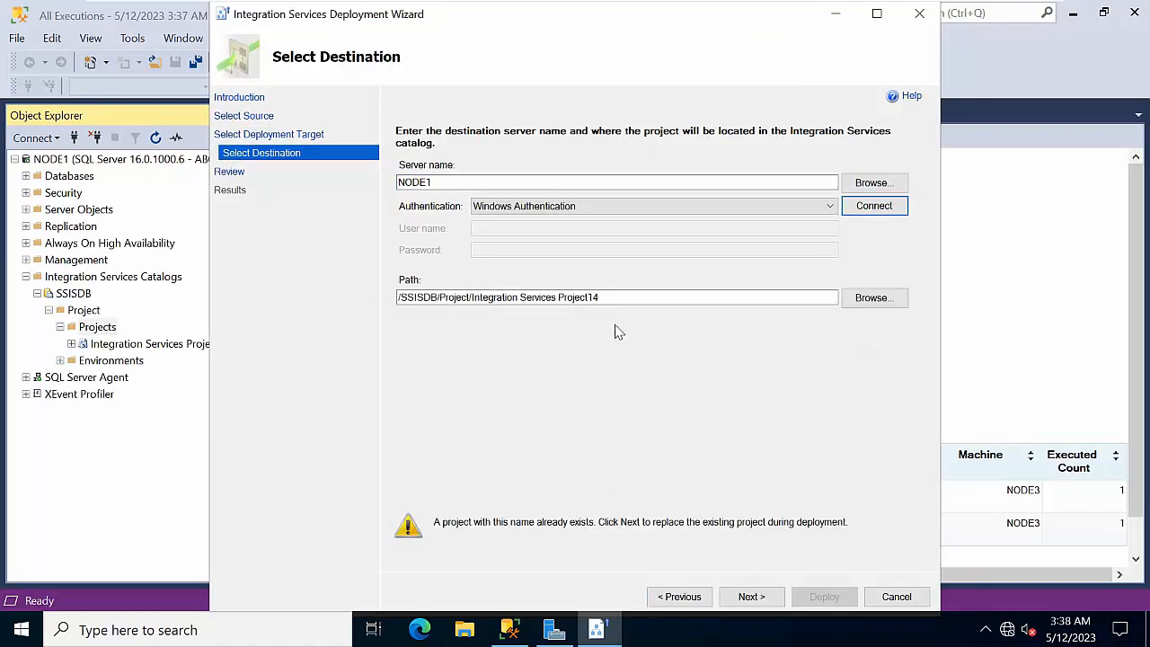
{"action": "left_click", "coordinate": [624, 297]}
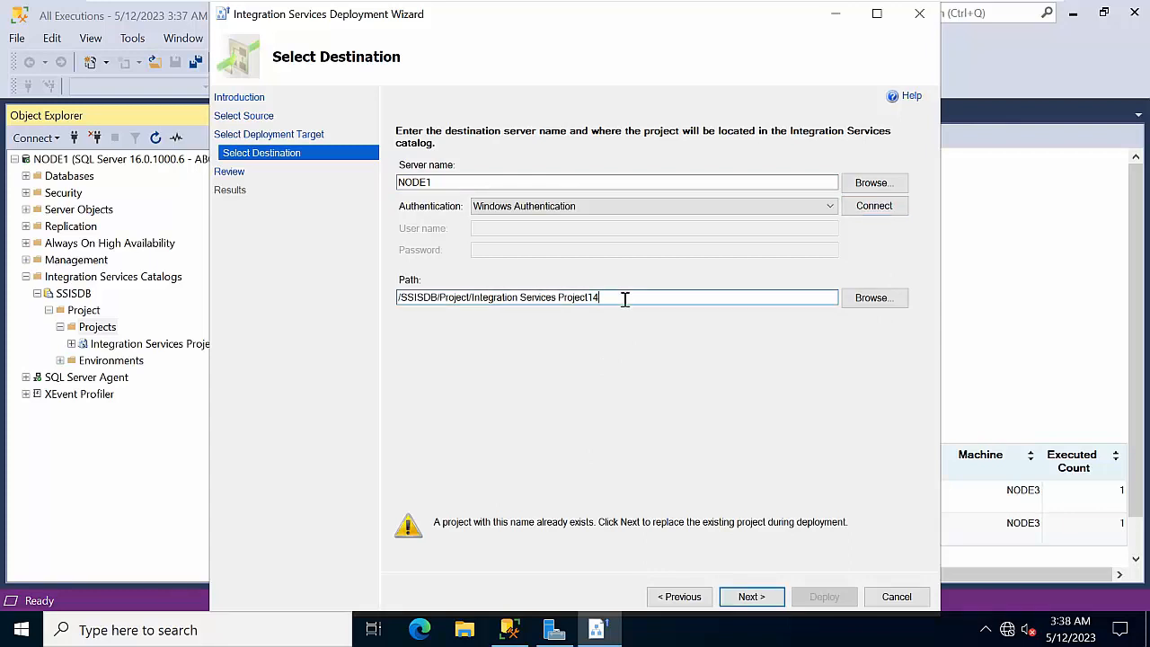
{"action": "key", "text": "BackSpace"}
{"action": "key", "text": "BackSpace"}
{"action": "key", "text": "BackSpace"}
{"action": "type", "text": "t"}
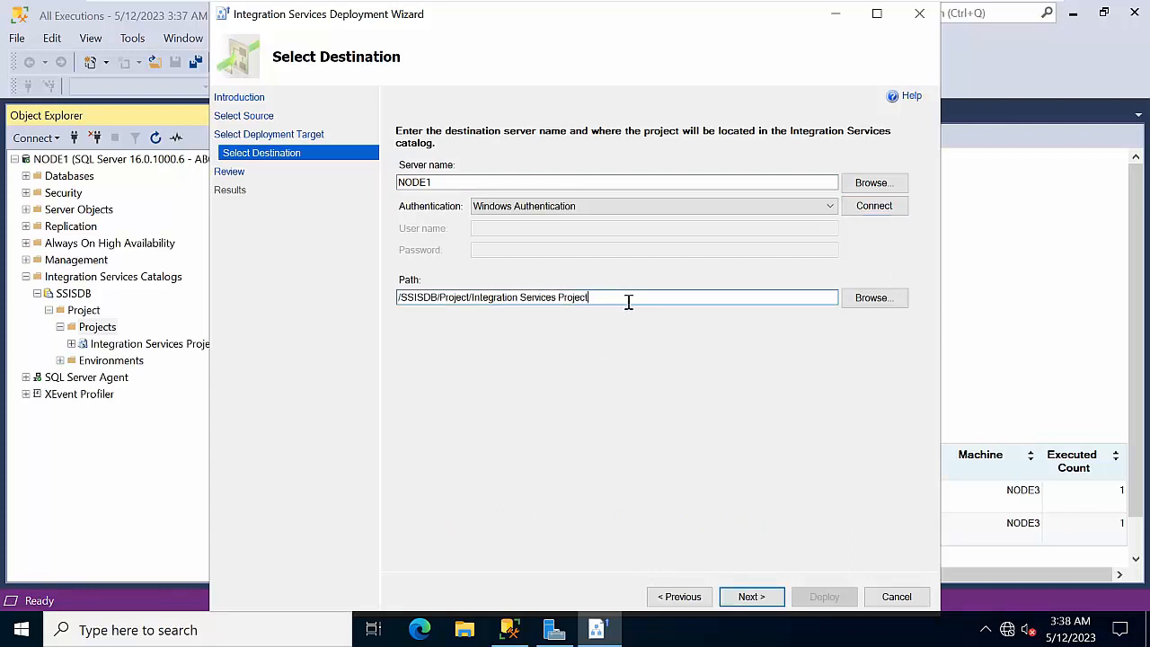
{"action": "right_click", "coordinate": [629, 301]}
Deploy the project with all actions passing and close the wizard
{"action": "left_click", "coordinate": [751, 596]}
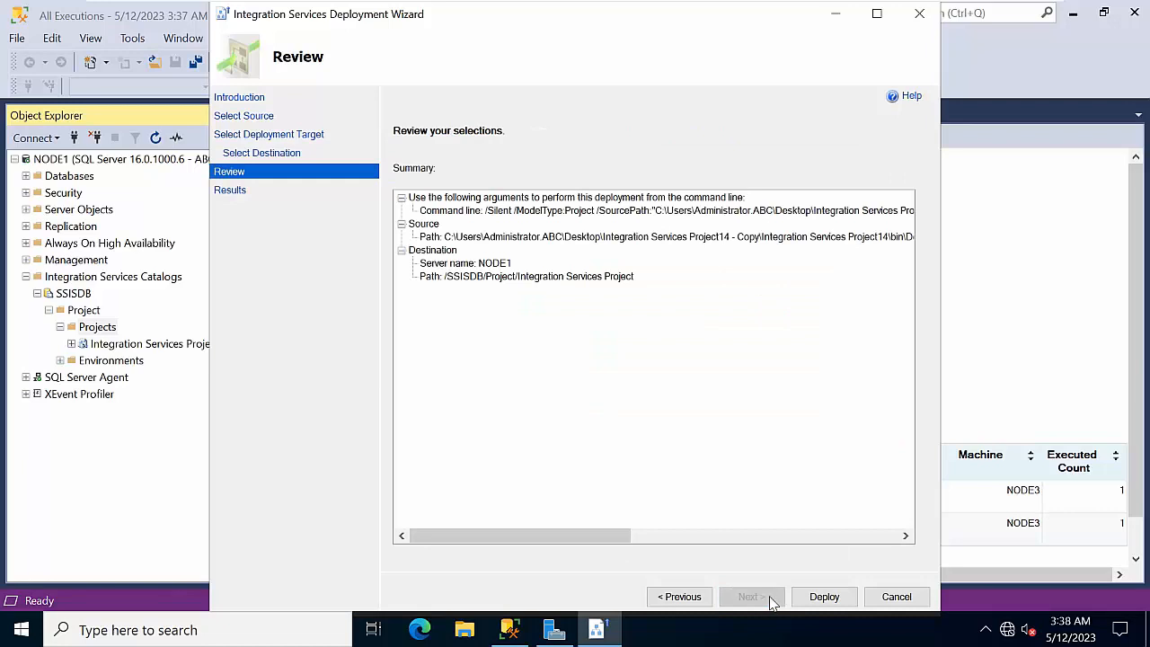
{"action": "left_click", "coordinate": [823, 597]}
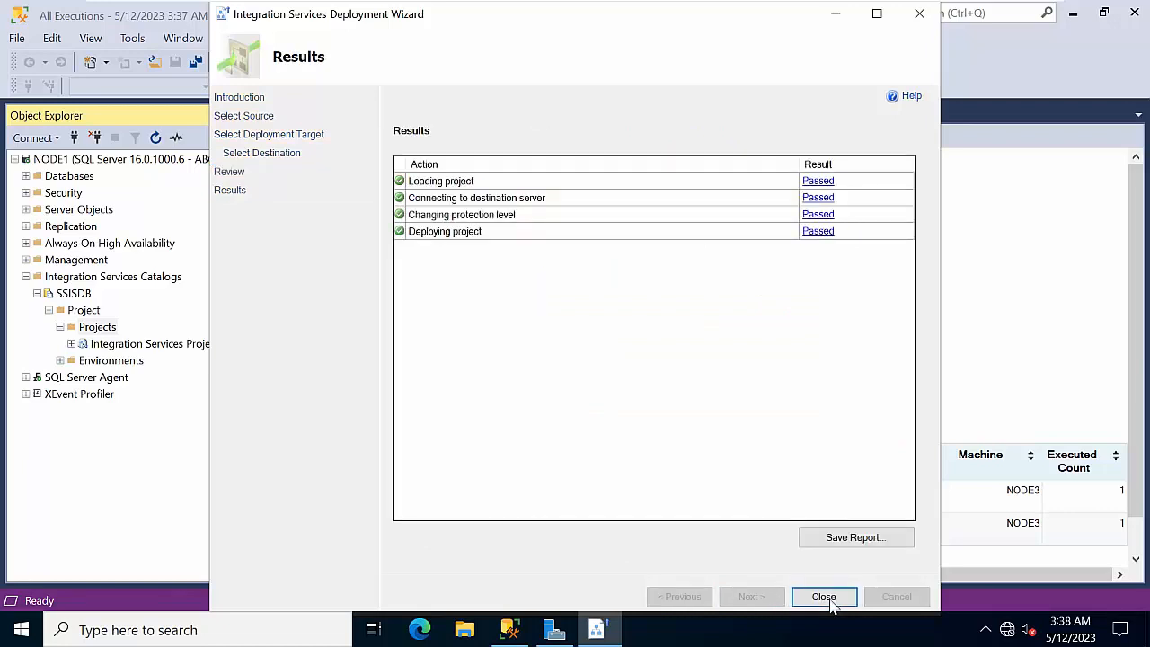
{"action": "left_click", "coordinate": [831, 607]}
{"action": "right_click", "coordinate": [102, 333]}
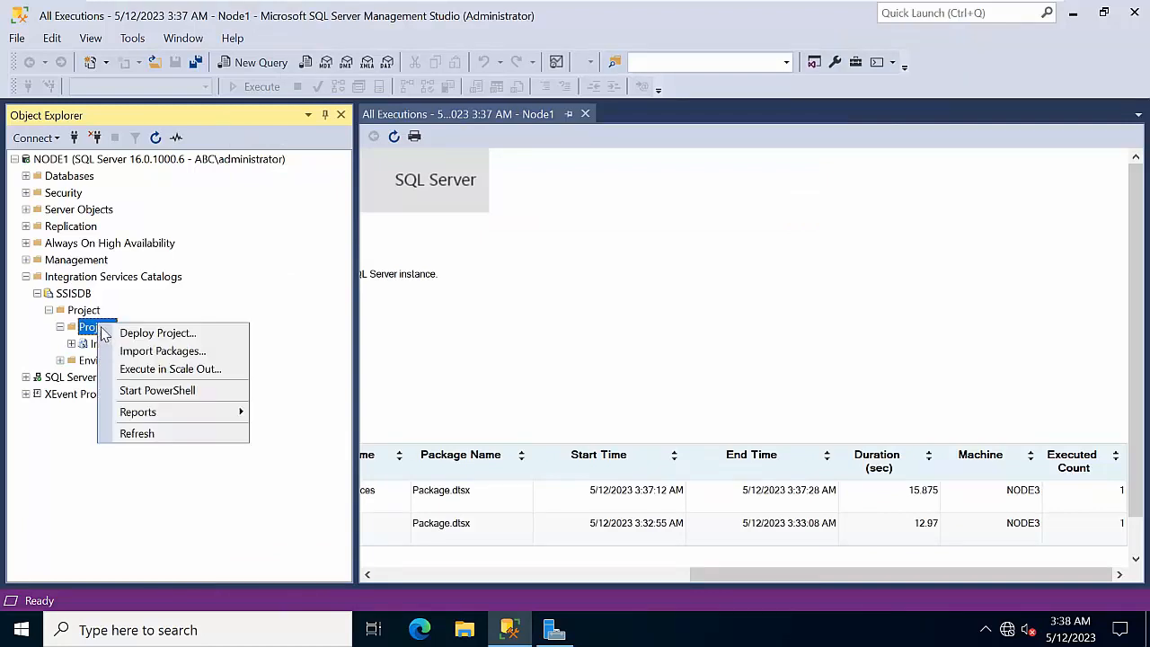
Refresh Projects and queue the deployed packages in Scale Out, allowing any machine to run them
{"action": "left_click", "coordinate": [126, 433]}
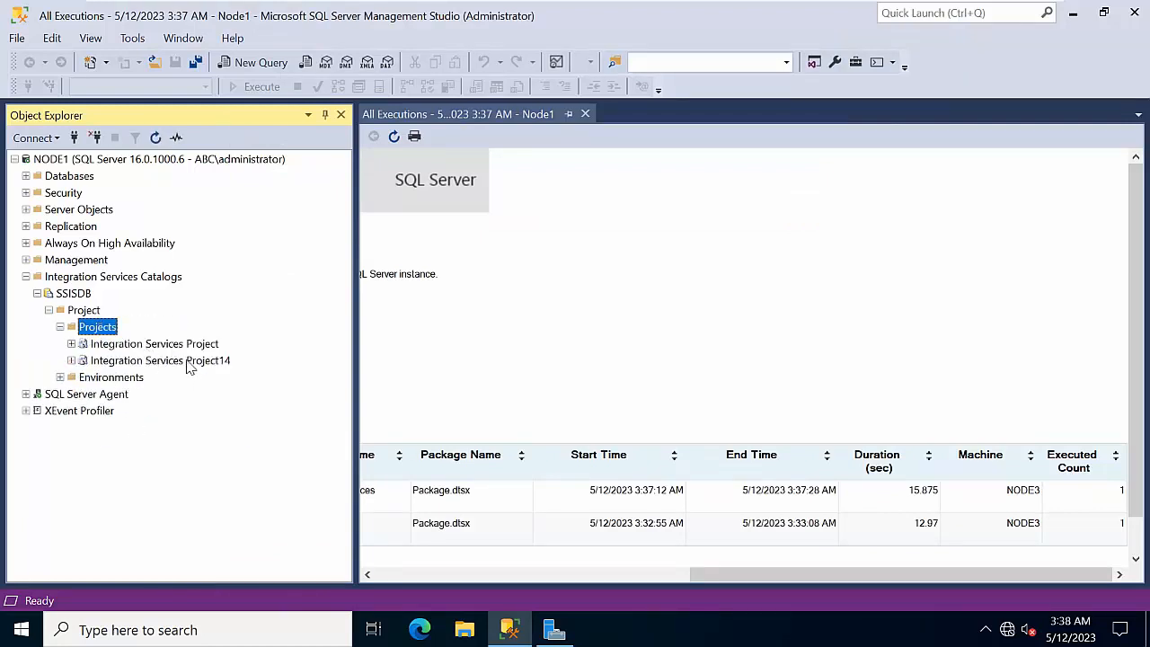
{"action": "left_click", "coordinate": [184, 345]}
{"action": "left_click", "coordinate": [186, 360]}
{"action": "left_click", "coordinate": [101, 331]}
{"action": "right_click", "coordinate": [108, 332]}
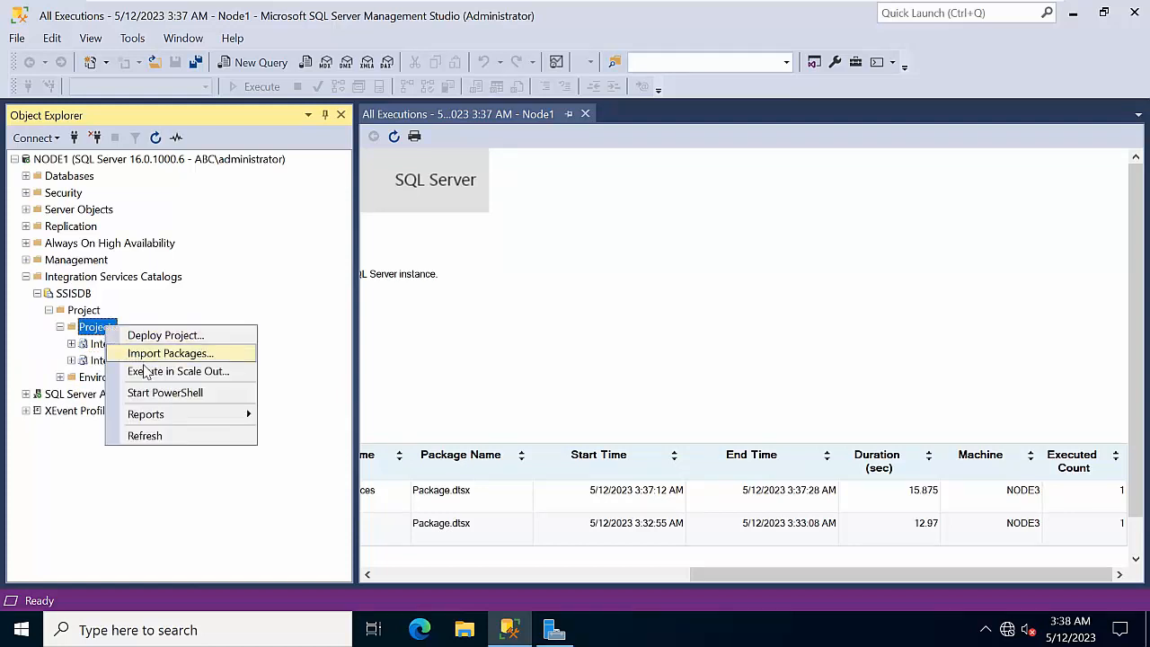
{"action": "left_click", "coordinate": [154, 376]}
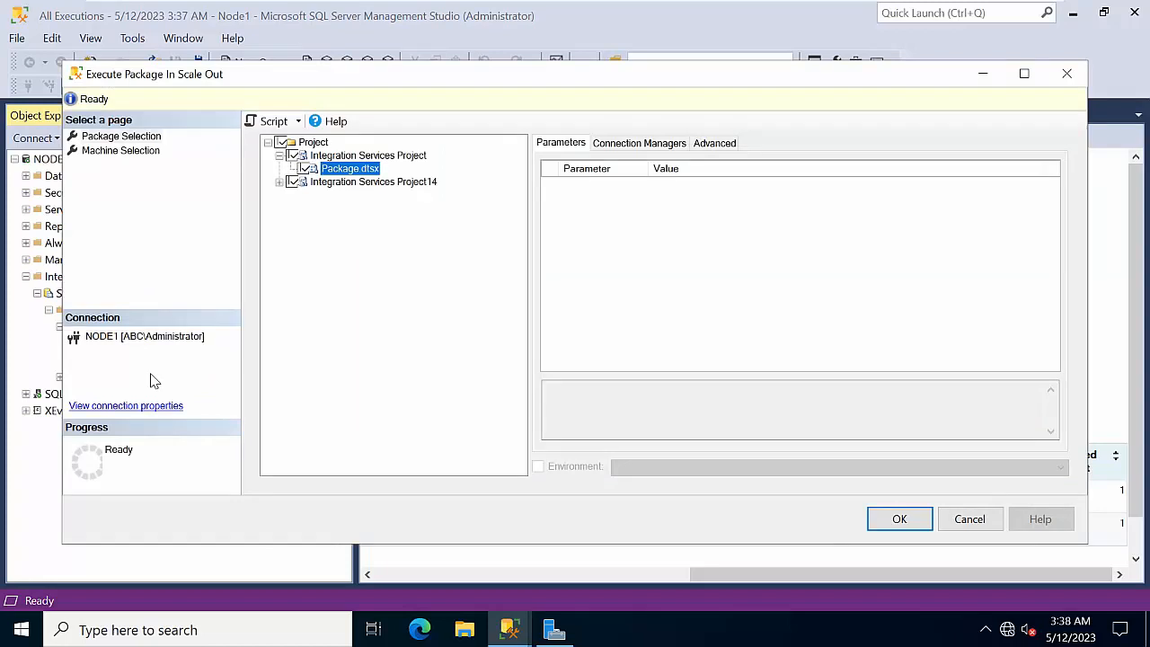
{"action": "left_click", "coordinate": [125, 151]}
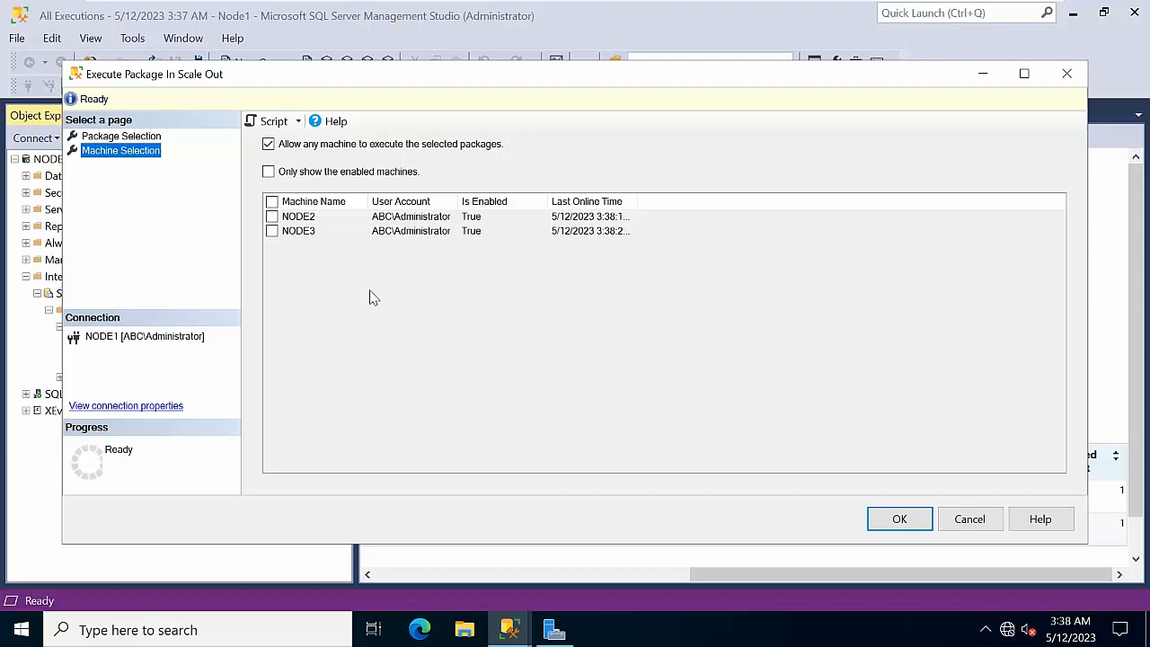
{"action": "left_click", "coordinate": [148, 136]}
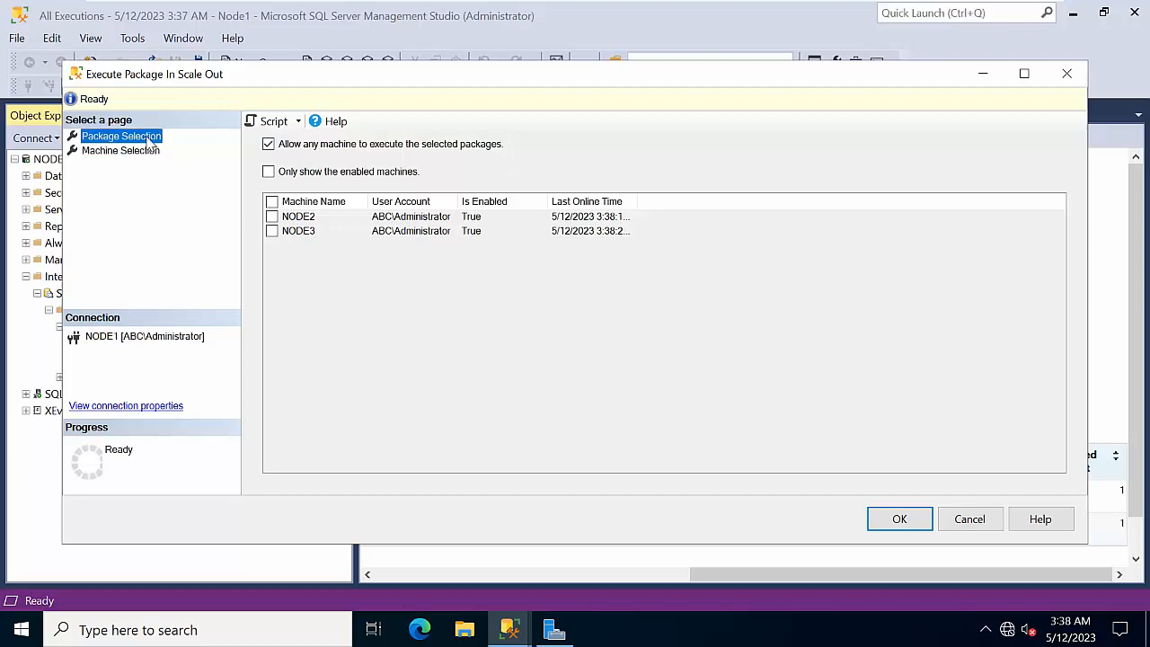
{"action": "left_click", "coordinate": [899, 520]}
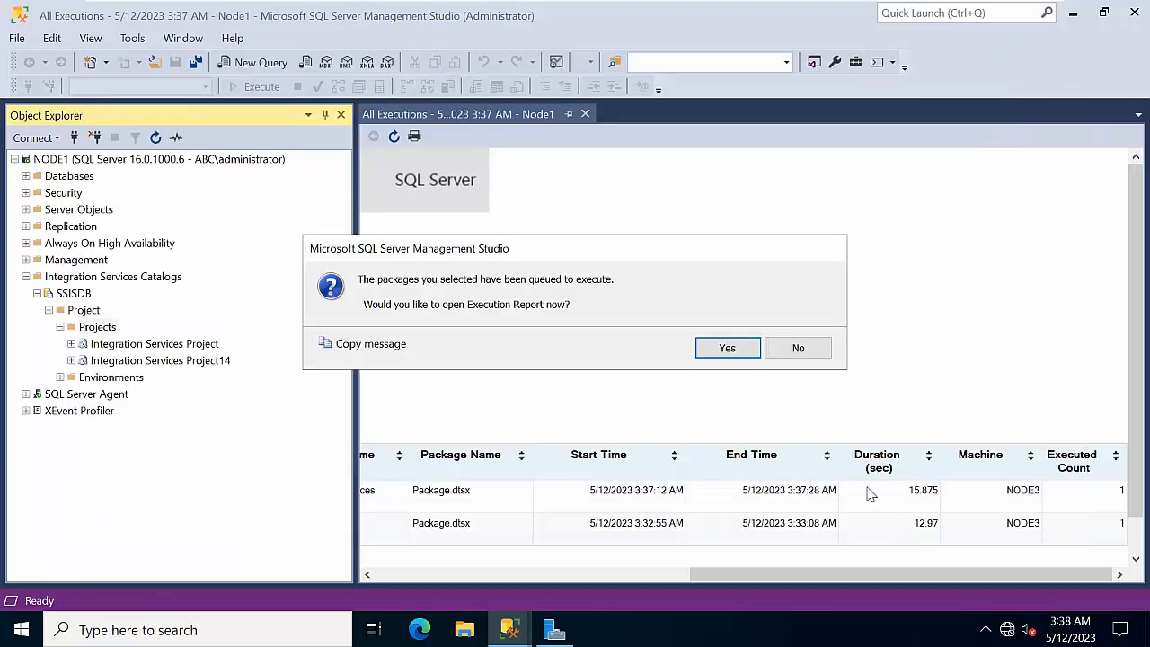
Refresh the execution report until executions 7 and 8 succeed on NODE2 and NODE3, then view execution 8's messages
{"action": "left_click", "coordinate": [725, 349]}
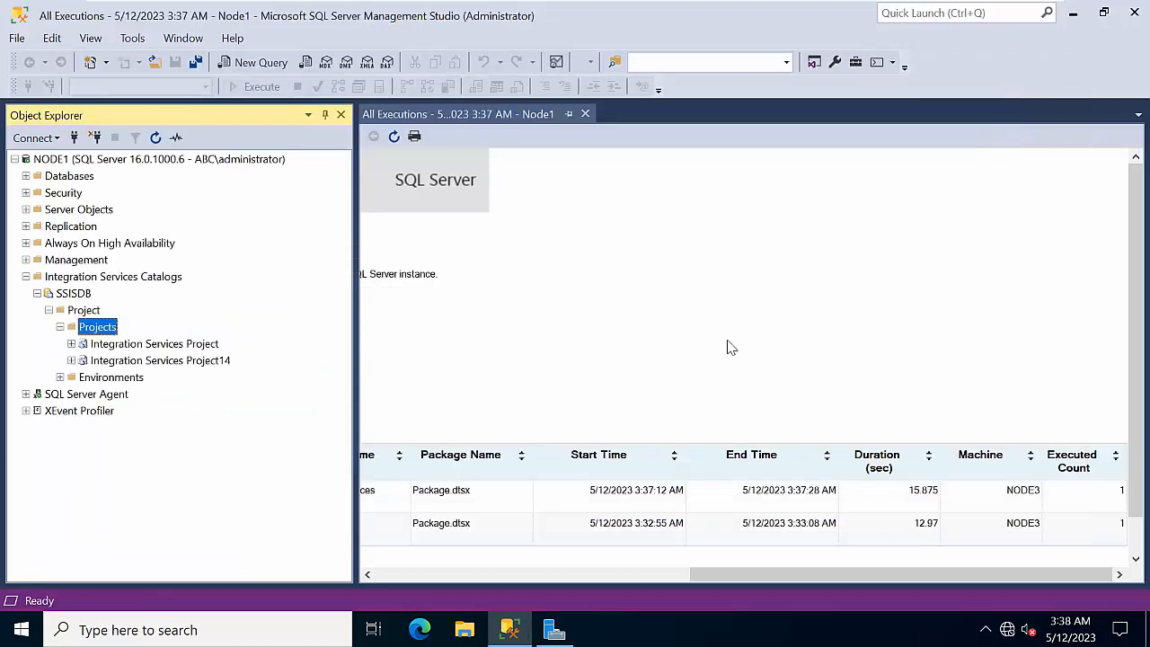
{"action": "scroll", "coordinate": [694, 380], "scroll_direction": "down", "scroll_amount": 2}
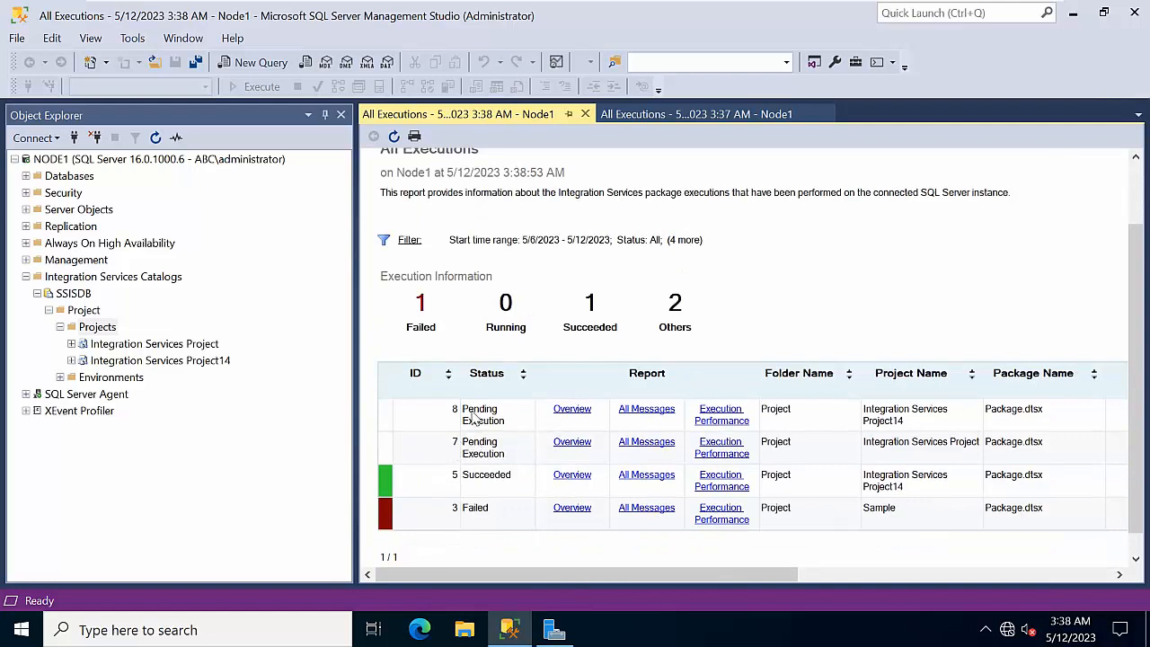
{"action": "left_click", "coordinate": [395, 137]}
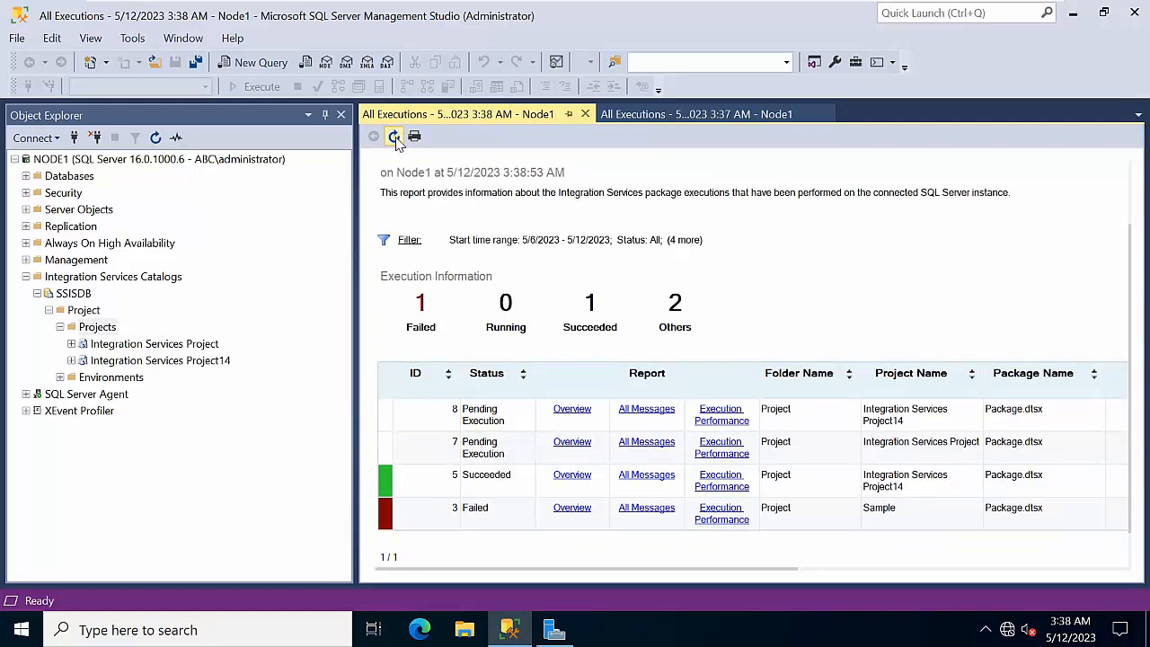
{"action": "left_click", "coordinate": [394, 137]}
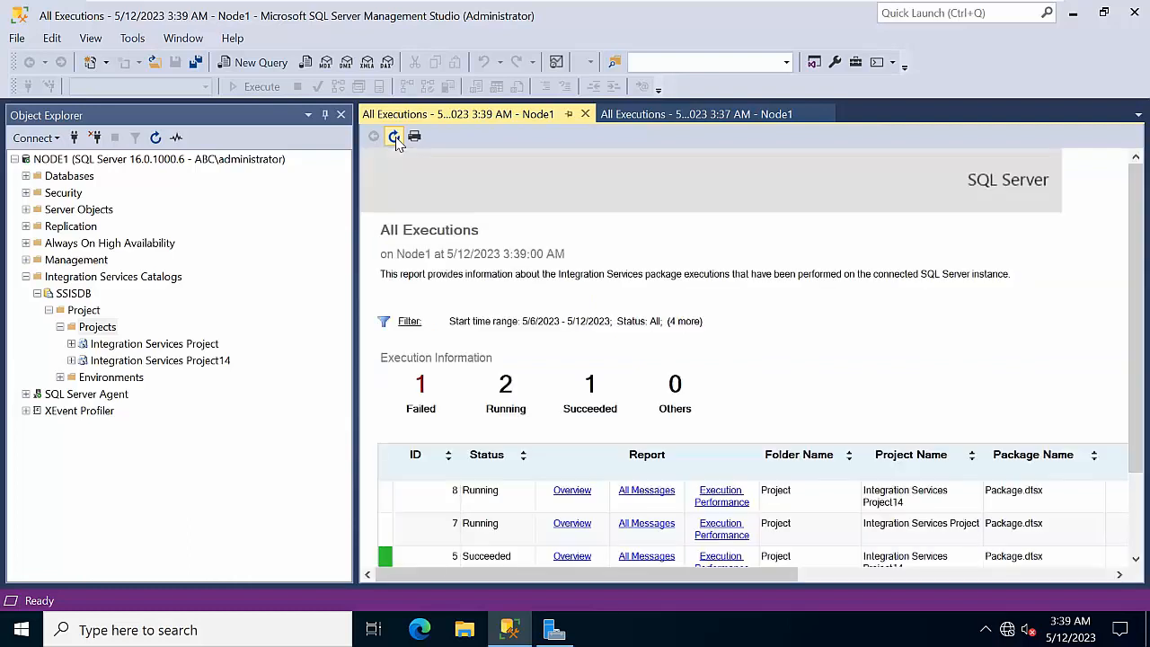
{"action": "scroll", "coordinate": [457, 390], "scroll_direction": "down", "scroll_amount": 2}
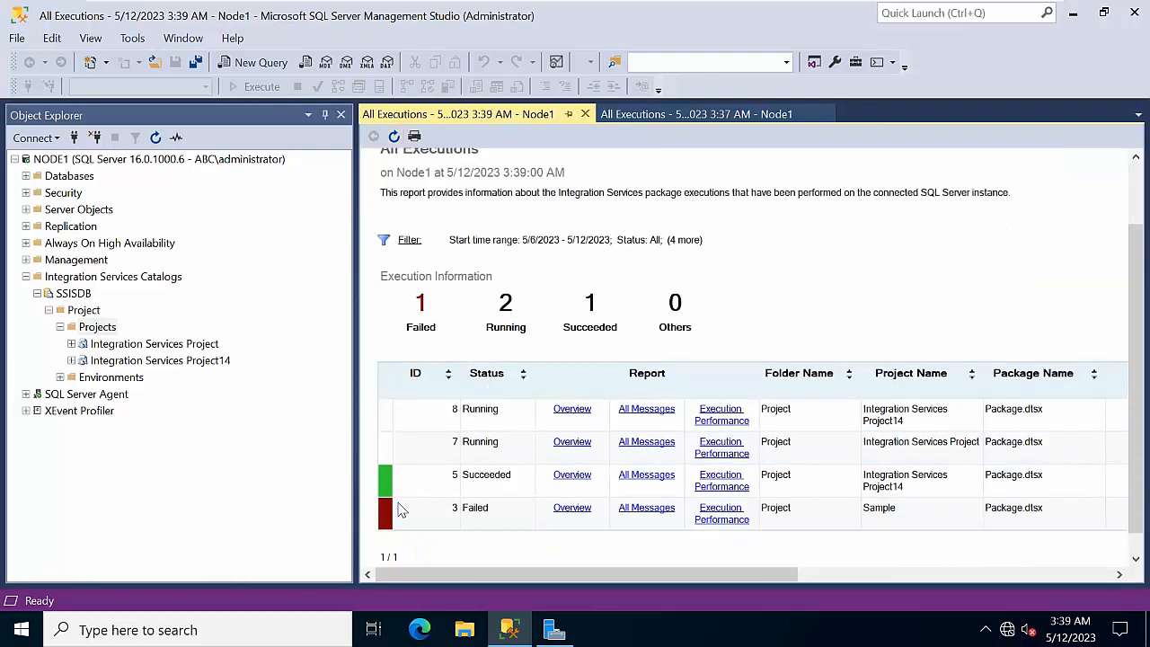
{"action": "left_click", "coordinate": [393, 136]}
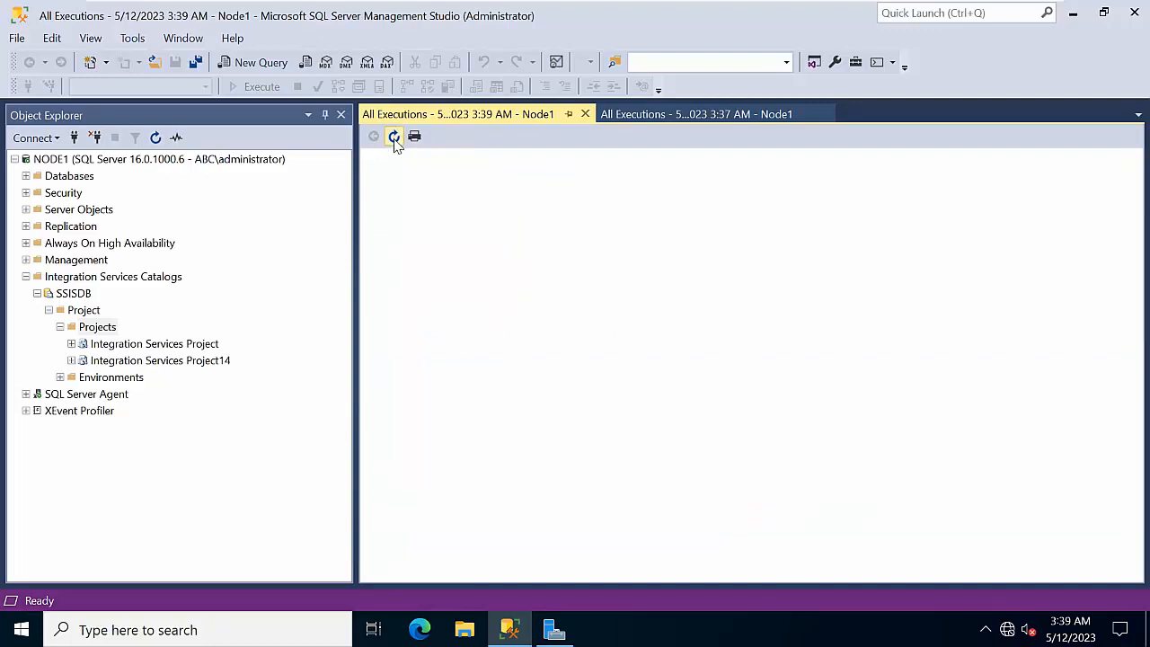
{"action": "scroll", "coordinate": [551, 420], "scroll_direction": "down", "scroll_amount": 2}
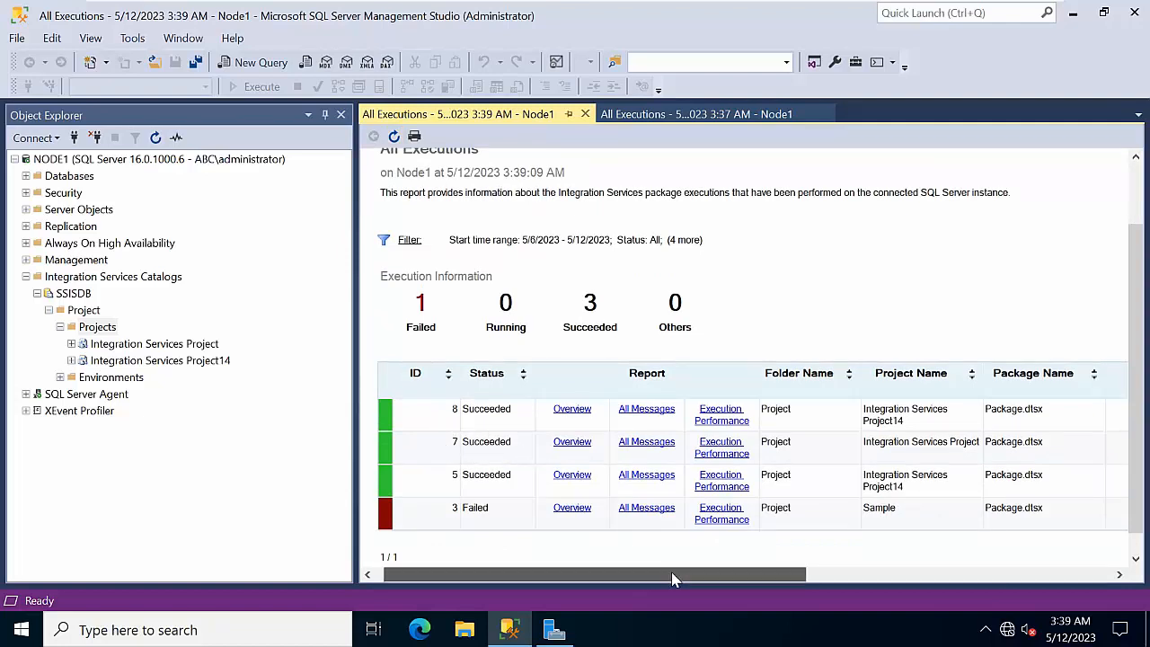
{"action": "left_click_drag", "start_coordinate": [671, 571], "coordinate": [970, 591]}
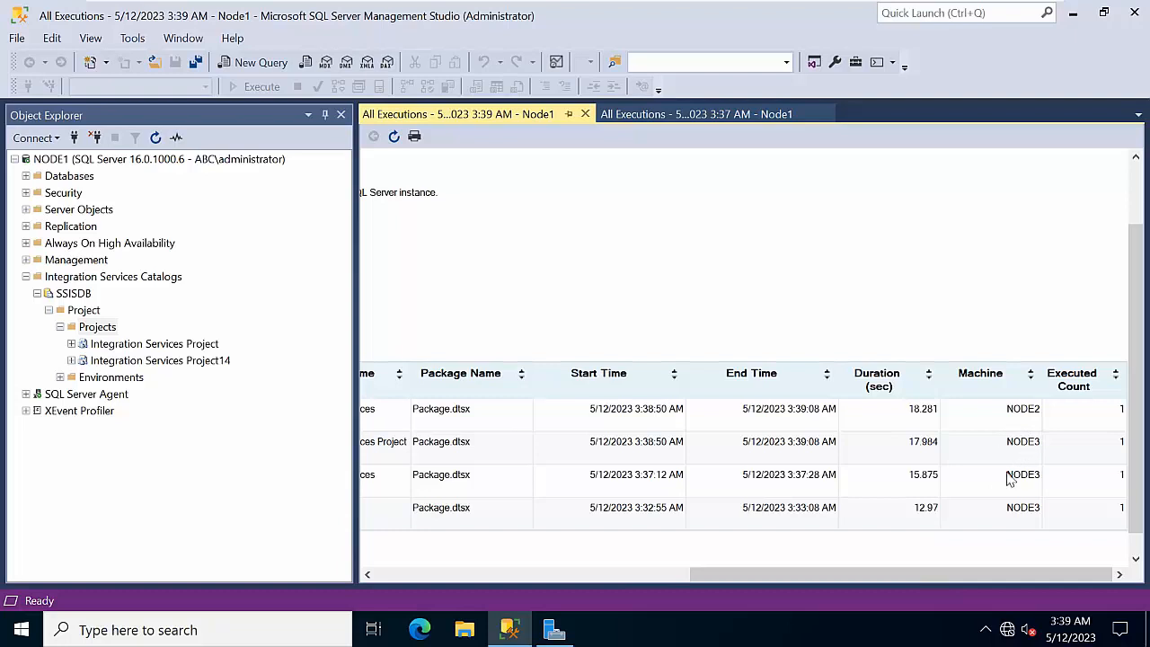
{"action": "left_click_drag", "start_coordinate": [904, 578], "coordinate": [579, 604]}
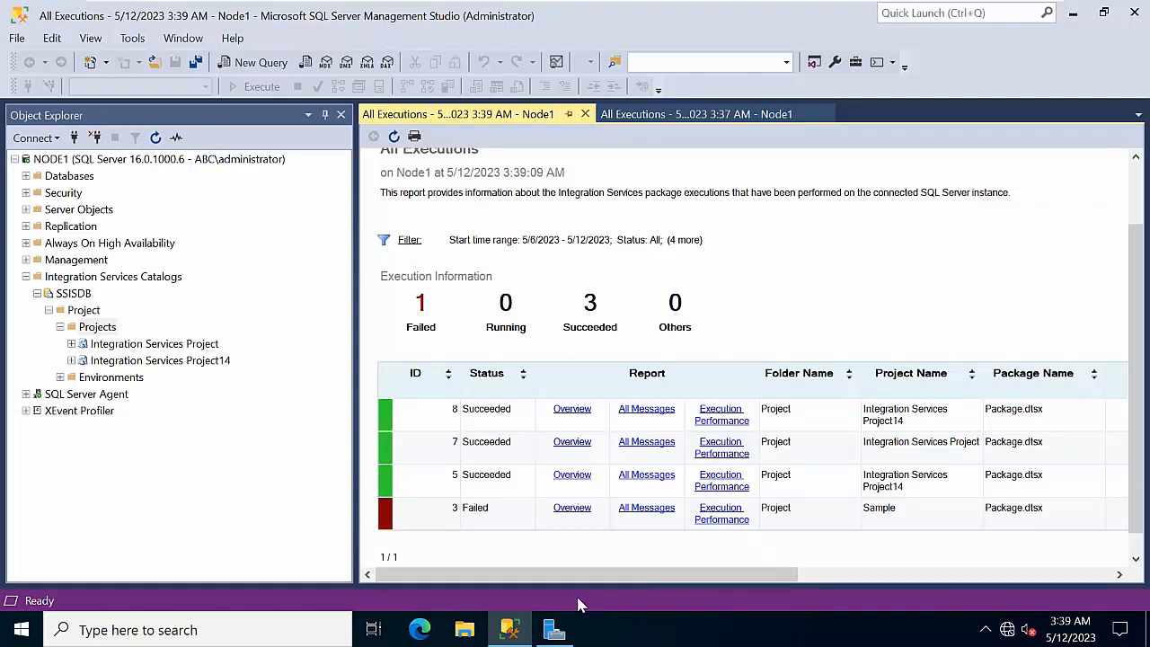
{"action": "scroll", "coordinate": [620, 485], "scroll_direction": "up", "scroll_amount": 2}
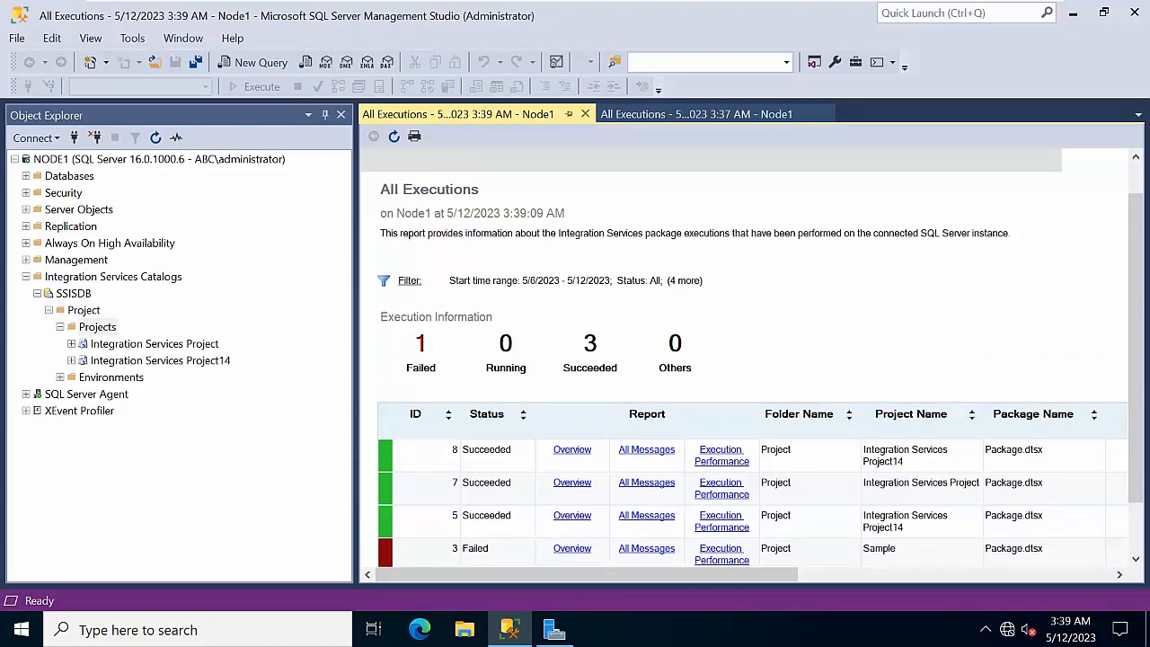
{"action": "scroll", "coordinate": [638, 449], "scroll_direction": "down", "scroll_amount": 3}
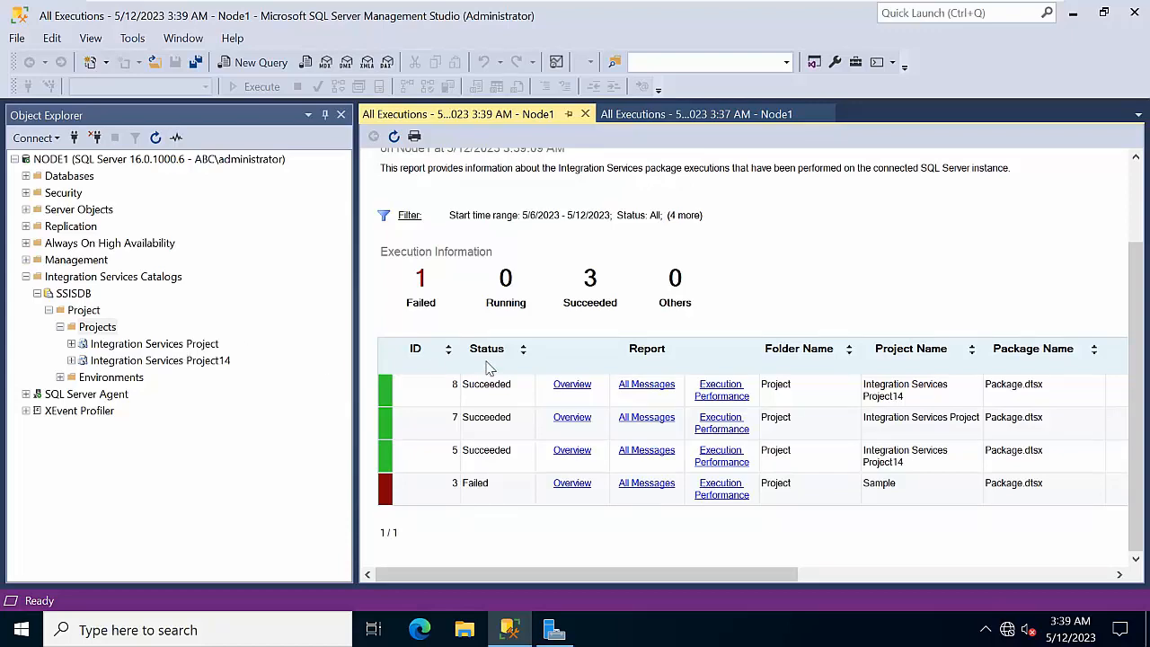
{"action": "left_click", "coordinate": [647, 384]}
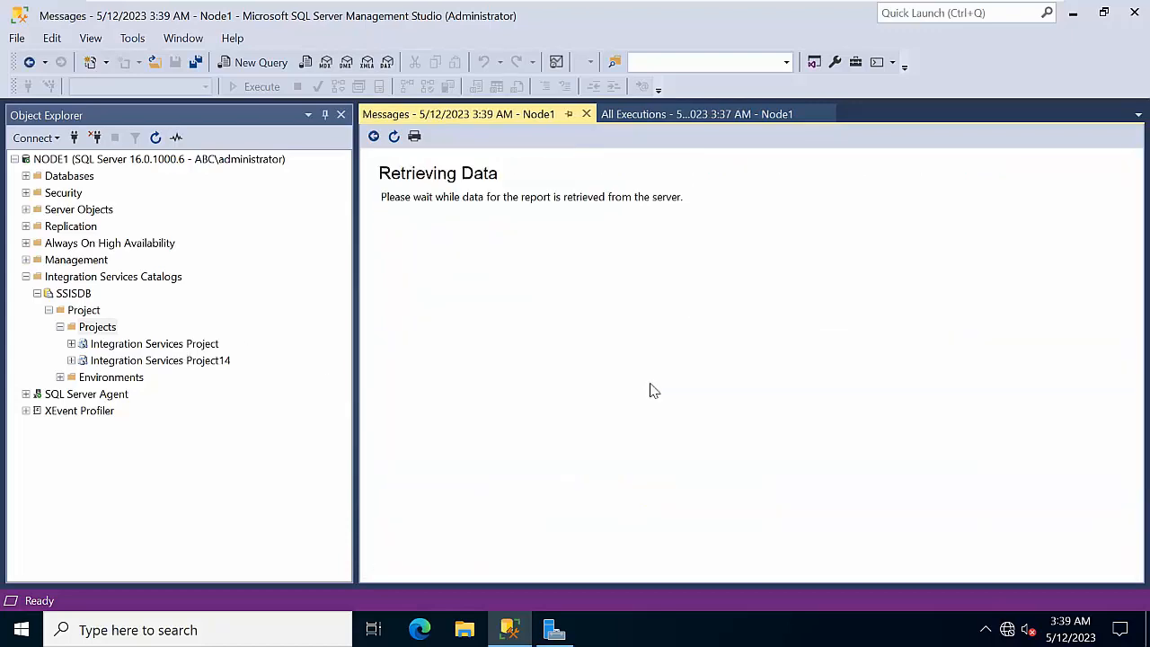
{"action": "scroll", "coordinate": [653, 390], "scroll_direction": "down", "scroll_amount": 10}
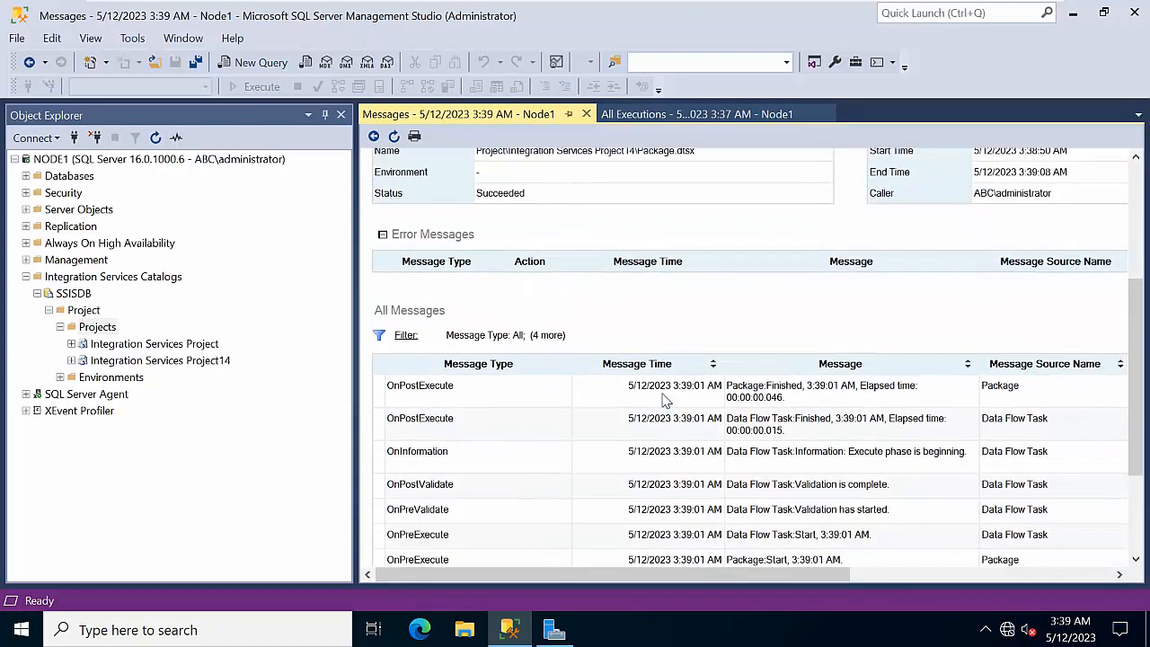
{"action": "scroll", "coordinate": [706, 420], "scroll_direction": "up", "scroll_amount": 3}
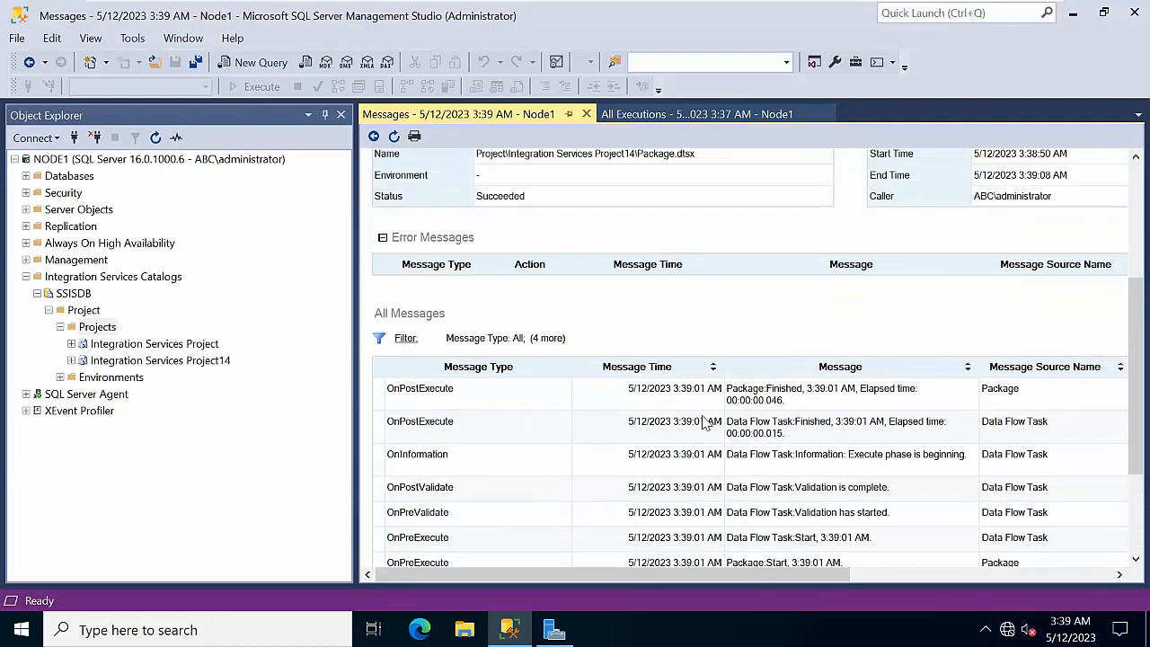
{"action": "scroll", "coordinate": [706, 420], "scroll_direction": "down", "scroll_amount": 3}
{"action": "left_click_drag", "start_coordinate": [752, 576], "coordinate": [1014, 575]}
{"action": "left_click_drag", "start_coordinate": [903, 573], "coordinate": [629, 577]}
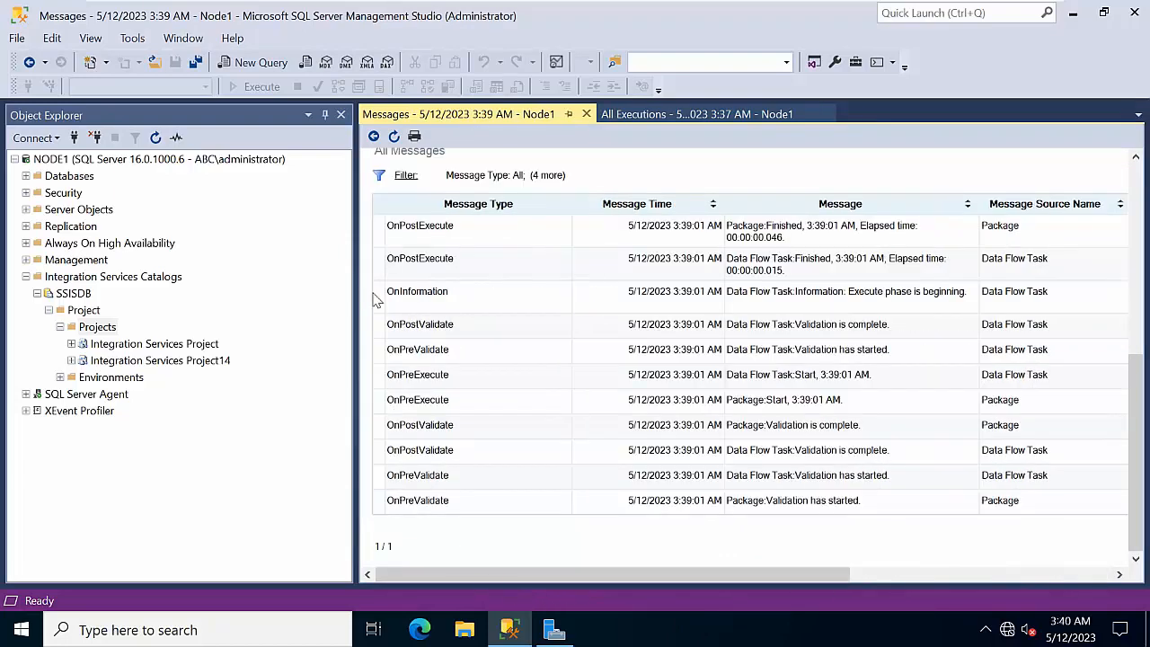
{"action": "left_click", "coordinate": [373, 135]}
{"action": "scroll", "coordinate": [840, 378], "scroll_direction": "down", "scroll_amount": 1}
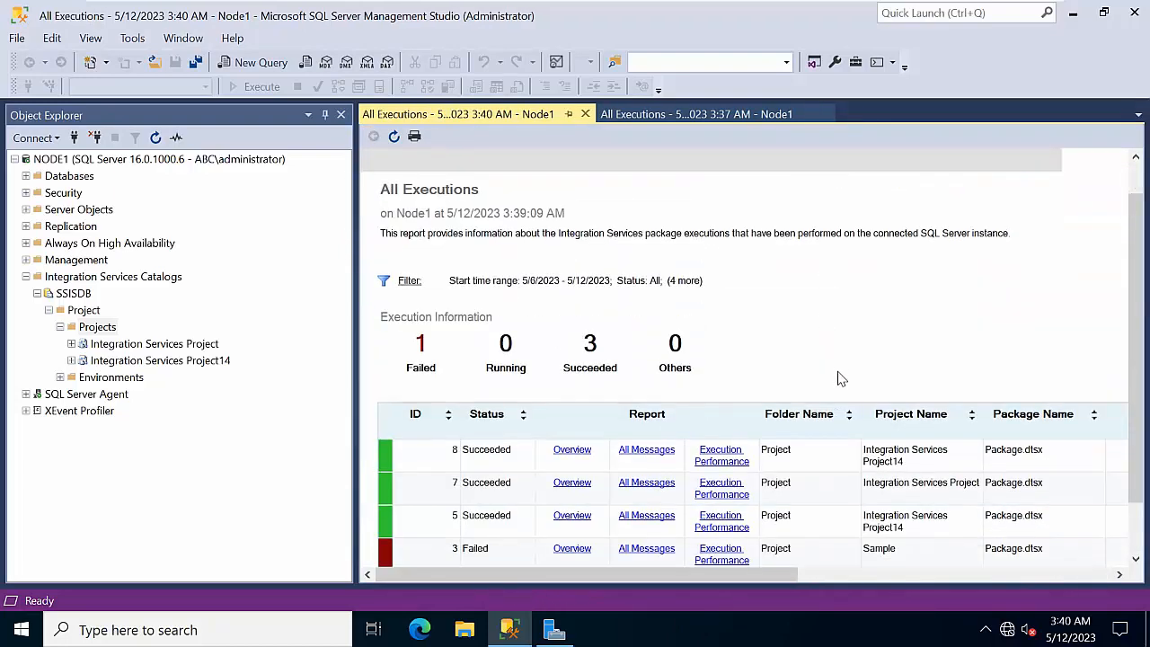
{"action": "scroll", "coordinate": [840, 378], "scroll_direction": "down", "scroll_amount": 2}
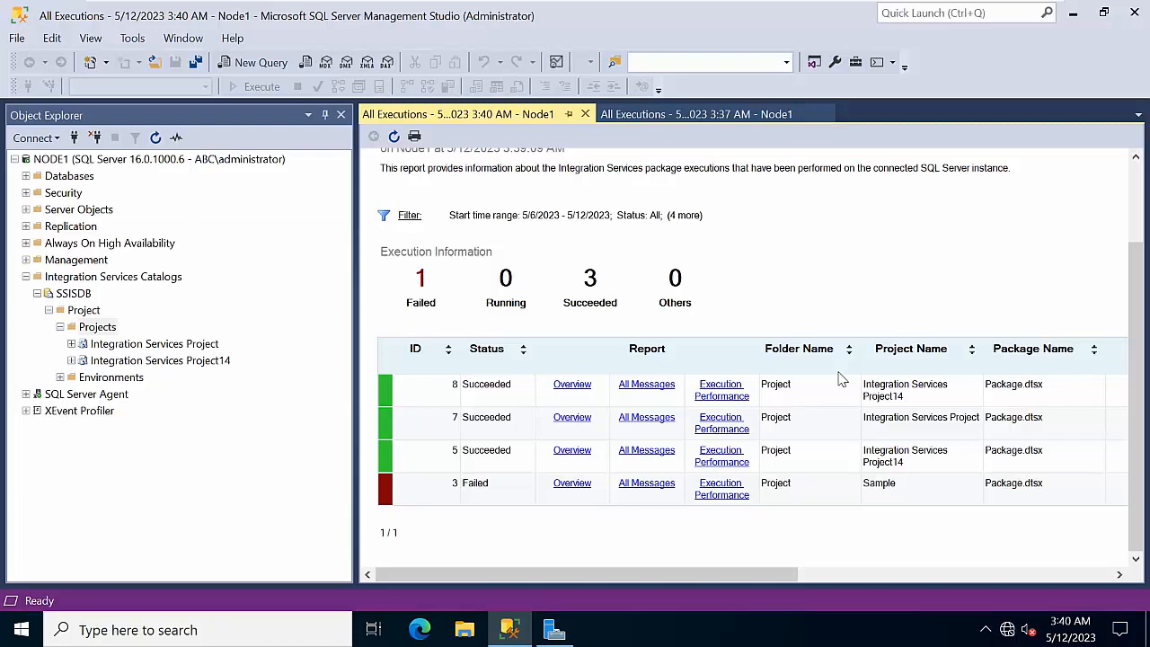